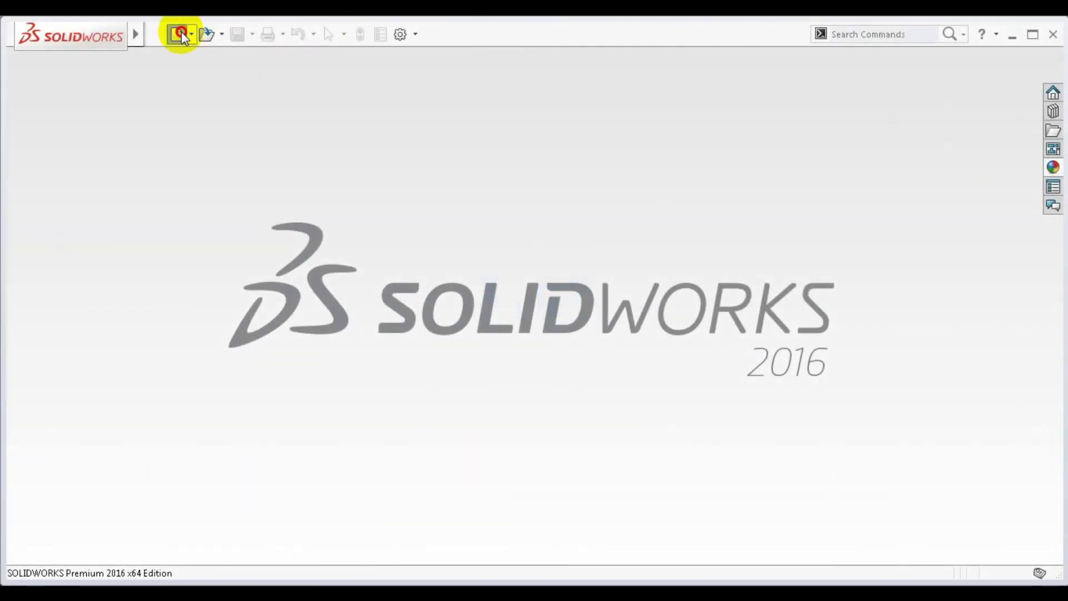
# - Create a new part and insert the front sculpture photo into a Front Plane sketch
pyautogui.click(177, 34)
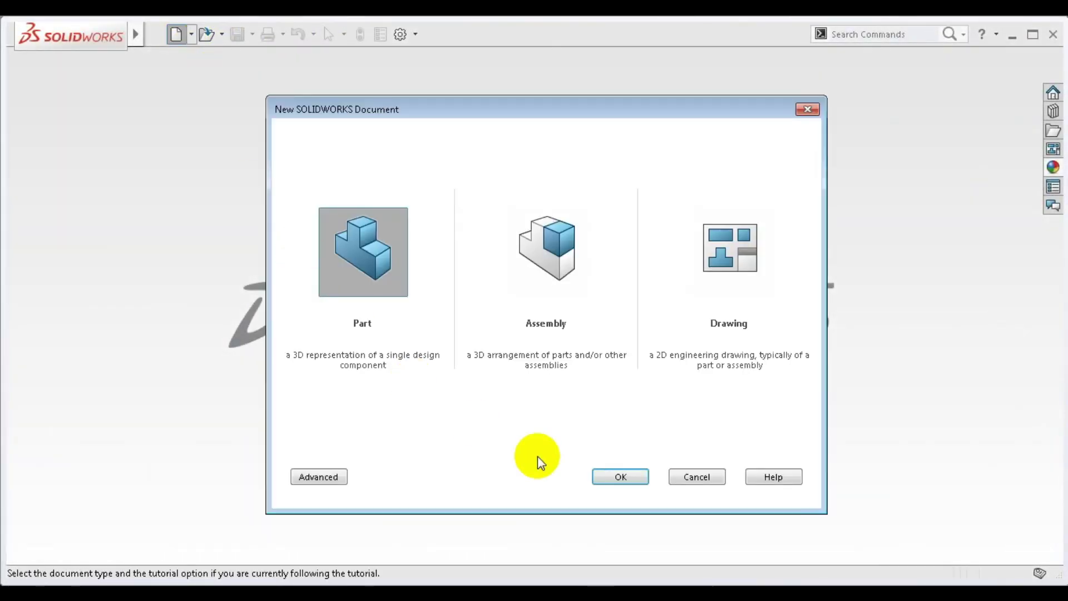
pyautogui.click(631, 476)
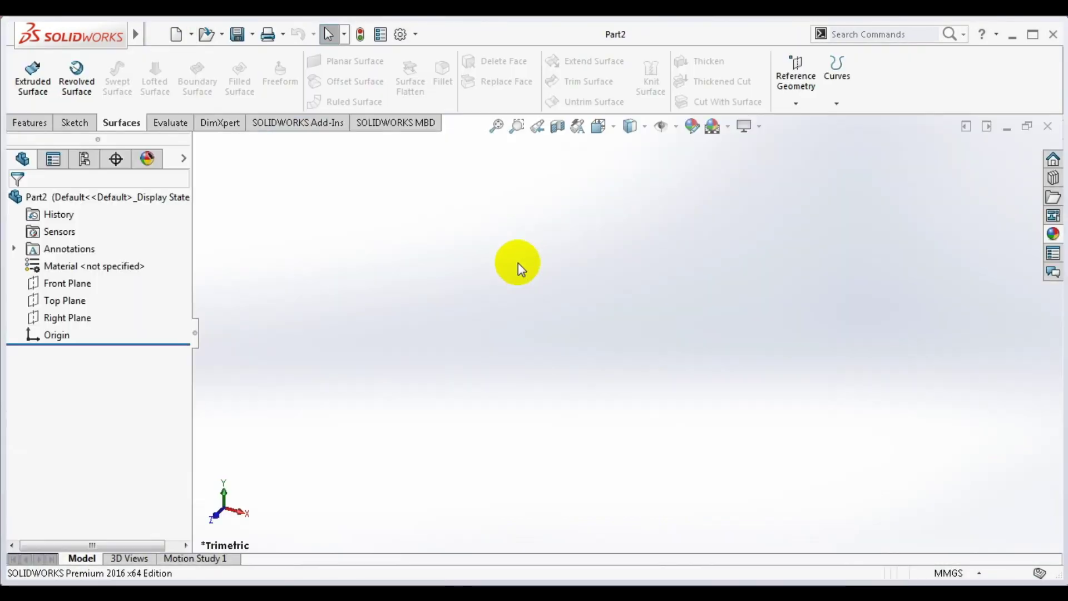
pyautogui.rightClick(60, 284)
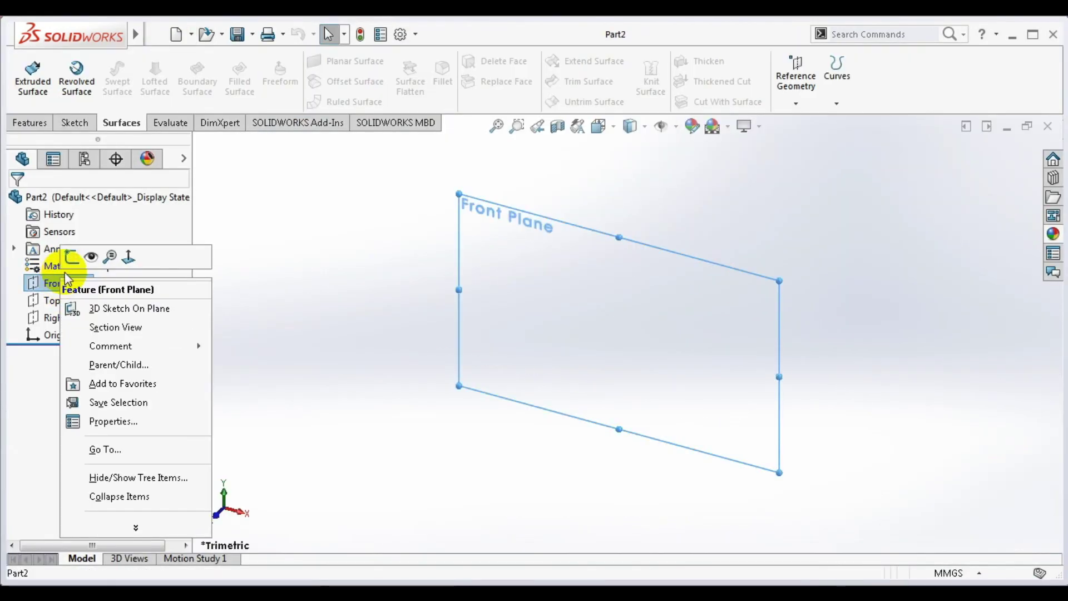
pyautogui.click(70, 265)
pyautogui.click(282, 34)
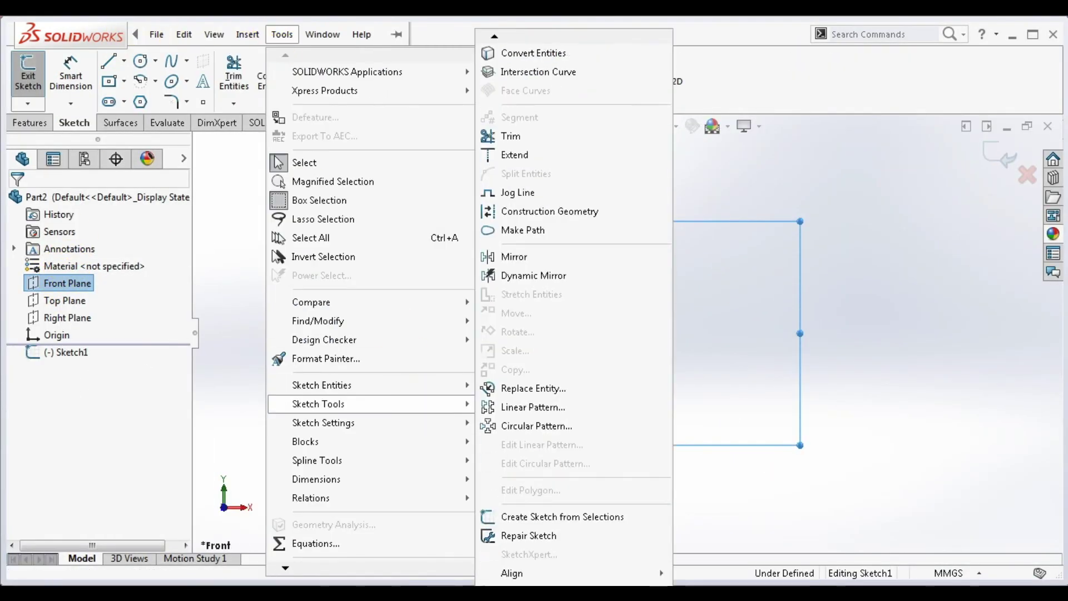
pyautogui.scroll(-3, 515, 522)
pyautogui.click(516, 533)
pyautogui.click(506, 342)
pyautogui.click(675, 445)
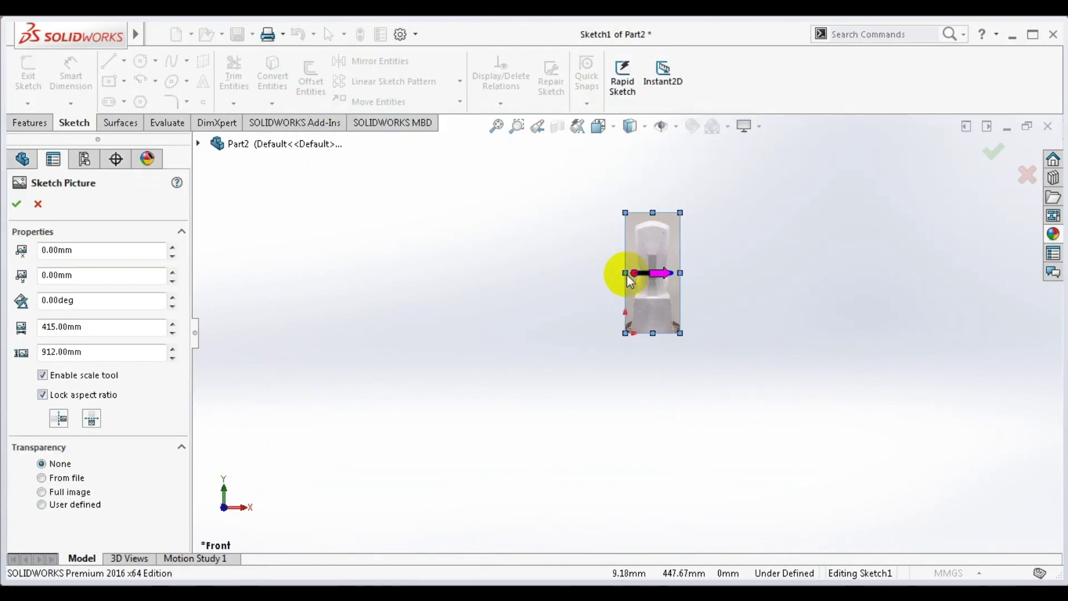
# - Dimension the vertical line to 100 mm and scale the photo to match it
pyautogui.click(877, 323)
pyautogui.click(889, 303)
pyautogui.click(799, 375)
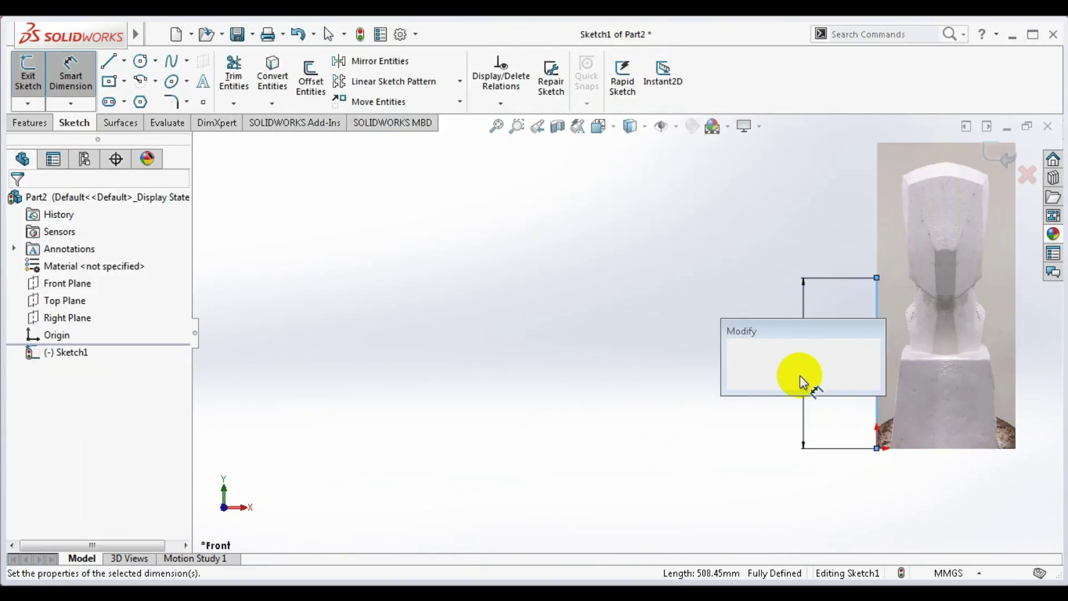
pyautogui.write('100')
pyautogui.press('Return')
pyautogui.press('Escape')
pyautogui.moveTo(716, 238); pyautogui.dragTo(555, 429)
pyautogui.moveTo(558, 324); pyautogui.dragTo(555, 305)
pyautogui.scroll(-5, 579, 178)
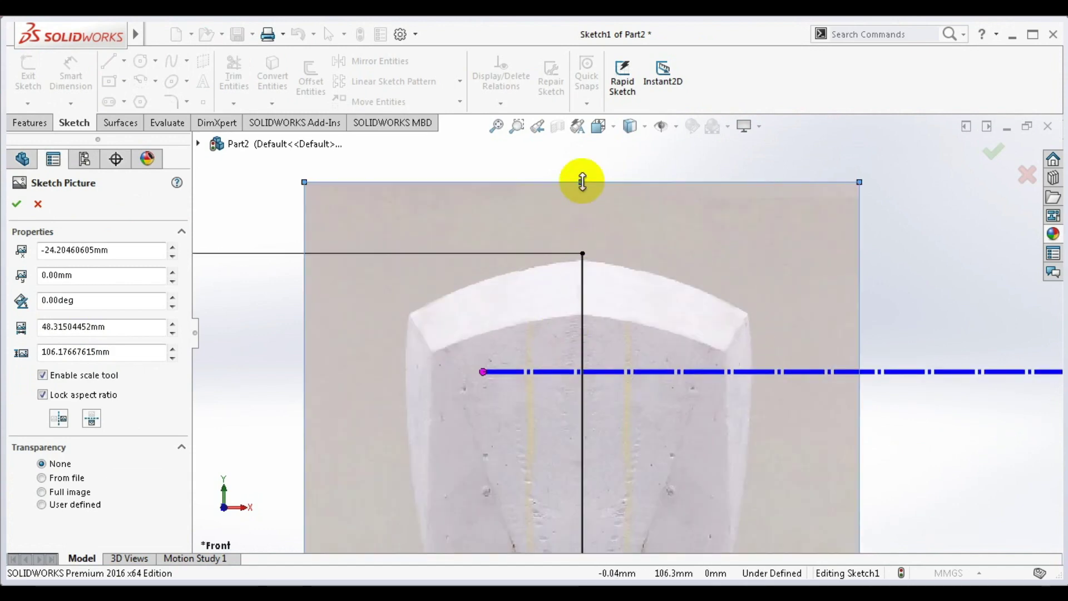
pyautogui.scroll(3, 589, 191)
pyautogui.scroll(-5, 610, 415)
pyautogui.scroll(10, 611, 415)
pyautogui.click(992, 151)
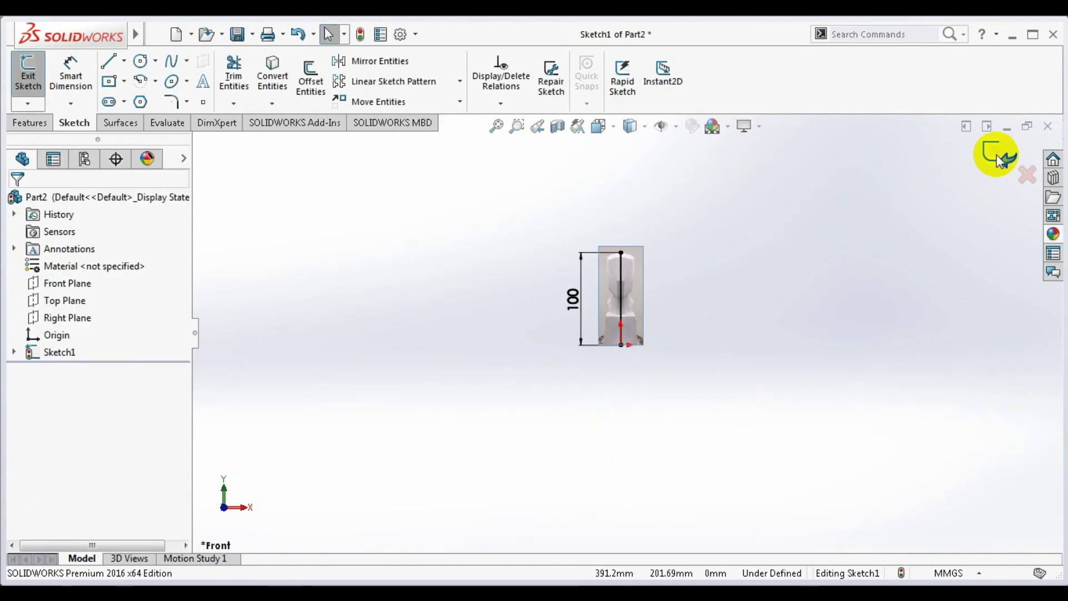
# - Insert the side-view sculpture photo into a new Right Plane sketch
pyautogui.rightClick(59, 317)
pyautogui.click(72, 285)
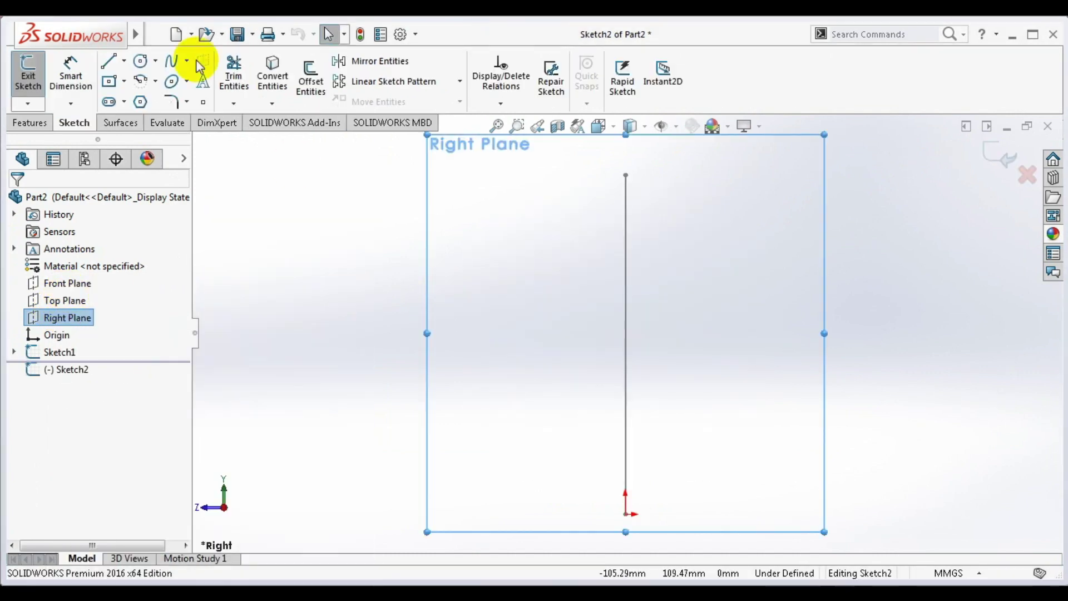
pyautogui.click(282, 33)
pyautogui.click(512, 534)
pyautogui.doubleClick(470, 348)
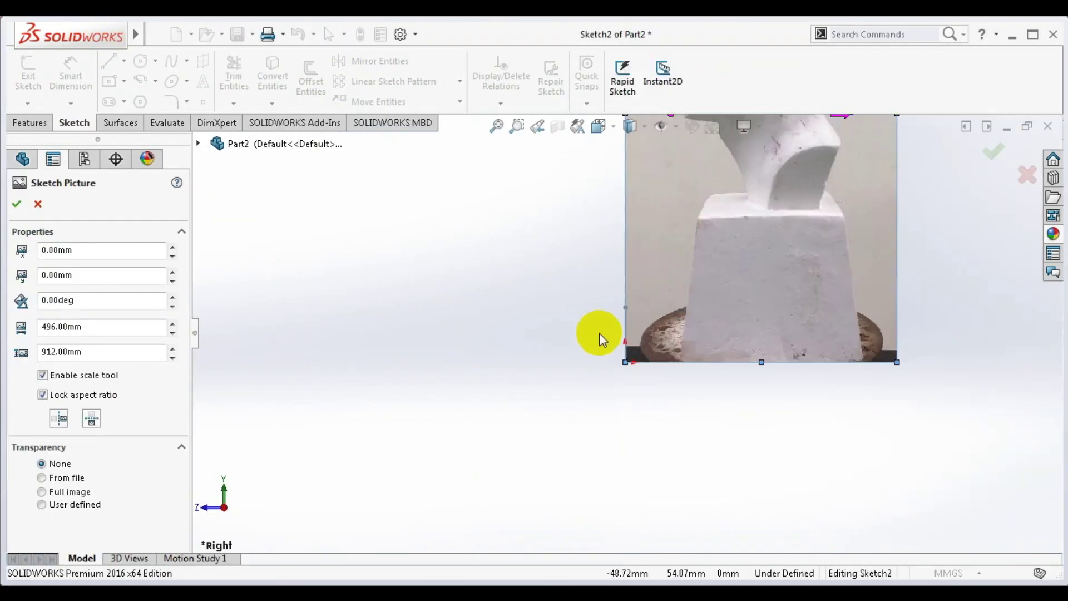
# - Scale and align the side photo on the vertical line, then close the sketch
pyautogui.scroll(5, 627, 321)
pyautogui.moveTo(706, 341)
pyautogui.mouseDown()
pyautogui.moveTo(662, 388)
pyautogui.moveTo(526, 374)
pyautogui.mouseUp()
pyautogui.scroll(5, 636, 422)
pyautogui.scroll(-2, 586, 239)
pyautogui.moveTo(695, 203); pyautogui.dragTo(682, 225)
pyautogui.moveTo(660, 276); pyautogui.dragTo(632, 277)
pyautogui.scroll(-3, 596, 257)
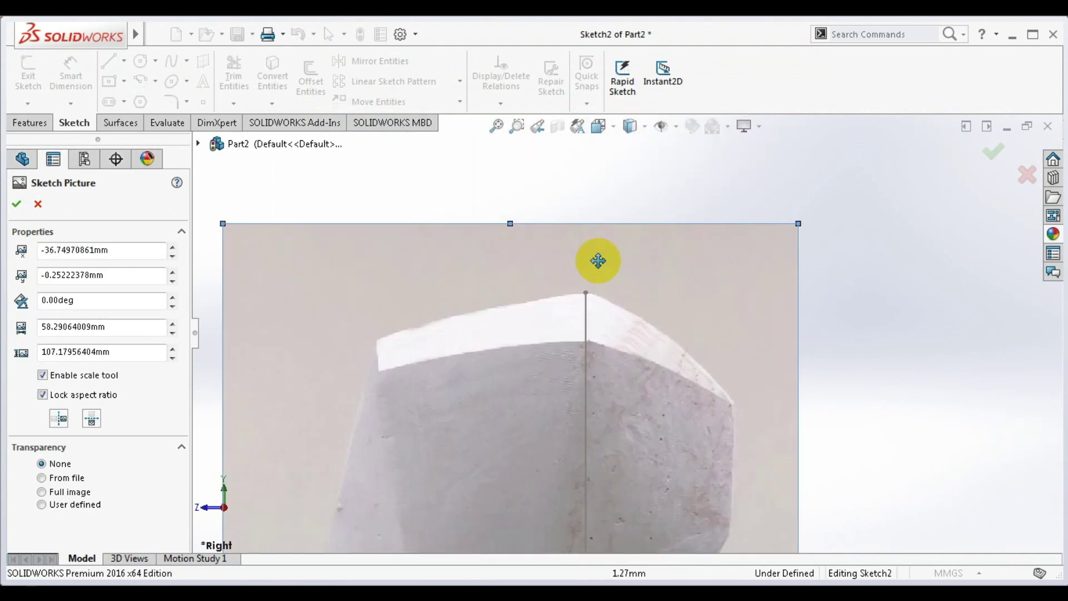
pyautogui.scroll(5, 634, 305)
pyautogui.scroll(-5, 635, 304)
pyautogui.scroll(5, 486, 238)
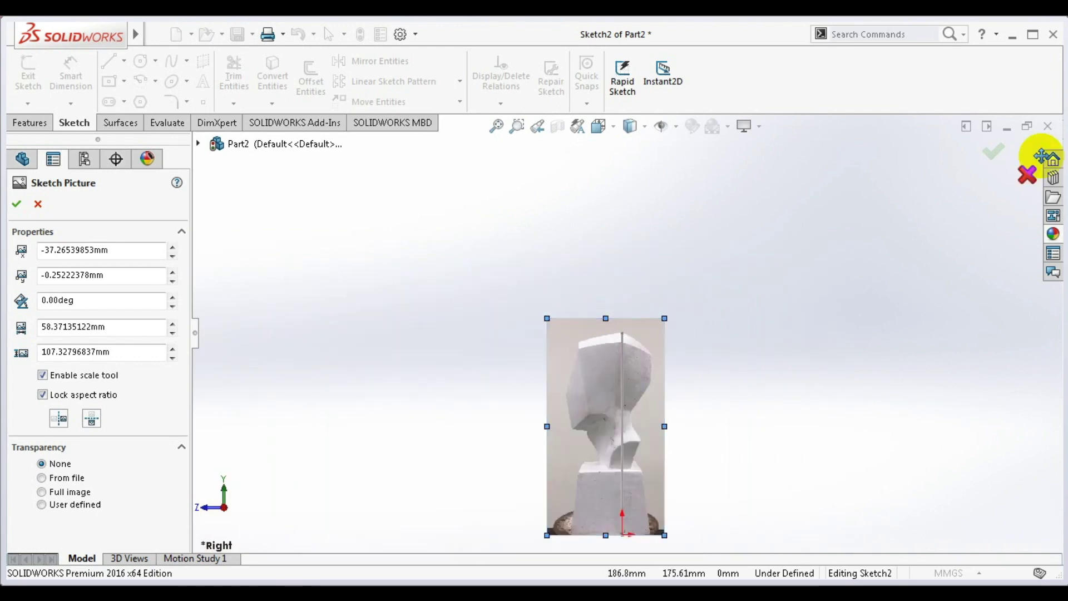
pyautogui.click(993, 151)
pyautogui.moveTo(893, 253)
pyautogui.mouseDown(button='middle')
pyautogui.moveTo(881, 374)
pyautogui.moveTo(714, 375)
pyautogui.moveTo(643, 358)
pyautogui.moveTo(670, 338)
pyautogui.moveTo(302, 362)
pyautogui.mouseUp(button='middle')
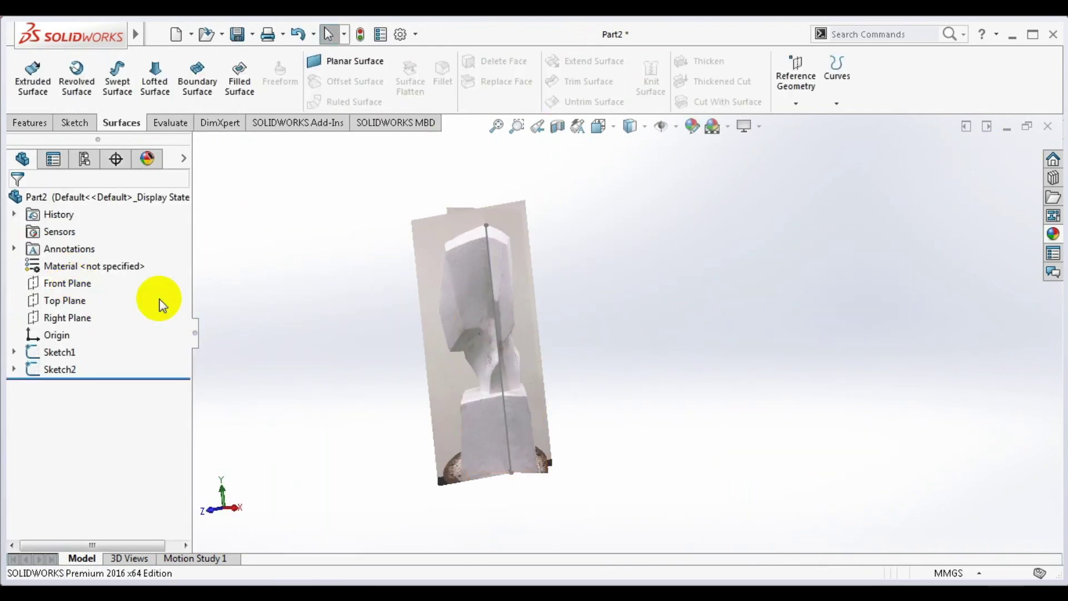
# - Reorient the view to the front and fit the whole model on screen
pyautogui.moveTo(311, 289); pyautogui.dragTo(443, 281, button='middle')
pyautogui.click(66, 317)
pyautogui.click(97, 300)
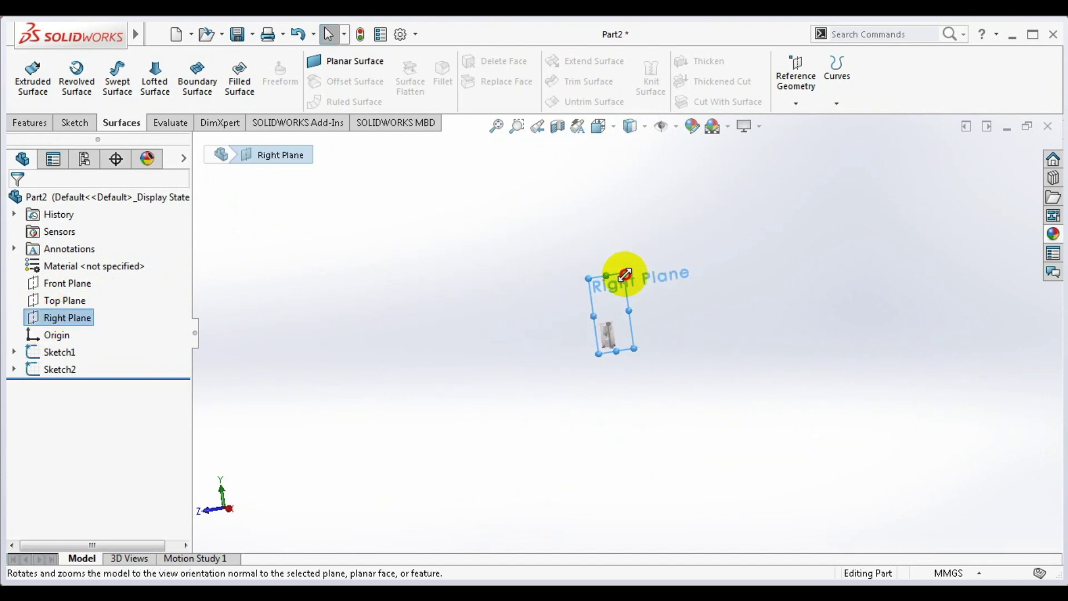
pyautogui.hotkey('ctrl', '1')
pyautogui.click(656, 306)
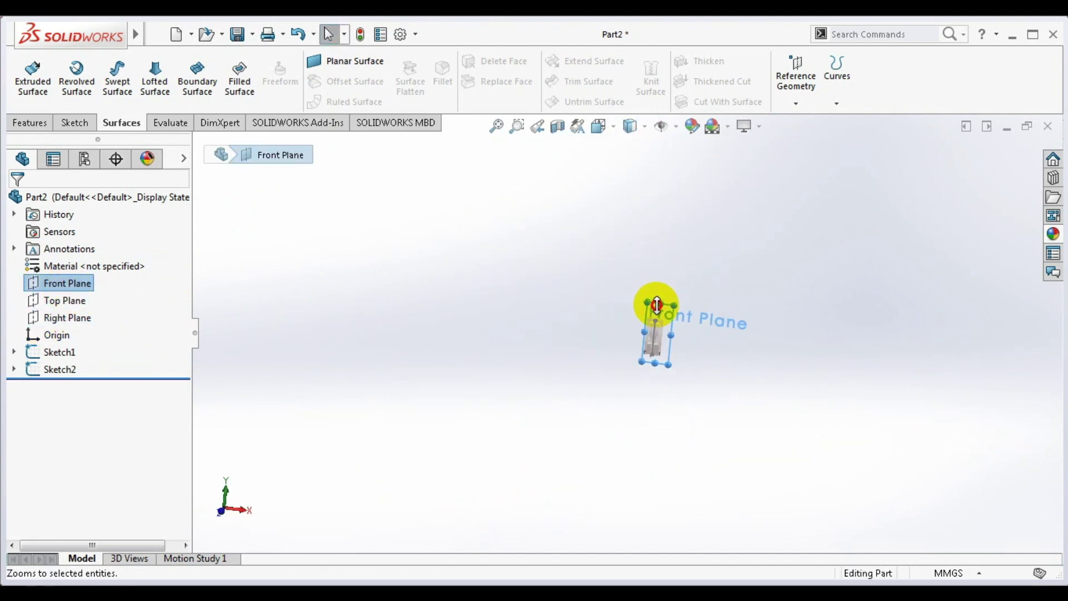
pyautogui.press('f')
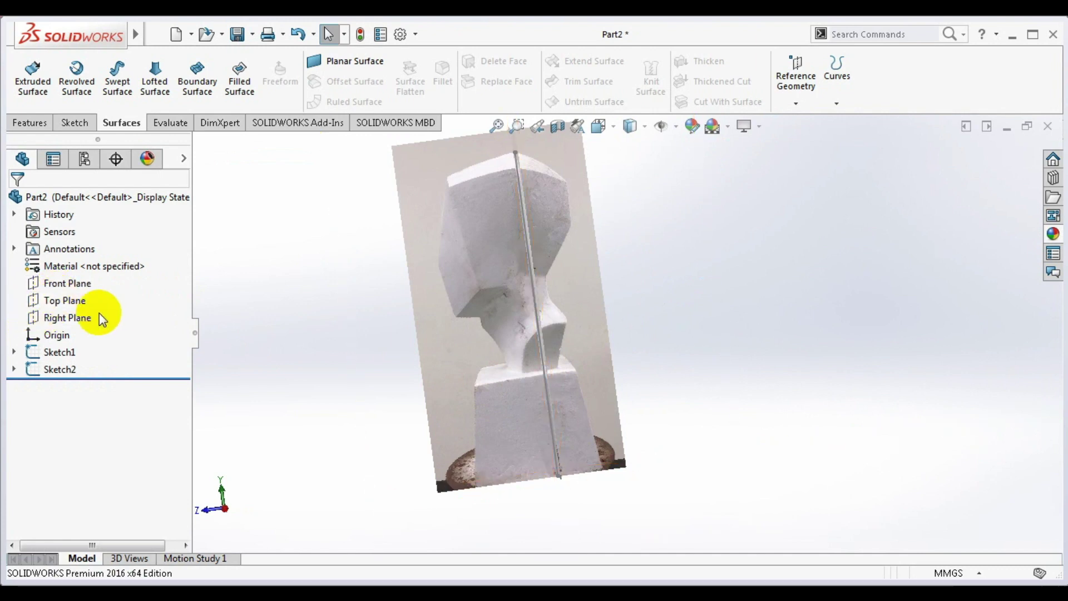
# - Start a new Right Plane sketch in Left view, zoomed onto the side photo
pyautogui.click(82, 324)
pyautogui.rightClick(70, 325)
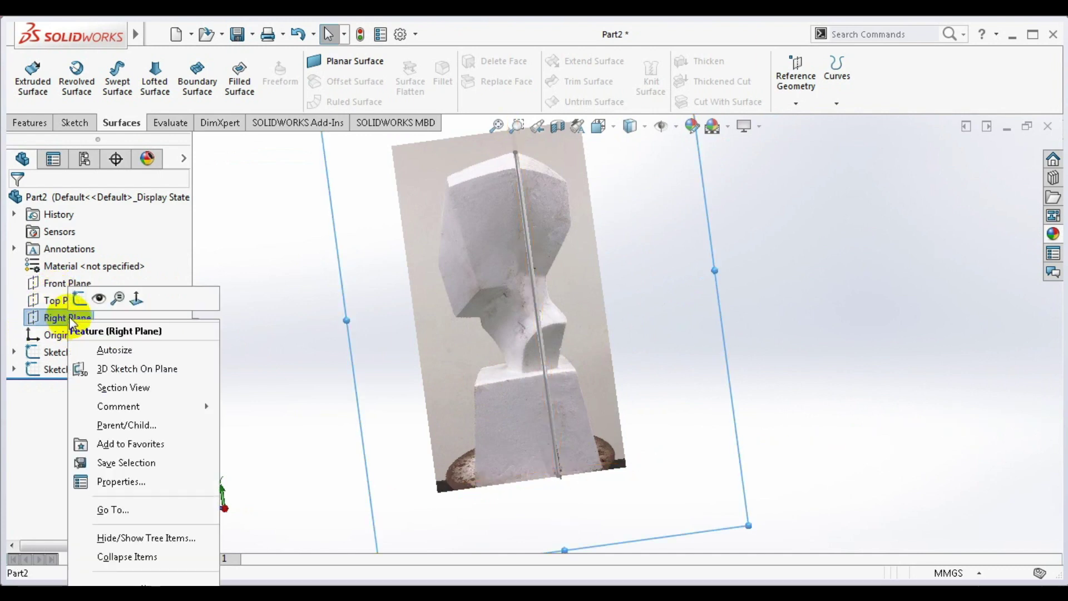
pyautogui.click(89, 298)
pyautogui.press('space')
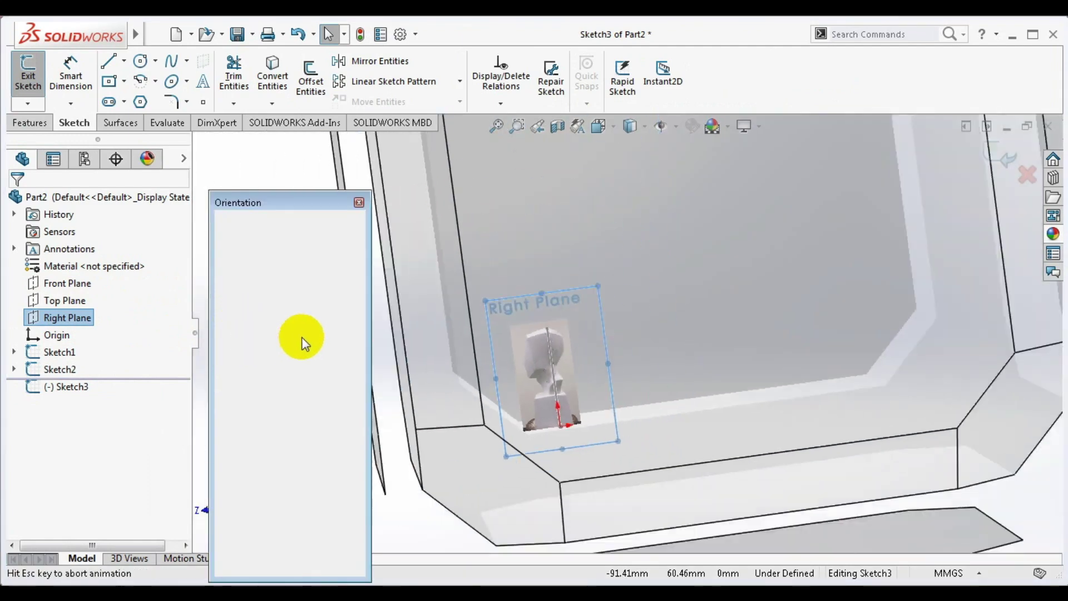
pyautogui.moveTo(288, 192); pyautogui.dragTo(273, 262)
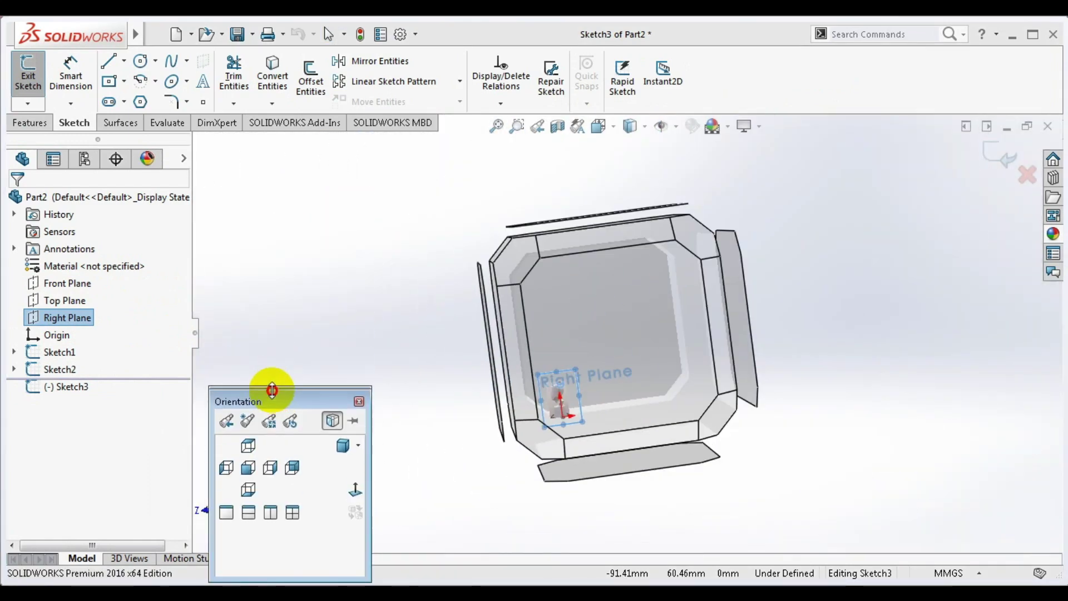
pyautogui.click(290, 291)
pyautogui.press('space')
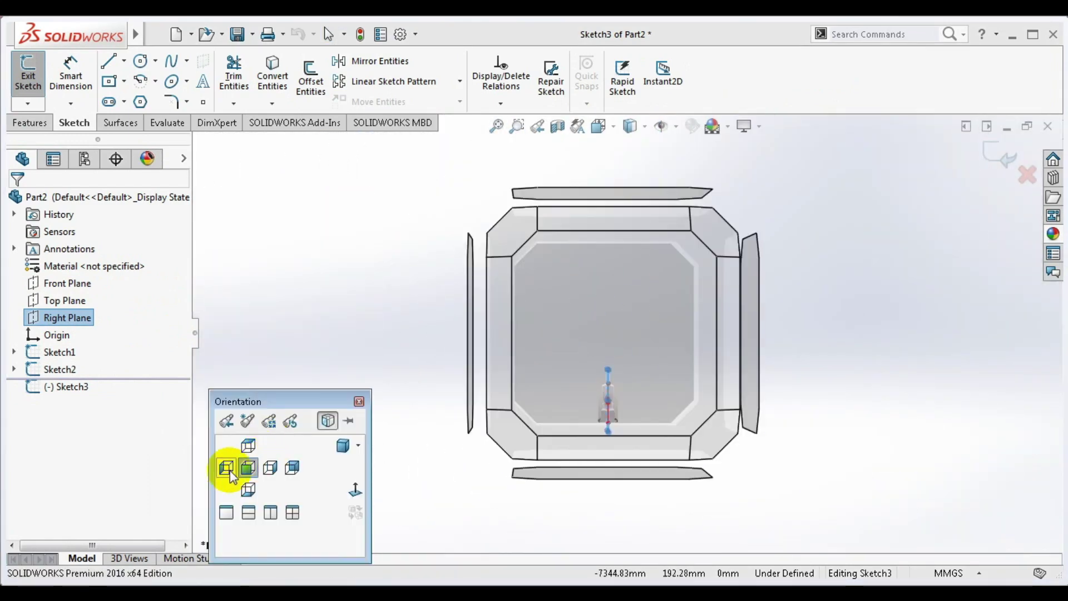
pyautogui.click(225, 472)
pyautogui.scroll(-2, 702, 490)
pyautogui.scroll(-2, 777, 453)
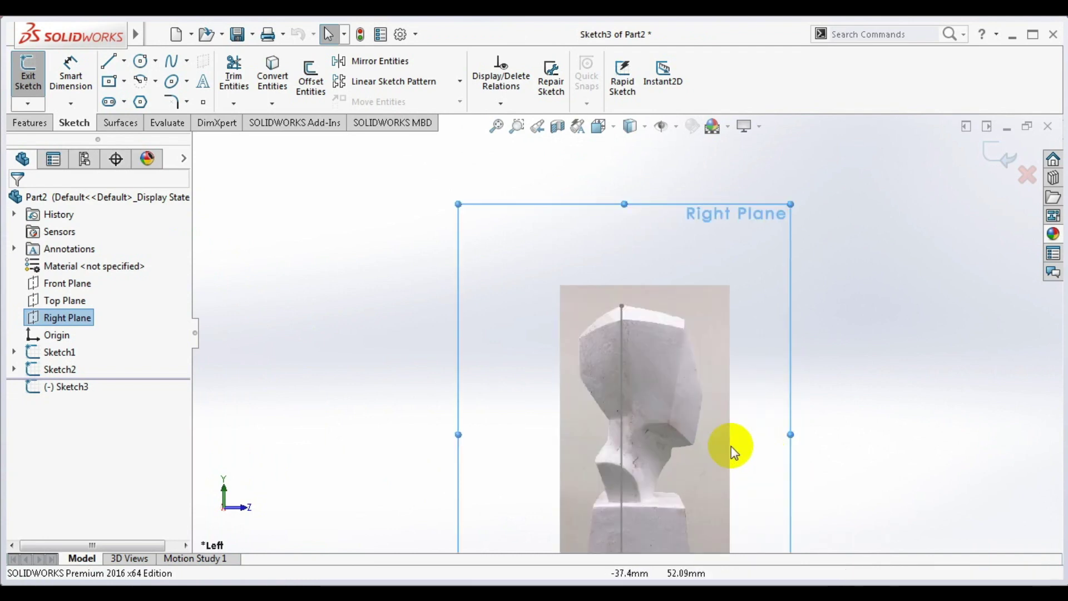
pyautogui.scroll(-2, 731, 446)
pyautogui.scroll(-1, 708, 431)
# - Trace the head's right contour in the side photo with a two-segment line
pyautogui.press('l')
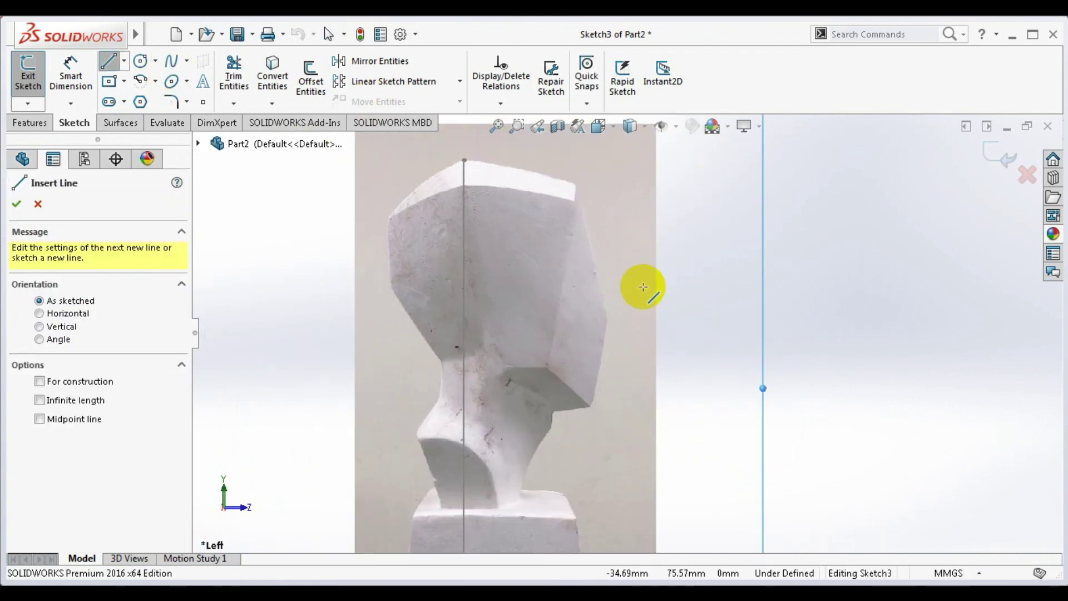
pyautogui.scroll(-2, 549, 187)
pyautogui.click(548, 187)
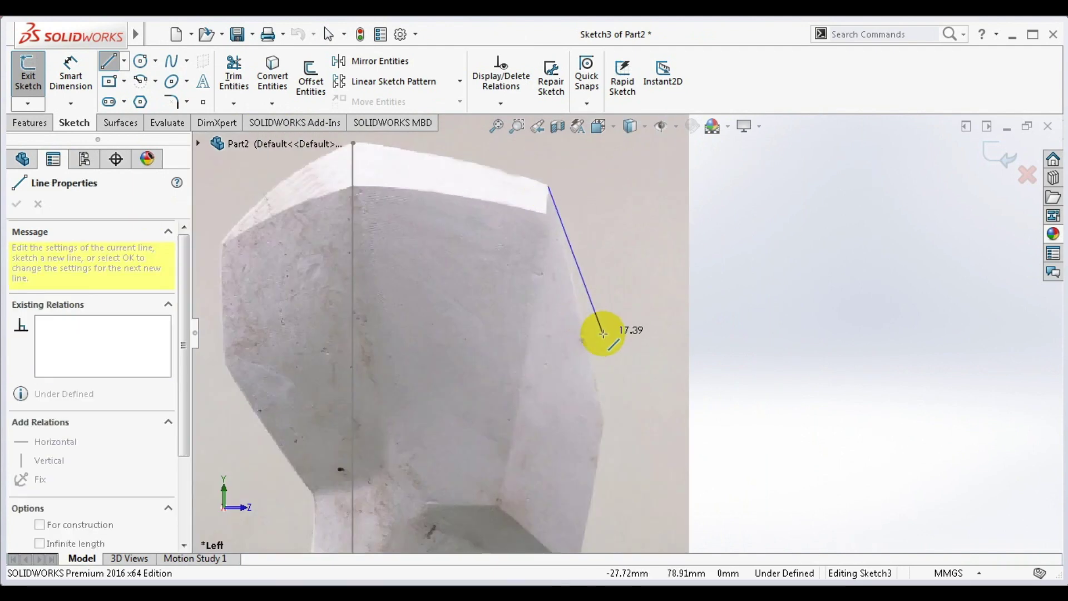
pyautogui.click(605, 409)
pyautogui.scroll(-3, 612, 434)
pyautogui.doubleClick(595, 445)
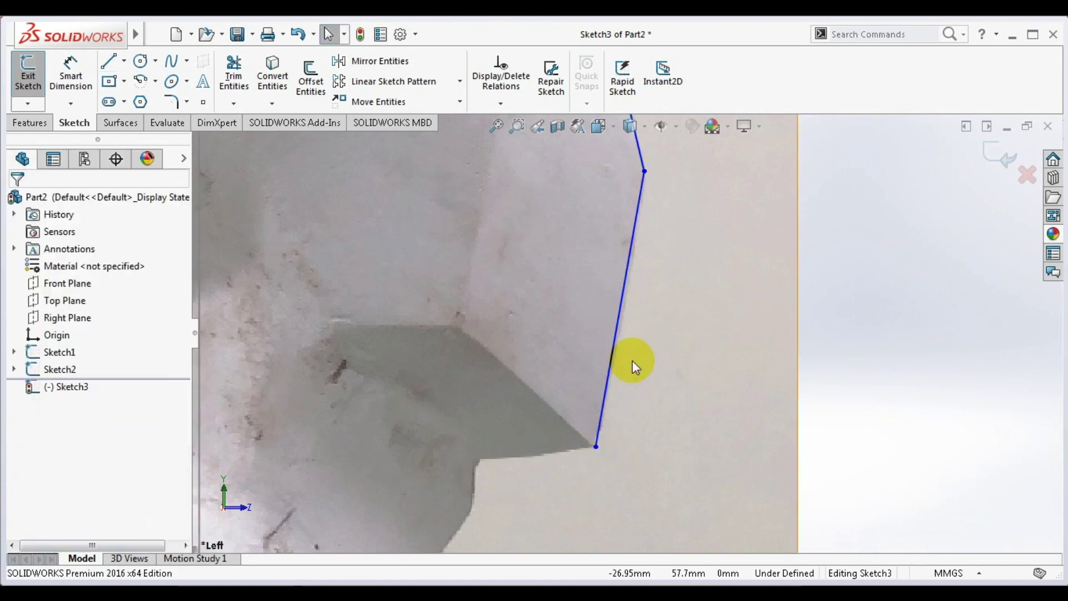
# - Check the line's top endpoint and exit the side-outline sketch
pyautogui.scroll(2, 615, 181)
pyautogui.scroll(-3, 579, 275)
pyautogui.scroll(-2, 595, 327)
pyautogui.click(595, 327)
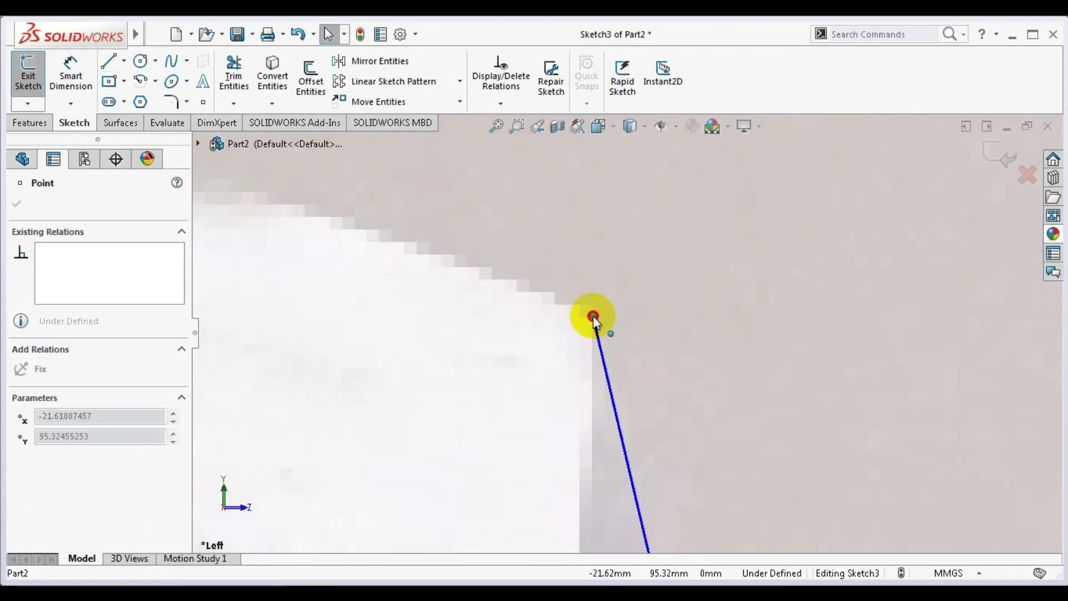
pyautogui.scroll(3, 640, 306)
pyautogui.scroll(3, 723, 278)
pyautogui.click(991, 172)
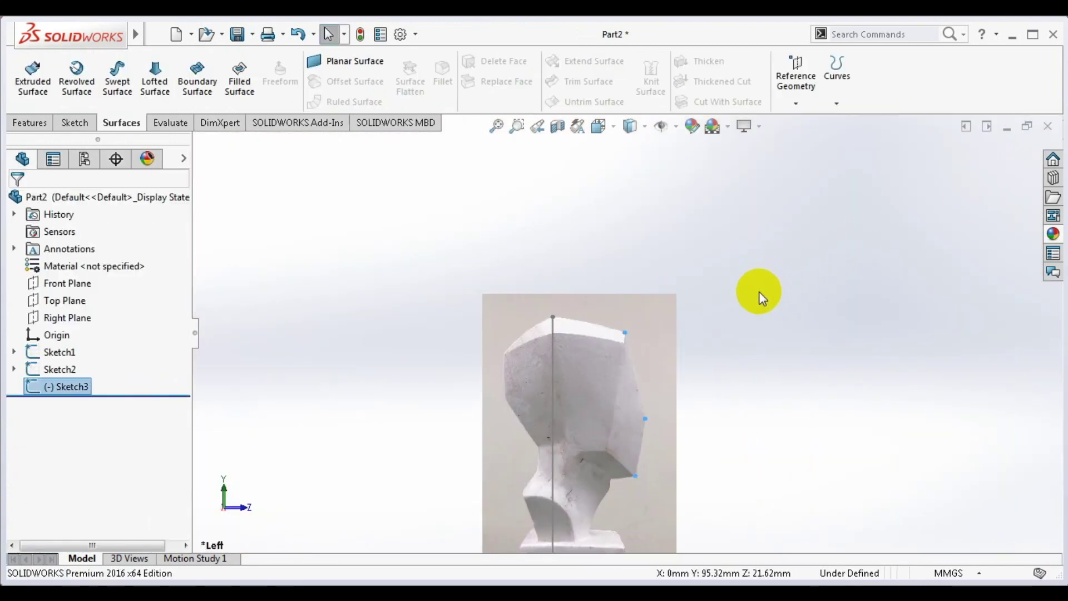
pyautogui.moveTo(759, 291); pyautogui.dragTo(714, 289, button='middle')
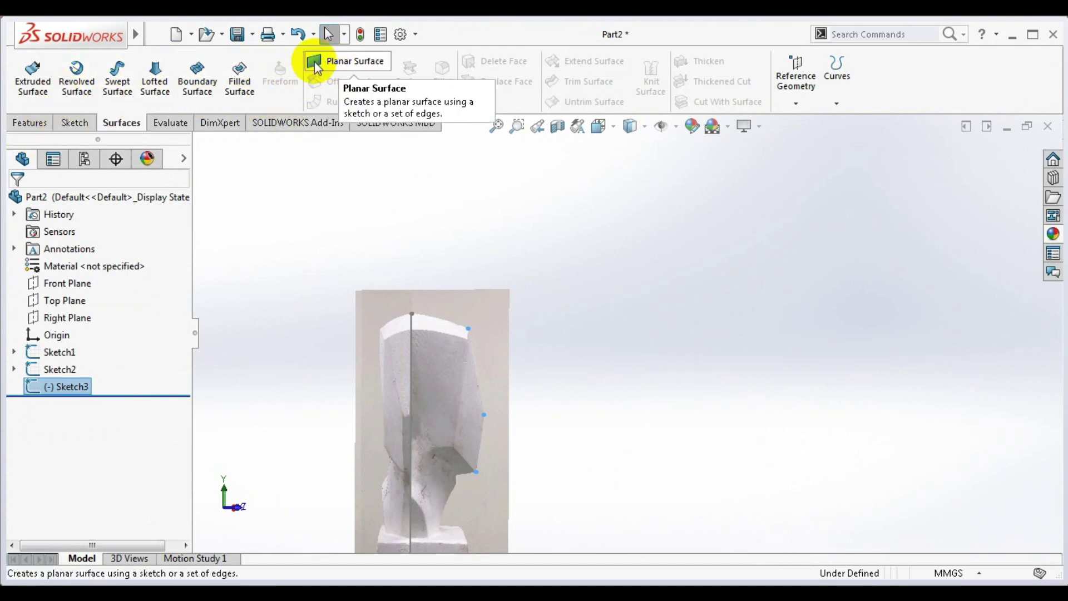
# - Extrude Sketch3's traced edge as a surface 19 mm deep
pyautogui.click(32, 75)
pyautogui.moveTo(489, 303)
pyautogui.mouseDown(button='middle')
pyautogui.moveTo(518, 332)
pyautogui.moveTo(352, 346)
pyautogui.mouseUp(button='middle')
pyautogui.scroll(-3, 306, 373)
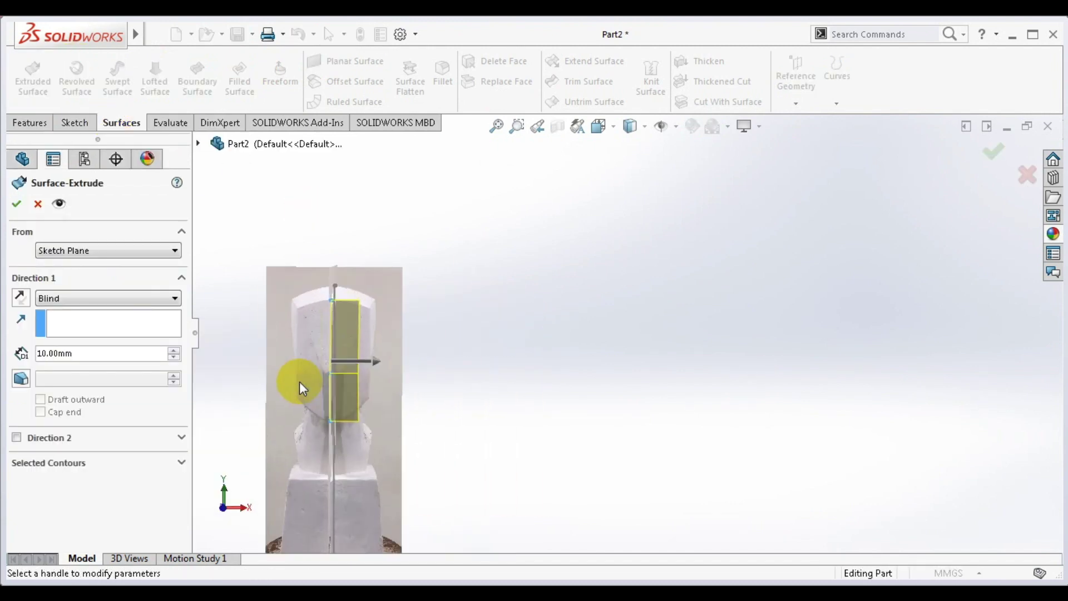
pyautogui.click(375, 361)
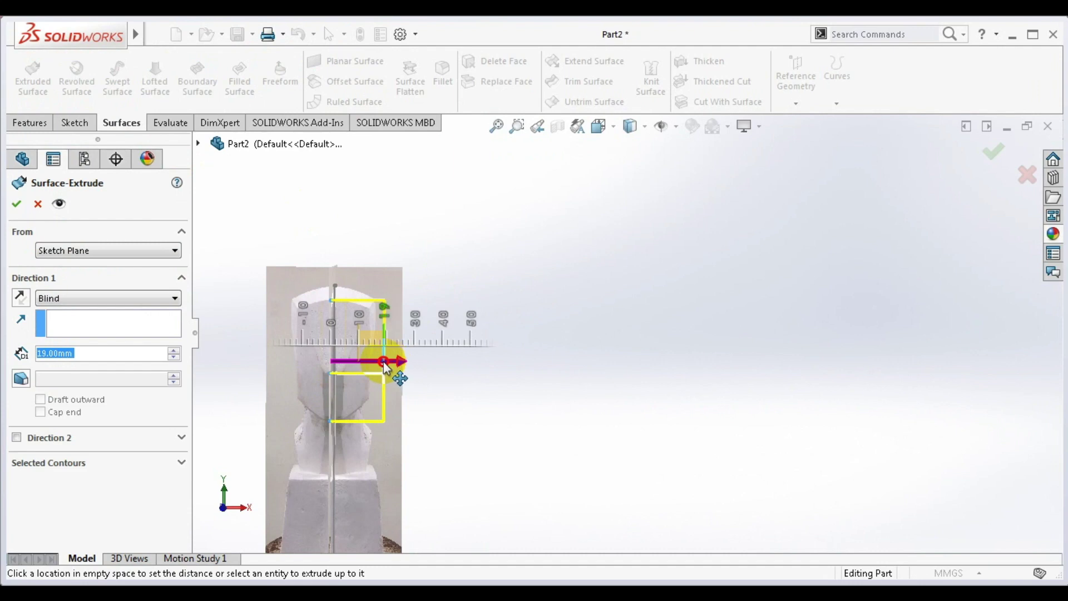
pyautogui.click(383, 361)
pyautogui.click(989, 148)
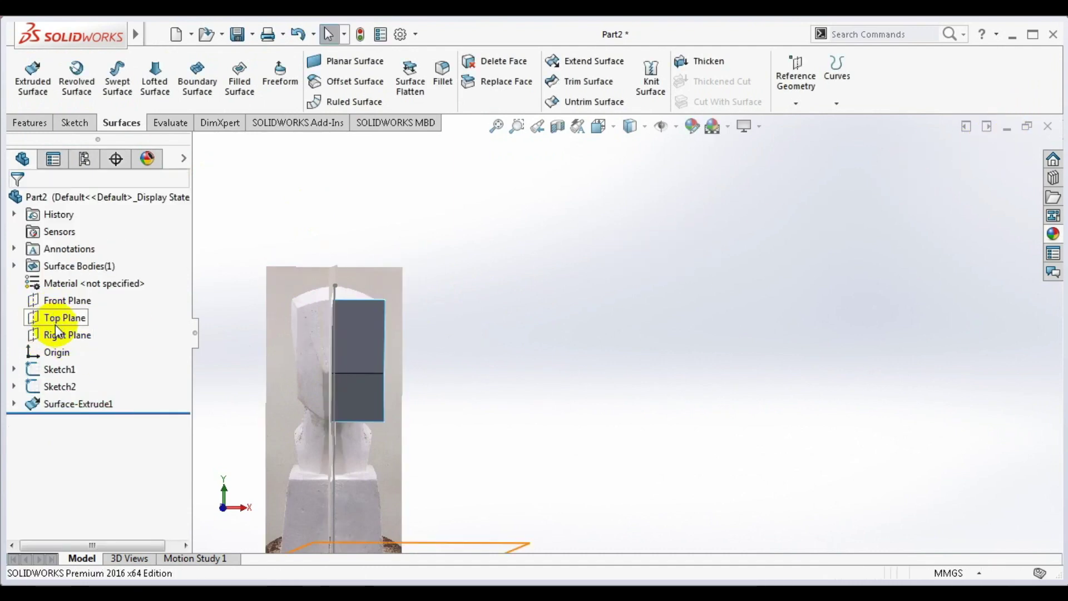
# - Start a Front Plane sketch viewed square-on, with wireframe display
pyautogui.rightClick(63, 304)
pyautogui.click(57, 281)
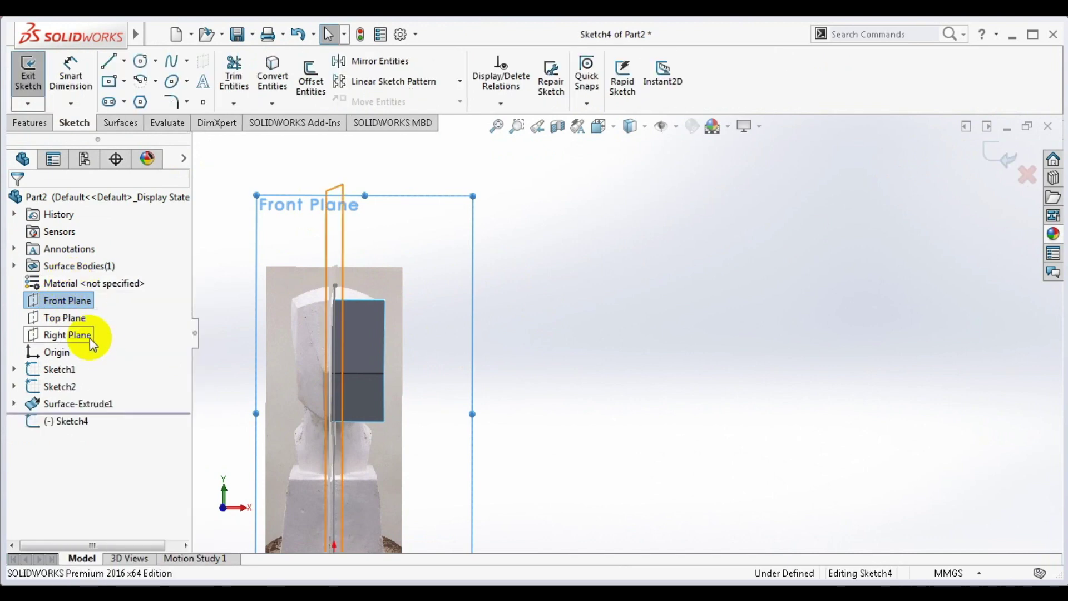
pyautogui.press('space')
pyautogui.click(251, 487)
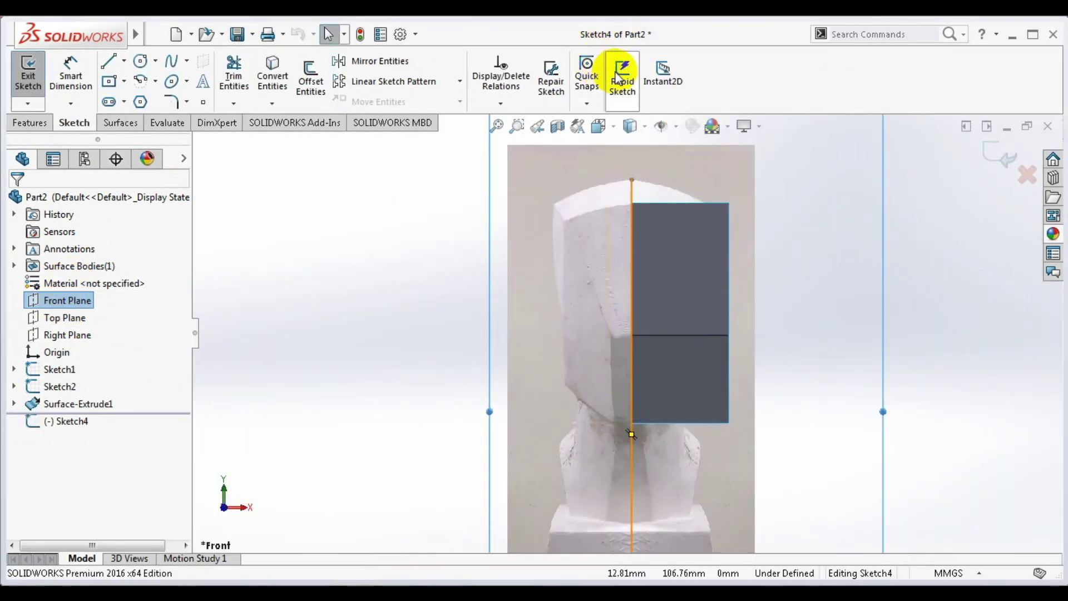
pyautogui.click(630, 127)
pyautogui.click(630, 234)
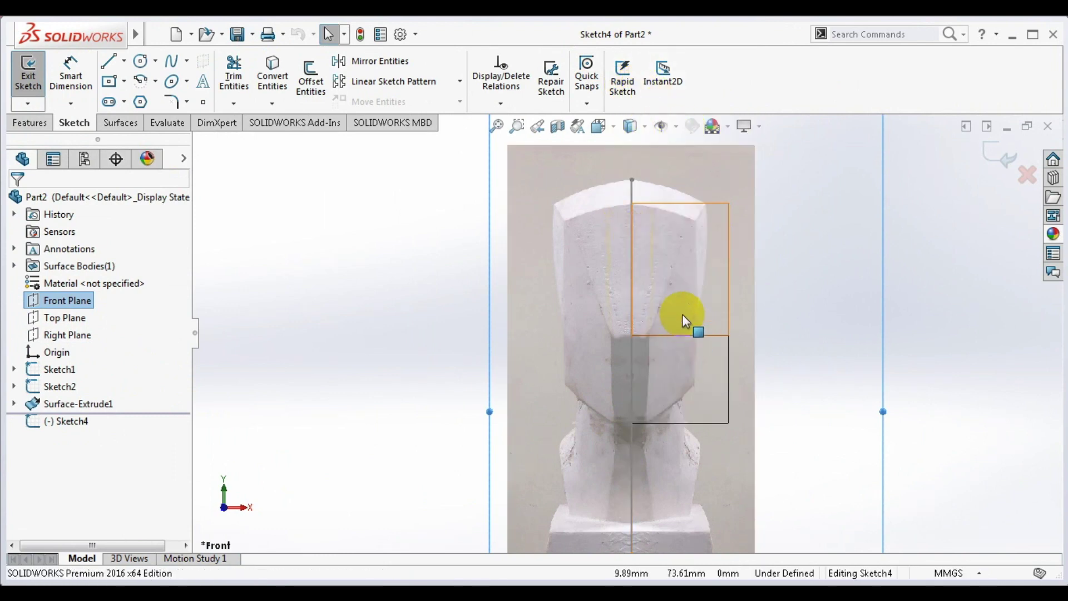
# - Draw a spline along the head's top edge and adjust its handles
pyautogui.click(181, 56)
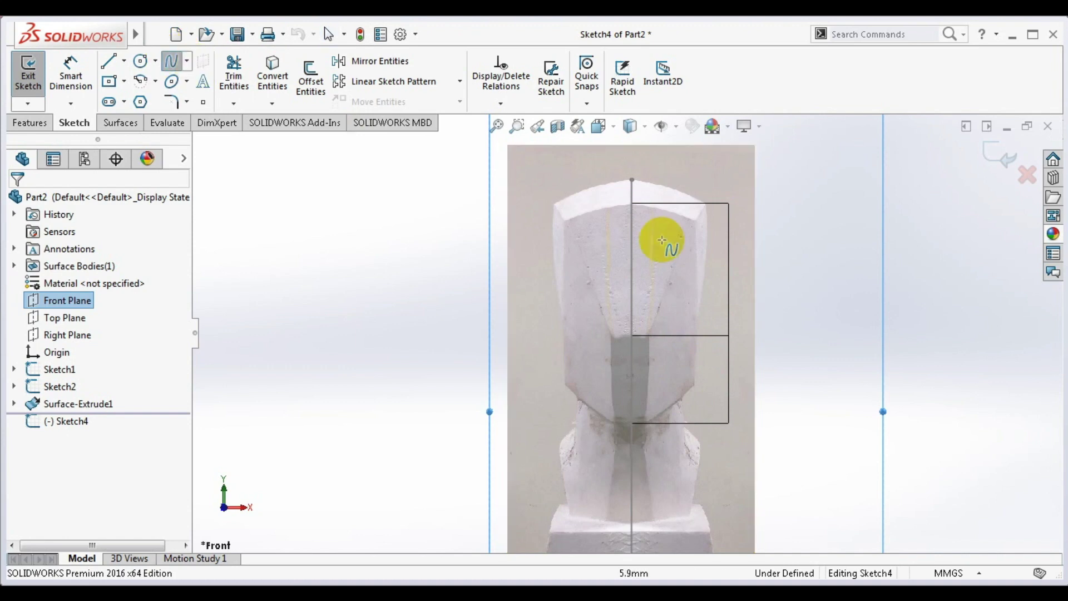
pyautogui.scroll(-5, 662, 239)
pyautogui.click(434, 158)
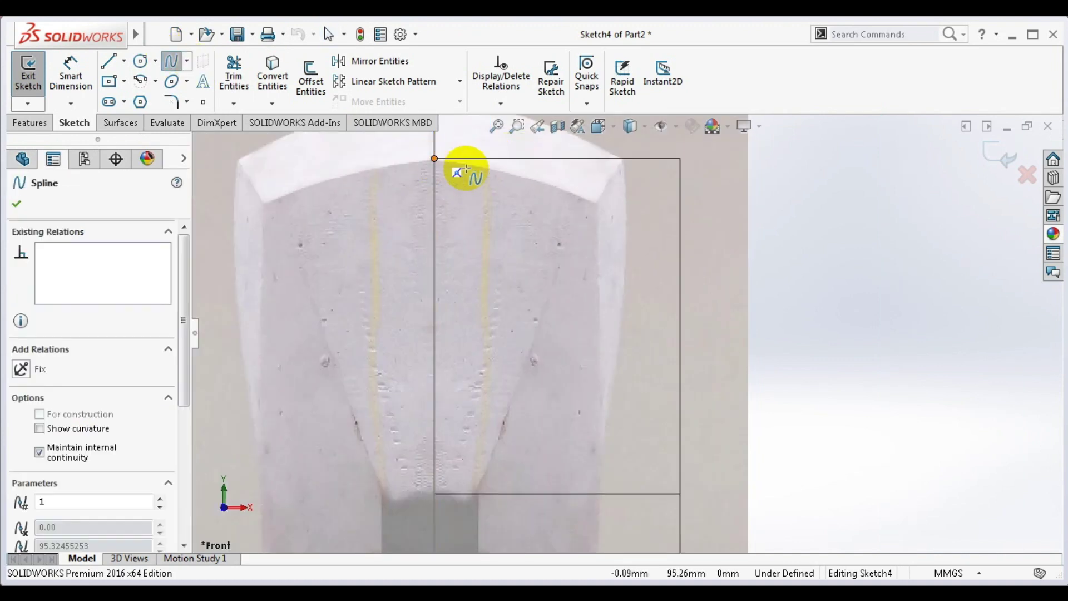
pyautogui.click(598, 203)
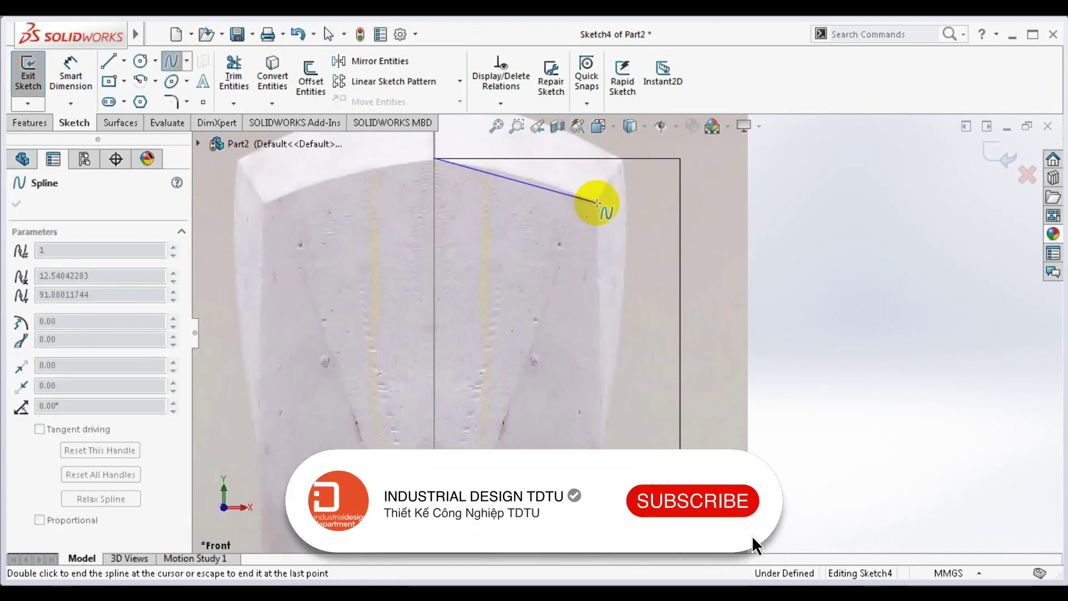
pyautogui.scroll(3, 596, 203)
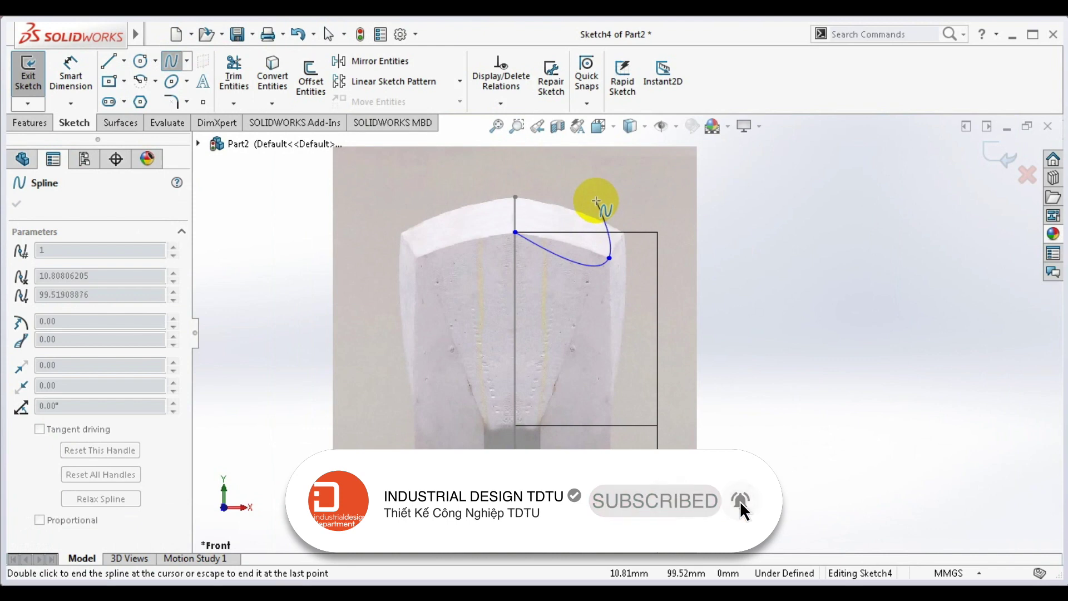
pyautogui.press('Escape')
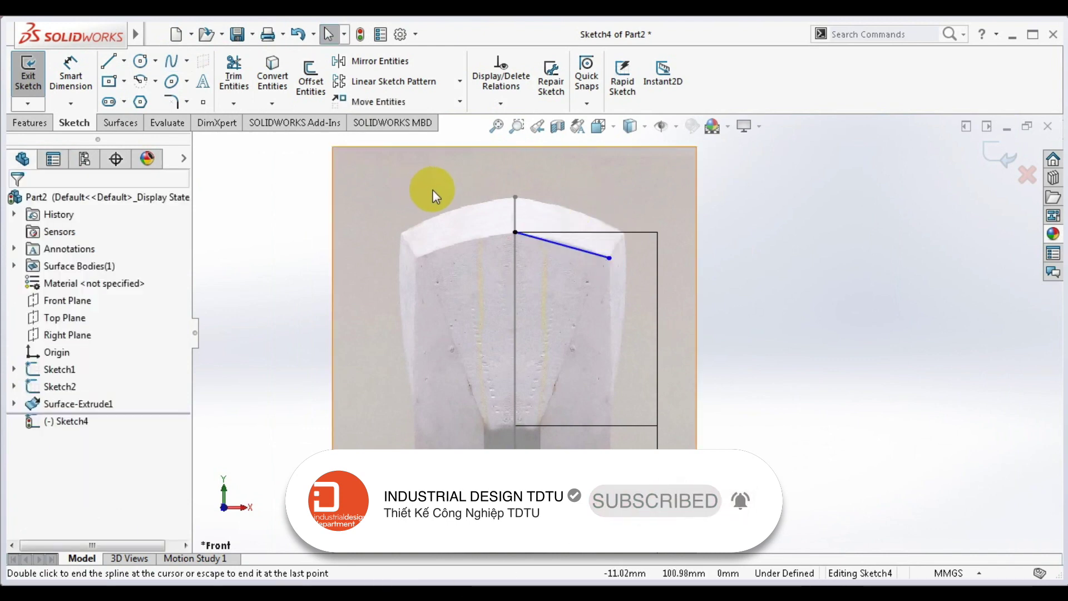
pyautogui.click(547, 240)
pyautogui.scroll(-2, 549, 240)
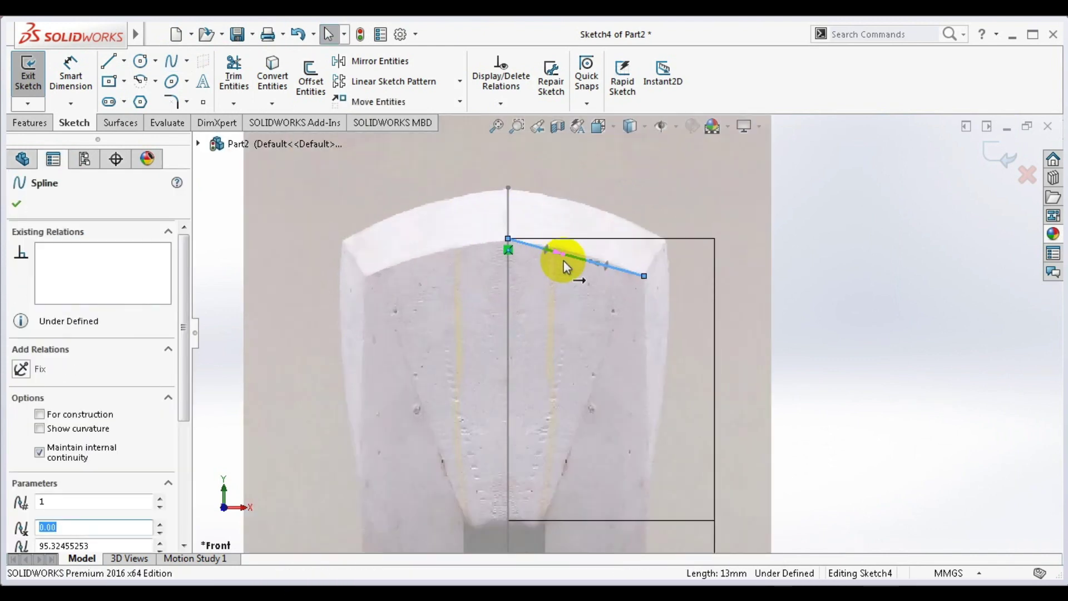
pyautogui.click(564, 255)
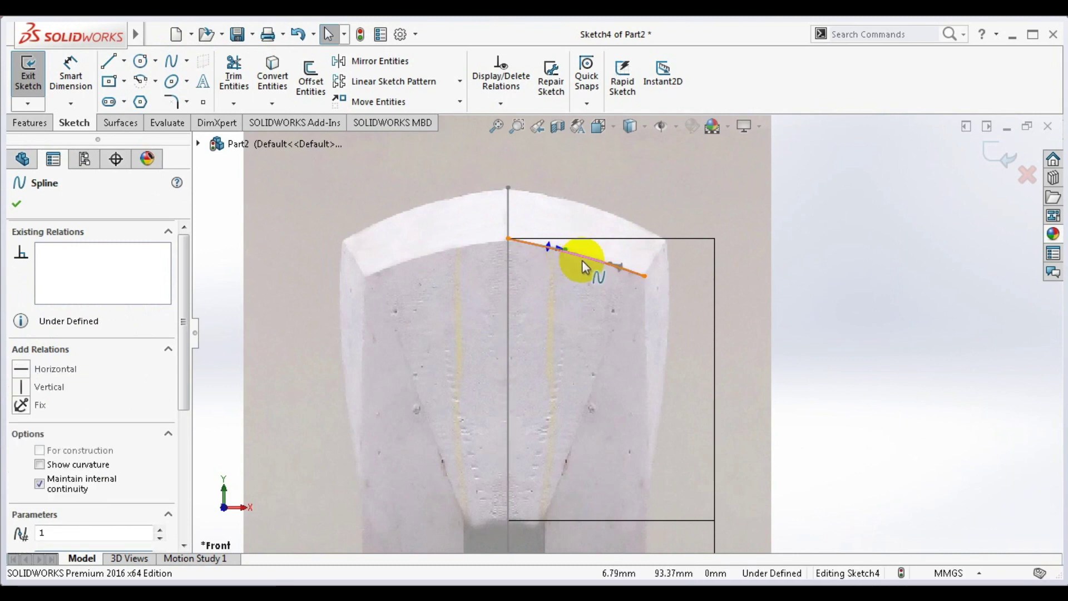
pyautogui.scroll(-3, 581, 259)
pyautogui.click(666, 295)
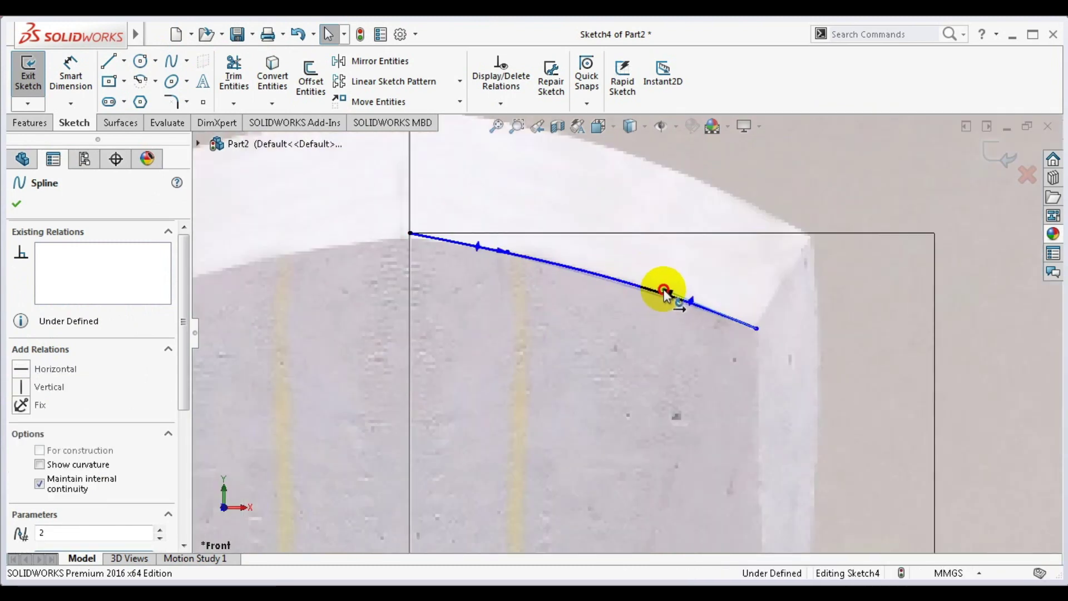
pyautogui.click(506, 251)
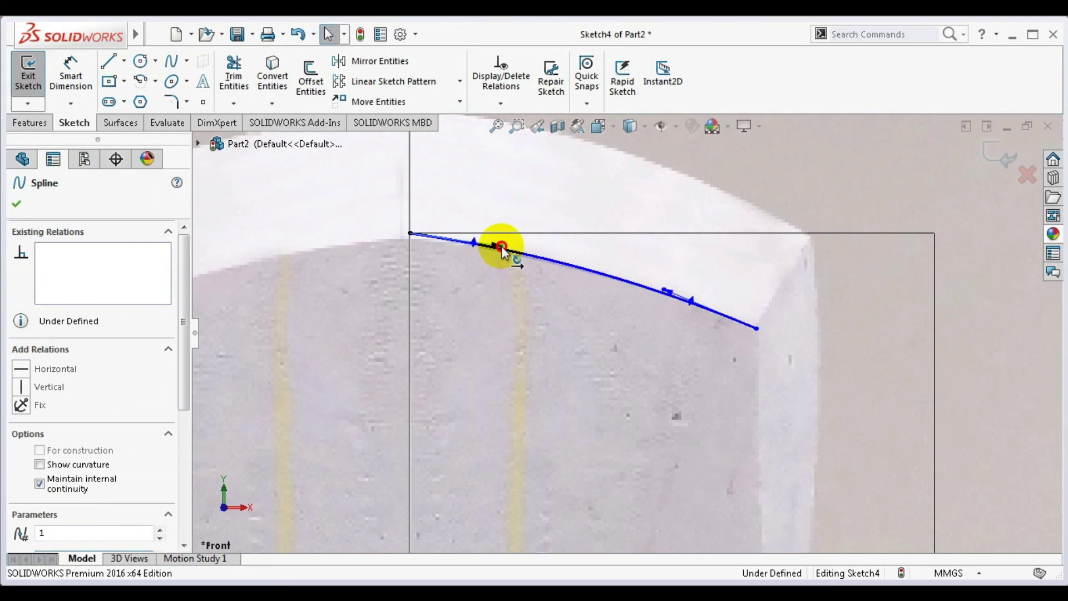
pyautogui.scroll(2, 556, 250)
pyautogui.scroll(2, 623, 261)
pyautogui.scroll(1, 645, 306)
pyautogui.scroll(-3, 652, 378)
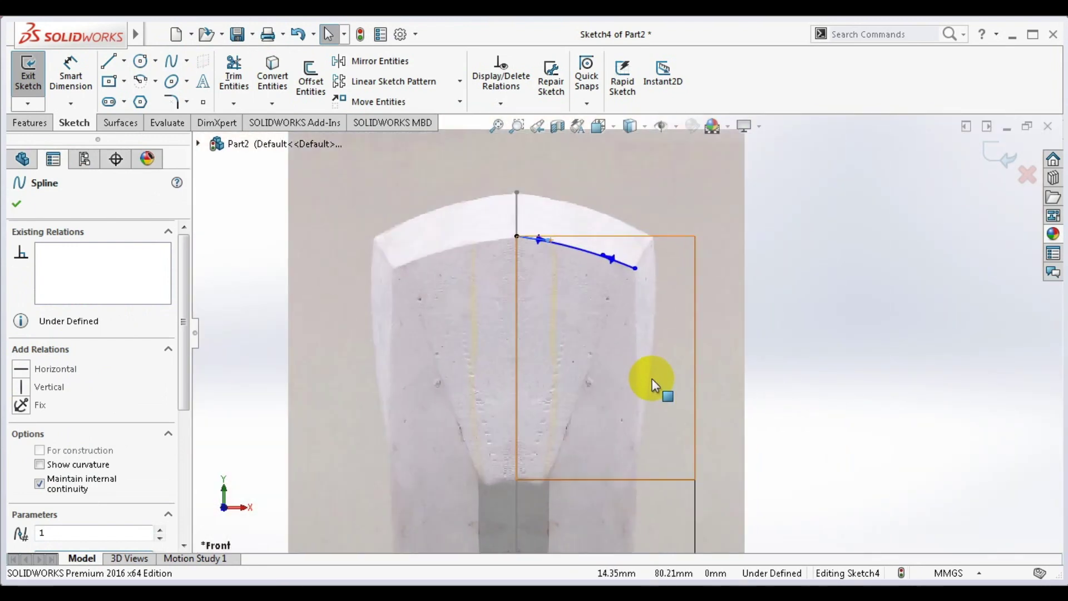
# - Add a slanted line and a vertical line down to the neck, then exit the sketch
pyautogui.press('l')
pyautogui.click(634, 269)
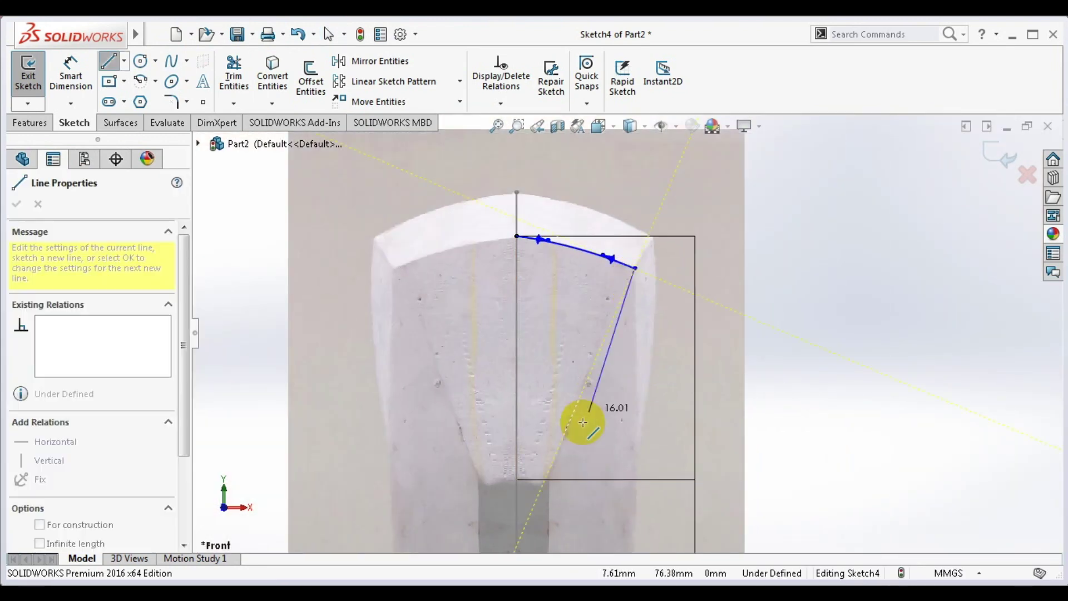
pyautogui.click(550, 479)
pyautogui.scroll(3, 533, 481)
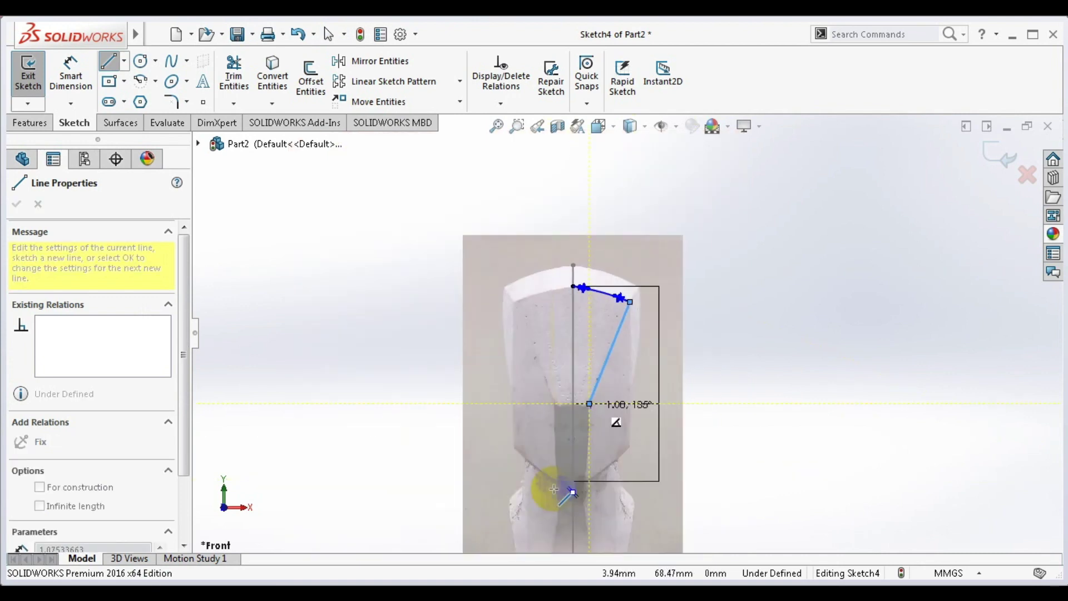
pyautogui.scroll(-3, 571, 491)
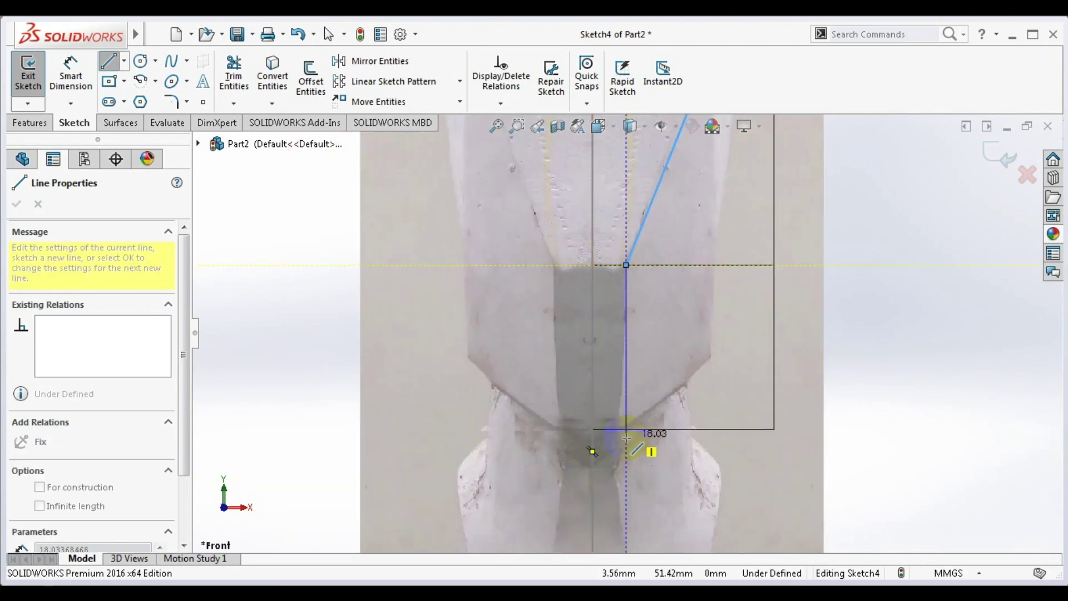
pyautogui.click(626, 437)
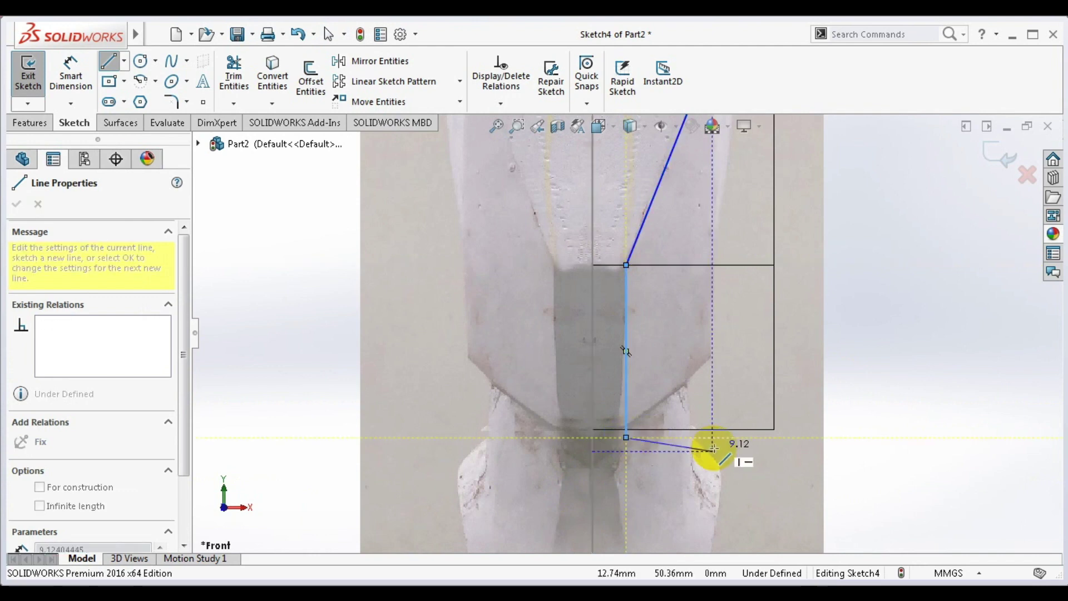
pyautogui.scroll(3, 640, 477)
pyautogui.press('Escape')
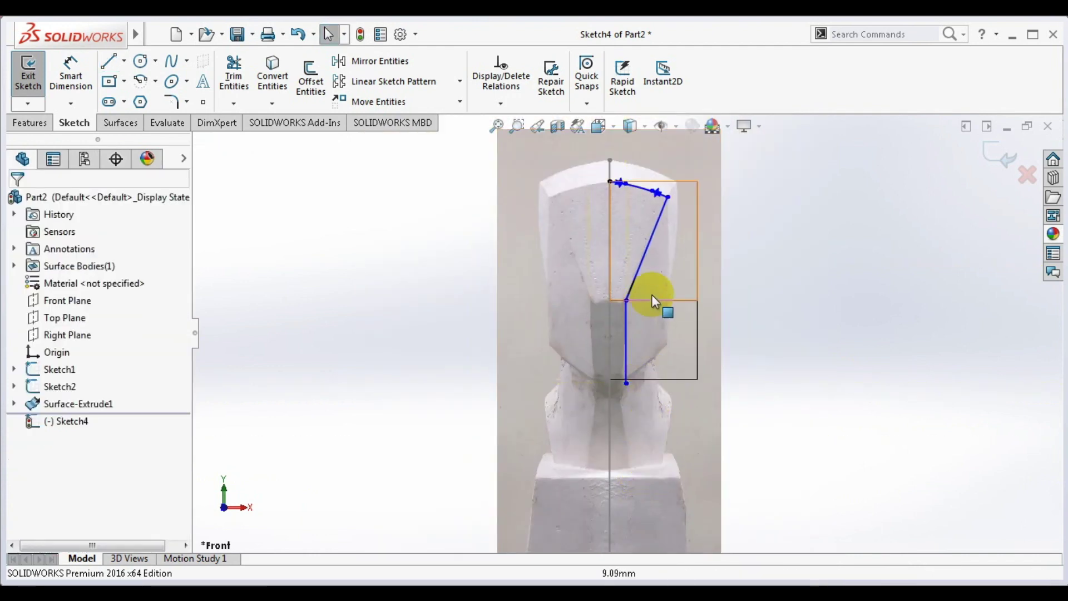
pyautogui.click(1008, 162)
# - Trim the extruded surface with Sketch4, removing the region outside the outline
pyautogui.scroll(3, 706, 210)
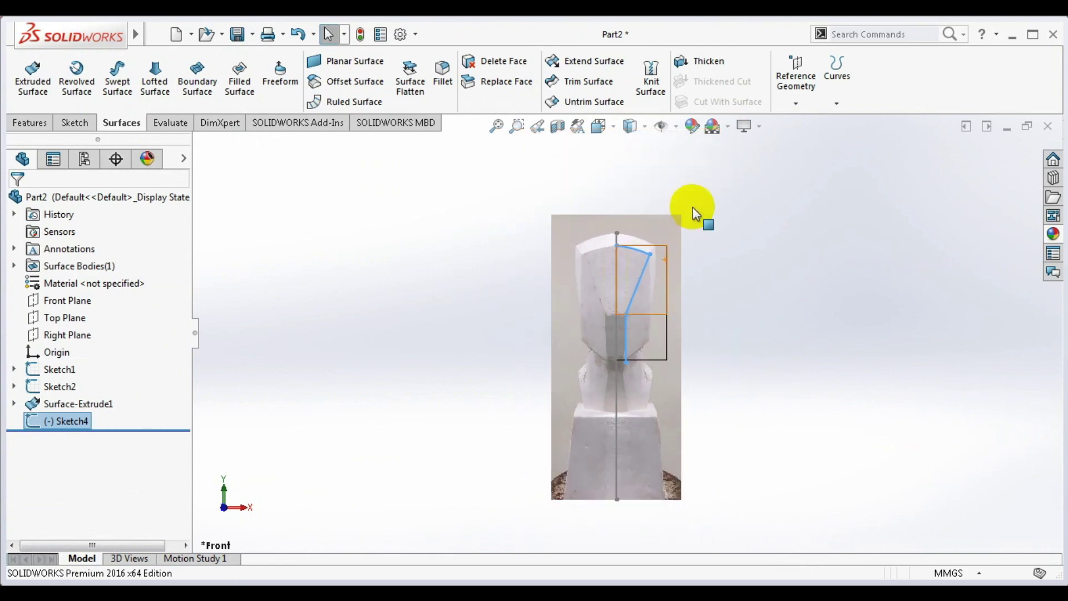
pyautogui.scroll(-3, 692, 211)
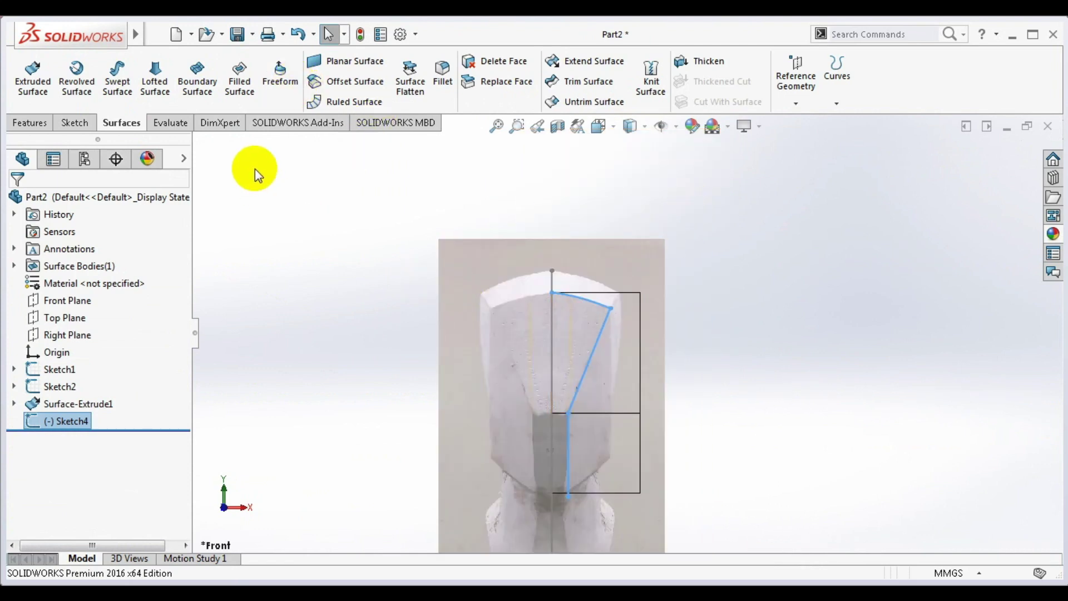
pyautogui.click(589, 87)
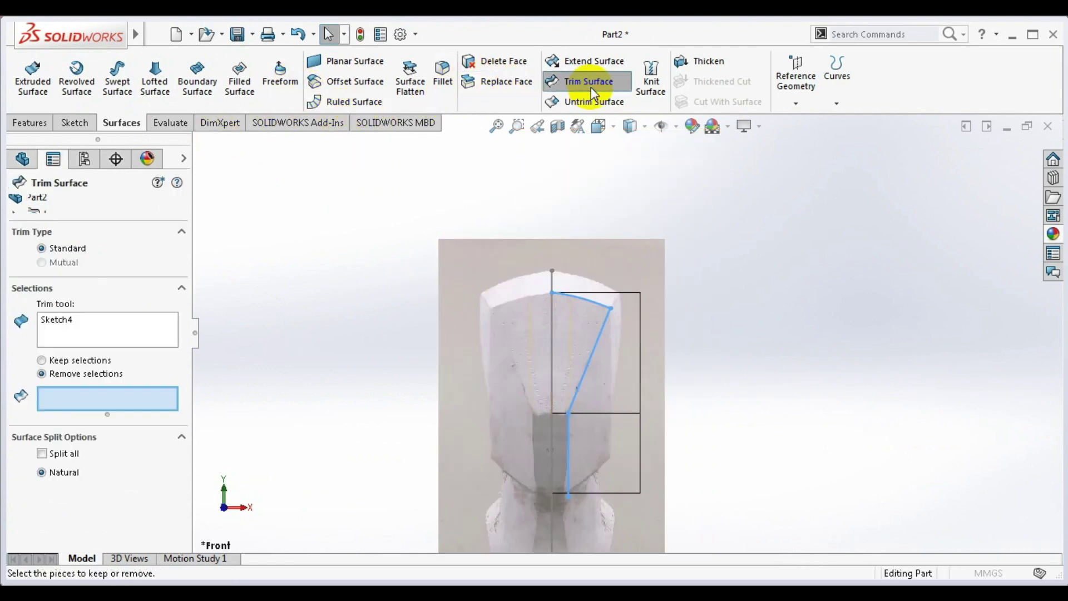
pyautogui.click(622, 328)
pyautogui.rightClick(623, 329)
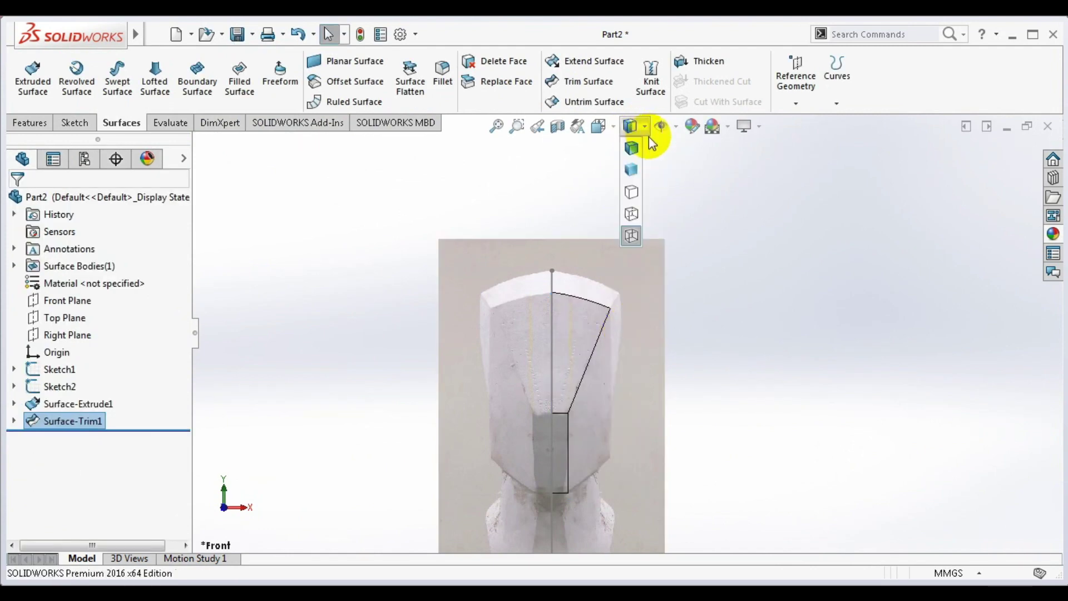
# - Return to shaded display and orbit to inspect the trimmed facet
pyautogui.click(631, 169)
pyautogui.moveTo(669, 312)
pyautogui.mouseDown(button='middle')
pyautogui.moveTo(623, 310)
pyautogui.moveTo(637, 315)
pyautogui.moveTo(549, 353)
pyautogui.moveTo(498, 346)
pyautogui.moveTo(445, 358)
pyautogui.moveTo(470, 359)
pyautogui.mouseUp(button='middle')
pyautogui.scroll(-3, 471, 359)
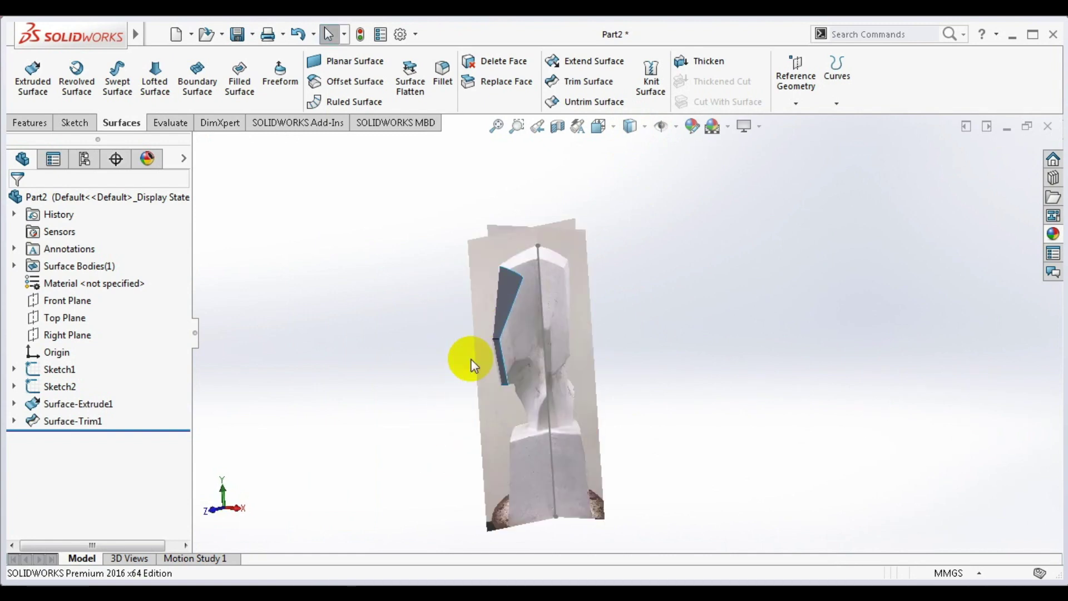
pyautogui.moveTo(565, 279)
pyautogui.mouseDown(button='middle')
pyautogui.moveTo(572, 255)
pyautogui.moveTo(615, 239)
pyautogui.mouseUp(button='middle')
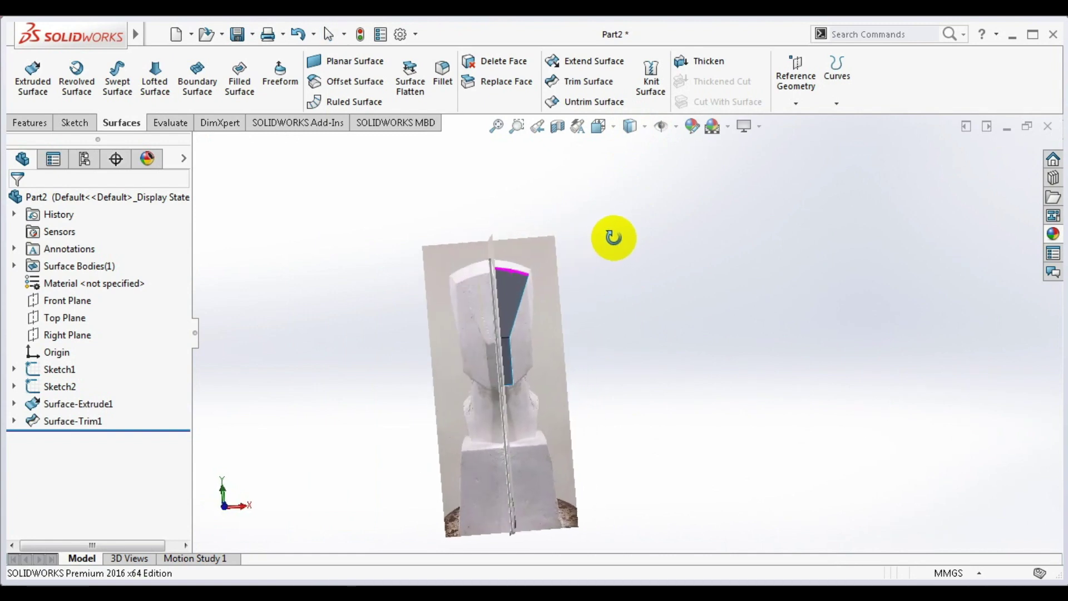
pyautogui.rightClick(77, 401)
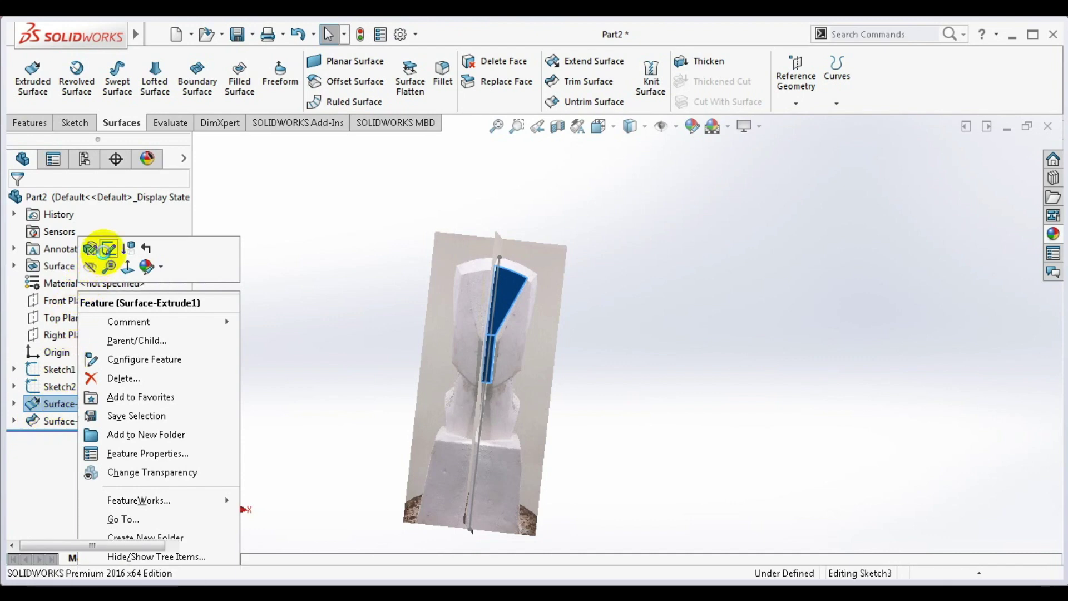
# - Edit Sketch3 face-on and extend the profile with a spline under the jaw and a short vertical line
pyautogui.click(108, 257)
pyautogui.press('space')
pyautogui.click(355, 500)
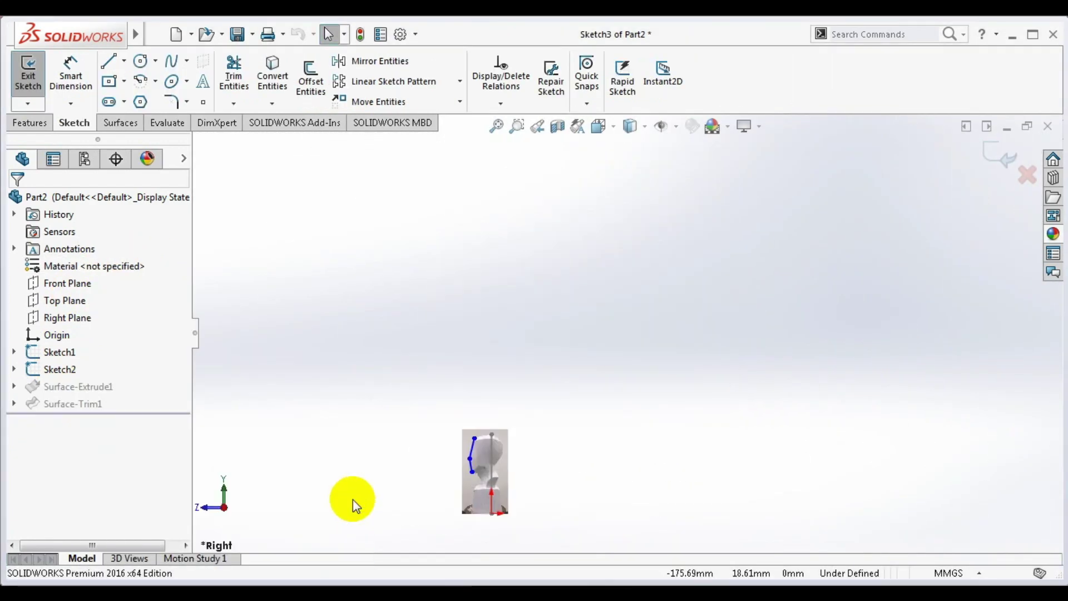
pyautogui.scroll(-3, 484, 469)
pyautogui.scroll(-3, 614, 329)
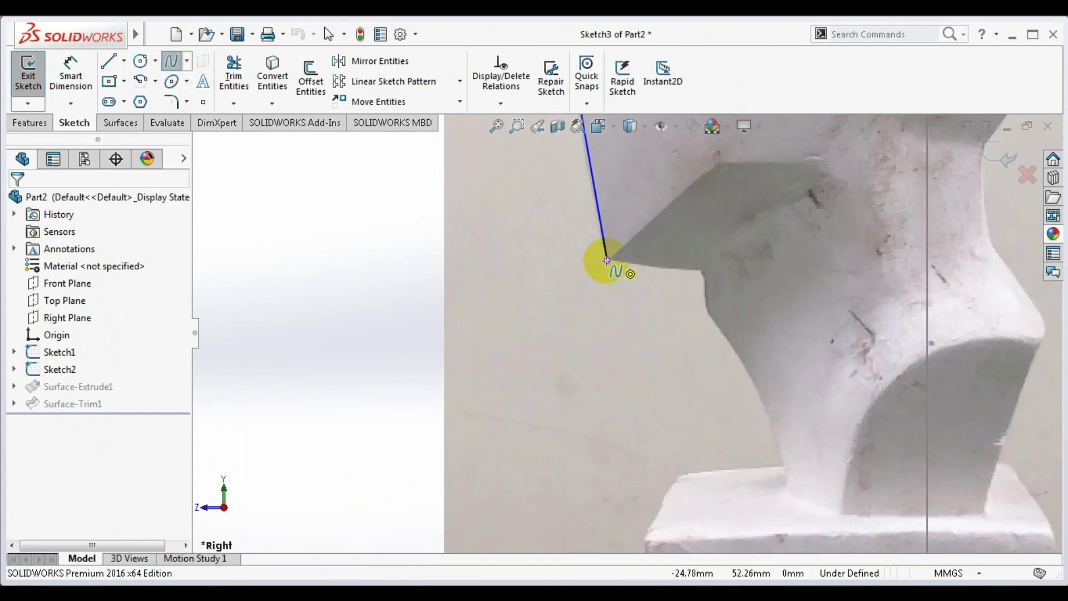
pyautogui.click(607, 260)
pyautogui.doubleClick(706, 271)
pyautogui.press('l')
pyautogui.click(706, 271)
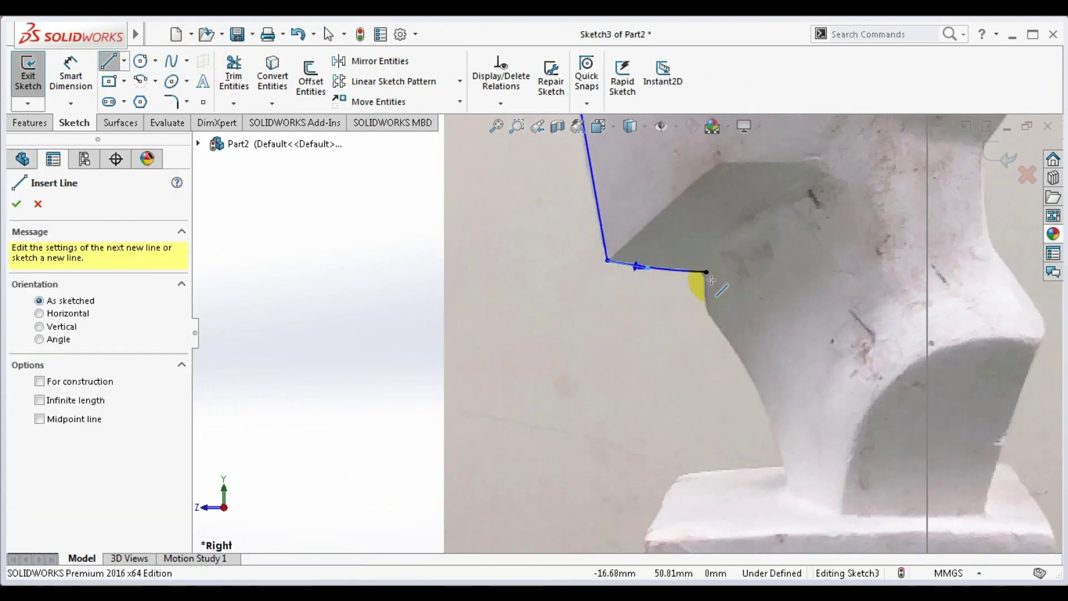
pyautogui.click(707, 312)
# - Add a spline down the neck to the top of the base and exit the sketch
pyautogui.scroll(2, 624, 333)
pyautogui.click(170, 61)
pyautogui.click(681, 318)
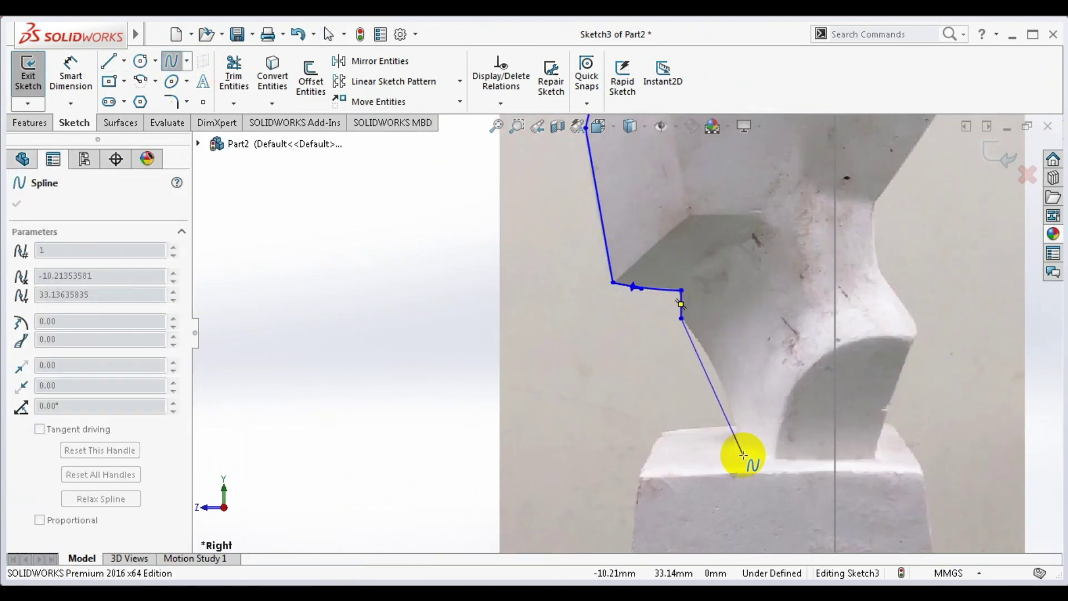
pyautogui.doubleClick(743, 455)
pyautogui.press('Escape')
pyautogui.click(706, 374)
pyautogui.scroll(3, 801, 334)
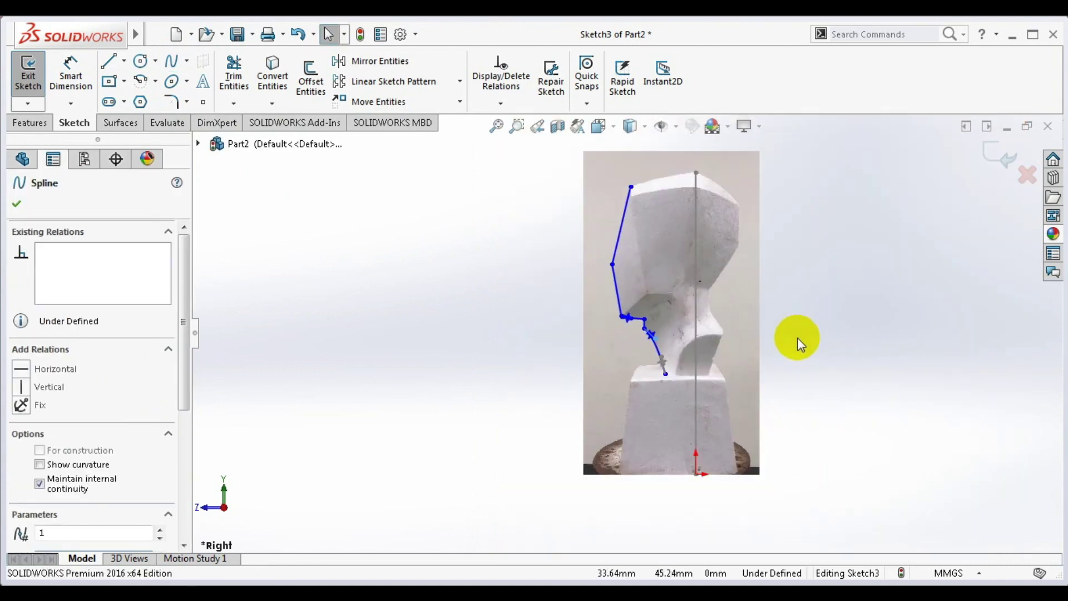
pyautogui.click(999, 157)
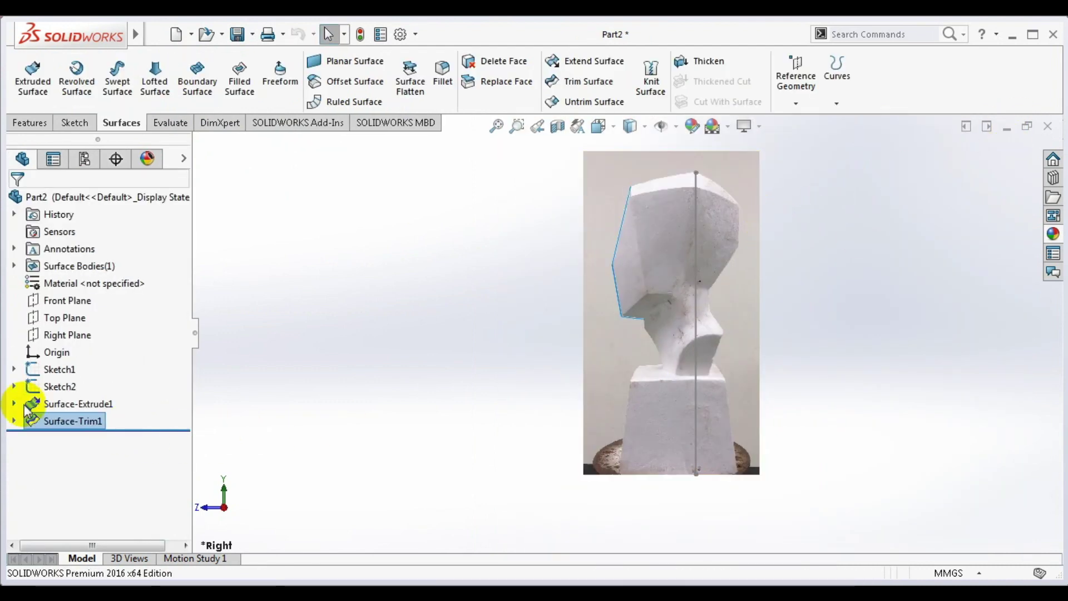
pyautogui.click(14, 421)
pyautogui.rightClick(75, 435)
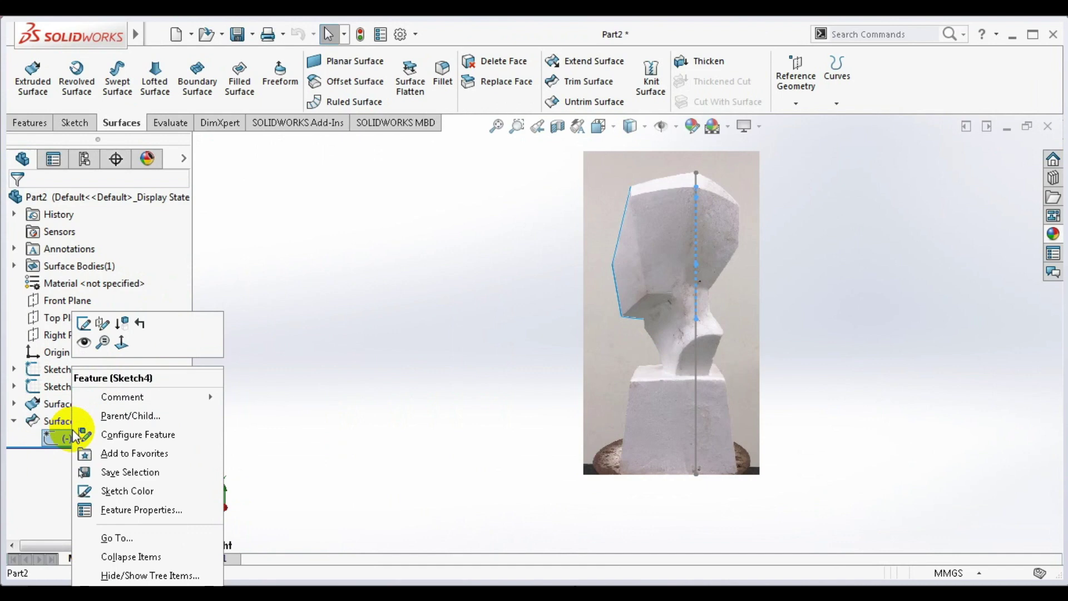
# - Reopen Sketch4 in a front wireframe view and snap its endpoint onto the lower horizontal line
pyautogui.click(83, 324)
pyautogui.press('space')
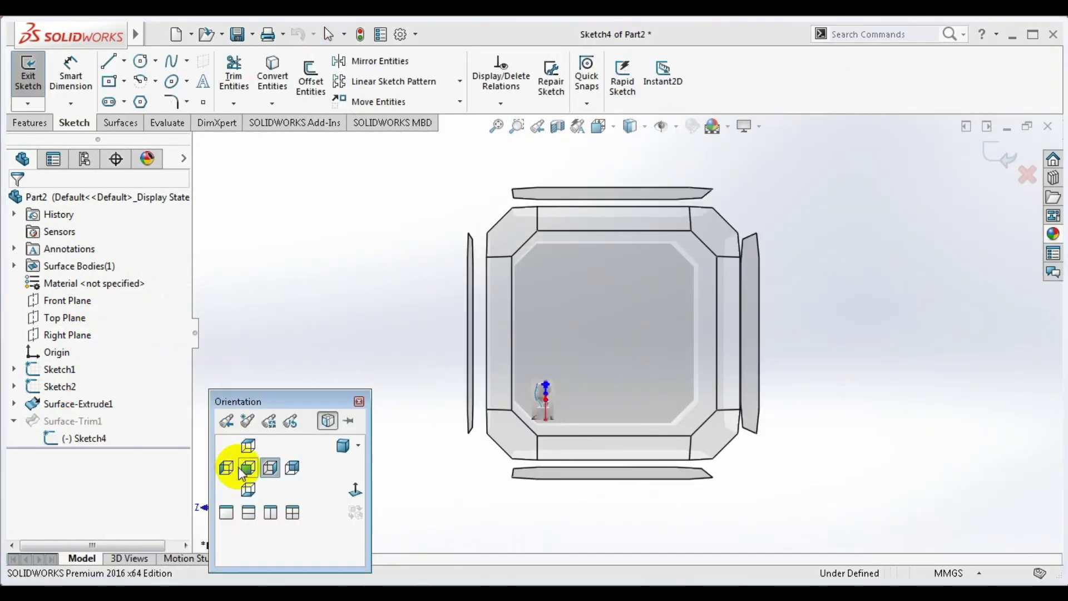
pyautogui.click(248, 469)
pyautogui.scroll(-3, 629, 488)
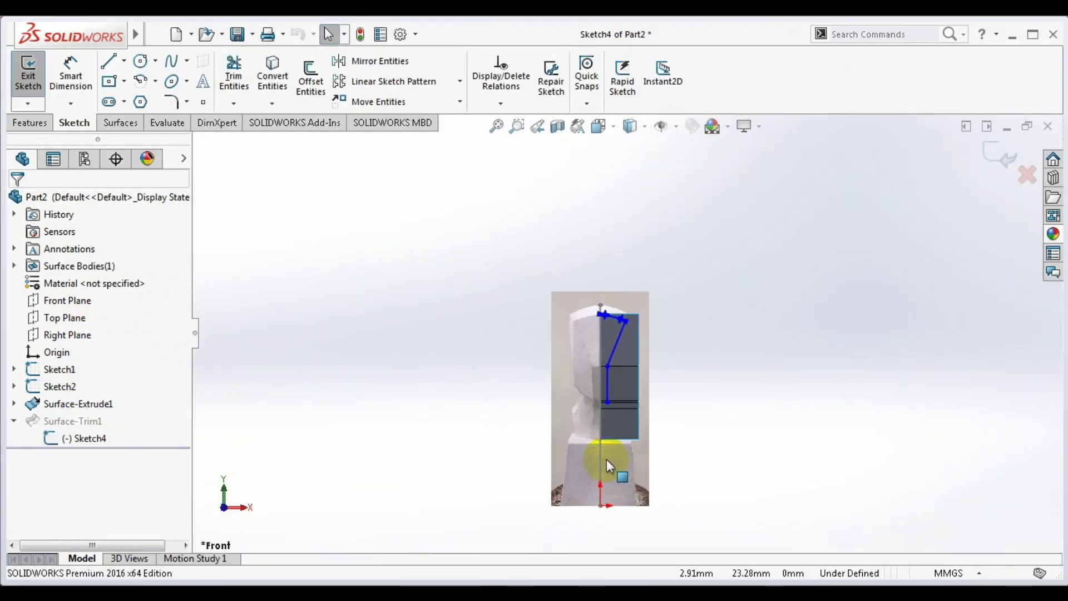
pyautogui.scroll(-3, 612, 462)
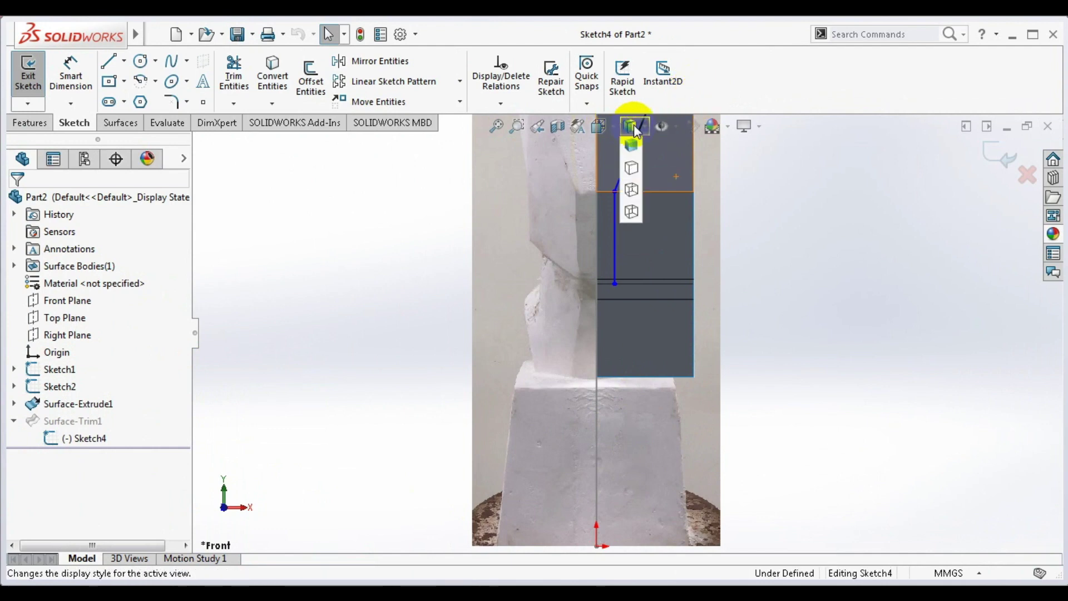
pyautogui.click(634, 213)
pyautogui.scroll(-2, 614, 316)
pyautogui.scroll(-2, 614, 315)
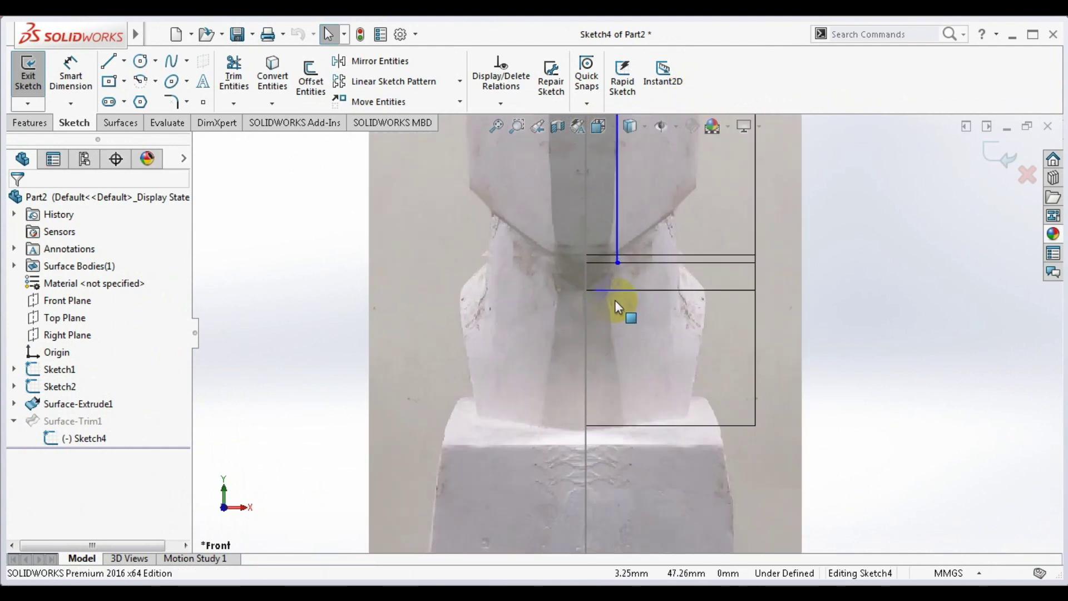
pyautogui.scroll(4, 620, 278)
pyautogui.scroll(3, 631, 239)
pyautogui.scroll(1, 642, 205)
pyautogui.moveTo(647, 194); pyautogui.dragTo(639, 231)
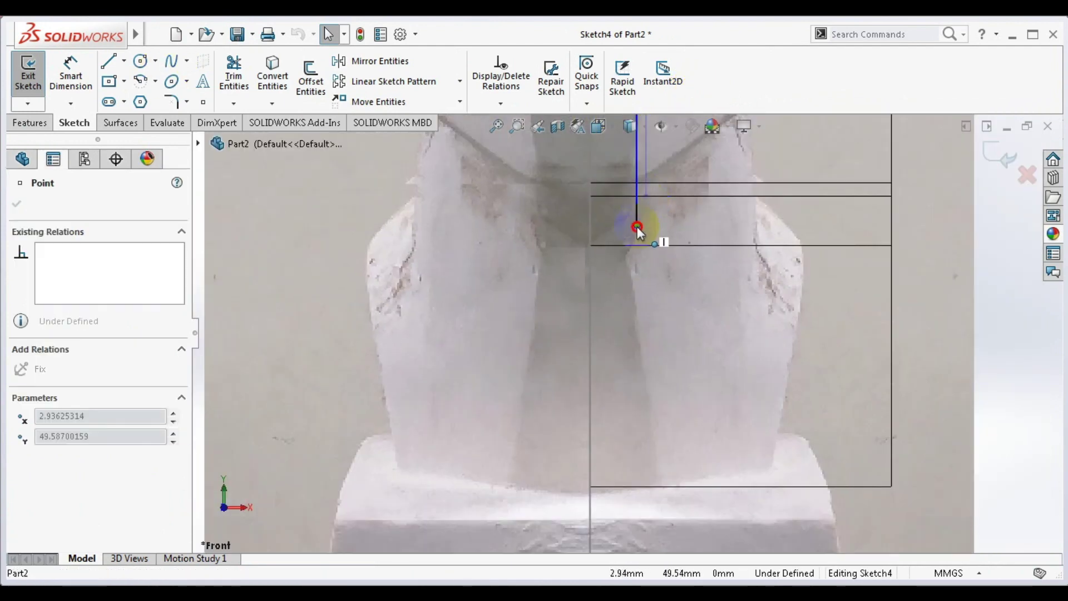
pyautogui.scroll(-2, 645, 239)
pyautogui.scroll(1, 639, 315)
# - Draw a spline from that endpoint down the neck to the top of the base and exit the sketch
pyautogui.click(165, 65)
pyautogui.click(611, 310)
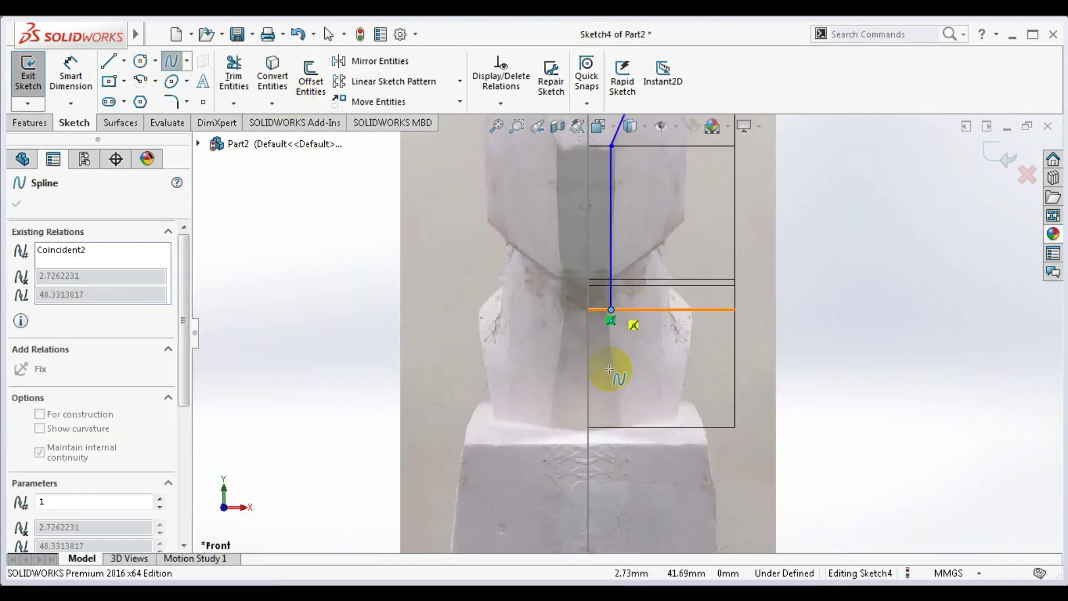
pyautogui.click(626, 435)
pyautogui.scroll(-3, 628, 333)
pyautogui.scroll(2, 588, 243)
pyautogui.doubleClick(588, 243)
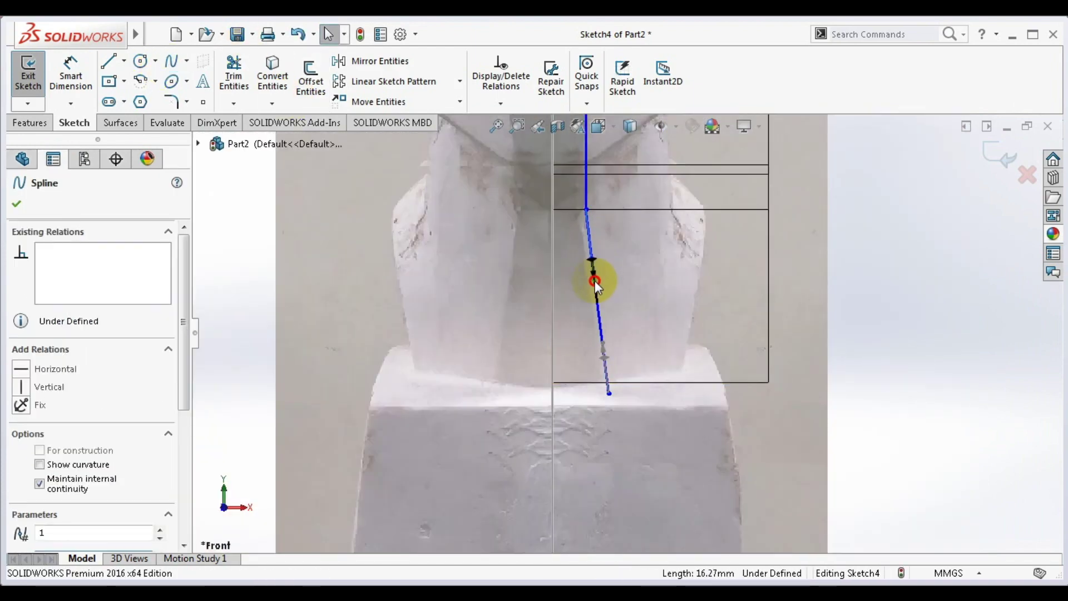
pyautogui.scroll(-3, 589, 274)
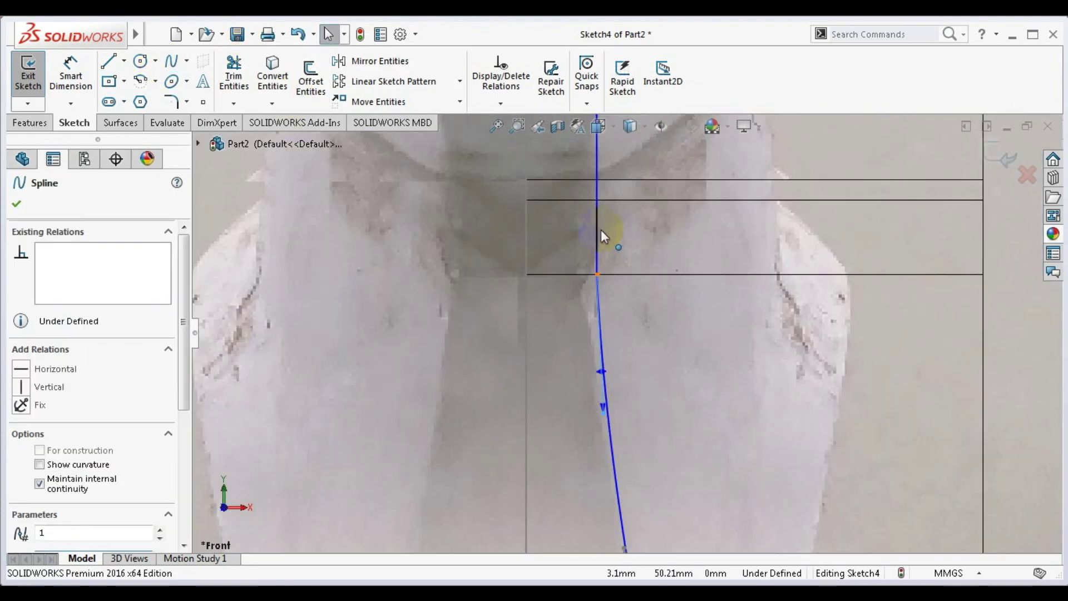
pyautogui.click(996, 156)
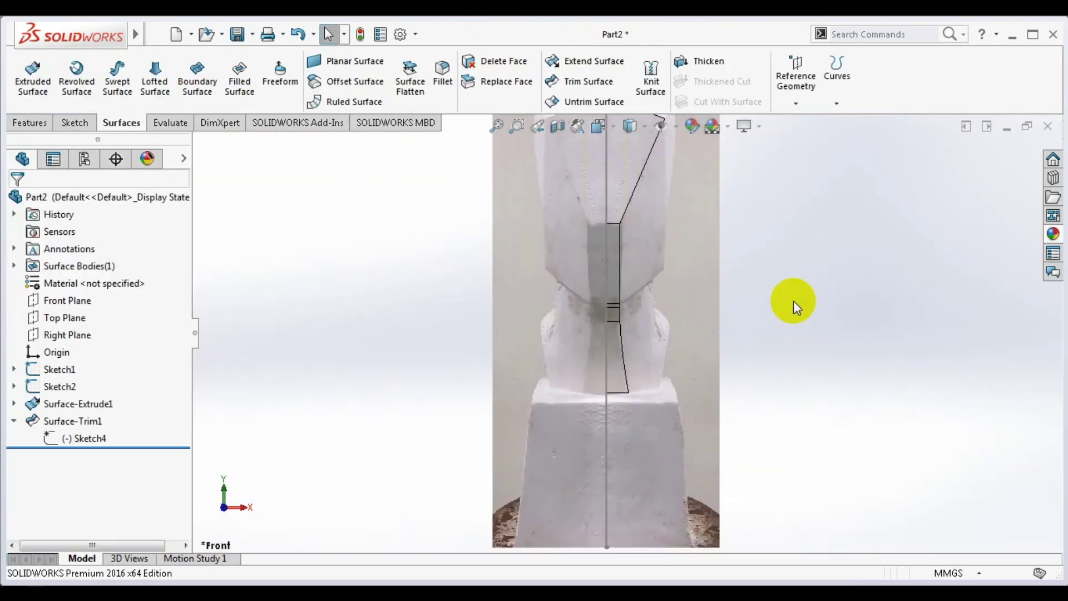
# - Orbit to an angled view, set the display to Shaded With Edges, and zoom into the trimmed surface
pyautogui.moveTo(777, 299)
pyautogui.mouseDown(button='middle')
pyautogui.moveTo(553, 352)
pyautogui.moveTo(561, 256)
pyautogui.mouseUp(button='middle')
pyautogui.scroll(3, 761, 322)
pyautogui.click(632, 137)
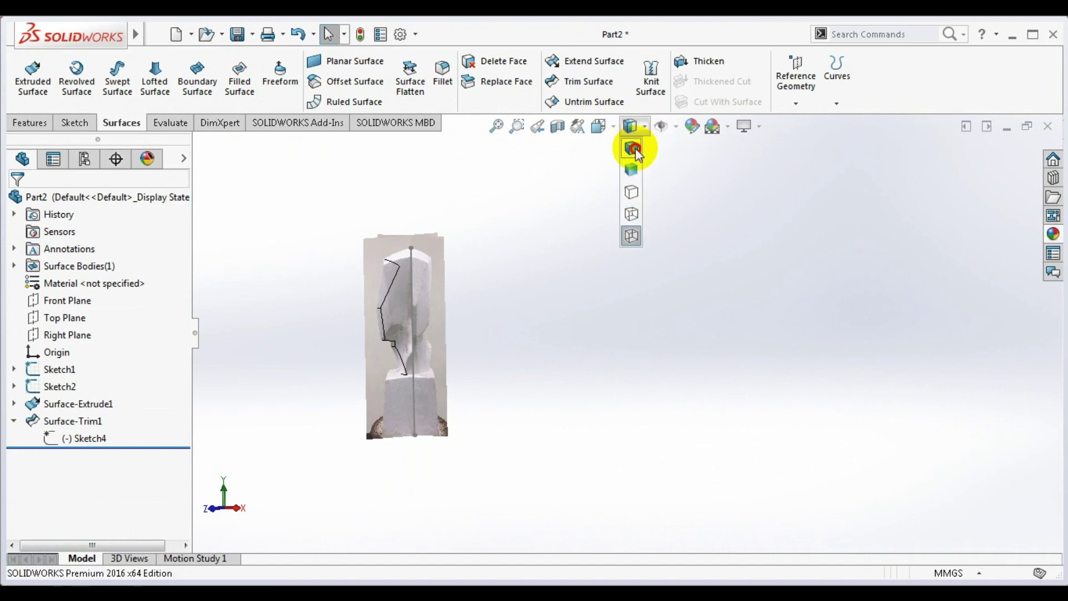
pyautogui.moveTo(584, 295); pyautogui.dragTo(420, 275, button='middle')
pyautogui.moveTo(480, 275)
pyautogui.mouseDown(button='middle')
pyautogui.moveTo(374, 251)
pyautogui.moveTo(382, 241)
pyautogui.moveTo(472, 253)
pyautogui.moveTo(474, 269)
pyautogui.moveTo(433, 257)
pyautogui.moveTo(436, 275)
pyautogui.mouseUp(button='middle')
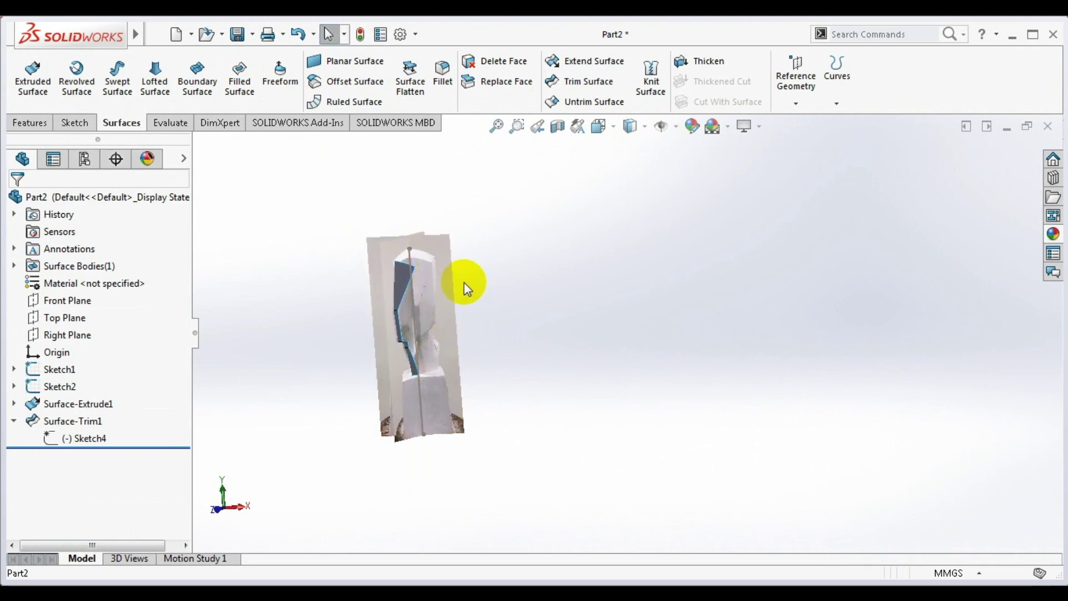
pyautogui.scroll(-2, 463, 281)
pyautogui.scroll(-2, 413, 308)
pyautogui.scroll(-3, 452, 310)
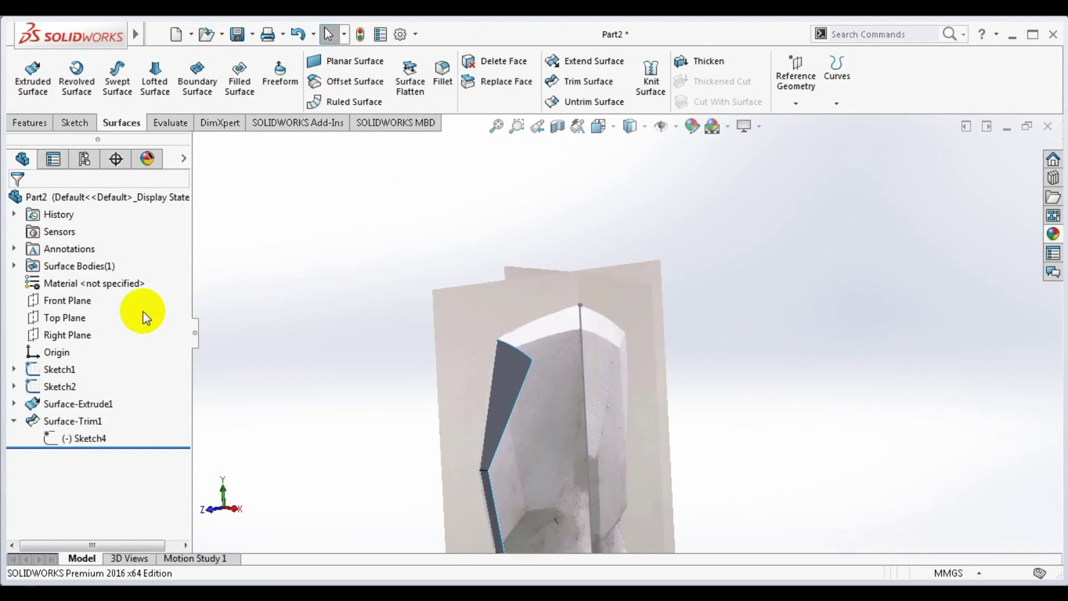
# - Sketch a spline along the head's top edge on the Right Plane, viewed normal to it
pyautogui.rightClick(77, 334)
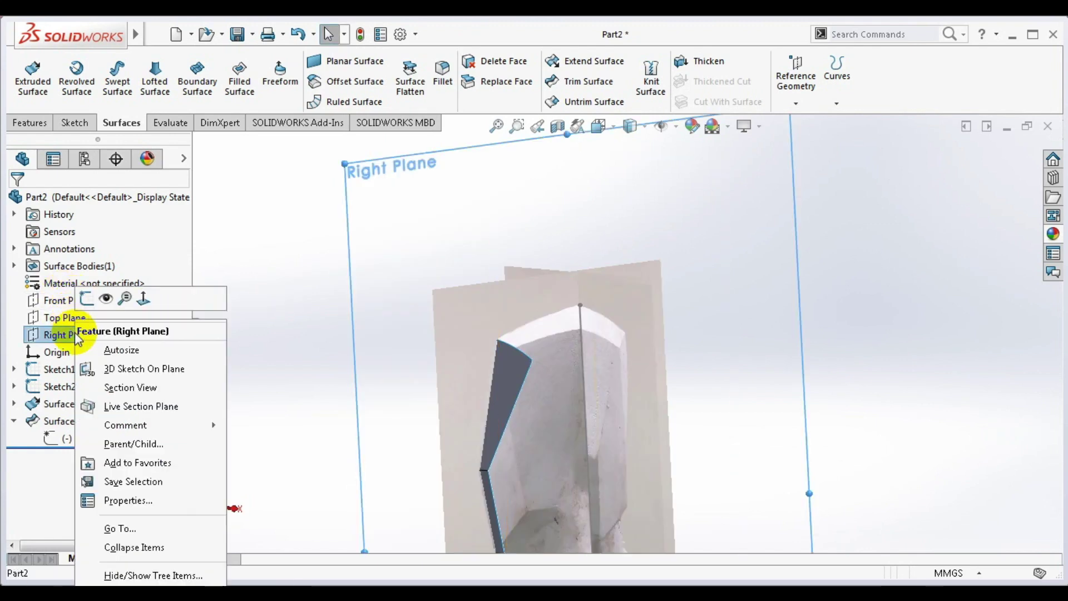
pyautogui.click(87, 303)
pyautogui.press('space')
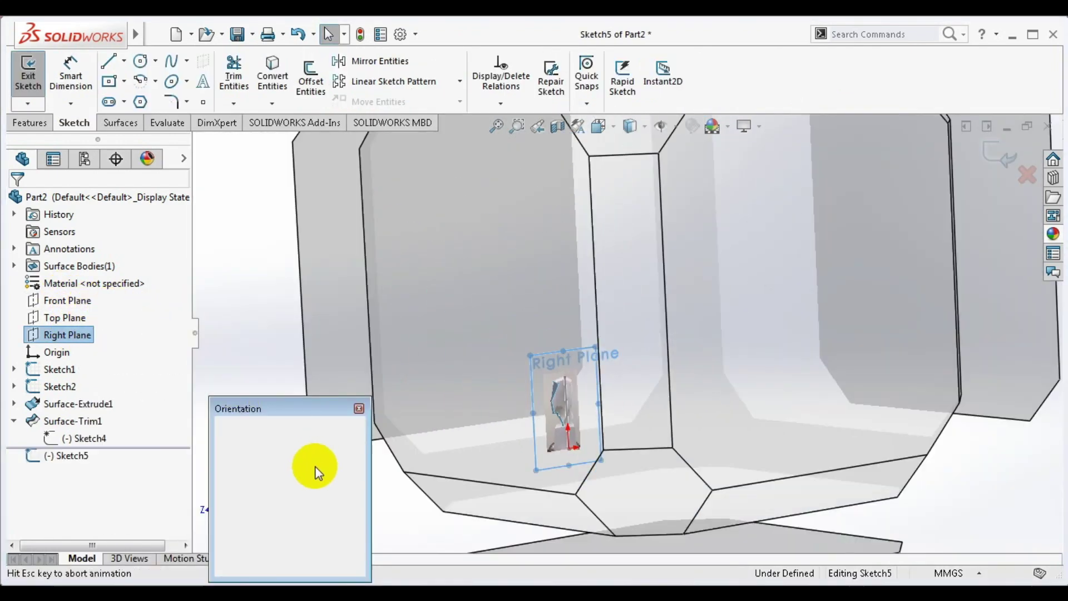
pyautogui.click(353, 497)
pyautogui.scroll(-5, 467, 447)
pyautogui.press('s')
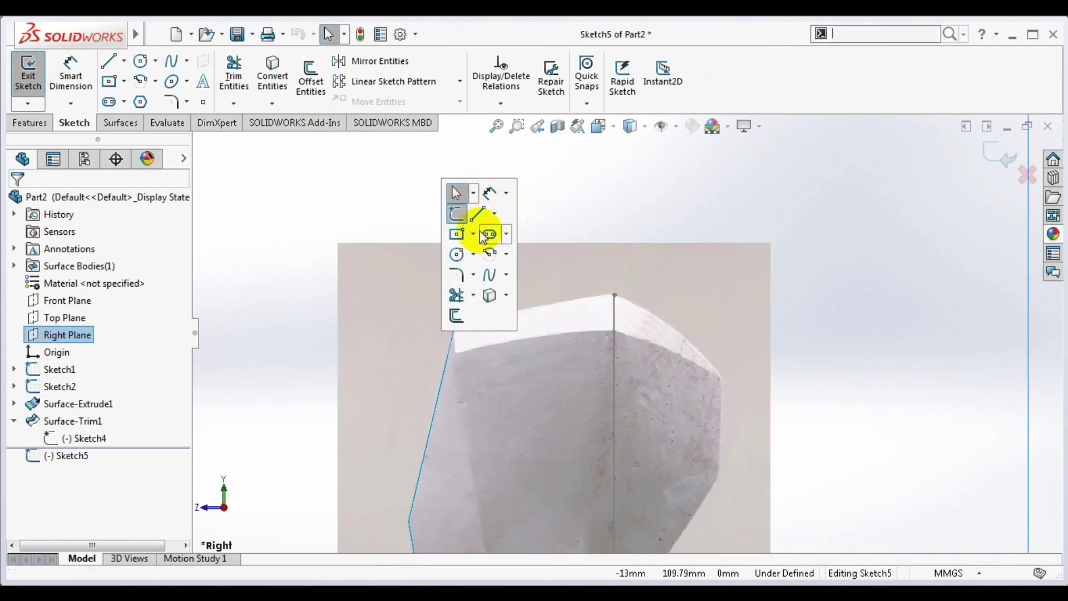
pyautogui.click(484, 231)
pyautogui.doubleClick(614, 295)
pyautogui.click(1001, 157)
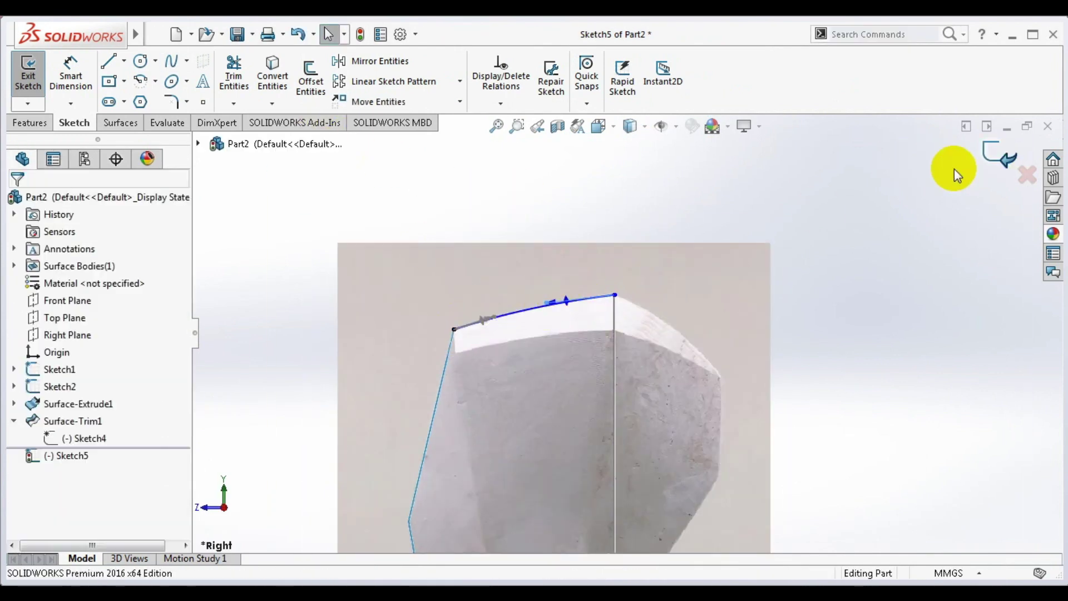
# - Sketch a spline on the Front Plane from the head's top centre to its right top corner
pyautogui.moveTo(464, 292)
pyautogui.mouseDown(button='middle')
pyautogui.moveTo(453, 364)
pyautogui.moveTo(624, 383)
pyautogui.mouseUp(button='middle')
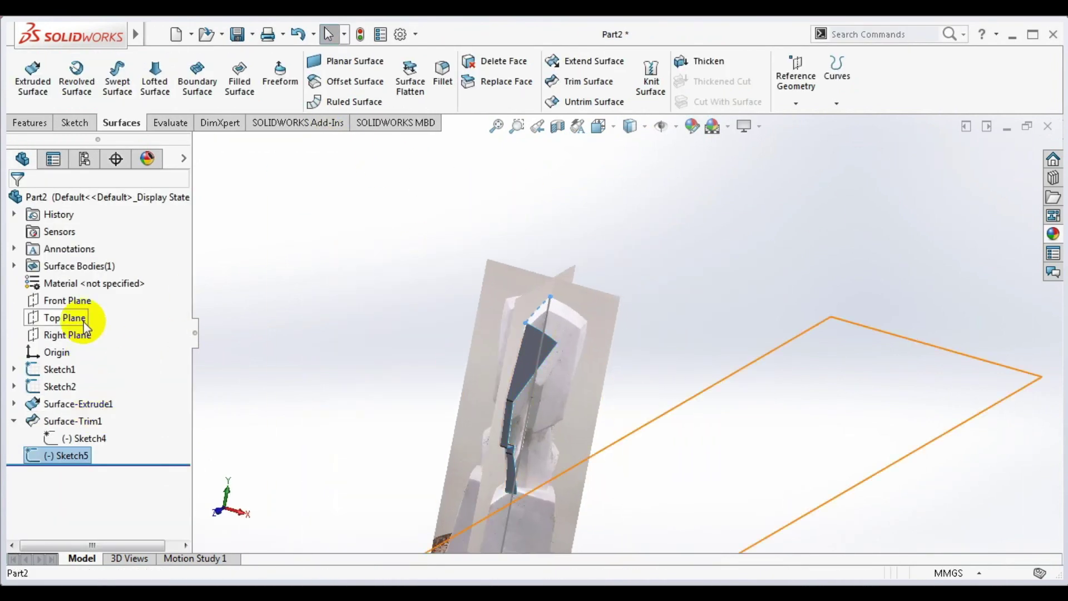
pyautogui.click(67, 300)
pyautogui.click(71, 288)
pyautogui.scroll(-5, 675, 412)
pyautogui.click(171, 60)
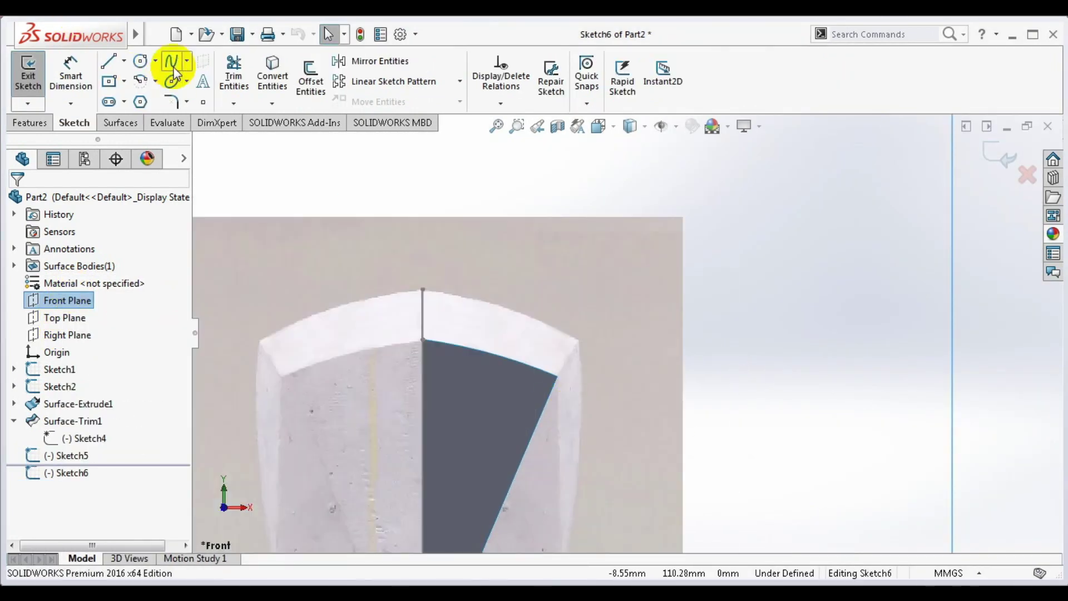
pyautogui.click(424, 289)
pyautogui.doubleClick(580, 339)
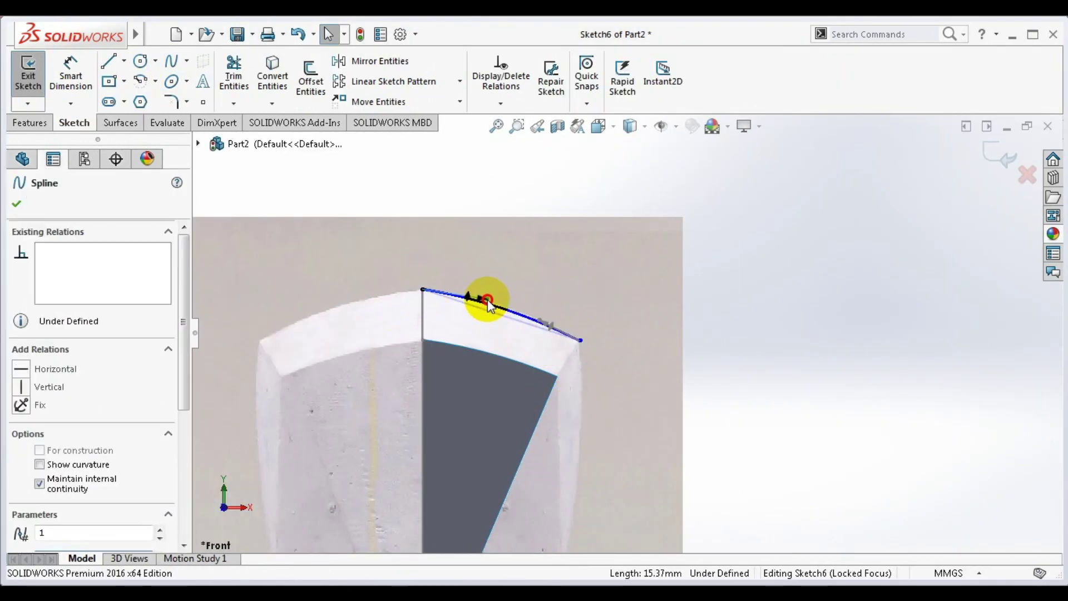
pyautogui.hotkey('ctrl', 'b')
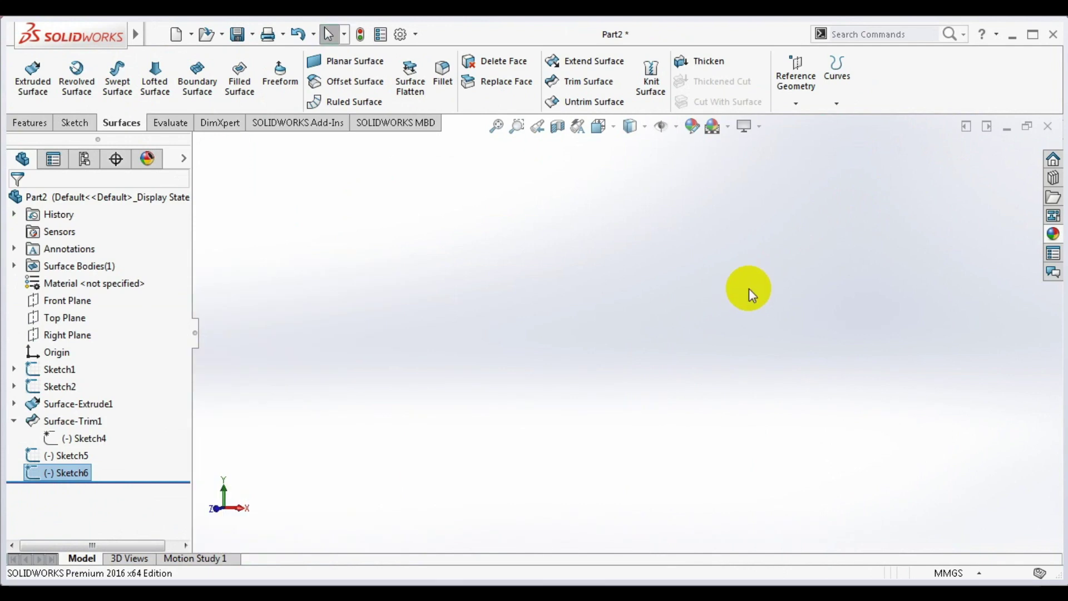
# - Orbit to look at the head's top and start a new 3D sketch
pyautogui.moveTo(685, 320); pyautogui.dragTo(587, 357, button='middle')
pyautogui.scroll(-3, 476, 417)
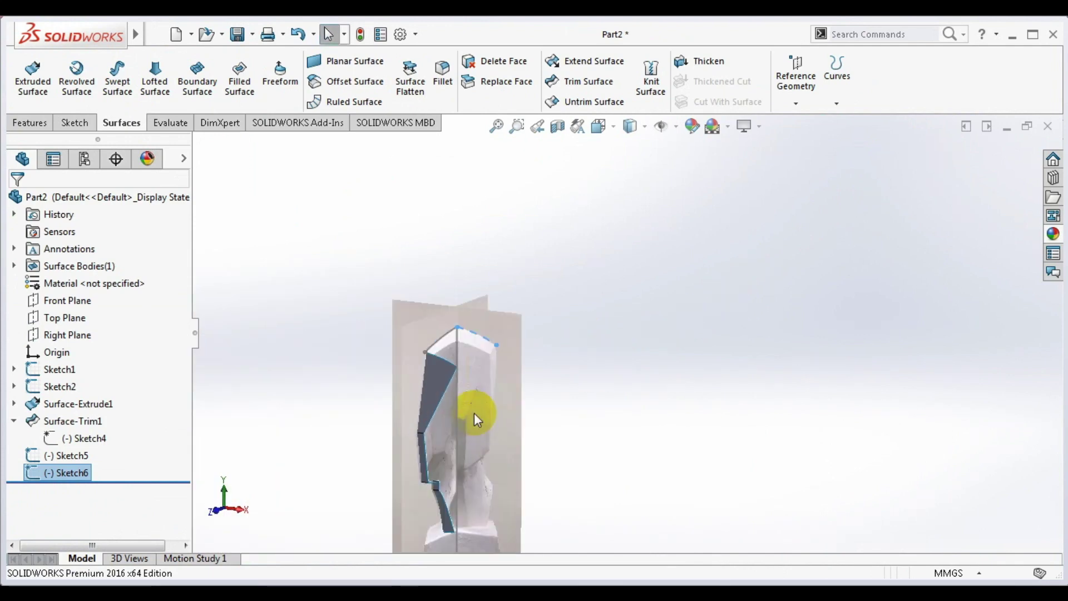
pyautogui.scroll(-5, 483, 333)
pyautogui.moveTo(472, 322)
pyautogui.mouseDown(button='middle')
pyautogui.moveTo(477, 472)
pyautogui.moveTo(424, 271)
pyautogui.moveTo(436, 286)
pyautogui.moveTo(403, 227)
pyautogui.mouseUp(button='middle')
pyautogui.click(66, 122)
pyautogui.click(28, 103)
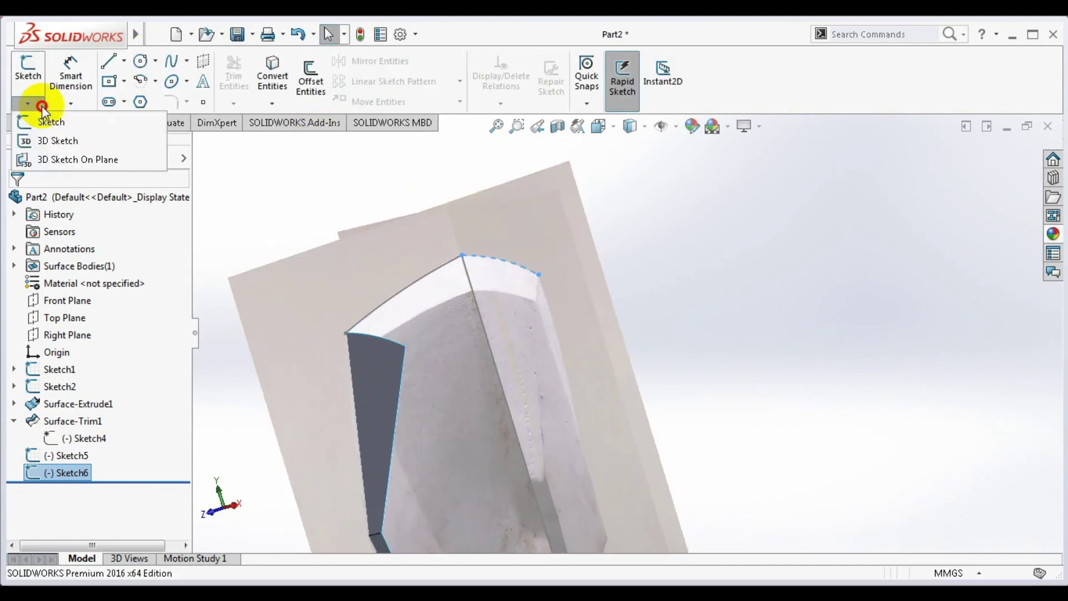
pyautogui.click(55, 139)
# - Draw a spline across the top between the trimmed surface's opposite corners and exit the 3D sketch
pyautogui.click(172, 62)
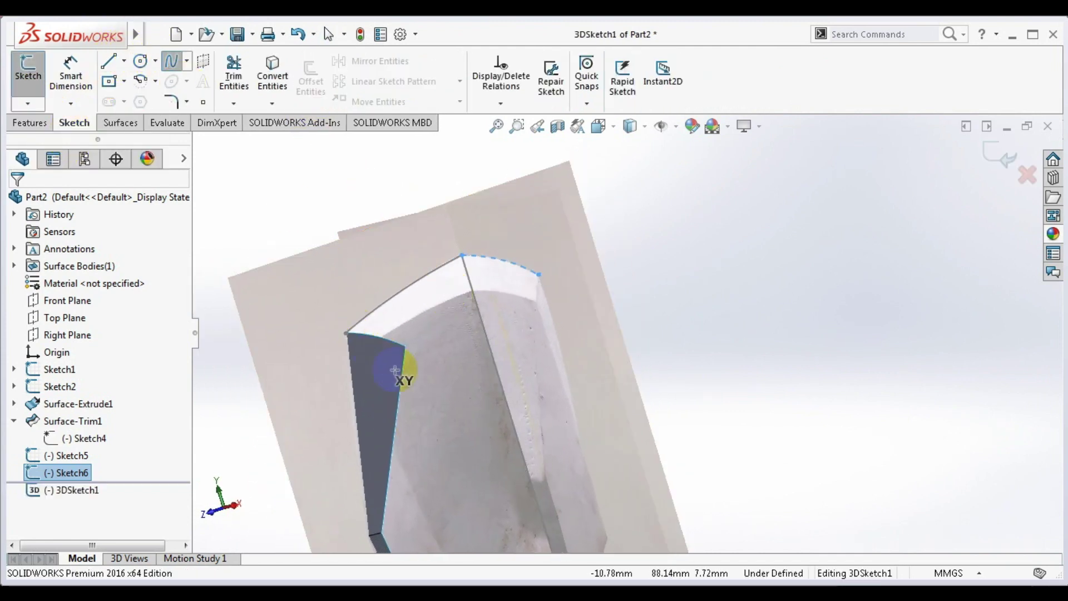
pyautogui.click(405, 346)
pyautogui.click(538, 274)
pyautogui.press('Escape')
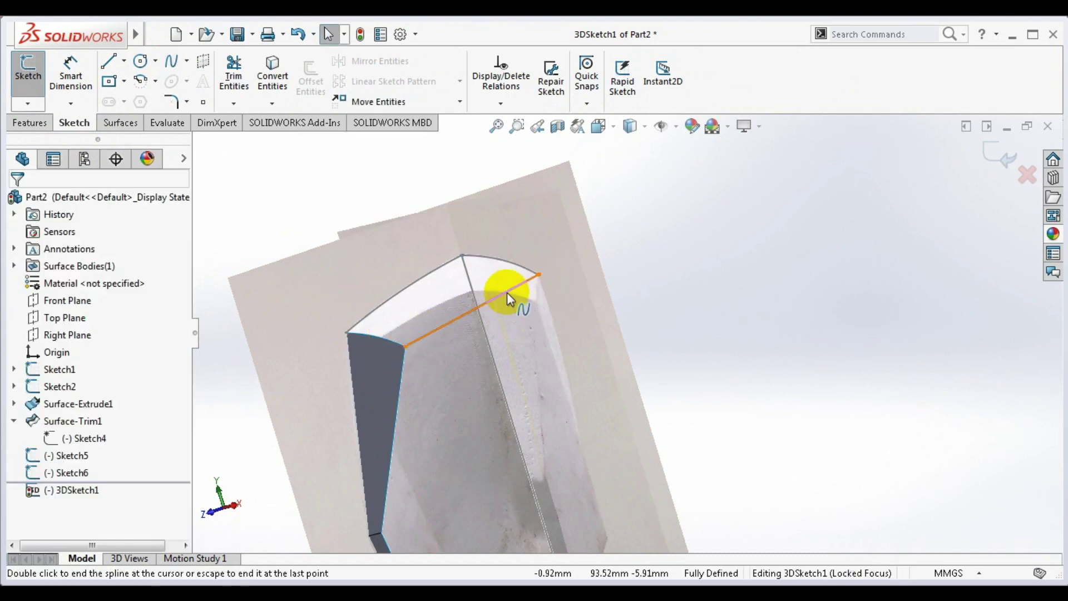
pyautogui.click(489, 299)
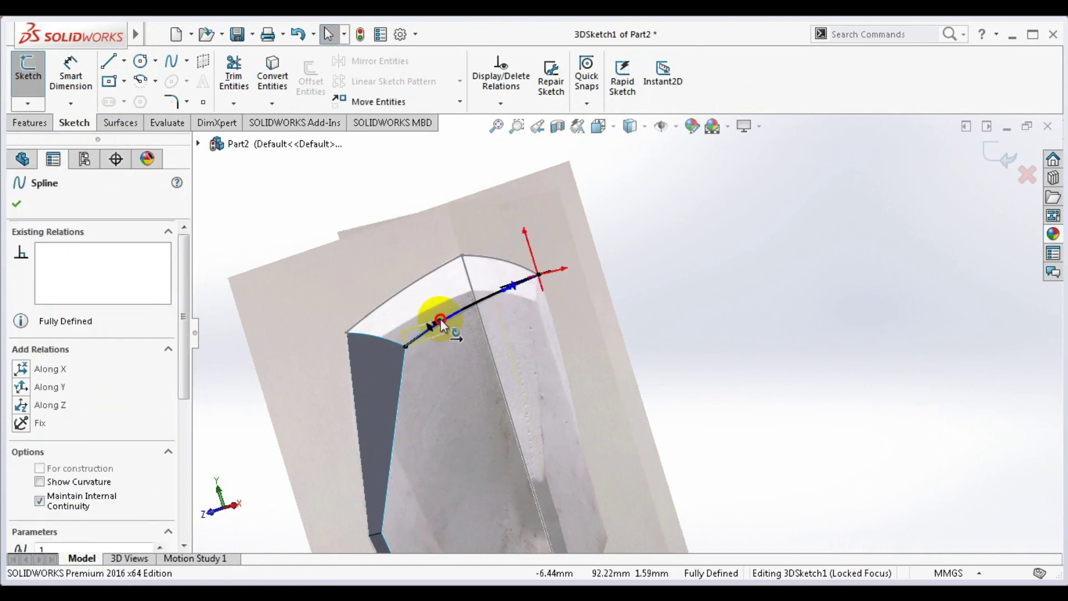
pyautogui.click(996, 159)
pyautogui.moveTo(639, 272)
pyautogui.mouseDown(button='middle')
pyautogui.moveTo(686, 275)
pyautogui.moveTo(768, 396)
pyautogui.moveTo(670, 301)
pyautogui.moveTo(697, 315)
pyautogui.mouseUp(button='middle')
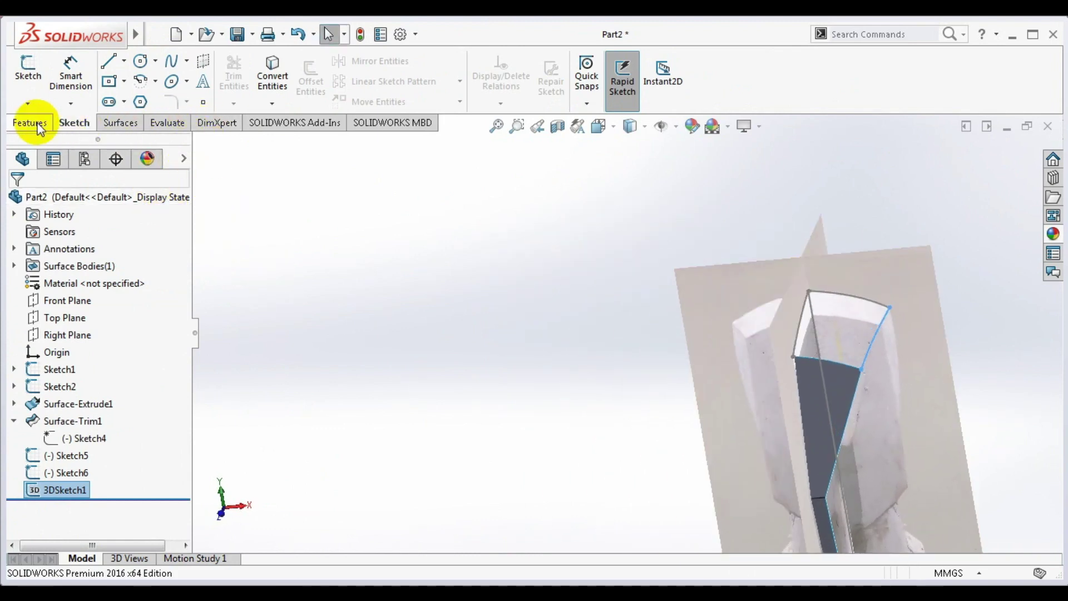
# - Loft a surface from the 3D sketch spline to Sketch5, guided by the top front edge and Sketch6
pyautogui.click(120, 123)
pyautogui.click(165, 95)
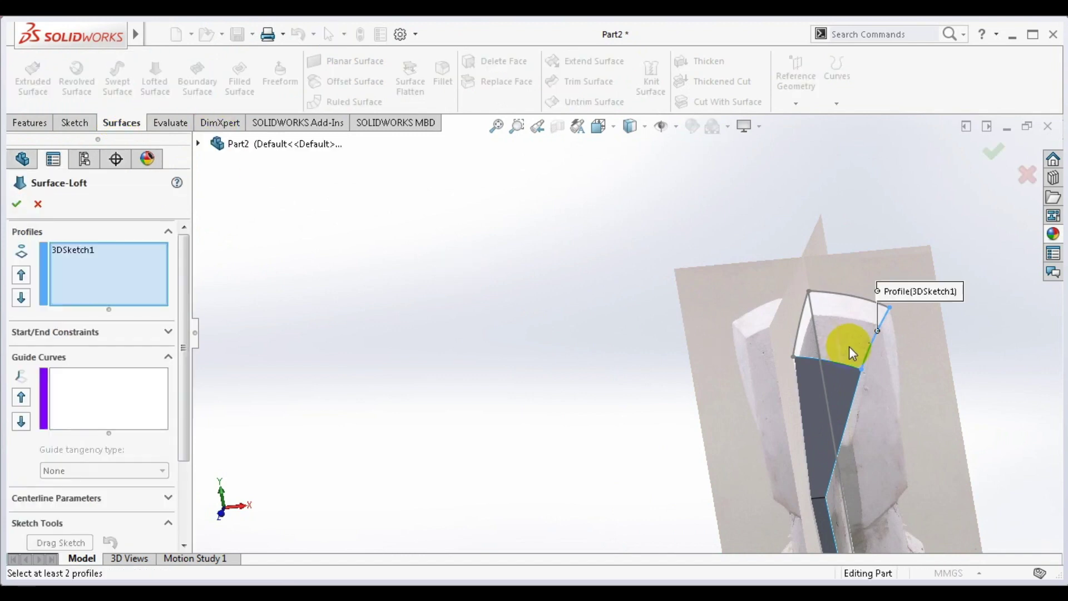
pyautogui.click(799, 335)
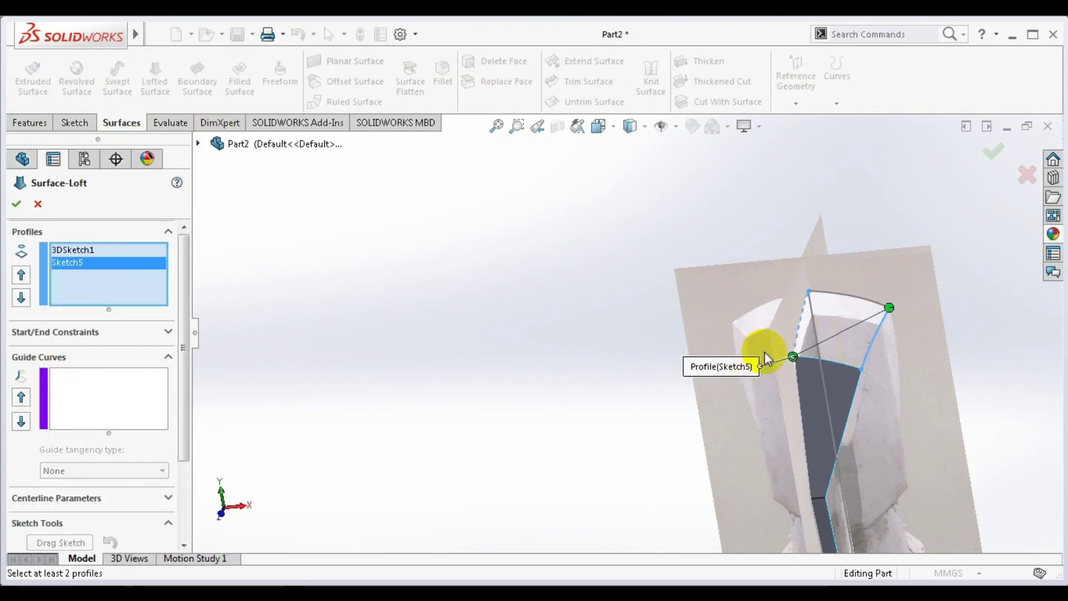
pyautogui.click(132, 396)
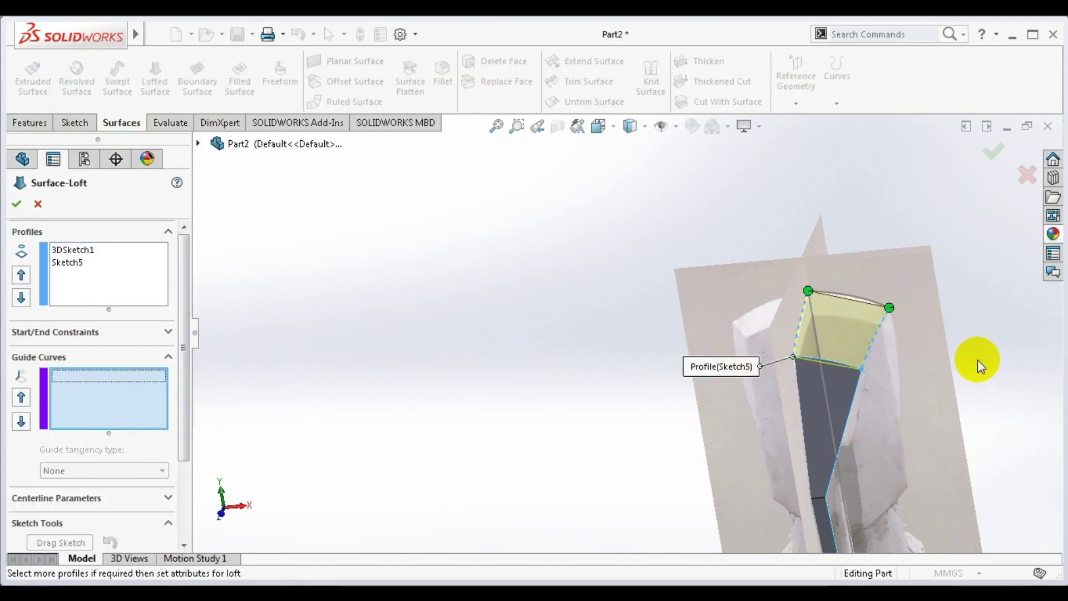
pyautogui.click(849, 368)
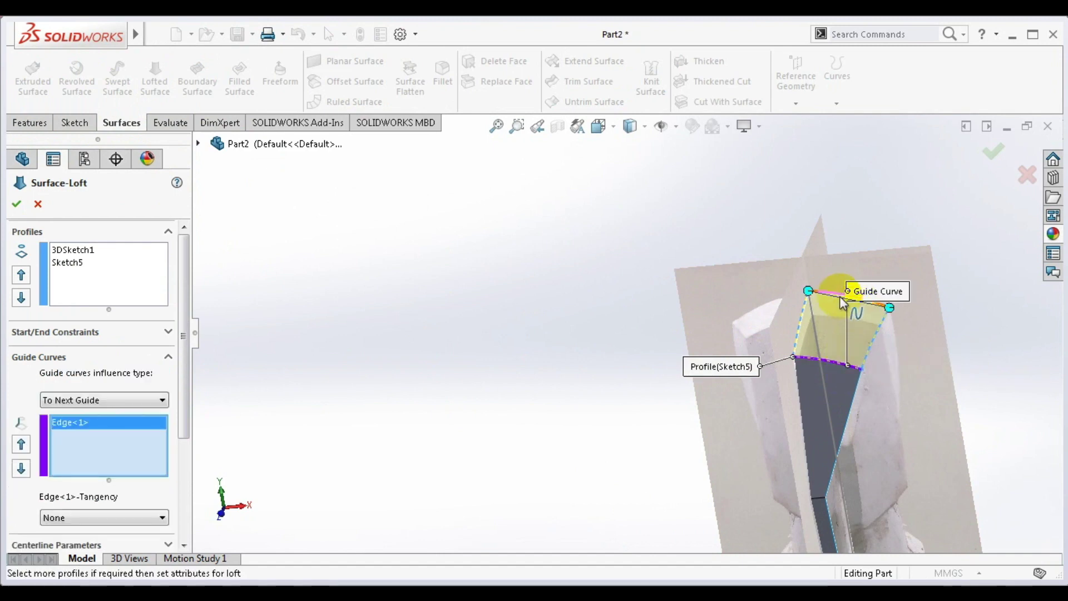
pyautogui.click(841, 300)
pyautogui.press('Return')
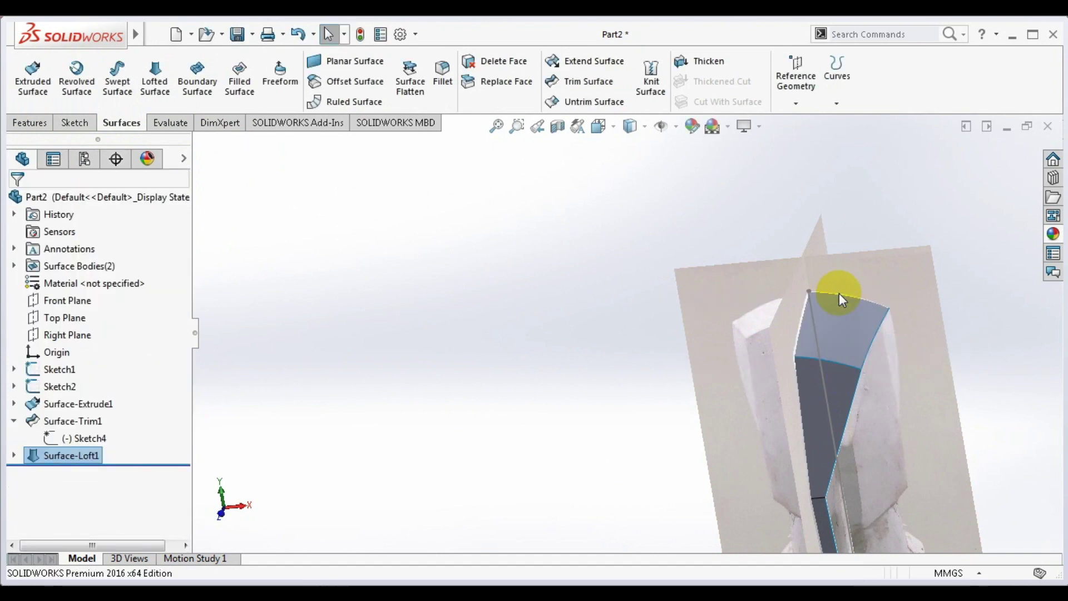
pyautogui.moveTo(846, 355)
pyautogui.mouseDown(button='middle')
pyautogui.moveTo(768, 315)
pyautogui.moveTo(761, 298)
pyautogui.moveTo(823, 328)
pyautogui.moveTo(818, 392)
pyautogui.mouseUp(button='middle')
# - In a right-side view, start a 3D sketch with a line down the face from the loft's top corner
pyautogui.hotkey('ctrl', '4')
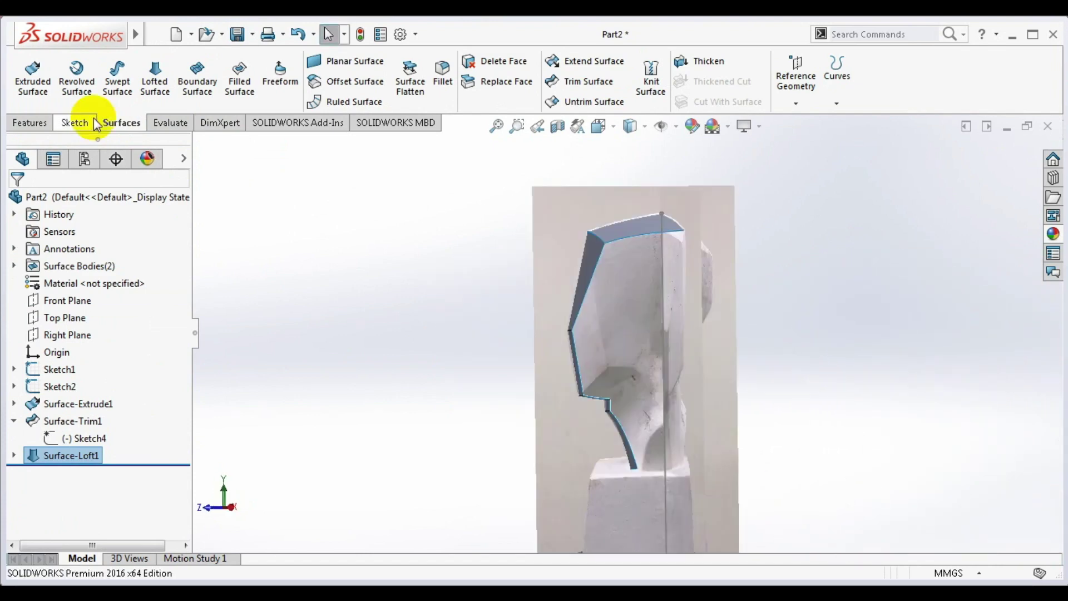
pyautogui.click(77, 121)
pyautogui.click(29, 105)
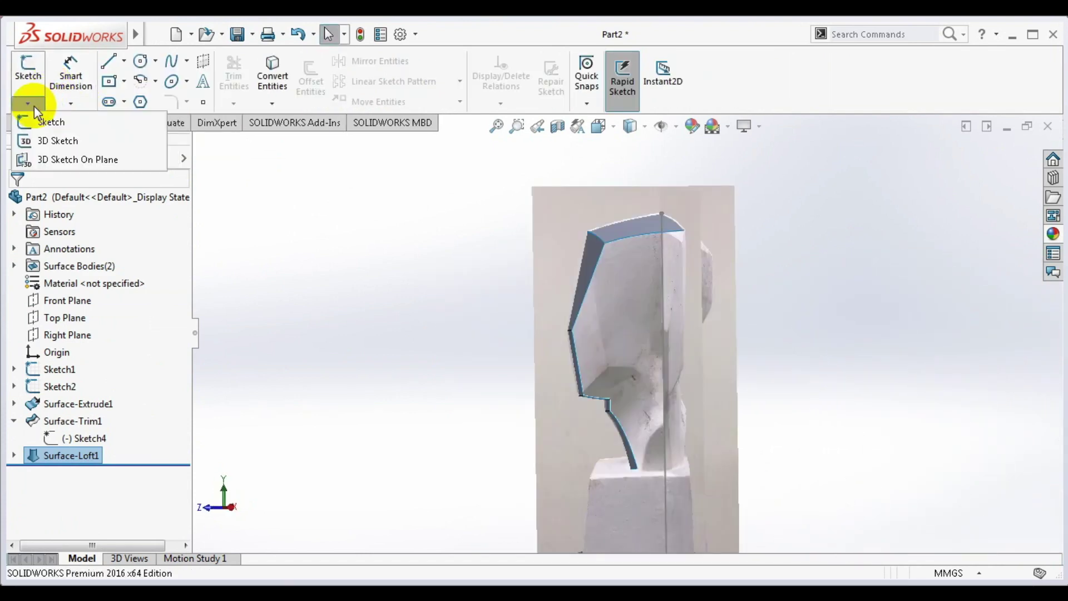
pyautogui.click(255, 252)
pyautogui.click(28, 104)
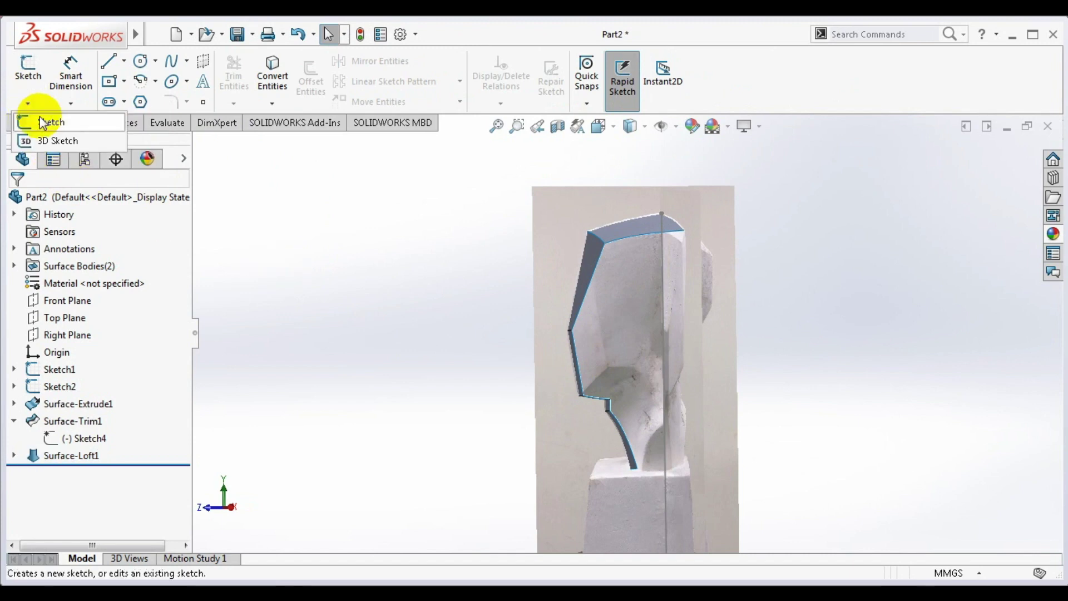
pyautogui.click(55, 138)
pyautogui.click(109, 62)
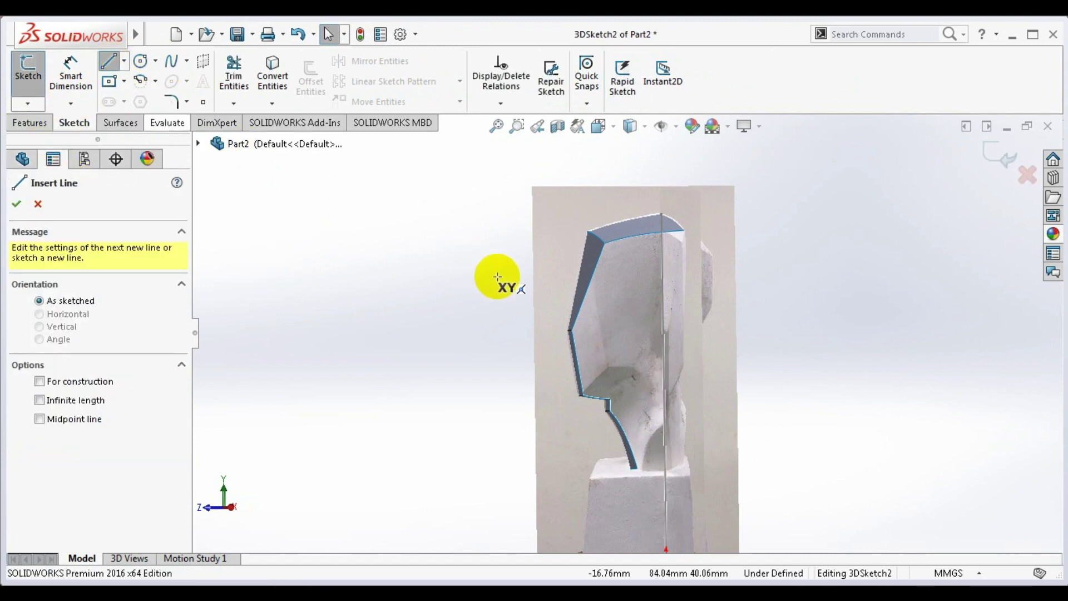
pyautogui.click(607, 243)
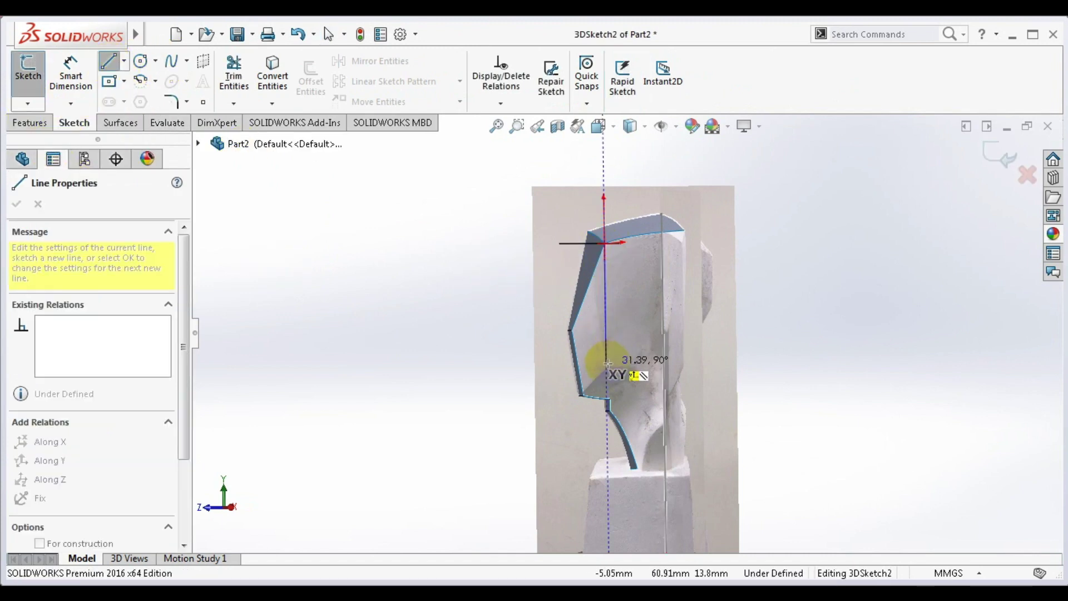
pyautogui.click(665, 363)
pyautogui.press('Escape')
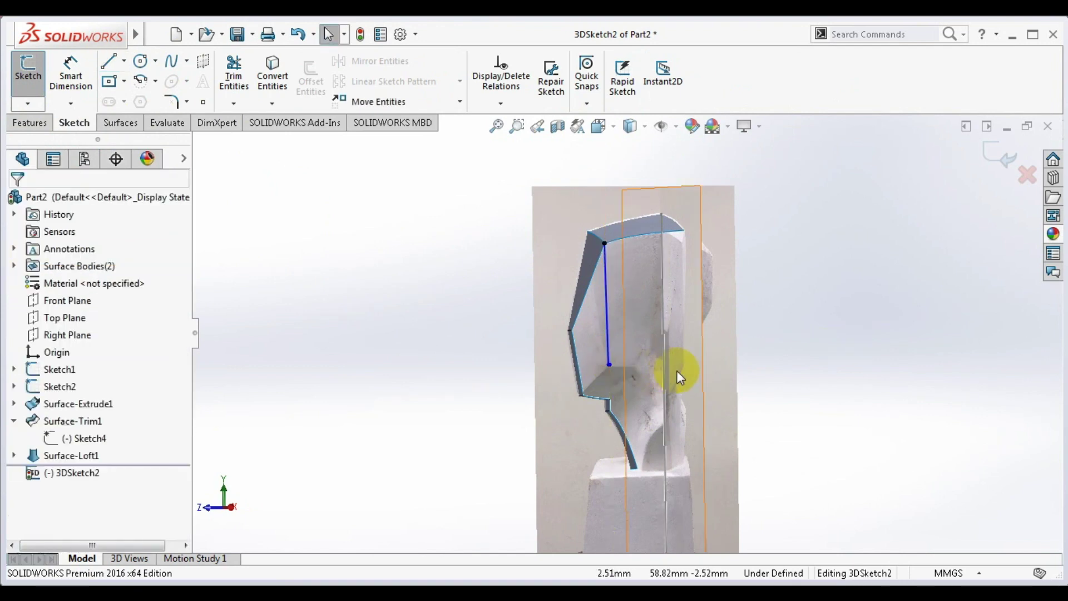
pyautogui.moveTo(676, 371); pyautogui.dragTo(718, 365, button='middle')
# - From the Front view, drag the line's lower endpoint so the line is vertical
pyautogui.press('space')
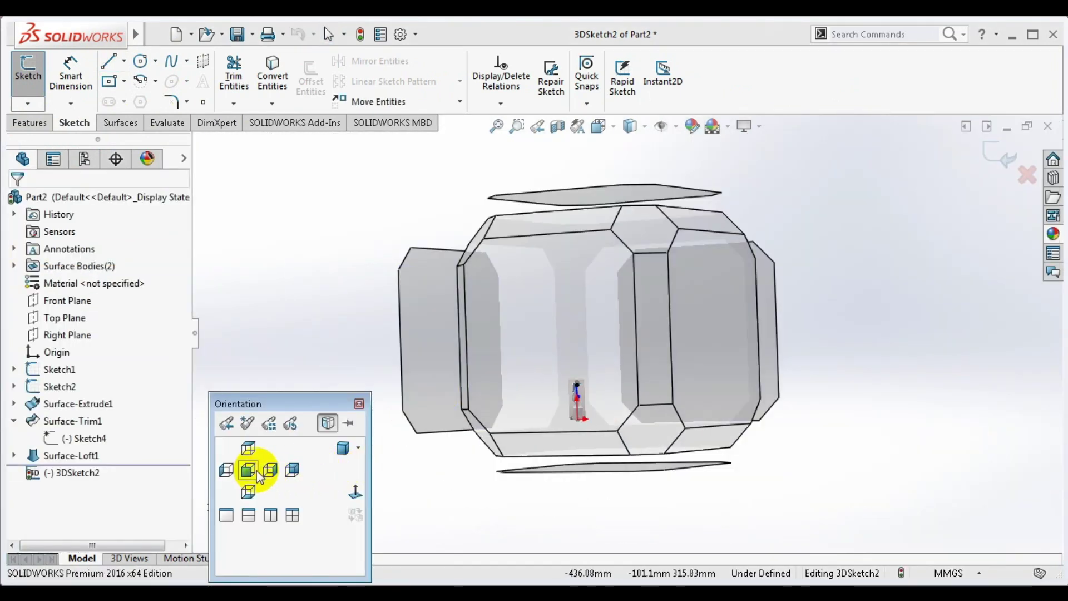
pyautogui.click(257, 477)
pyautogui.scroll(-5, 639, 451)
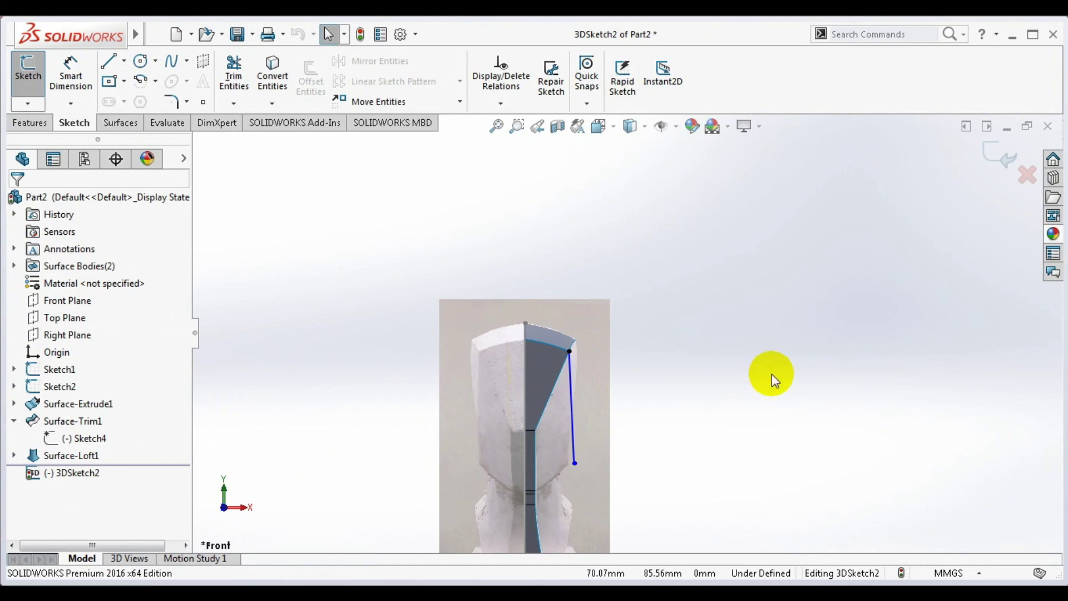
pyautogui.scroll(-2, 740, 356)
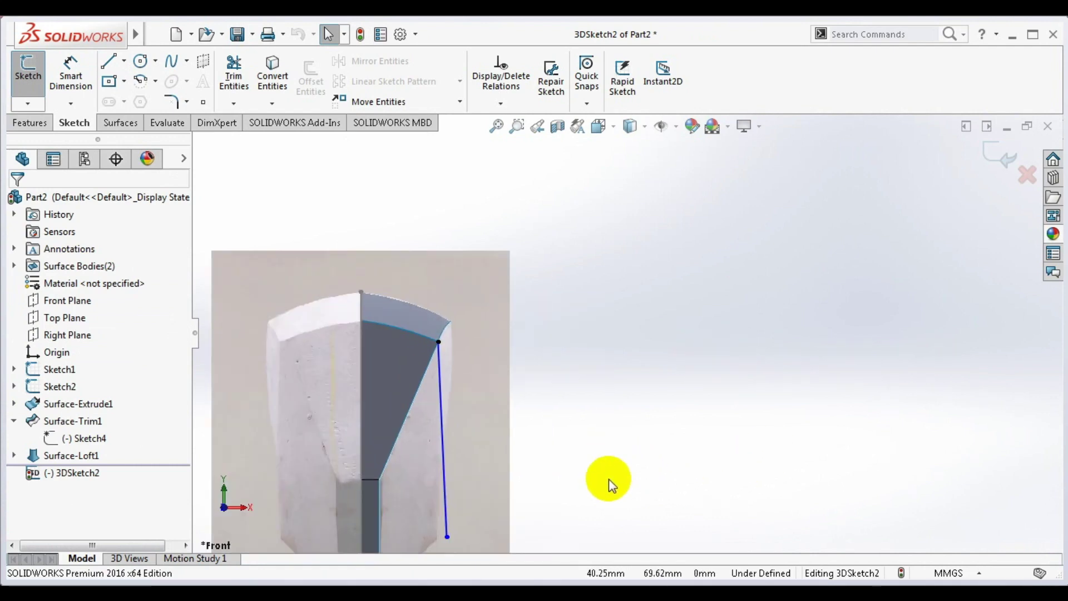
pyautogui.scroll(2, 500, 448)
pyautogui.scroll(-3, 484, 467)
pyautogui.scroll(-2, 534, 434)
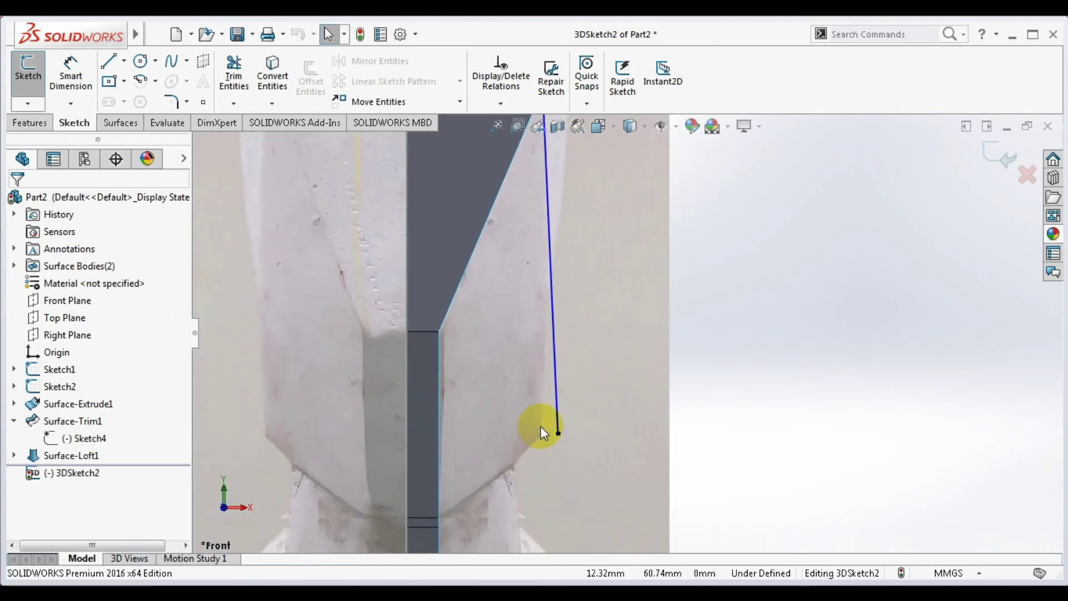
pyautogui.click(559, 433)
pyautogui.moveTo(559, 432)
pyautogui.mouseDown()
pyautogui.moveTo(526, 439)
pyautogui.moveTo(543, 437)
pyautogui.mouseUp()
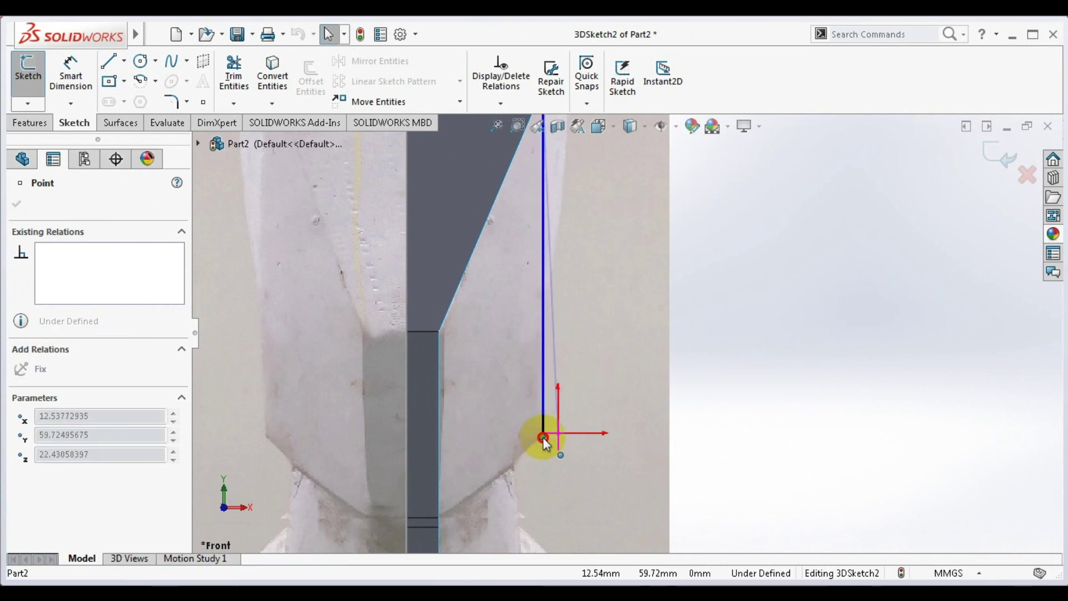
pyautogui.scroll(4, 595, 325)
pyautogui.moveTo(608, 311); pyautogui.dragTo(485, 314, button='middle')
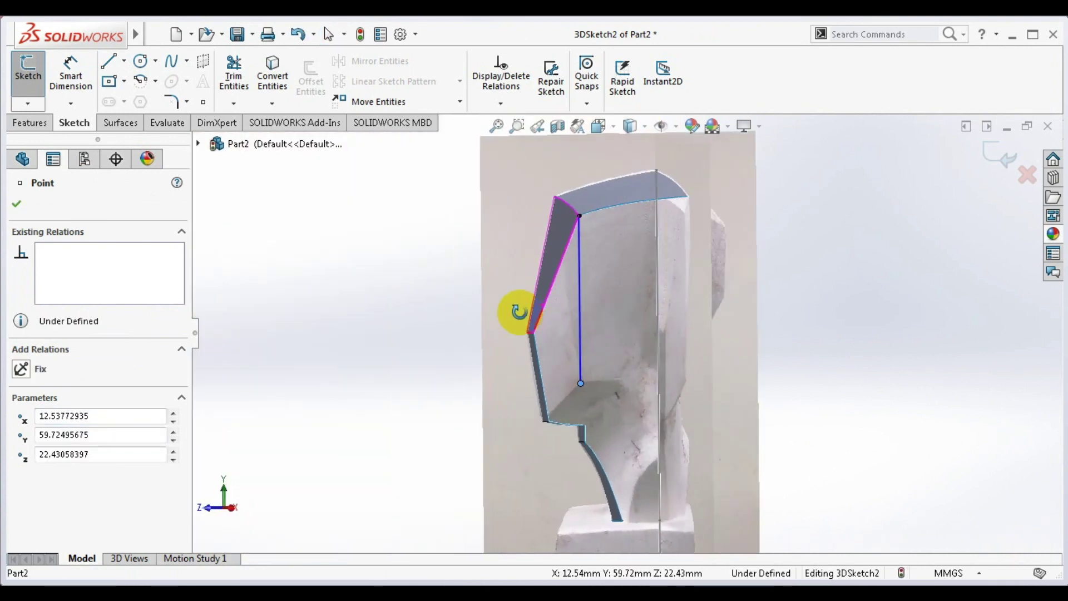
# - From the Right view, shift the lower endpoint back toward the face and exit the sketch
pyautogui.press('space')
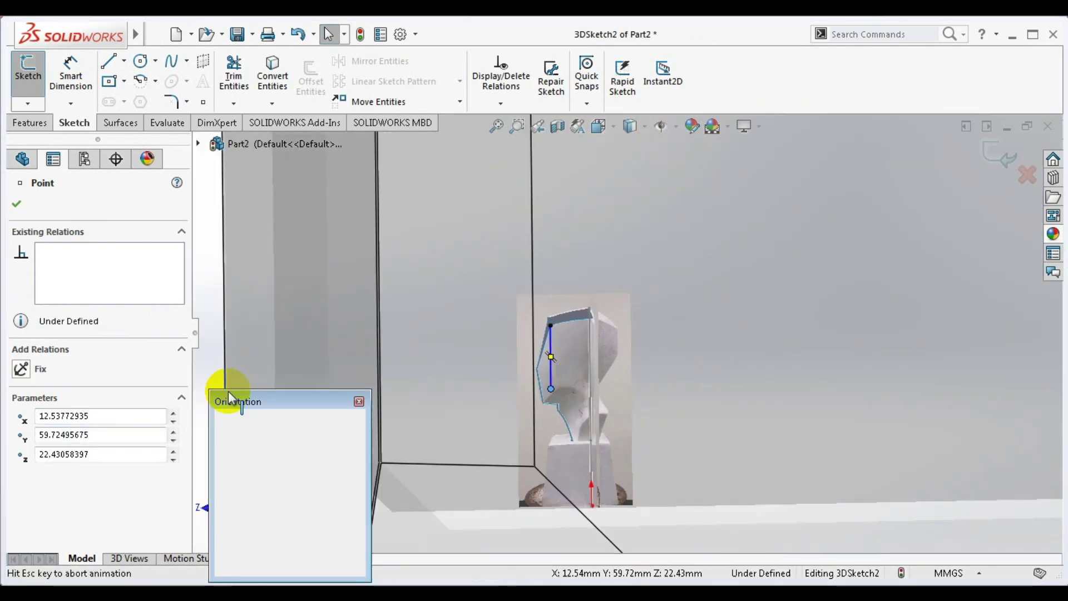
pyautogui.click(269, 467)
pyautogui.scroll(-4, 543, 369)
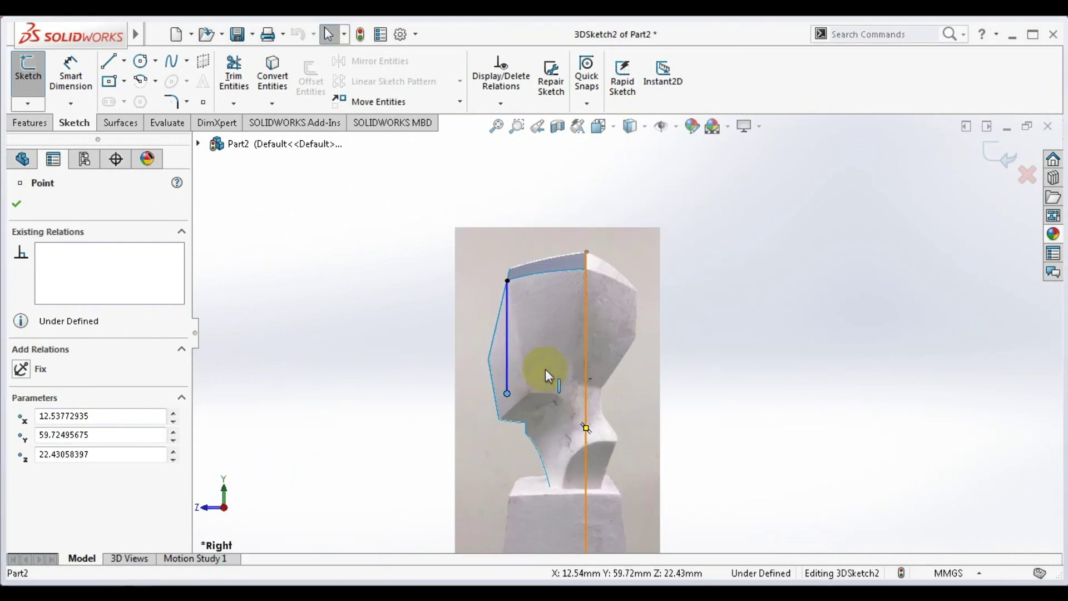
pyautogui.scroll(-3, 492, 387)
pyautogui.moveTo(562, 394); pyautogui.dragTo(615, 395)
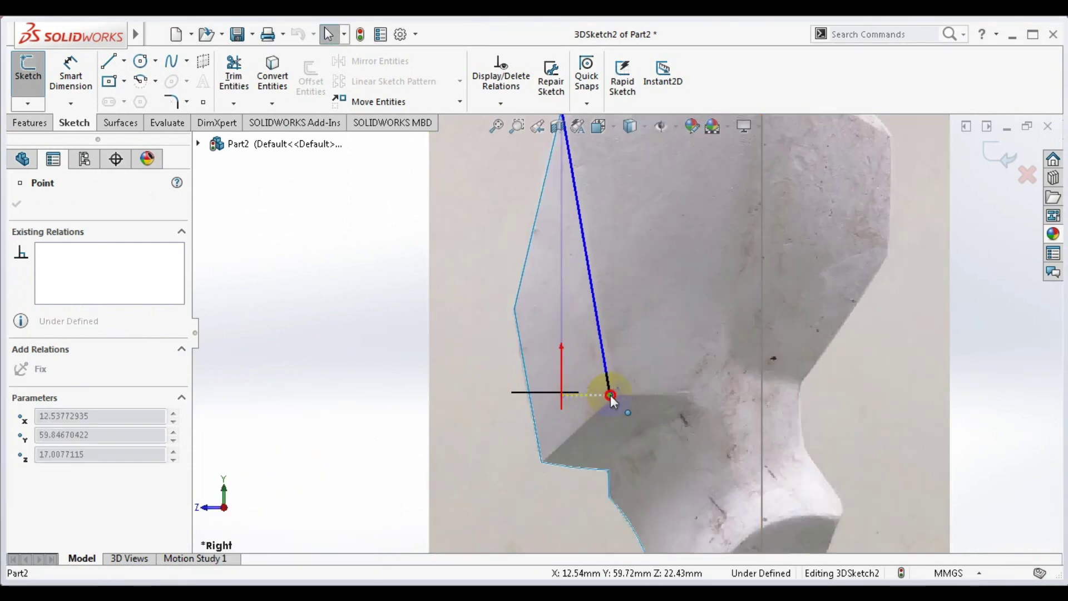
pyautogui.scroll(3, 616, 395)
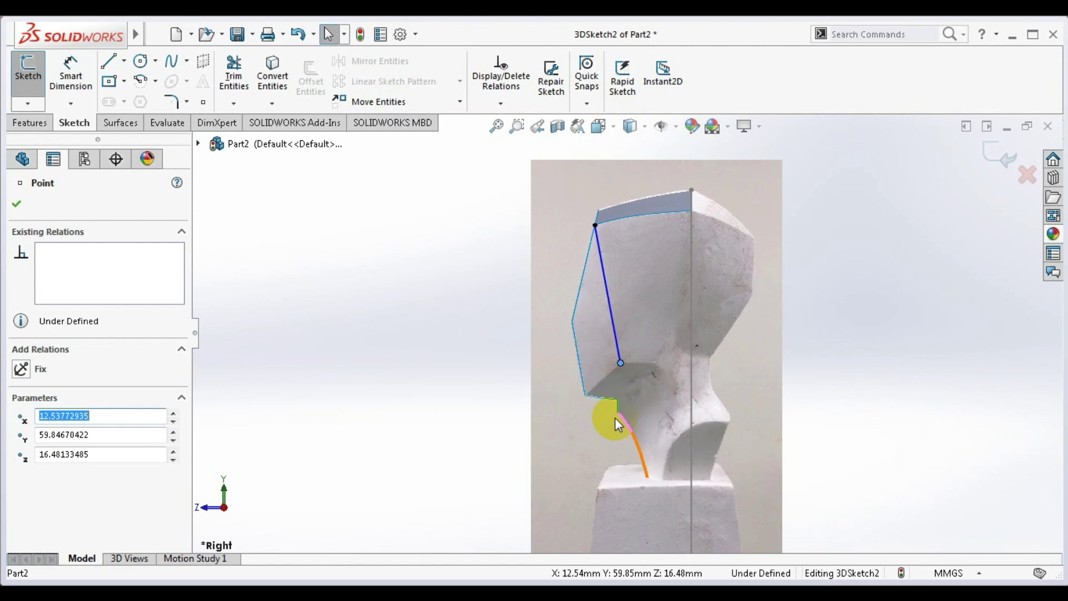
pyautogui.click(386, 349)
pyautogui.moveTo(385, 349)
pyautogui.mouseDown(button='middle')
pyautogui.moveTo(573, 362)
pyautogui.moveTo(465, 339)
pyautogui.moveTo(530, 342)
pyautogui.moveTo(512, 353)
pyautogui.moveTo(231, 219)
pyautogui.mouseUp(button='middle')
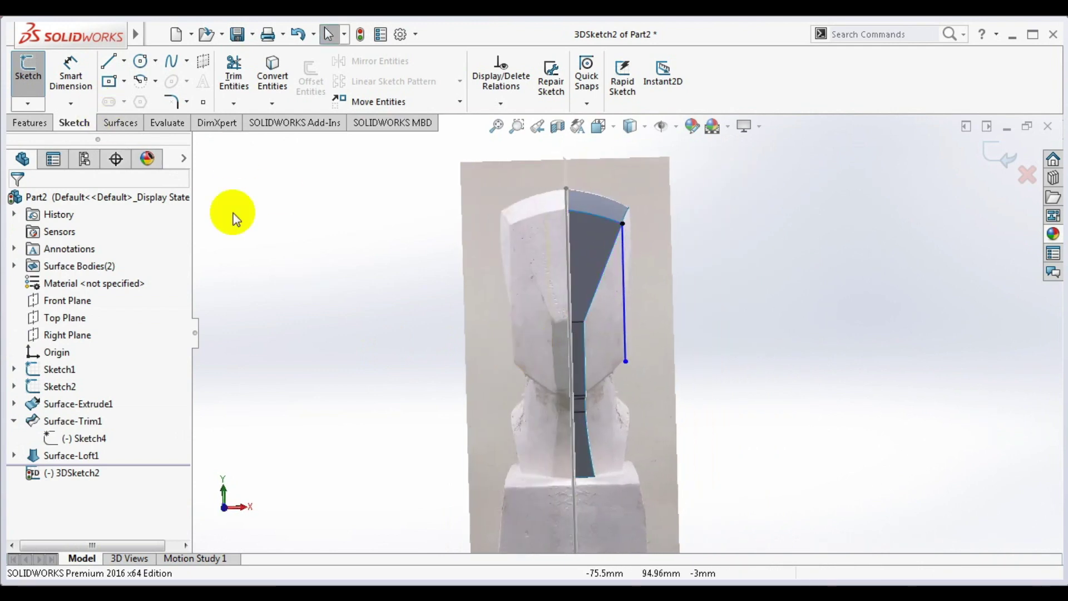
pyautogui.click(997, 156)
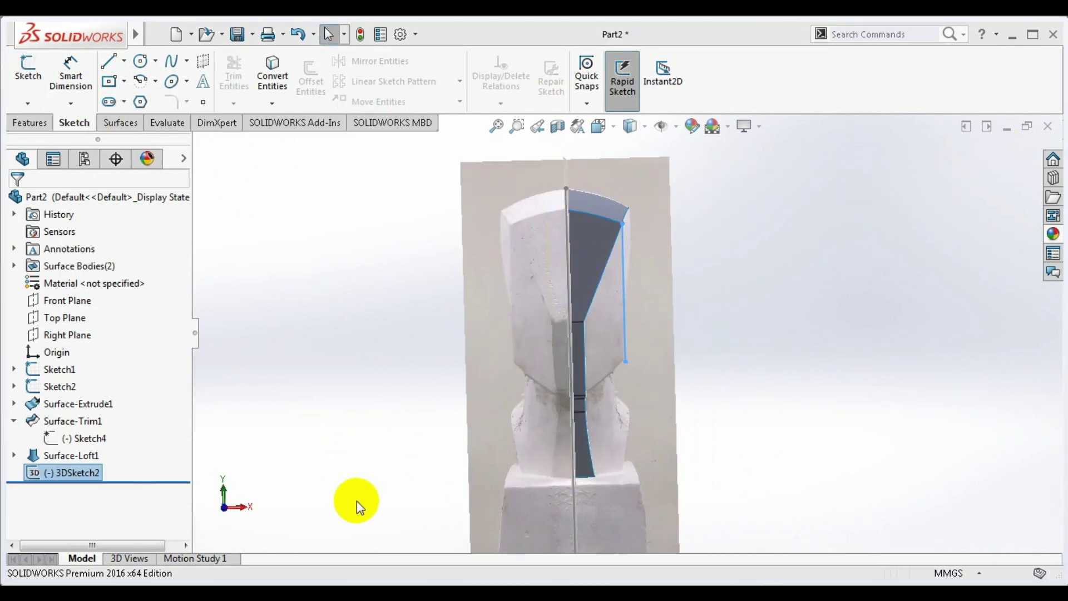
# - Reopen 3DSketch2 and draw a spline from the line's lower end to the head's centre seam
pyautogui.moveTo(342, 497); pyautogui.dragTo(507, 494, button='right')
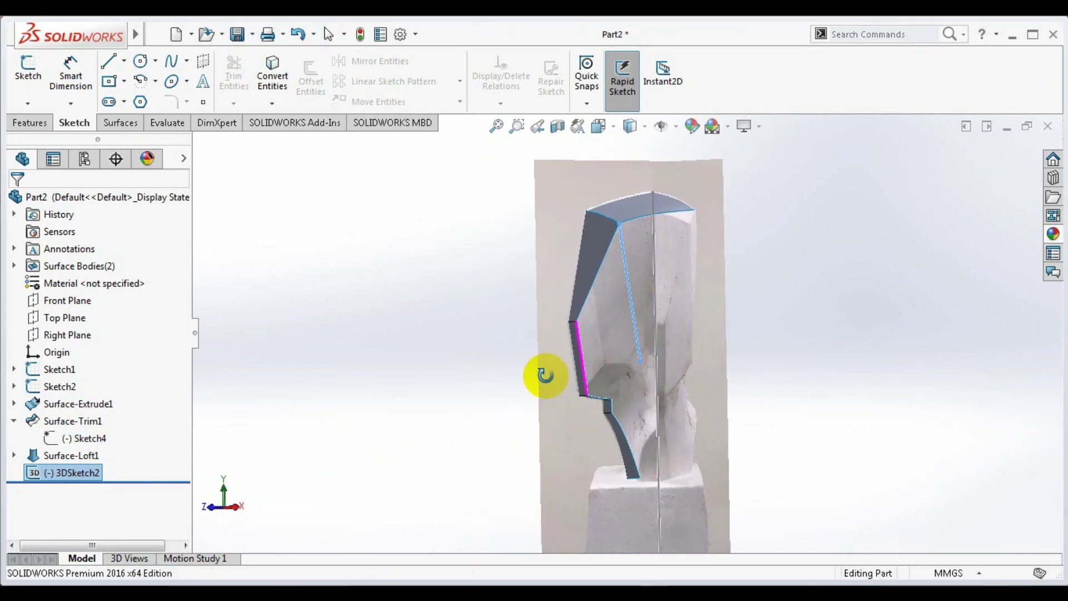
pyautogui.press('l')
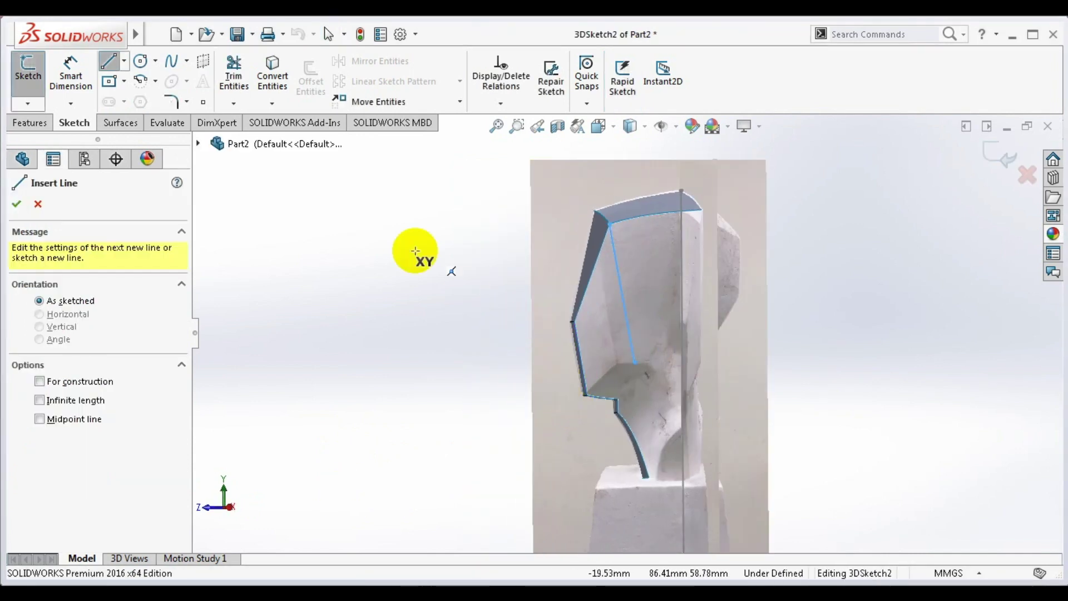
pyautogui.click(172, 64)
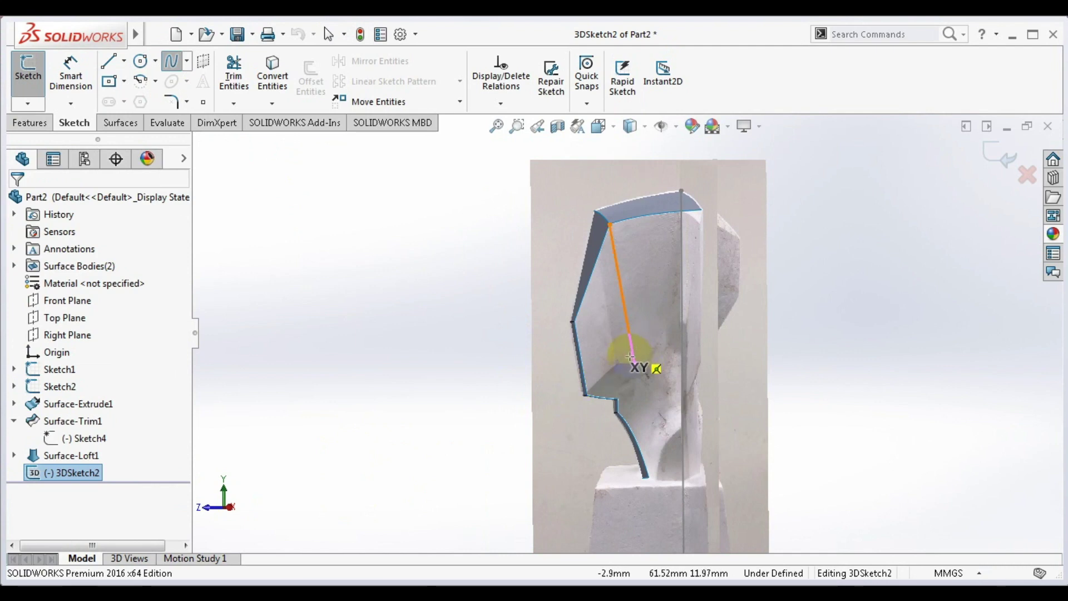
pyautogui.doubleClick(637, 364)
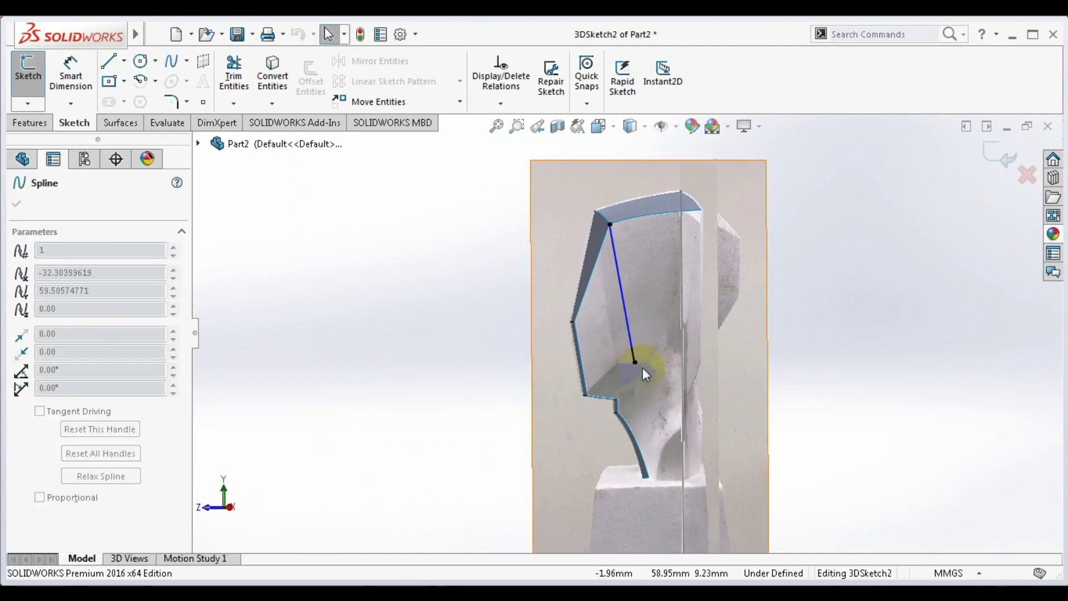
pyautogui.click(173, 56)
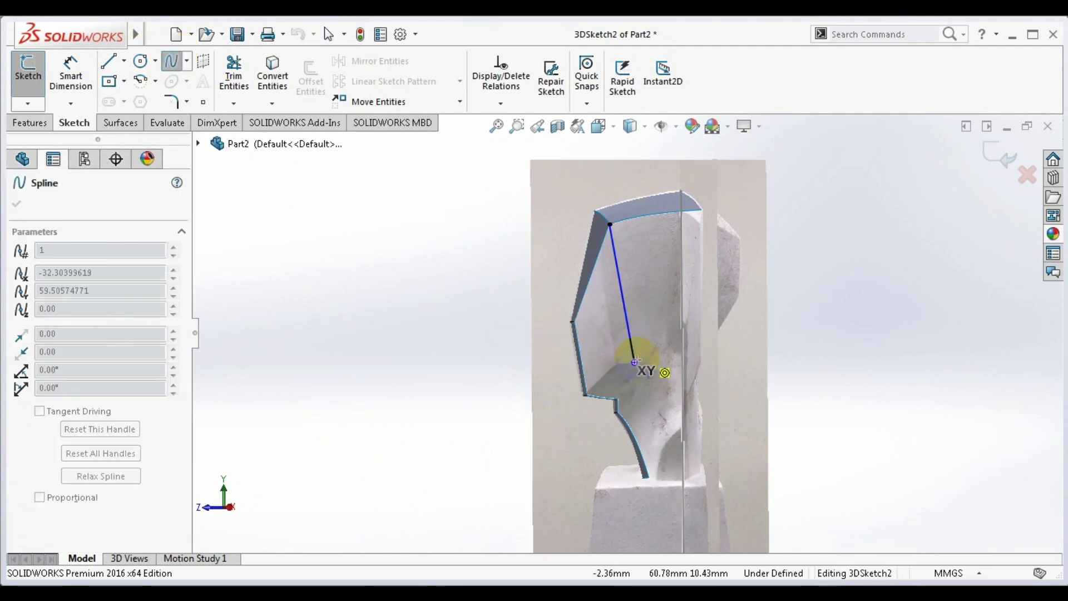
pyautogui.moveTo(599, 383); pyautogui.dragTo(578, 390, button='middle')
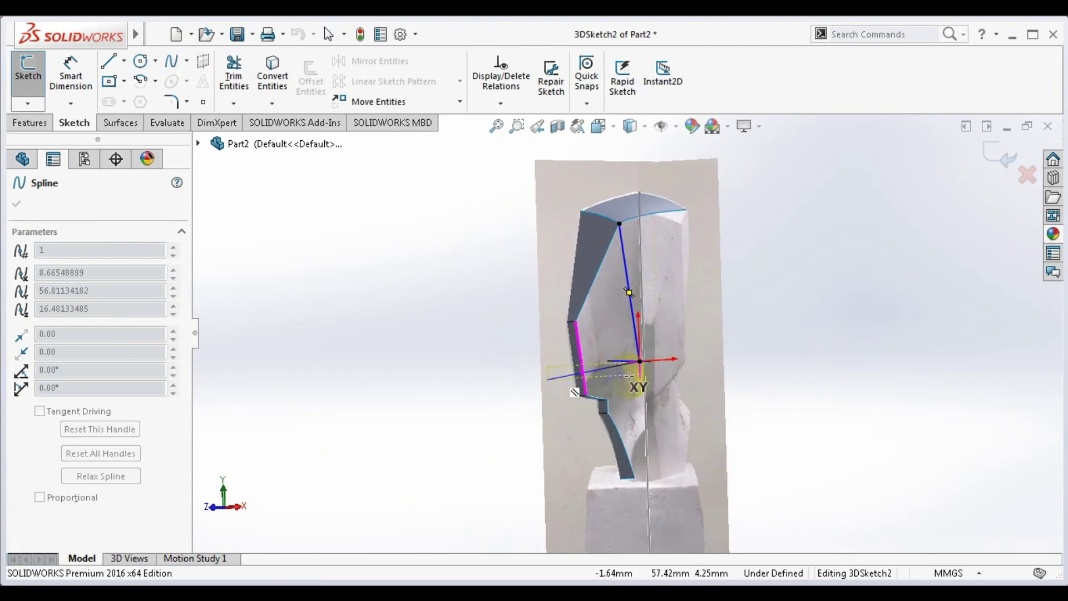
pyautogui.scroll(-5, 581, 389)
pyautogui.doubleClick(591, 386)
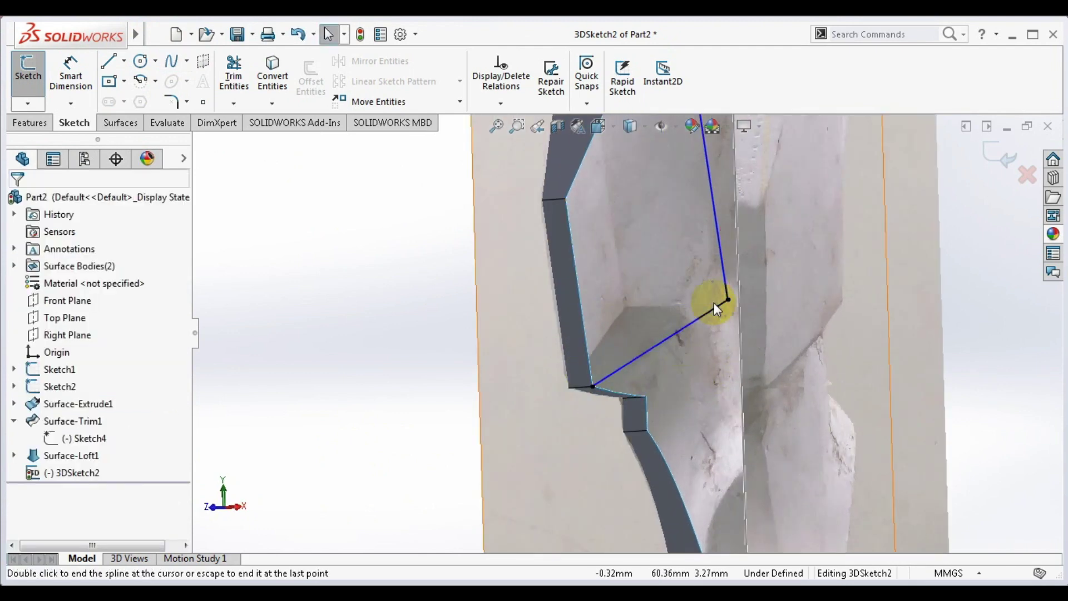
pyautogui.press('Escape')
pyautogui.scroll(4, 723, 306)
pyautogui.scroll(3, 745, 311)
pyautogui.scroll(-5, 732, 340)
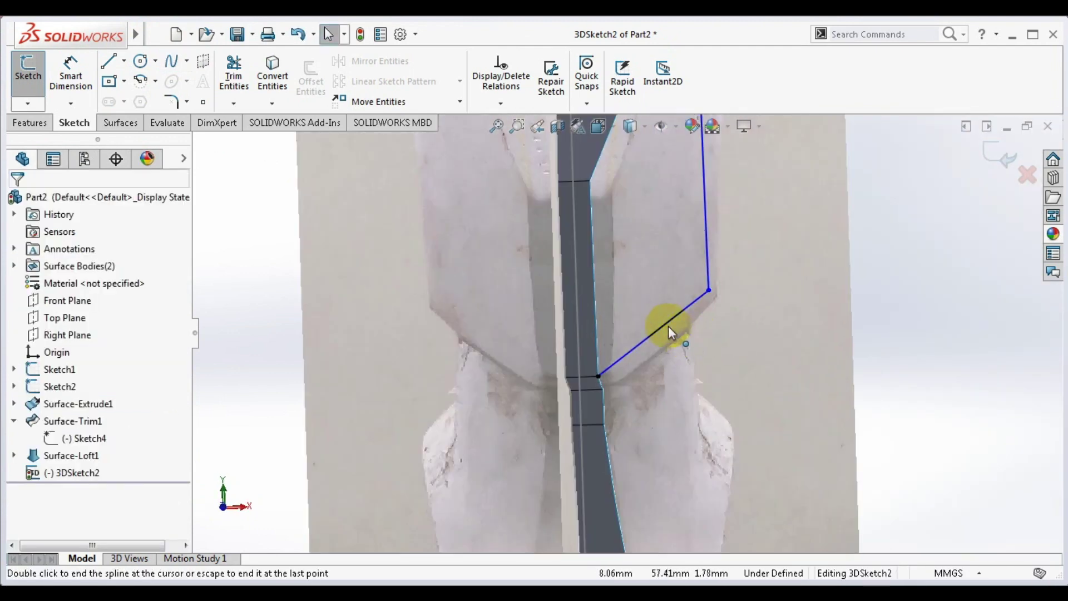
# - Bend the spline to follow the lower edge, refining it in Front view, then exit the sketch
pyautogui.click(664, 325)
pyautogui.moveTo(660, 326); pyautogui.dragTo(679, 334)
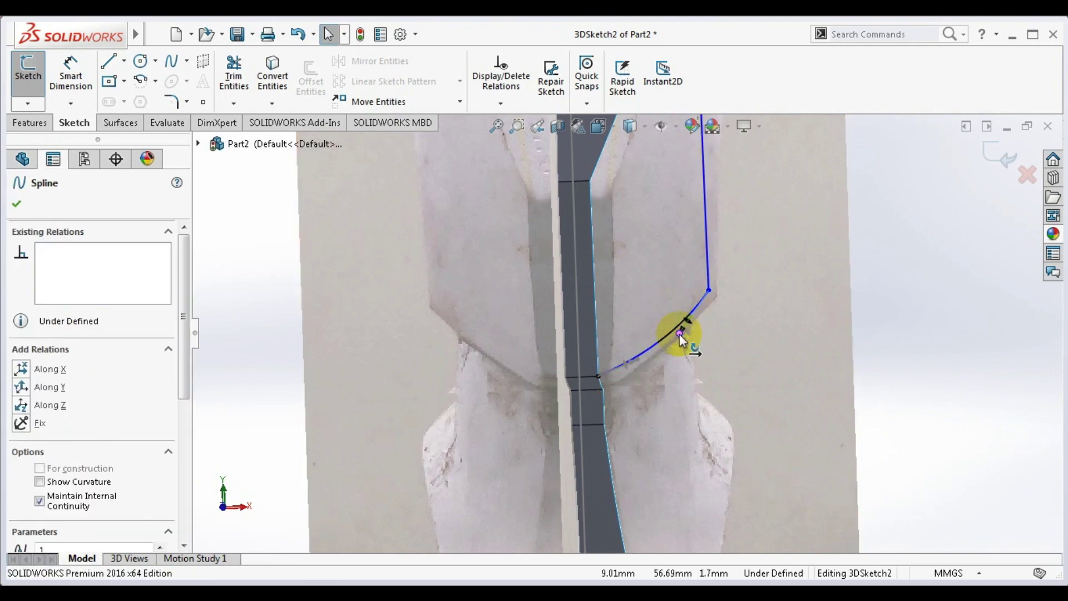
pyautogui.press('space')
pyautogui.click(252, 459)
pyautogui.scroll(-3, 573, 423)
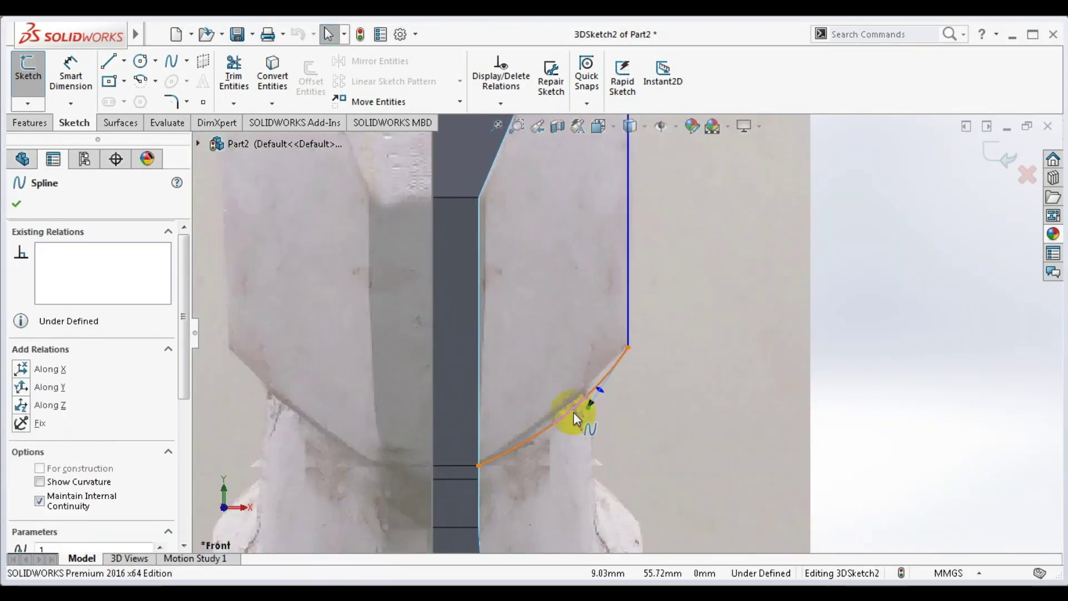
pyautogui.scroll(-3, 573, 412)
pyautogui.moveTo(606, 369); pyautogui.dragTo(608, 370)
pyautogui.scroll(3, 639, 378)
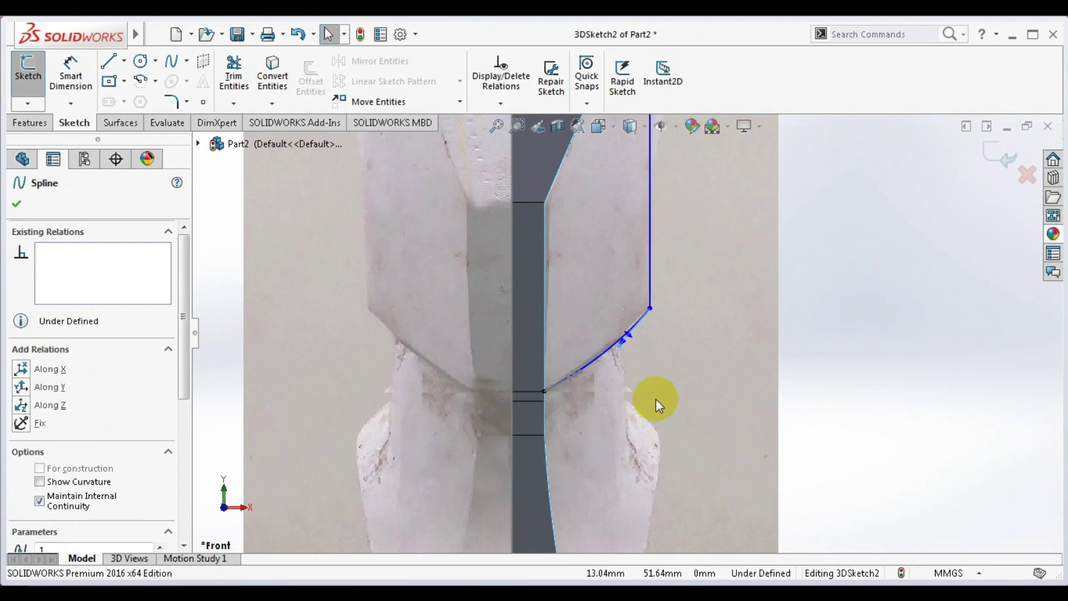
pyautogui.click(995, 156)
# - Start a lofted surface using the head's side edge and the 3DSketch2 line as profiles
pyautogui.scroll(5, 807, 275)
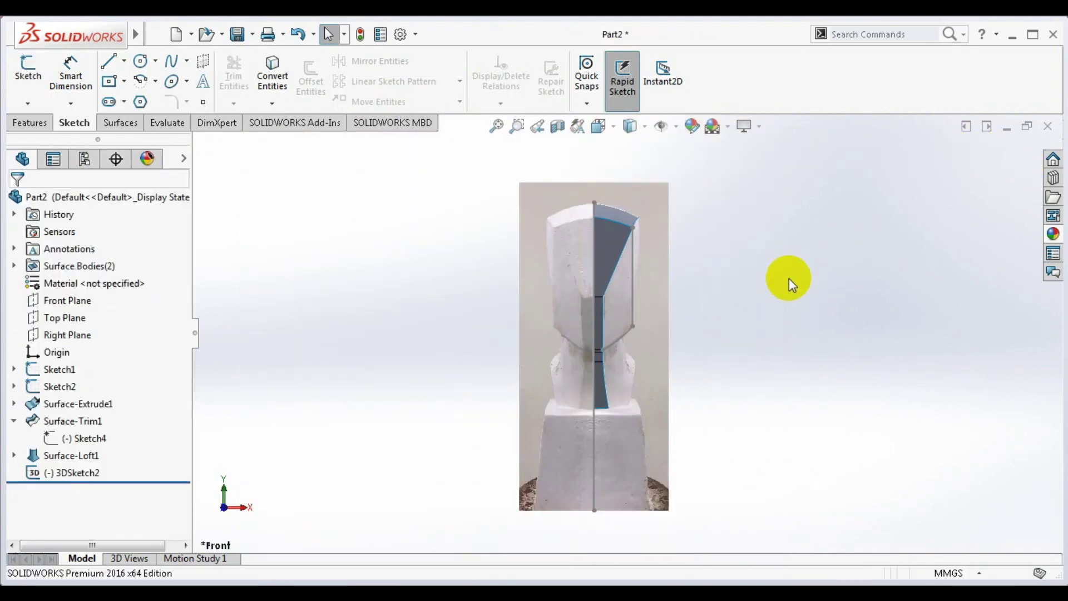
pyautogui.moveTo(788, 278); pyautogui.dragTo(745, 280, button='middle')
pyautogui.scroll(-3, 355, 235)
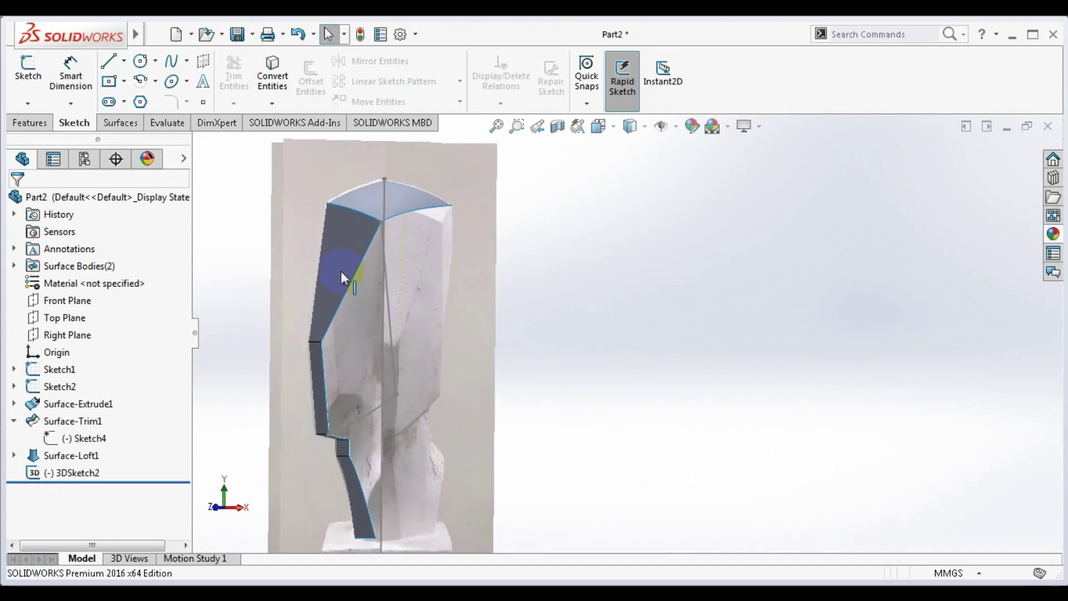
pyautogui.moveTo(341, 272)
pyautogui.mouseDown(button='middle')
pyautogui.moveTo(358, 317)
pyautogui.moveTo(395, 310)
pyautogui.moveTo(369, 310)
pyautogui.mouseUp(button='middle')
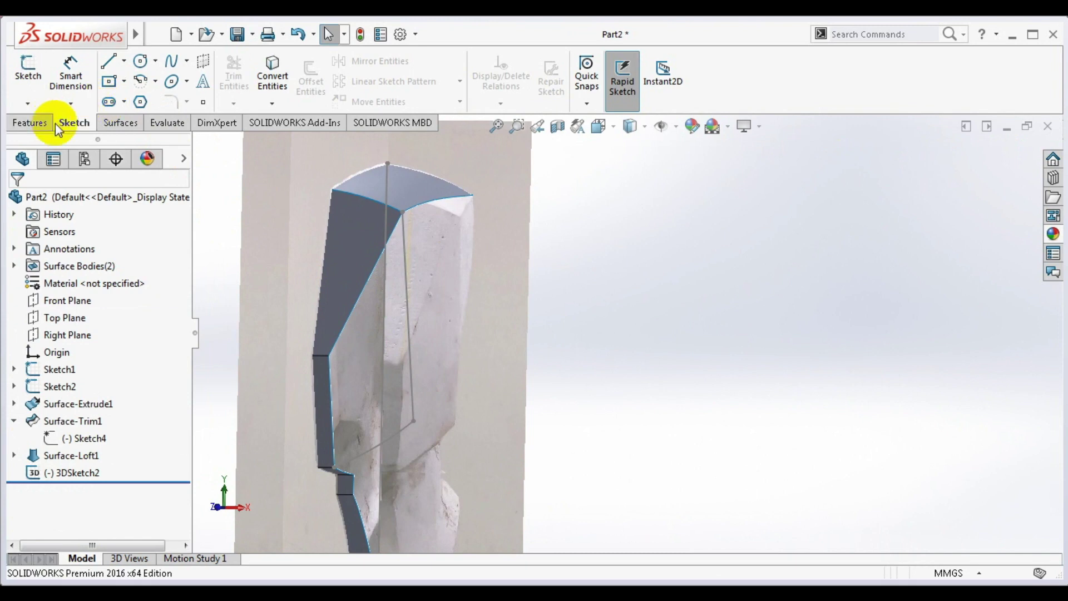
pyautogui.click(16, 121)
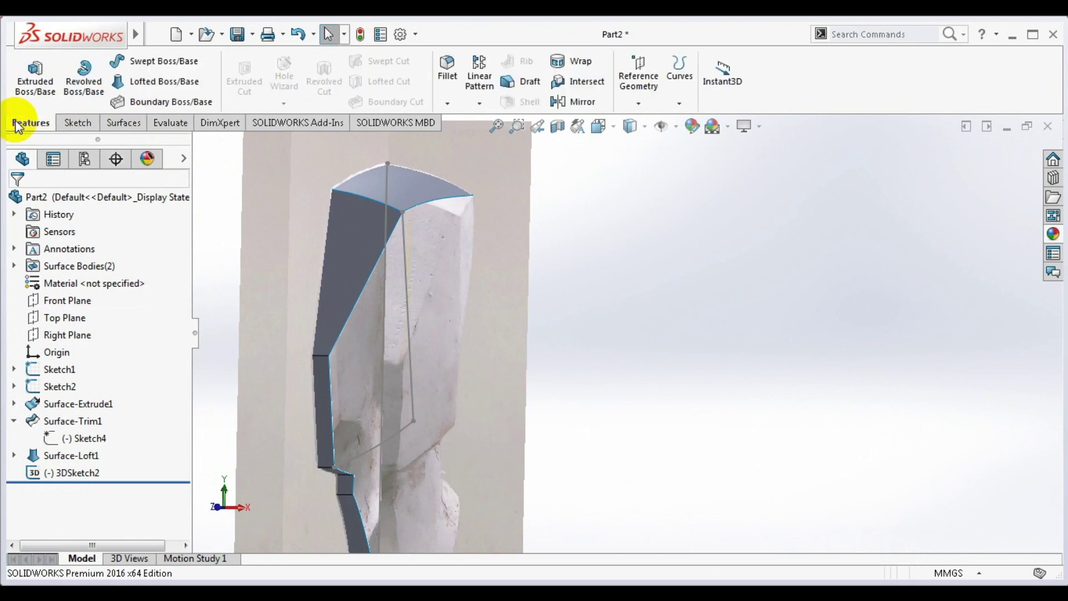
pyautogui.click(121, 122)
pyautogui.click(156, 86)
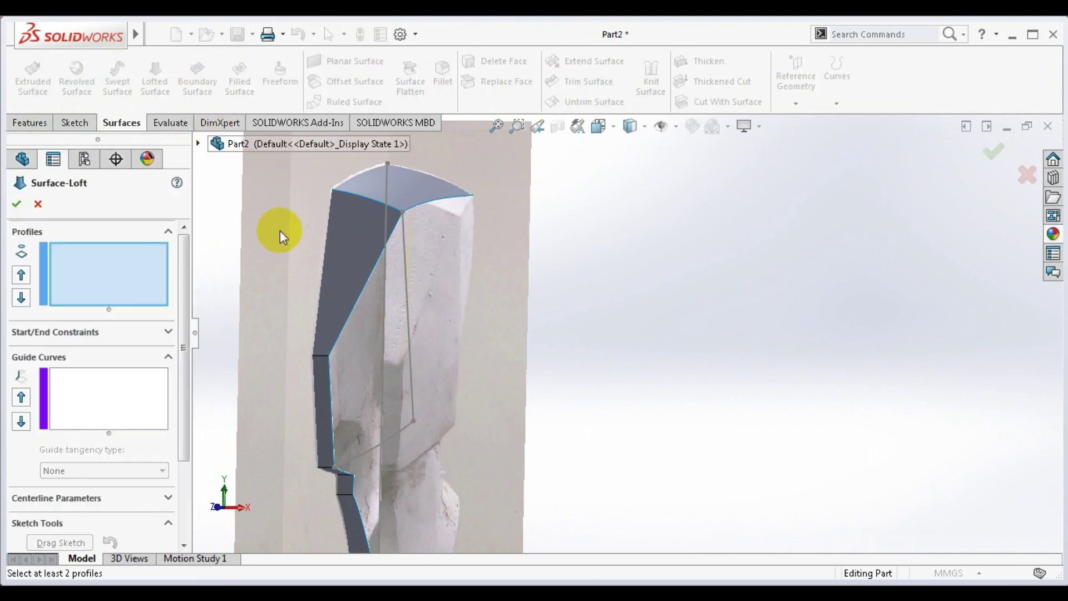
pyautogui.click(331, 376)
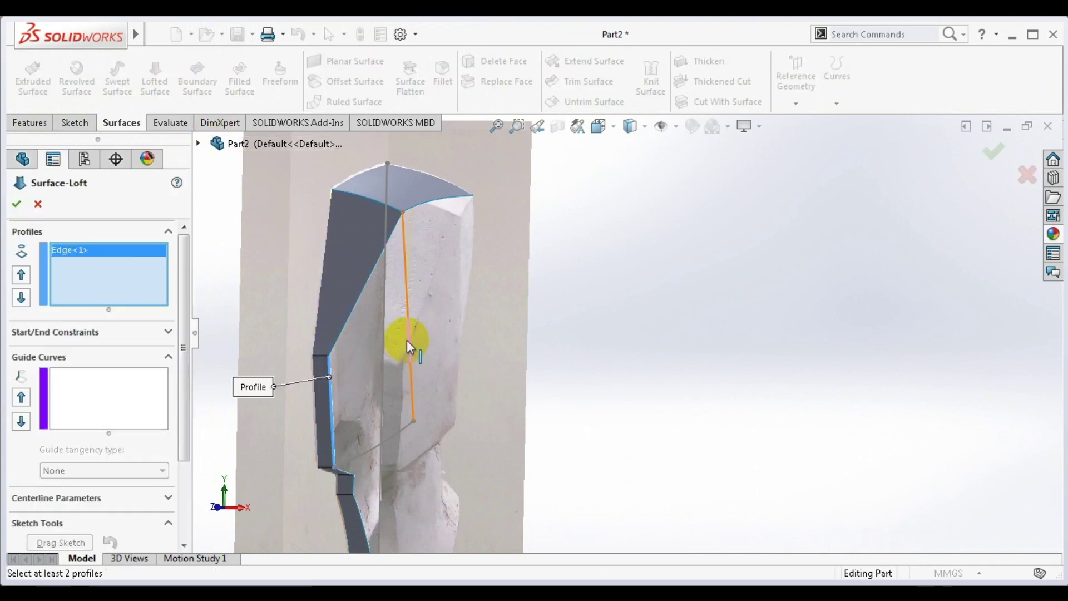
pyautogui.click(406, 340)
# - Fix the loft's profile selection by re-adding the sketch line, then confirm Surface-Loft2
pyautogui.click(166, 409)
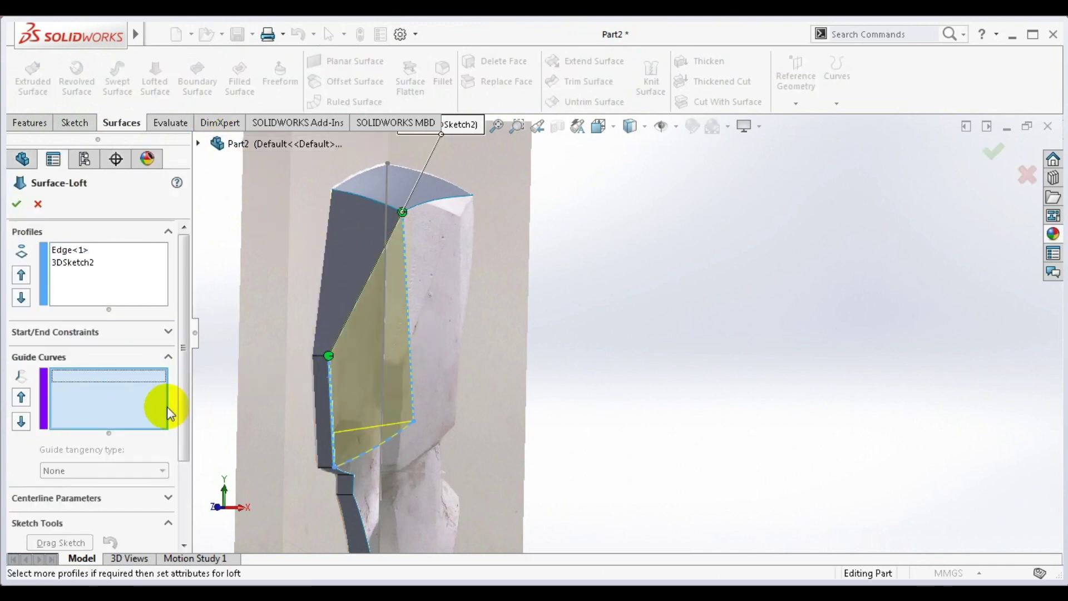
pyautogui.click(359, 455)
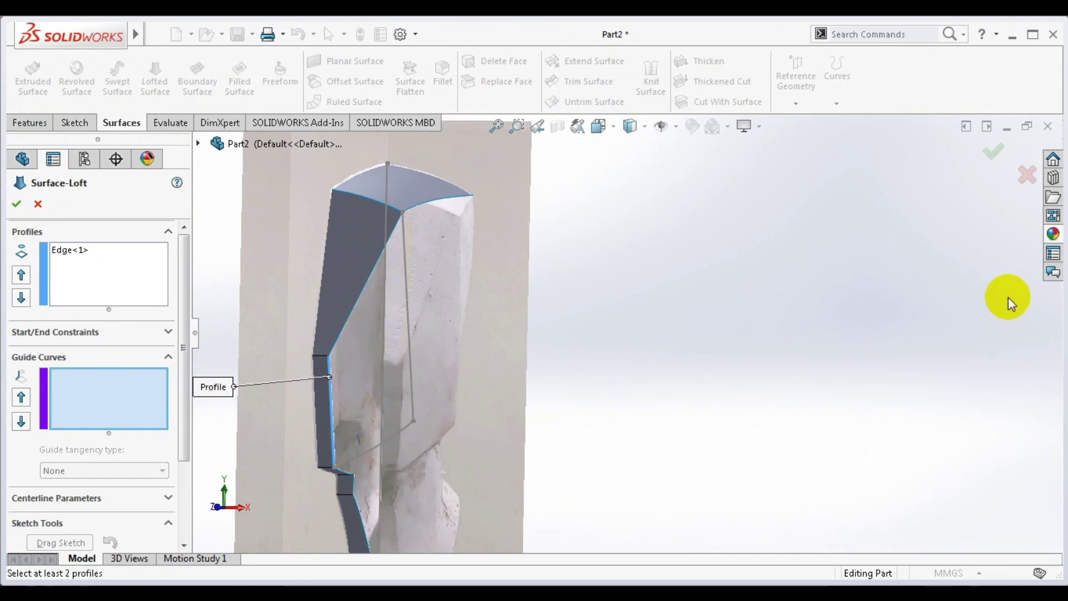
pyautogui.click(98, 284)
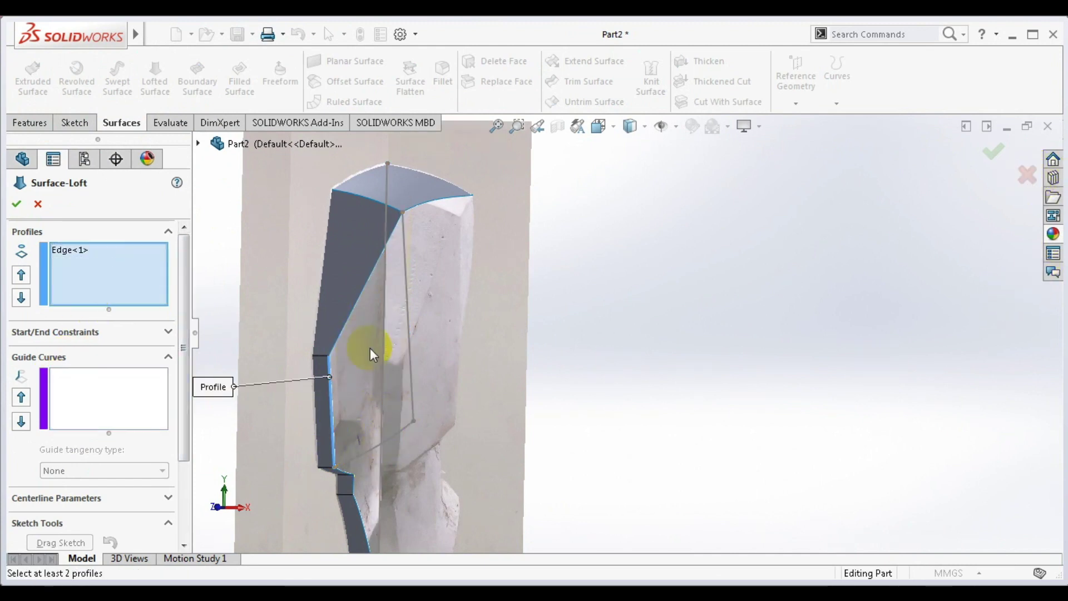
pyautogui.click(413, 354)
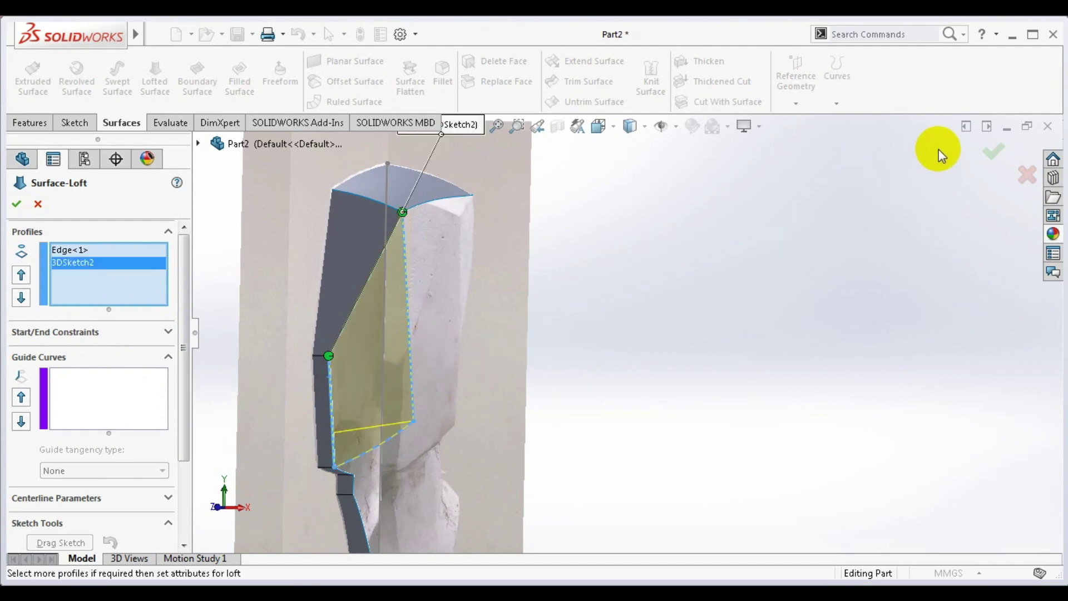
pyautogui.click(993, 151)
pyautogui.moveTo(584, 294)
pyautogui.mouseDown(button='middle')
pyautogui.moveTo(736, 284)
pyautogui.moveTo(684, 219)
pyautogui.moveTo(588, 172)
pyautogui.moveTo(629, 221)
pyautogui.moveTo(717, 292)
pyautogui.moveTo(727, 362)
pyautogui.moveTo(691, 518)
pyautogui.moveTo(689, 353)
pyautogui.moveTo(594, 318)
pyautogui.moveTo(618, 317)
pyautogui.moveTo(601, 327)
pyautogui.mouseUp(button='middle')
# - Inspect Surface-Loft2 from several angles, then bring up the Sketch tab's sketch-type list
pyautogui.scroll(-3, 702, 302)
pyautogui.scroll(-3, 695, 305)
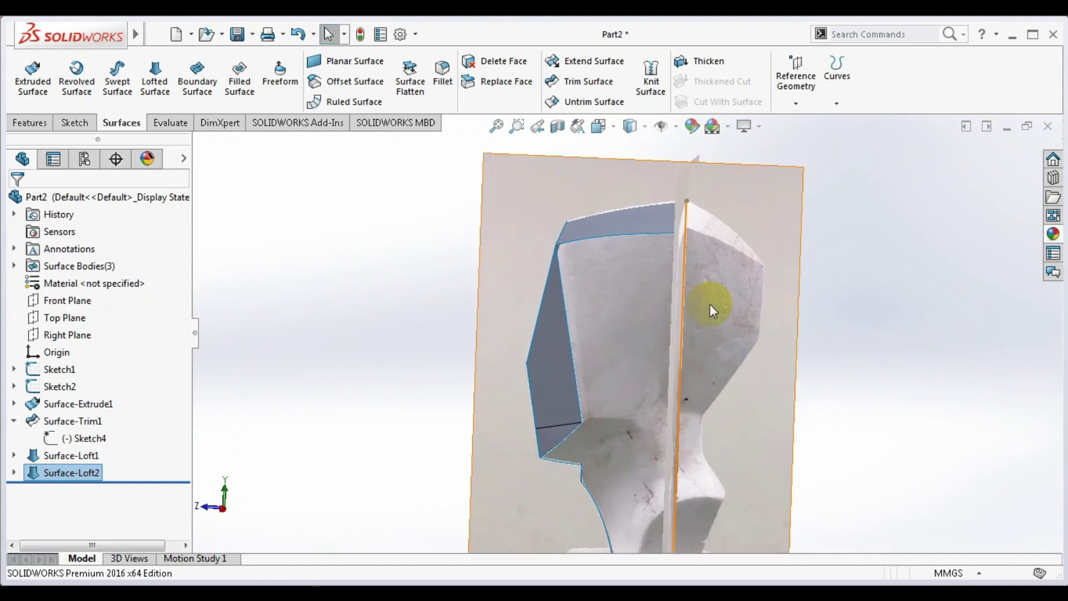
pyautogui.scroll(-3, 608, 345)
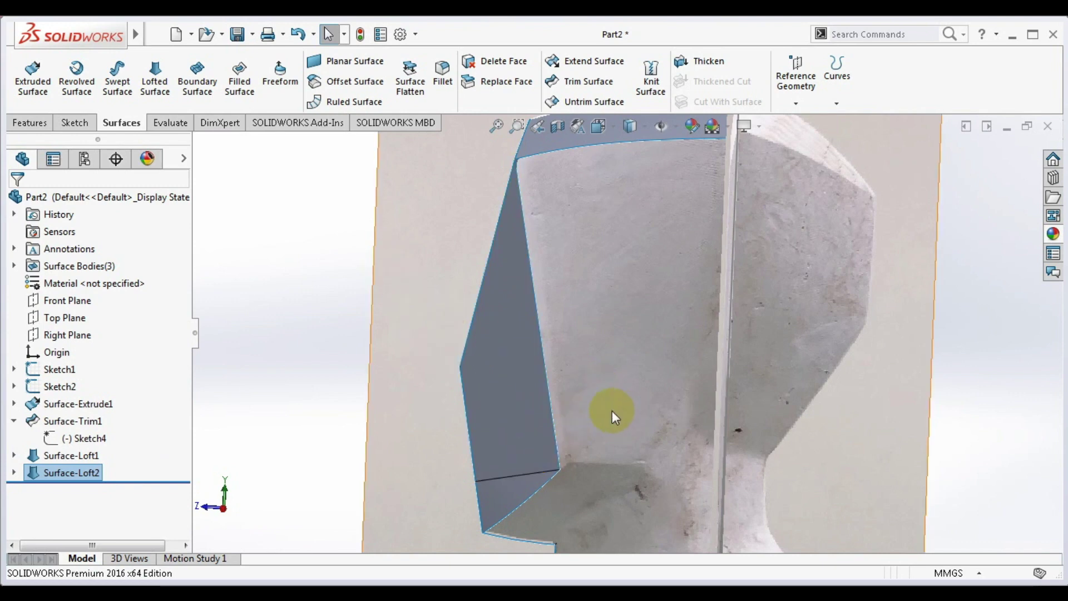
pyautogui.moveTo(612, 410)
pyautogui.mouseDown(button='middle')
pyautogui.moveTo(711, 383)
pyautogui.moveTo(675, 367)
pyautogui.moveTo(469, 357)
pyautogui.moveTo(436, 372)
pyautogui.mouseUp(button='middle')
pyautogui.scroll(5, 669, 361)
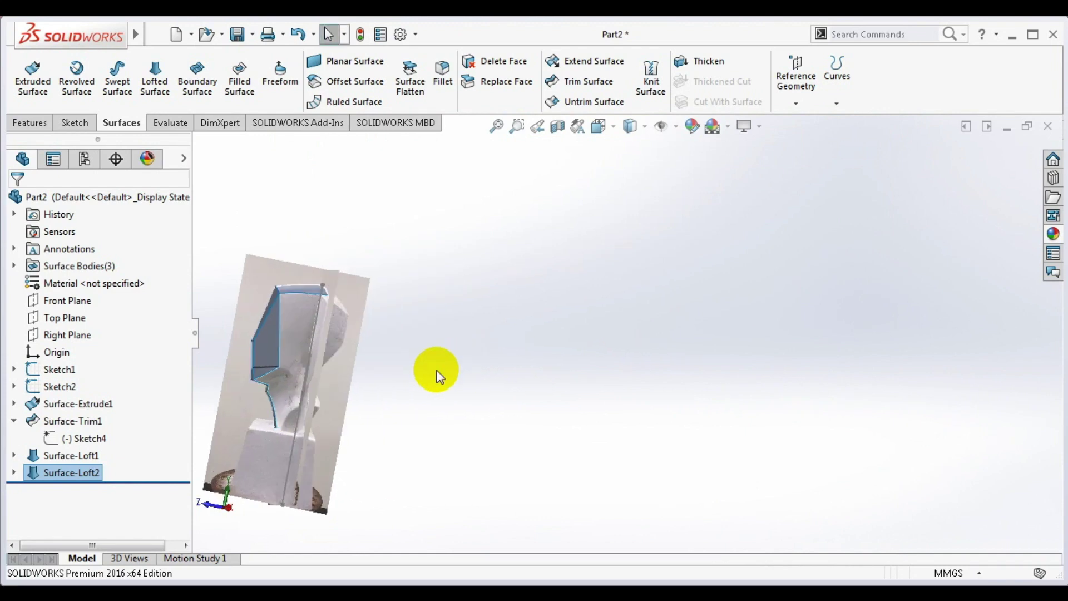
pyautogui.scroll(-3, 288, 375)
pyautogui.scroll(-1, 482, 492)
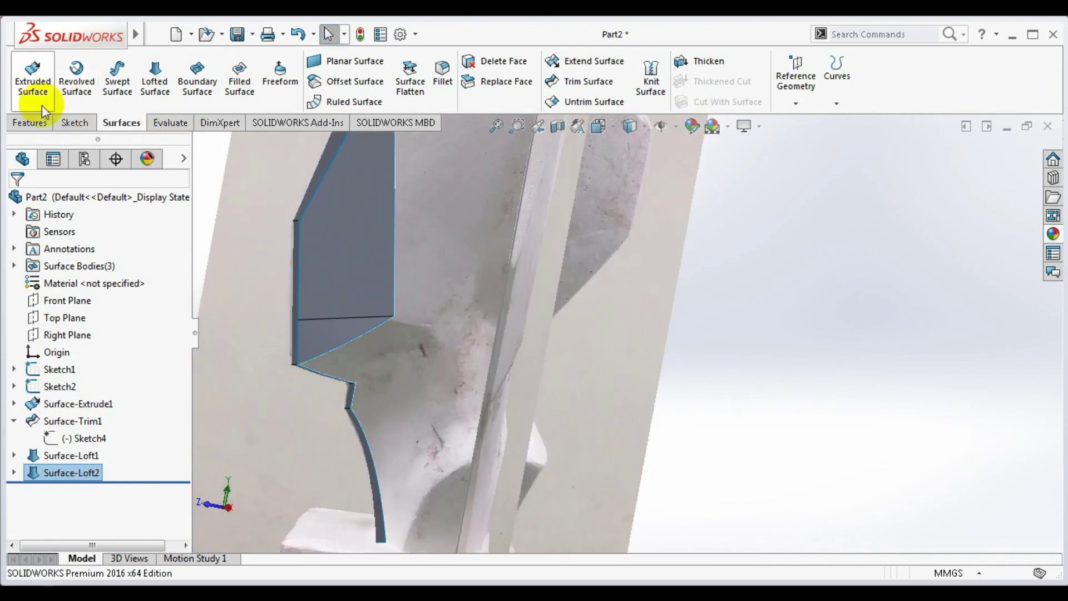
pyautogui.click(62, 118)
pyautogui.click(27, 104)
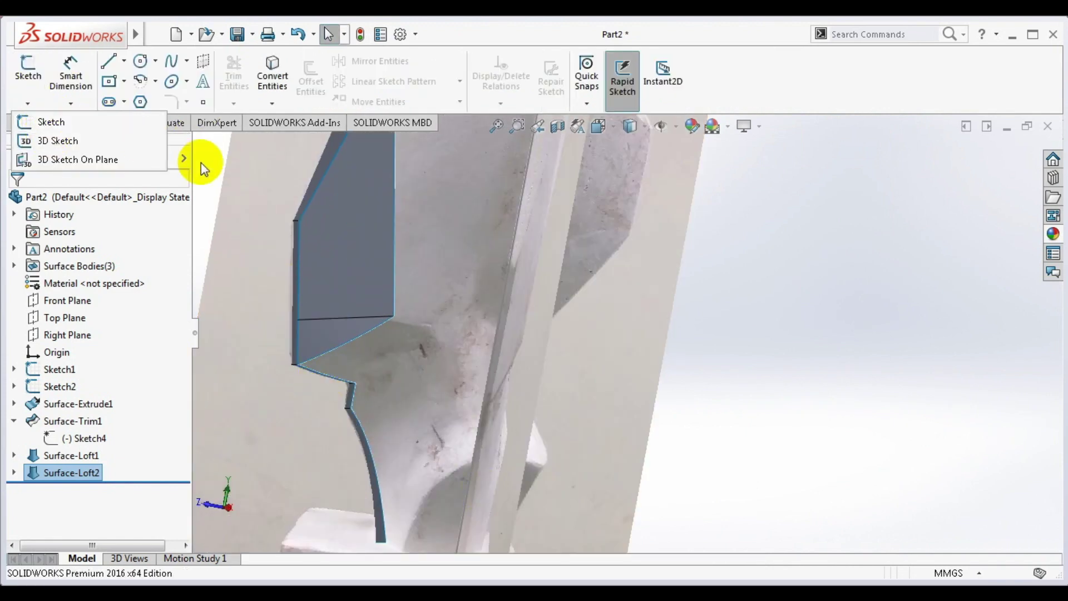
# - Start a new 3D sketch and draw a short line from the loft's lower corner
pyautogui.click(202, 163)
pyautogui.click(34, 104)
pyautogui.click(48, 130)
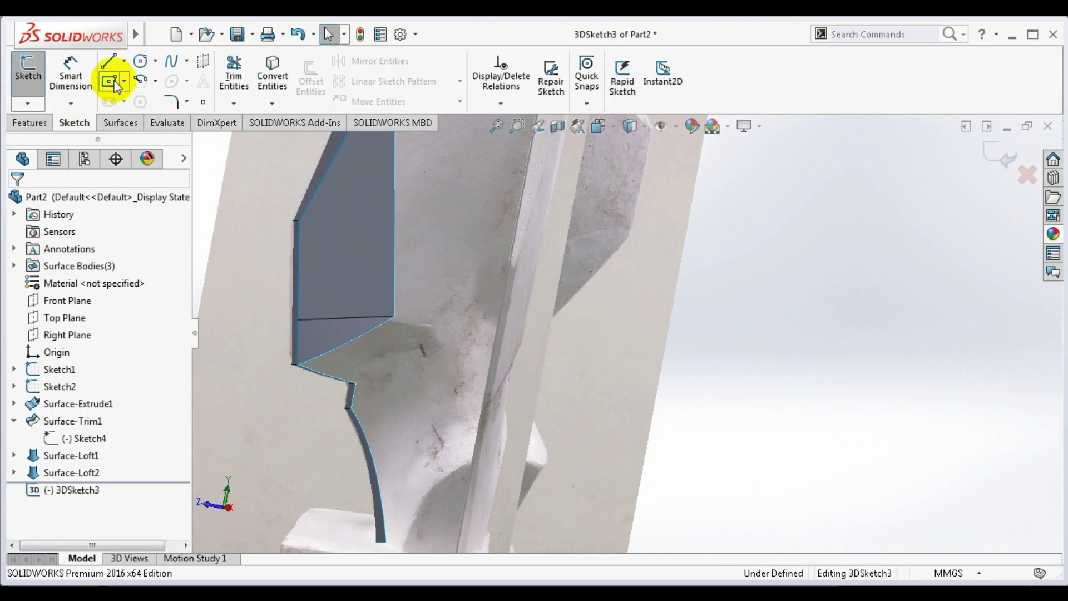
pyautogui.click(104, 68)
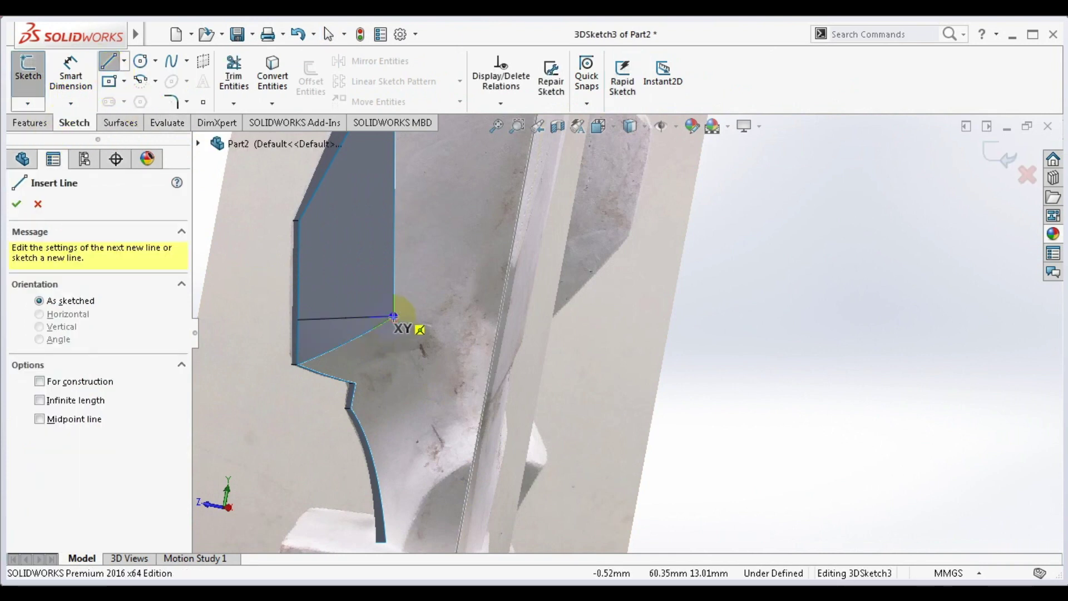
pyautogui.click(394, 316)
pyautogui.click(442, 325)
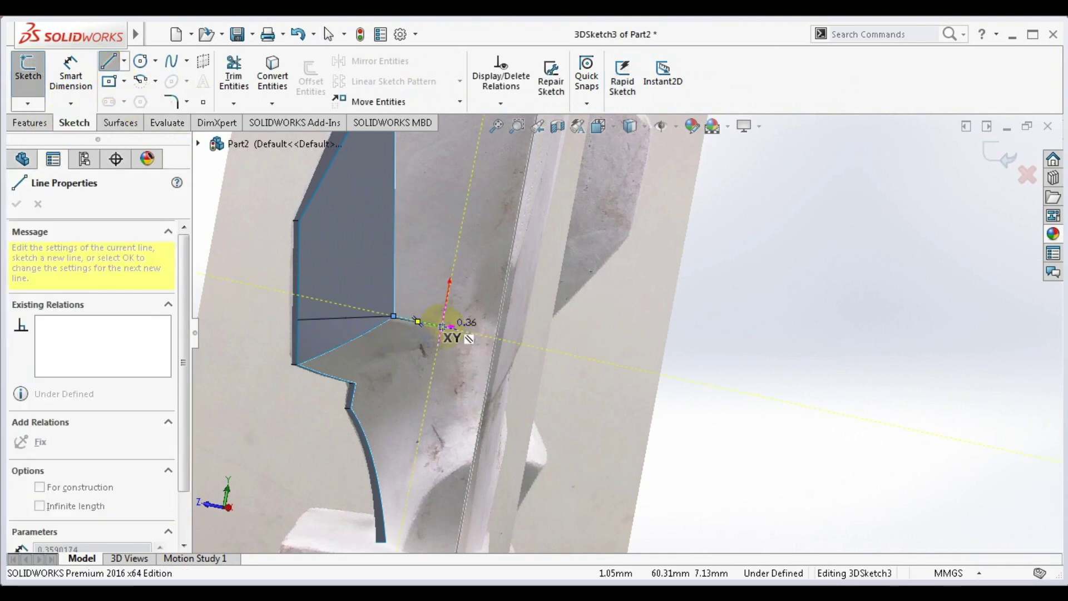
pyautogui.press('Escape')
# - Shorten the line and move its endpoint toward the head's centre line
pyautogui.moveTo(432, 320)
pyautogui.mouseDown(button='middle')
pyautogui.moveTo(435, 335)
pyautogui.moveTo(499, 369)
pyautogui.mouseUp(button='middle')
pyautogui.click(507, 352)
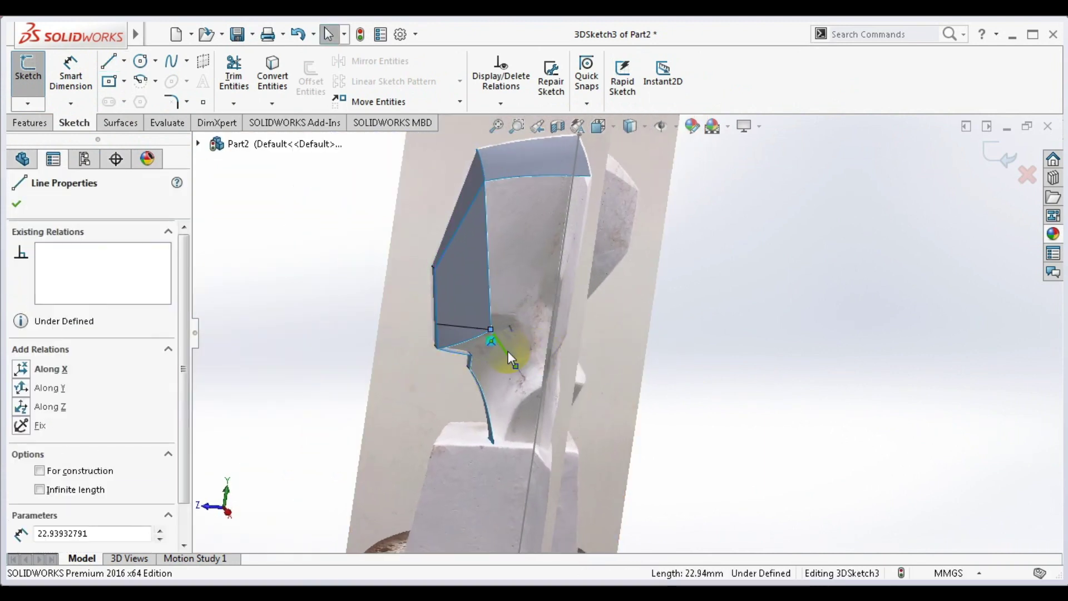
pyautogui.moveTo(521, 363); pyautogui.dragTo(529, 330)
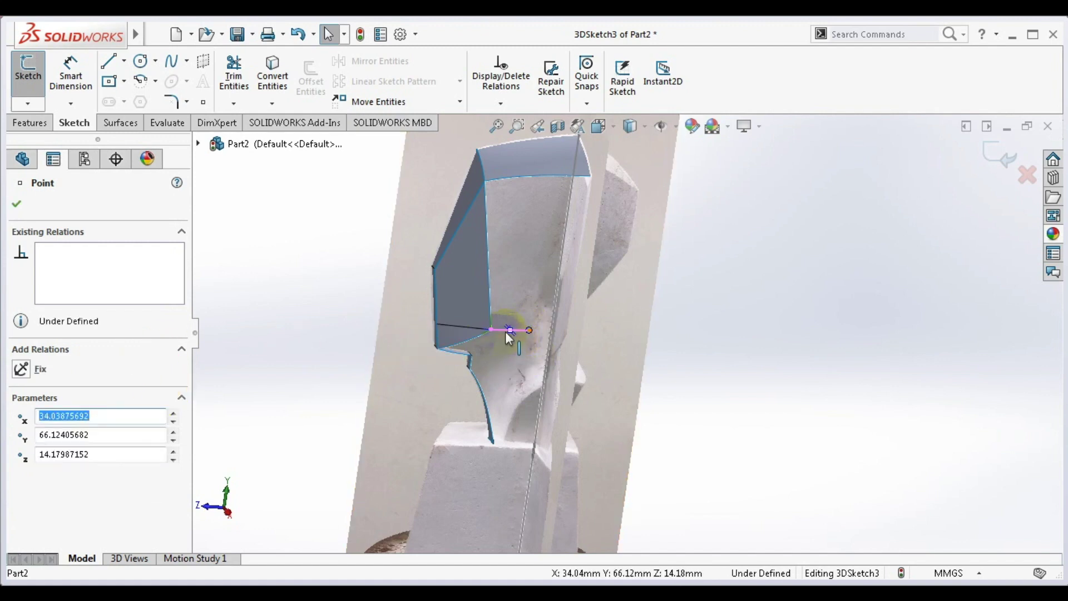
pyautogui.click(507, 334)
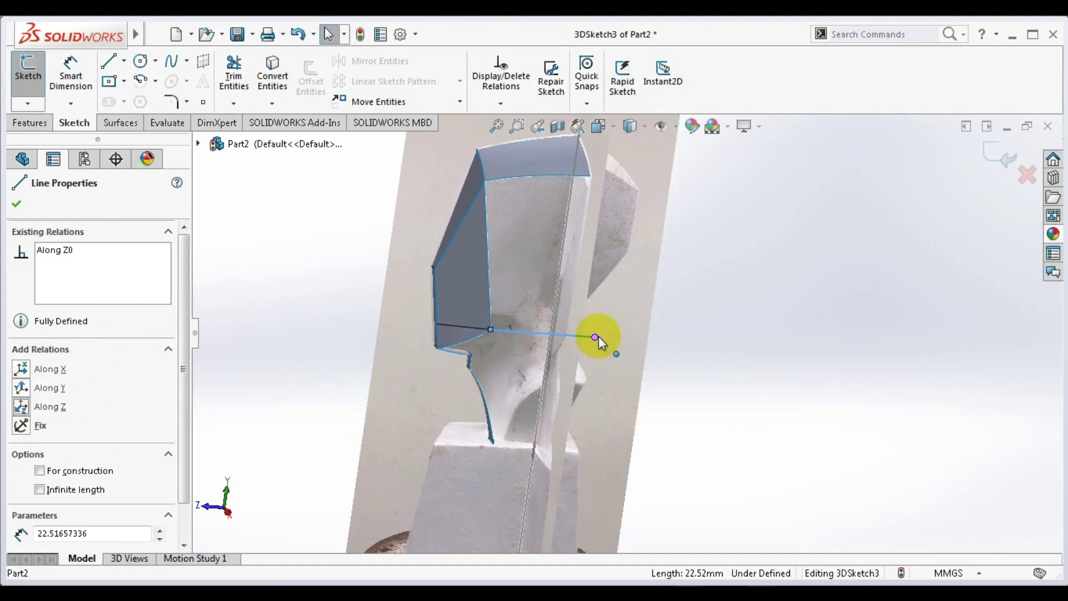
pyautogui.moveTo(595, 337)
pyautogui.mouseDown()
pyautogui.moveTo(553, 325)
pyautogui.moveTo(546, 338)
pyautogui.mouseUp()
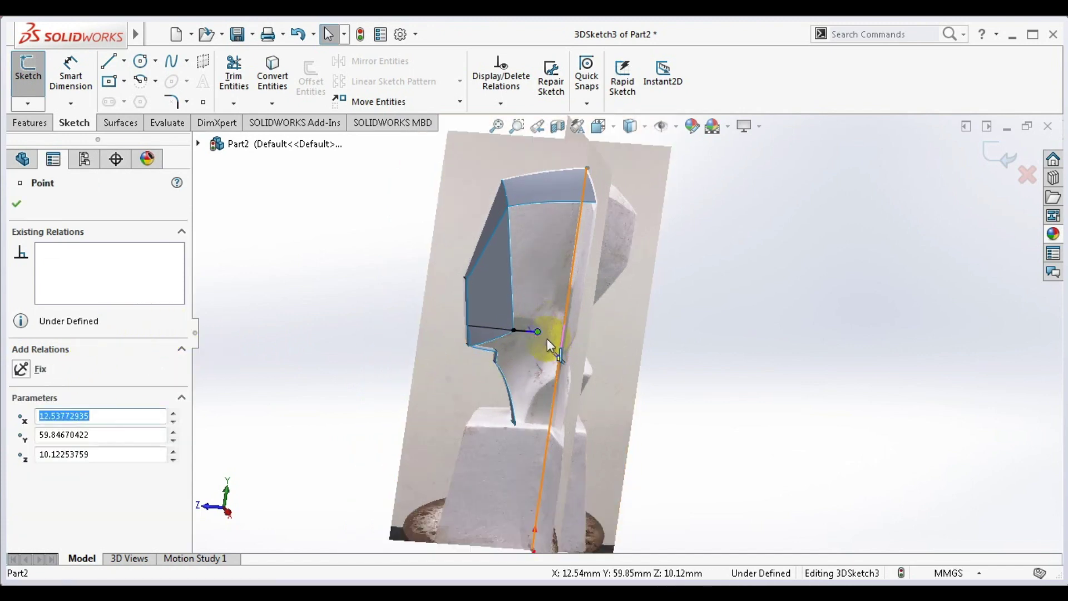
pyautogui.click(393, 398)
# - In Right view, drag the line's endpoint further right and check the result
pyautogui.press('space')
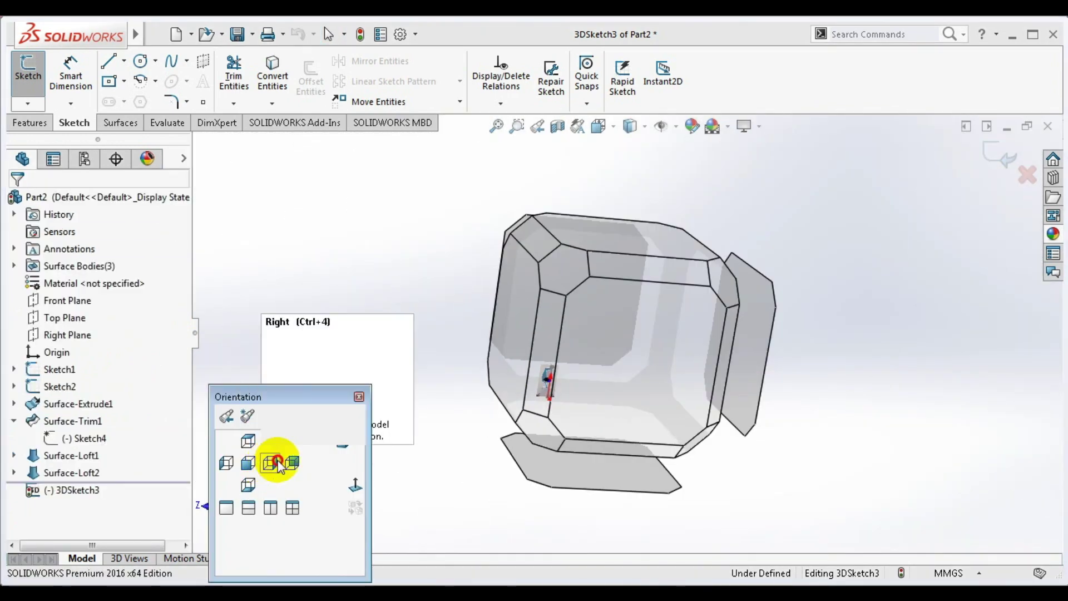
pyautogui.click(270, 462)
pyautogui.scroll(-5, 605, 367)
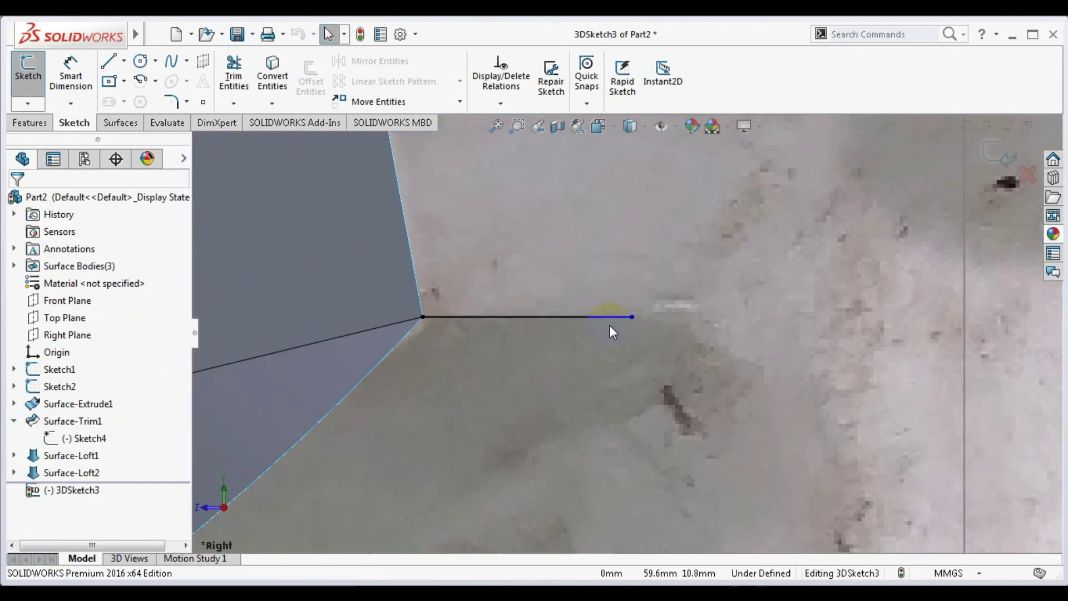
pyautogui.click(632, 314)
pyautogui.moveTo(632, 315); pyautogui.dragTo(688, 312)
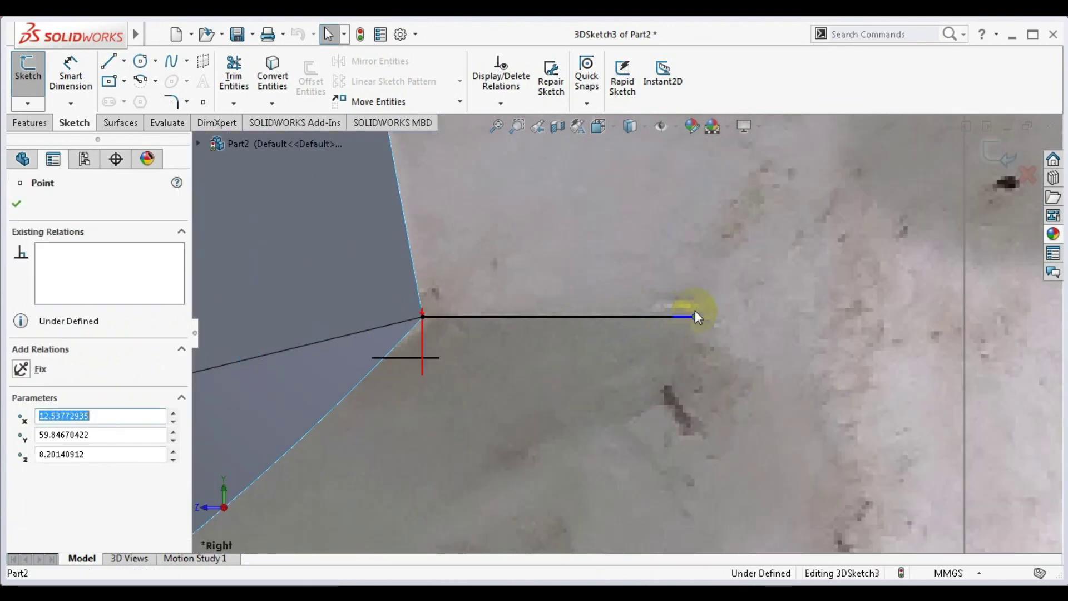
pyautogui.scroll(3, 656, 326)
pyautogui.scroll(2, 656, 326)
pyautogui.scroll(3, 746, 463)
pyautogui.scroll(2, 752, 488)
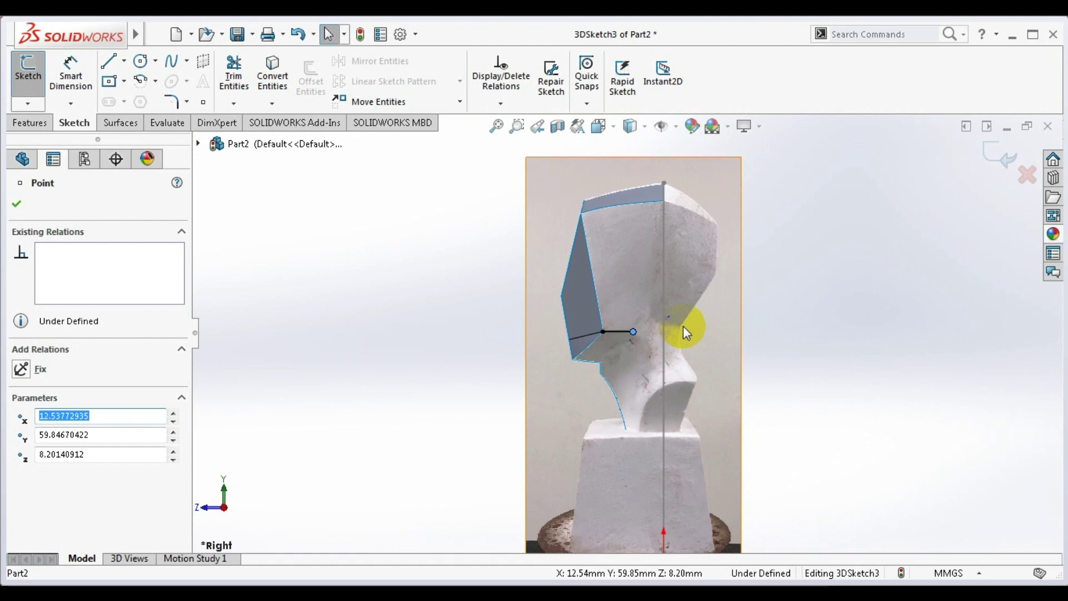
pyautogui.moveTo(686, 324); pyautogui.dragTo(708, 333, button='middle')
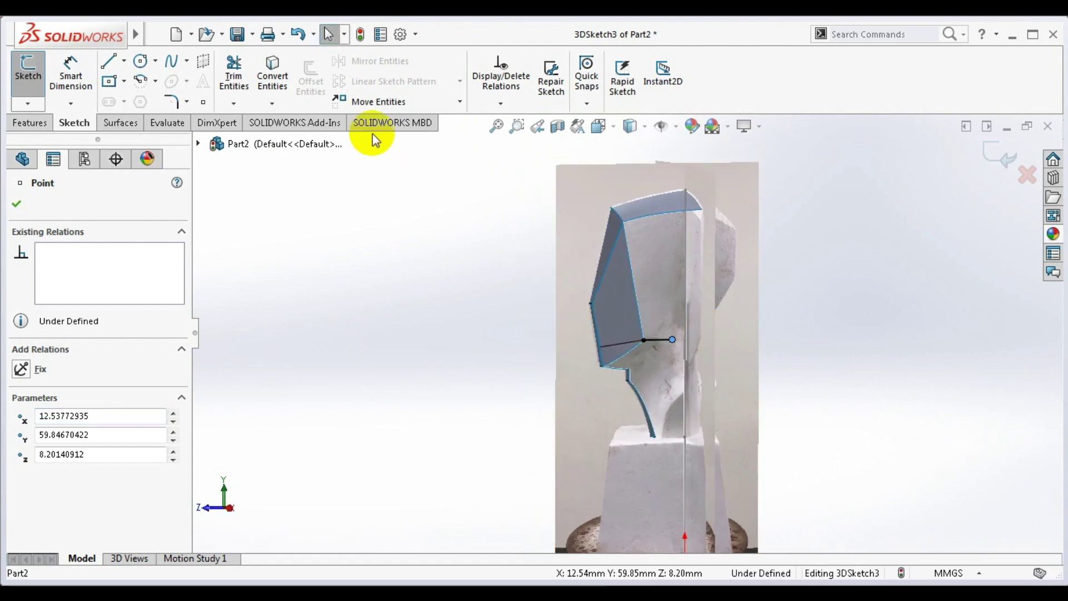
pyautogui.click(16, 203)
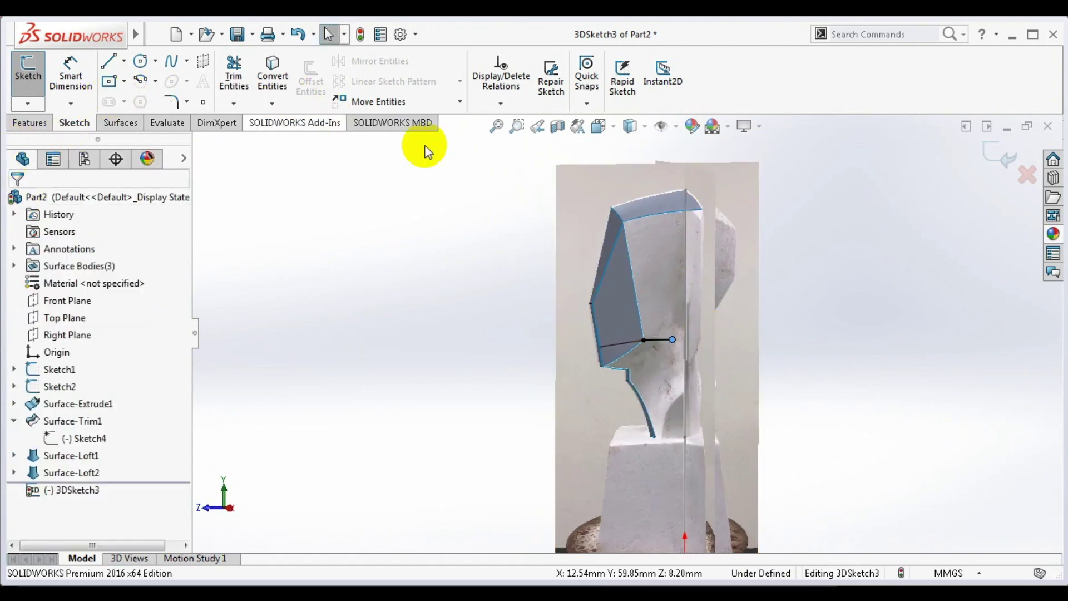
# - Begin a line from the previous line's end, then cancel it
pyautogui.click(108, 61)
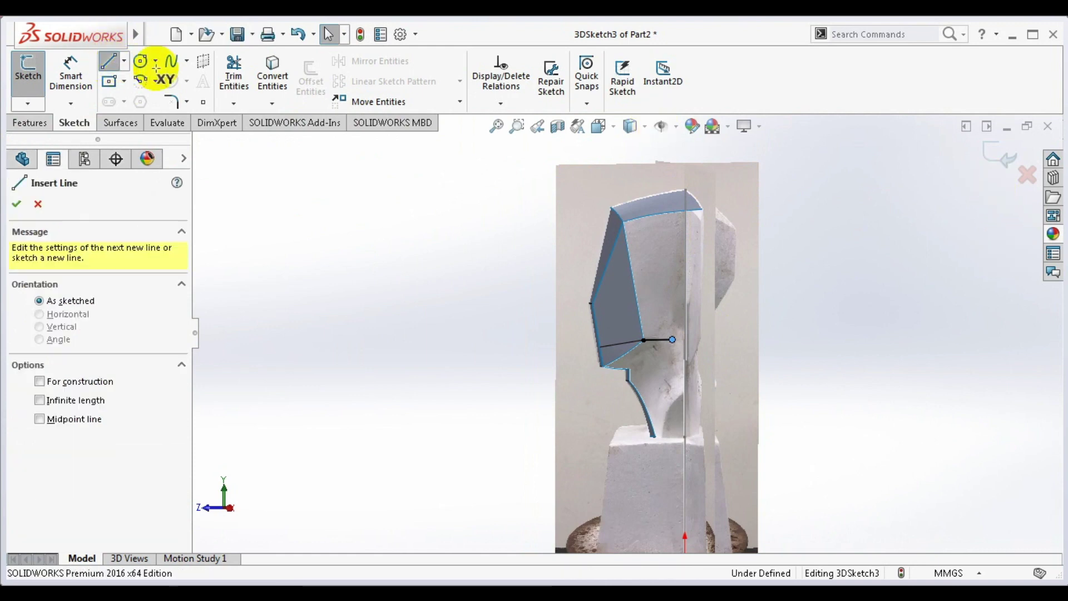
pyautogui.click(702, 208)
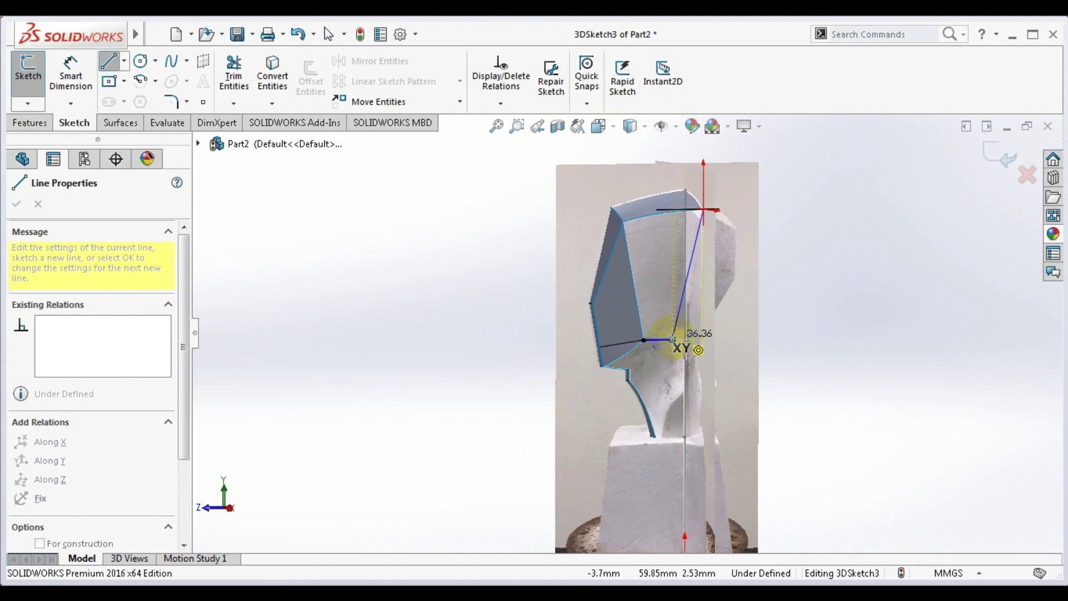
pyautogui.moveTo(688, 336); pyautogui.dragTo(676, 342, button='middle')
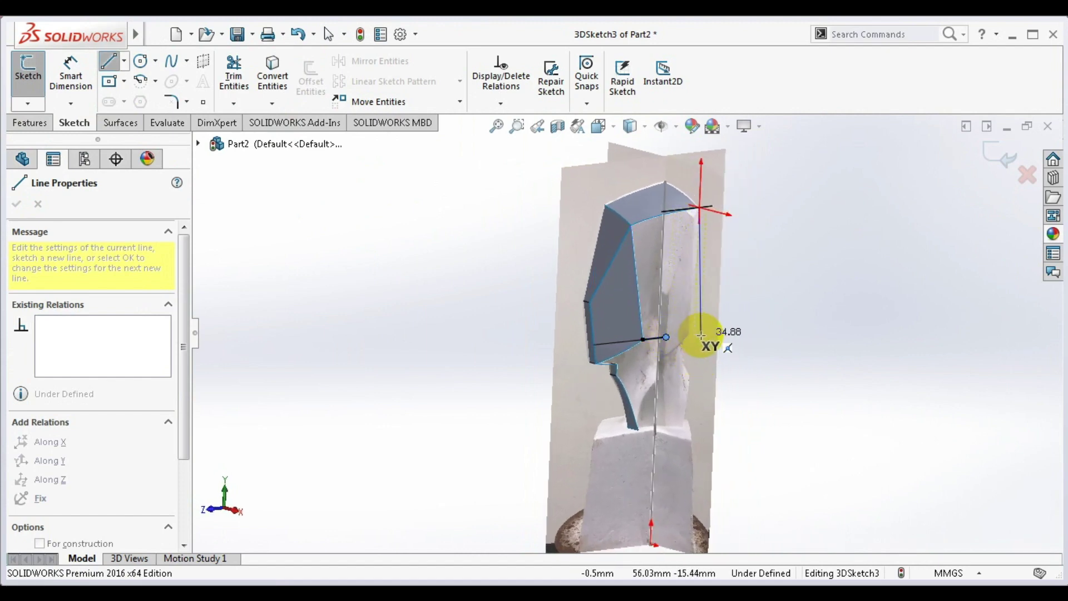
pyautogui.moveTo(705, 333); pyautogui.dragTo(706, 345, button='middle')
pyautogui.press('Escape')
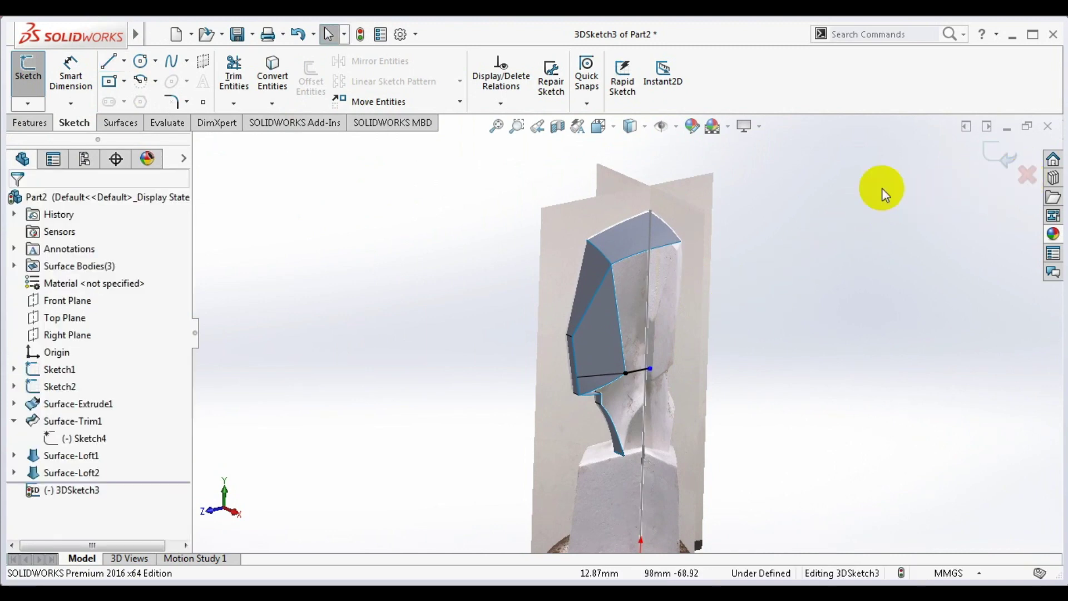
# - Draw a helper line from the head's top corner down to the lower edge point
pyautogui.click(109, 61)
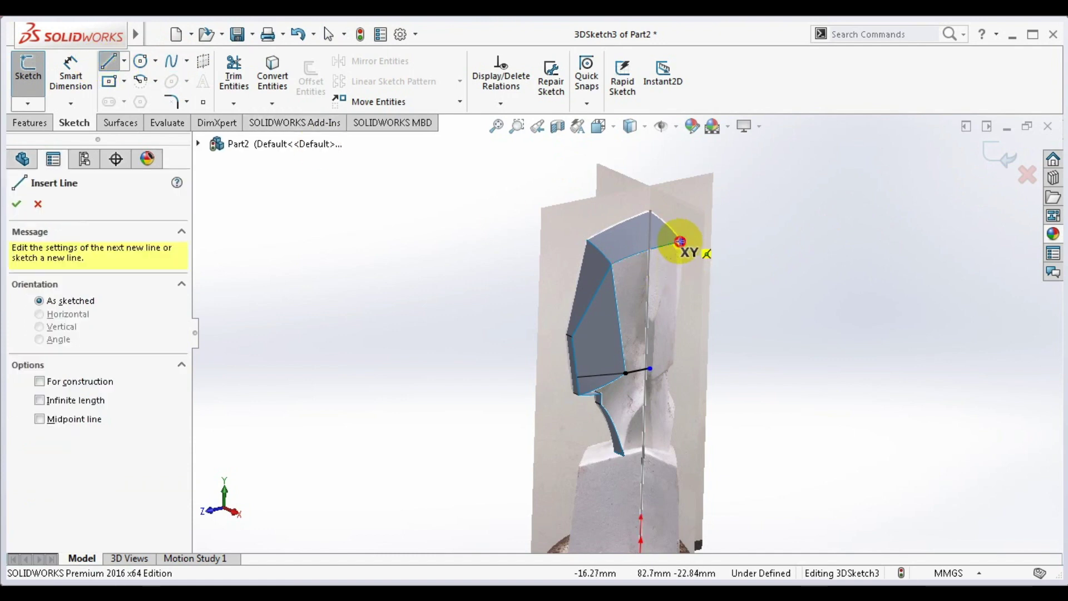
pyautogui.click(679, 240)
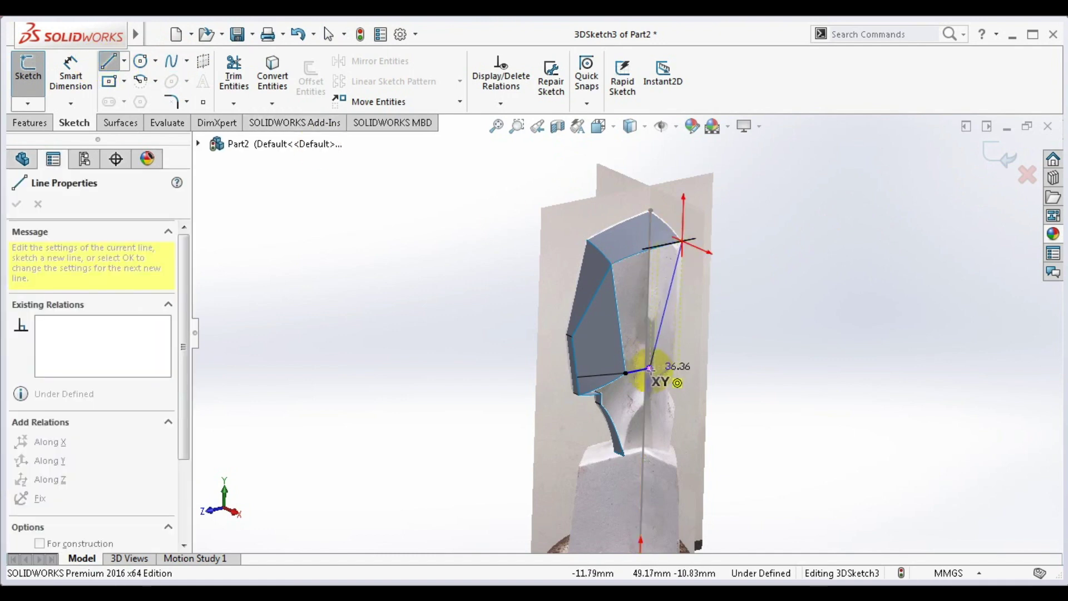
pyautogui.click(649, 368)
pyautogui.scroll(-2, 673, 303)
pyautogui.scroll(-3, 684, 317)
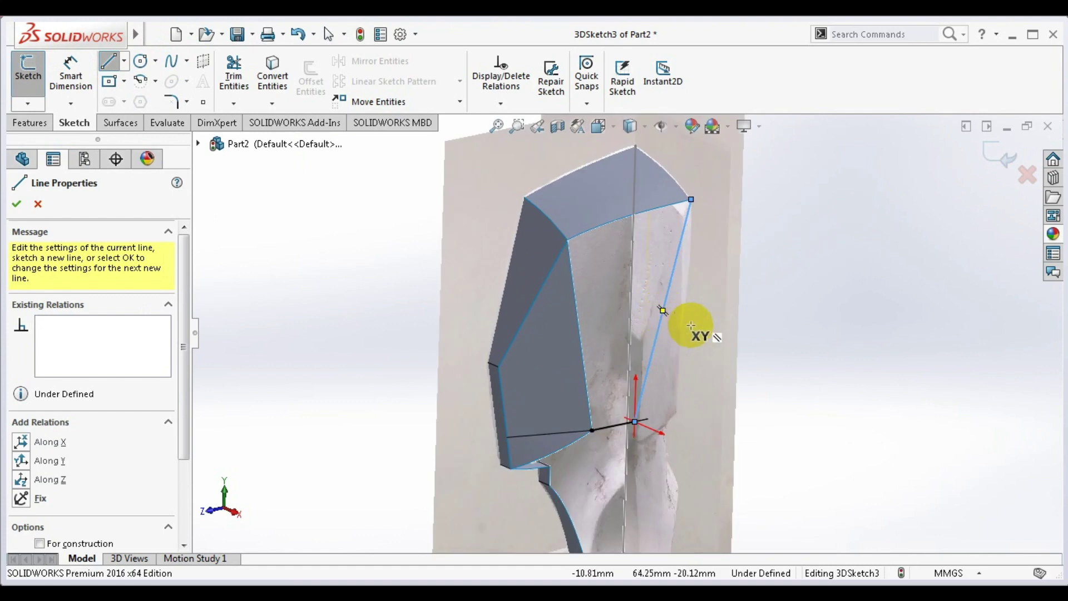
pyautogui.moveTo(690, 325); pyautogui.dragTo(718, 315, button='middle')
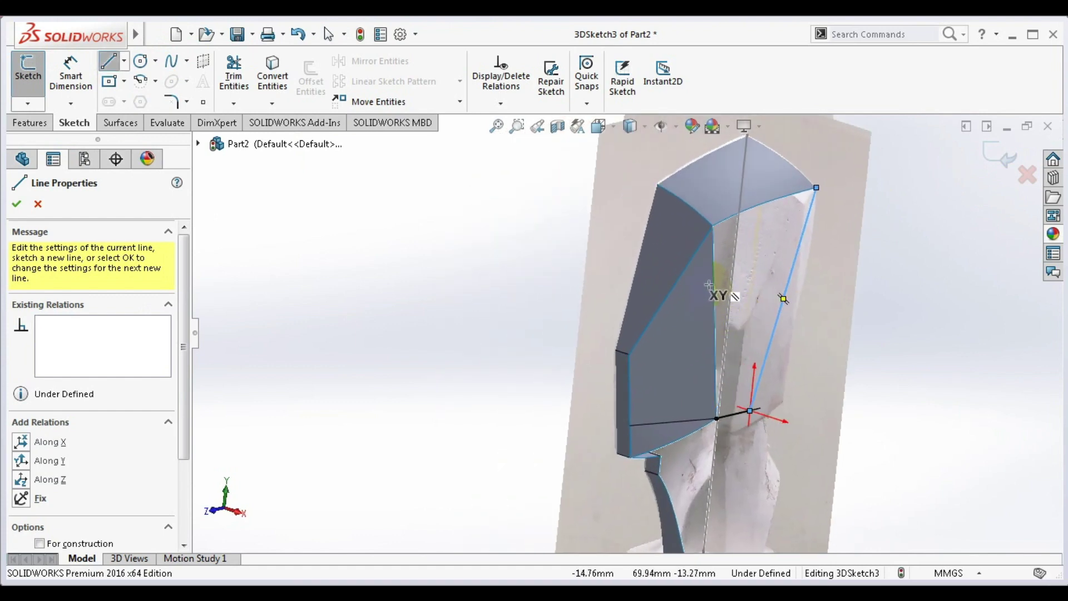
pyautogui.click(16, 203)
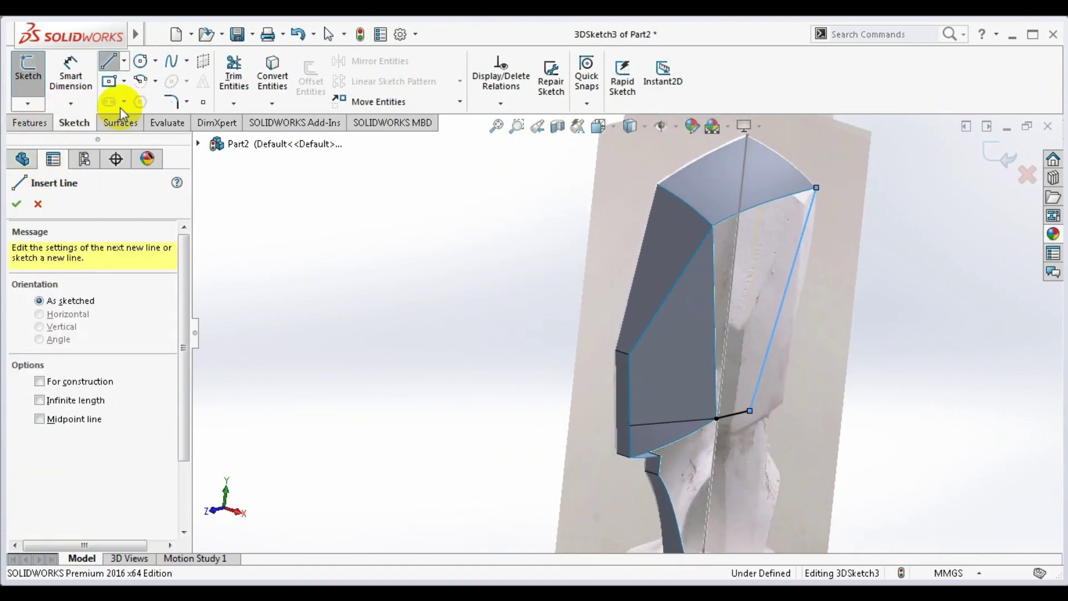
pyautogui.click(16, 203)
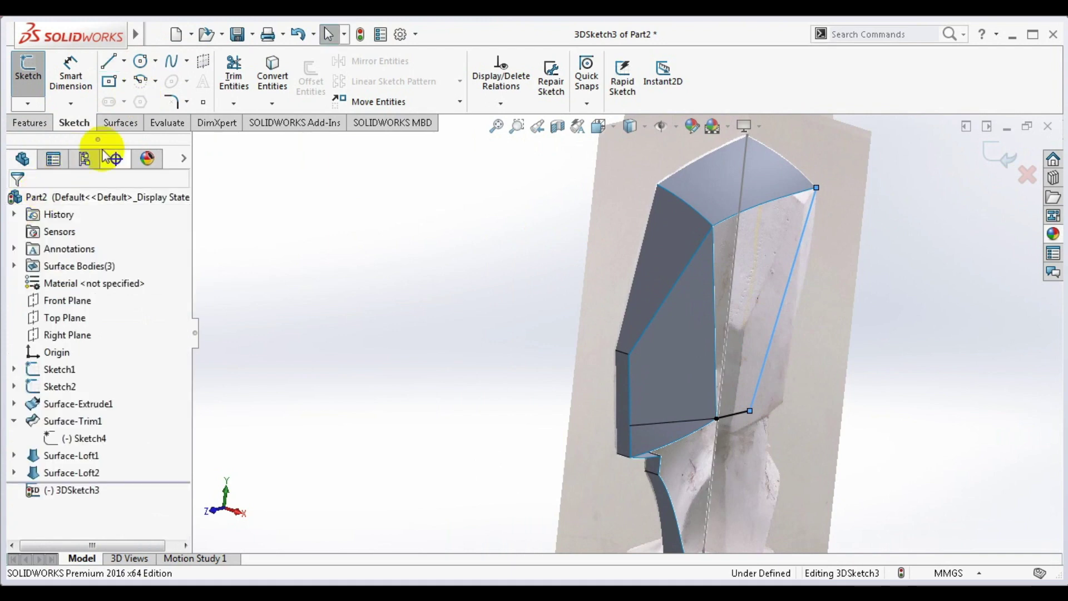
# - Trace a spline along the helper line, moving its point up the line
pyautogui.click(172, 60)
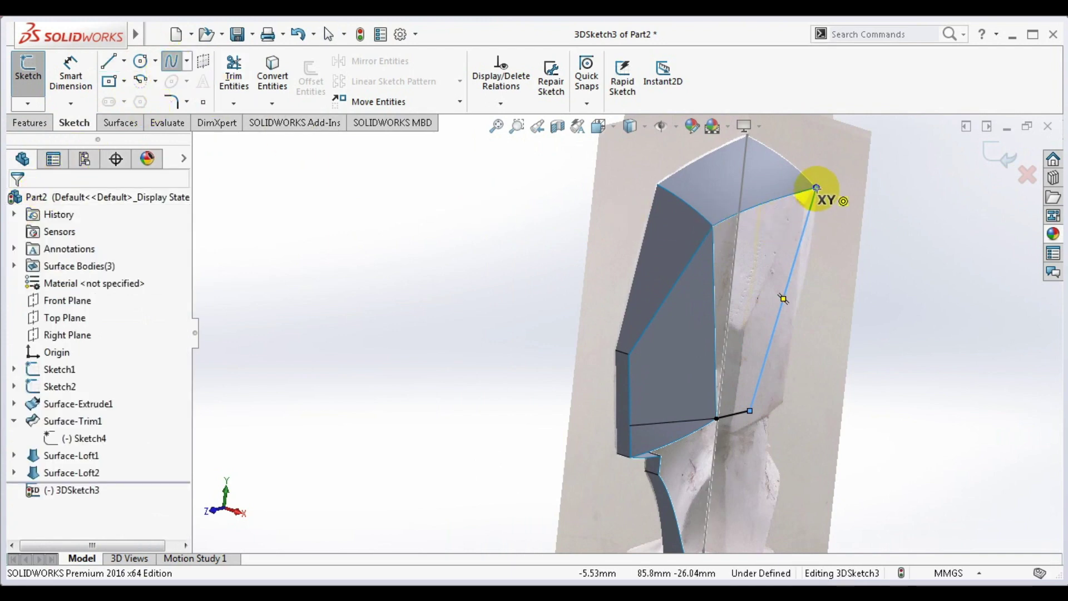
pyautogui.click(816, 187)
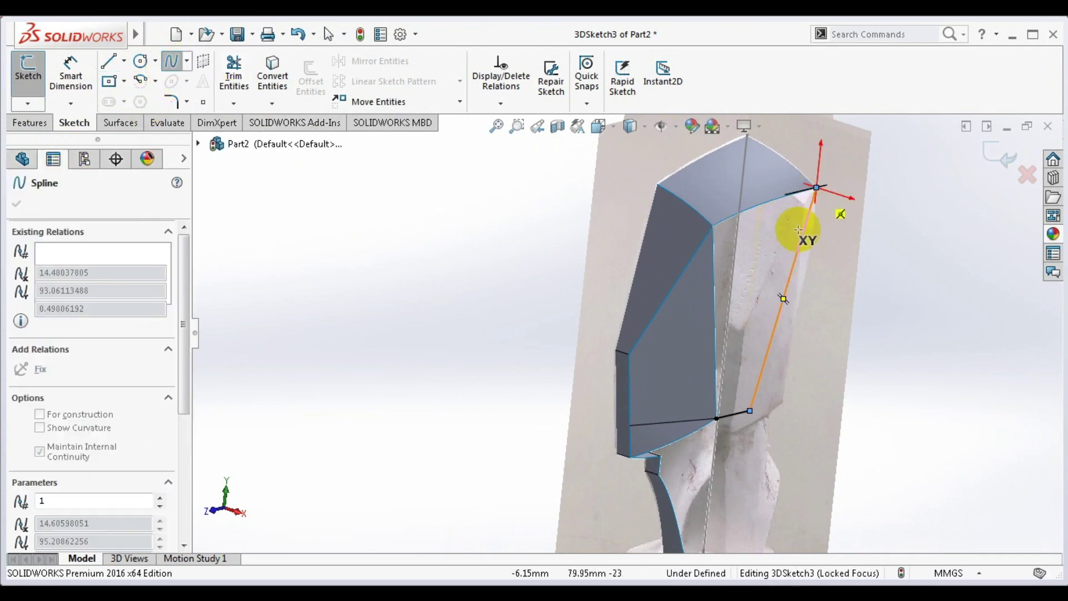
pyautogui.click(773, 338)
pyautogui.press('Escape')
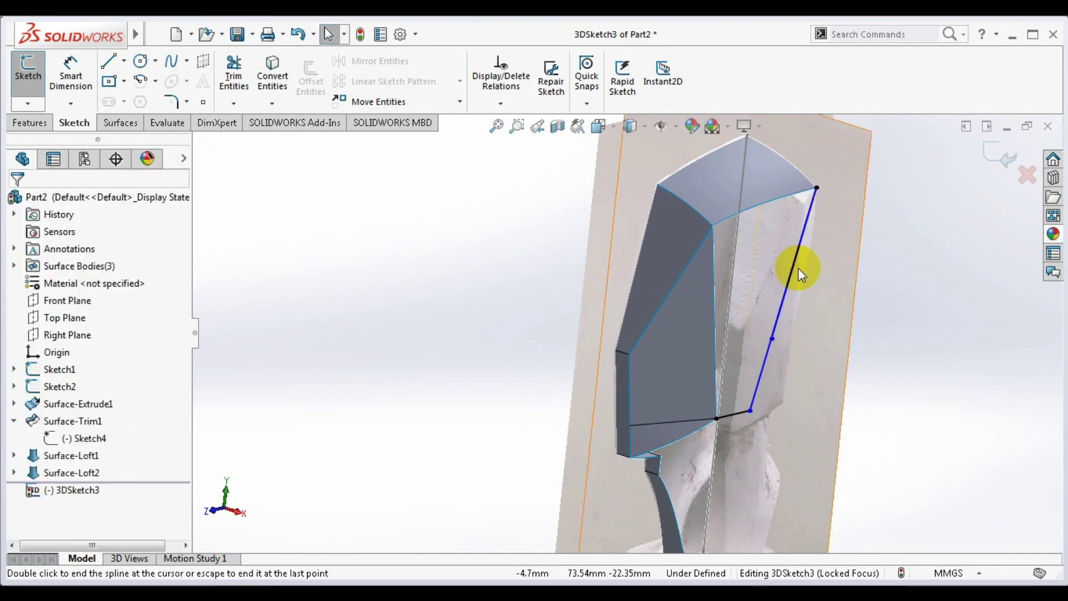
pyautogui.click(798, 261)
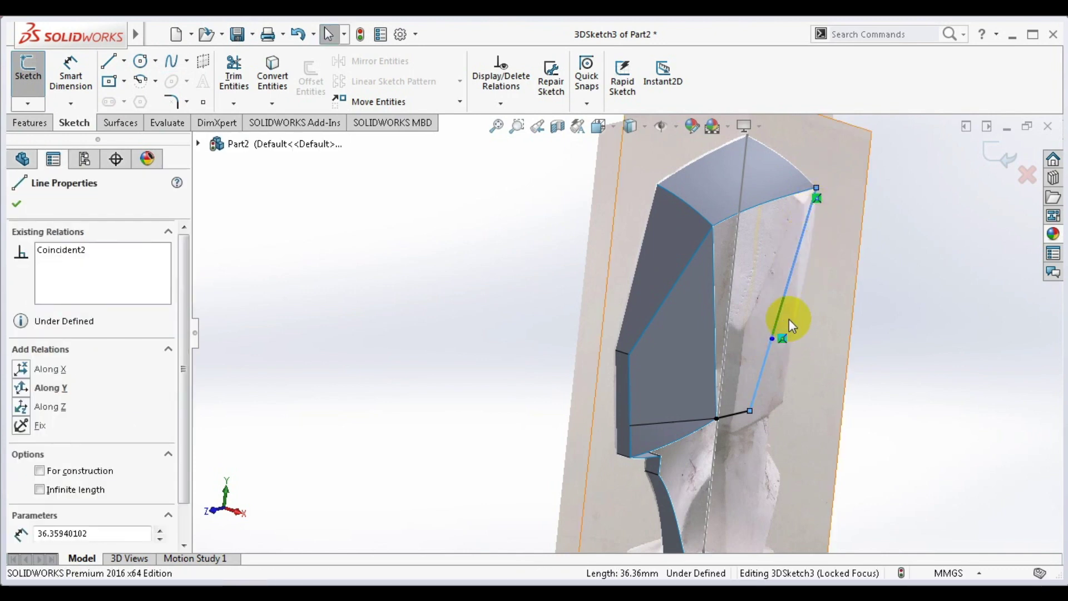
pyautogui.moveTo(771, 337)
pyautogui.mouseDown()
pyautogui.moveTo(789, 279)
pyautogui.moveTo(796, 288)
pyautogui.moveTo(808, 209)
pyautogui.moveTo(811, 238)
pyautogui.mouseUp()
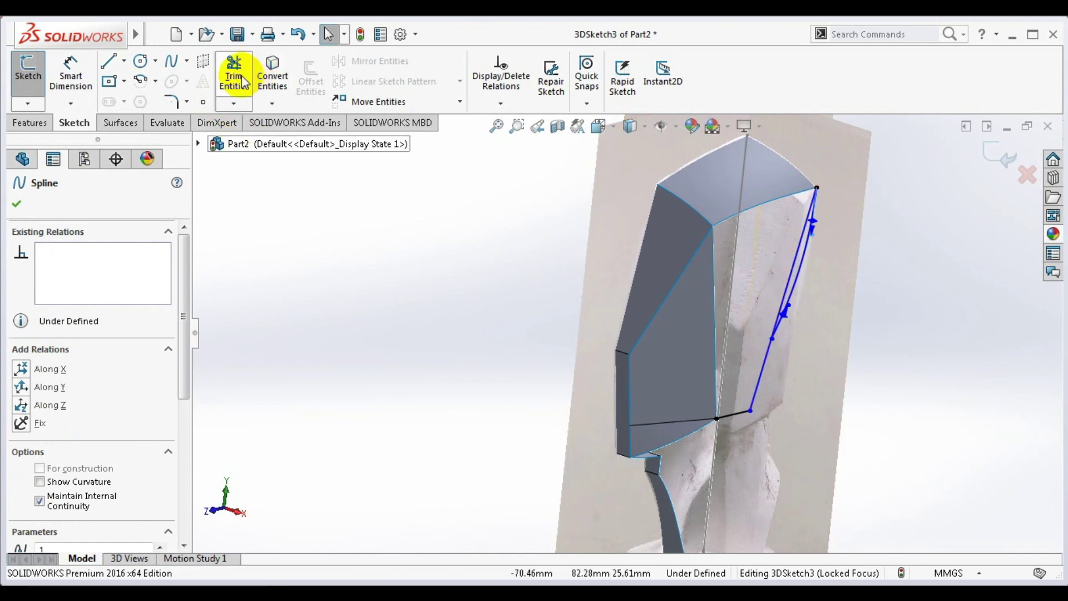
# - Trim away the straight helper line and exit the 3D sketch
pyautogui.click(243, 82)
pyautogui.click(793, 257)
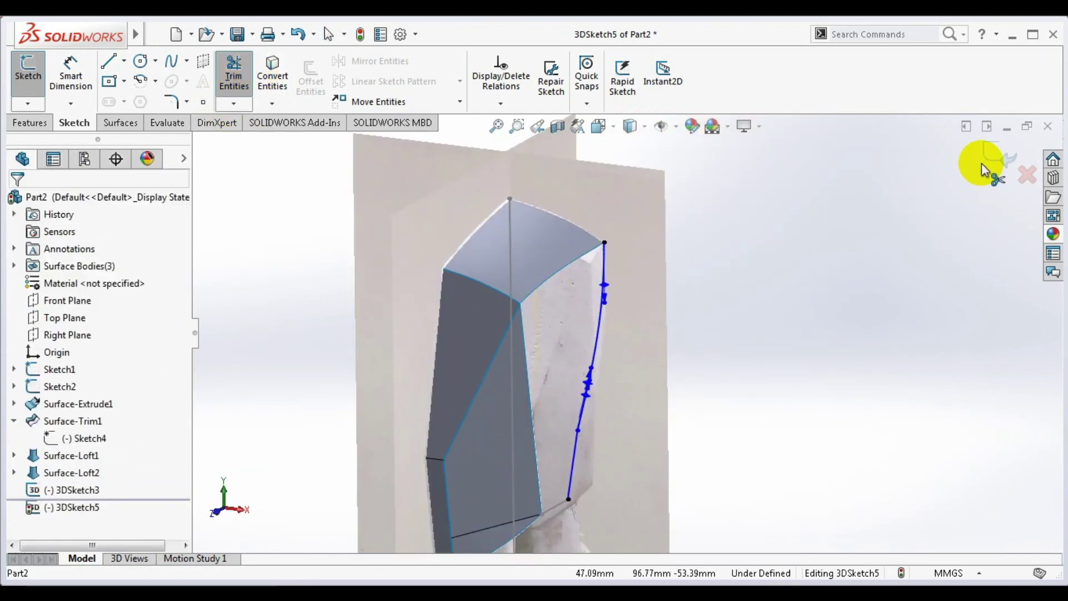
pyautogui.click(981, 162)
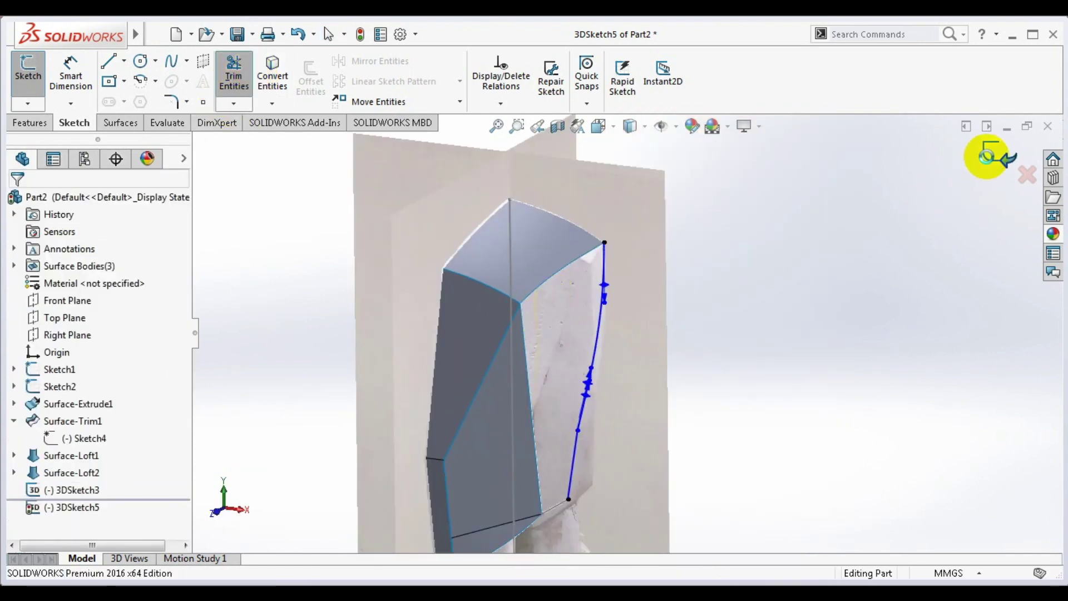
pyautogui.moveTo(846, 245)
pyautogui.mouseDown(button='middle')
pyautogui.moveTo(834, 238)
pyautogui.moveTo(612, 280)
pyautogui.mouseUp(button='middle')
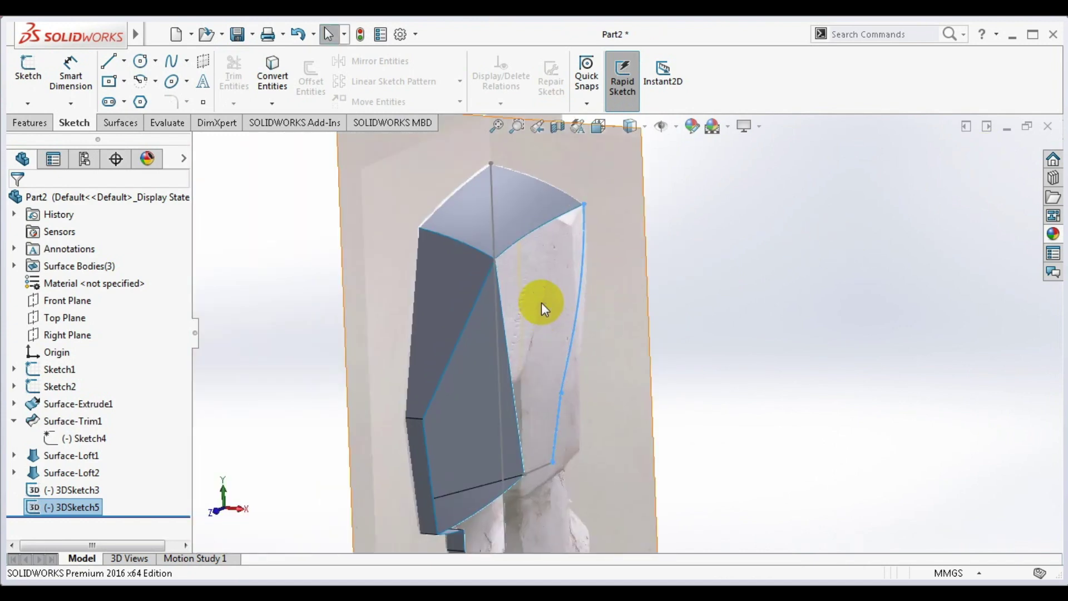
# - In a new 3D sketch, draw a spline from the right-side curve to the upper inner corner
pyautogui.scroll(-3, 541, 301)
pyautogui.click(27, 103)
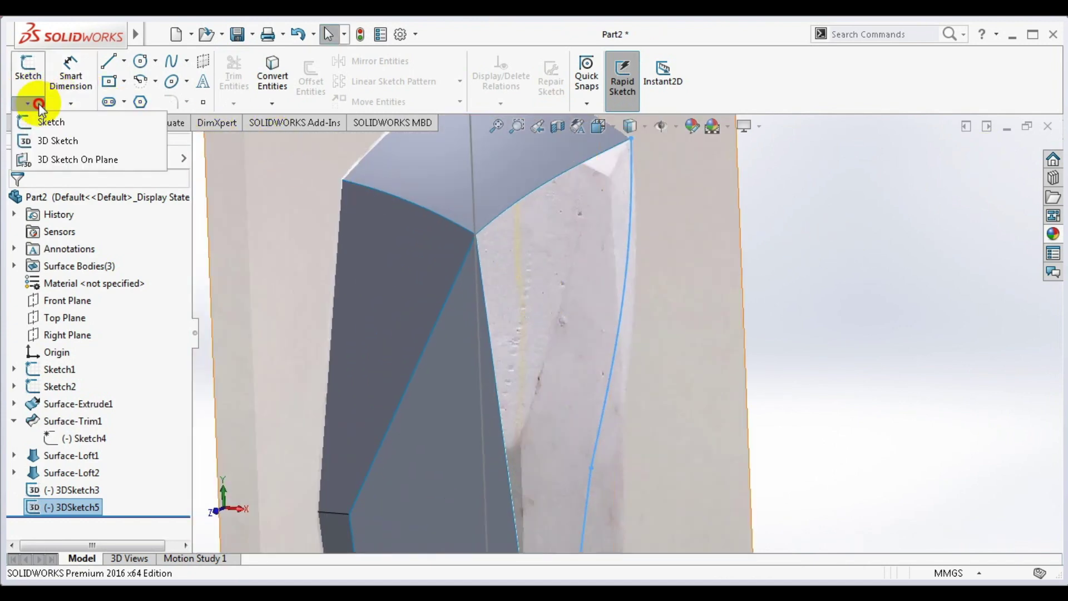
pyautogui.click(131, 143)
pyautogui.click(28, 104)
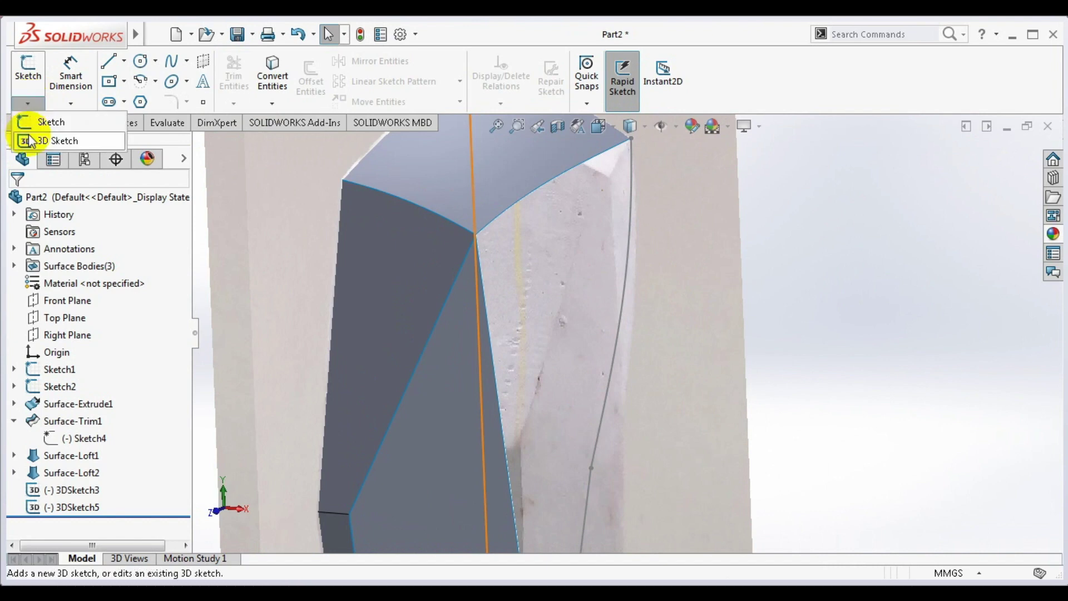
pyautogui.click(33, 138)
pyautogui.click(172, 60)
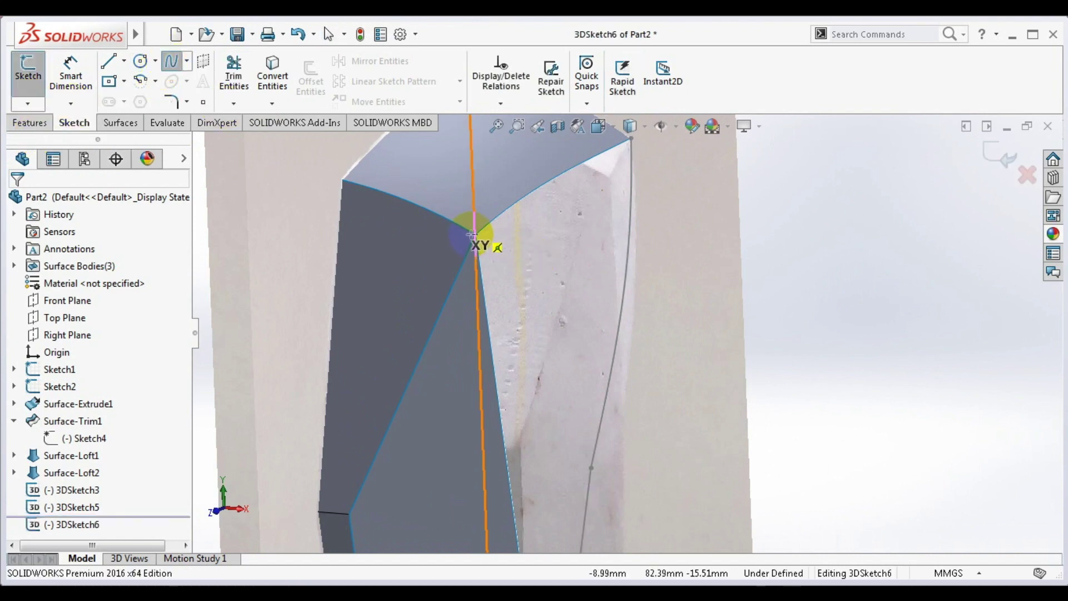
pyautogui.click(589, 467)
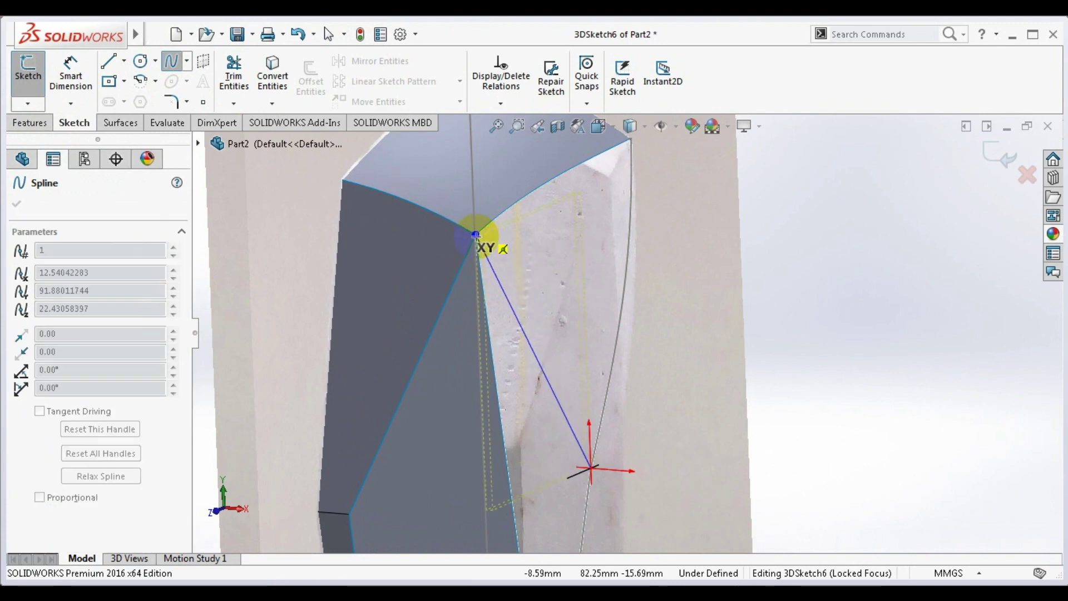
pyautogui.doubleClick(477, 234)
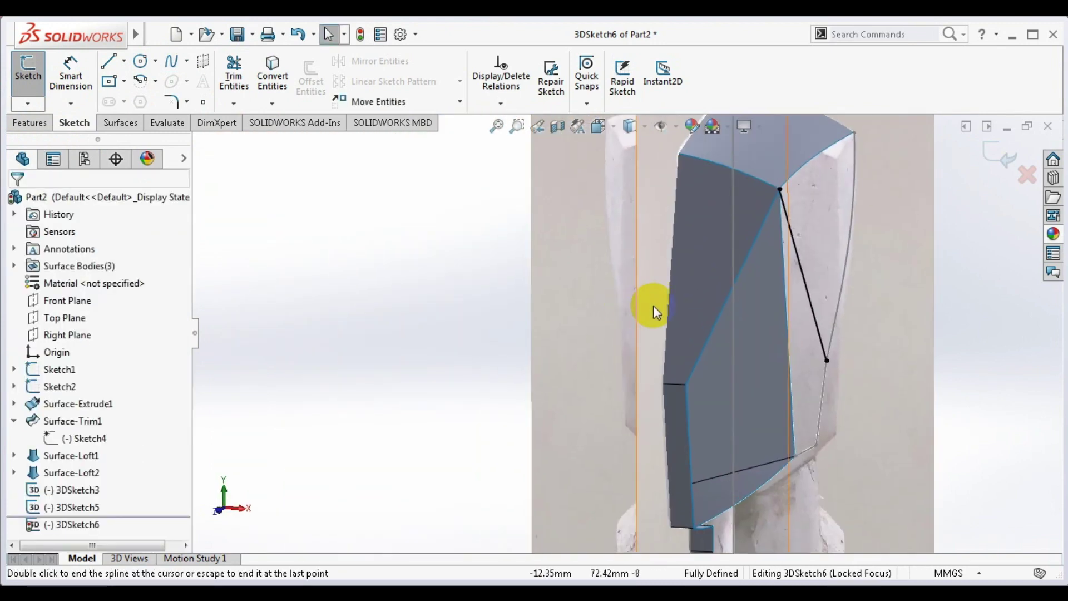
# - Bend the spline into a gentle curve and exit the sketch
pyautogui.click(806, 281)
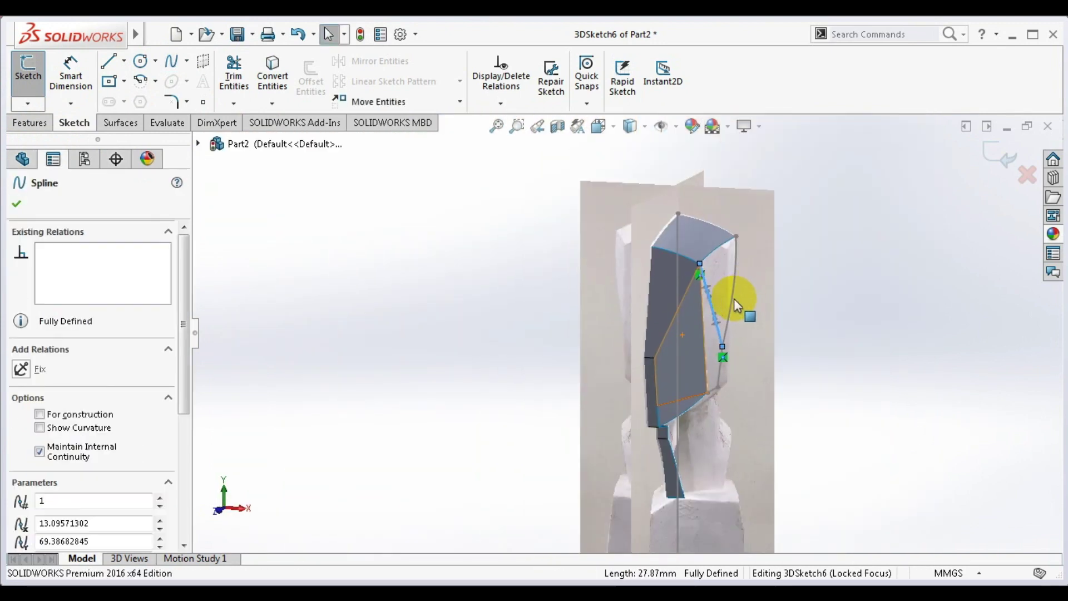
pyautogui.moveTo(733, 298)
pyautogui.mouseDown(button='middle')
pyautogui.moveTo(760, 280)
pyautogui.moveTo(775, 291)
pyautogui.moveTo(645, 300)
pyautogui.mouseUp(button='middle')
pyautogui.scroll(-5, 741, 282)
pyautogui.moveTo(626, 350); pyautogui.dragTo(643, 449)
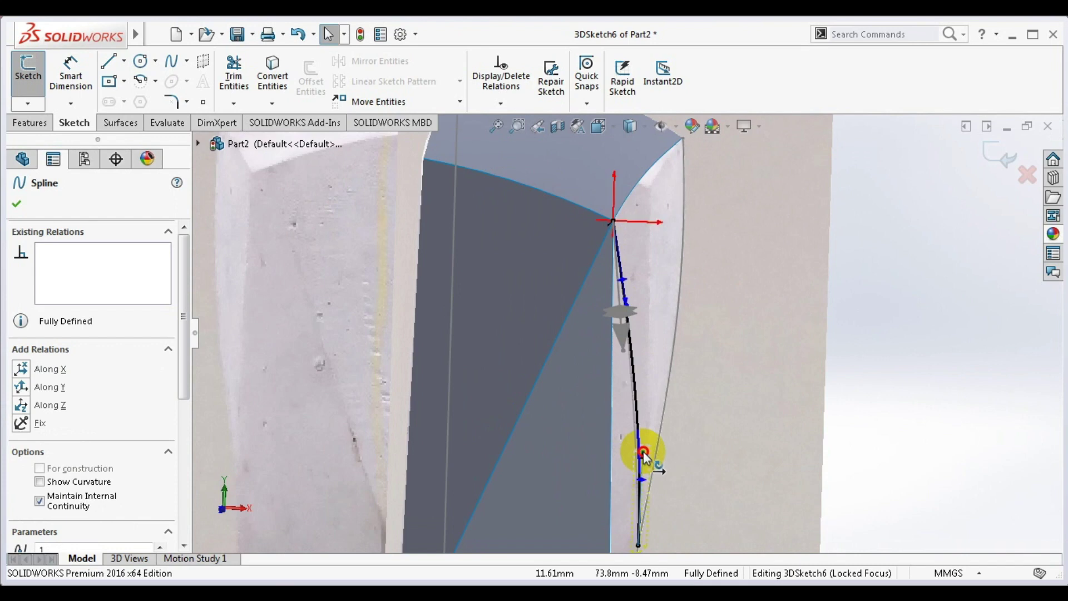
pyautogui.click(995, 156)
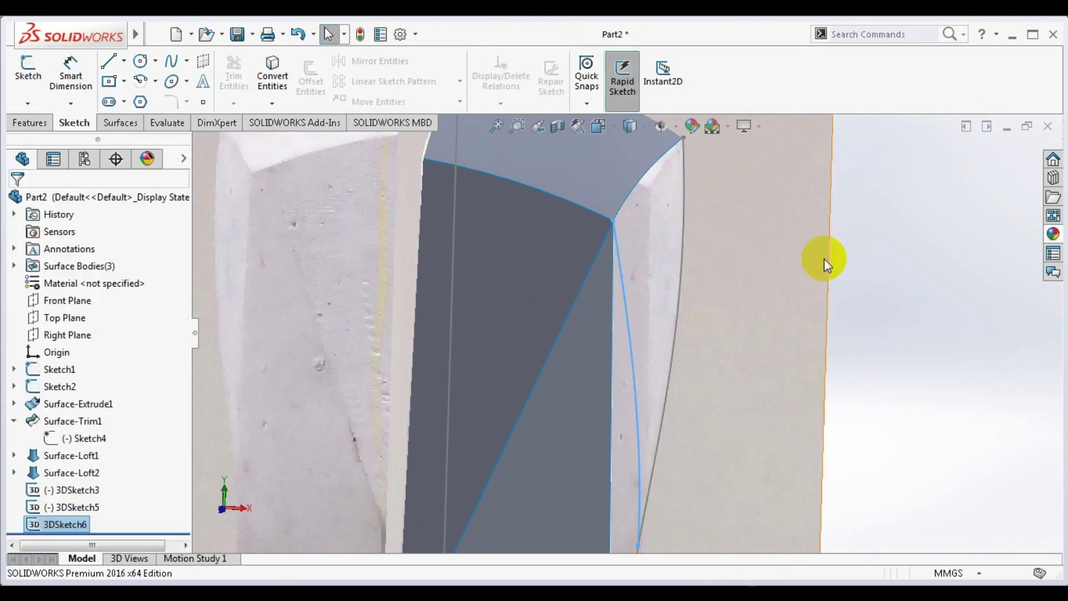
# - Adjust a point on the diagonal spline from the front view and exit again
pyautogui.scroll(3, 773, 283)
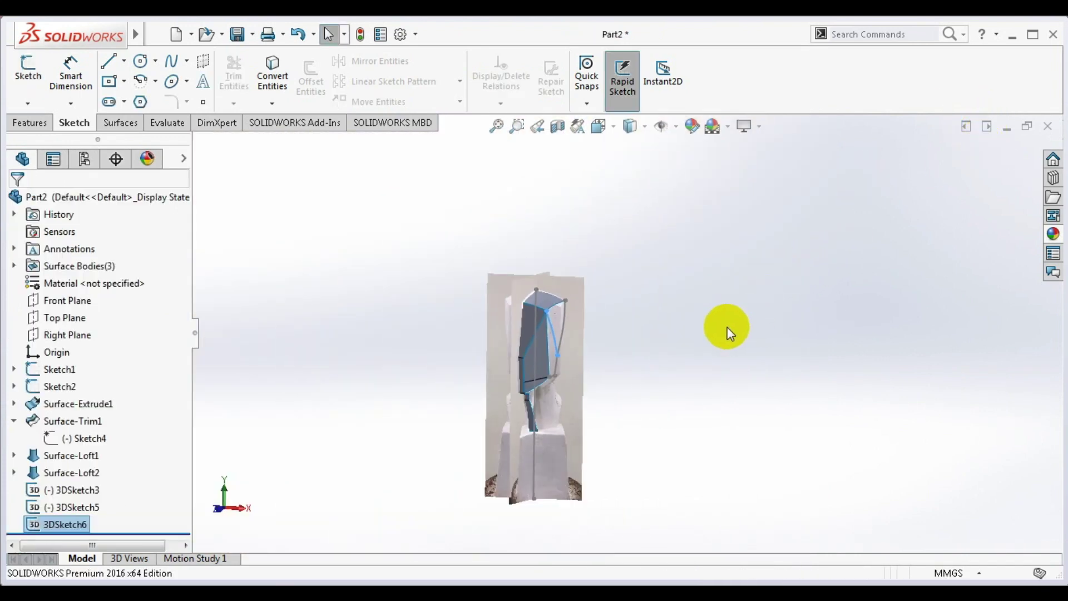
pyautogui.moveTo(727, 327); pyautogui.dragTo(754, 316, button='middle')
pyautogui.scroll(-5, 683, 318)
pyautogui.scroll(-3, 651, 315)
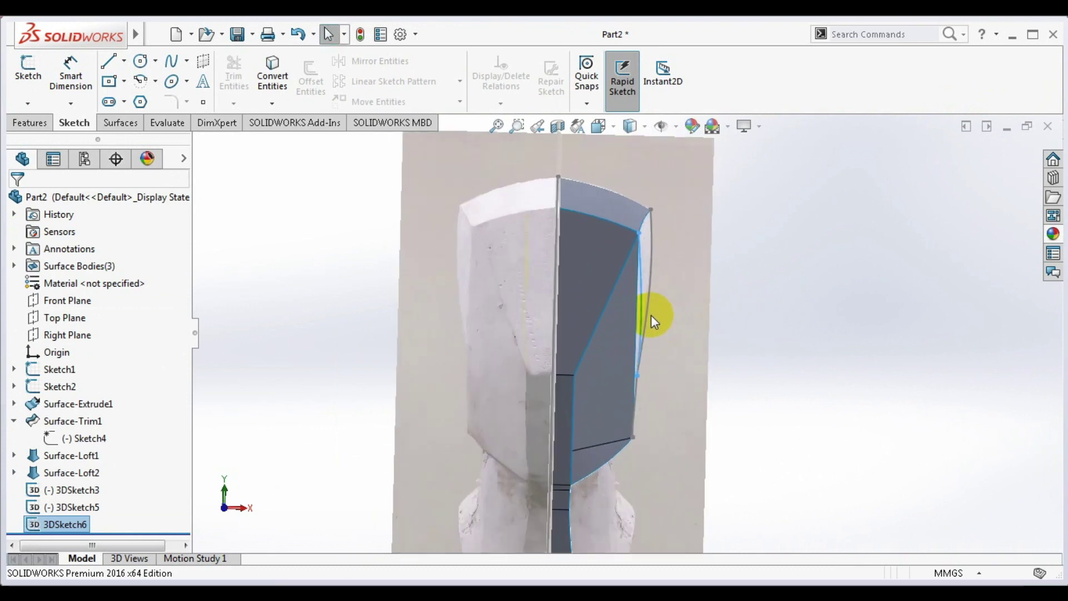
pyautogui.scroll(-1, 643, 315)
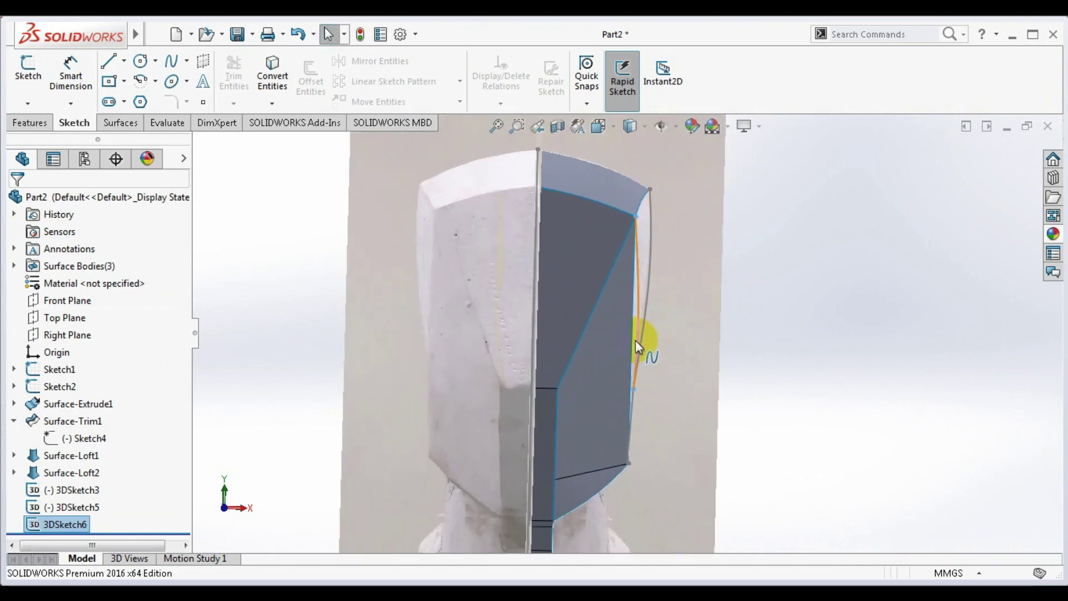
pyautogui.click(635, 339)
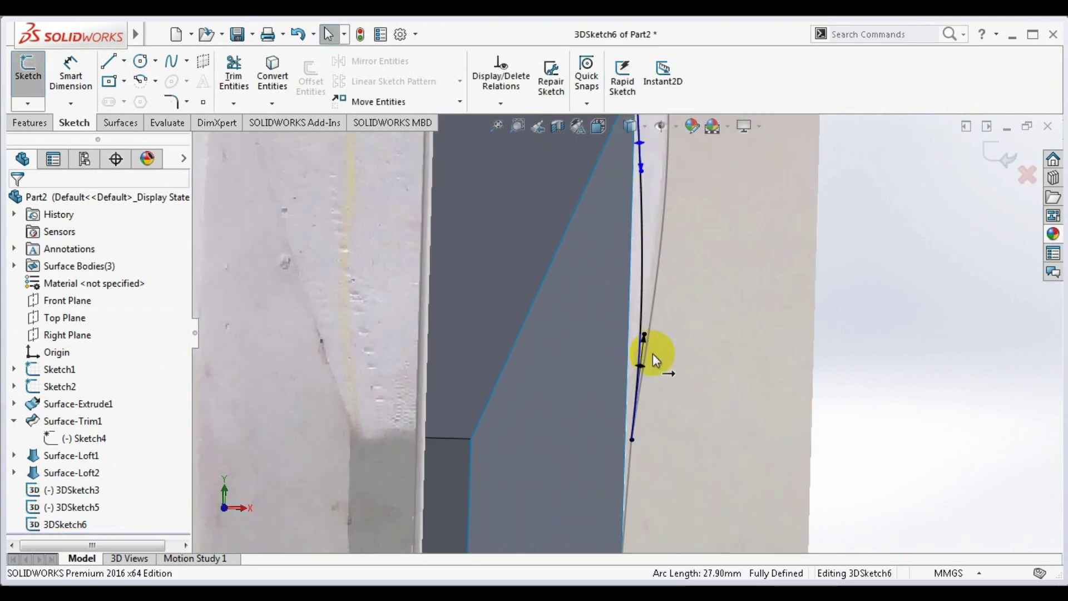
pyautogui.click(645, 335)
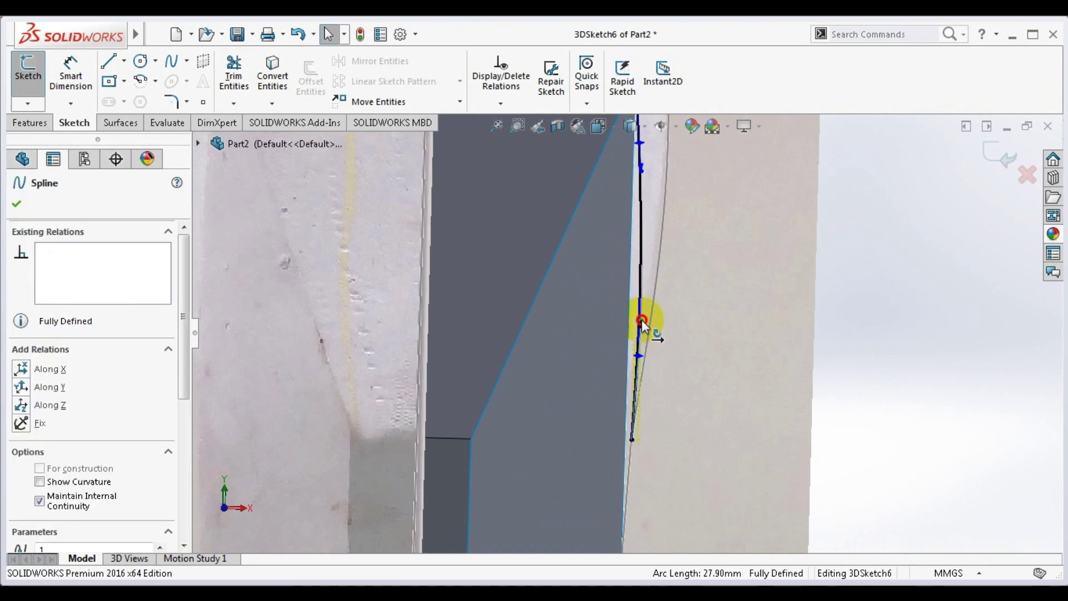
pyautogui.click(996, 155)
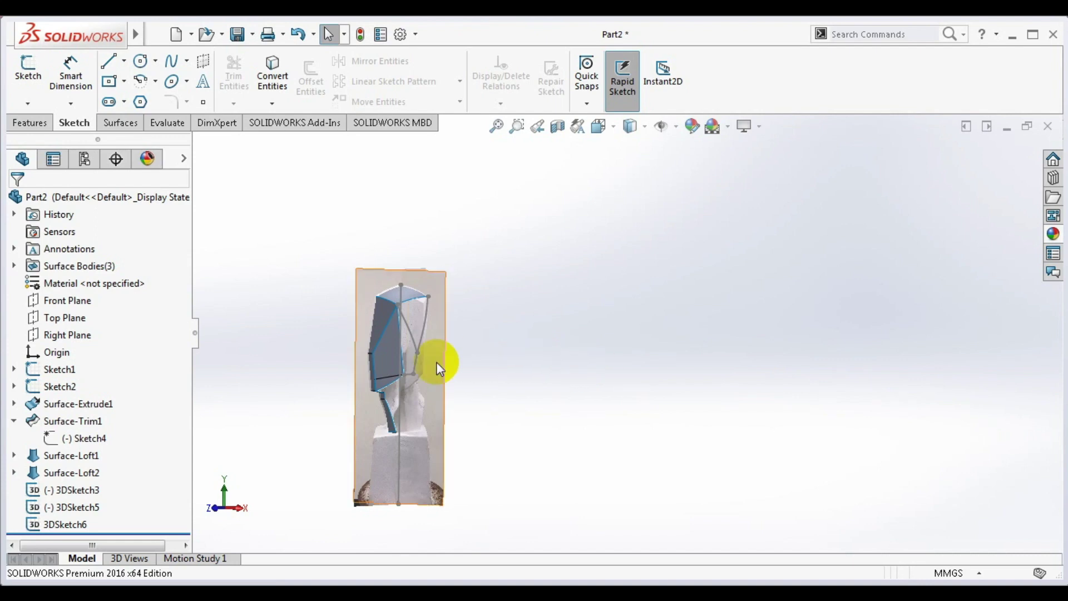
pyautogui.scroll(-5, 436, 361)
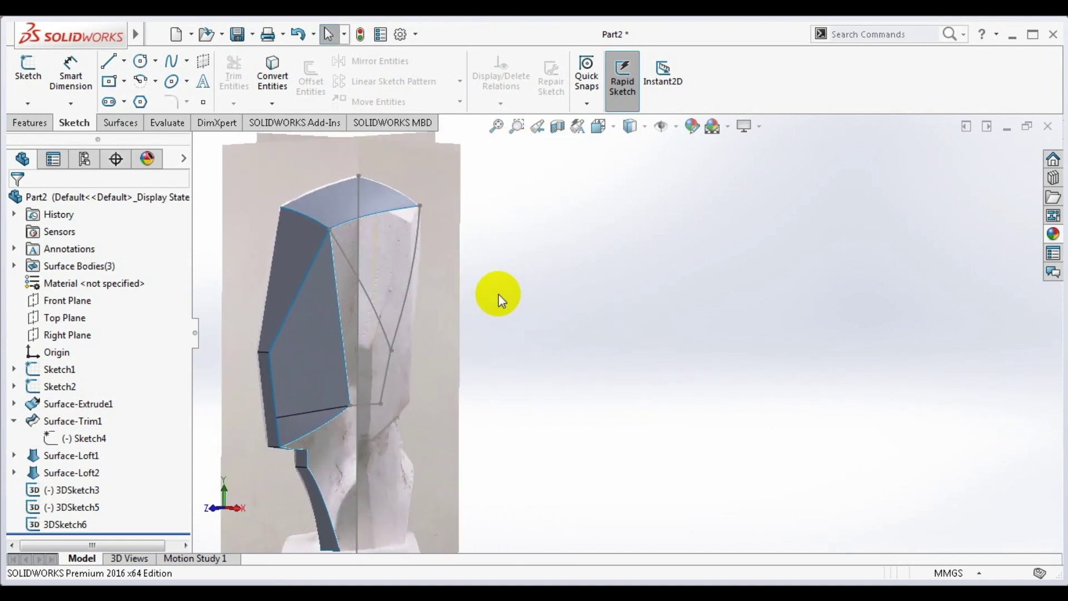
# - Loft a surface between the top edge and 3DSketch6, guided by 3DSketch5
pyautogui.click(264, 266)
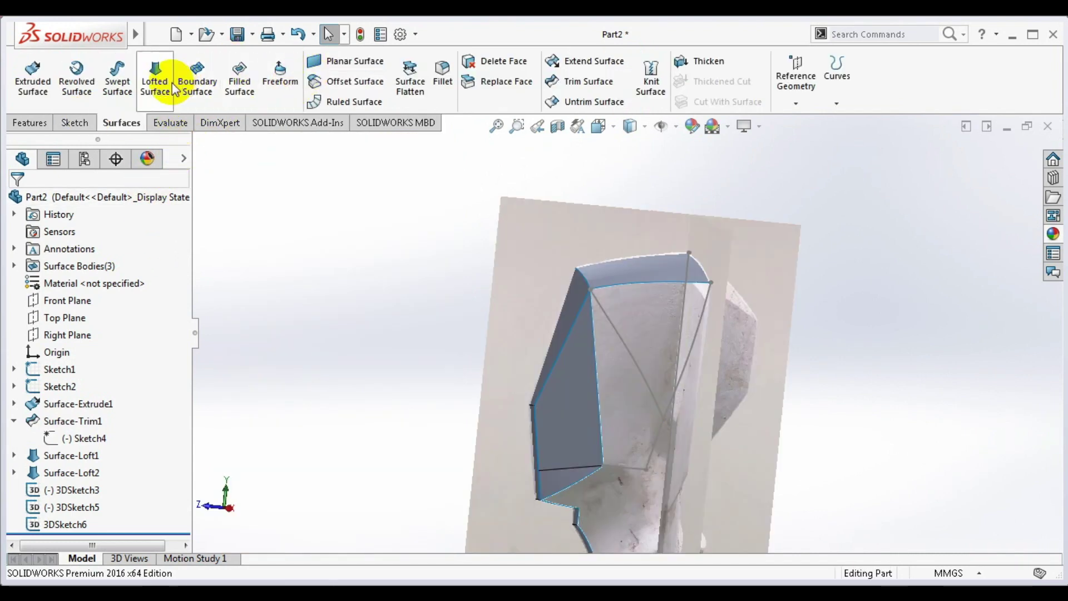
pyautogui.click(155, 84)
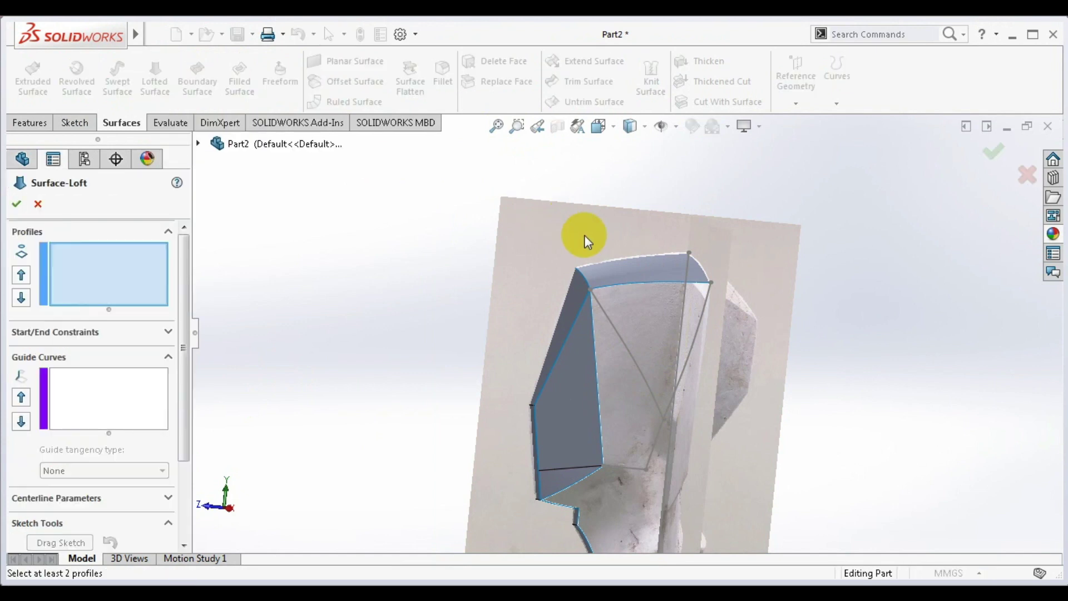
pyautogui.click(635, 284)
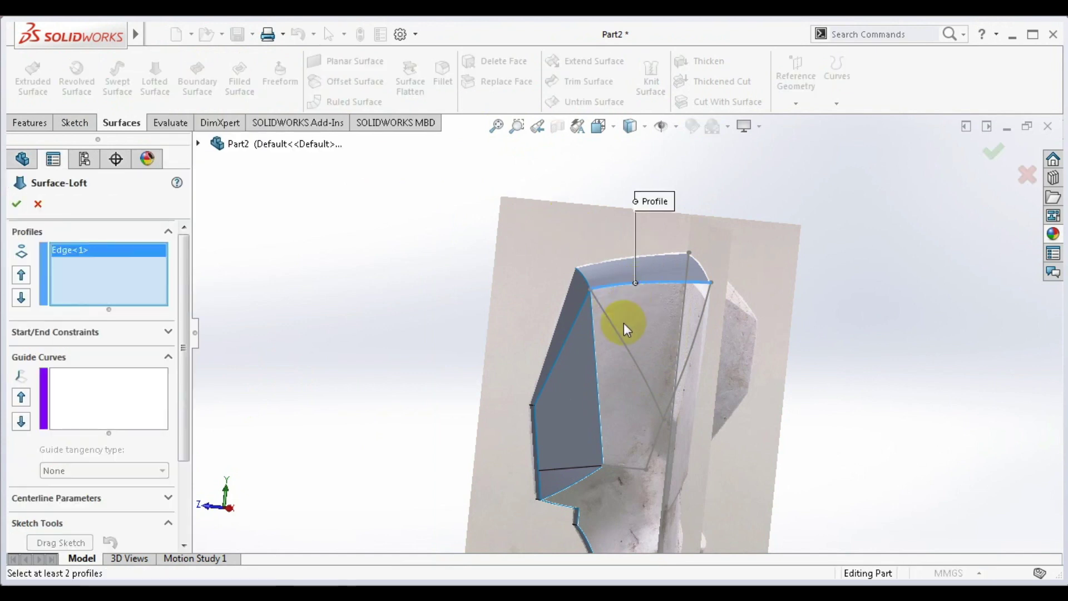
pyautogui.click(619, 336)
pyautogui.click(112, 376)
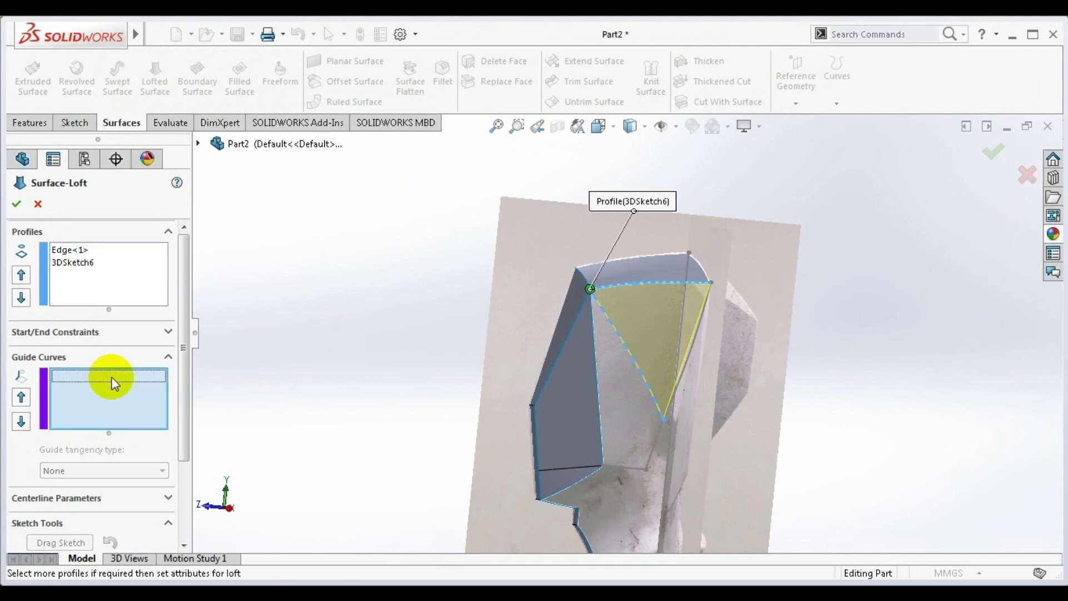
pyautogui.click(694, 349)
pyautogui.press('Return')
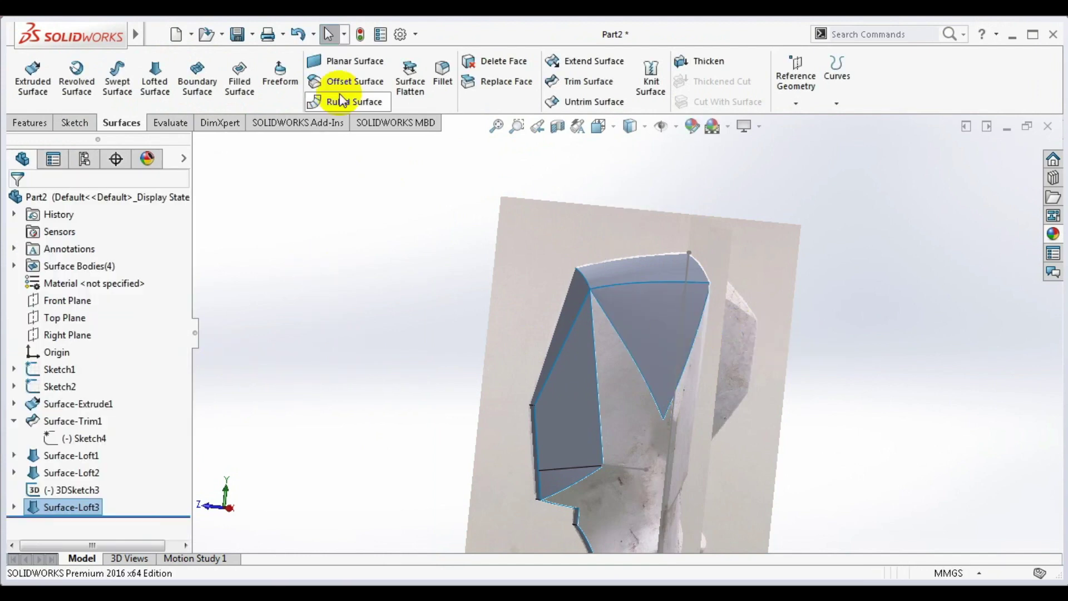
# - Start another lofted surface, picking profiles and then deleting the wrong selections
pyautogui.click(158, 78)
pyautogui.click(645, 348)
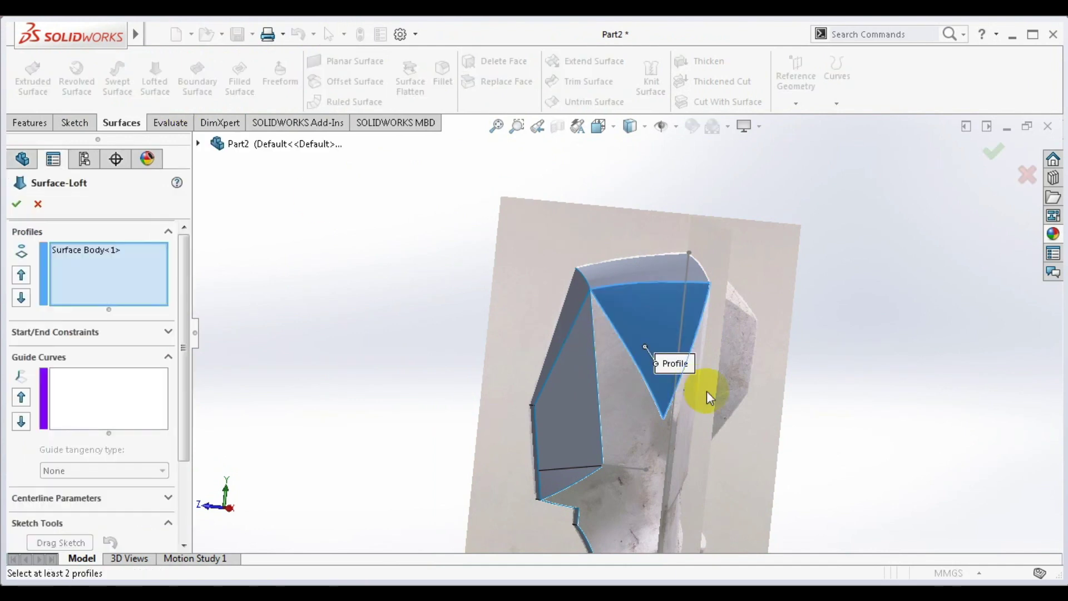
pyautogui.click(597, 390)
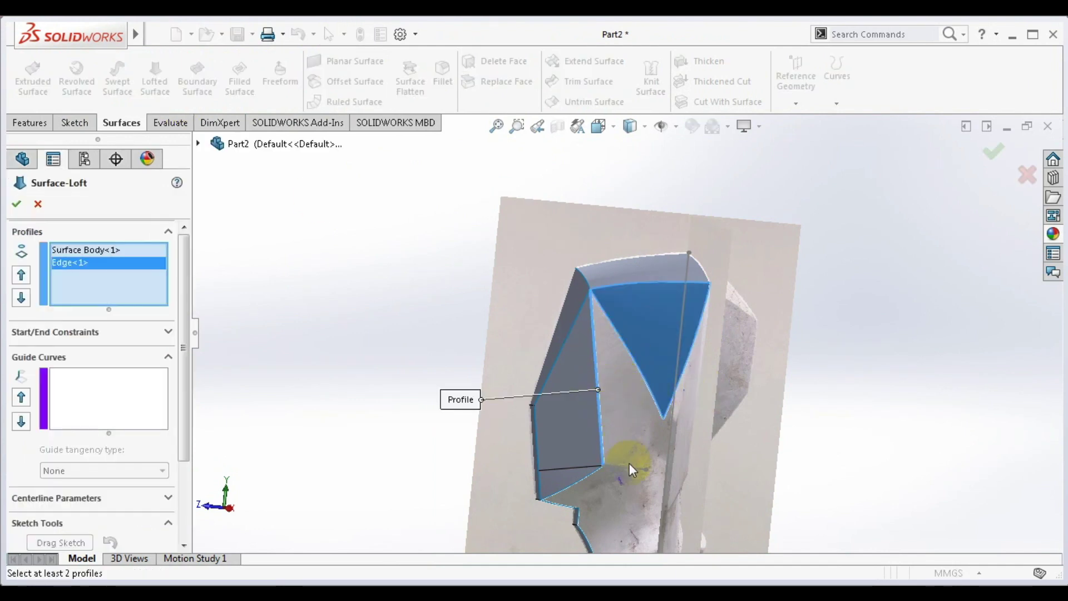
pyautogui.click(630, 465)
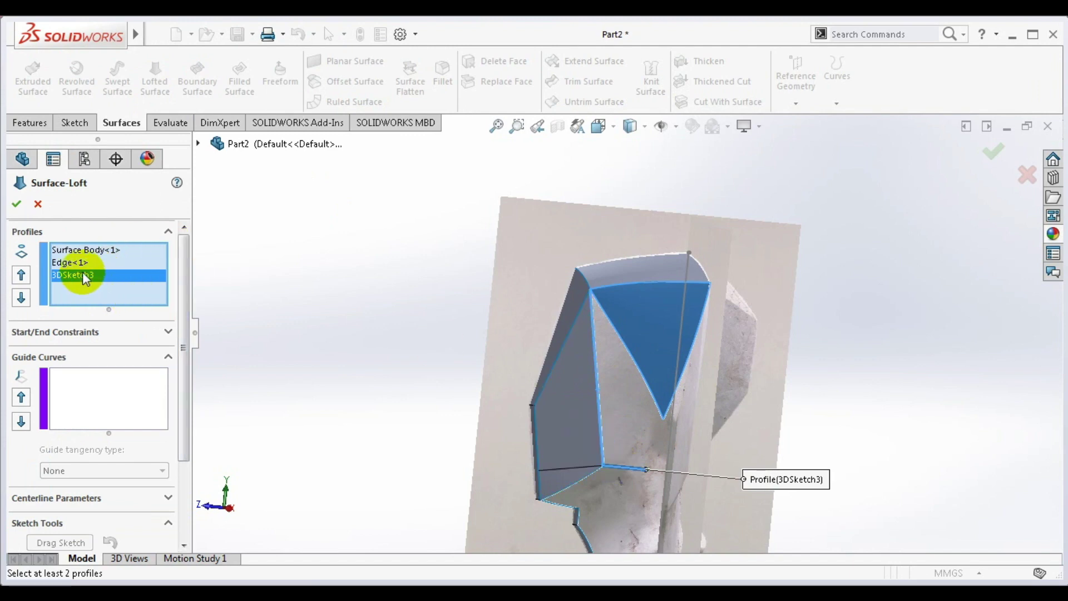
pyautogui.press('Delete')
pyautogui.click(78, 253)
pyautogui.press('Delete')
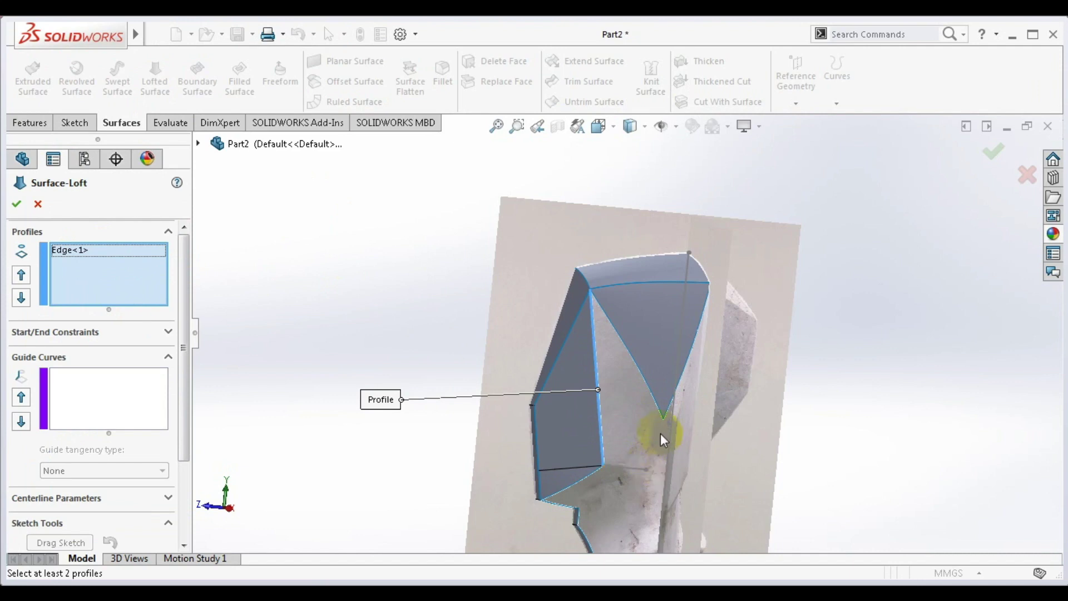
pyautogui.scroll(-2, 661, 436)
pyautogui.scroll(-2, 659, 432)
# - Cancel the pending loft and sketch 3DSketch7, a line from the triangle's tip to the gap's lower edge
pyautogui.press('Escape')
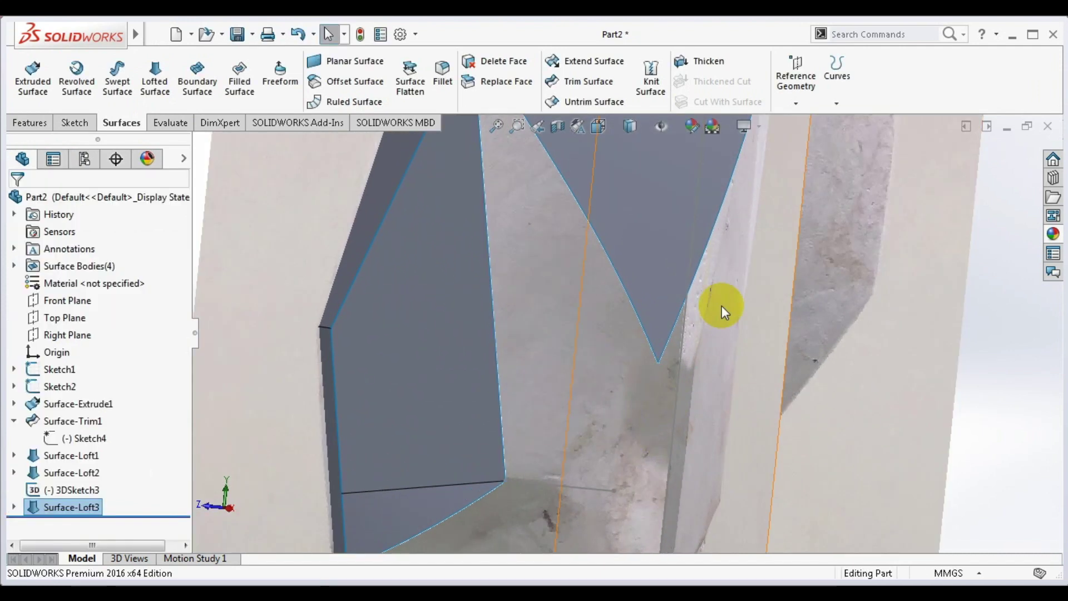
pyautogui.click(74, 123)
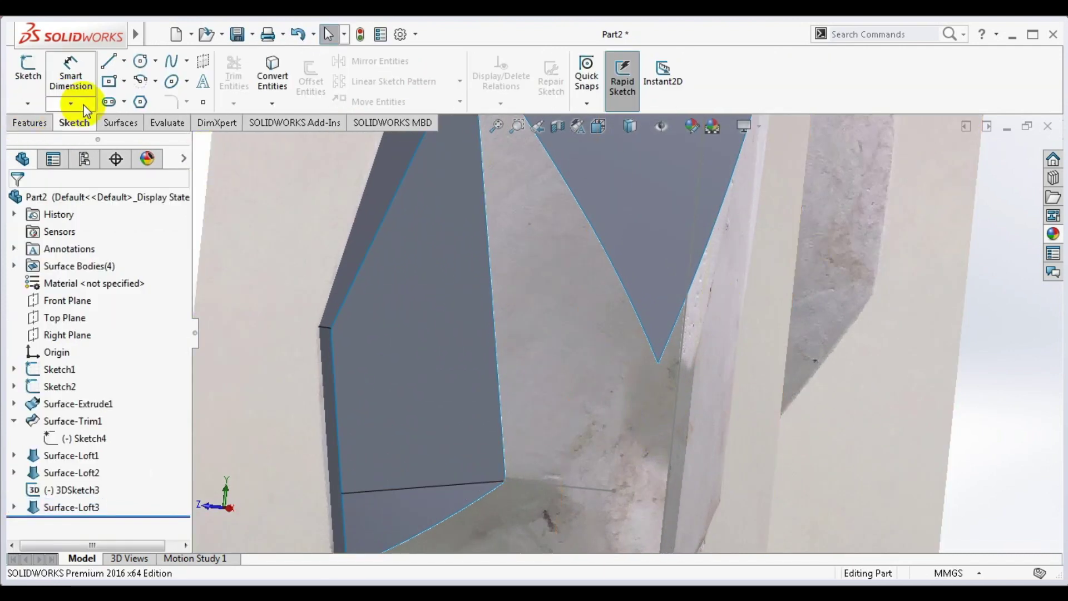
pyautogui.click(28, 104)
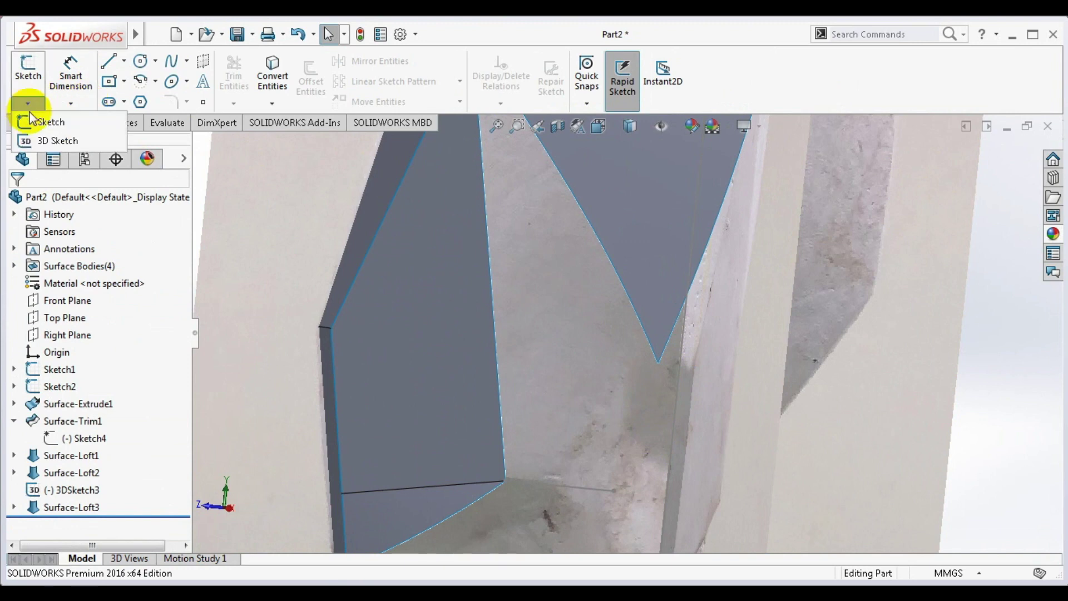
pyautogui.click(50, 139)
pyautogui.click(108, 62)
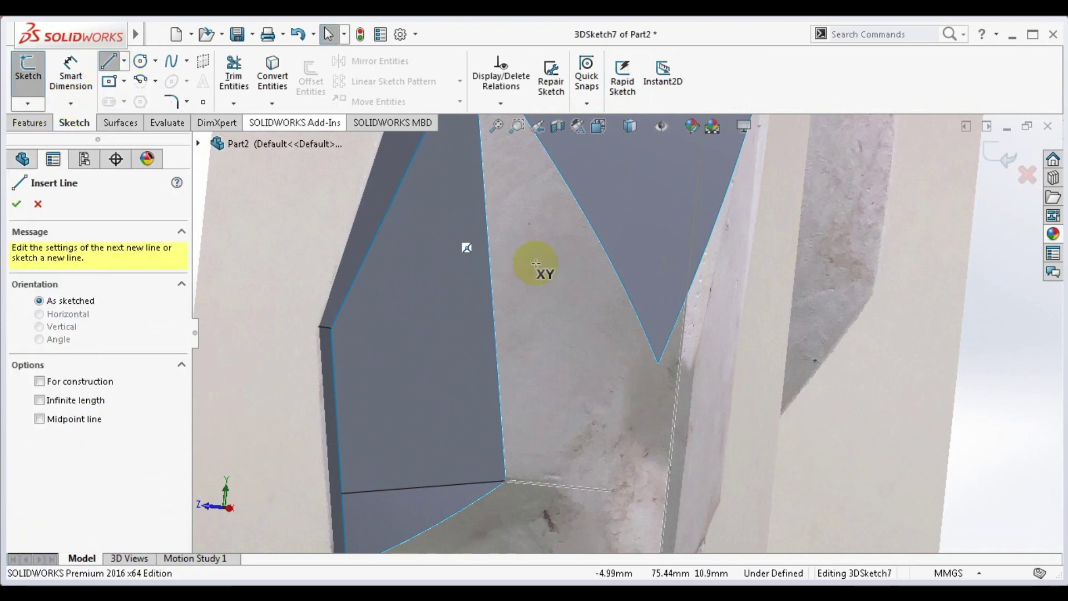
pyautogui.click(657, 363)
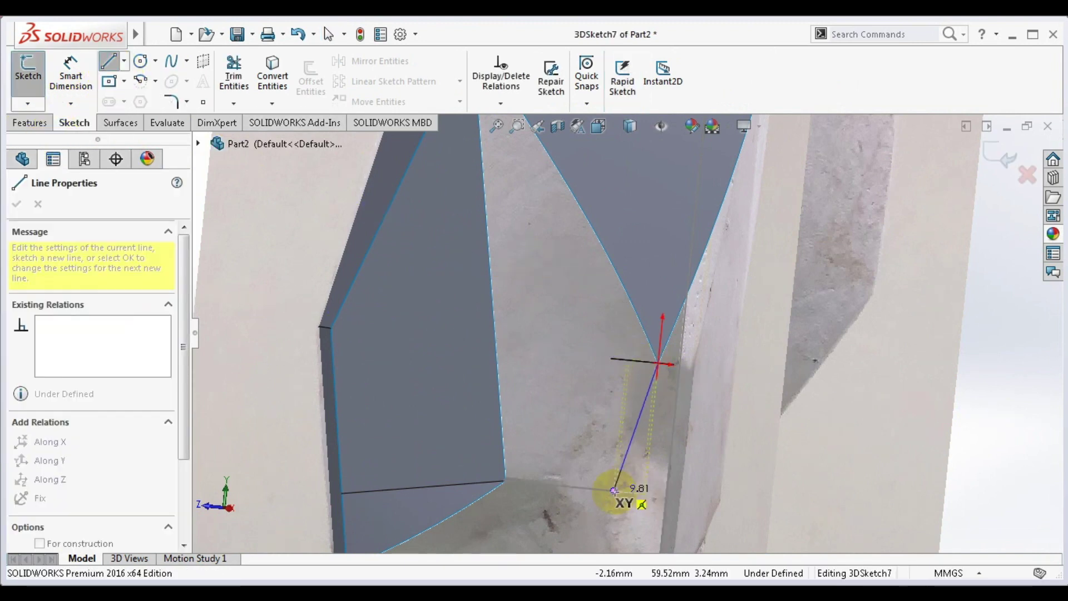
pyautogui.click(614, 490)
pyautogui.press('Escape')
pyautogui.scroll(3, 606, 389)
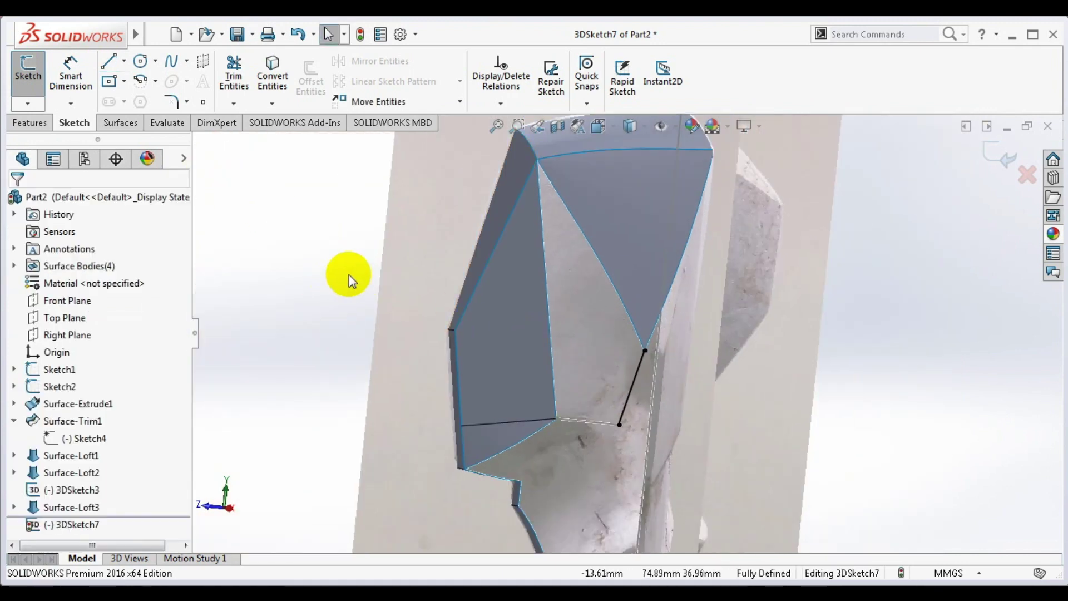
pyautogui.click(992, 157)
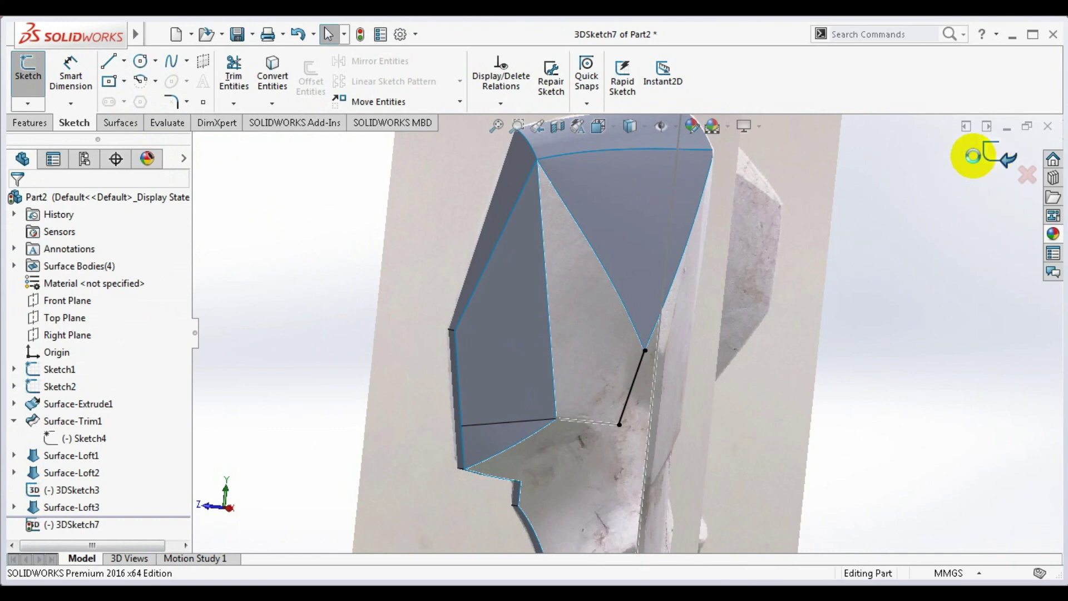
# - Loft Surface-Loft4 from 3DSketch7 to the left edge, guided by Edge<2> and 3DSketch3
pyautogui.click(30, 122)
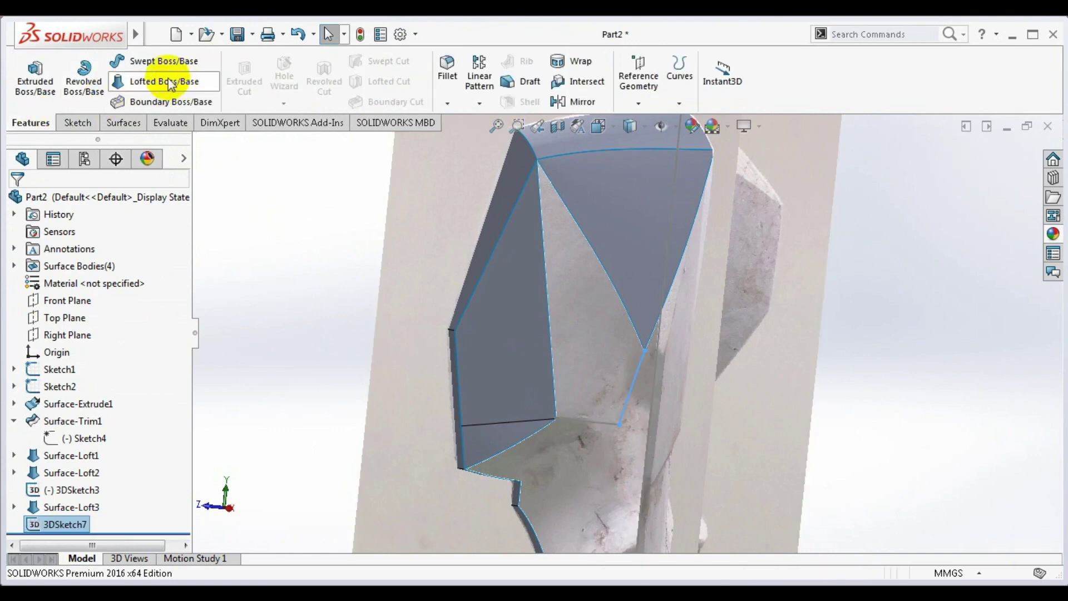
pyautogui.click(123, 123)
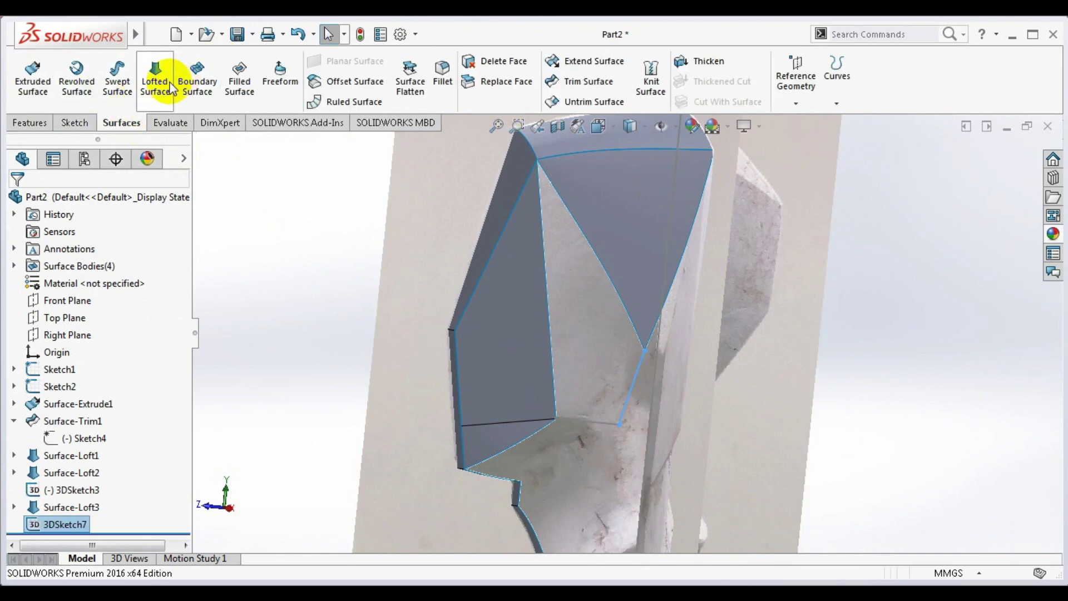
pyautogui.click(167, 83)
pyautogui.click(551, 330)
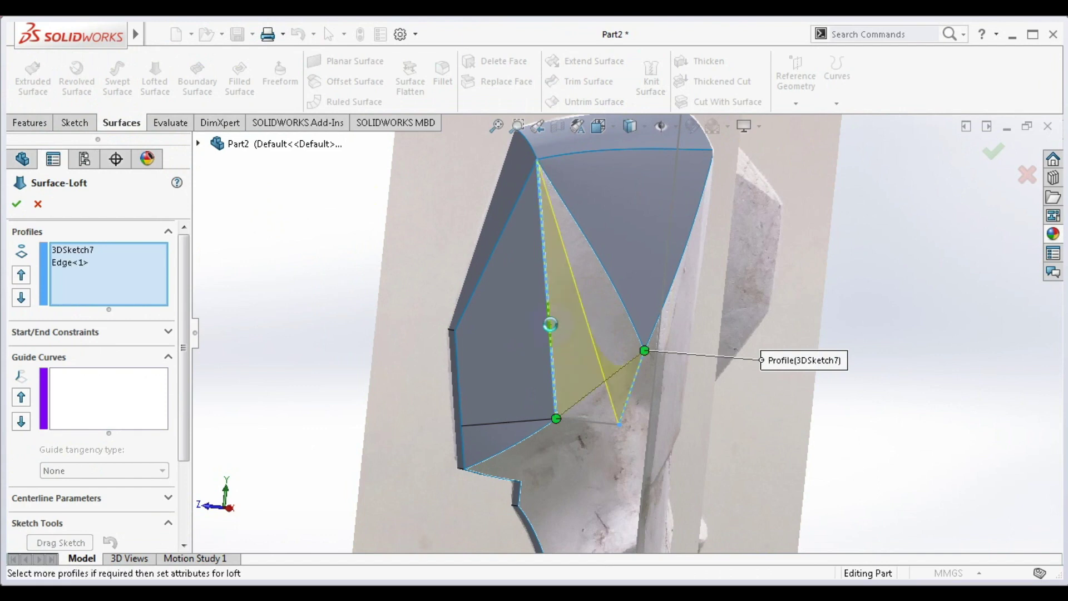
pyautogui.moveTo(643, 359); pyautogui.dragTo(619, 424)
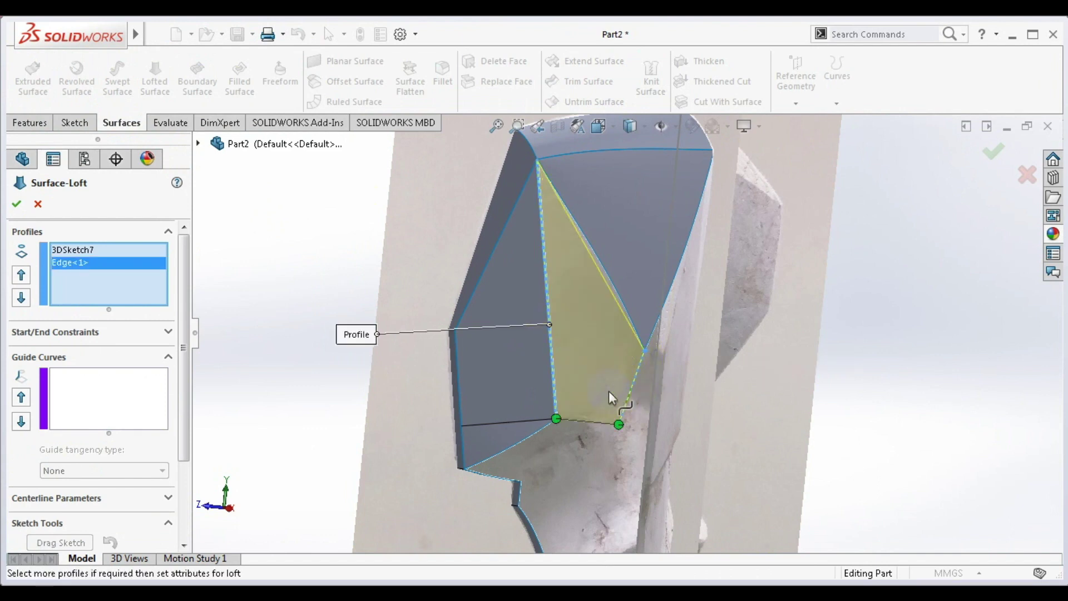
pyautogui.click(97, 371)
pyautogui.click(459, 242)
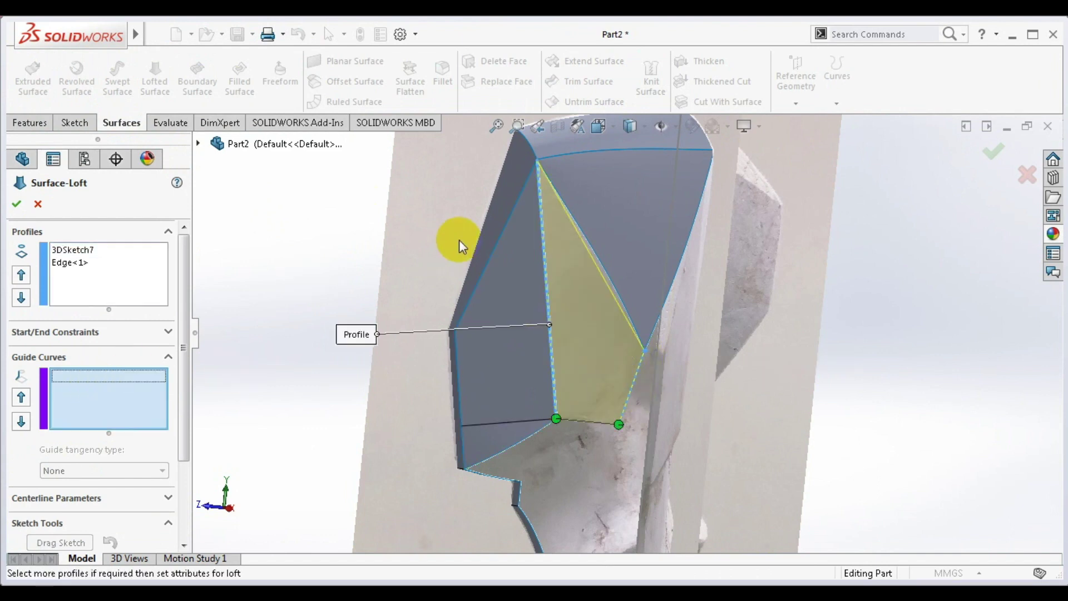
pyautogui.click(602, 257)
pyautogui.click(596, 421)
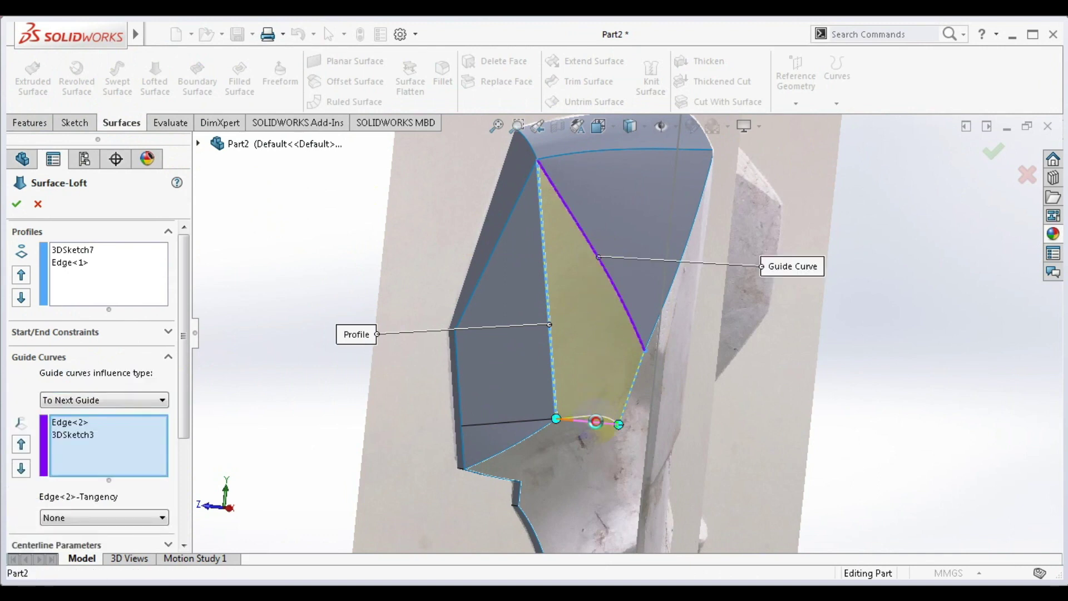
pyautogui.press('Return')
pyautogui.moveTo(628, 368)
pyautogui.mouseDown(button='middle')
pyautogui.moveTo(648, 238)
pyautogui.moveTo(624, 326)
pyautogui.moveTo(572, 400)
pyautogui.moveTo(532, 307)
pyautogui.moveTo(660, 350)
pyautogui.moveTo(674, 322)
pyautogui.moveTo(573, 367)
pyautogui.moveTo(620, 385)
pyautogui.moveTo(611, 394)
pyautogui.moveTo(619, 512)
pyautogui.moveTo(656, 424)
pyautogui.moveTo(638, 374)
pyautogui.moveTo(650, 363)
pyautogui.moveTo(648, 460)
pyautogui.moveTo(653, 362)
pyautogui.moveTo(640, 340)
pyautogui.mouseUp(button='middle')
pyautogui.scroll(3, 572, 367)
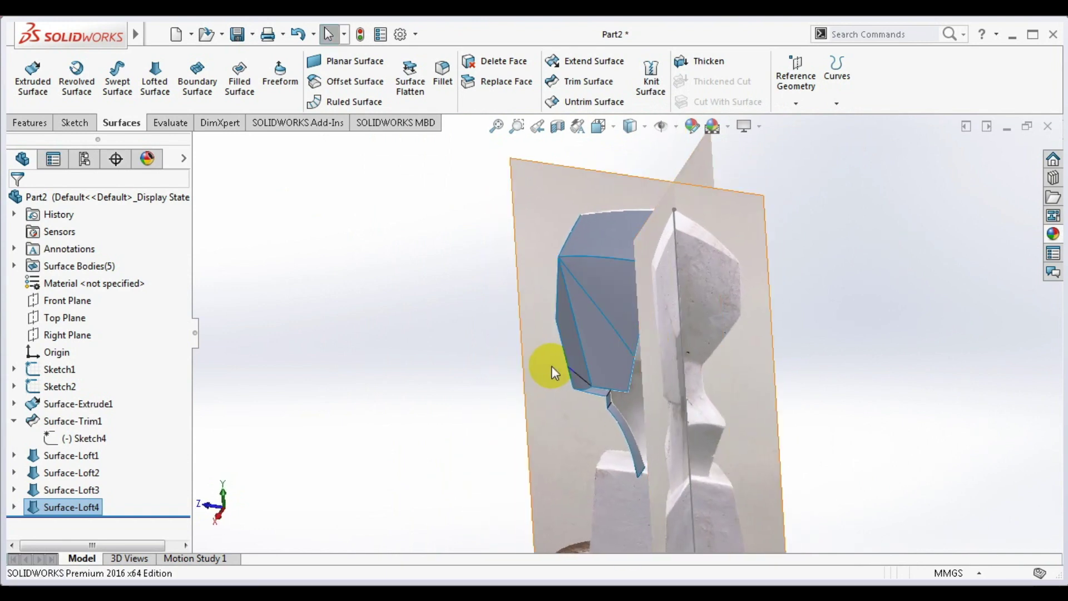
# - Start a sketch on the Right Plane and view it Normal To
pyautogui.click(75, 121)
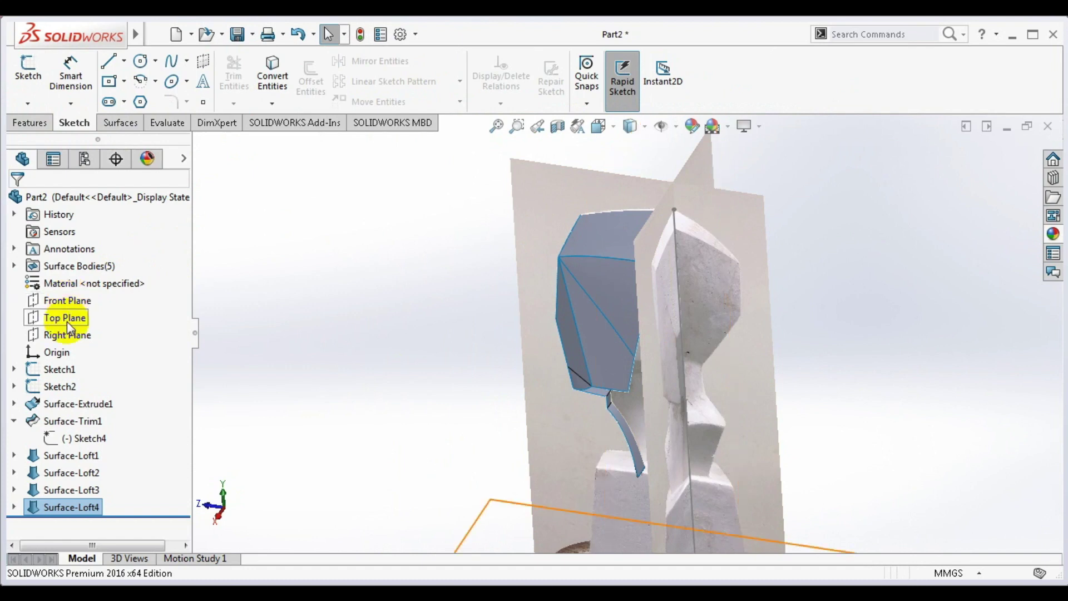
pyautogui.rightClick(69, 338)
pyautogui.click(79, 299)
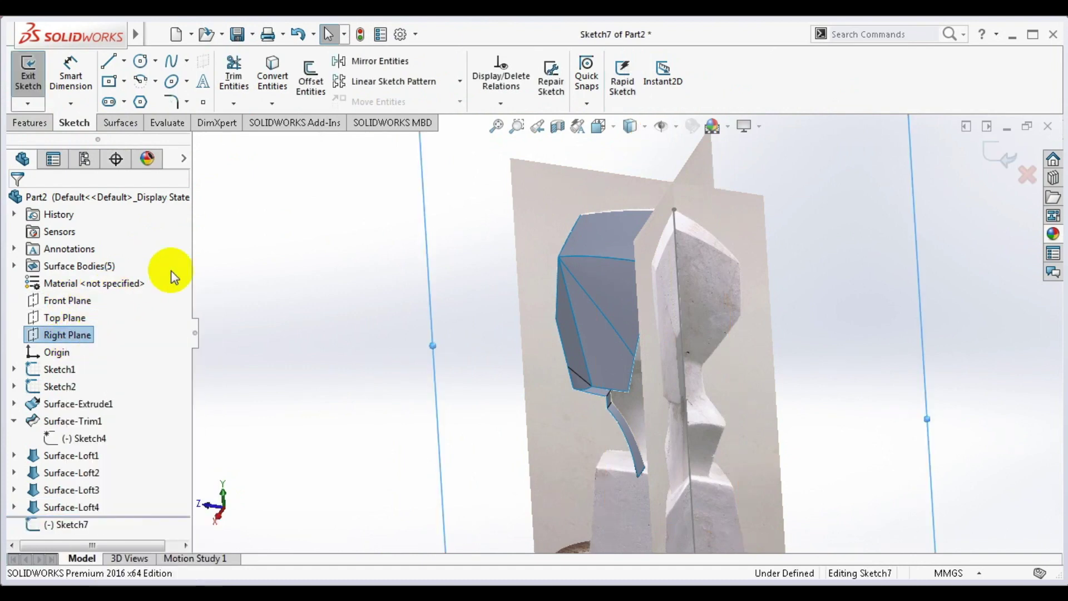
pyautogui.press('space')
pyautogui.click(356, 484)
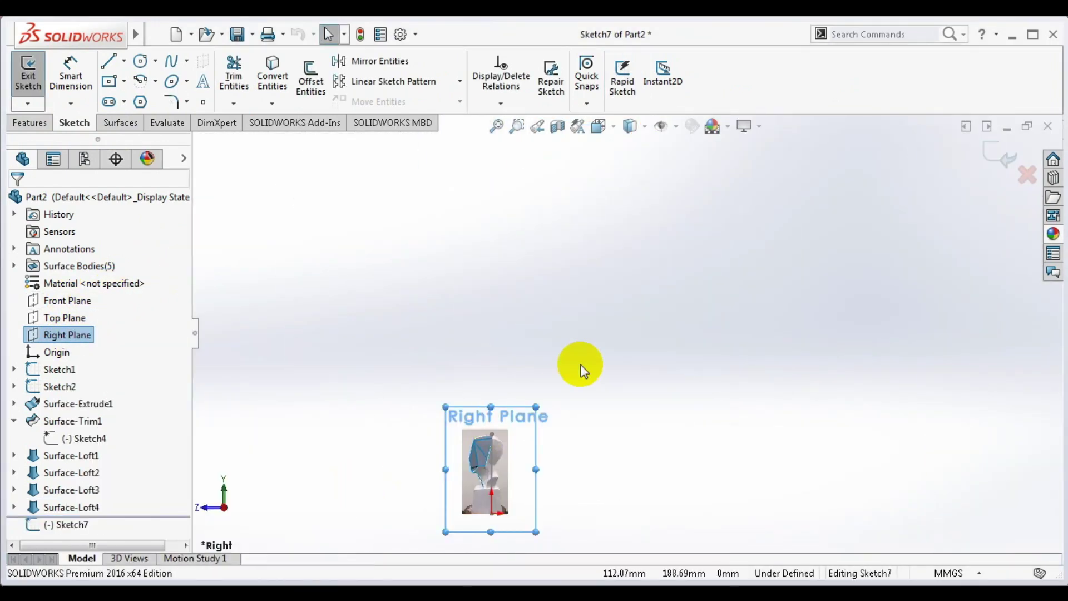
pyautogui.scroll(-3, 523, 433)
pyautogui.scroll(-3, 555, 417)
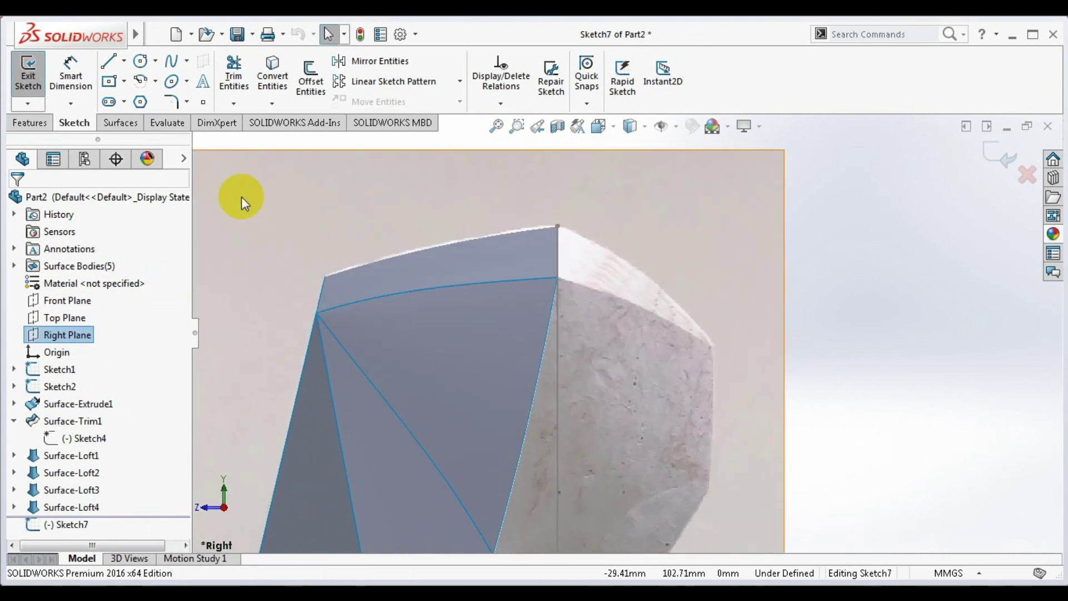
# - Draw a spline from the head's top vertex to its outer side, curved along the rounded top
pyautogui.click(177, 68)
pyautogui.click(557, 226)
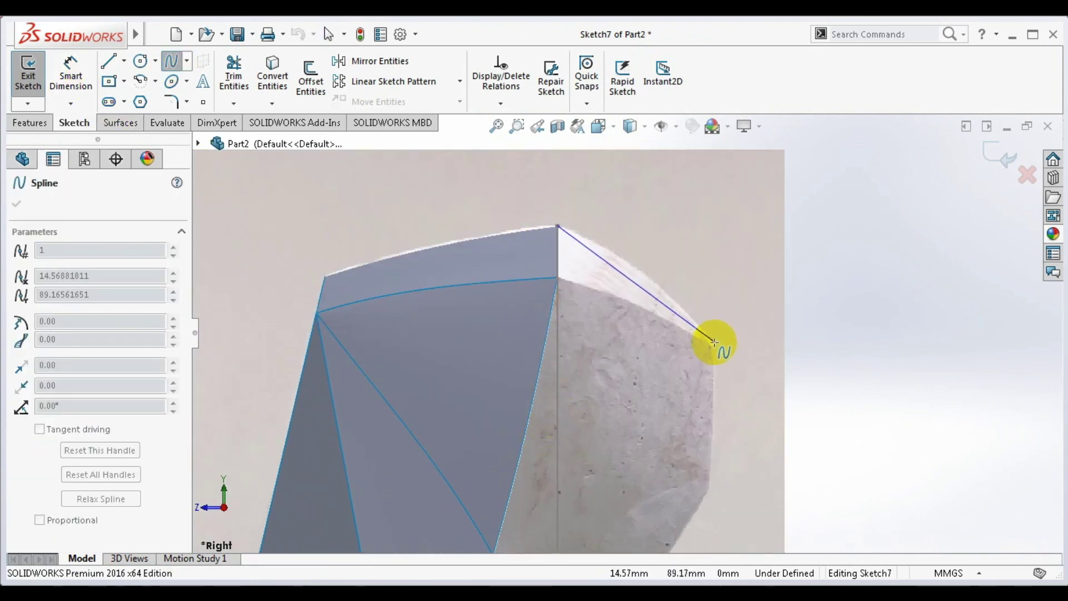
pyautogui.doubleClick(713, 341)
pyautogui.scroll(-3, 713, 334)
pyautogui.click(542, 235)
pyautogui.moveTo(541, 235); pyautogui.dragTo(538, 181)
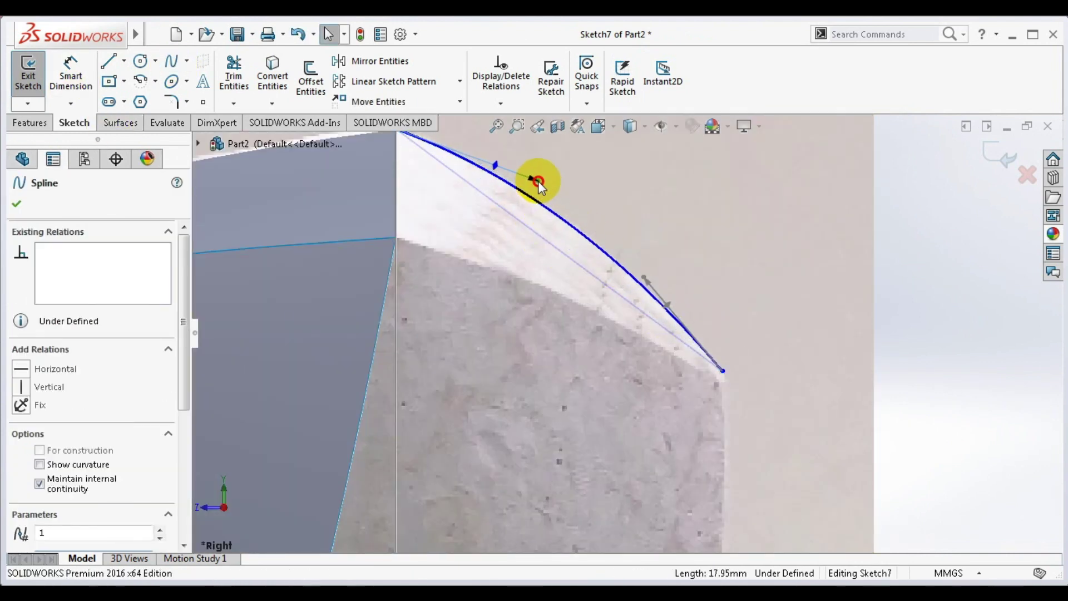
pyautogui.scroll(5, 642, 278)
pyautogui.hotkey('ctrl', 'b')
pyautogui.moveTo(632, 306)
pyautogui.mouseDown(button='middle')
pyautogui.moveTo(515, 285)
pyautogui.moveTo(596, 369)
pyautogui.moveTo(643, 341)
pyautogui.mouseUp(button='middle')
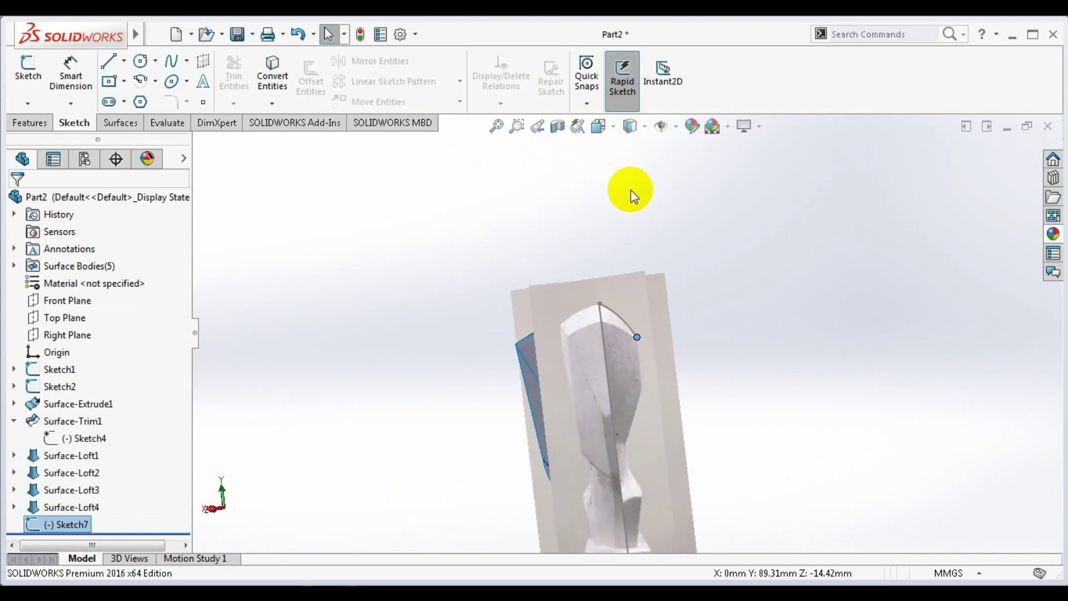
# - Create Plane1 through the Sketch7 end point, parallel to the Front Plane
pyautogui.click(23, 121)
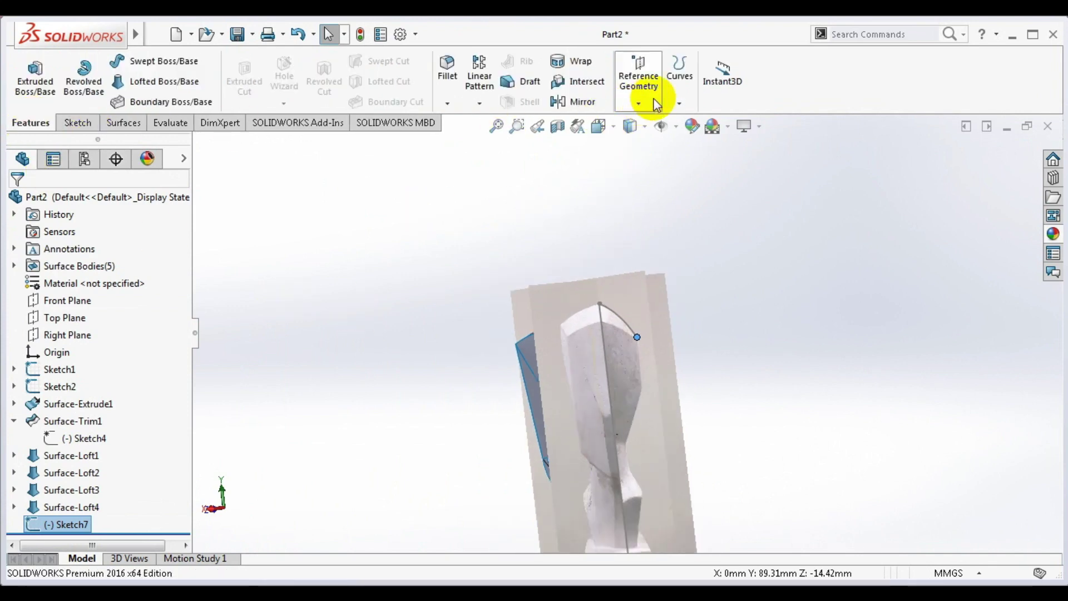
pyautogui.click(638, 103)
pyautogui.click(651, 121)
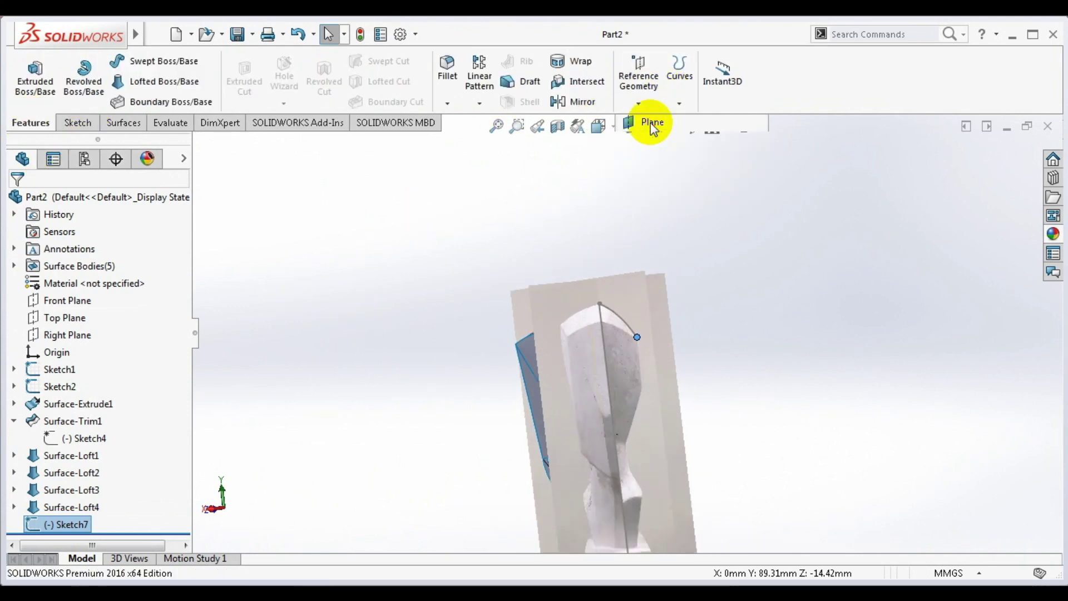
pyautogui.moveTo(482, 278); pyautogui.dragTo(511, 322, button='middle')
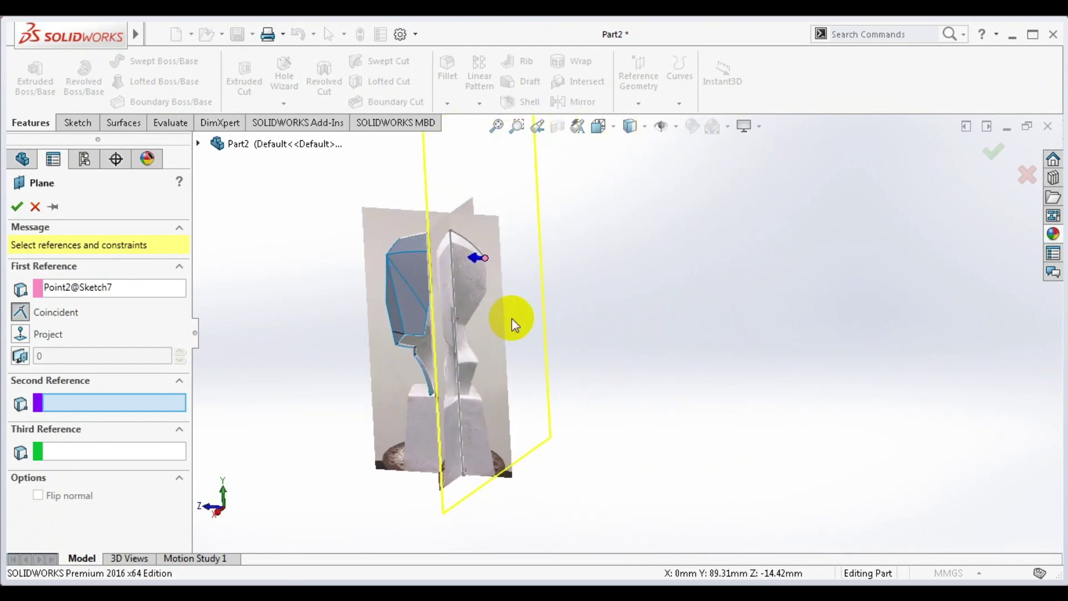
pyautogui.click(195, 143)
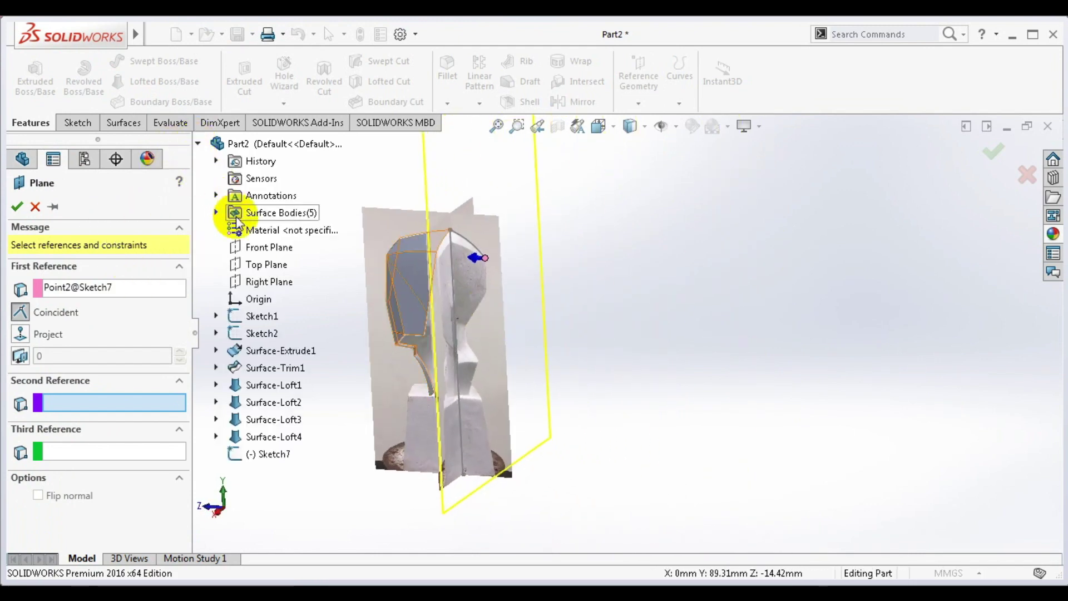
pyautogui.click(248, 250)
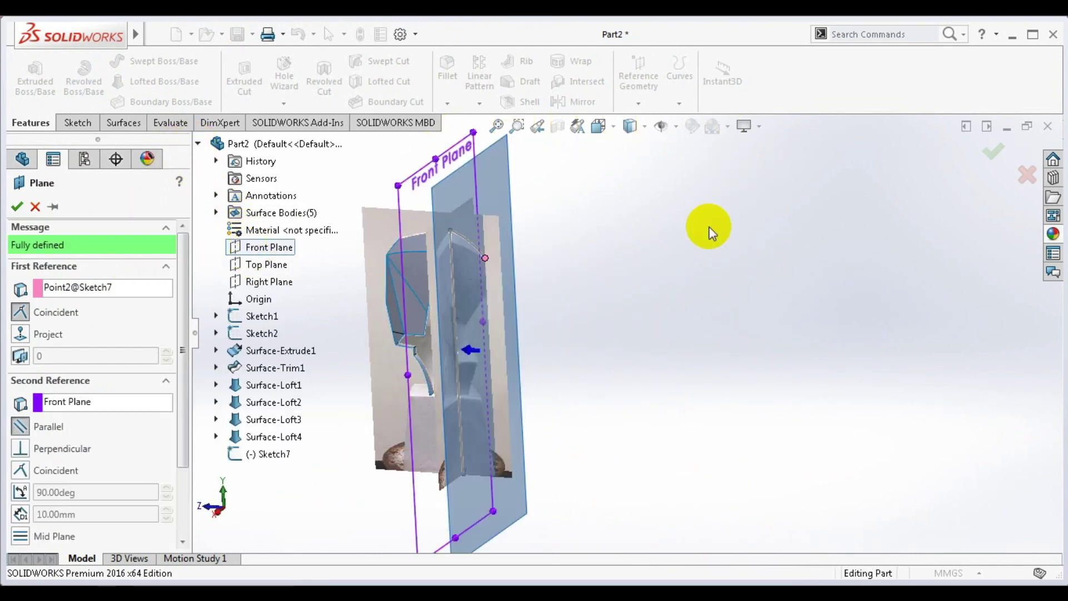
pyautogui.click(1007, 156)
pyautogui.scroll(-2, 512, 234)
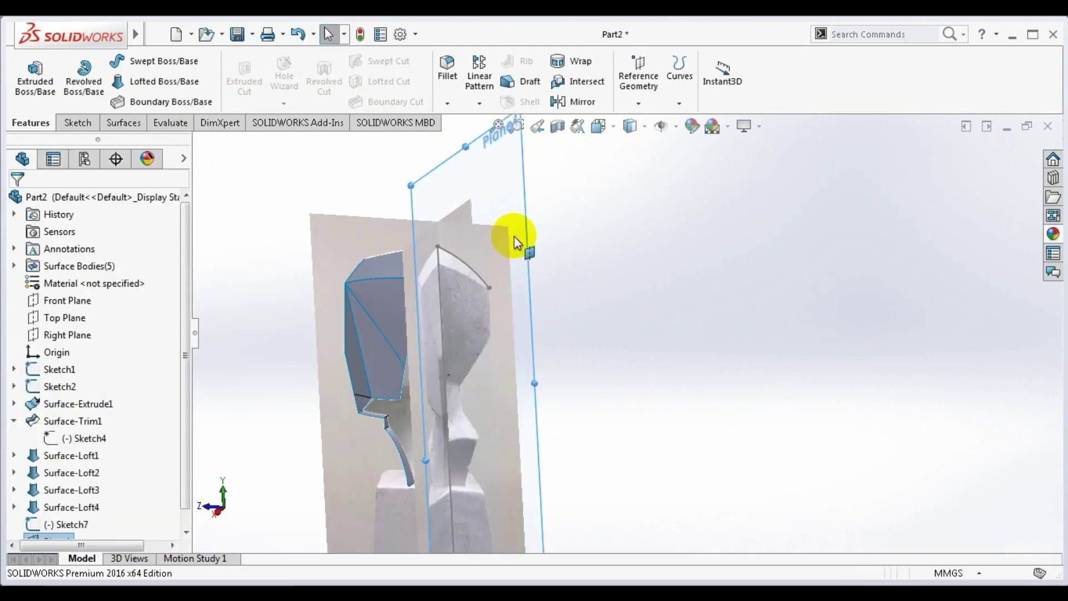
pyautogui.rightClick(517, 240)
# - Start Sketch8 on Plane1 and draw a short spline from the centre line across the top face
pyautogui.click(543, 212)
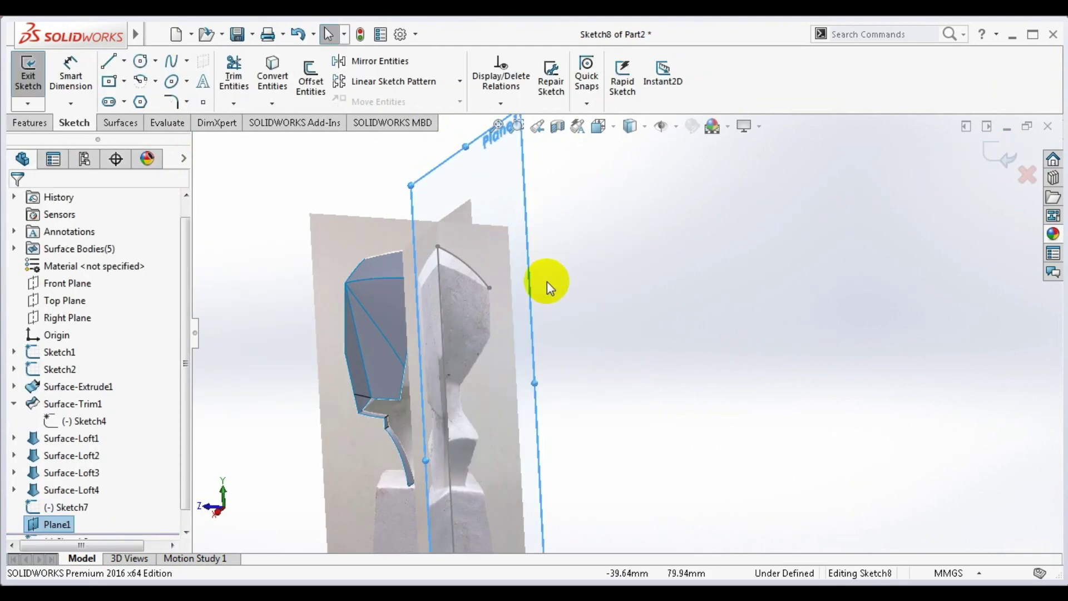
pyautogui.moveTo(547, 287)
pyautogui.mouseDown(button='middle')
pyautogui.moveTo(501, 279)
pyautogui.moveTo(794, 306)
pyautogui.moveTo(717, 304)
pyautogui.mouseUp(button='middle')
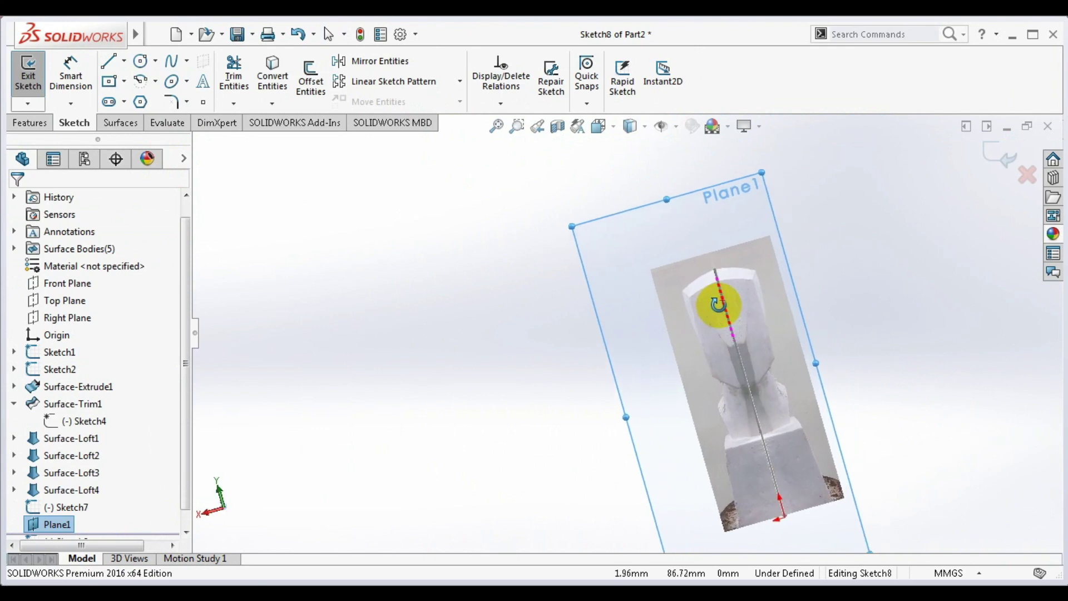
pyautogui.scroll(-3, 723, 302)
pyautogui.scroll(-3, 707, 300)
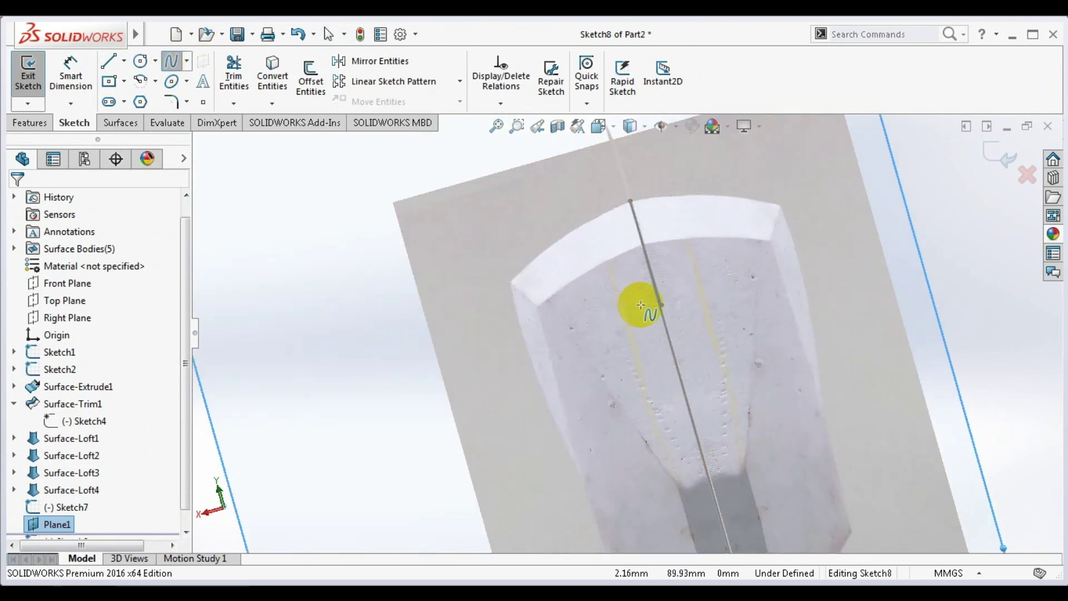
pyautogui.moveTo(657, 299)
pyautogui.mouseDown(button='middle')
pyautogui.moveTo(639, 298)
pyautogui.moveTo(782, 315)
pyautogui.mouseUp(button='middle')
pyautogui.click(750, 314)
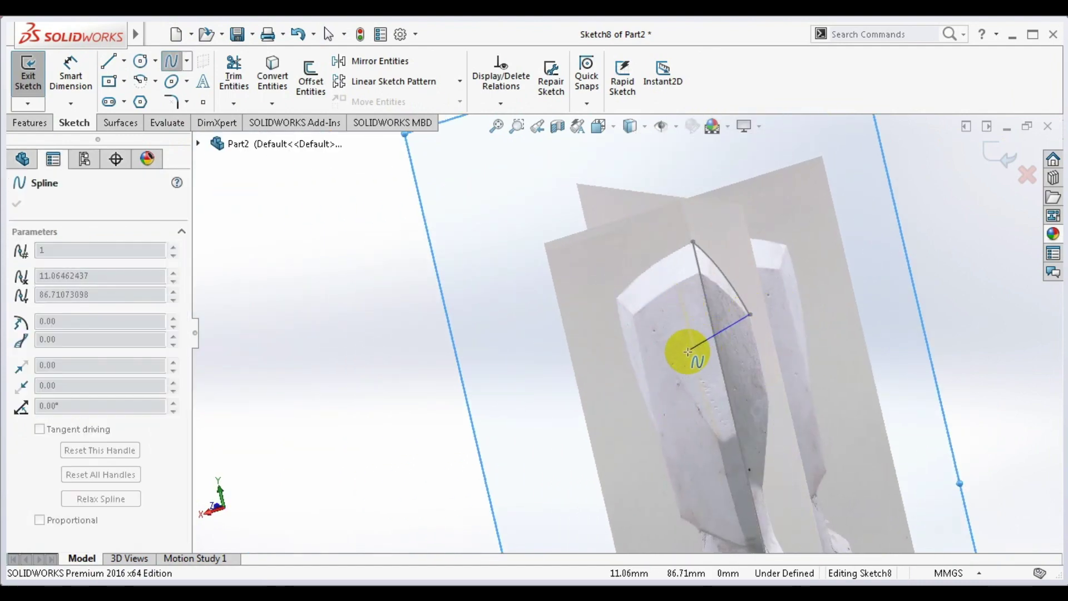
pyautogui.doubleClick(687, 351)
# - View Plane1 straight on and adjust the spline's points and handles
pyautogui.press('space')
pyautogui.click(248, 446)
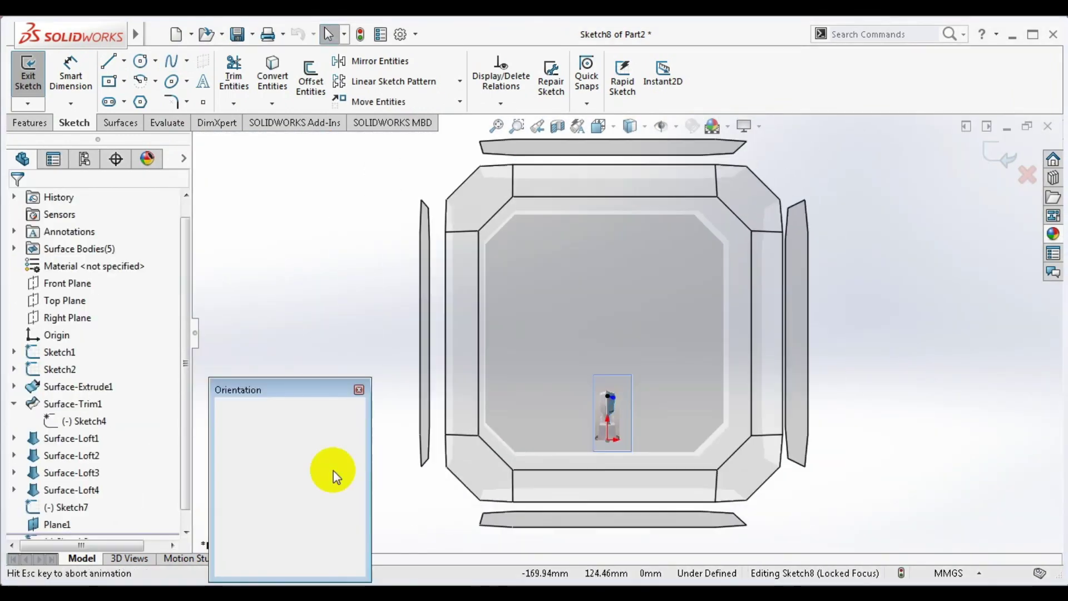
pyautogui.click(333, 470)
pyautogui.scroll(-5, 708, 338)
pyautogui.click(699, 367)
pyautogui.click(775, 373)
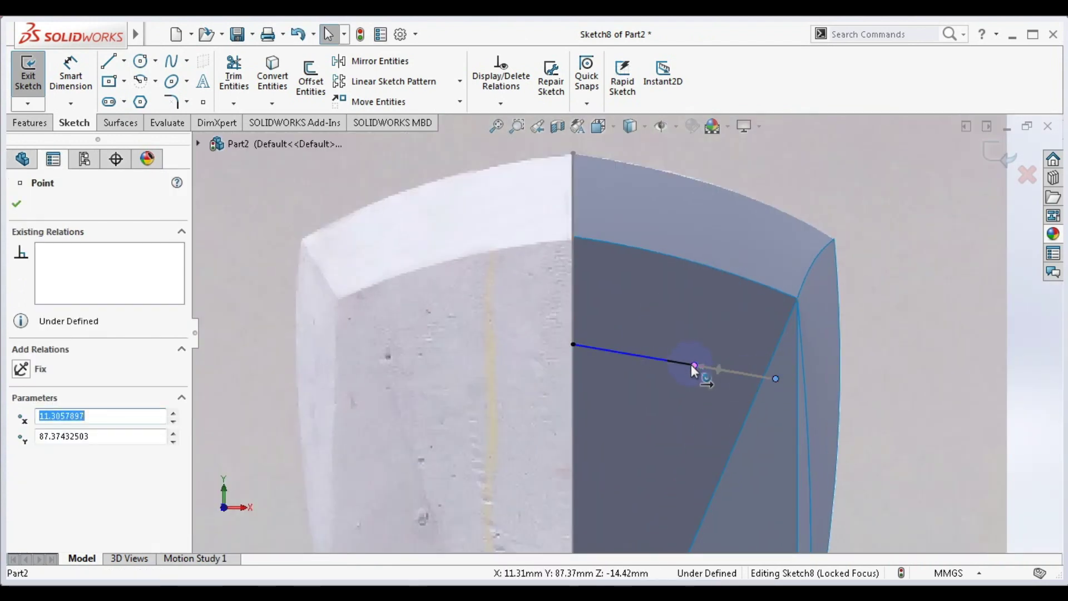
pyautogui.click(587, 348)
pyautogui.click(773, 379)
pyautogui.click(739, 379)
pyautogui.click(702, 349)
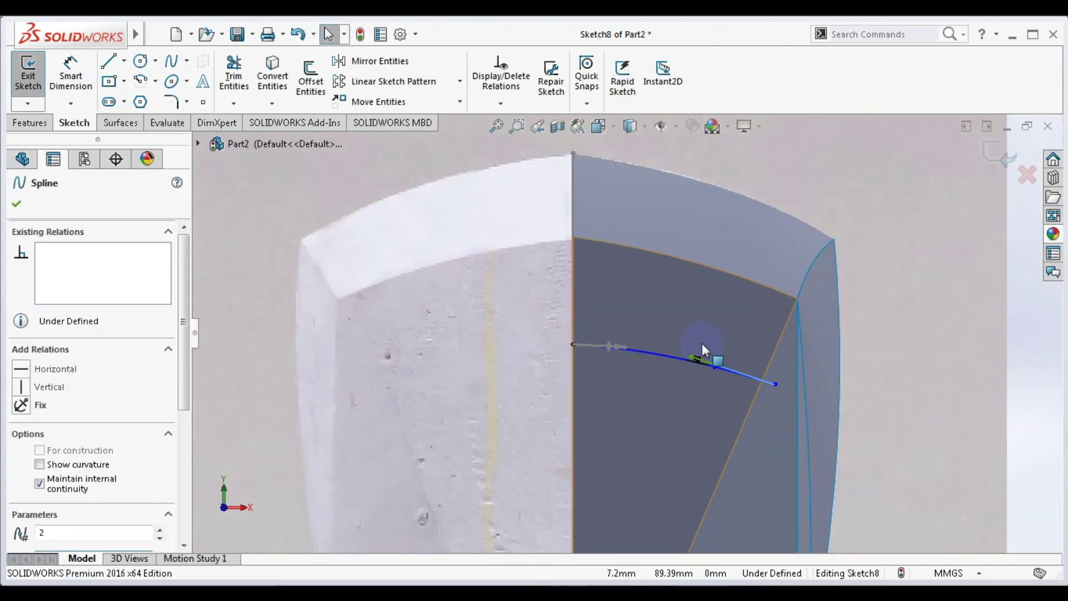
pyautogui.scroll(5, 702, 343)
pyautogui.scroll(-4, 648, 358)
# - Check the spline from the back view and exit Sketch8
pyautogui.moveTo(591, 362)
pyautogui.mouseDown(button='middle')
pyautogui.moveTo(653, 427)
pyautogui.moveTo(646, 464)
pyautogui.moveTo(656, 376)
pyautogui.moveTo(684, 428)
pyautogui.moveTo(623, 353)
pyautogui.moveTo(667, 448)
pyautogui.moveTo(653, 314)
pyautogui.mouseUp(button='middle')
pyautogui.click(648, 462)
pyautogui.scroll(3, 681, 380)
pyautogui.press('space')
pyautogui.click(298, 453)
pyautogui.scroll(-2, 596, 352)
pyautogui.scroll(1, 596, 351)
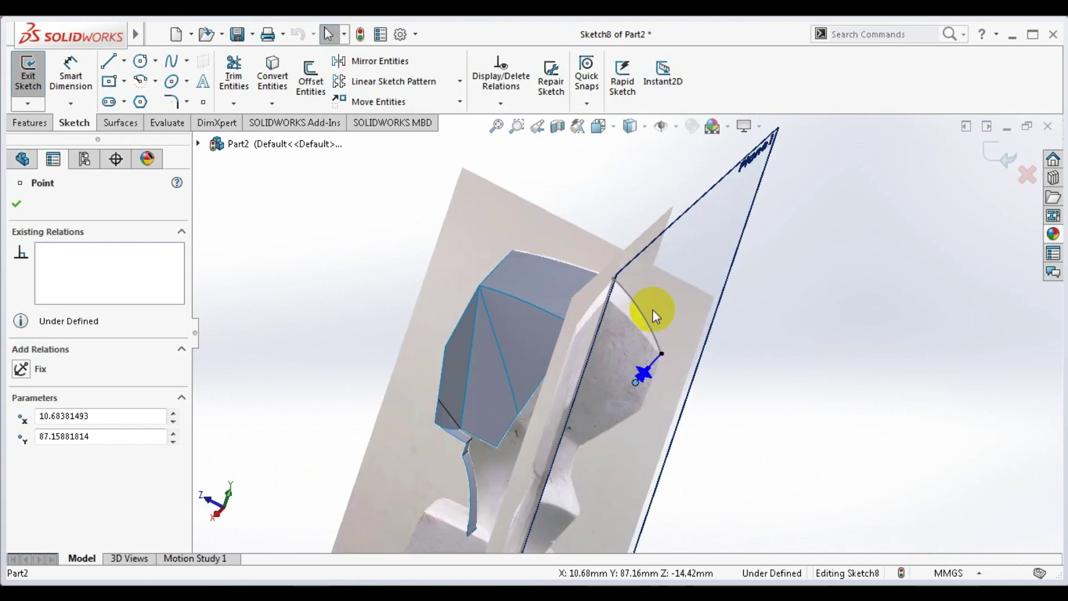
pyautogui.click(1002, 161)
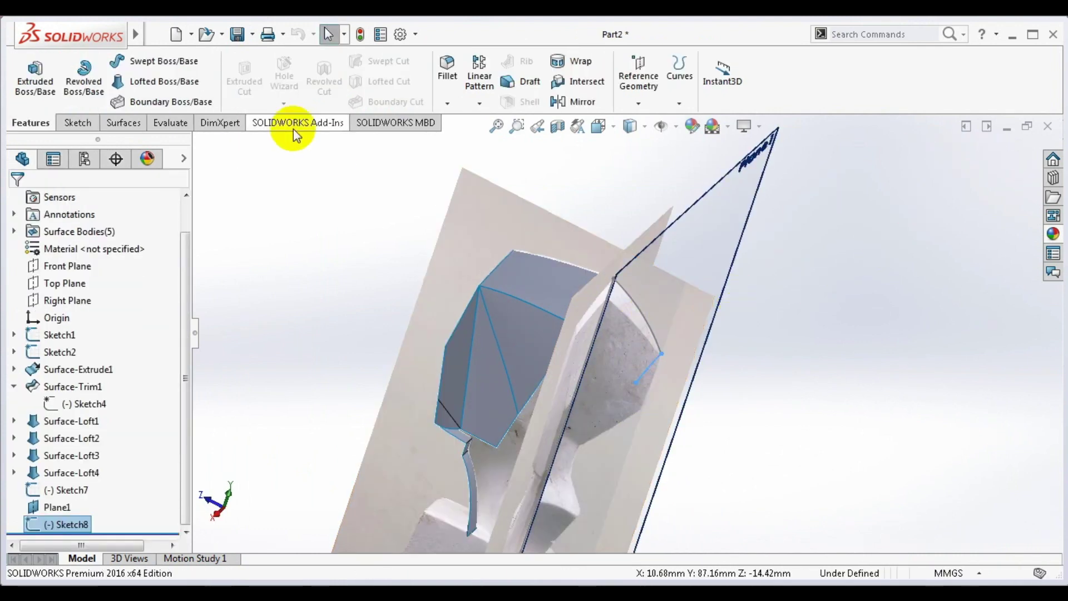
# - Draw another spline in Sketch8, then leave the spline tool
pyautogui.click(77, 125)
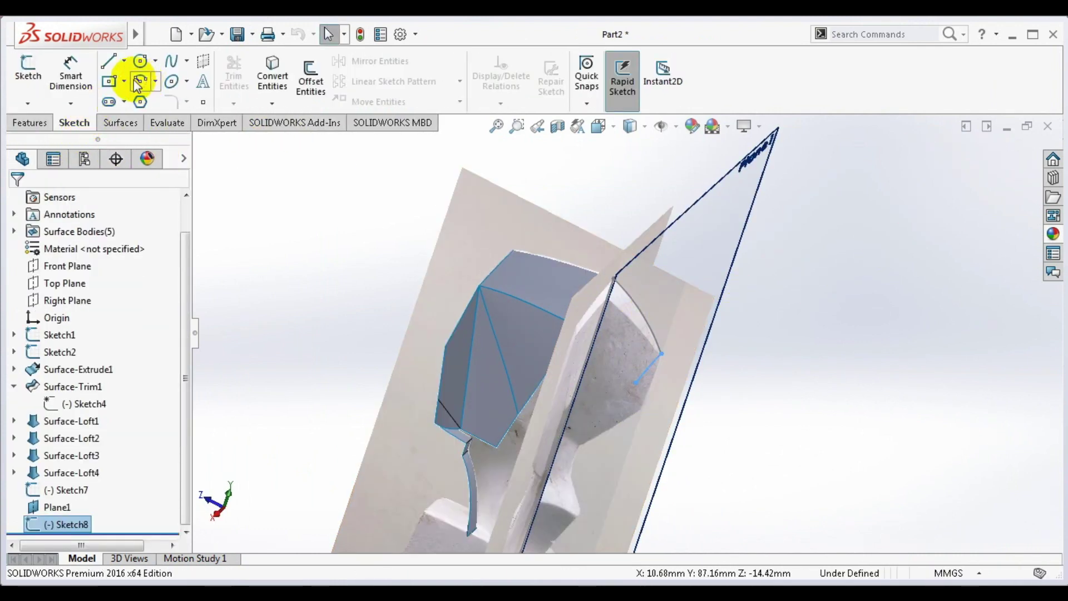
pyautogui.click(171, 60)
pyautogui.scroll(-3, 639, 370)
pyautogui.scroll(-3, 637, 399)
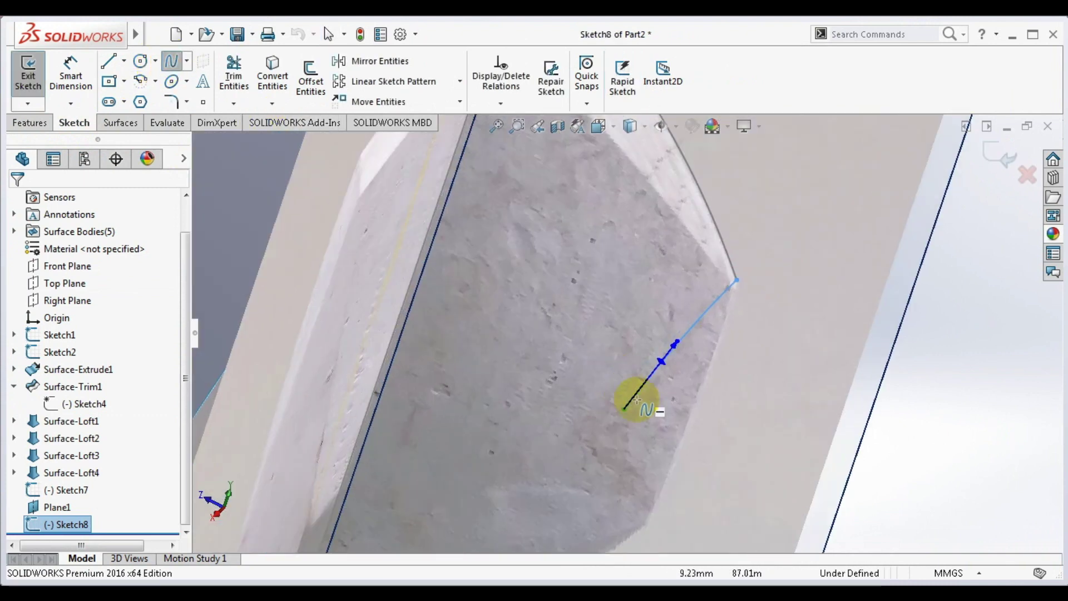
pyautogui.doubleClick(626, 414)
pyautogui.scroll(3, 524, 291)
pyautogui.scroll(3, 519, 257)
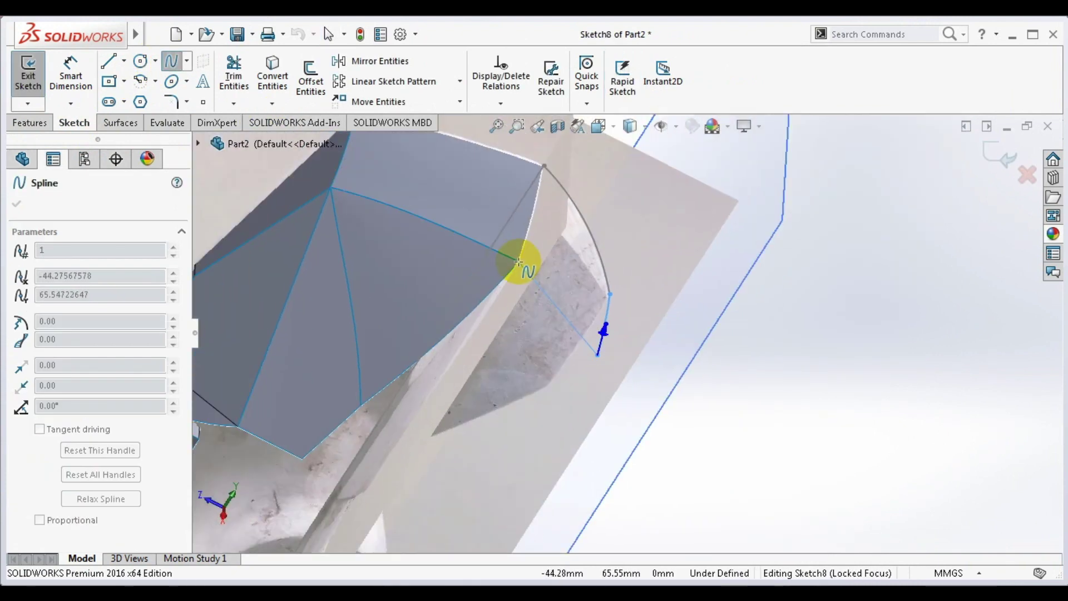
pyautogui.press('Escape')
pyautogui.scroll(2, 822, 238)
# - Draw 3DSketch8's spline from the loft surface corner, check it in Left view, and close it
pyautogui.click(1013, 172)
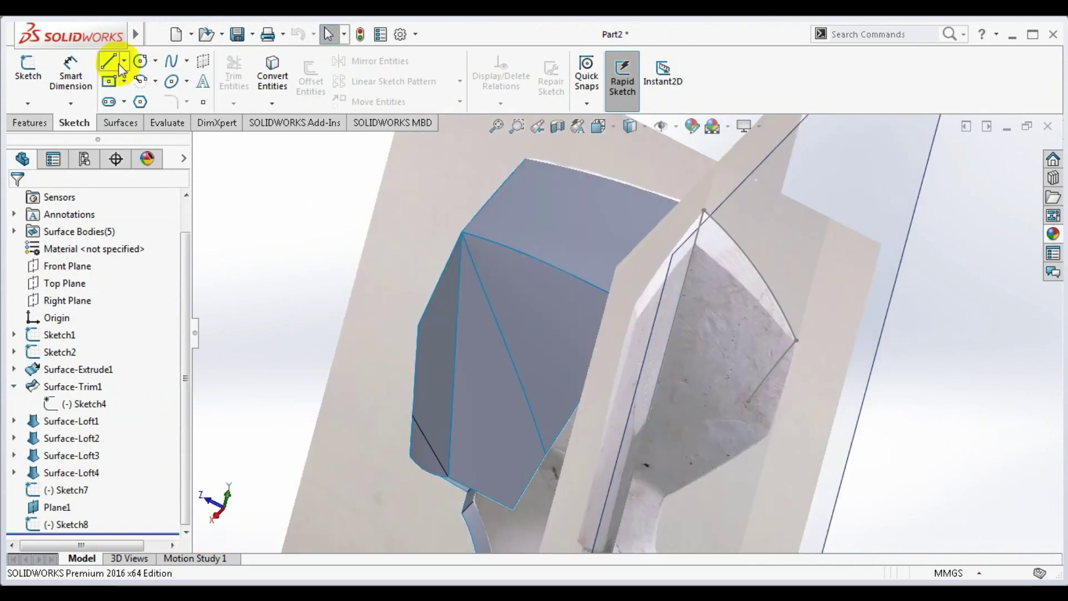
pyautogui.doubleClick(753, 392)
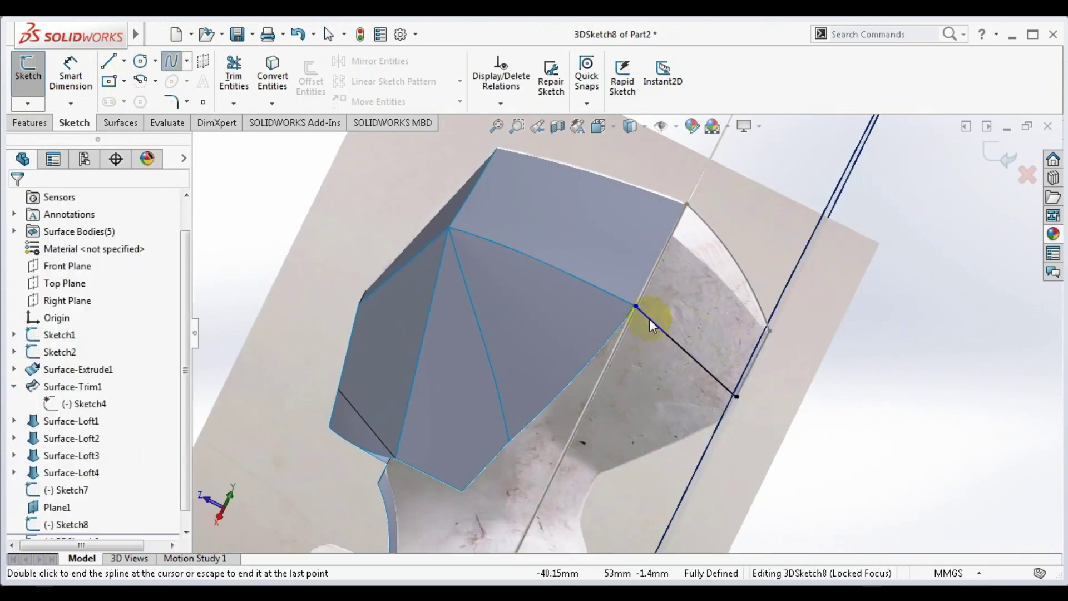
pyautogui.moveTo(649, 319); pyautogui.dragTo(706, 338, button='middle')
pyautogui.click(682, 341)
pyautogui.press('space')
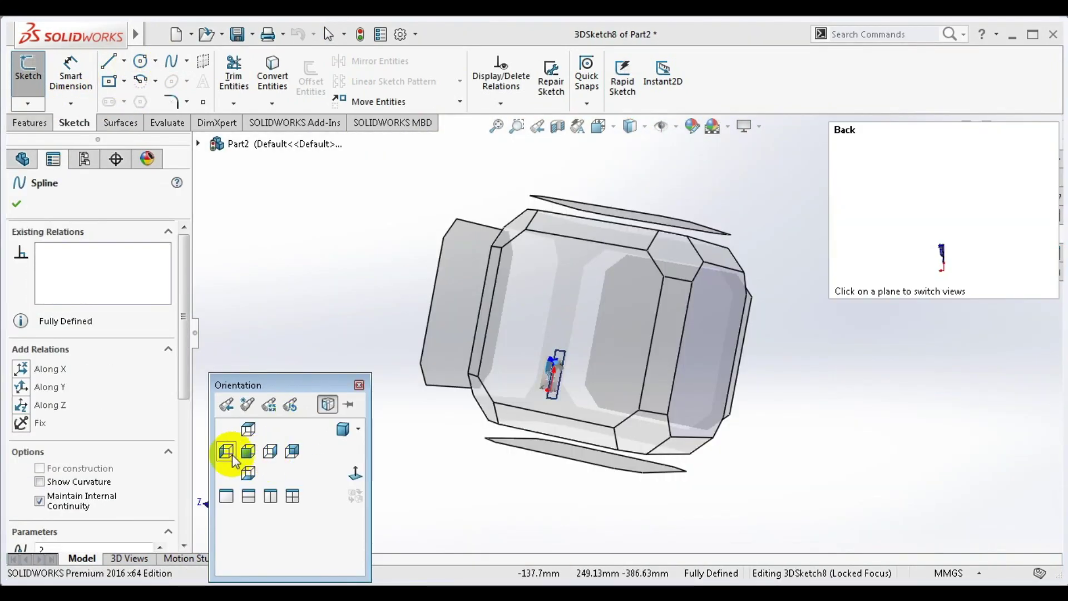
pyautogui.click(230, 445)
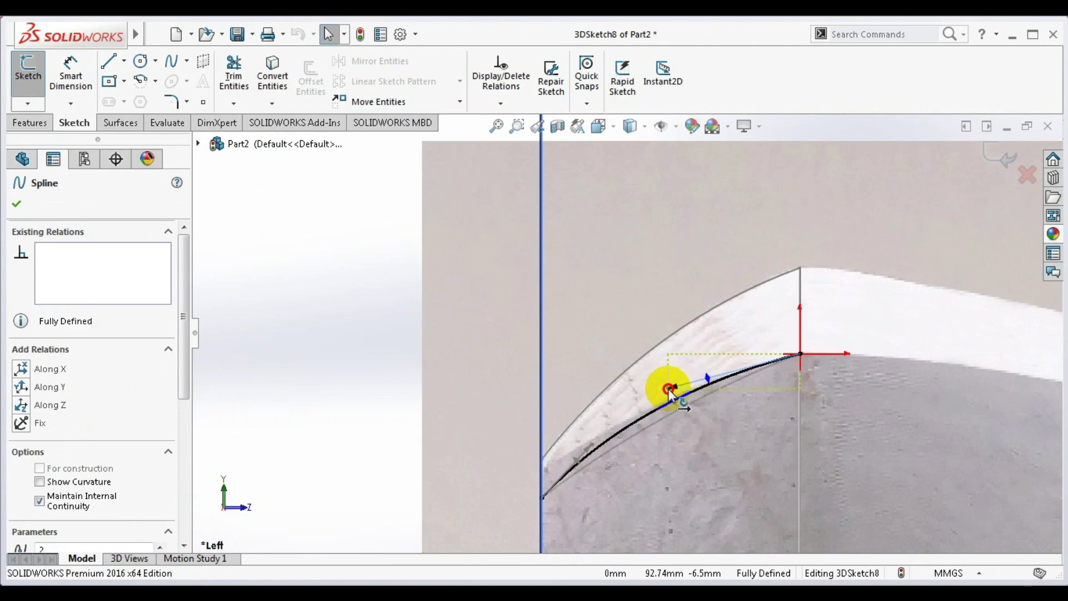
pyautogui.click(1001, 159)
pyautogui.moveTo(684, 286)
pyautogui.mouseDown(button='middle')
pyautogui.moveTo(780, 420)
pyautogui.moveTo(813, 445)
pyautogui.mouseUp(button='middle')
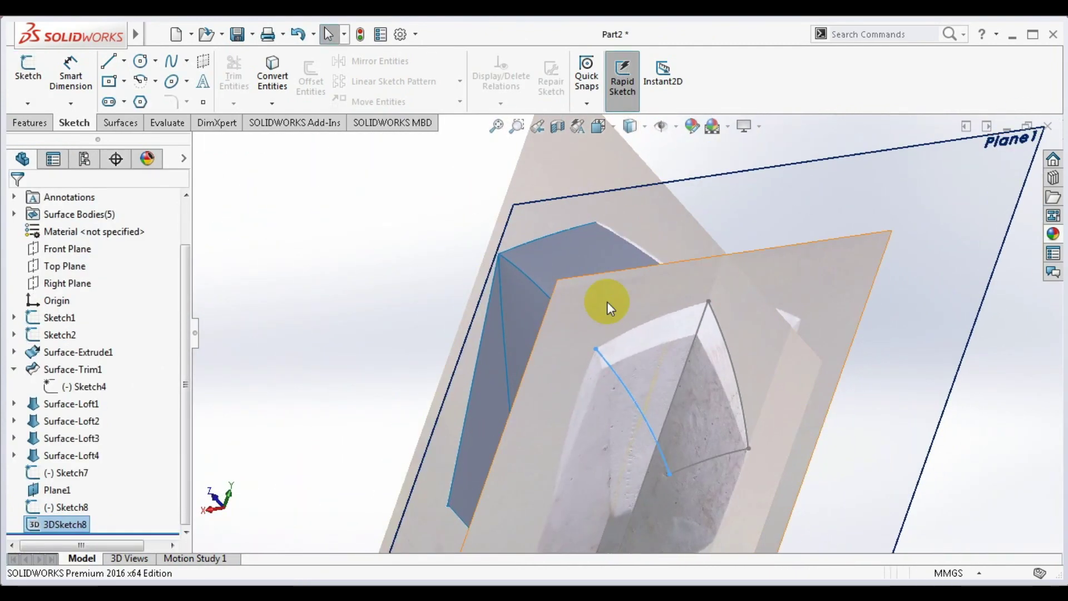
pyautogui.click(339, 195)
# - Loft Surface-Loft5 between 3DSketch8 and Sketch7, guided by the top edge and Sketch8
pyautogui.click(125, 122)
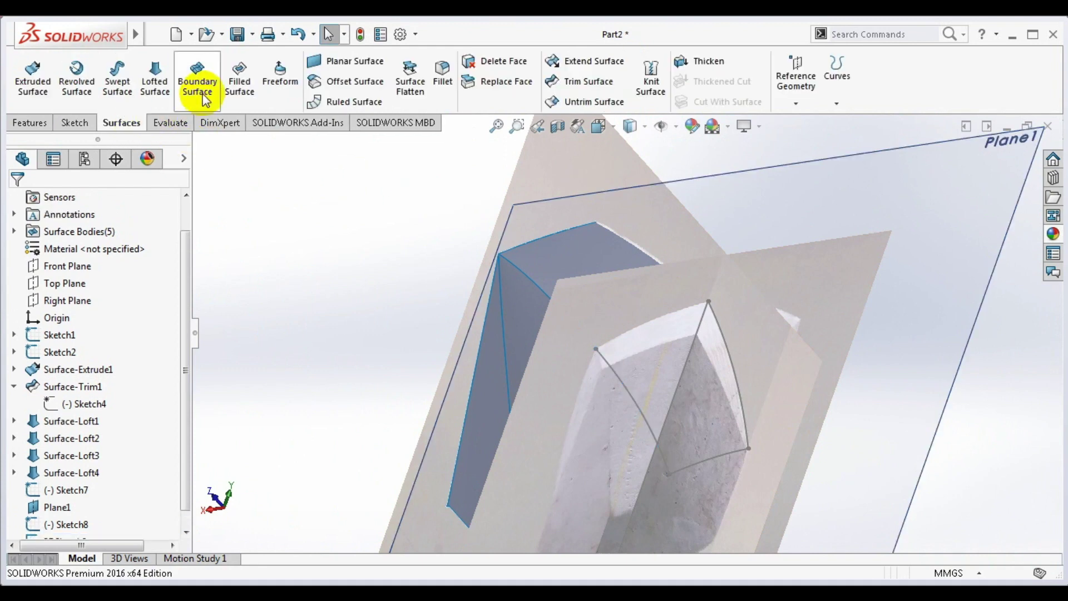
pyautogui.click(156, 89)
pyautogui.click(621, 388)
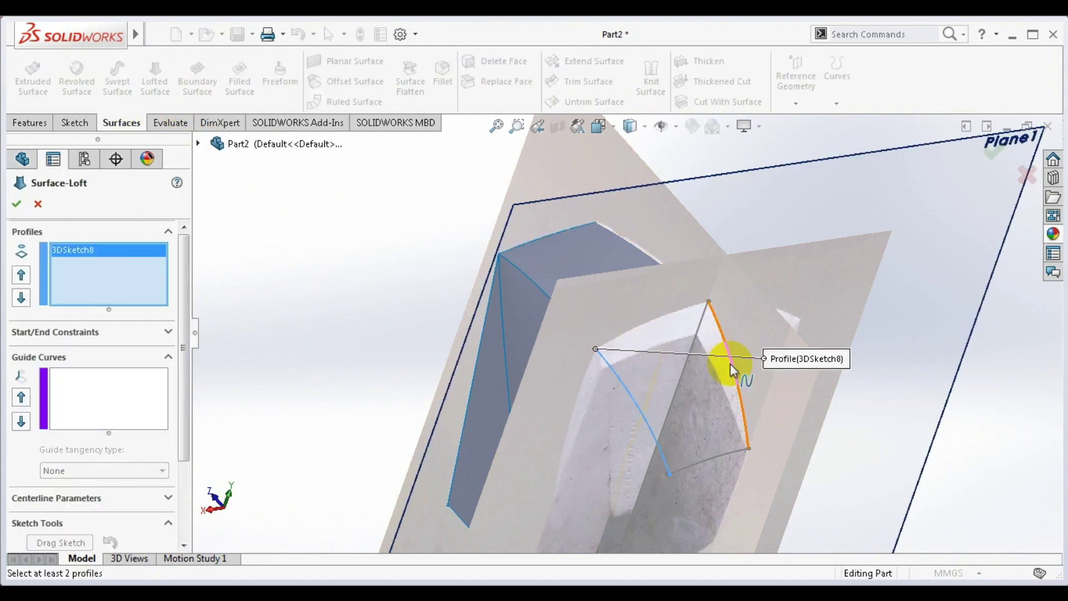
pyautogui.click(734, 378)
pyautogui.click(148, 388)
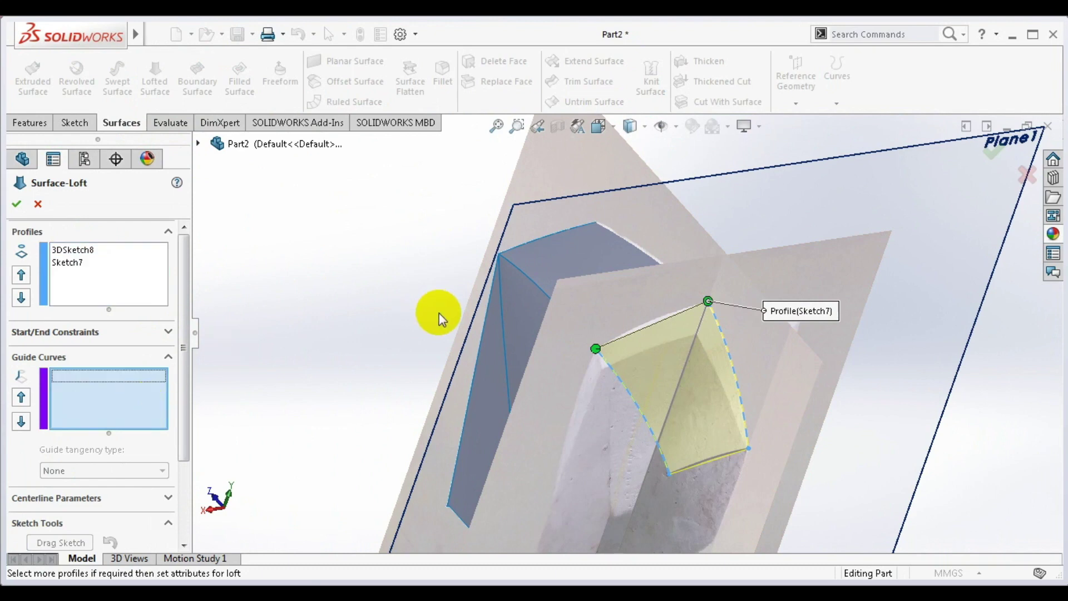
pyautogui.click(639, 325)
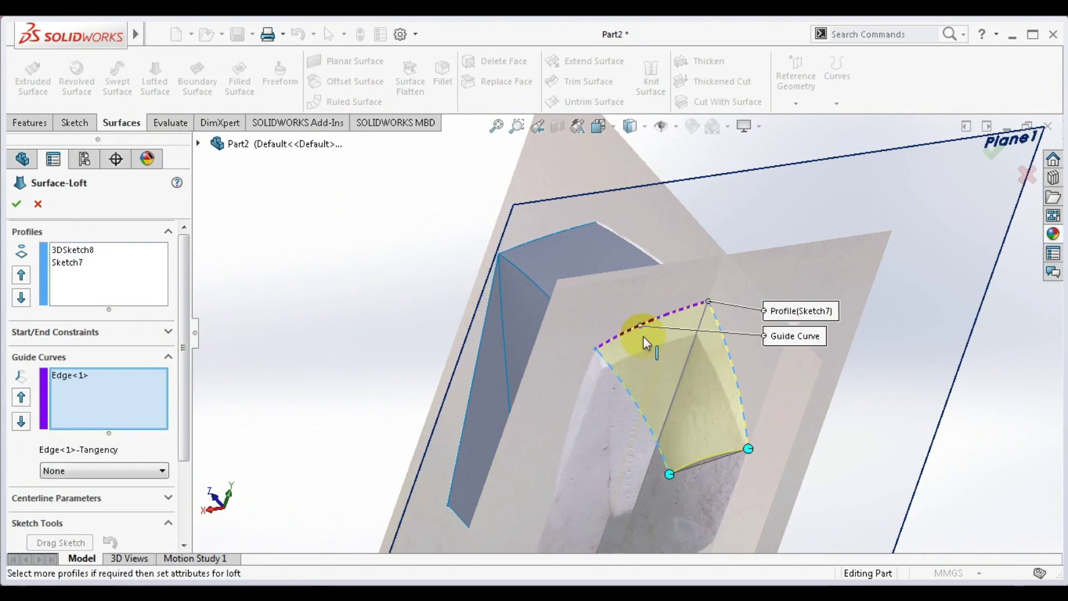
pyautogui.click(714, 460)
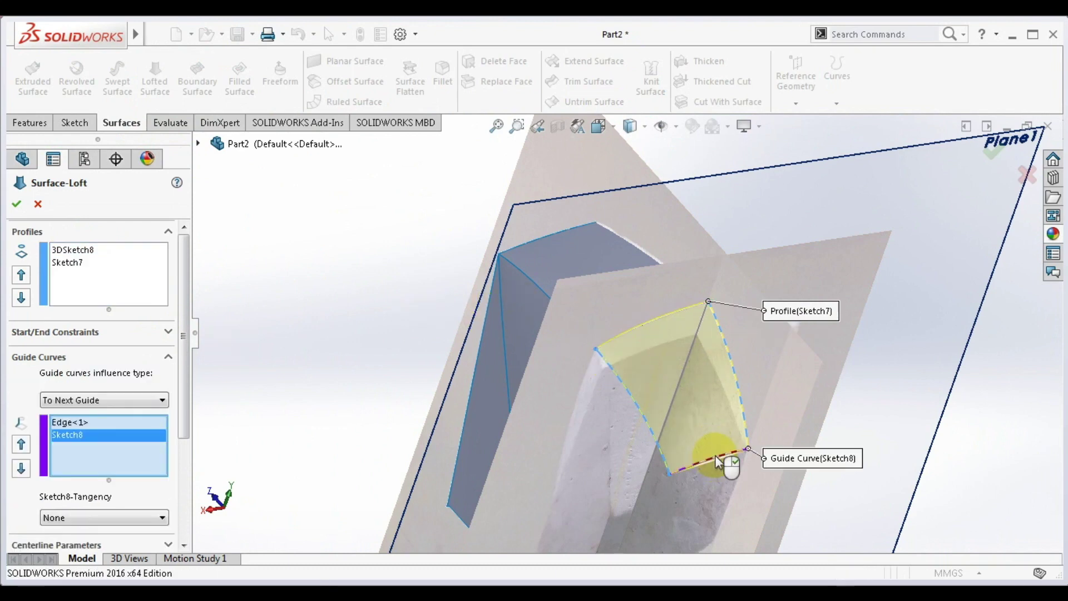
pyautogui.scroll(-3, 705, 462)
pyautogui.moveTo(696, 429)
pyautogui.mouseDown(button='middle')
pyautogui.moveTo(653, 260)
pyautogui.moveTo(658, 205)
pyautogui.moveTo(699, 210)
pyautogui.moveTo(775, 266)
pyautogui.moveTo(632, 369)
pyautogui.moveTo(672, 388)
pyautogui.moveTo(715, 293)
pyautogui.moveTo(684, 303)
pyautogui.moveTo(708, 353)
pyautogui.moveTo(687, 346)
pyautogui.mouseUp(button='middle')
pyautogui.press('Return')
# - Zoom and pan to inspect the whole head and Plane1
pyautogui.scroll(3, 775, 265)
pyautogui.scroll(-3, 690, 348)
pyautogui.scroll(-2, 679, 342)
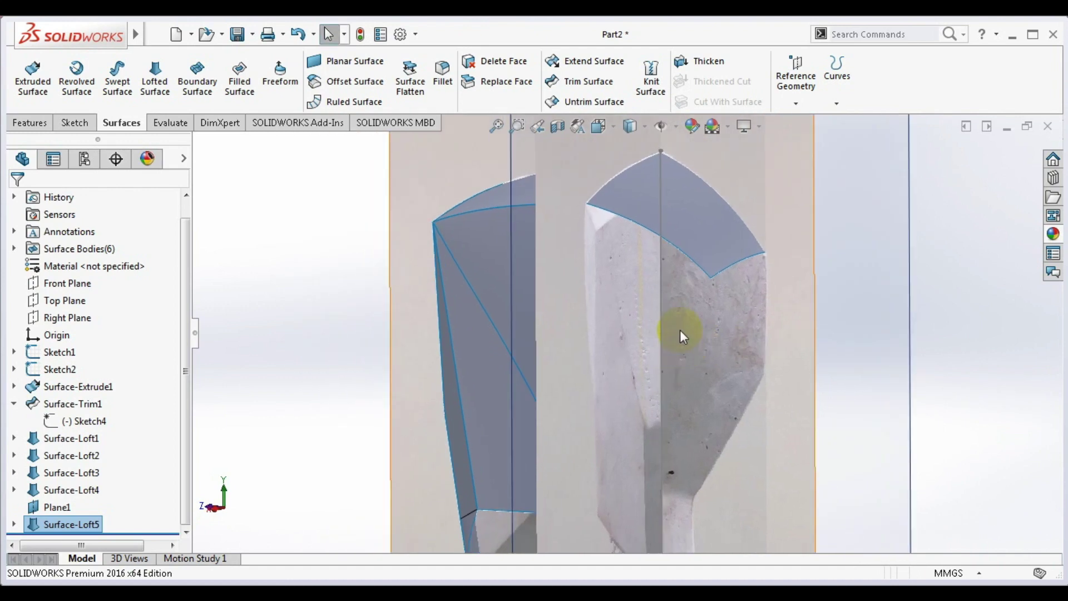
pyautogui.scroll(3, 690, 346)
pyautogui.scroll(2, 698, 334)
pyautogui.keyDown('ctrl'); pyautogui.moveTo(734, 353); pyautogui.dragTo(571, 391, button='middle'); pyautogui.keyUp('ctrl')
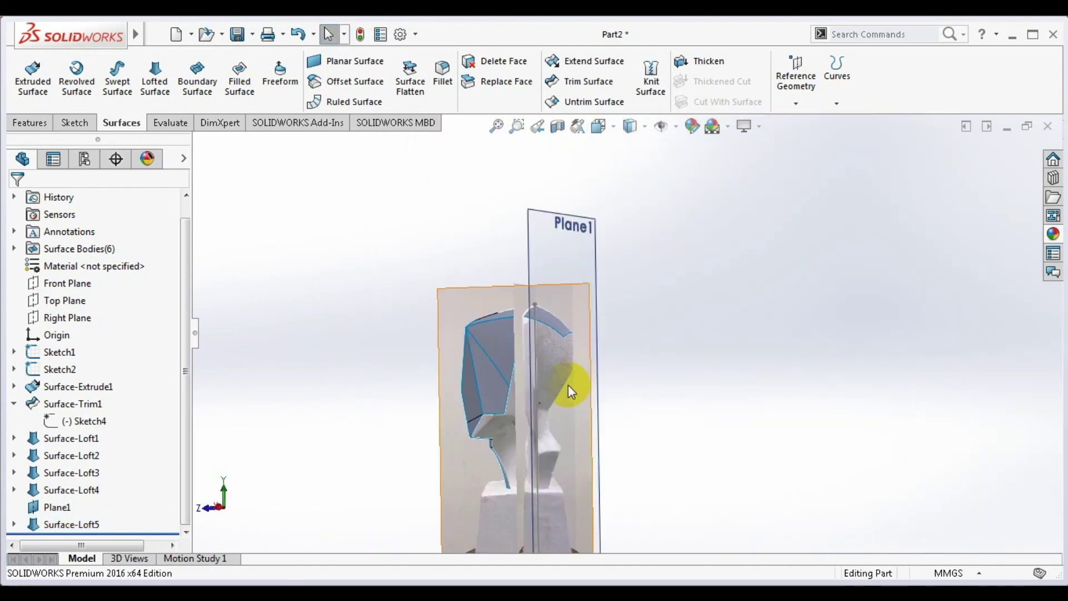
# - Start a sketch on the Right Plane, viewed normal to it, with Plane1 hidden
pyautogui.rightClick(70, 318)
pyautogui.click(78, 291)
pyautogui.press('space')
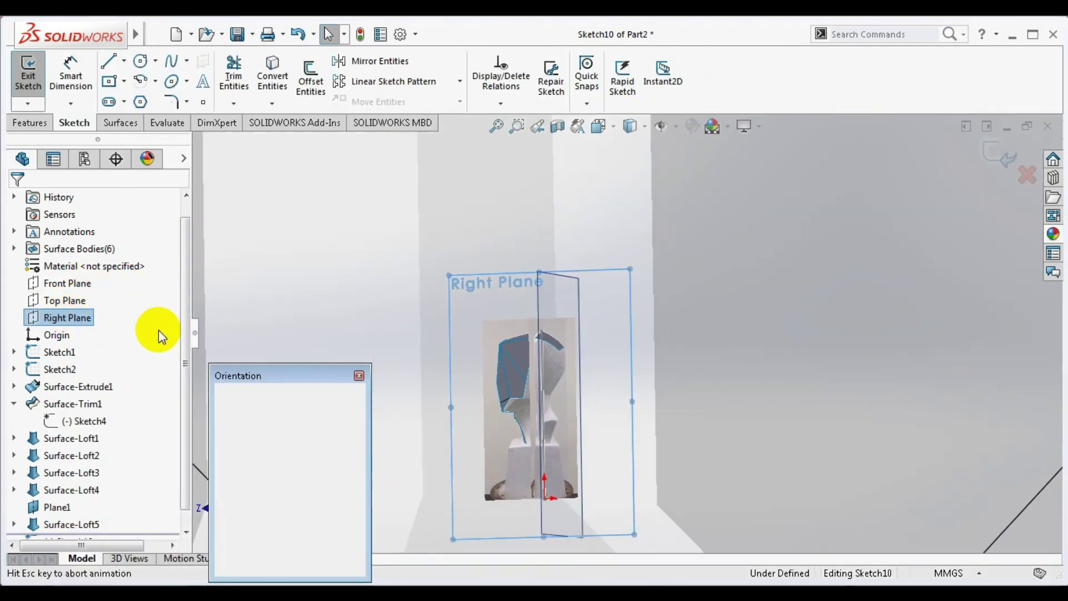
pyautogui.click(284, 443)
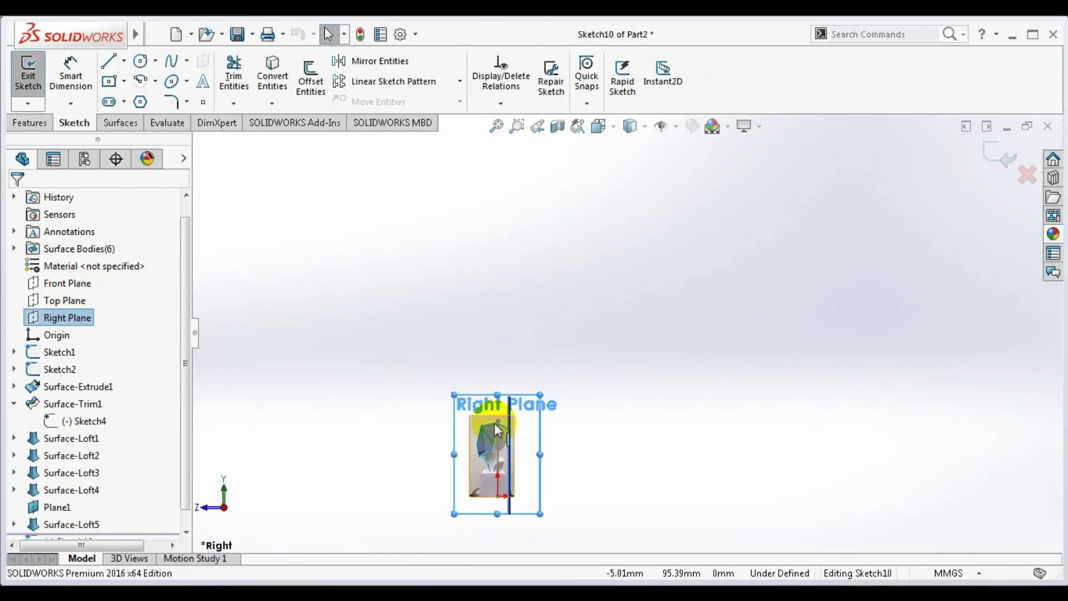
pyautogui.scroll(-2, 496, 430)
pyautogui.scroll(-4, 546, 424)
pyautogui.rightClick(56, 506)
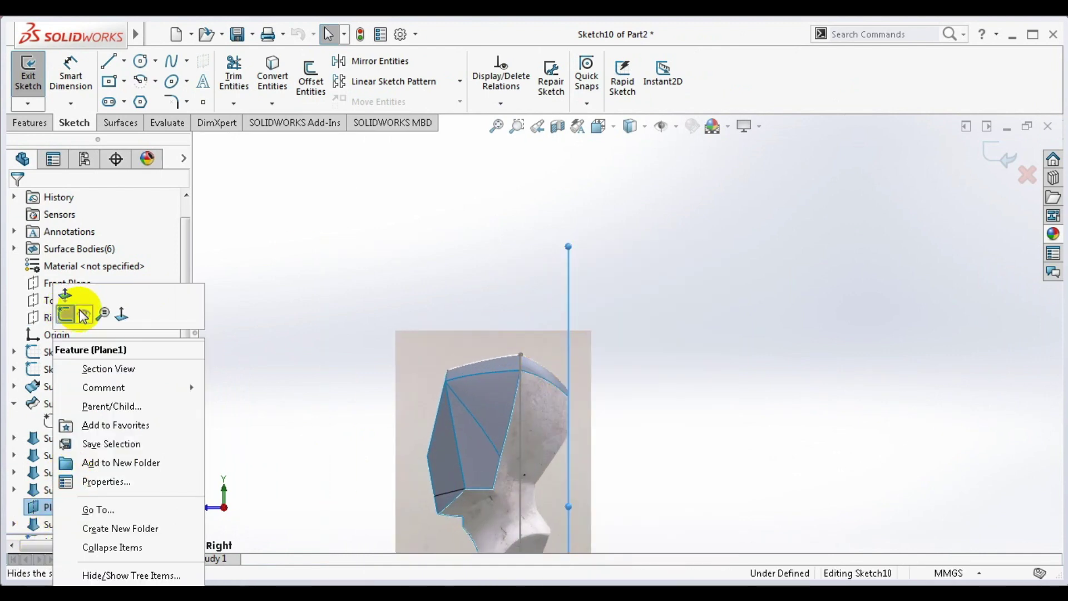
pyautogui.click(82, 316)
pyautogui.scroll(-3, 593, 332)
# - Draw a vertical line down the back of the head and an angled line to the neck
pyautogui.press('l')
pyautogui.click(576, 287)
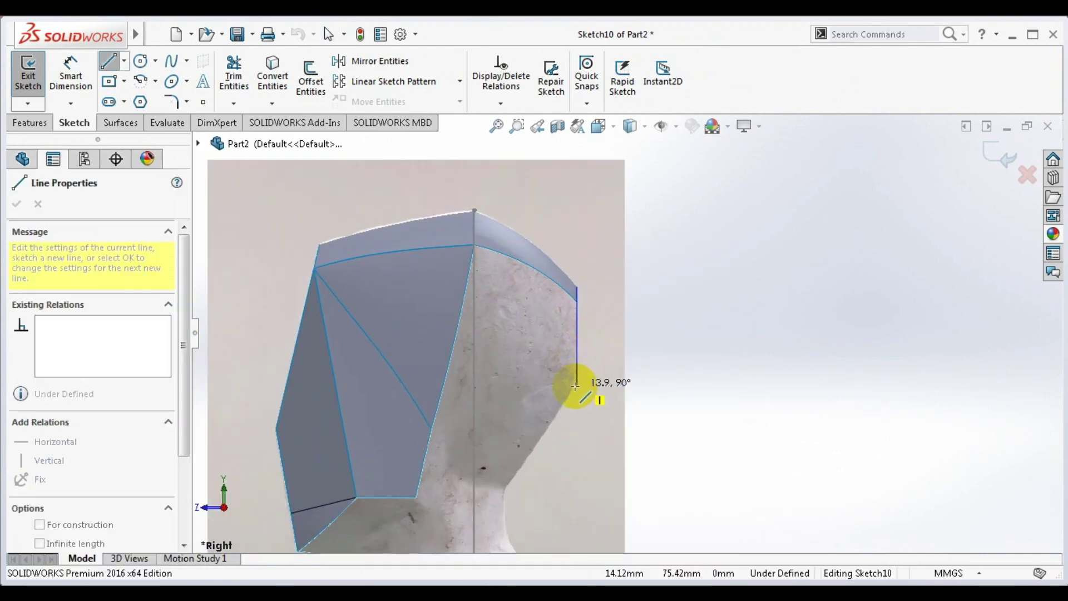
pyautogui.click(576, 386)
pyautogui.click(503, 489)
pyautogui.press('Escape')
pyautogui.scroll(-1, 561, 436)
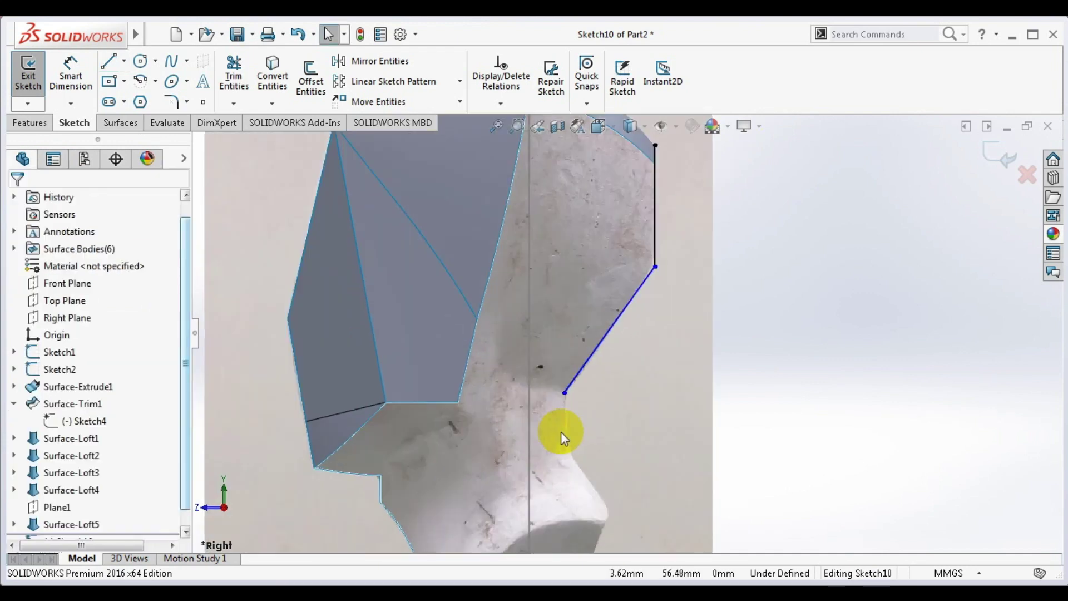
# - Add a short vertical line running down the neck
pyautogui.press('l')
pyautogui.click(565, 392)
pyautogui.doubleClick(565, 424)
pyautogui.scroll(-3, 565, 424)
pyautogui.click(625, 263)
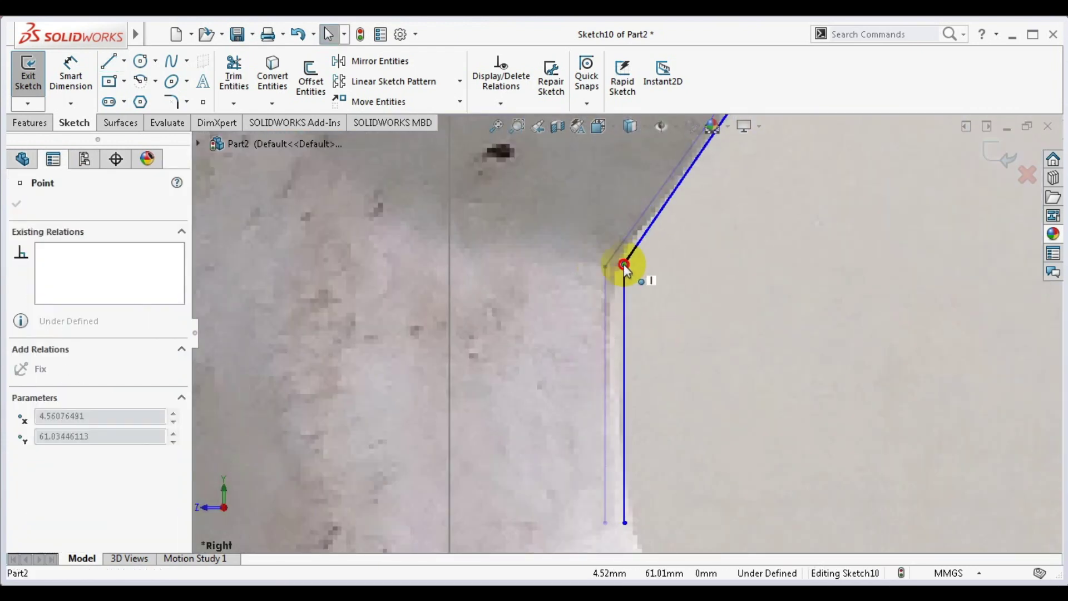
pyautogui.scroll(3, 646, 364)
pyautogui.scroll(-2, 646, 364)
# - Trace the neck's back edge with splines from the vertical line down to the base top
pyautogui.click(170, 60)
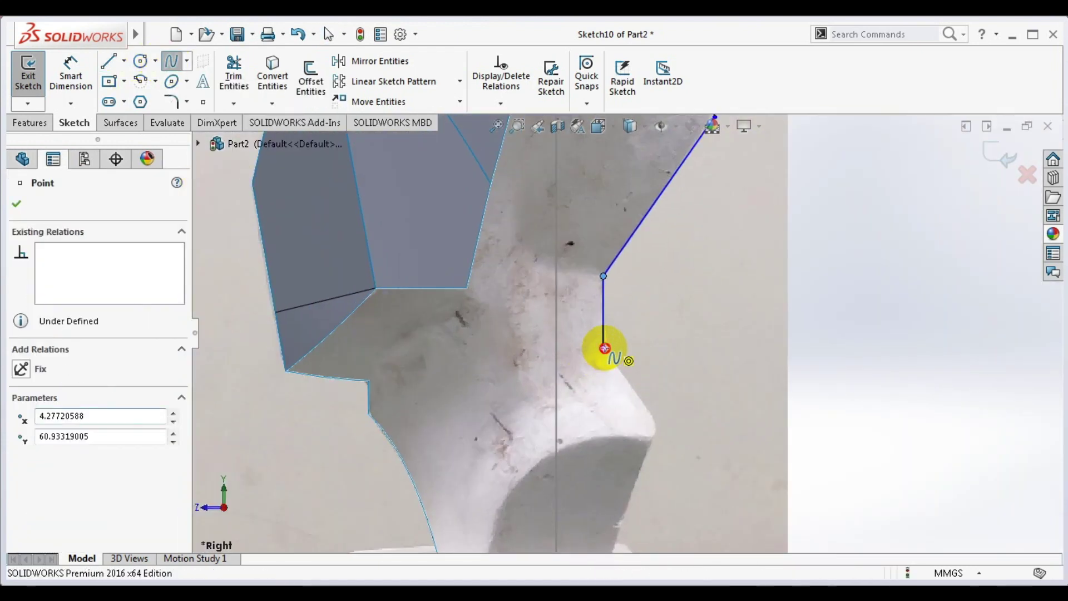
pyautogui.click(604, 349)
pyautogui.doubleClick(657, 431)
pyautogui.press('Escape')
pyautogui.scroll(1, 629, 383)
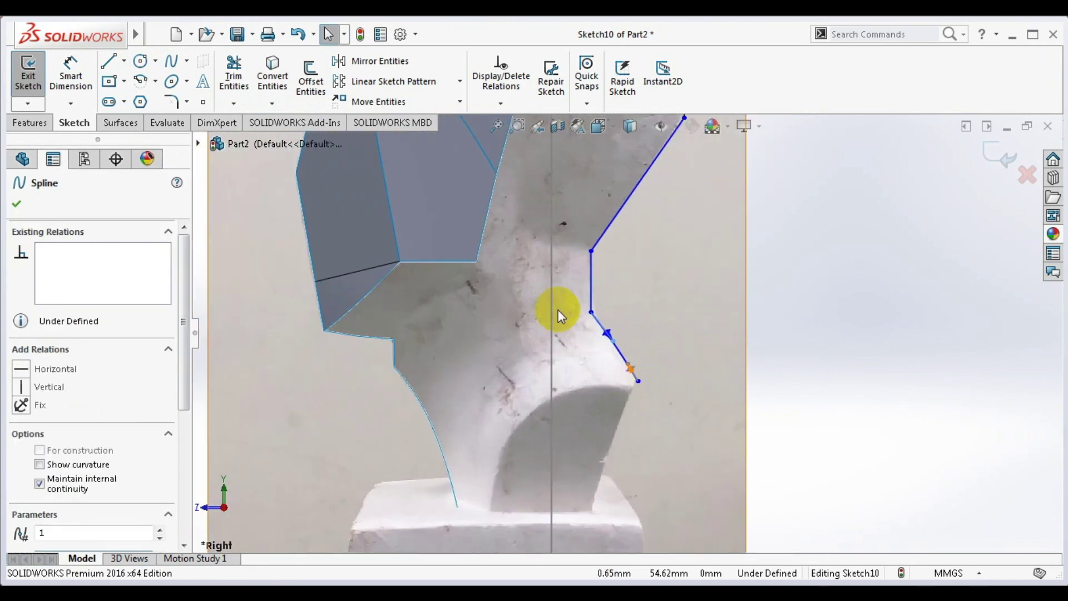
pyautogui.click(638, 380)
pyautogui.doubleClick(590, 509)
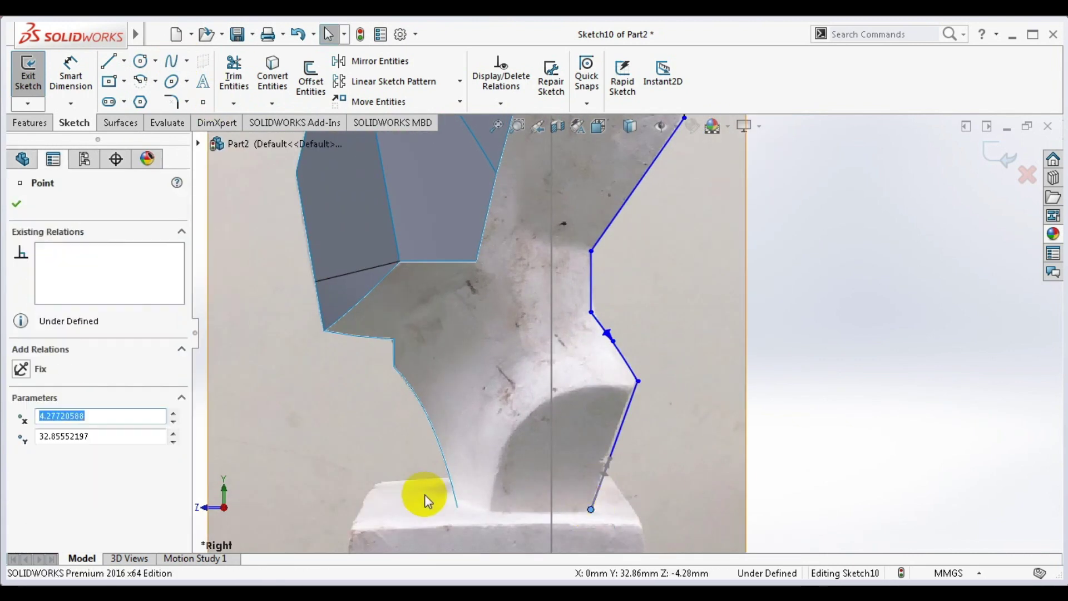
pyautogui.press('Escape')
pyautogui.scroll(-3, 424, 493)
pyautogui.scroll(-2, 425, 392)
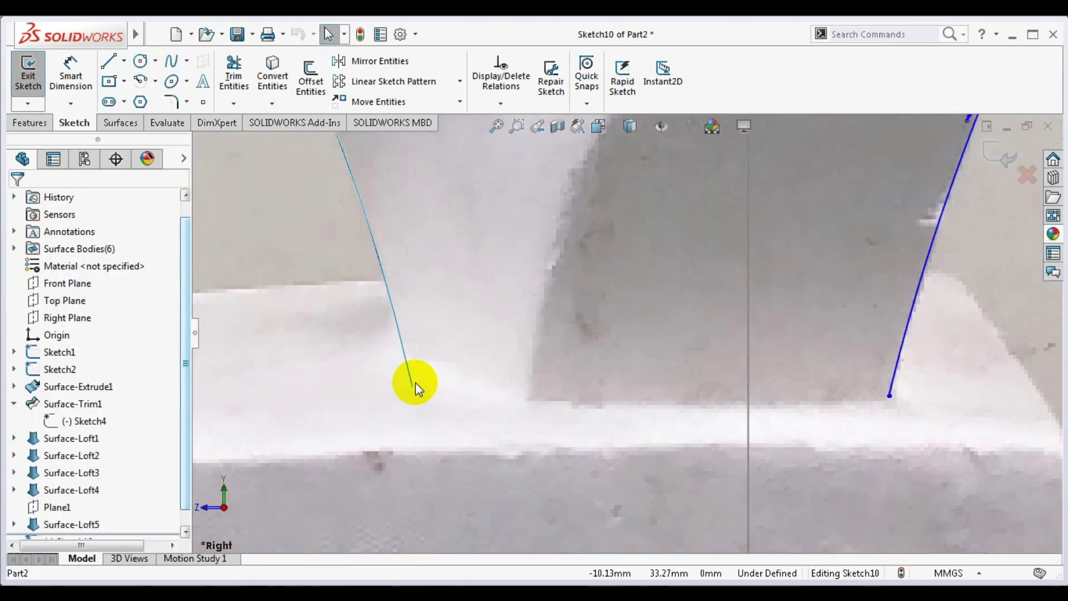
# - Make the profile's lower endpoint horizontal with the surface corner and finish Sketch10
pyautogui.click(412, 384)
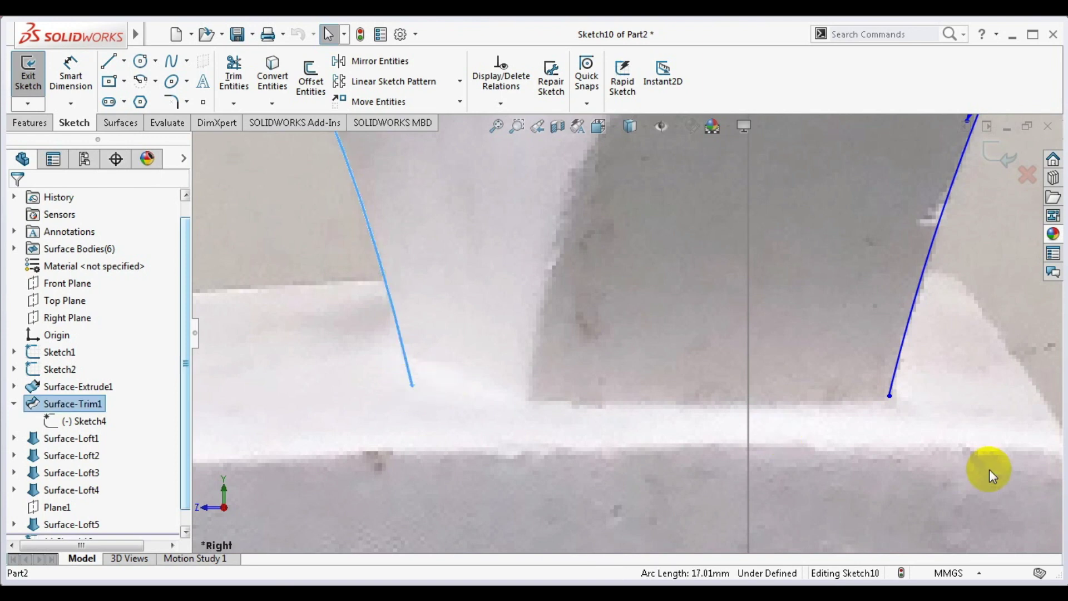
pyautogui.keyDown('ctrl'); pyautogui.click(890, 395); pyautogui.keyUp('ctrl')
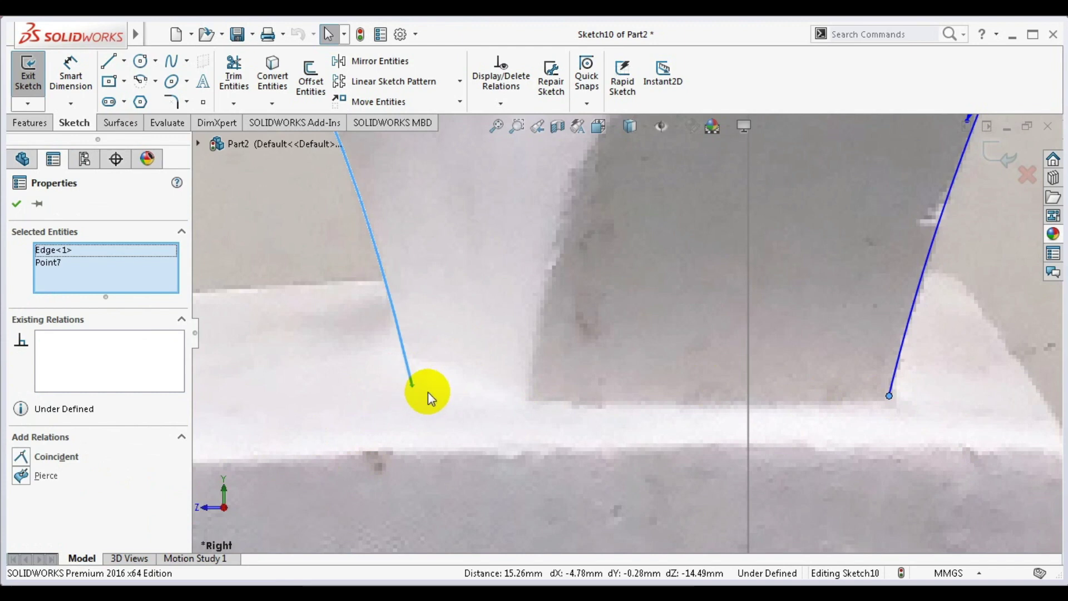
pyautogui.click(428, 391)
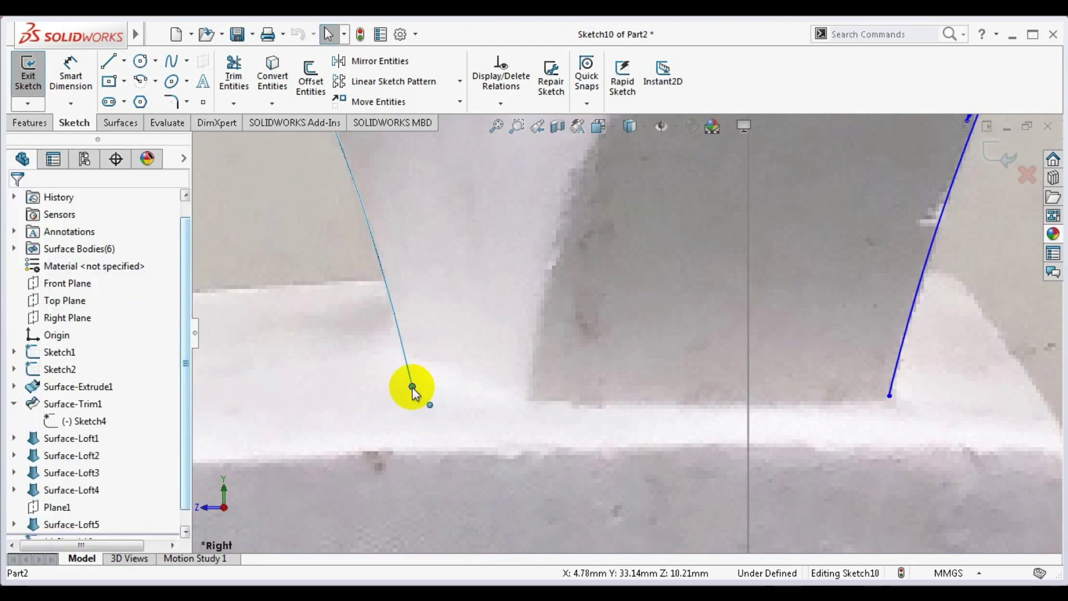
pyautogui.keyDown('ctrl'); pyautogui.click(888, 397); pyautogui.keyUp('ctrl')
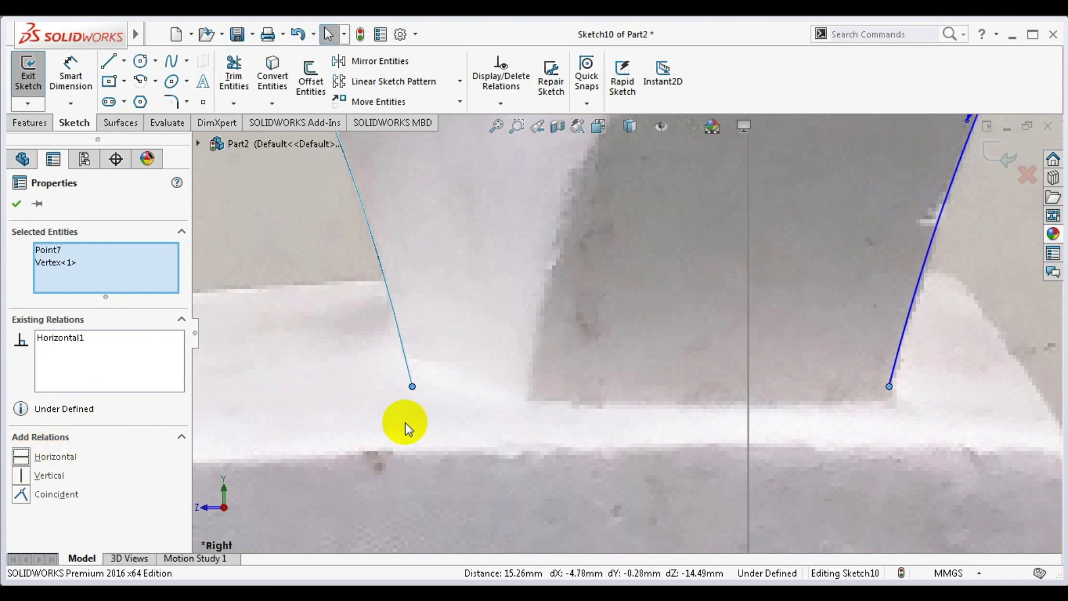
pyautogui.scroll(3, 603, 327)
pyautogui.scroll(2, 609, 322)
pyautogui.scroll(2, 609, 322)
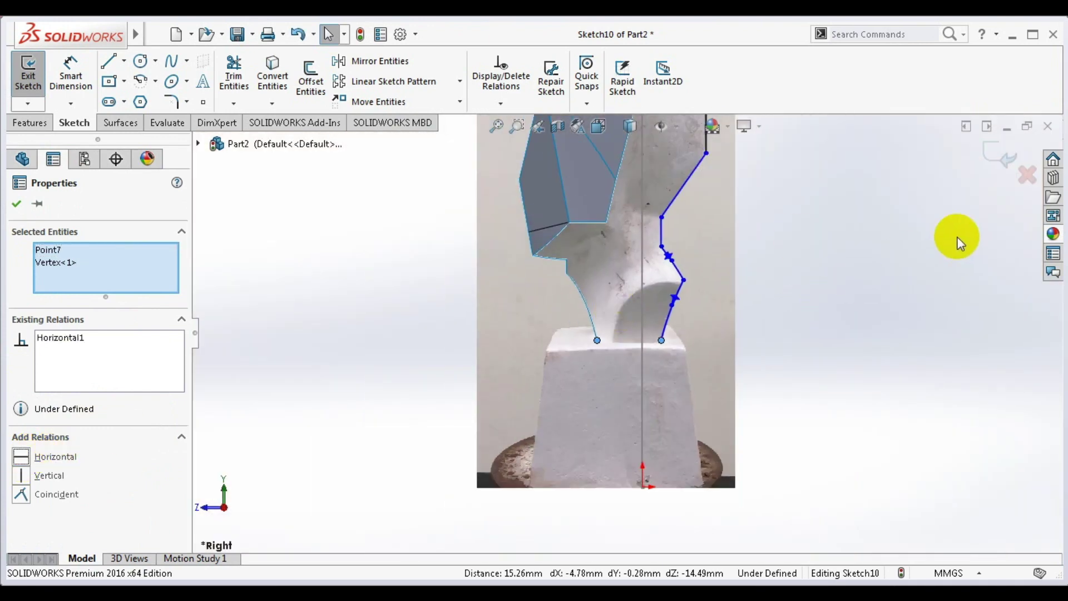
pyautogui.click(1003, 167)
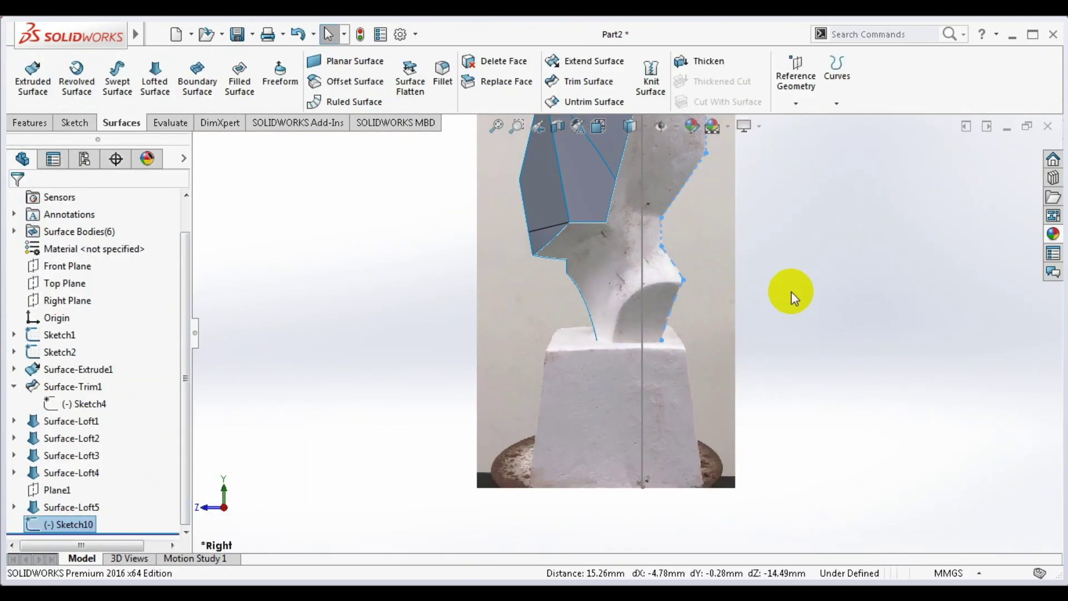
# - Extrude Sketch10 as a Blind 19.00 mm surface and orbit to inspect Surface-Extrude2
pyautogui.press('z')
pyautogui.moveTo(780, 232); pyautogui.dragTo(729, 235, button='middle')
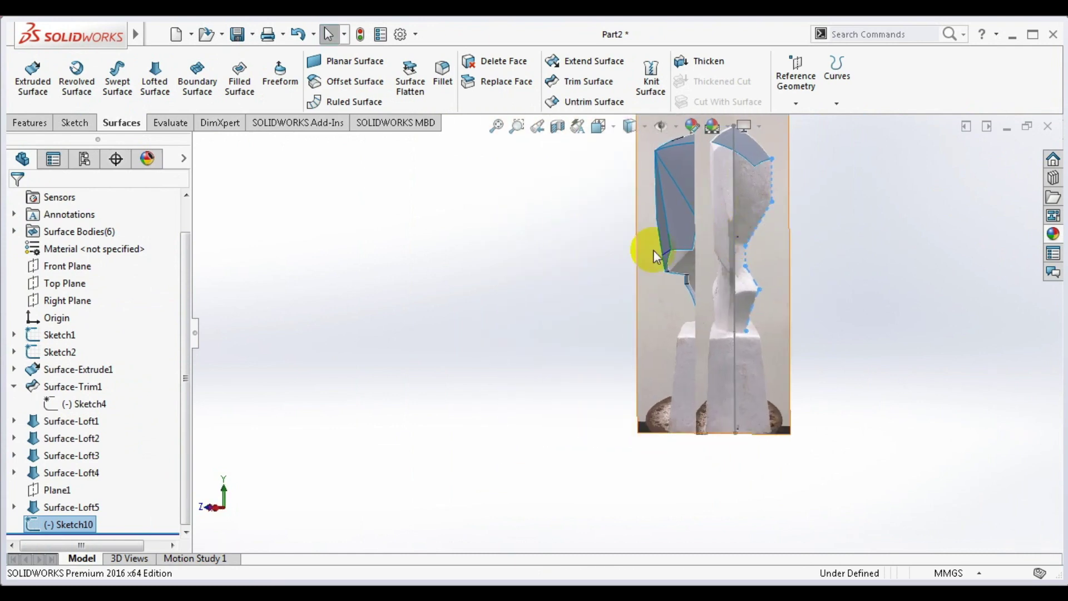
pyautogui.click(33, 81)
pyautogui.moveTo(765, 257); pyautogui.dragTo(669, 229, button='middle')
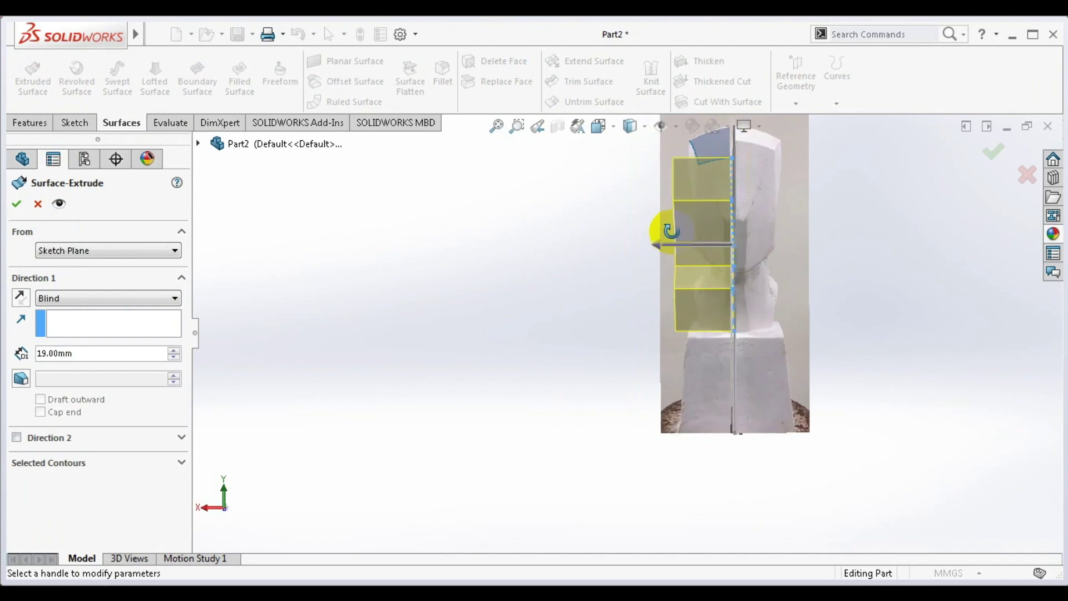
pyautogui.click(996, 149)
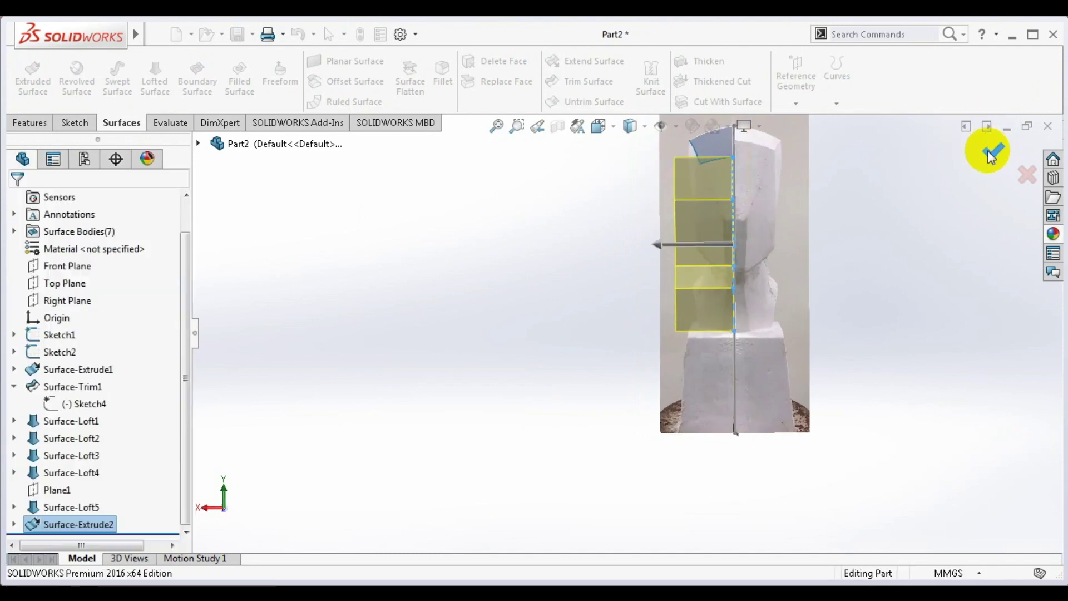
pyautogui.moveTo(810, 249)
pyautogui.mouseDown(button='middle')
pyautogui.moveTo(915, 268)
pyautogui.moveTo(925, 241)
pyautogui.moveTo(987, 276)
pyautogui.moveTo(803, 251)
pyautogui.moveTo(846, 278)
pyautogui.moveTo(818, 274)
pyautogui.moveTo(1010, 281)
pyautogui.moveTo(998, 278)
pyautogui.mouseUp(button='middle')
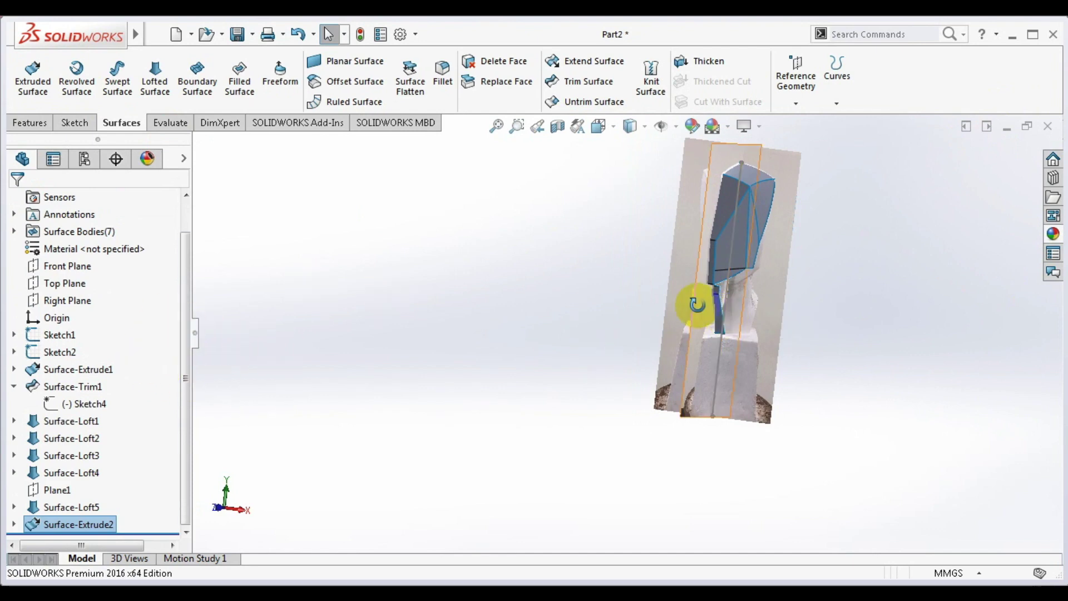
pyautogui.moveTo(696, 304)
pyautogui.mouseDown(button='middle')
pyautogui.moveTo(565, 283)
pyautogui.moveTo(610, 310)
pyautogui.mouseUp(button='middle')
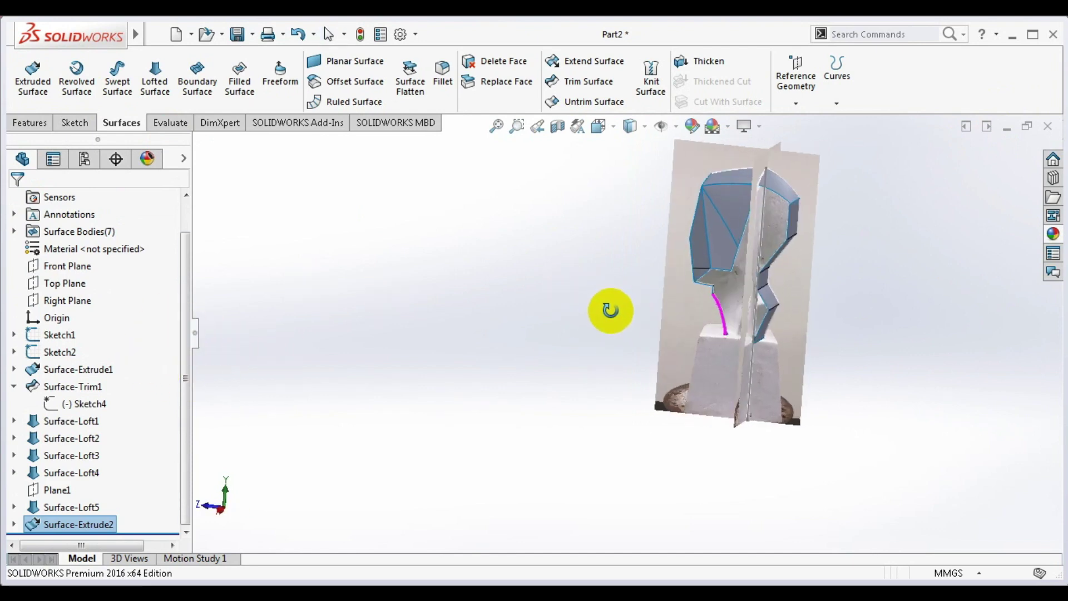
# - Start a Front Plane sketch with a spline from the base top up the neck
pyautogui.rightClick(78, 270)
pyautogui.click(85, 248)
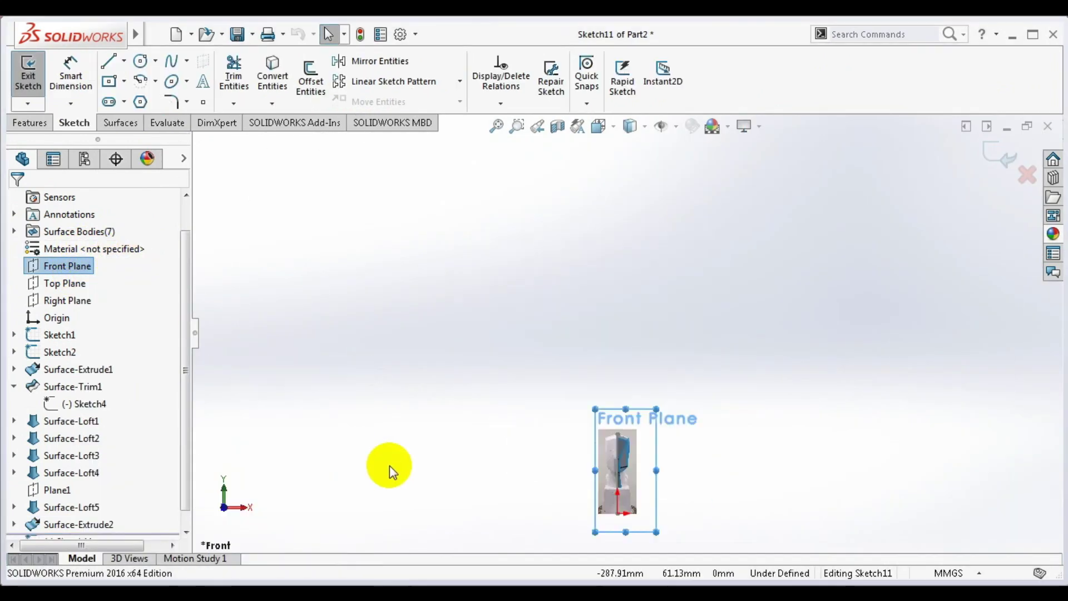
pyautogui.scroll(-5, 663, 435)
pyautogui.scroll(-3, 662, 435)
pyautogui.click(626, 483)
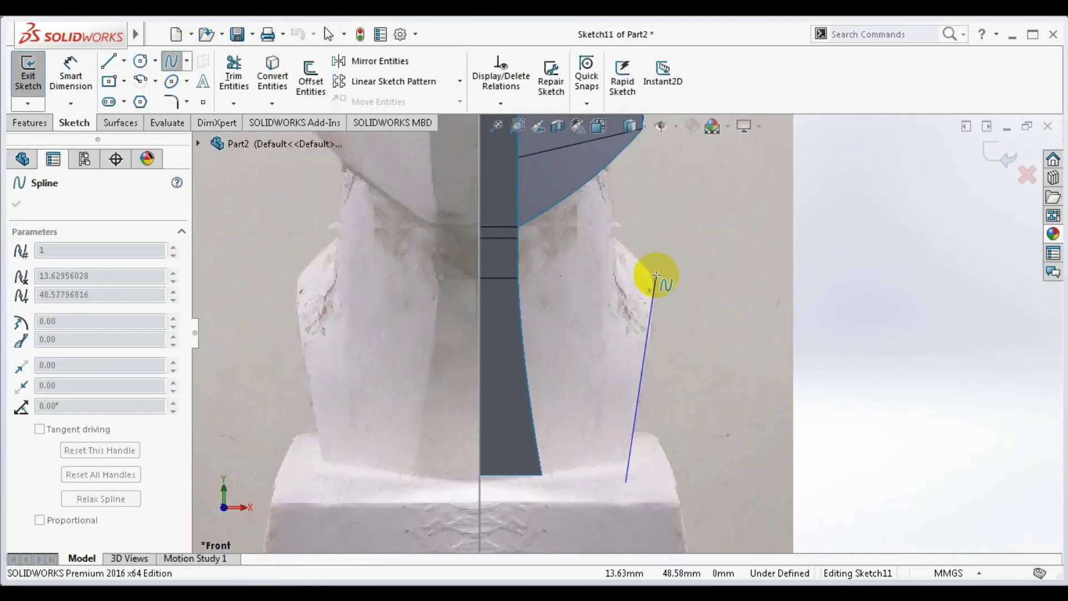
pyautogui.doubleClick(657, 275)
pyautogui.scroll(1, 662, 251)
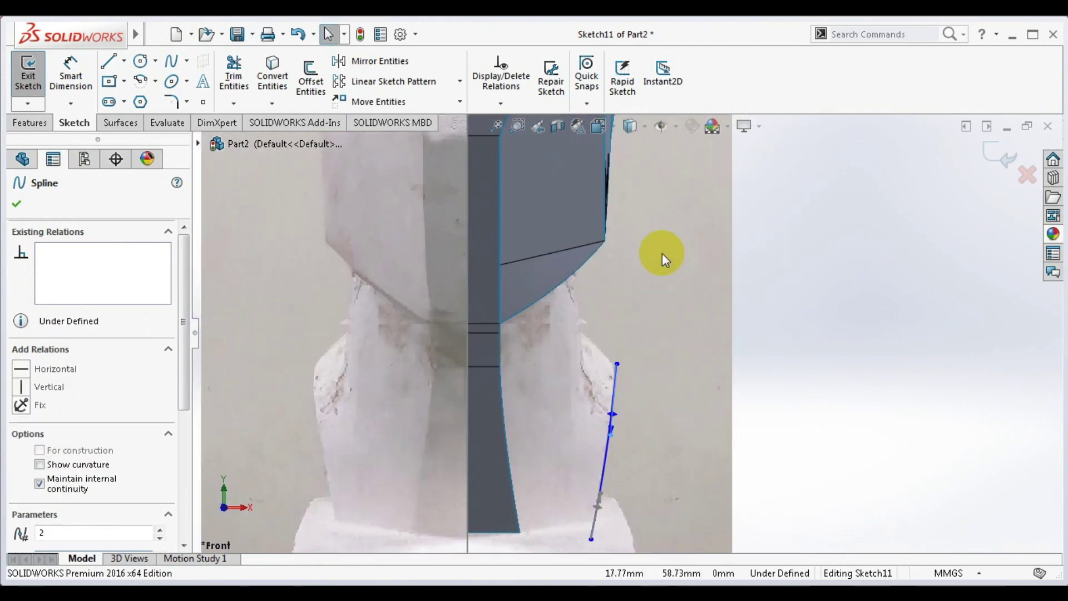
# - Continue the spline toward the head and switch to the Front view
pyautogui.click(617, 364)
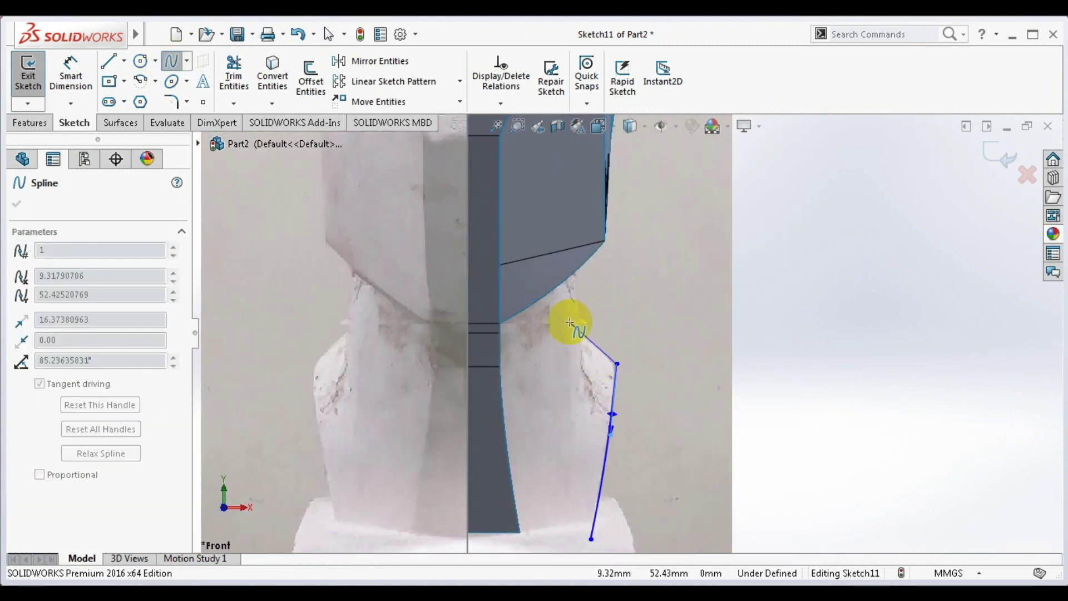
pyautogui.scroll(2, 570, 323)
pyautogui.moveTo(569, 323)
pyautogui.mouseDown(button='middle')
pyautogui.moveTo(526, 327)
pyautogui.moveTo(566, 323)
pyautogui.mouseUp(button='middle')
pyautogui.press('space')
pyautogui.click(253, 405)
pyautogui.scroll(-5, 614, 481)
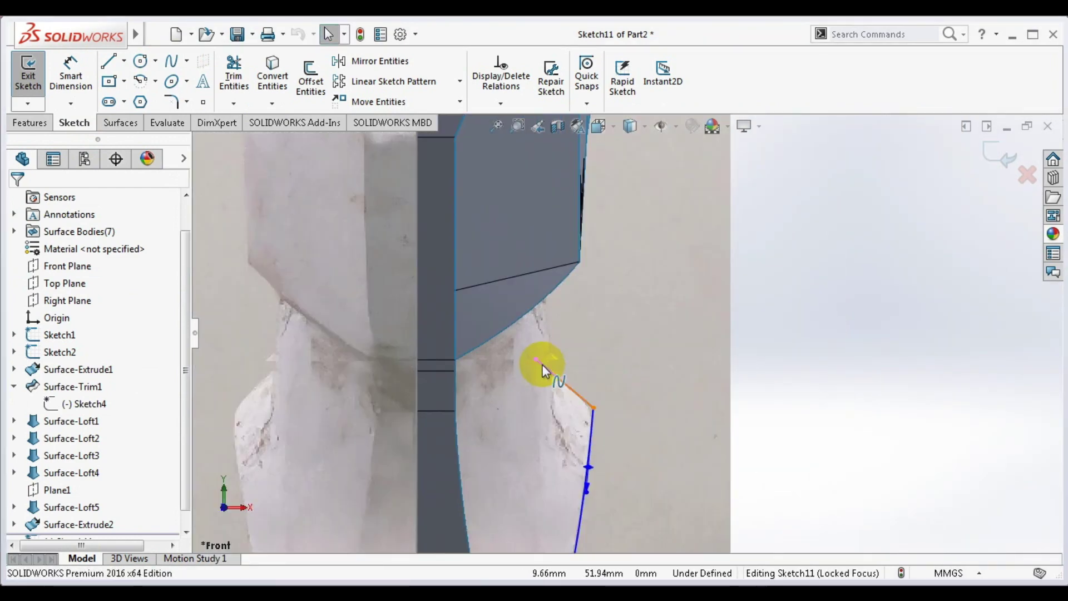
# - Draw a vertical line from the spline's top up to the head's edge, then view from the back
pyautogui.press('l')
pyautogui.click(537, 361)
pyautogui.click(540, 240)
pyautogui.press('space')
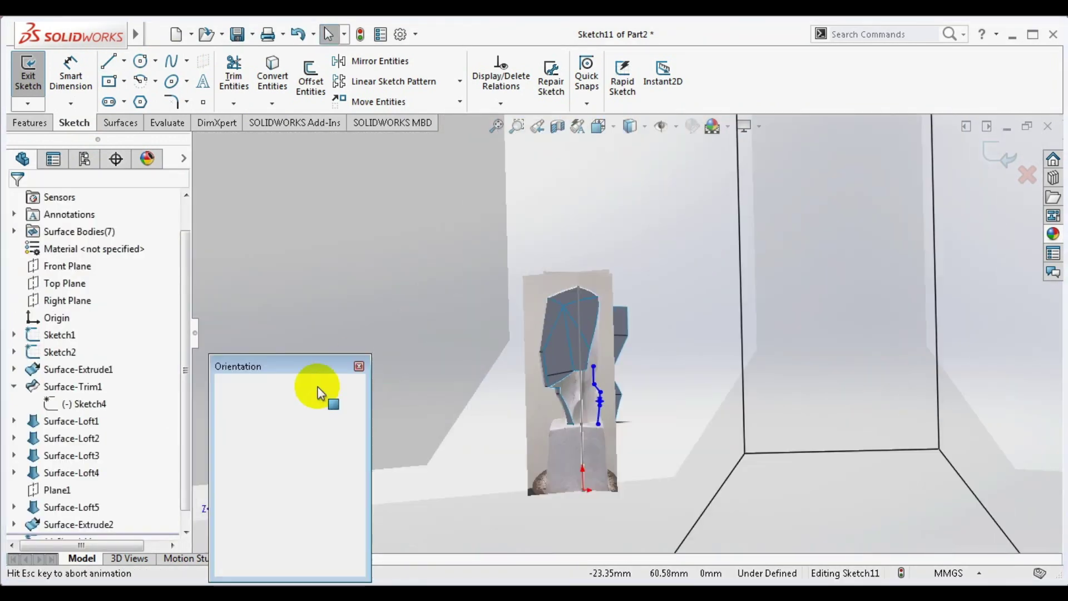
pyautogui.click(320, 392)
pyautogui.scroll(-5, 600, 369)
# - Make the line's top coincident with the head edge and join the spline endpoint to it
pyautogui.click(603, 371)
pyautogui.keyDown('ctrl'); pyautogui.click(637, 375); pyautogui.keyUp('ctrl')
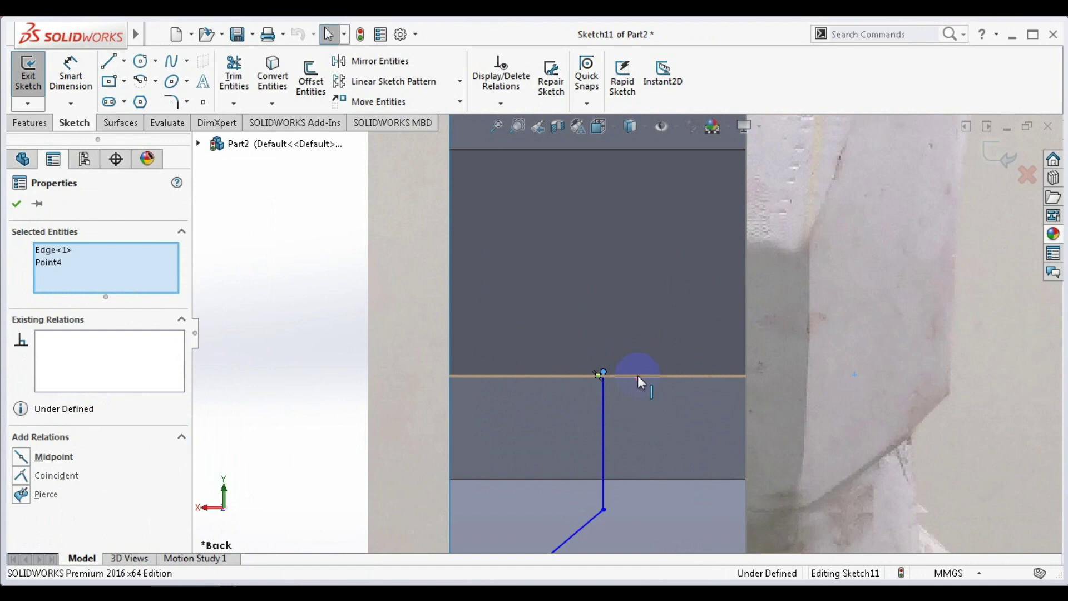
pyautogui.click(22, 474)
pyautogui.scroll(3, 566, 425)
pyautogui.click(566, 425)
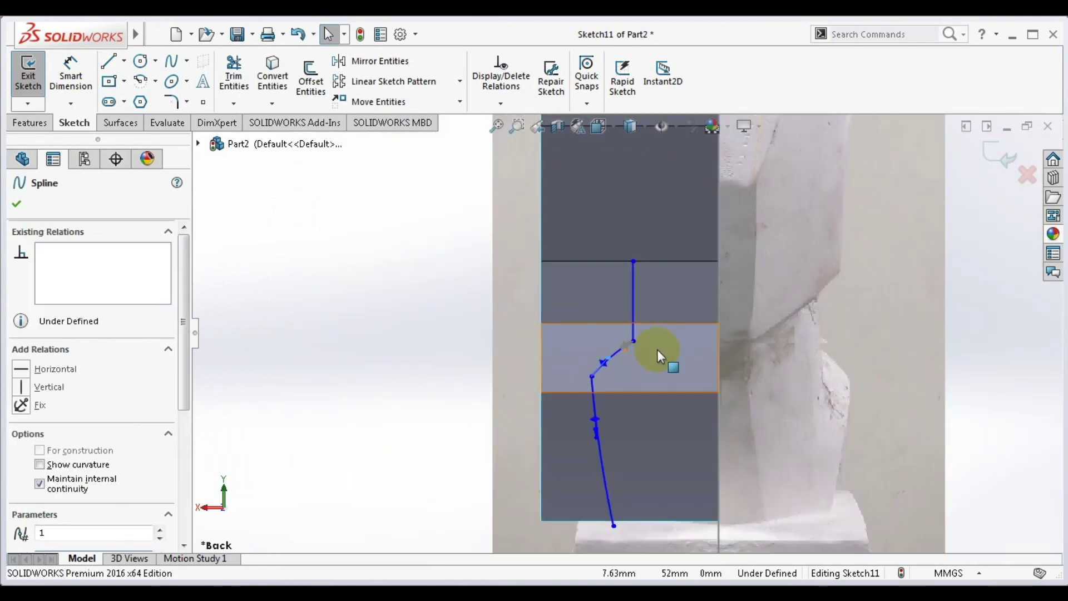
# - Draw a line from the spline's upper end to the head's lower edge
pyautogui.scroll(3, 656, 349)
pyautogui.click(109, 61)
pyautogui.scroll(-5, 550, 262)
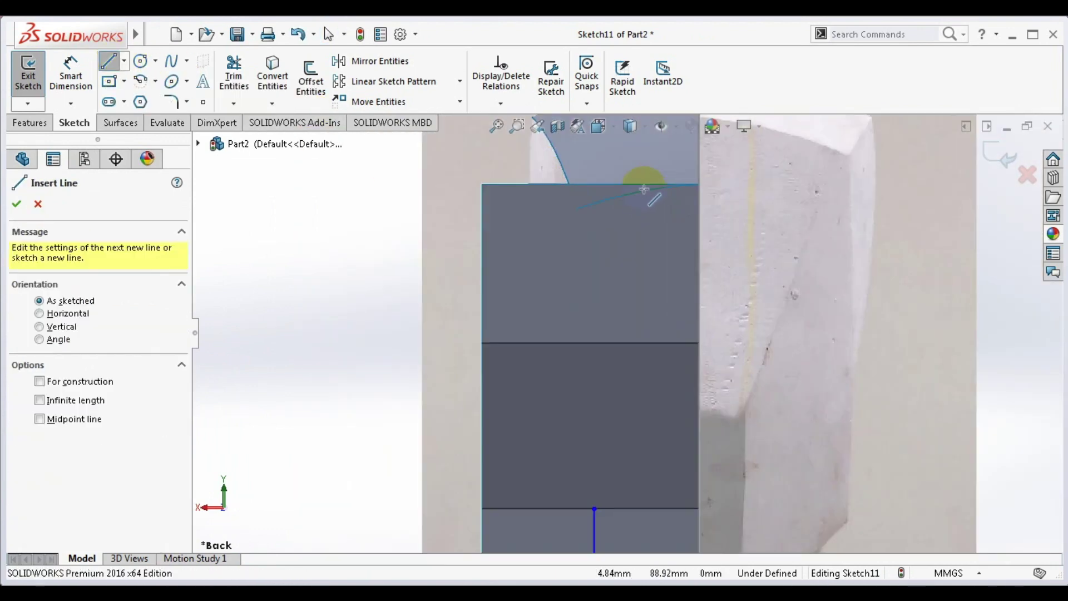
pyautogui.scroll(4, 610, 455)
pyautogui.click(610, 455)
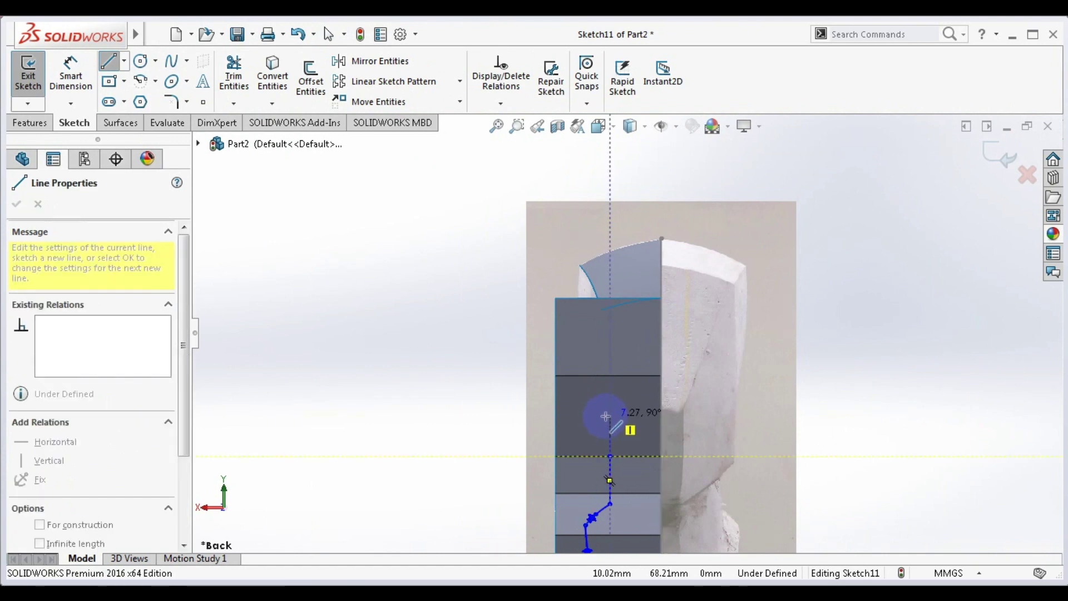
pyautogui.scroll(-3, 605, 416)
pyautogui.scroll(3, 610, 377)
pyautogui.scroll(-3, 623, 251)
pyautogui.click(638, 317)
pyautogui.press('Escape')
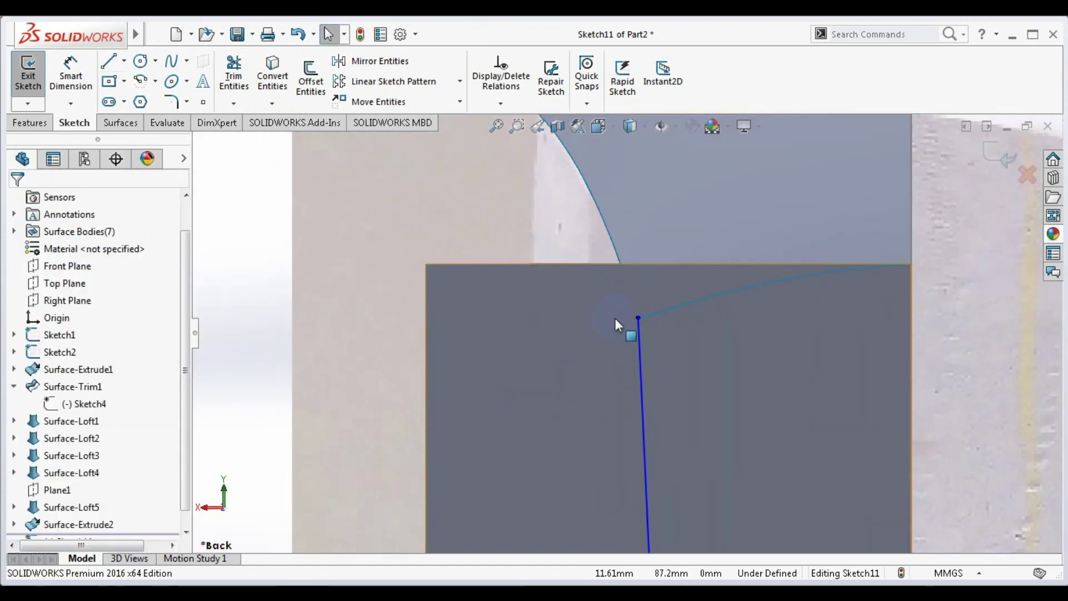
# - Check the line's end at the head vertex, return to the back view, and exit Sketch11
pyautogui.moveTo(615, 318)
pyautogui.mouseDown(button='middle')
pyautogui.moveTo(590, 292)
pyautogui.moveTo(623, 317)
pyautogui.mouseUp(button='middle')
pyautogui.keyDown('ctrl'); pyautogui.click(623, 317); pyautogui.keyUp('ctrl')
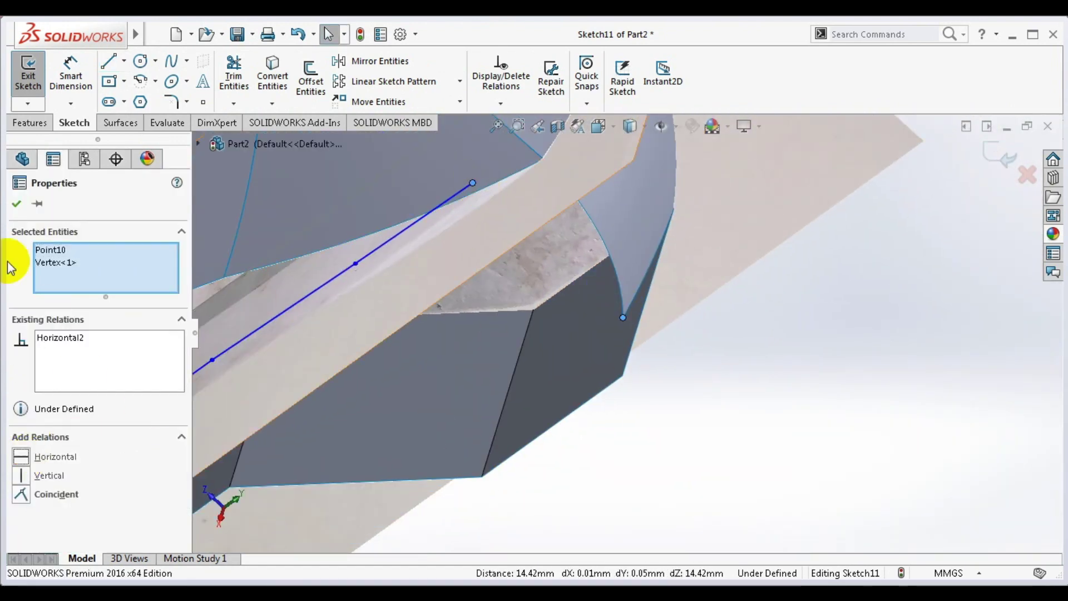
pyautogui.press('Escape')
pyautogui.hotkey('ctrl', '8')
pyautogui.scroll(-5, 595, 346)
pyautogui.press('l')
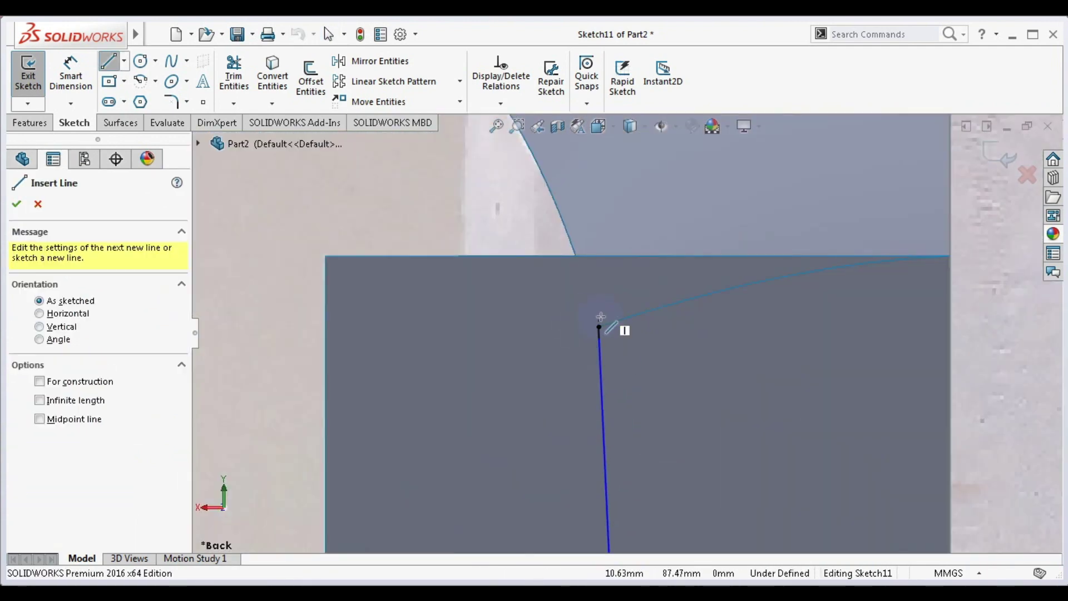
pyautogui.press('Escape')
pyautogui.hotkey('ctrl', 'b')
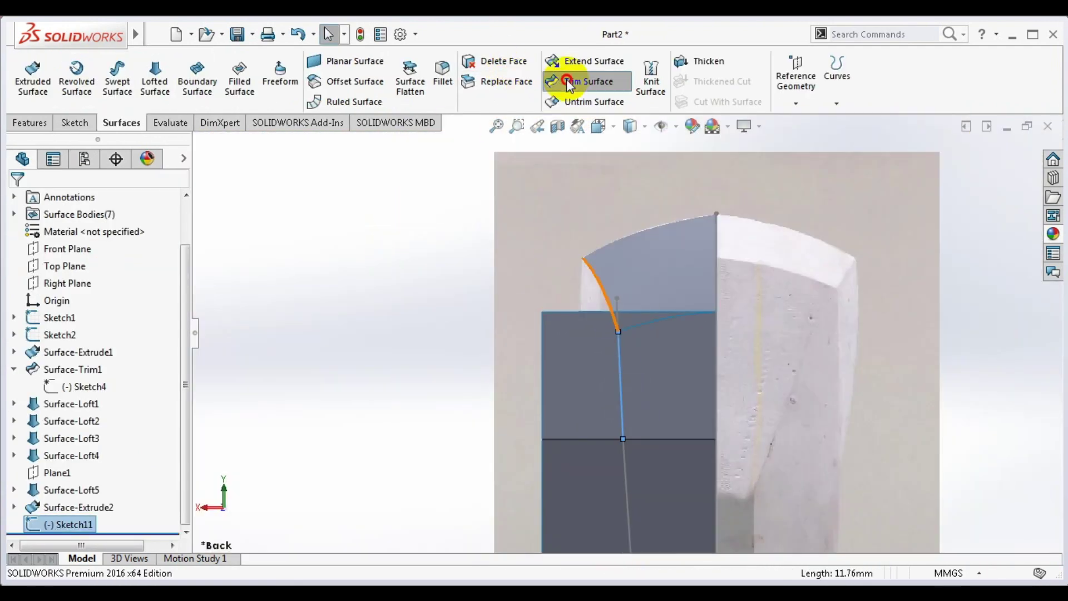
# - Trim the front surface with Sketch11, removing its left piece, and orbit to check the result
pyautogui.click(567, 84)
pyautogui.moveTo(605, 381); pyautogui.dragTo(587, 379, button='right')
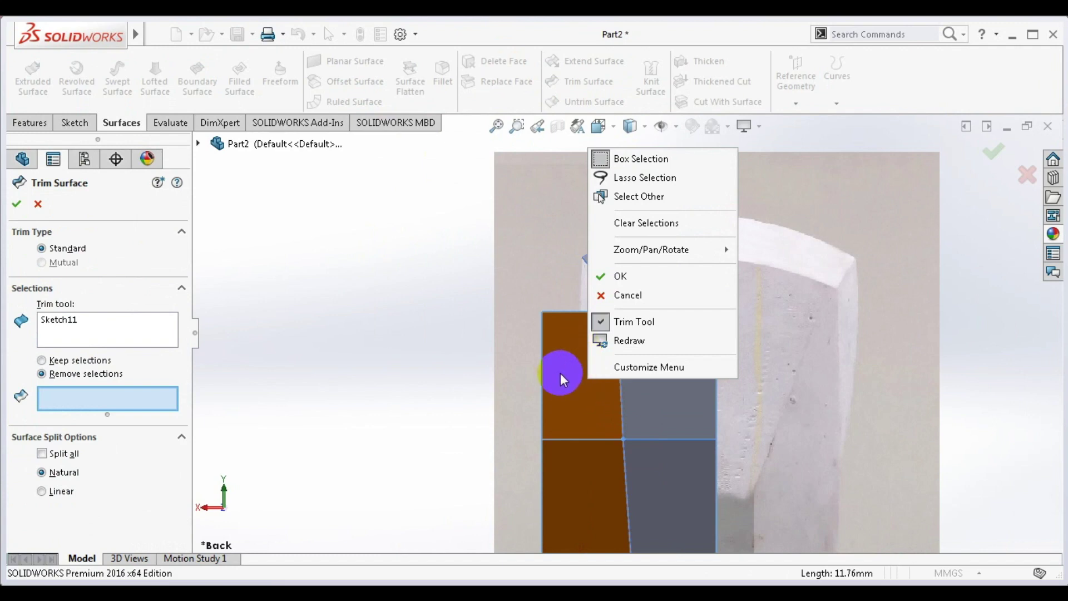
pyautogui.click(559, 373)
pyautogui.press('Return')
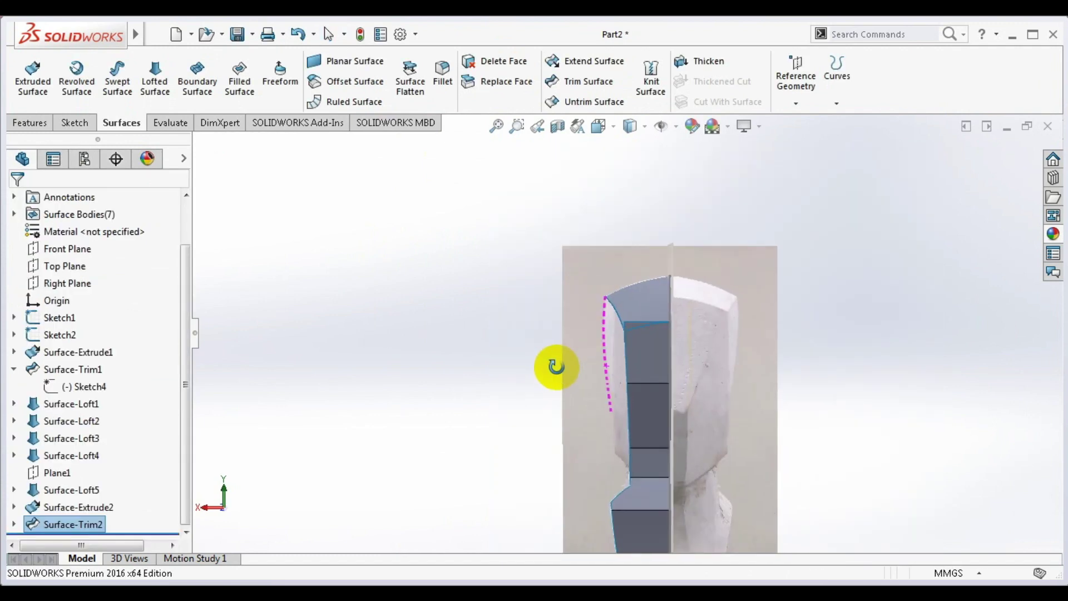
pyautogui.moveTo(556, 367)
pyautogui.mouseDown(button='middle')
pyautogui.moveTo(667, 352)
pyautogui.moveTo(530, 404)
pyautogui.moveTo(425, 389)
pyautogui.moveTo(501, 384)
pyautogui.mouseUp(button='middle')
pyautogui.scroll(-5, 514, 367)
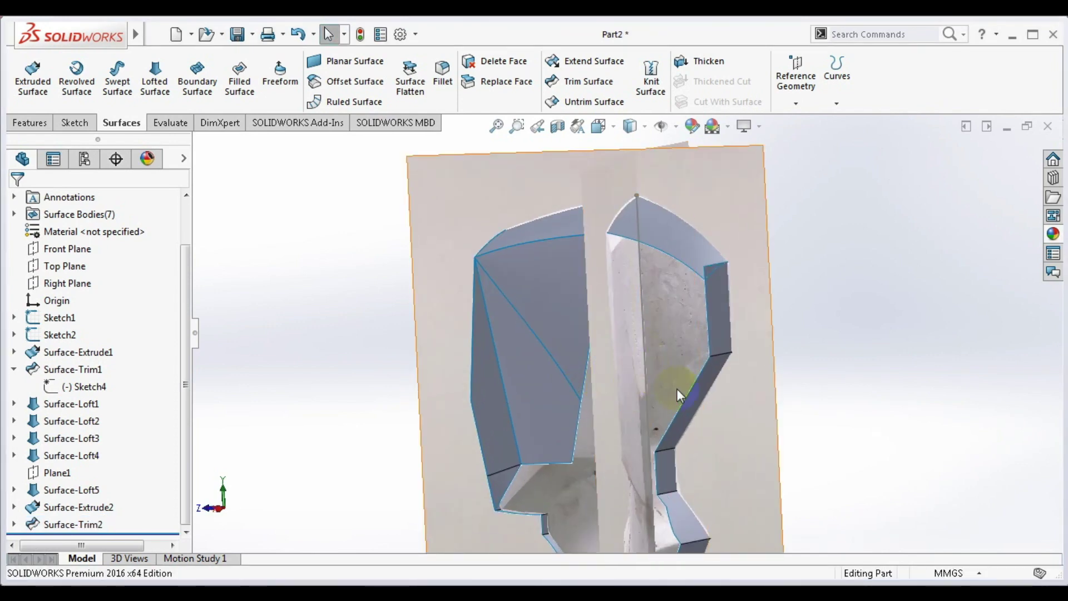
pyautogui.moveTo(677, 369)
pyautogui.mouseDown(button='middle')
pyautogui.moveTo(693, 334)
pyautogui.moveTo(675, 312)
pyautogui.moveTo(705, 346)
pyautogui.moveTo(684, 326)
pyautogui.moveTo(679, 409)
pyautogui.moveTo(693, 429)
pyautogui.moveTo(684, 489)
pyautogui.moveTo(612, 489)
pyautogui.moveTo(565, 465)
pyautogui.moveTo(615, 445)
pyautogui.moveTo(680, 392)
pyautogui.moveTo(703, 307)
pyautogui.moveTo(608, 382)
pyautogui.moveTo(639, 270)
pyautogui.mouseUp(button='middle')
pyautogui.scroll(3, 693, 359)
pyautogui.scroll(-5, 618, 305)
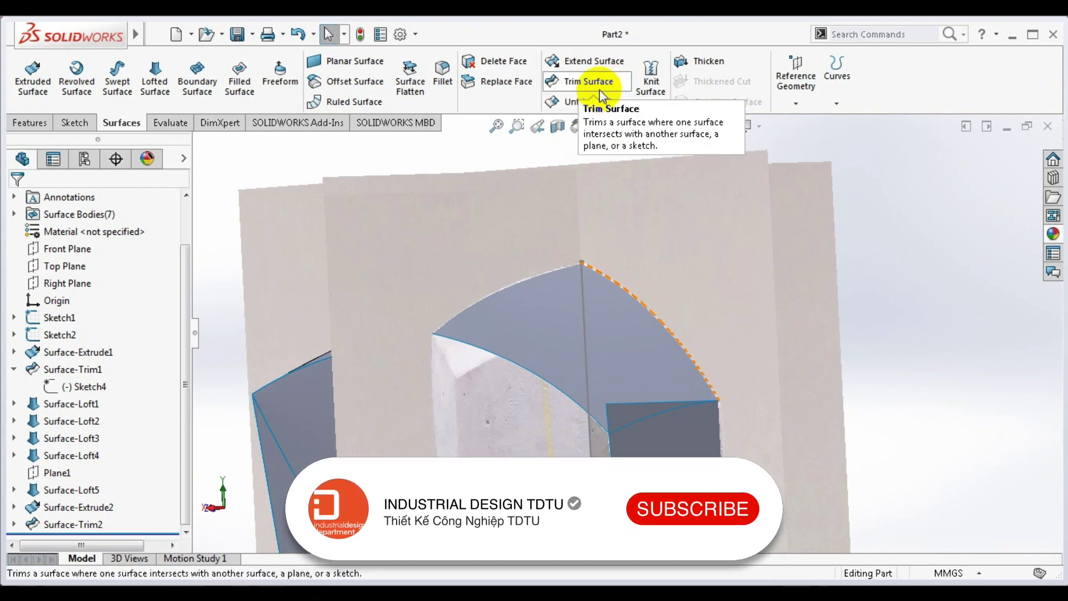
# - Trim away the small face below Surface-Loft5, using the head surface as the trim tool
pyautogui.click(599, 89)
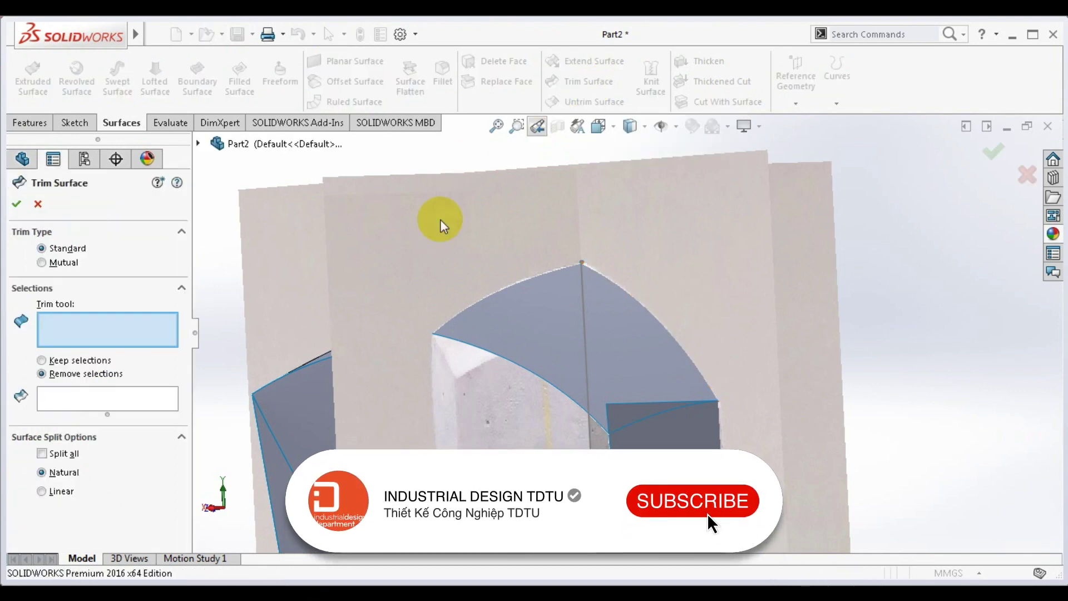
pyautogui.click(624, 367)
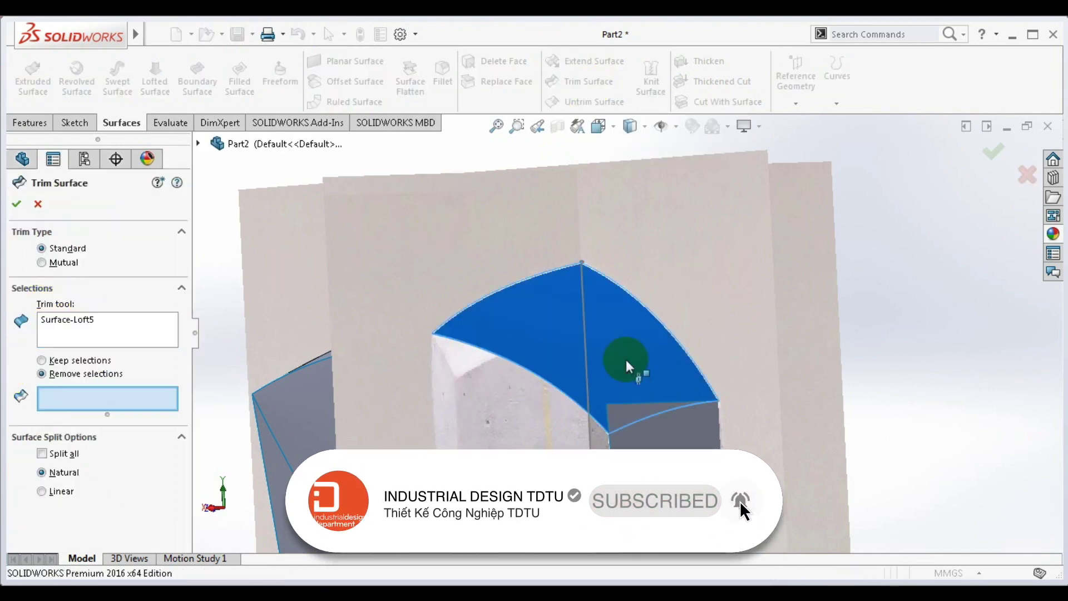
pyautogui.rightClick(619, 416)
pyautogui.click(616, 413)
pyautogui.rightClick(611, 412)
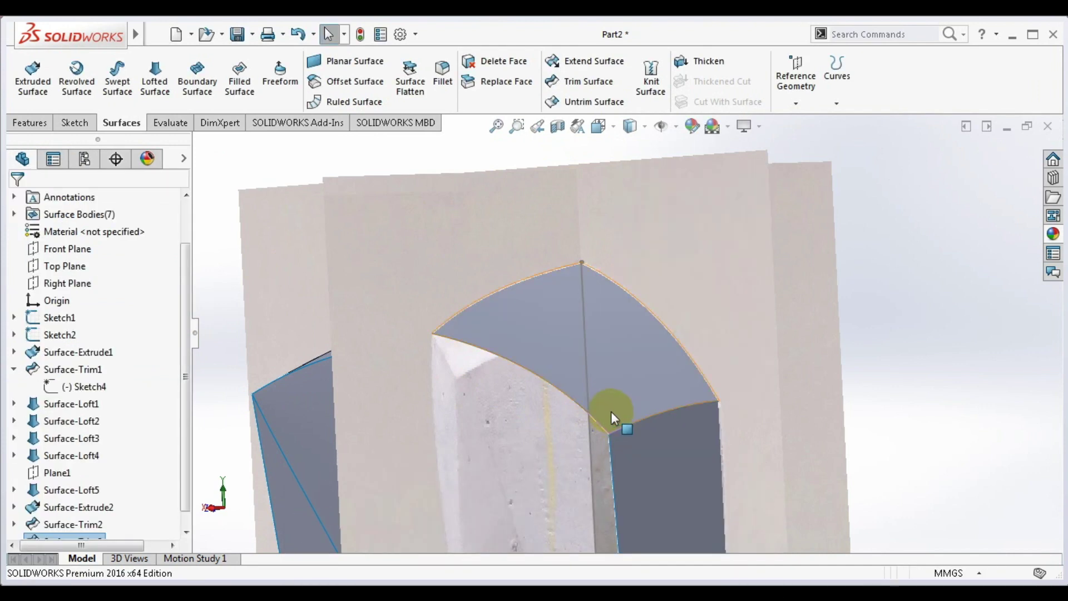
pyautogui.moveTo(610, 411)
pyautogui.mouseDown(button='middle')
pyautogui.moveTo(667, 353)
pyautogui.moveTo(698, 357)
pyautogui.moveTo(624, 370)
pyautogui.moveTo(647, 380)
pyautogui.mouseUp(button='middle')
pyautogui.moveTo(735, 406)
pyautogui.mouseDown()
pyautogui.moveTo(704, 354)
pyautogui.moveTo(622, 444)
pyautogui.moveTo(633, 443)
pyautogui.moveTo(622, 461)
pyautogui.mouseUp()
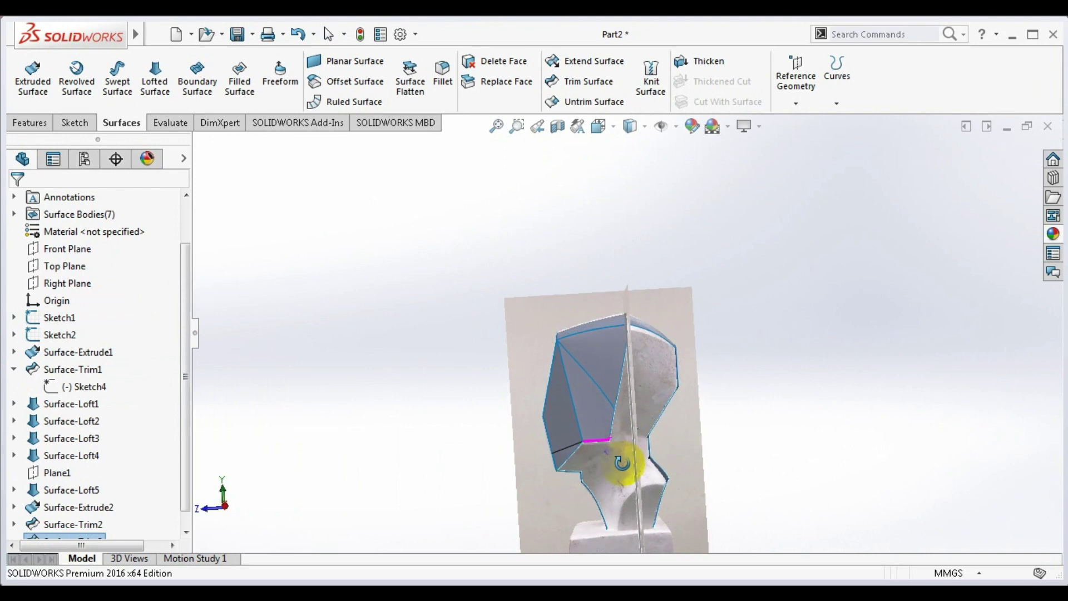
# - Adjust the view and bring up the Sketch tab's sketch type options
pyautogui.press('Escape')
pyautogui.scroll(-3, 609, 474)
pyautogui.scroll(-3, 658, 429)
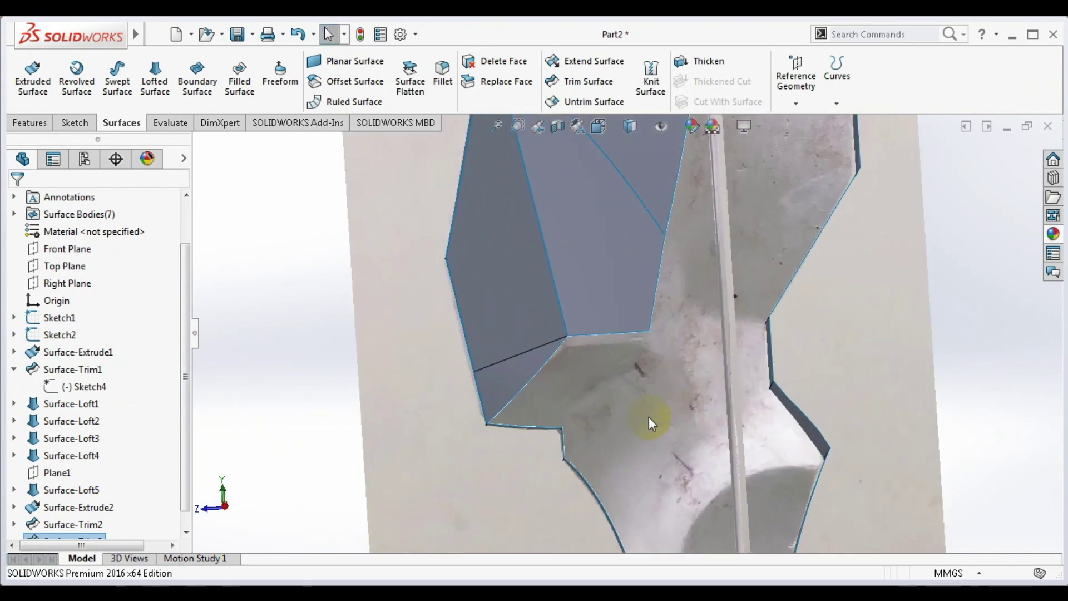
pyautogui.moveTo(662, 342); pyautogui.dragTo(645, 334, button='middle')
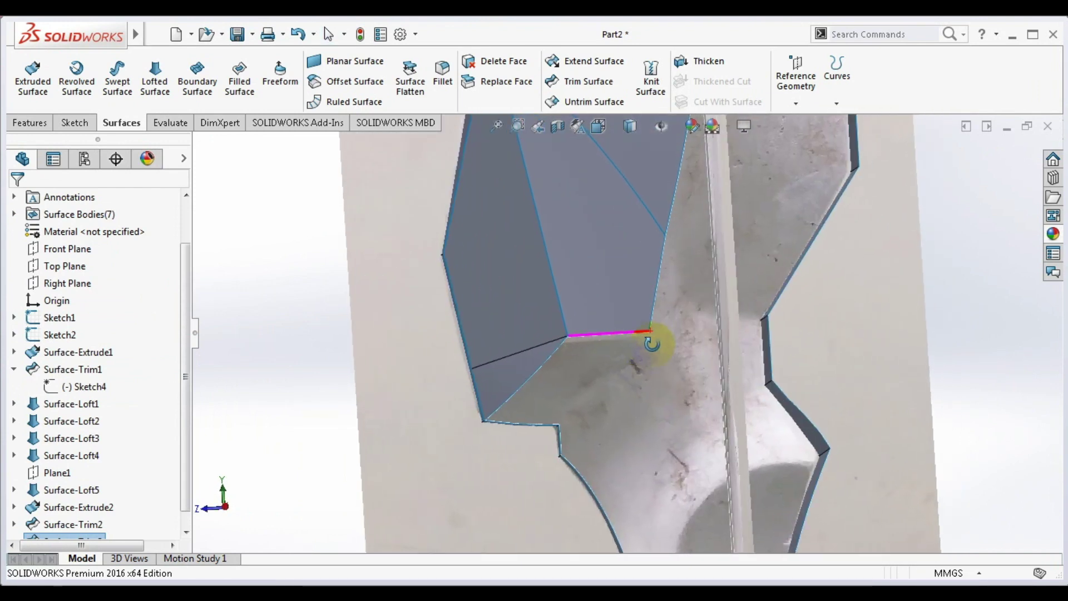
pyautogui.click(70, 122)
pyautogui.click(28, 103)
# - In a new 3D sketch, draw a short line from the head's lower corner vertex in Right view
pyautogui.click(174, 159)
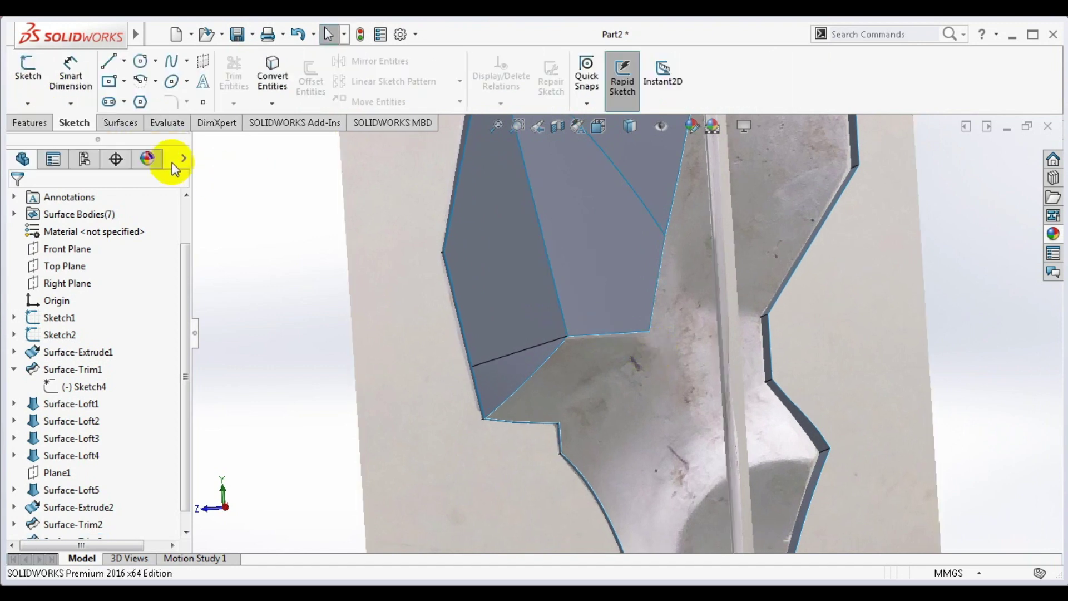
pyautogui.click(28, 73)
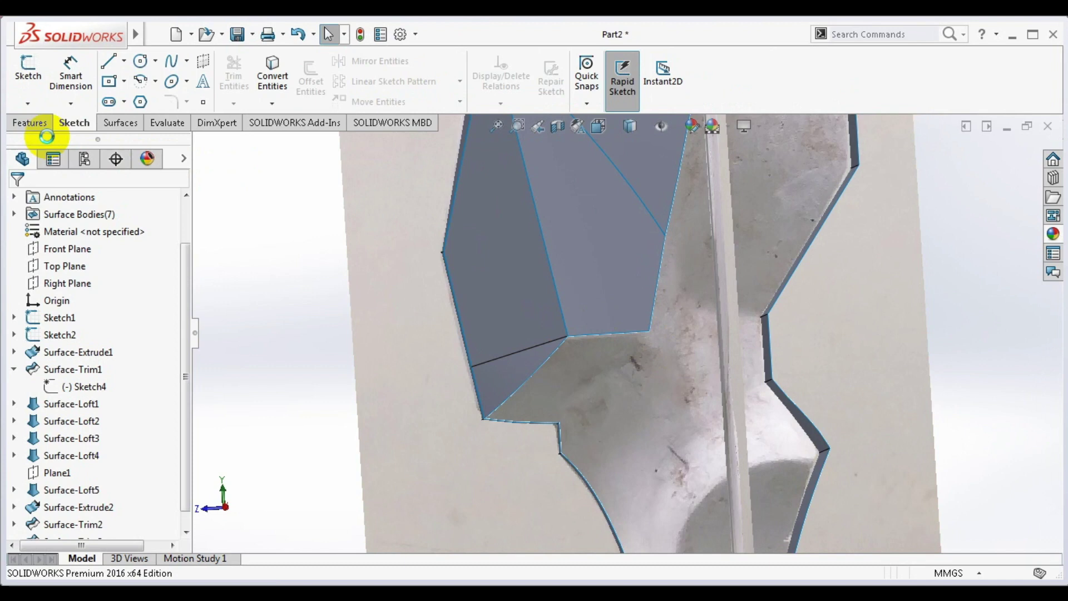
pyautogui.click(108, 62)
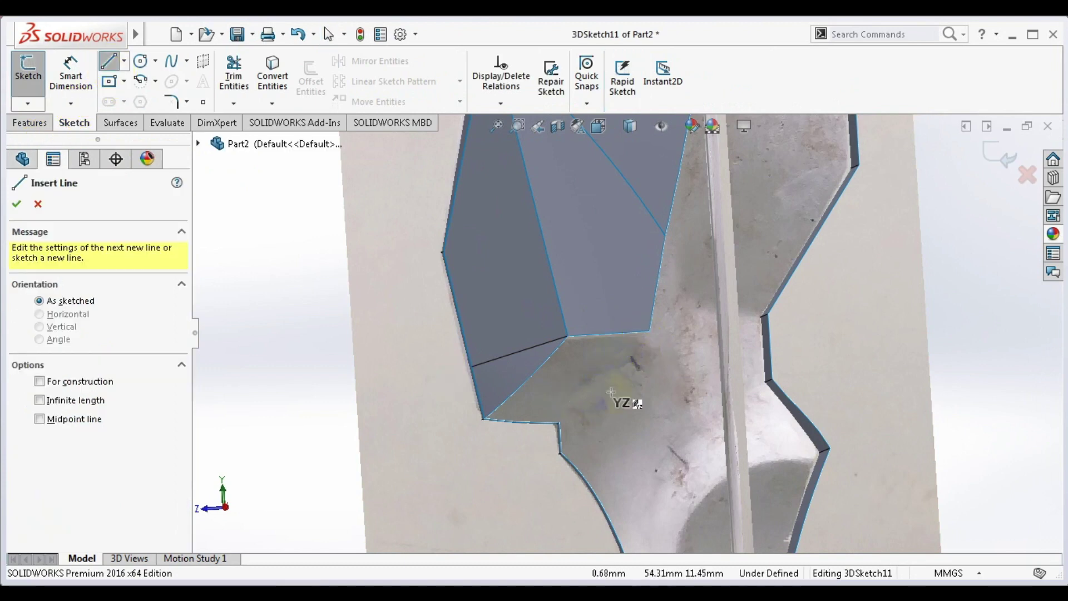
pyautogui.press('space')
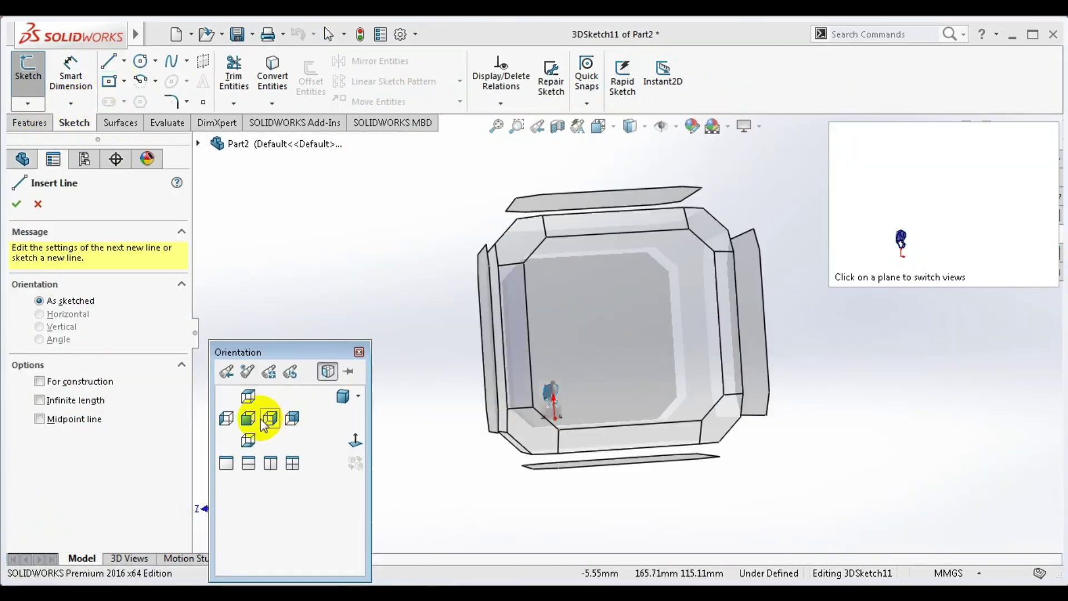
pyautogui.click(270, 418)
pyautogui.scroll(-3, 512, 462)
pyautogui.scroll(-3, 522, 345)
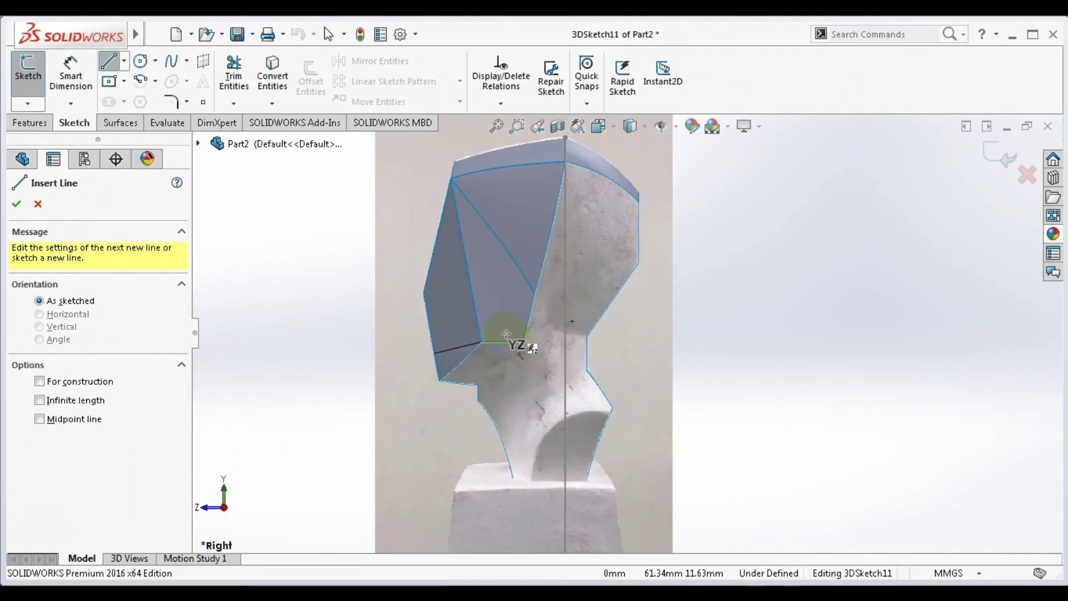
pyautogui.scroll(-2, 620, 380)
pyautogui.click(596, 359)
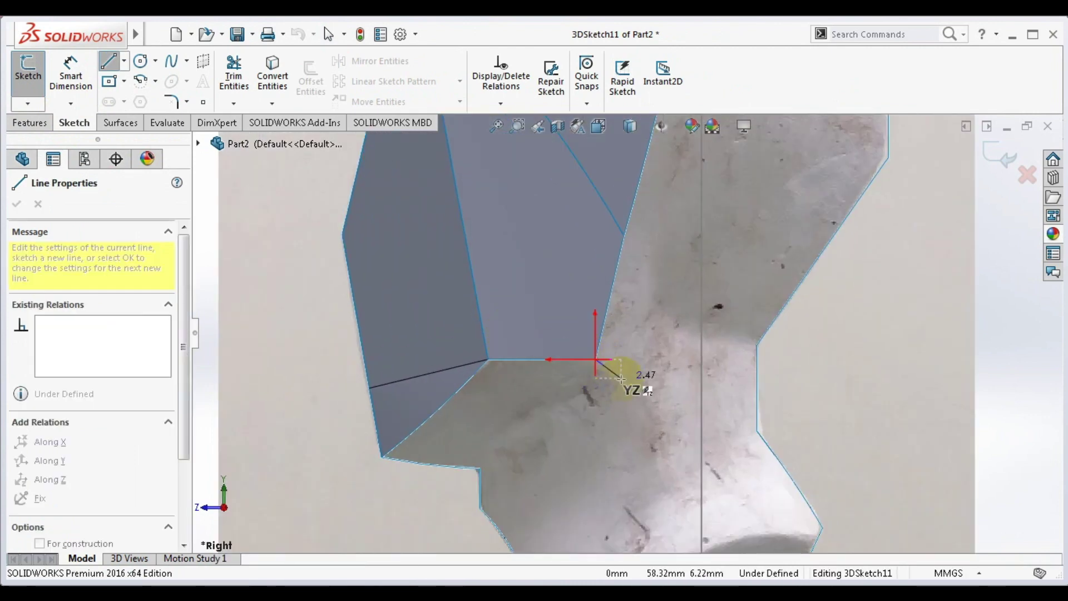
pyautogui.click(619, 379)
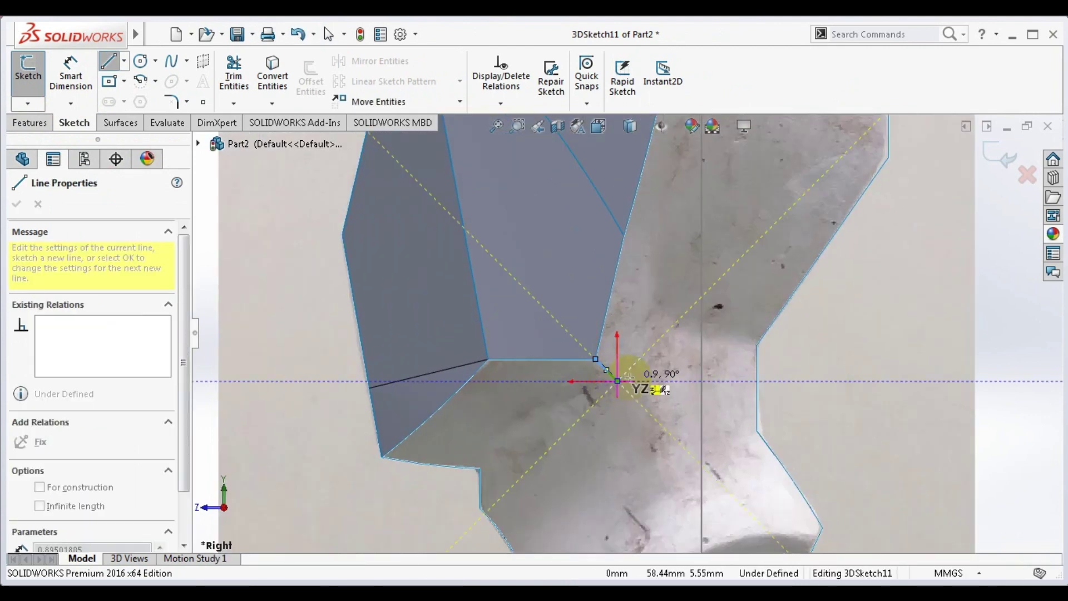
pyautogui.press('Escape')
pyautogui.moveTo(629, 377)
pyautogui.mouseDown(button='middle')
pyautogui.moveTo(646, 345)
pyautogui.moveTo(618, 370)
pyautogui.mouseUp(button='middle')
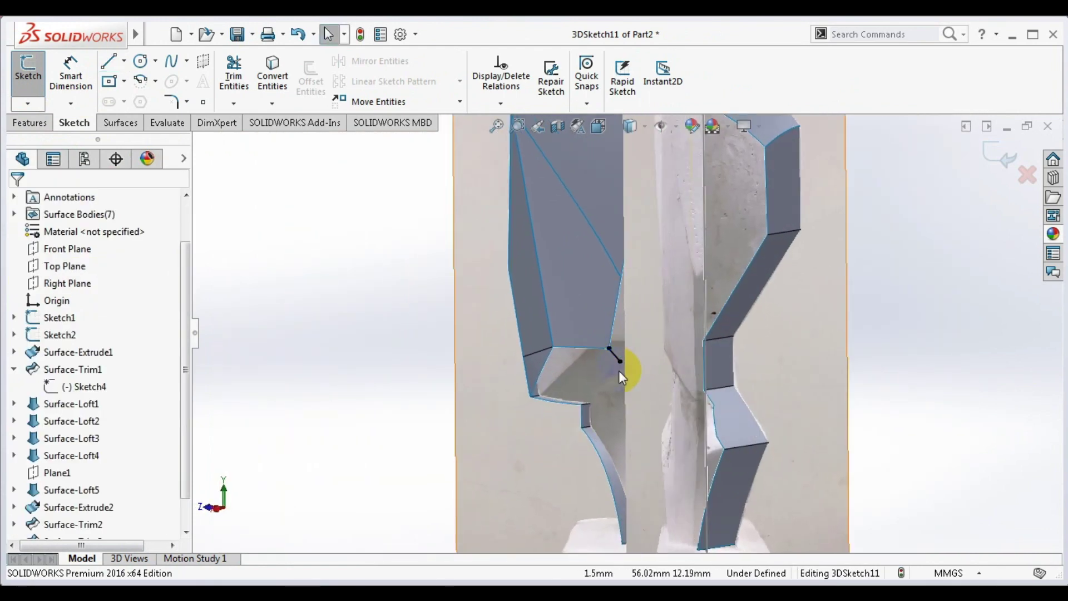
# - Drag the short line's free end toward the neck, then check it from the Right view
pyautogui.moveTo(620, 360); pyautogui.dragTo(641, 350)
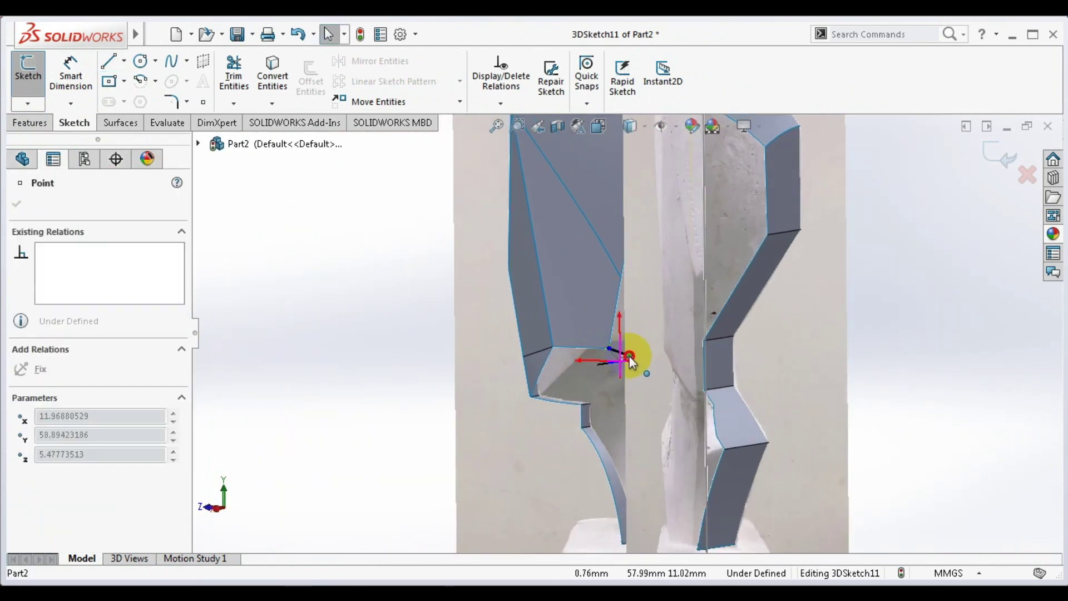
pyautogui.moveTo(632, 357)
pyautogui.mouseDown(button='middle')
pyautogui.moveTo(603, 365)
pyautogui.moveTo(589, 428)
pyautogui.moveTo(612, 578)
pyautogui.moveTo(631, 401)
pyautogui.moveTo(751, 312)
pyautogui.moveTo(758, 236)
pyautogui.mouseUp(button='middle')
pyautogui.scroll(-3, 646, 334)
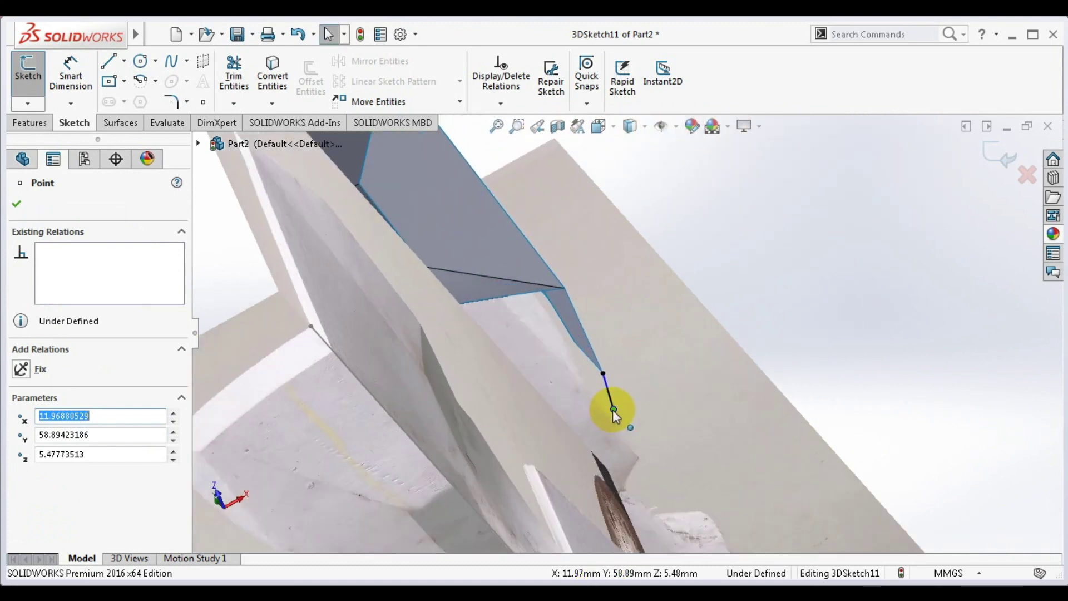
pyautogui.moveTo(612, 409); pyautogui.dragTo(590, 413)
pyautogui.moveTo(589, 413)
pyautogui.mouseDown(button='middle')
pyautogui.moveTo(720, 310)
pyautogui.moveTo(661, 365)
pyautogui.moveTo(698, 317)
pyautogui.moveTo(638, 453)
pyautogui.mouseUp(button='middle')
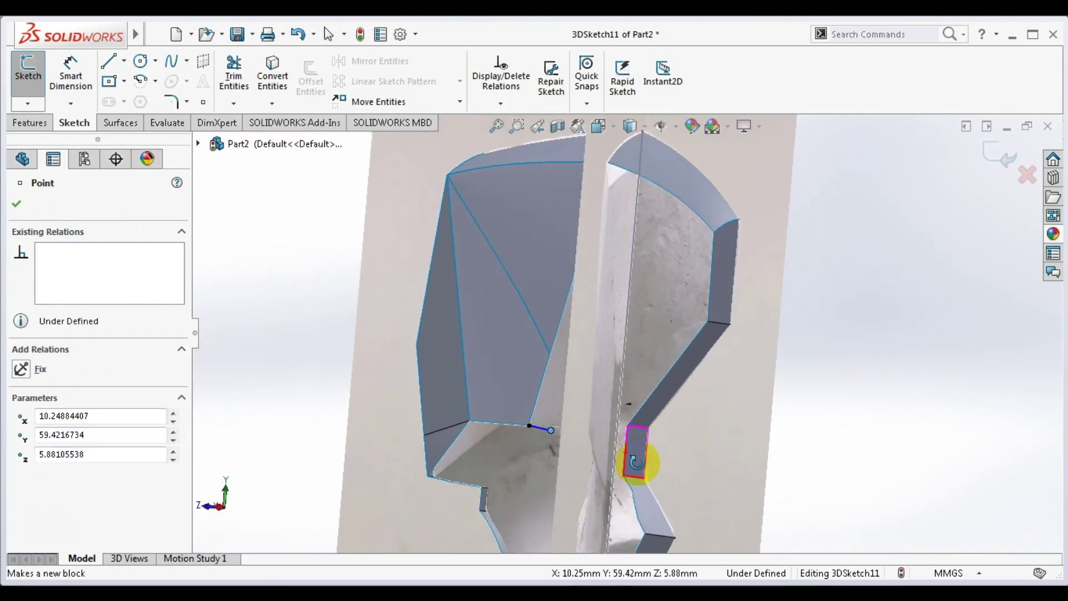
pyautogui.press('space')
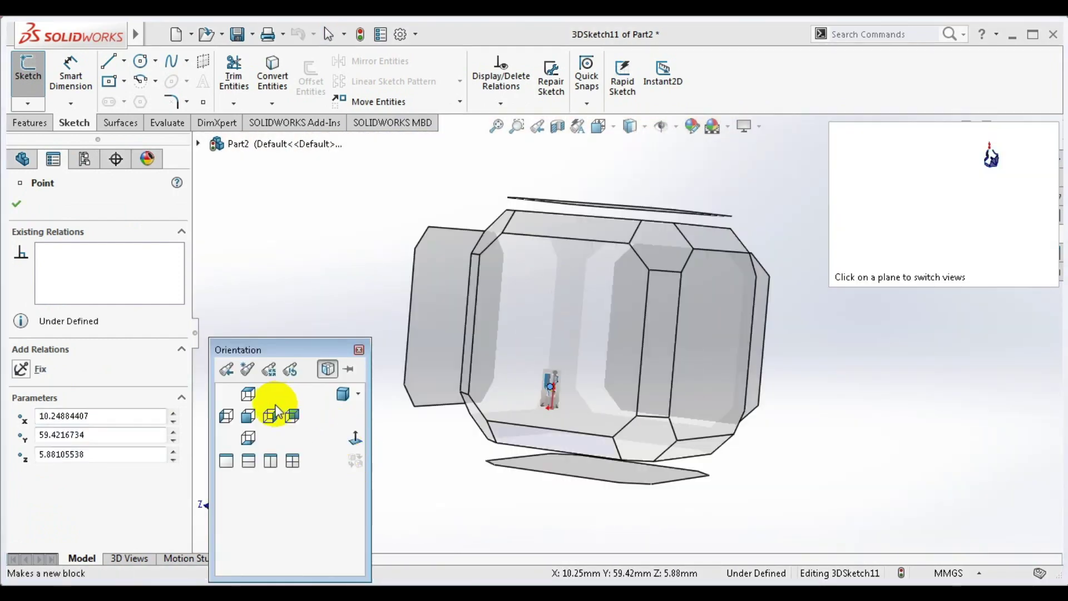
pyautogui.click(270, 415)
# - Lower the endpoint onto the neck and shift it outward, rechecking from the Right view
pyautogui.scroll(-3, 524, 397)
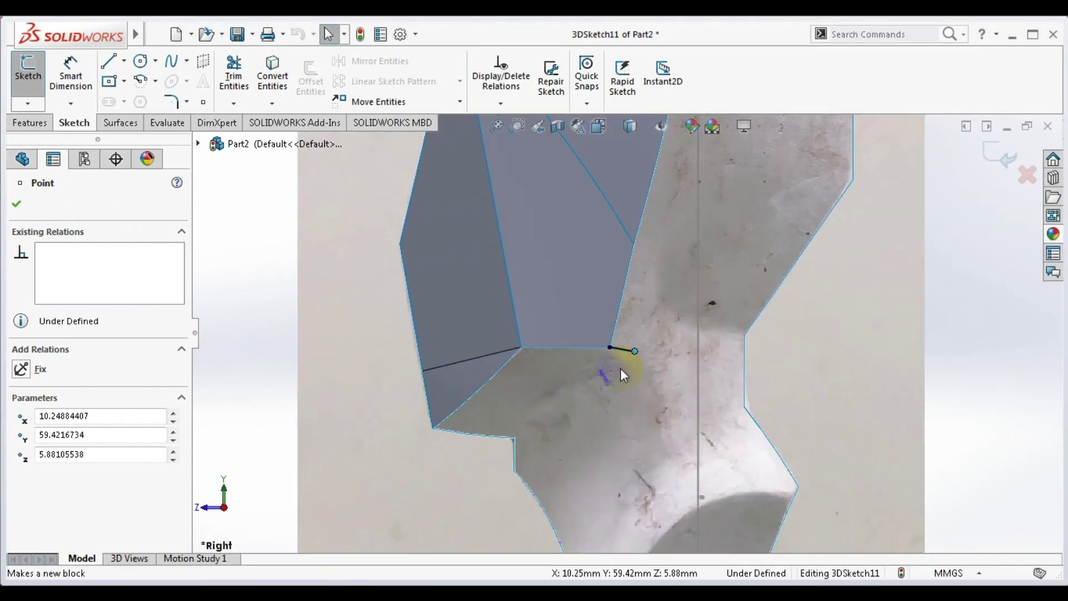
pyautogui.scroll(-2, 620, 368)
pyautogui.moveTo(653, 335); pyautogui.dragTo(645, 357)
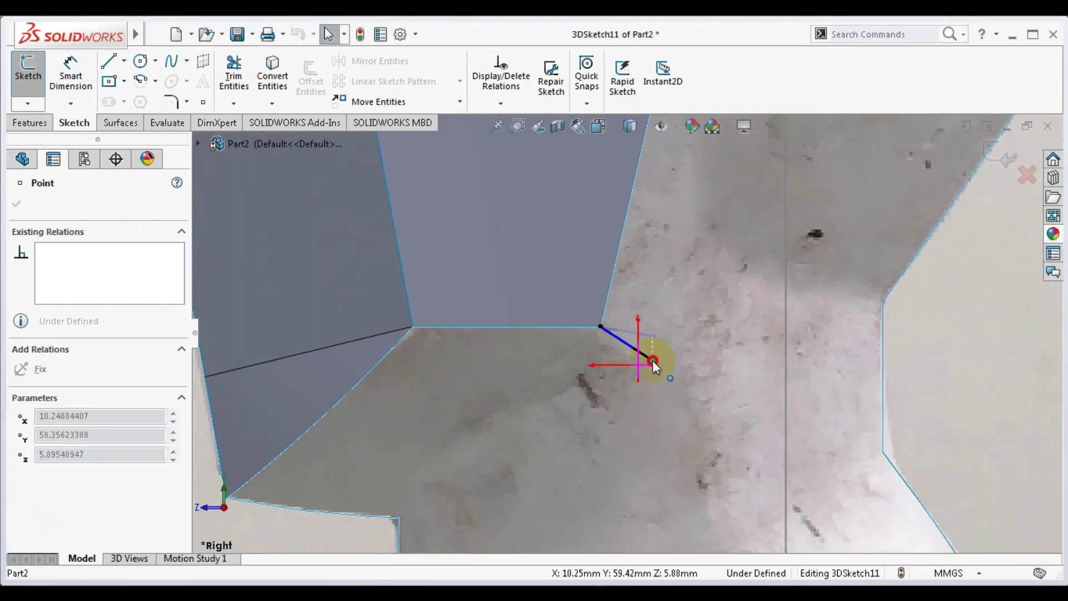
pyautogui.scroll(2, 651, 351)
pyautogui.scroll(2, 651, 352)
pyautogui.moveTo(612, 365)
pyautogui.mouseDown(button='middle')
pyautogui.moveTo(660, 351)
pyautogui.moveTo(718, 356)
pyautogui.moveTo(644, 352)
pyautogui.moveTo(710, 339)
pyautogui.mouseUp(button='middle')
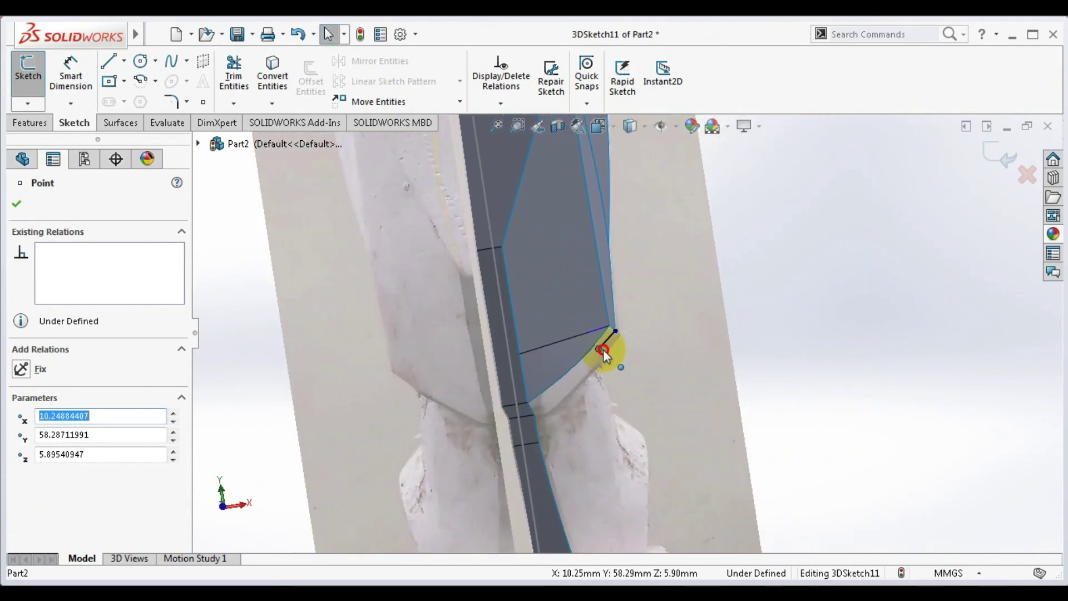
pyautogui.moveTo(598, 350); pyautogui.dragTo(610, 352)
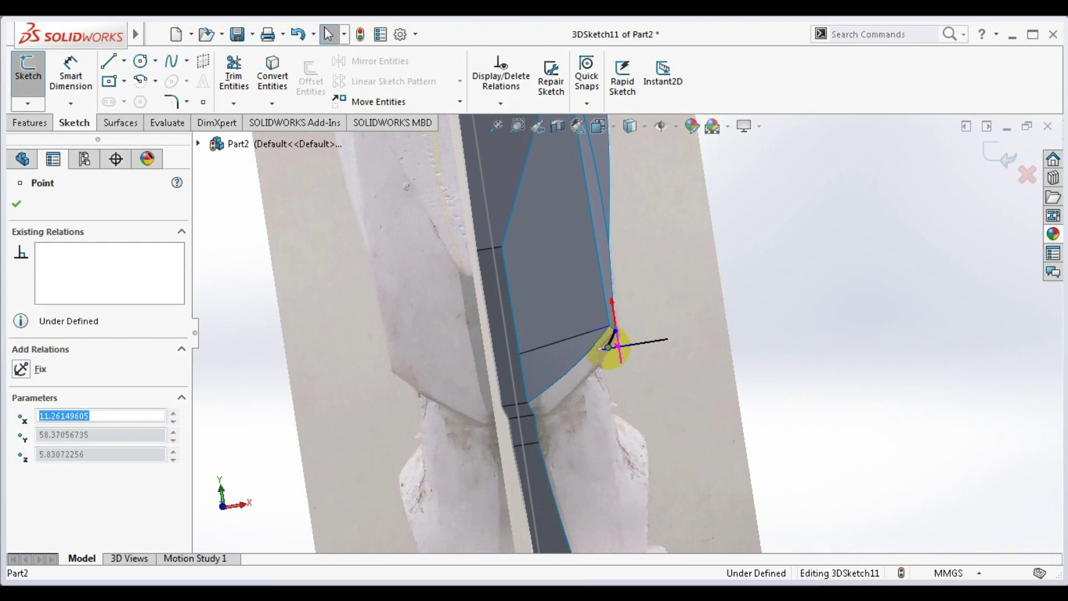
pyautogui.moveTo(610, 351)
pyautogui.mouseDown(button='middle')
pyautogui.moveTo(674, 376)
pyautogui.moveTo(535, 423)
pyautogui.mouseUp(button='middle')
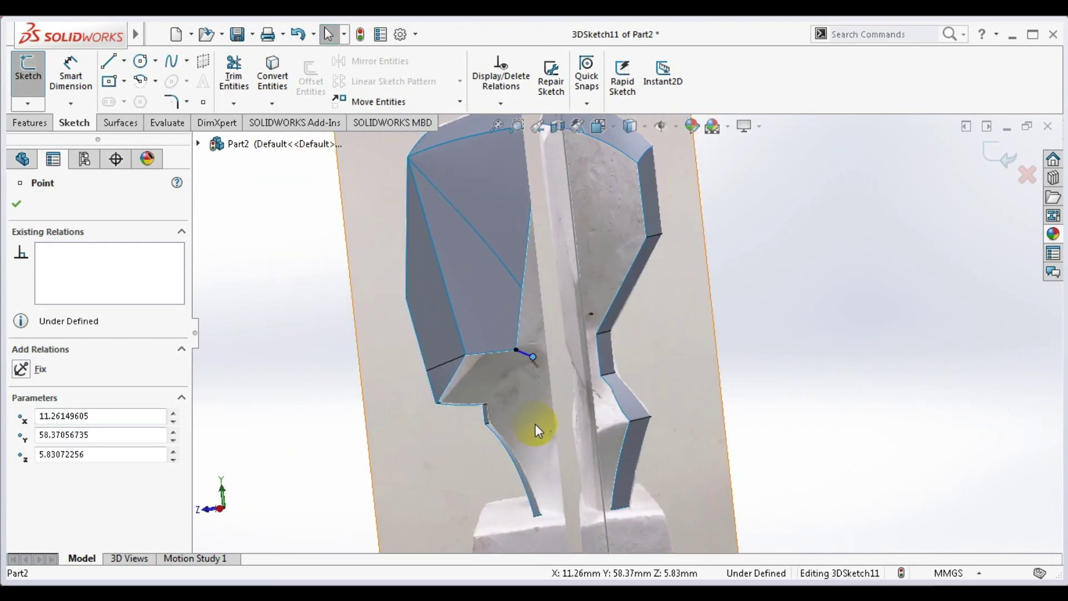
pyautogui.press('space')
pyautogui.click(269, 414)
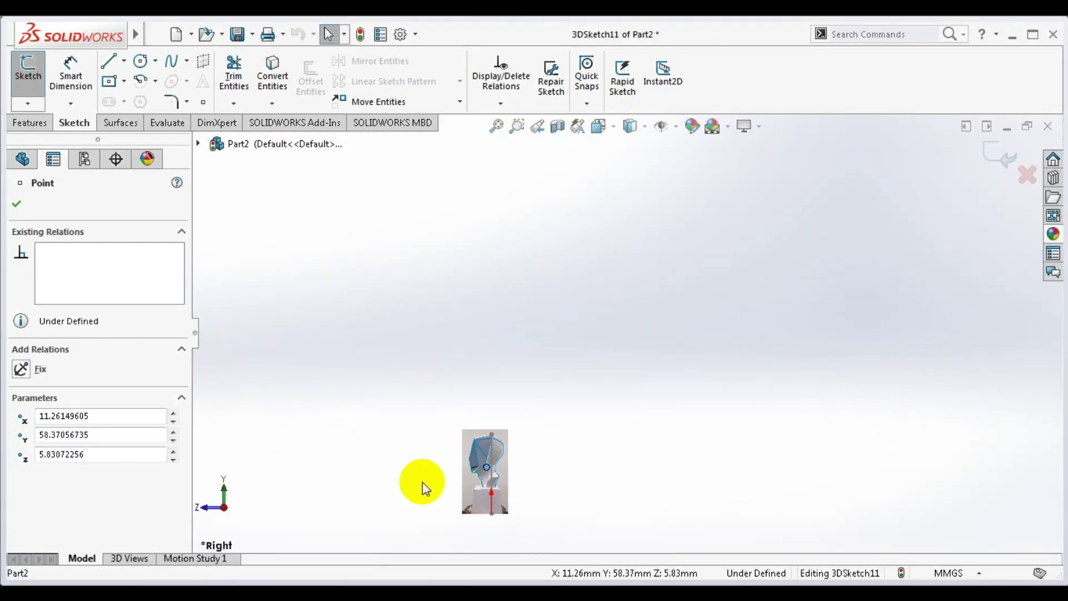
# - Verify the endpoint sits near X 11.26, Y 58.37, Z 5.83 mm and close the Point PropertyManager
pyautogui.scroll(-3, 445, 478)
pyautogui.scroll(-4, 568, 433)
pyautogui.scroll(-3, 556, 384)
pyautogui.scroll(3, 640, 384)
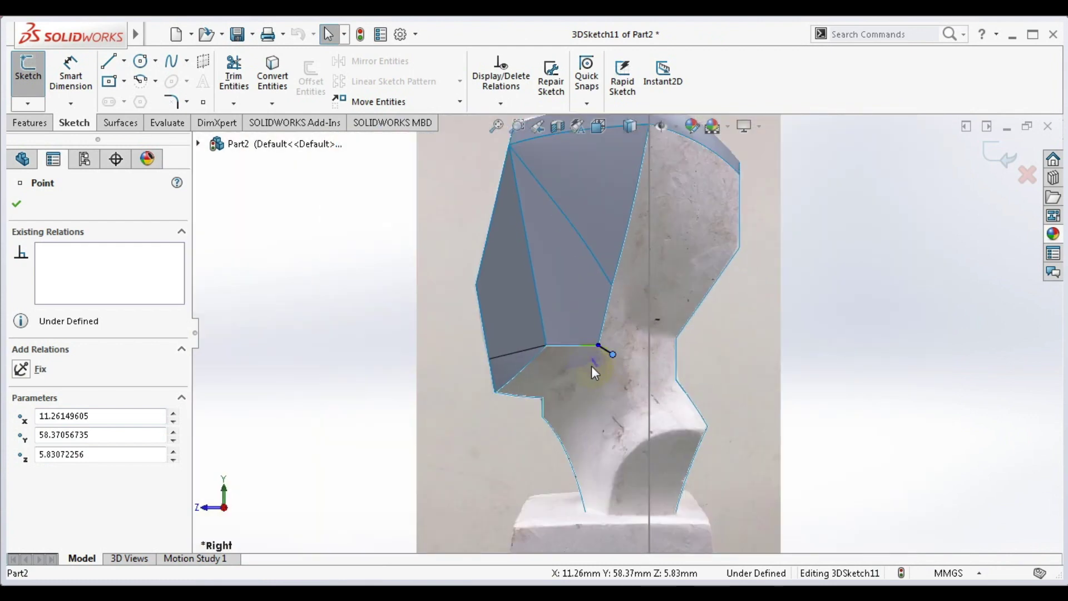
pyautogui.scroll(-2, 612, 333)
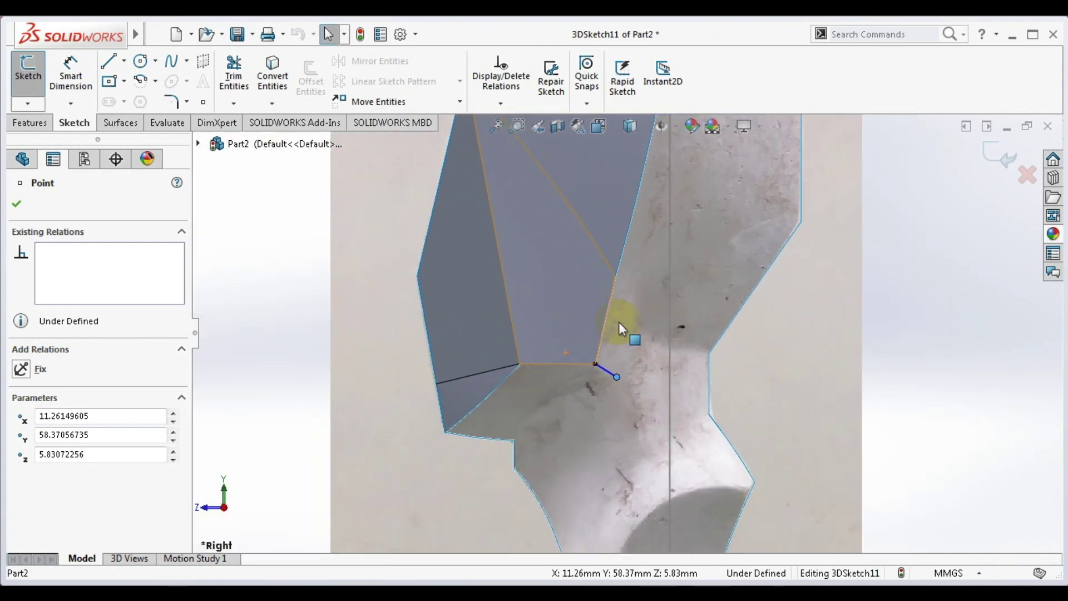
pyautogui.scroll(-2, 638, 386)
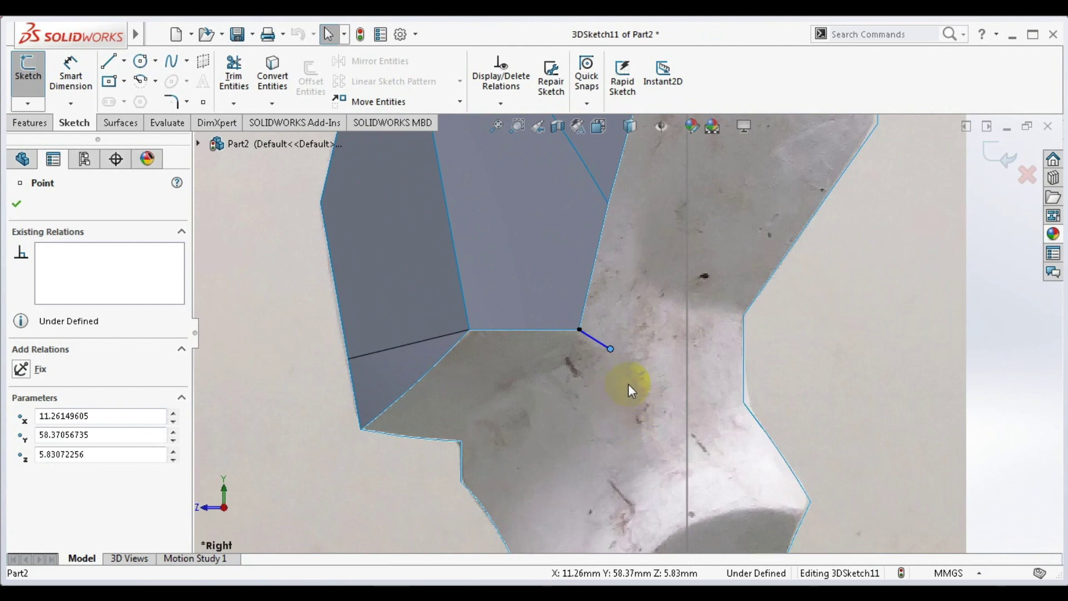
pyautogui.scroll(3, 629, 384)
pyautogui.scroll(2, 629, 382)
pyautogui.scroll(-4, 634, 367)
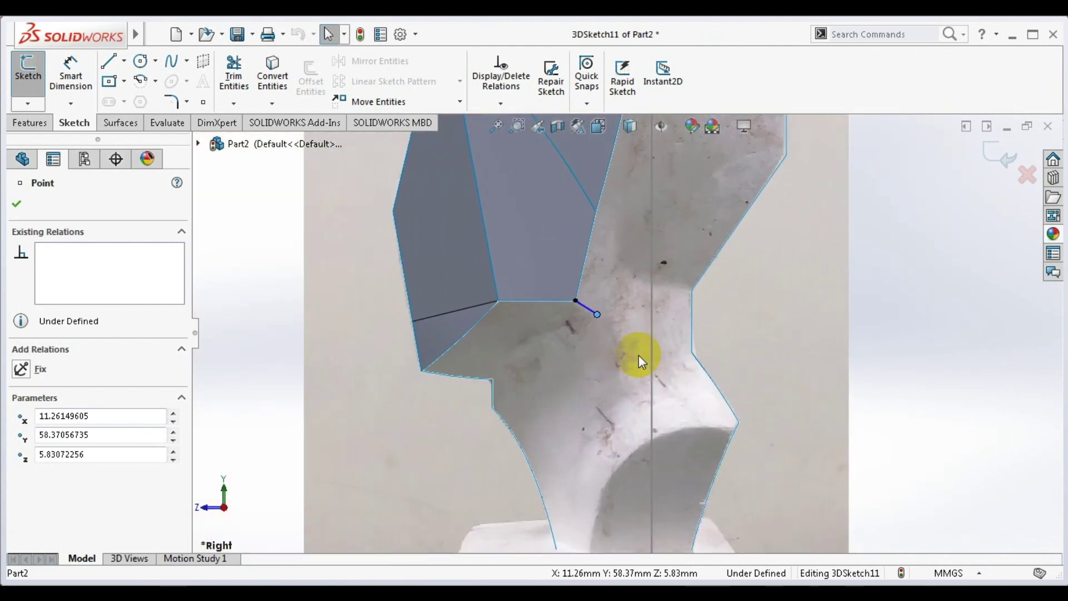
pyautogui.scroll(3, 646, 295)
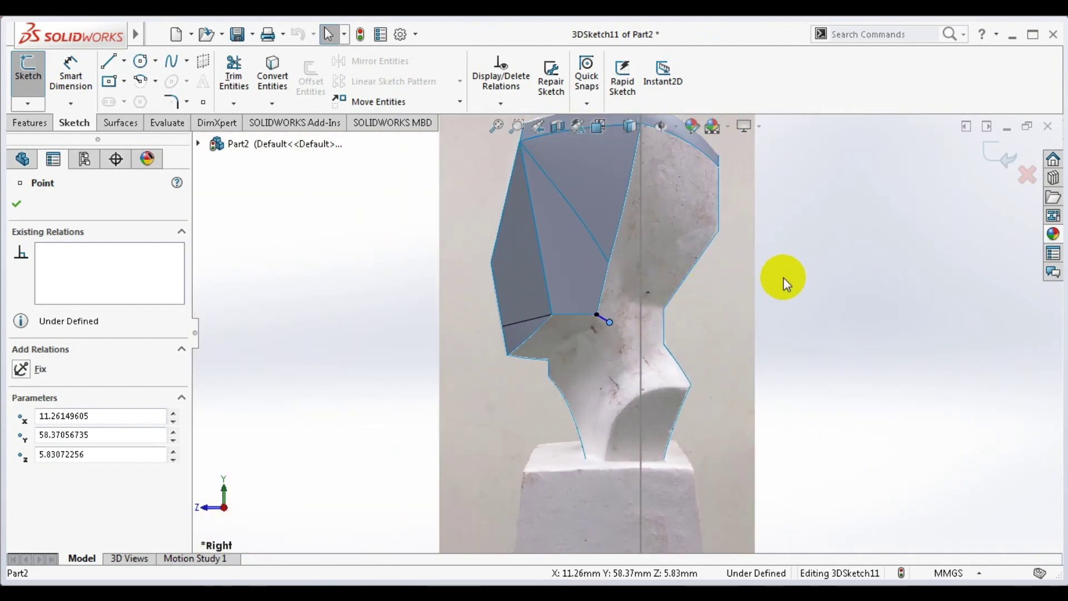
pyautogui.moveTo(783, 277)
pyautogui.mouseDown(button='middle')
pyautogui.moveTo(759, 285)
pyautogui.moveTo(710, 362)
pyautogui.moveTo(727, 302)
pyautogui.moveTo(707, 318)
pyautogui.moveTo(714, 325)
pyautogui.mouseUp(button='middle')
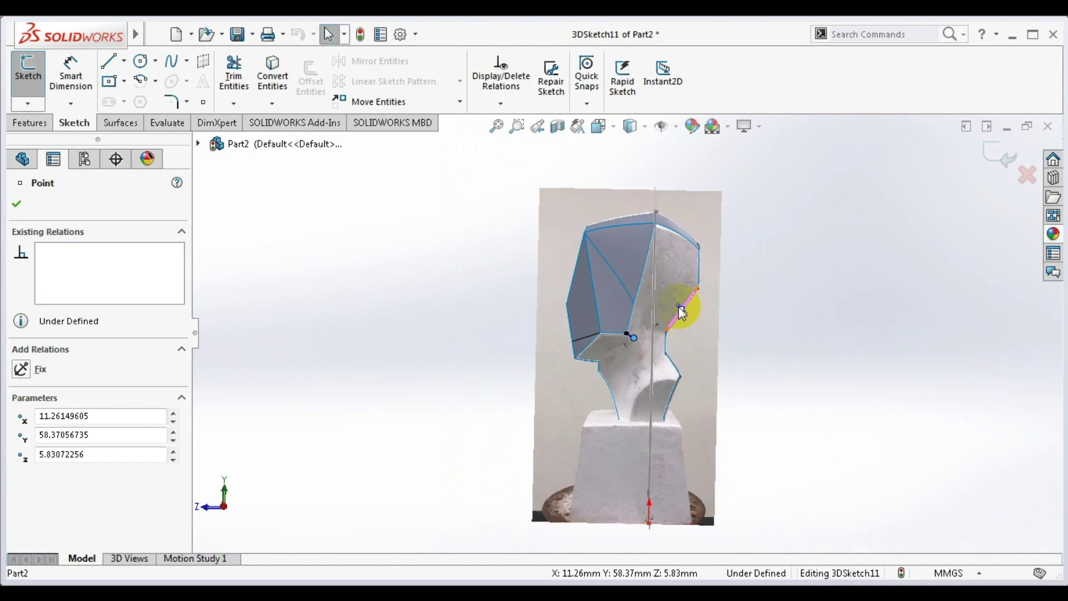
pyautogui.scroll(-3, 667, 311)
pyautogui.scroll(-2, 645, 320)
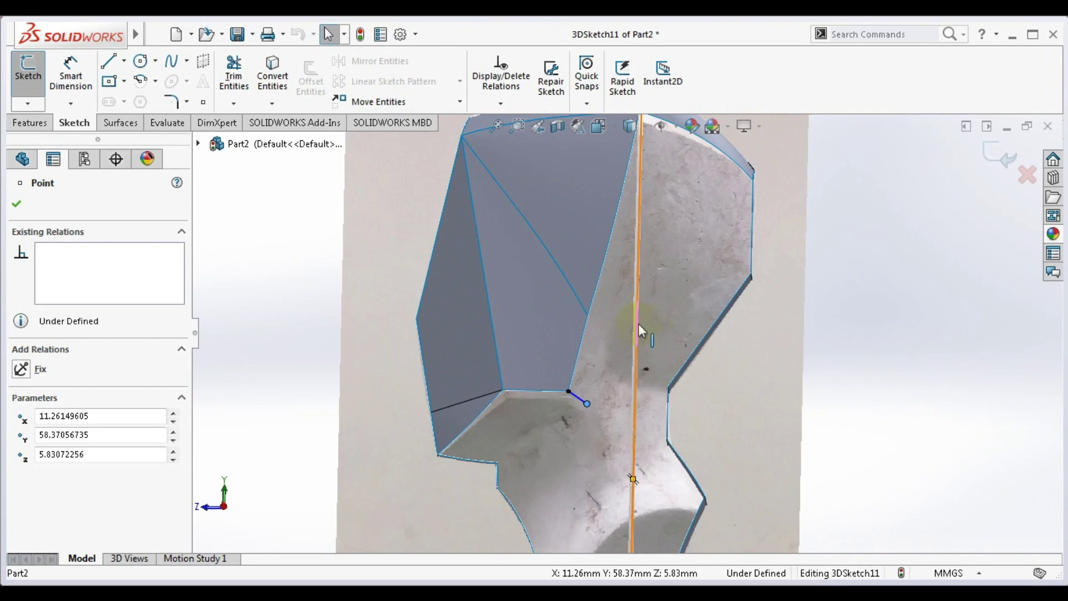
pyautogui.click(262, 256)
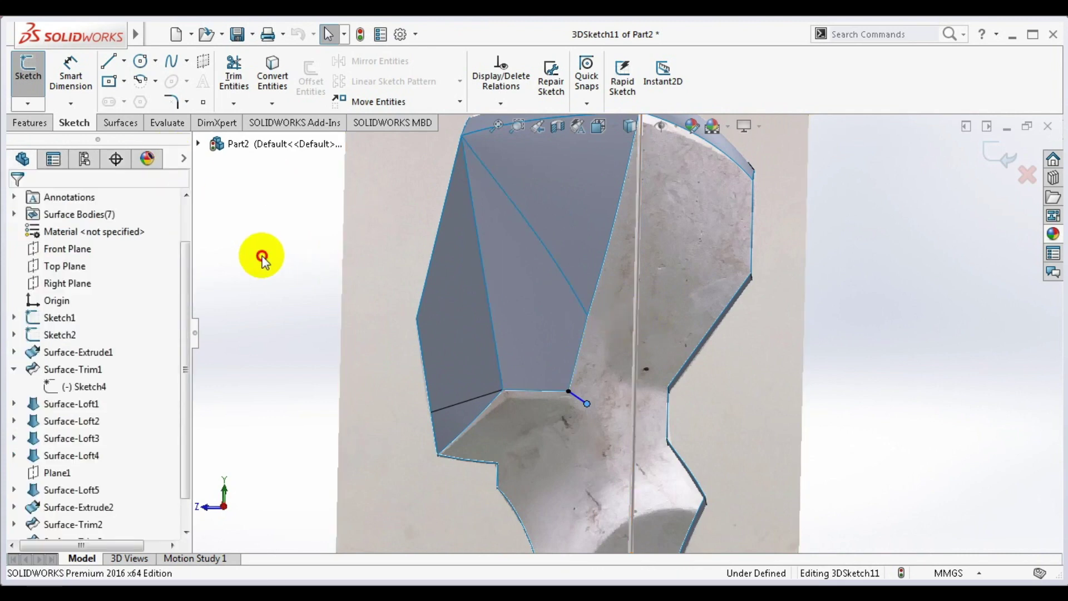
# - Exit 3DSketch11 and discard the sketch that reopened by mistake
pyautogui.click(998, 158)
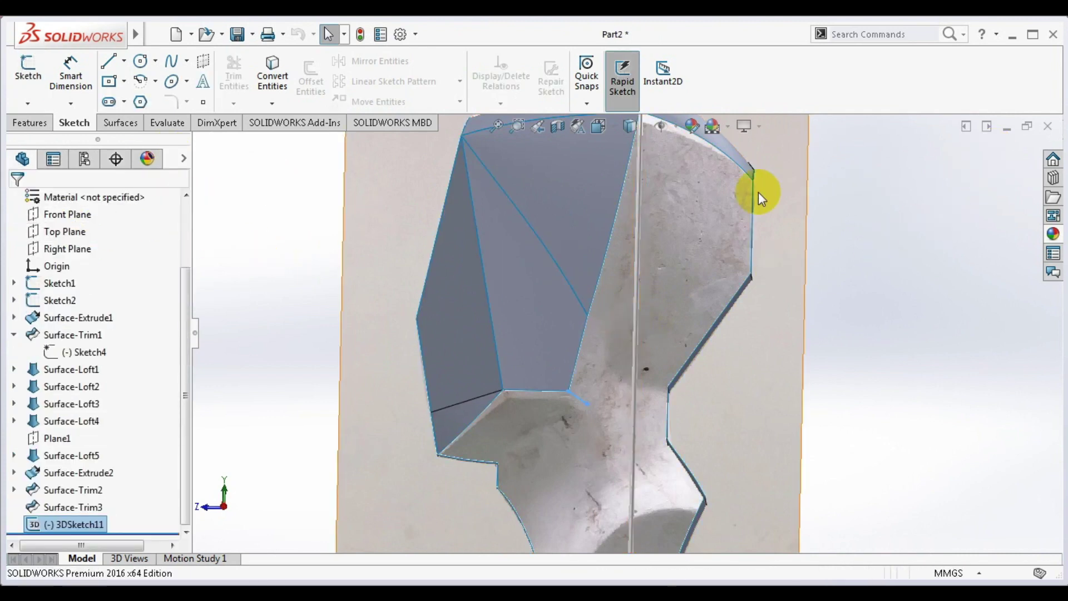
pyautogui.click(109, 62)
pyautogui.click(1026, 174)
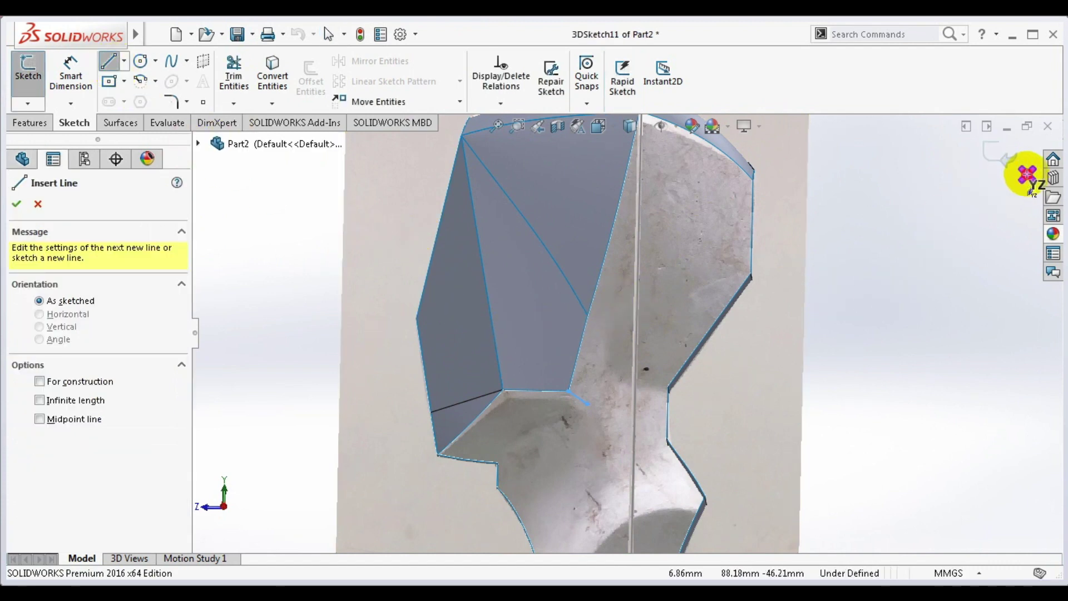
pyautogui.click(534, 317)
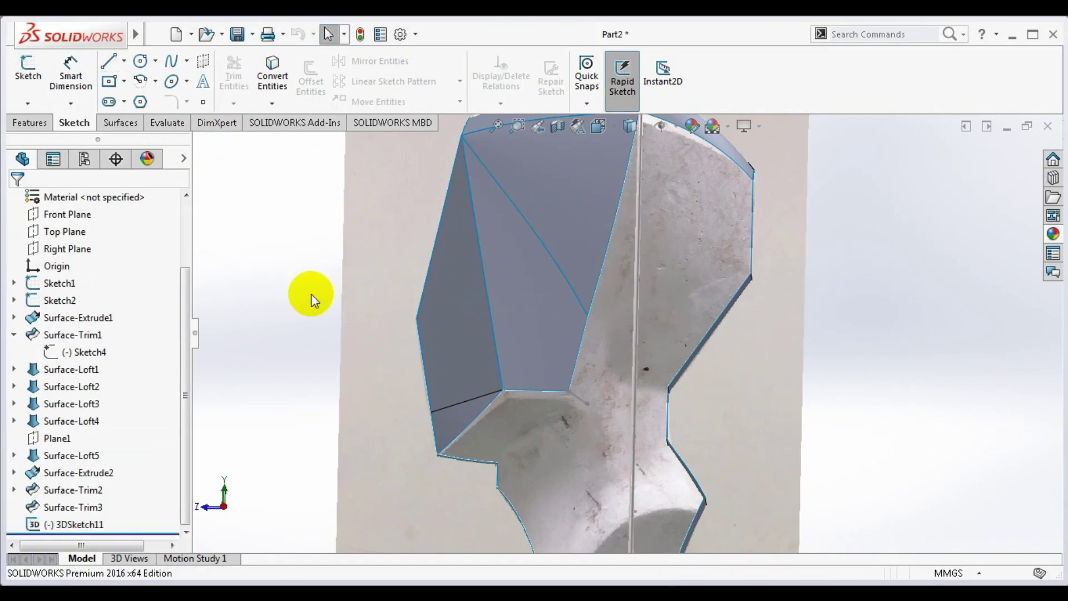
# - Start a new 3D sketch with a short line from the head's edge vertex onto the neck
pyautogui.click(27, 103)
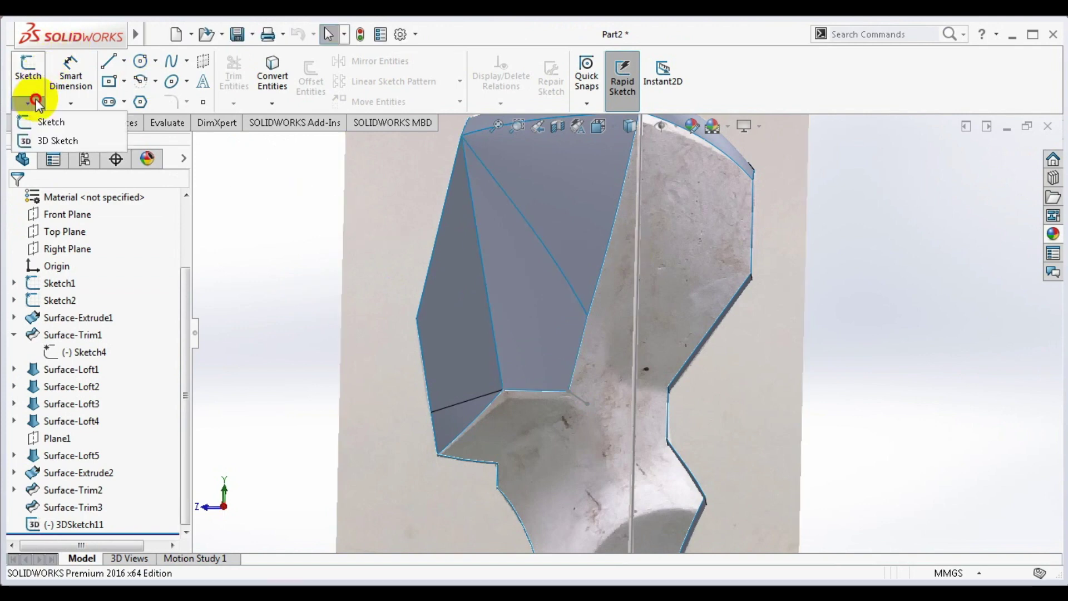
pyautogui.click(38, 136)
pyautogui.click(108, 60)
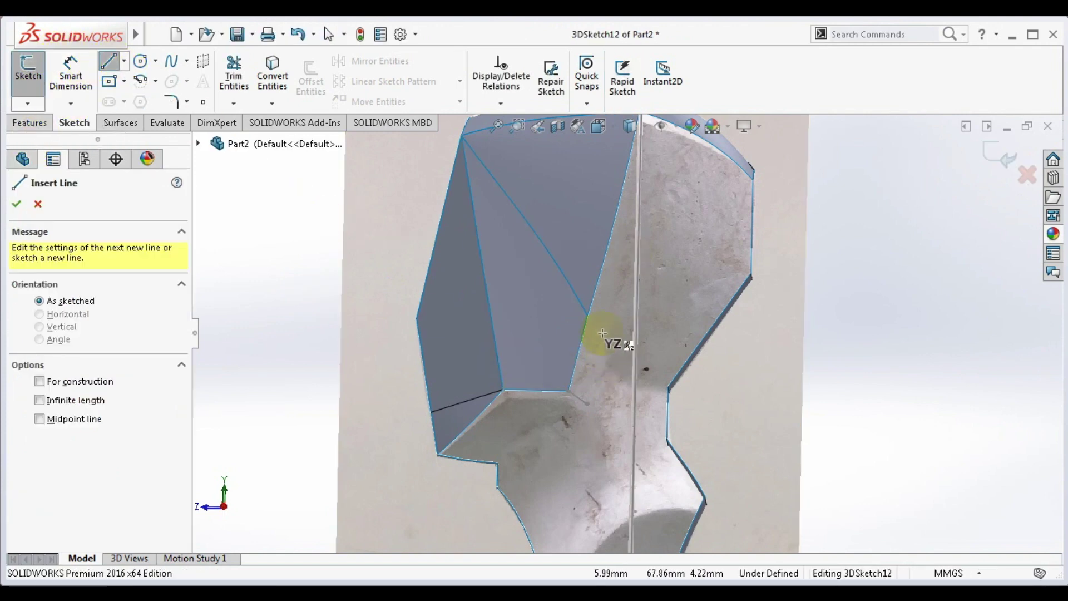
pyautogui.click(587, 315)
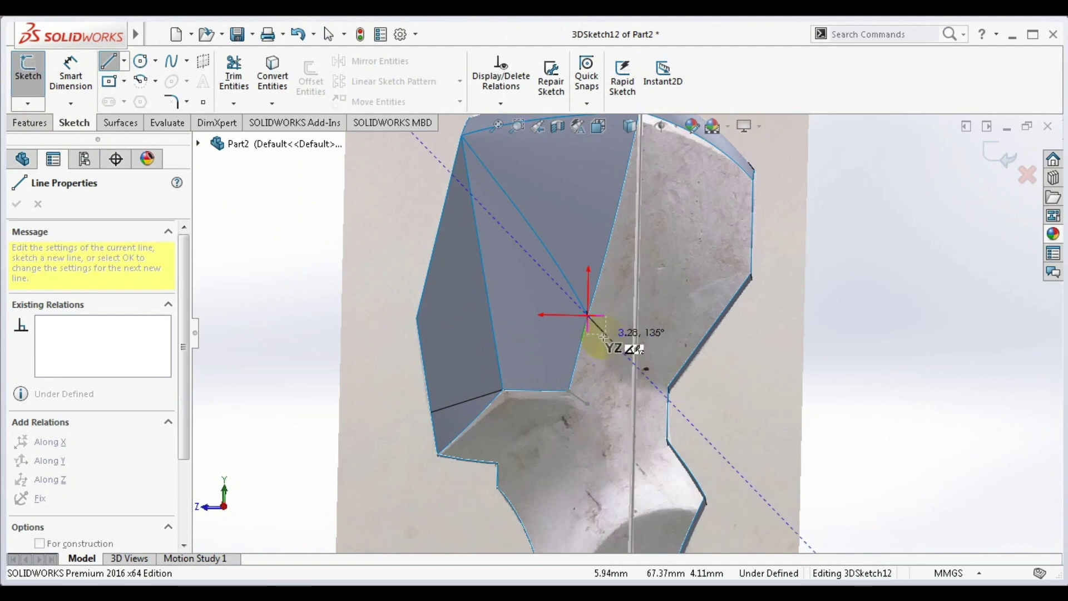
pyautogui.scroll(-3, 596, 333)
pyautogui.scroll(-2, 633, 347)
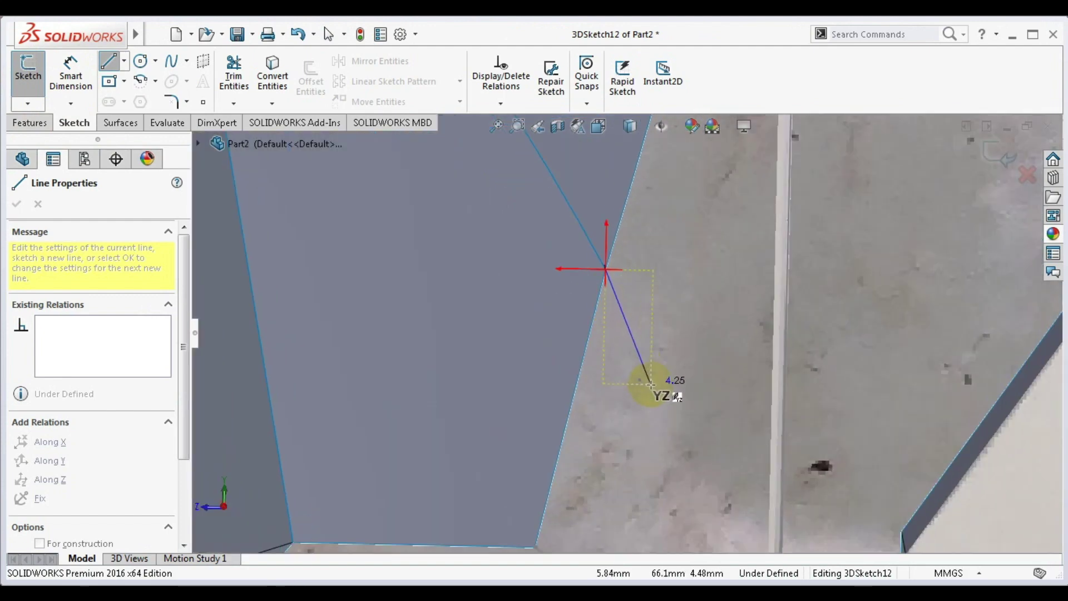
pyautogui.click(661, 404)
pyautogui.press('Escape')
# - Select the new line's lower endpoint and move it toward the neck
pyautogui.scroll(3, 645, 339)
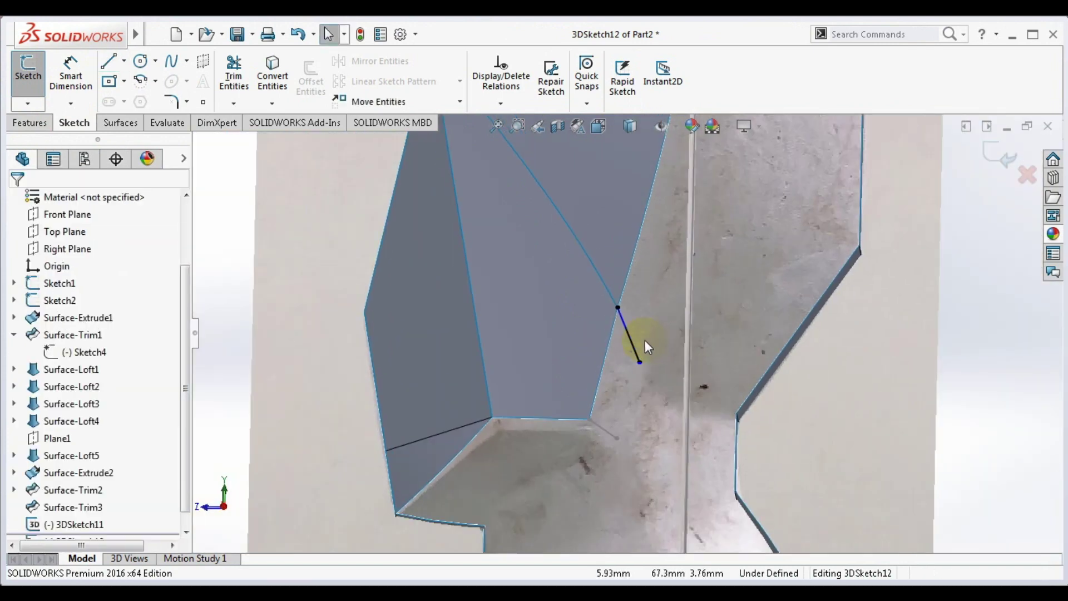
pyautogui.moveTo(646, 340)
pyautogui.mouseDown(button='middle')
pyautogui.moveTo(610, 336)
pyautogui.moveTo(635, 353)
pyautogui.moveTo(679, 317)
pyautogui.moveTo(751, 186)
pyautogui.mouseUp(button='middle')
pyautogui.click(639, 358)
pyautogui.scroll(-5, 586, 391)
pyautogui.moveTo(573, 427)
pyautogui.mouseDown(button='middle')
pyautogui.moveTo(543, 382)
pyautogui.moveTo(596, 408)
pyautogui.moveTo(597, 432)
pyautogui.mouseUp(button='middle')
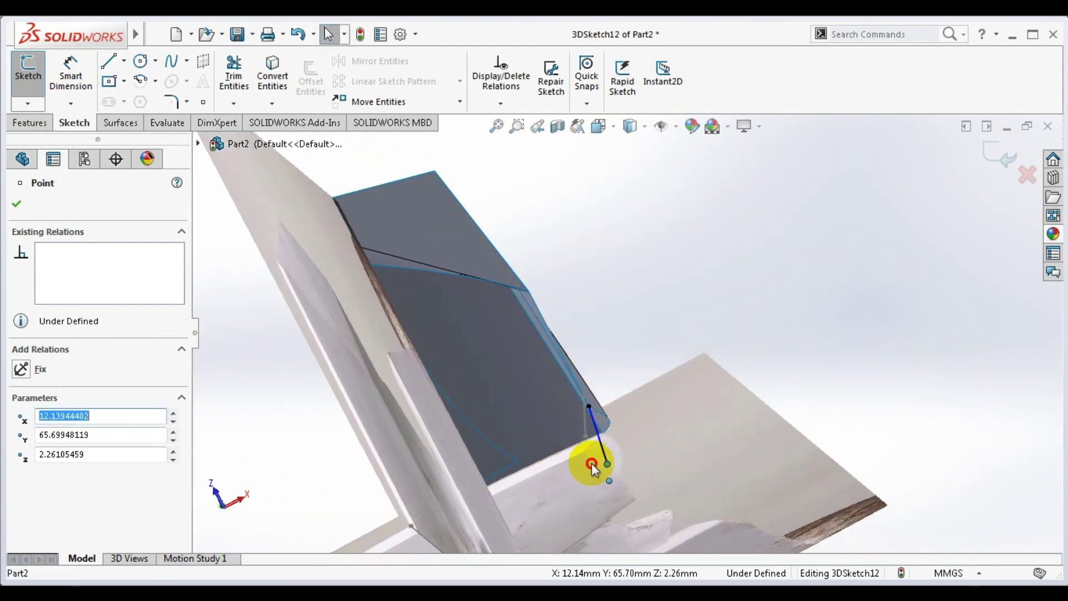
pyautogui.moveTo(609, 467); pyautogui.dragTo(572, 458)
pyautogui.moveTo(572, 458)
pyautogui.mouseDown(button='middle')
pyautogui.moveTo(643, 398)
pyautogui.moveTo(633, 424)
pyautogui.mouseUp(button='middle')
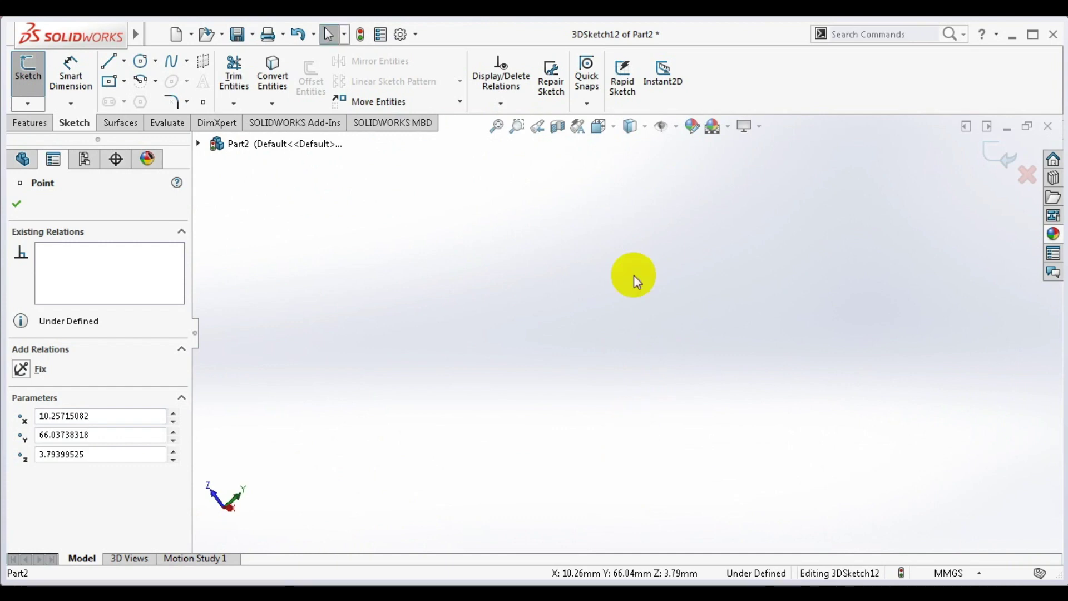
pyautogui.click(496, 126)
# - From the Right view, nudge the line's endpoint down onto the neck surface
pyautogui.moveTo(514, 350)
pyautogui.mouseDown(button='middle')
pyautogui.moveTo(536, 453)
pyautogui.moveTo(504, 418)
pyautogui.mouseUp(button='middle')
pyautogui.scroll(-4, 504, 419)
pyautogui.scroll(-4, 568, 381)
pyautogui.scroll(-3, 667, 438)
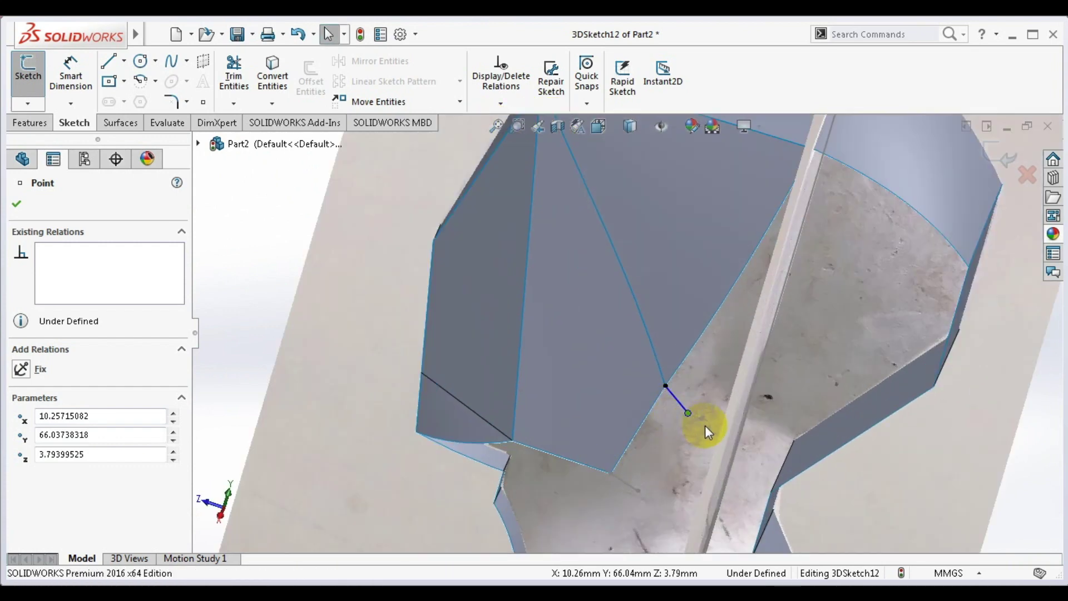
pyautogui.moveTo(693, 418)
pyautogui.mouseDown(button='middle')
pyautogui.moveTo(668, 403)
pyautogui.moveTo(698, 424)
pyautogui.moveTo(686, 357)
pyautogui.mouseUp(button='middle')
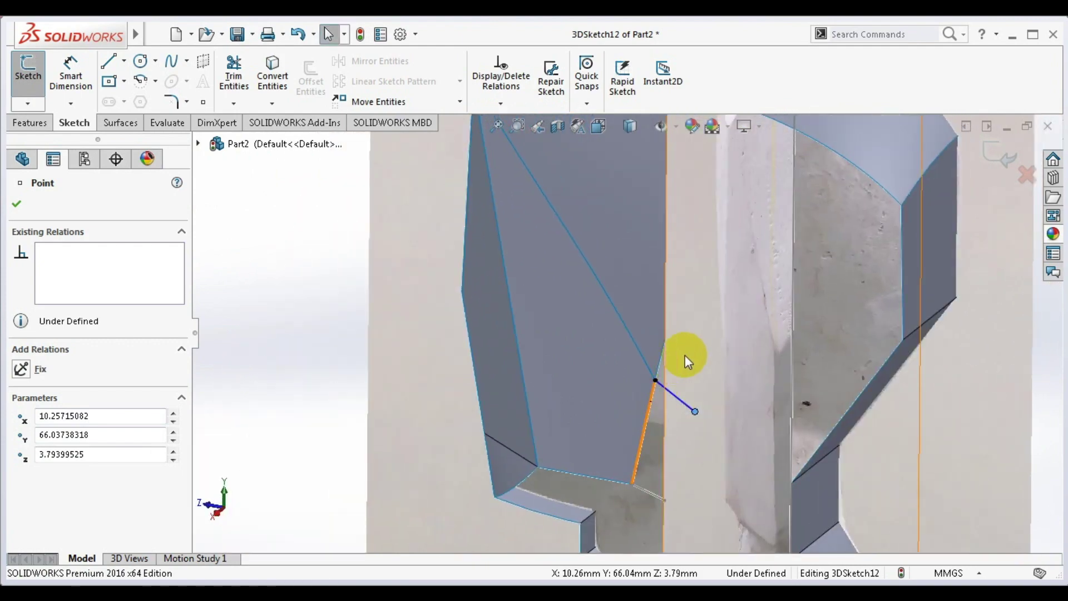
pyautogui.press('space')
pyautogui.click(291, 410)
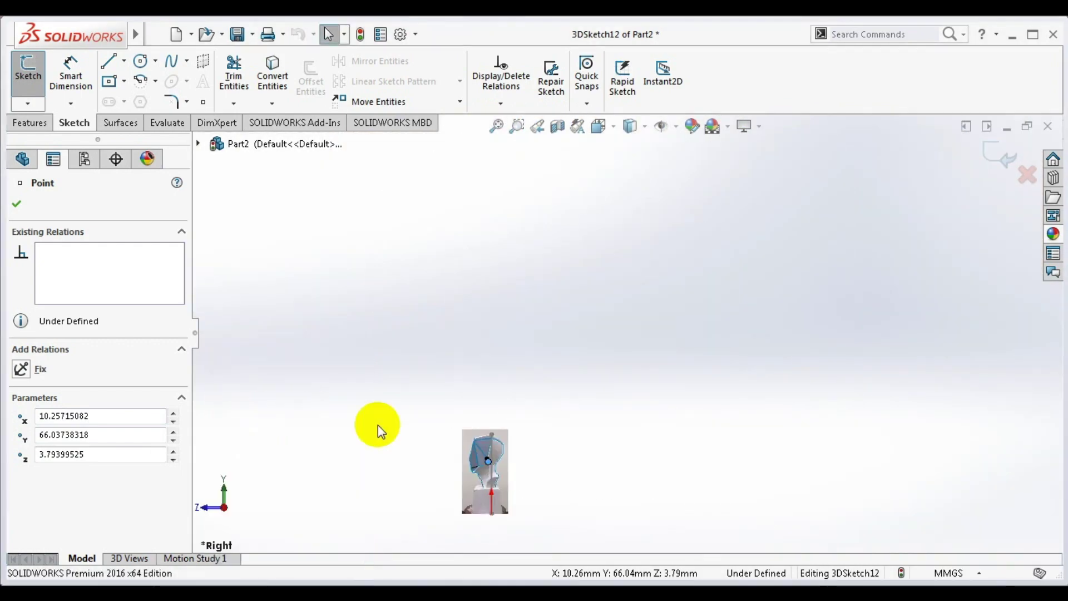
pyautogui.scroll(-3, 486, 455)
pyautogui.scroll(-3, 528, 415)
pyautogui.scroll(-4, 502, 425)
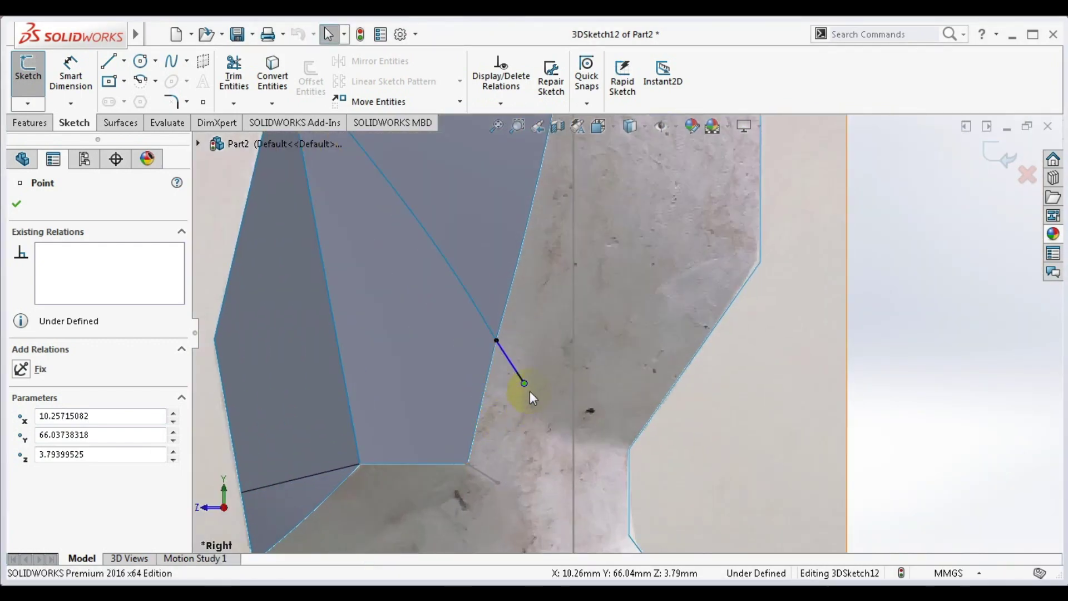
pyautogui.moveTo(525, 385); pyautogui.dragTo(526, 389)
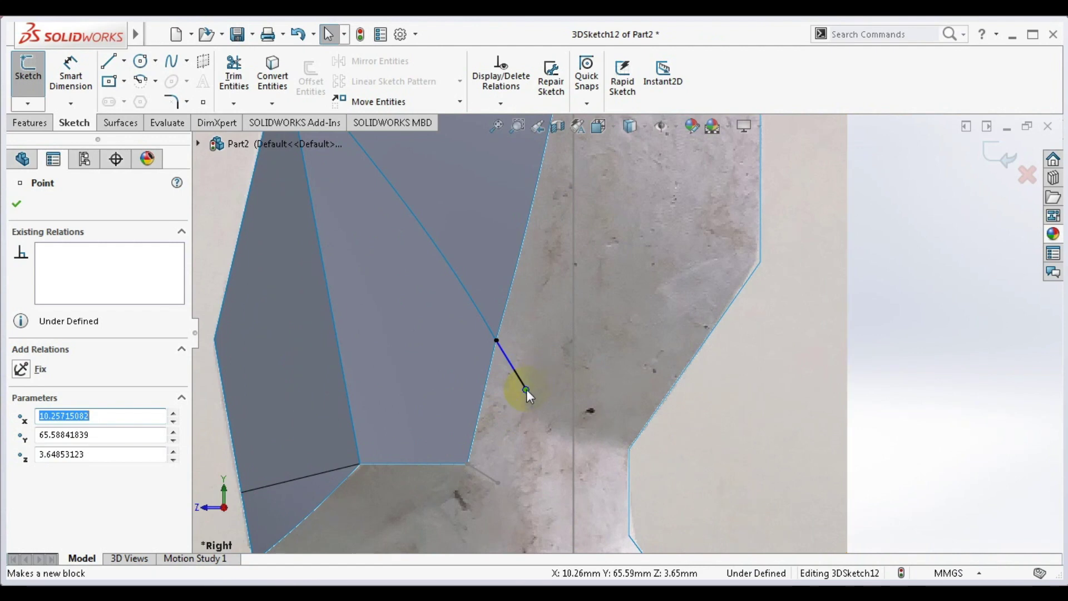
pyautogui.moveTo(526, 389); pyautogui.dragTo(523, 401)
pyautogui.scroll(2, 599, 381)
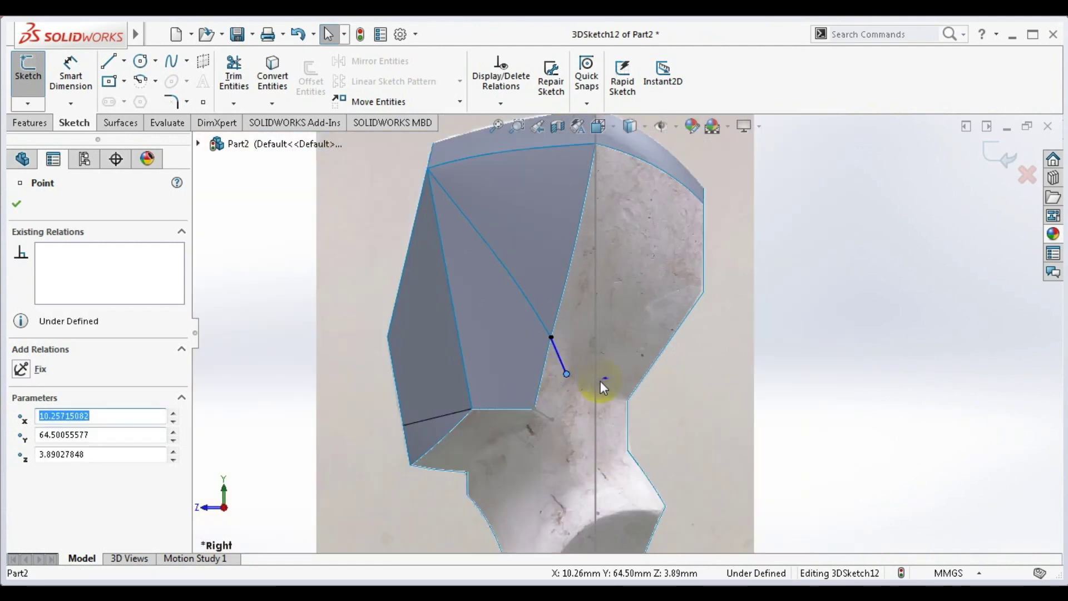
# - Settle the free end near X 11.01, Y 64.69, Z 4.35 mm and exit 3DSketch12
pyautogui.moveTo(600, 380); pyautogui.dragTo(539, 370, button='middle')
pyautogui.scroll(-3, 605, 360)
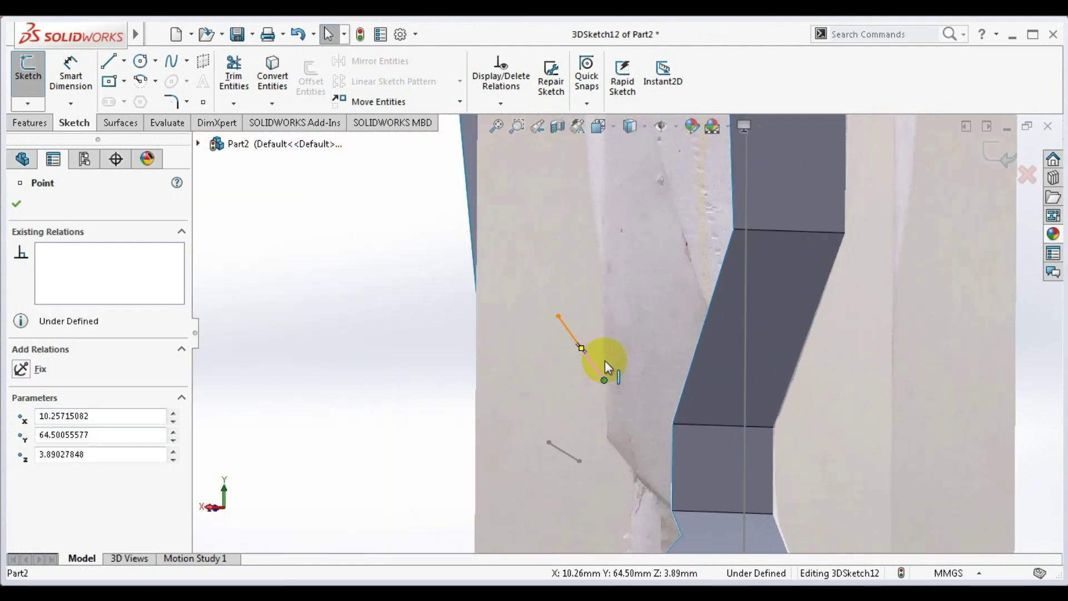
pyautogui.scroll(-2, 605, 361)
pyautogui.click(591, 369)
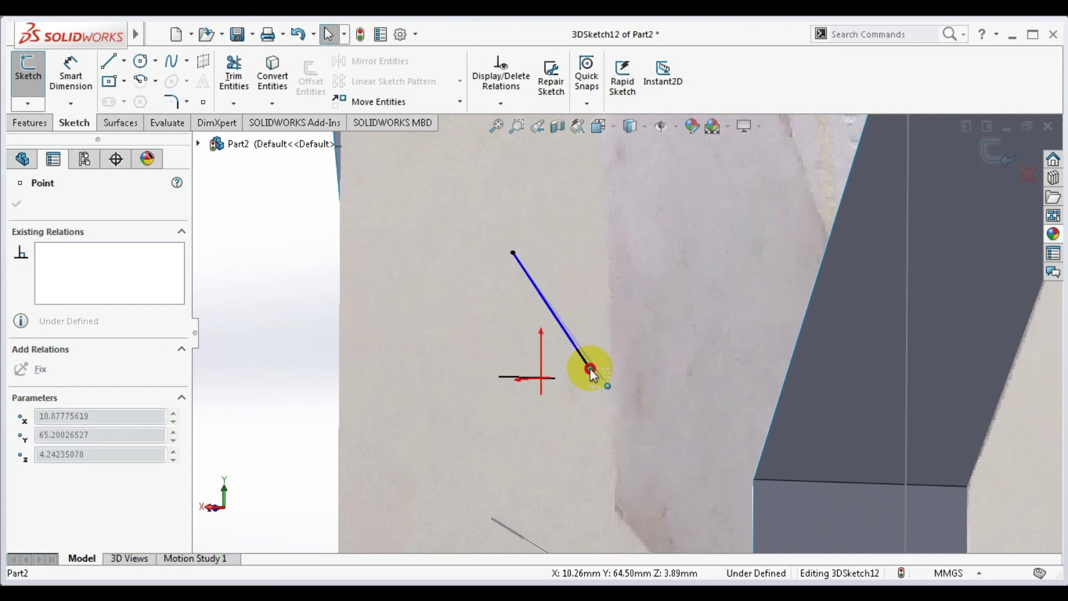
pyautogui.moveTo(589, 368); pyautogui.dragTo(585, 382)
pyautogui.moveTo(601, 375)
pyautogui.mouseDown(button='middle')
pyautogui.moveTo(612, 357)
pyautogui.moveTo(683, 359)
pyautogui.mouseUp(button='middle')
pyautogui.press('space')
pyautogui.click(270, 408)
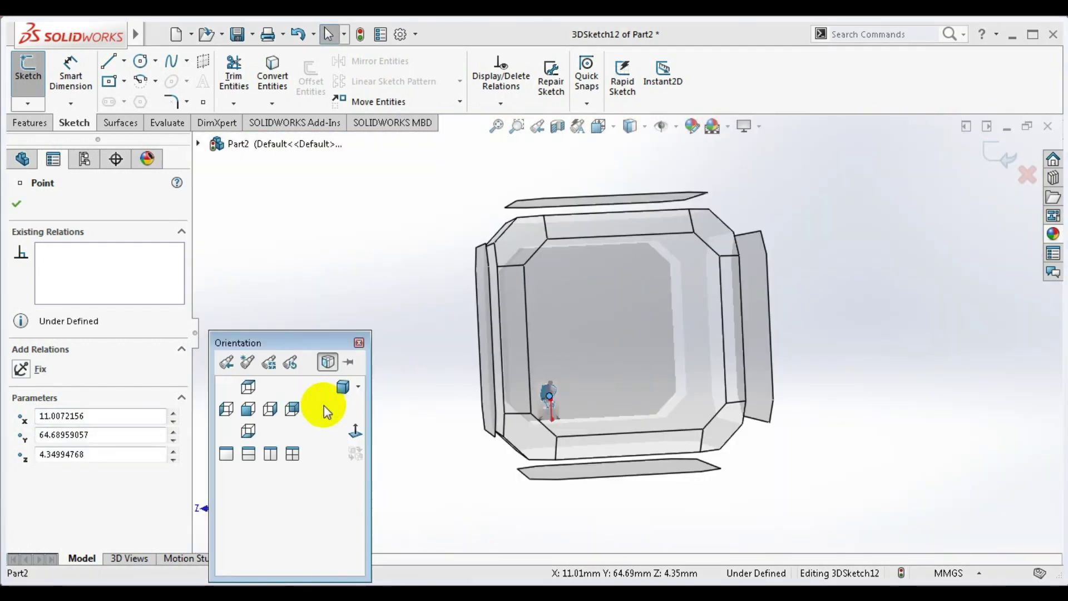
pyautogui.click(290, 410)
pyautogui.scroll(-3, 500, 445)
pyautogui.scroll(-3, 533, 406)
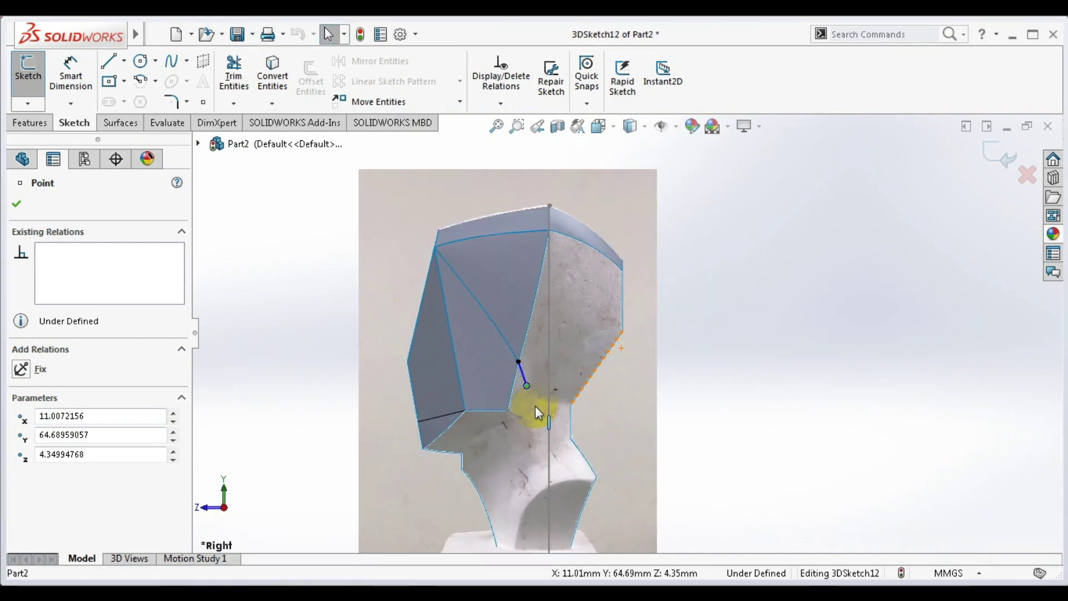
pyautogui.scroll(-3, 539, 392)
pyautogui.scroll(-3, 547, 392)
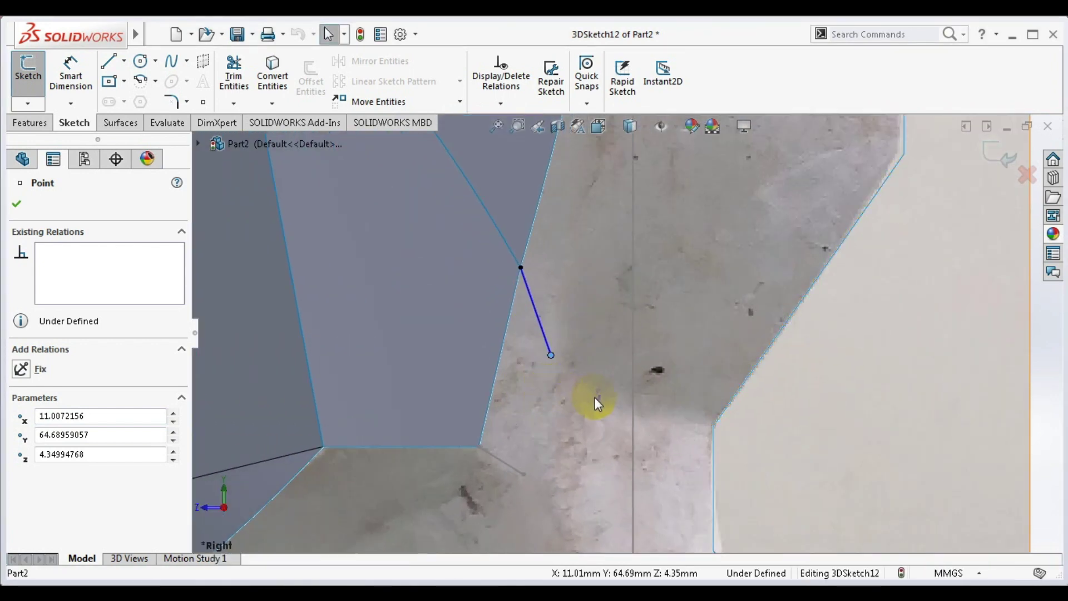
pyautogui.click(998, 156)
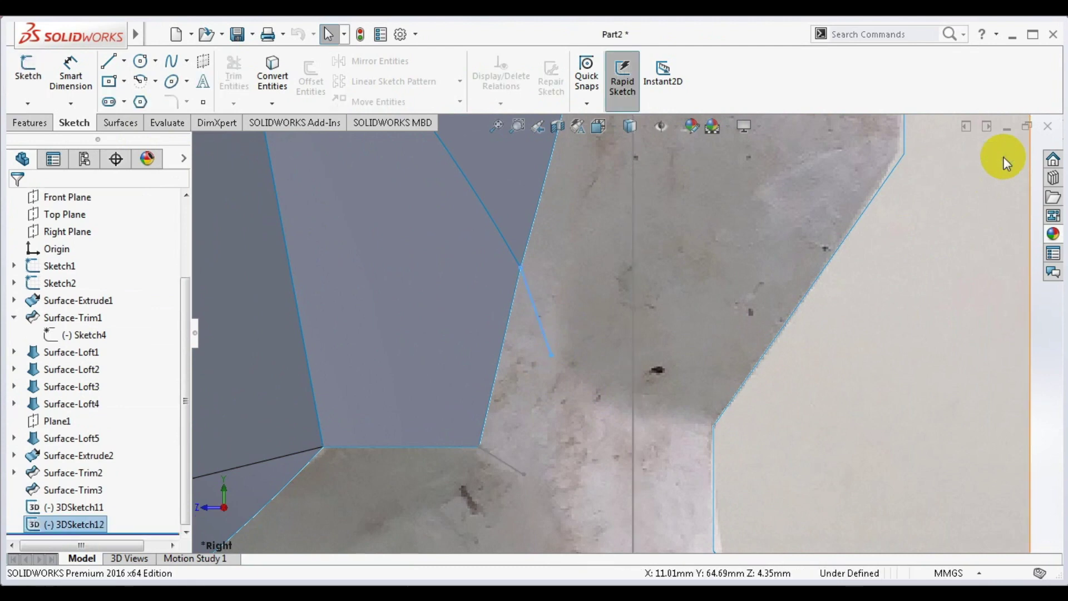
pyautogui.click(1033, 386)
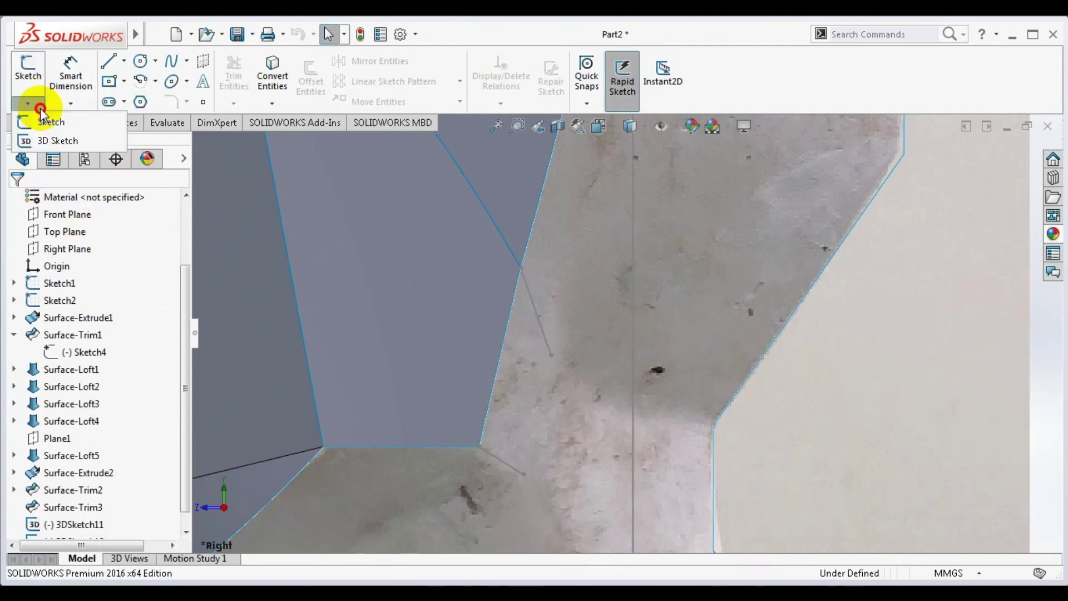
# - Draw 3DSketch13, a guide line from the earlier line's end to the gap's bottom corner
pyautogui.click(55, 140)
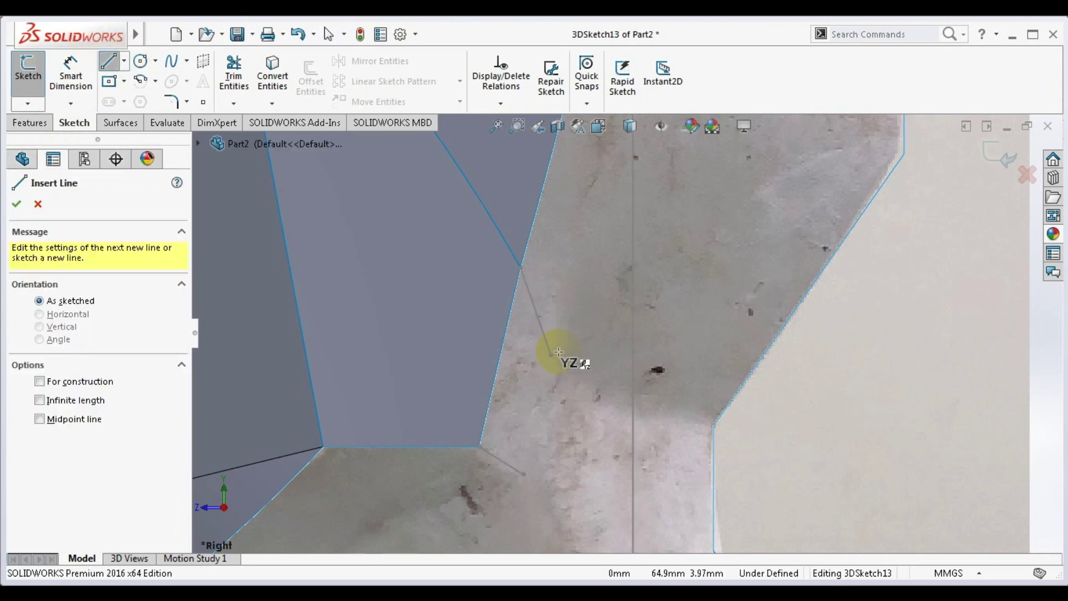
pyautogui.click(551, 355)
pyautogui.doubleClick(523, 474)
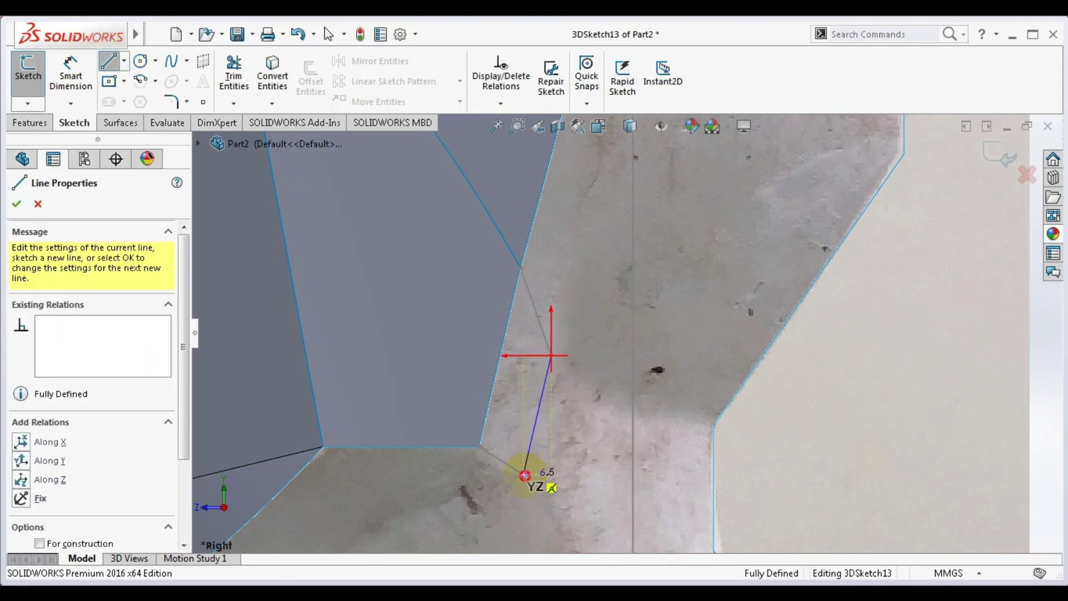
pyautogui.press('Escape')
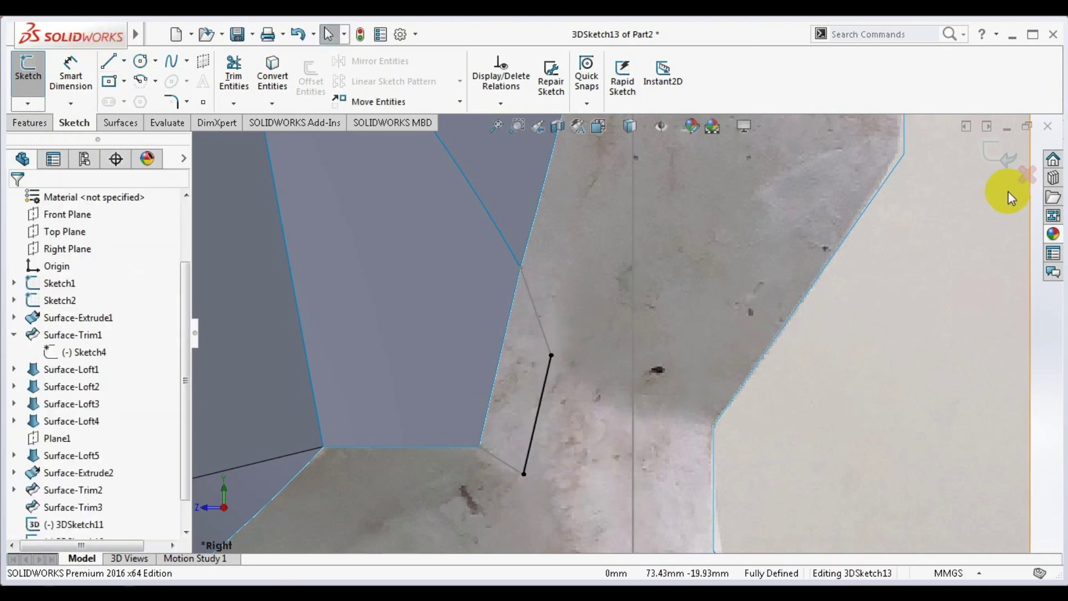
pyautogui.click(992, 156)
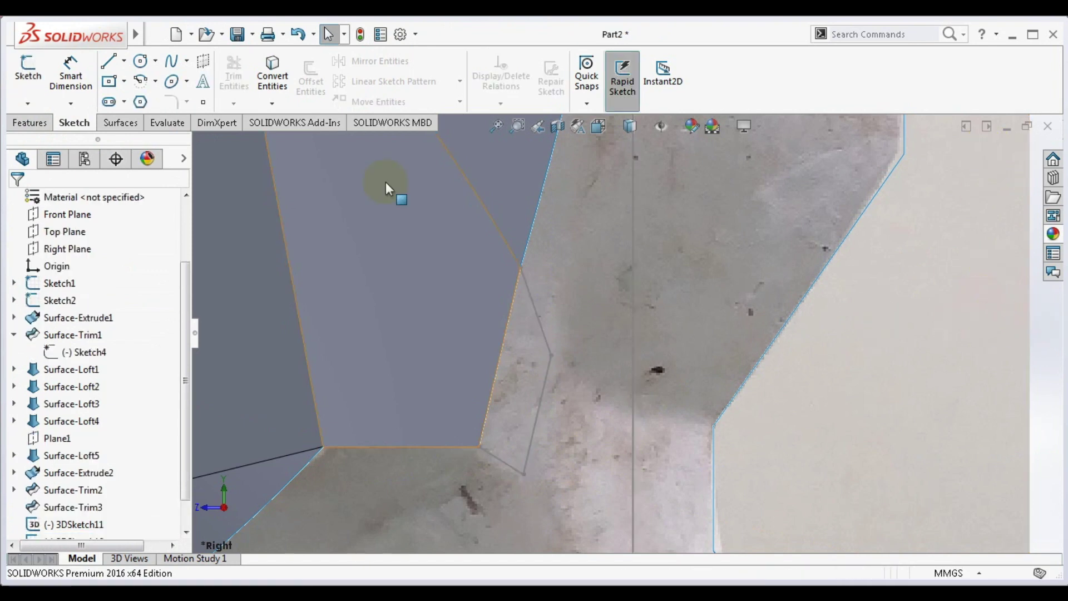
# - Loft a surface from 3DSketch11 to 3DSketch12, guided by Edge<1> and 3DSketch13
pyautogui.click(117, 123)
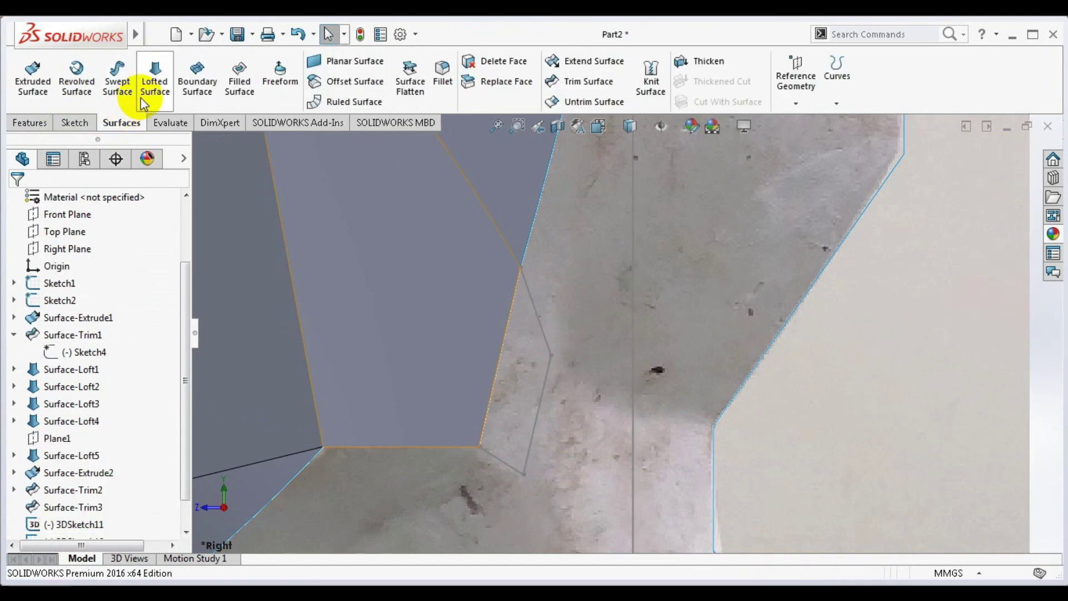
pyautogui.click(149, 93)
pyautogui.click(488, 450)
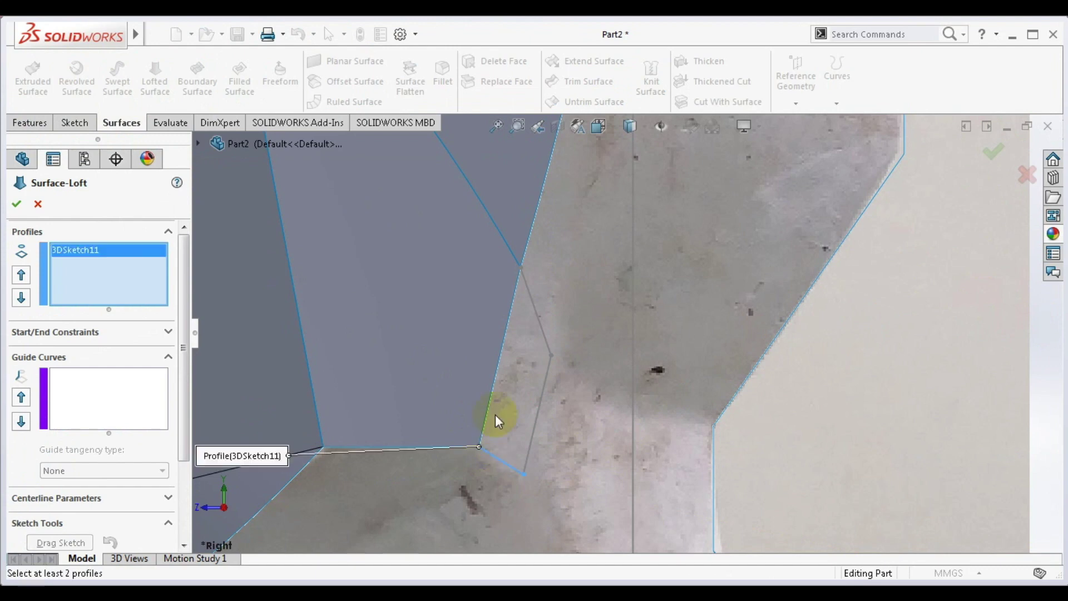
pyautogui.click(534, 316)
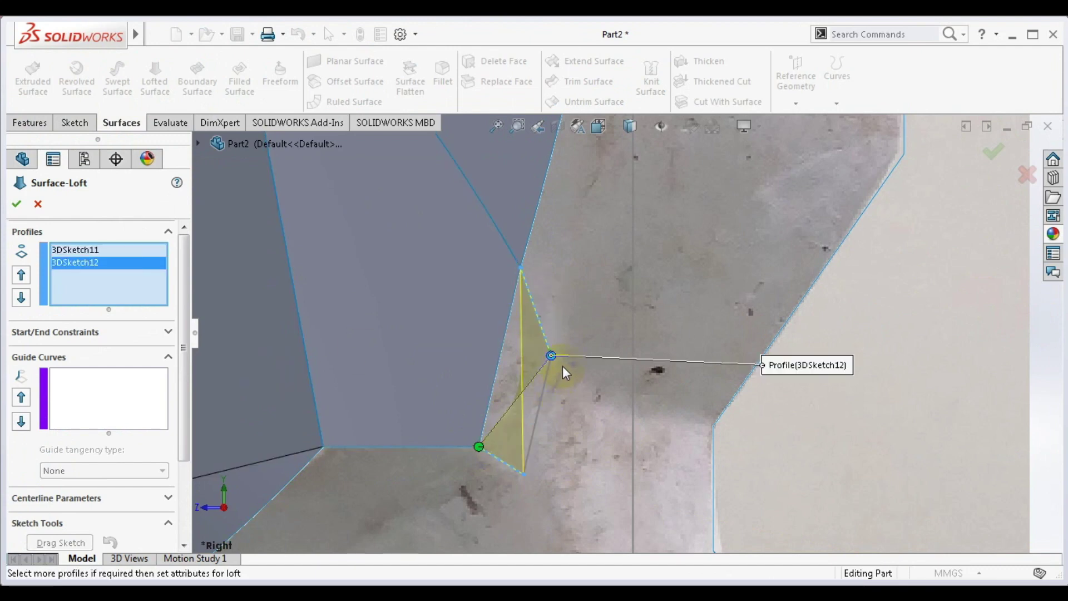
pyautogui.click(84, 396)
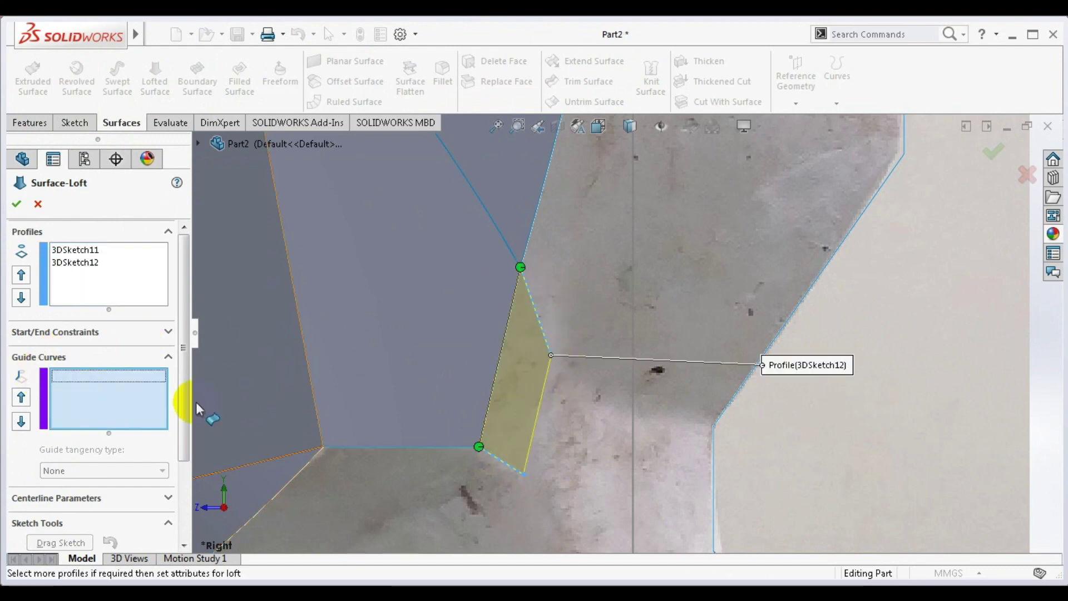
pyautogui.click(492, 384)
pyautogui.click(543, 396)
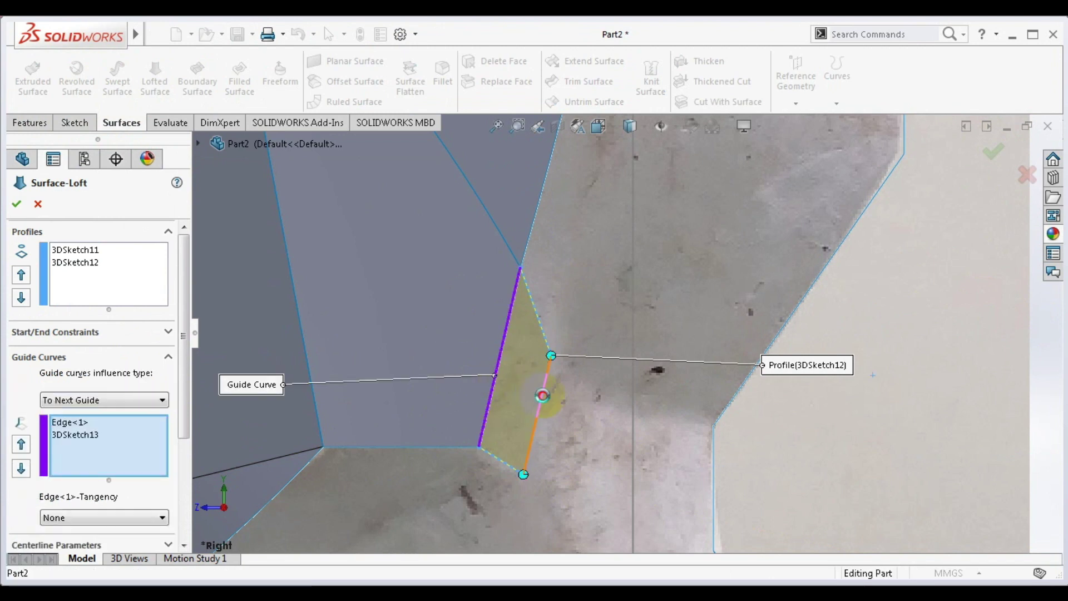
pyautogui.rightClick(543, 399)
pyautogui.scroll(5, 566, 349)
# - Join the upper back edge and the adjoining lower edge into a composite curve
pyautogui.scroll(3, 625, 338)
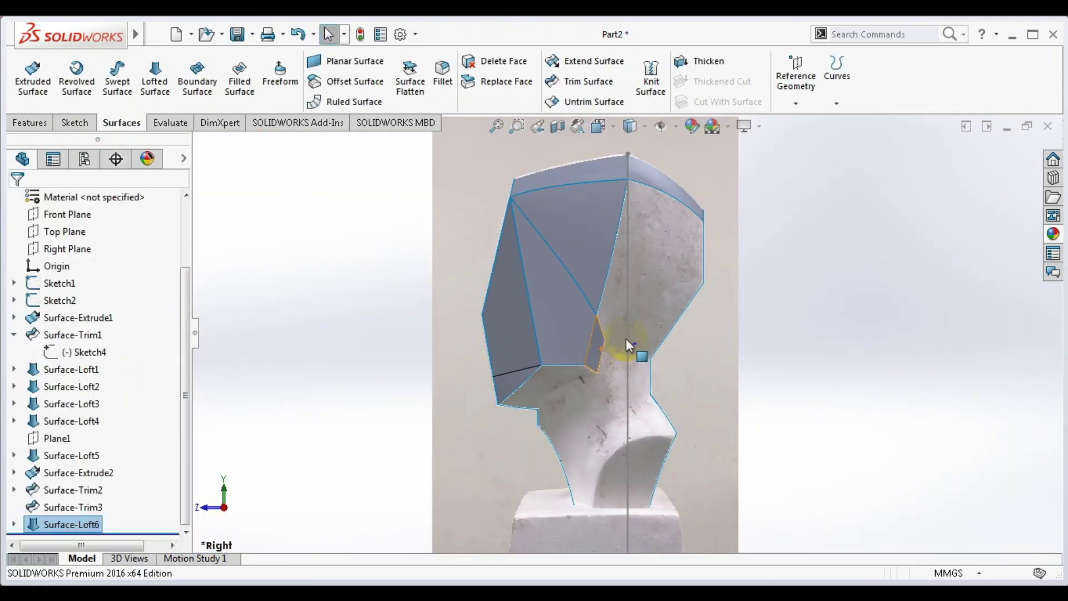
pyautogui.click(496, 130)
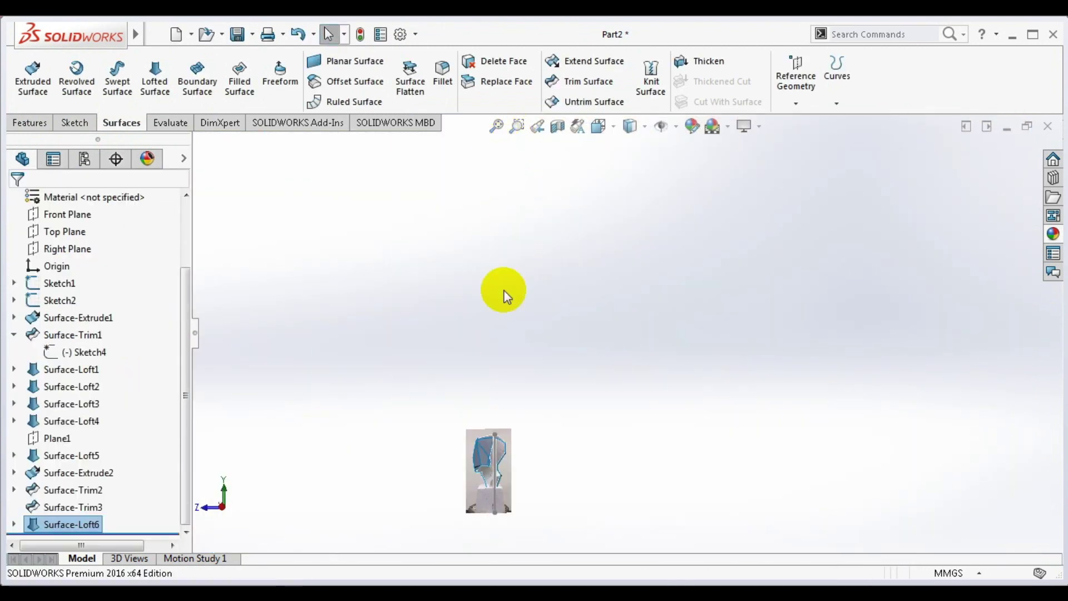
pyautogui.scroll(-3, 525, 465)
pyautogui.scroll(-3, 565, 492)
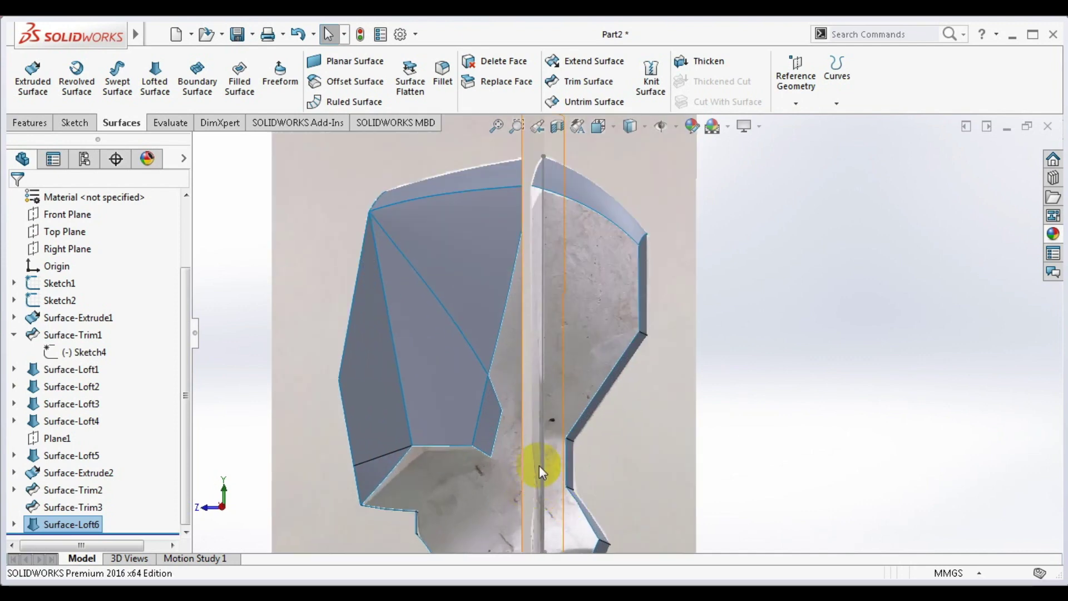
pyautogui.scroll(-2, 539, 467)
pyautogui.scroll(5, 558, 439)
pyautogui.moveTo(566, 428); pyautogui.dragTo(577, 420, button='middle')
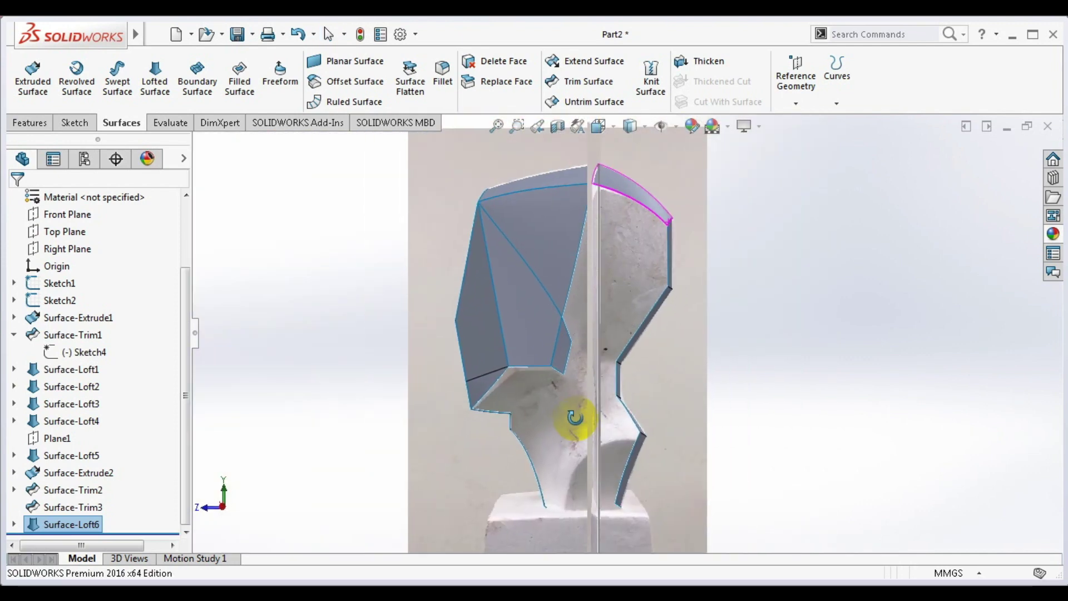
pyautogui.moveTo(591, 355)
pyautogui.mouseDown(button='middle')
pyautogui.moveTo(572, 358)
pyautogui.moveTo(602, 356)
pyautogui.mouseUp(button='middle')
pyautogui.scroll(-3, 608, 343)
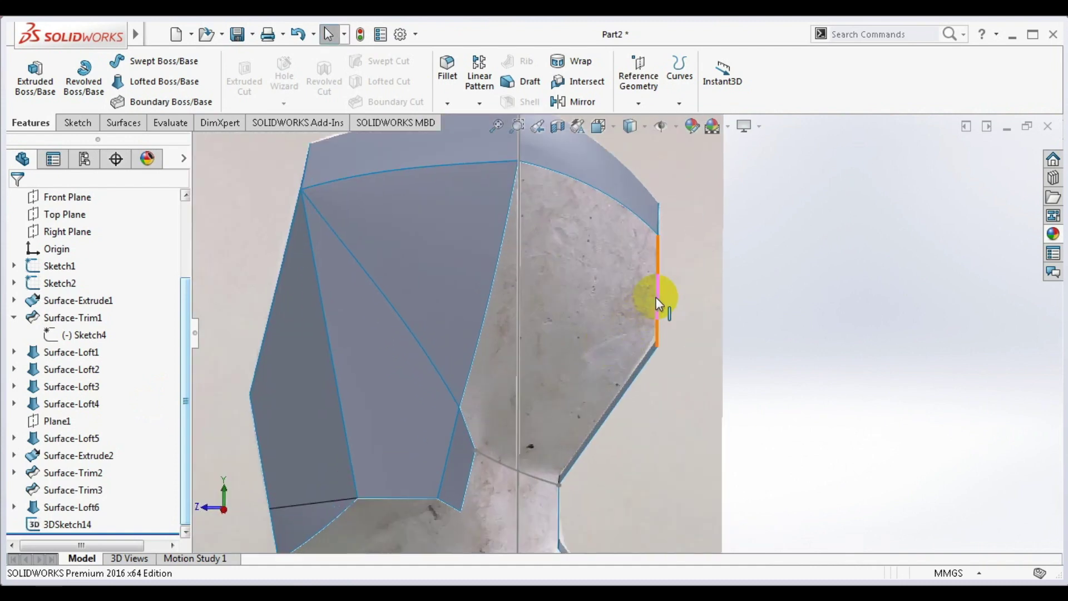
pyautogui.scroll(3, 665, 312)
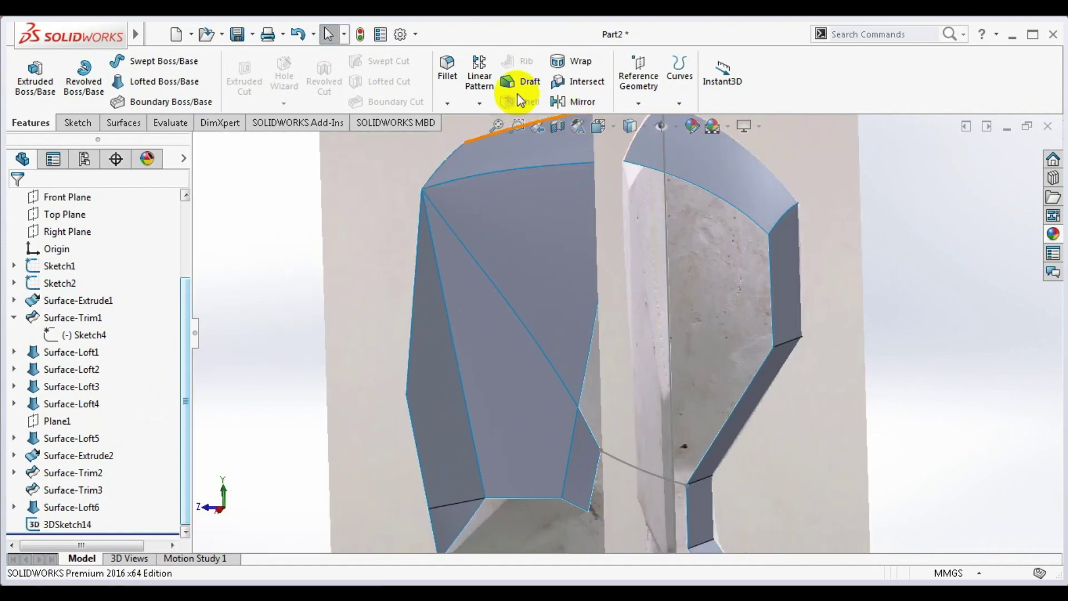
pyautogui.click(679, 75)
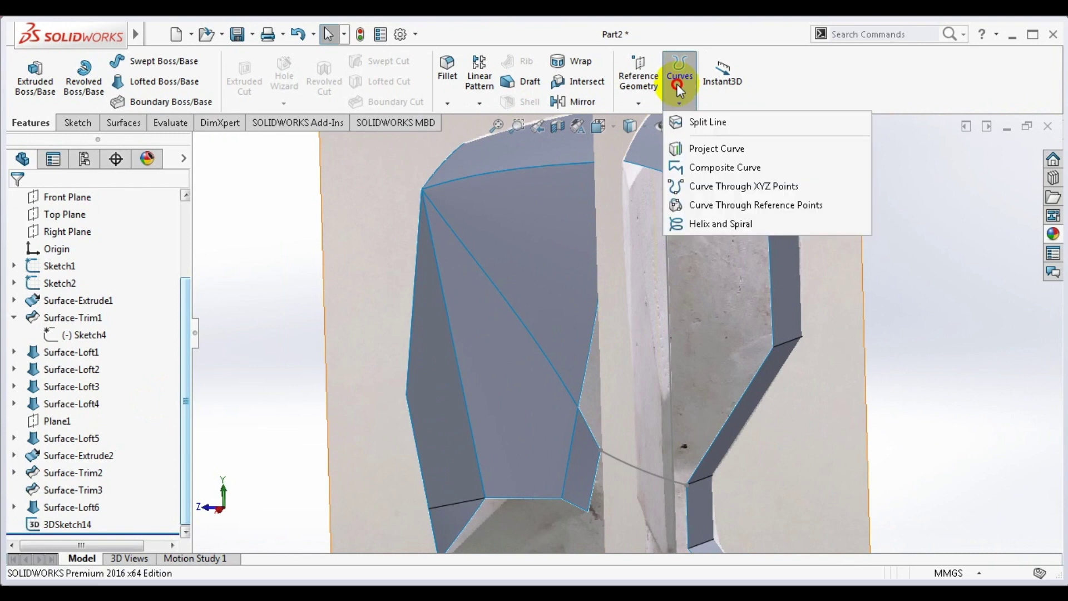
pyautogui.click(702, 167)
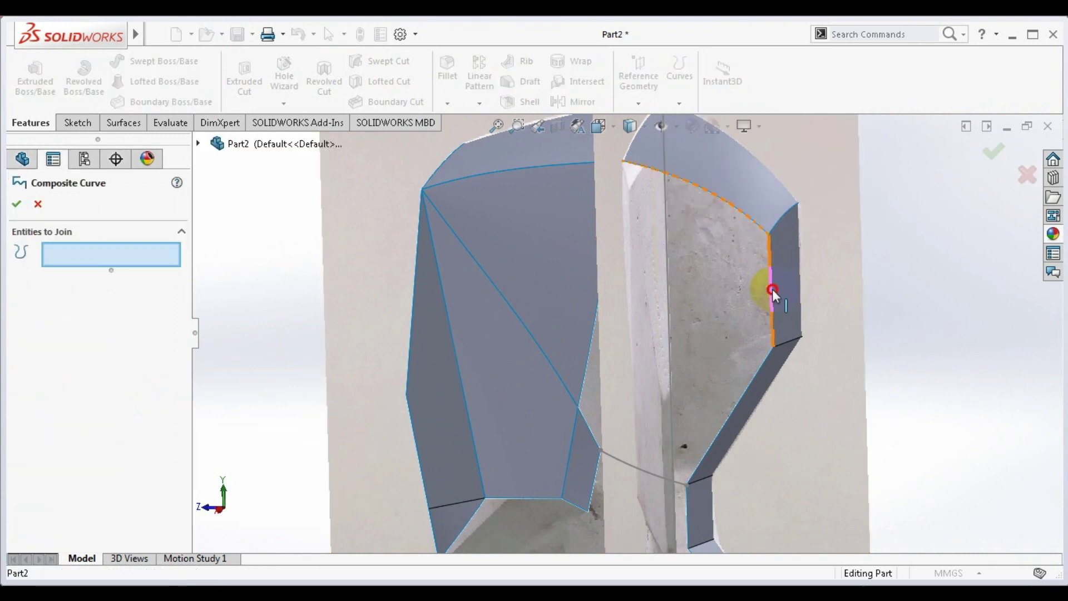
pyautogui.click(772, 291)
pyautogui.click(751, 388)
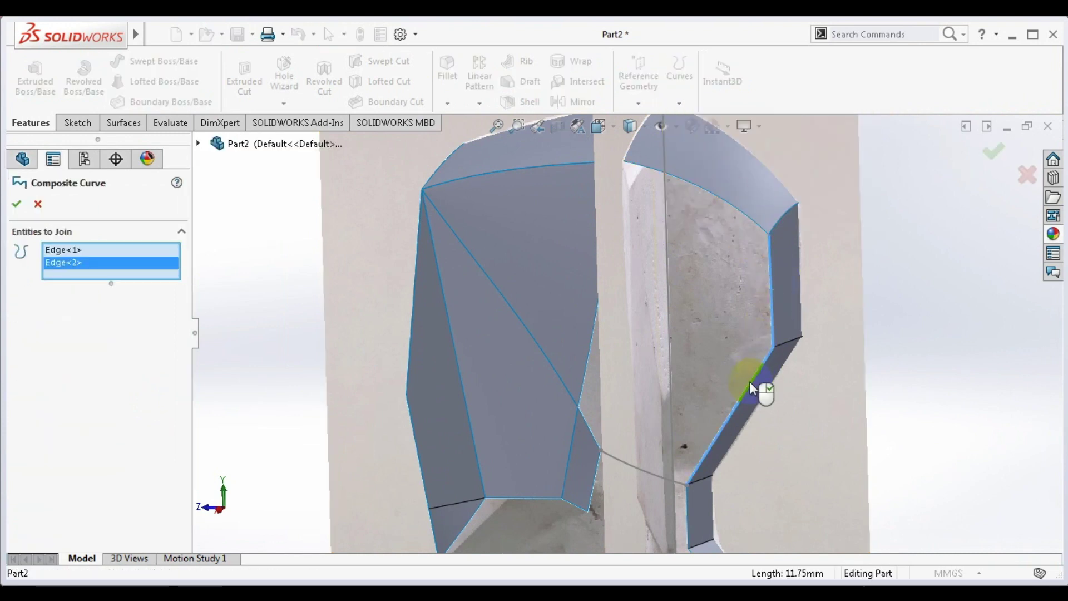
pyautogui.rightClick(752, 388)
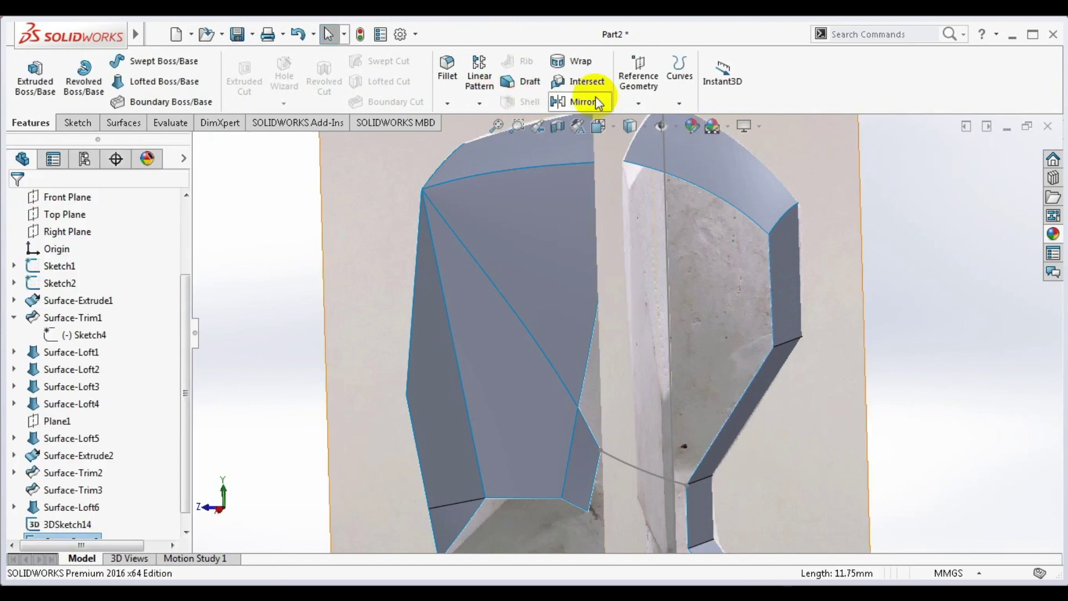
# - Create a second composite curve joining another pair of head and neck edges
pyautogui.click(680, 84)
pyautogui.click(689, 165)
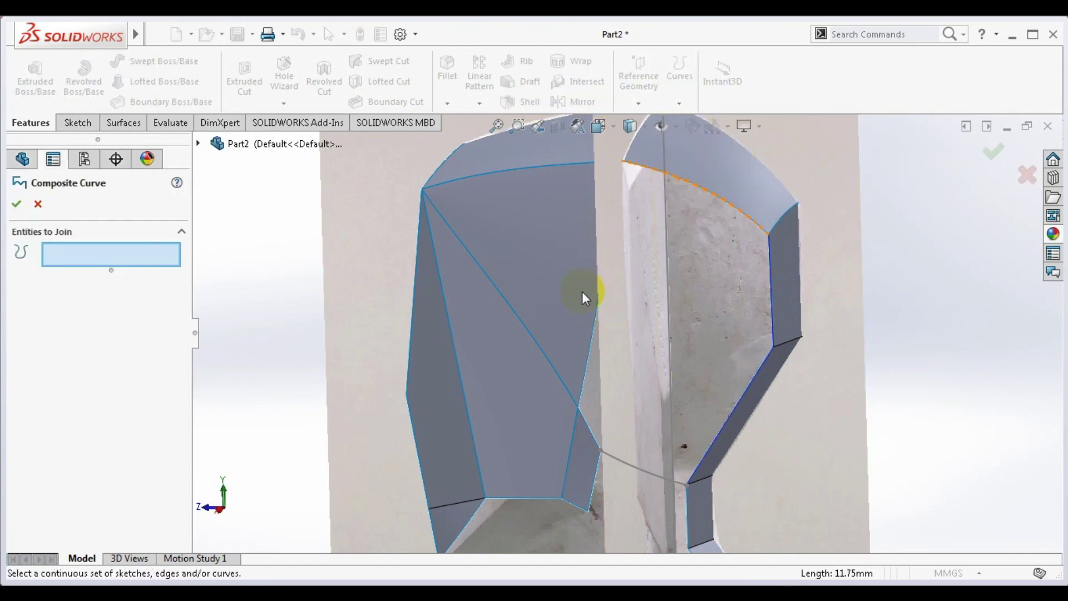
pyautogui.click(589, 354)
pyautogui.click(586, 419)
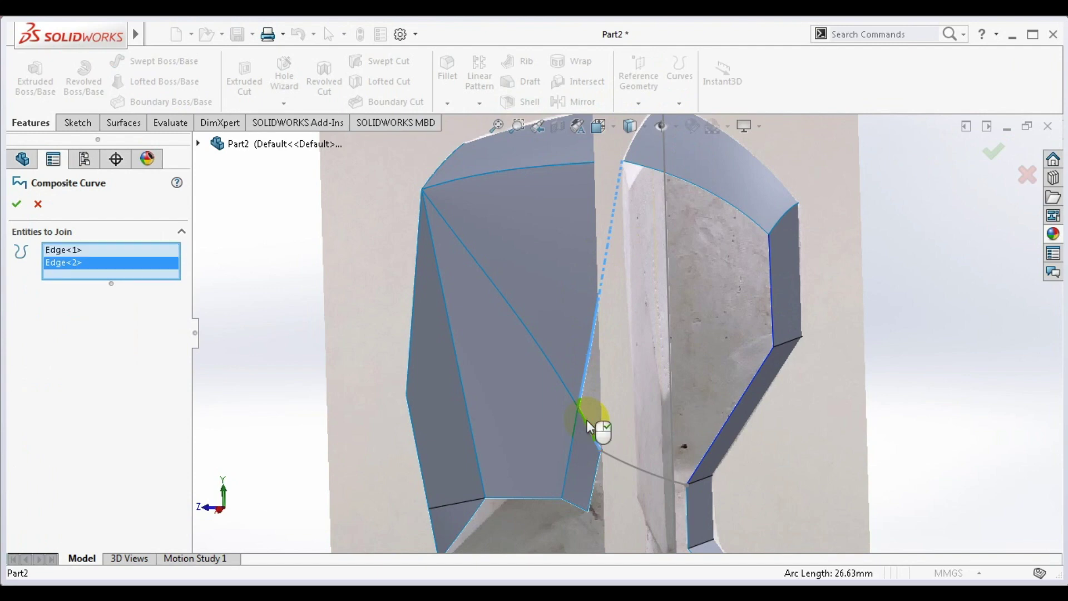
pyautogui.rightClick(586, 419)
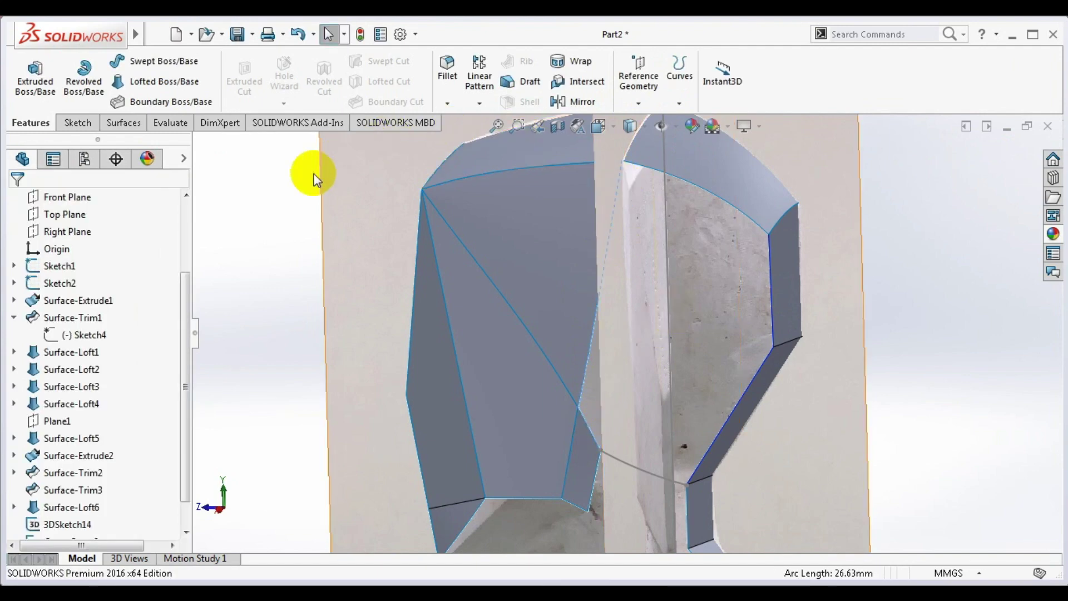
# - Loft CompCurve3 to CompCurve2 with aligned connectors, guided by 3DSketch14 and the top arc edge
pyautogui.click(123, 123)
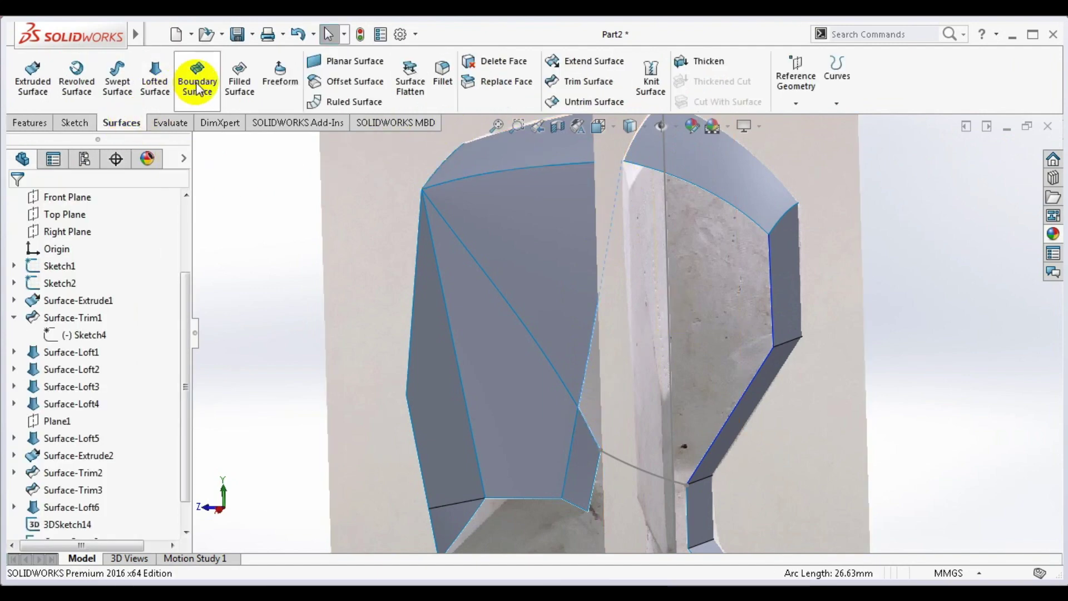
pyautogui.click(154, 80)
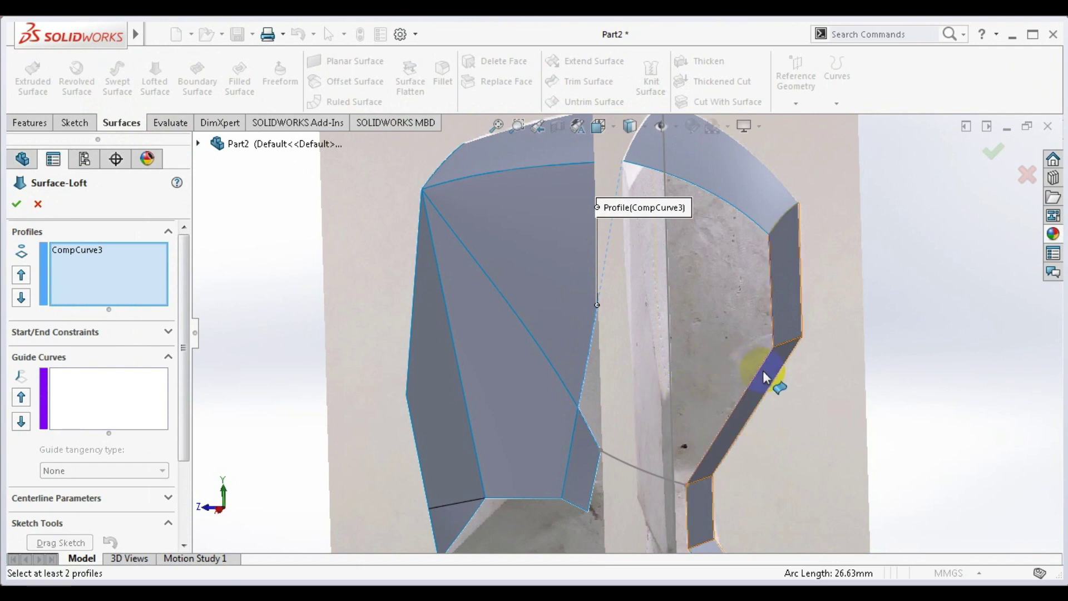
pyautogui.click(801, 253)
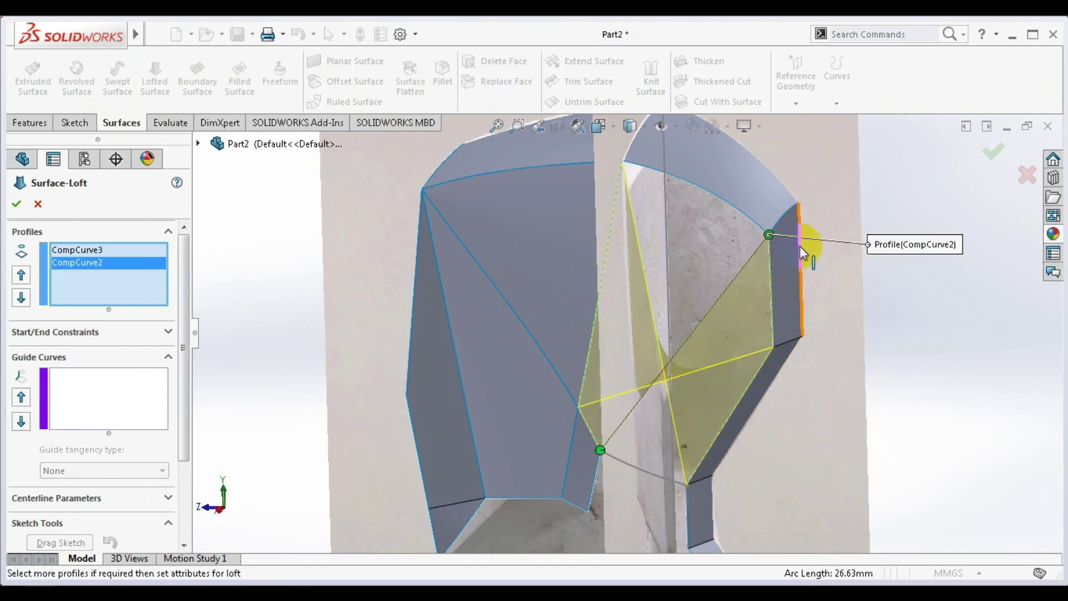
pyautogui.moveTo(718, 459); pyautogui.dragTo(694, 436)
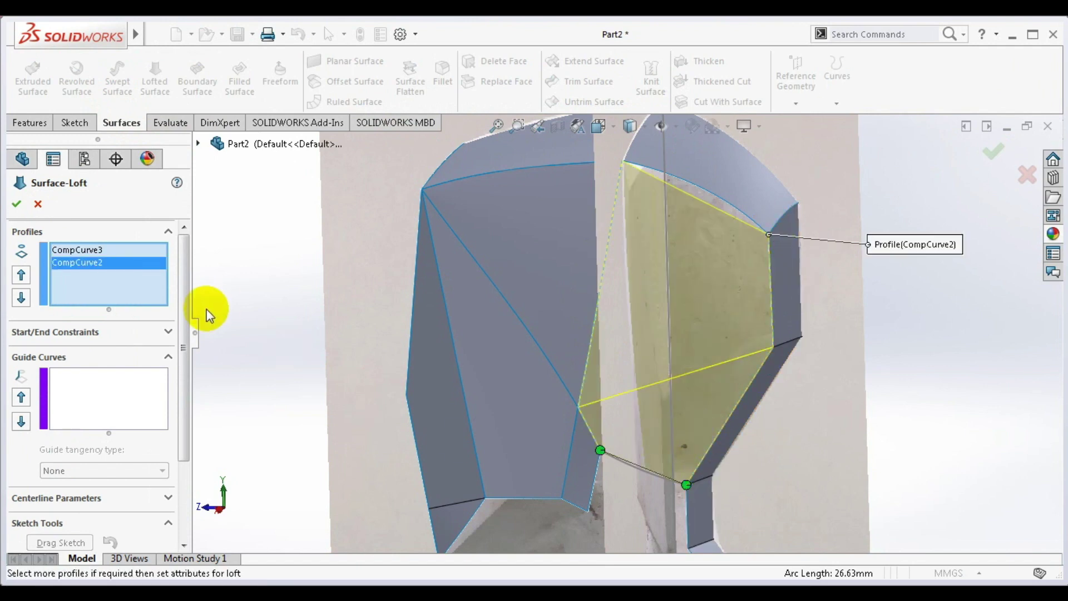
pyautogui.click(88, 379)
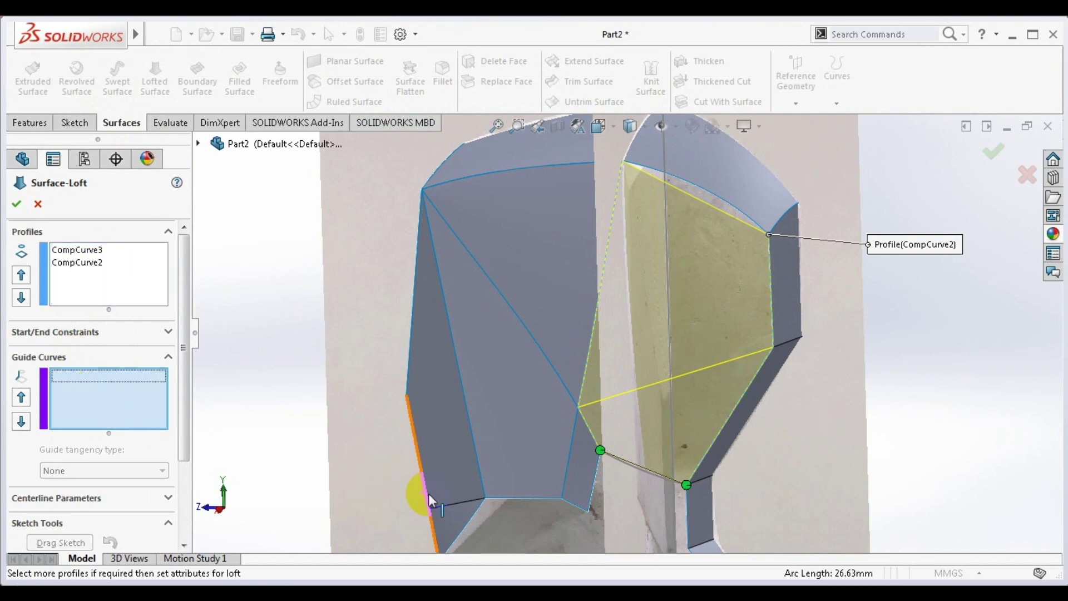
pyautogui.click(630, 470)
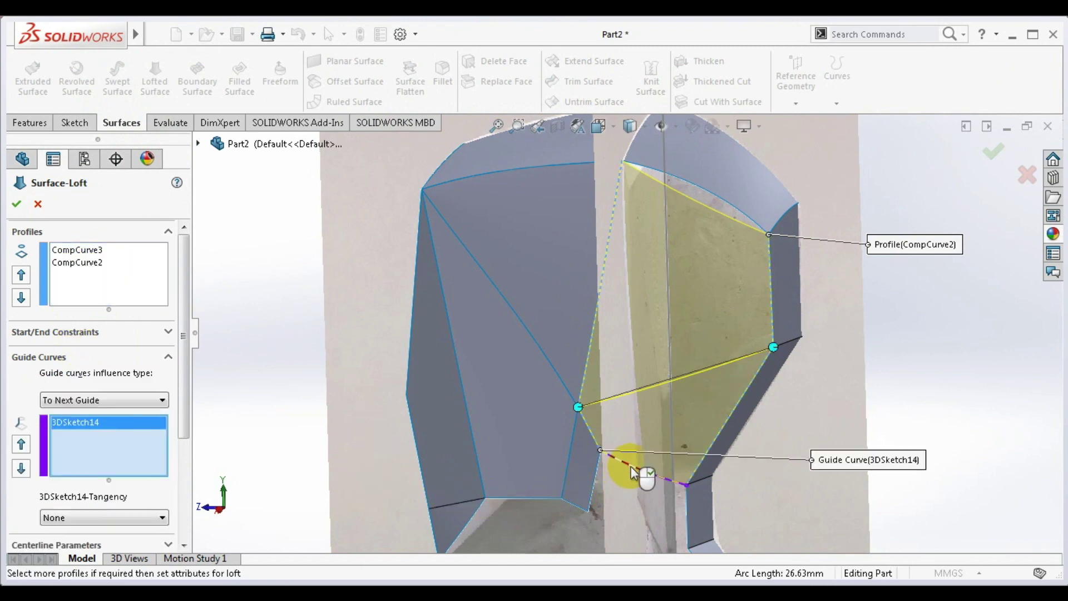
pyautogui.click(694, 193)
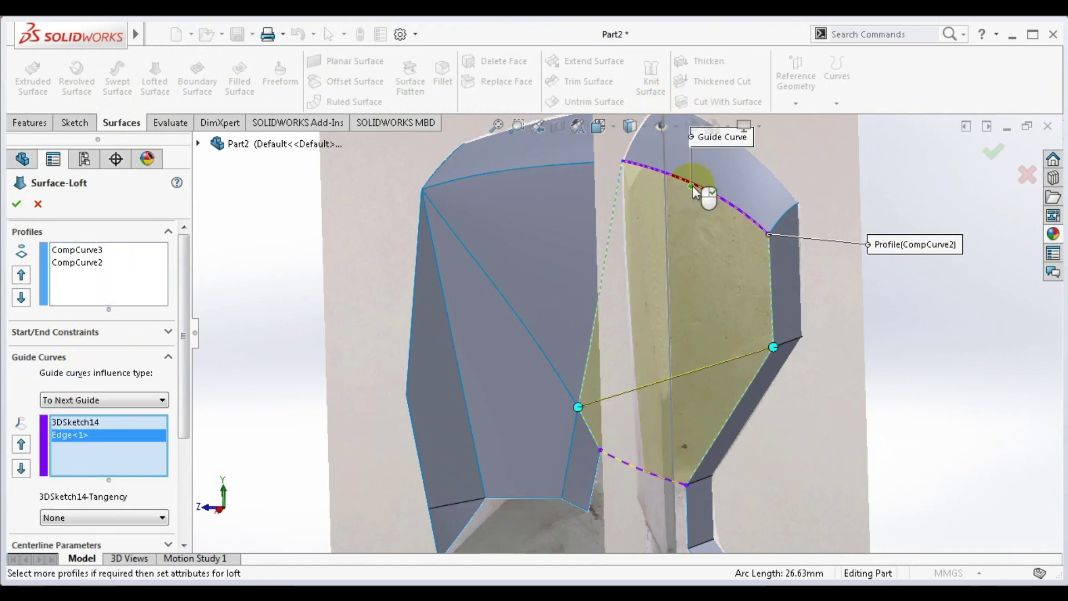
pyautogui.click(18, 205)
pyautogui.scroll(5, 389, 334)
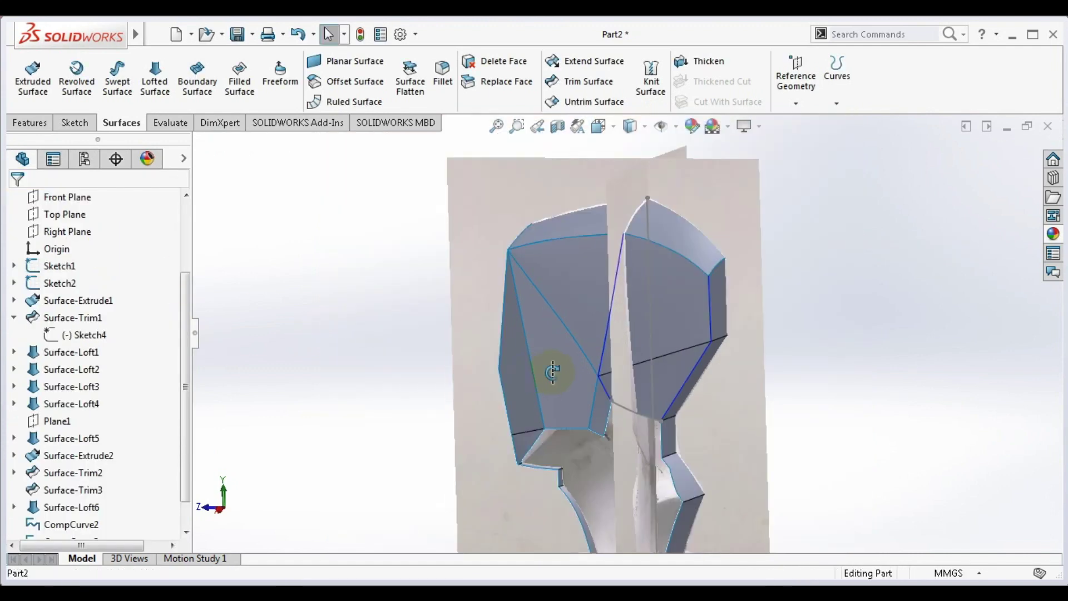
pyautogui.moveTo(544, 372)
pyautogui.mouseDown(button='middle')
pyautogui.moveTo(615, 303)
pyautogui.moveTo(658, 327)
pyautogui.moveTo(477, 341)
pyautogui.moveTo(449, 412)
pyautogui.moveTo(477, 401)
pyautogui.moveTo(488, 565)
pyautogui.moveTo(507, 465)
pyautogui.moveTo(625, 291)
pyautogui.moveTo(608, 381)
pyautogui.moveTo(519, 422)
pyautogui.moveTo(585, 481)
pyautogui.moveTo(761, 434)
pyautogui.moveTo(699, 441)
pyautogui.moveTo(703, 573)
pyautogui.moveTo(691, 328)
pyautogui.moveTo(670, 447)
pyautogui.moveTo(731, 452)
pyautogui.moveTo(734, 358)
pyautogui.moveTo(676, 379)
pyautogui.mouseUp(button='middle')
# - Orbit down to the base block and right-click Top Plane in the FeatureManager tree
pyautogui.scroll(-3, 611, 503)
pyautogui.scroll(-3, 638, 483)
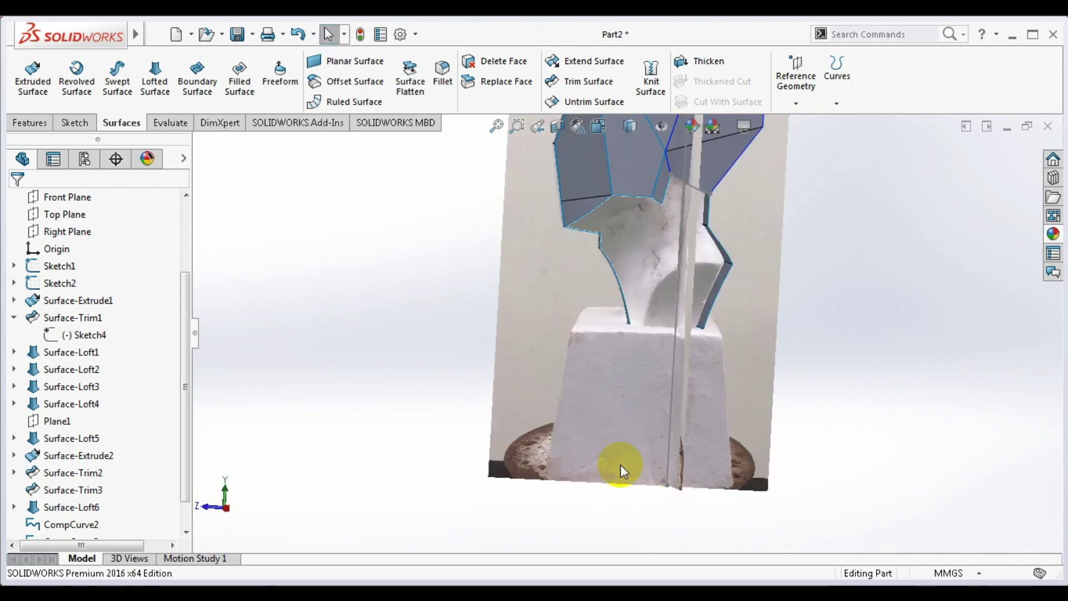
pyautogui.moveTo(620, 465)
pyautogui.mouseDown(button='middle')
pyautogui.moveTo(688, 479)
pyautogui.moveTo(698, 495)
pyautogui.moveTo(690, 490)
pyautogui.mouseUp(button='middle')
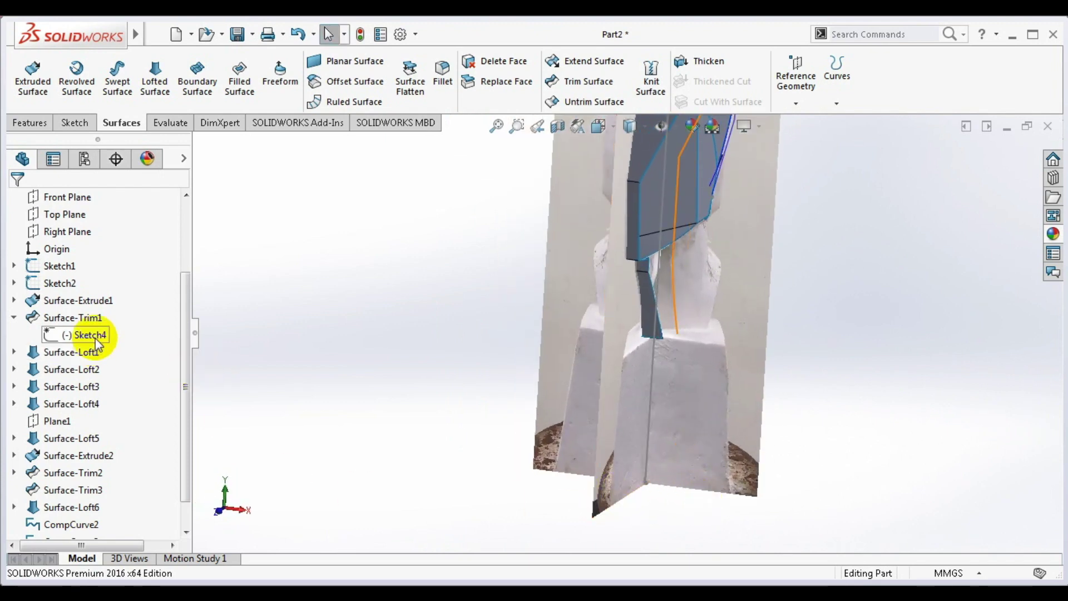
pyautogui.rightClick(66, 218)
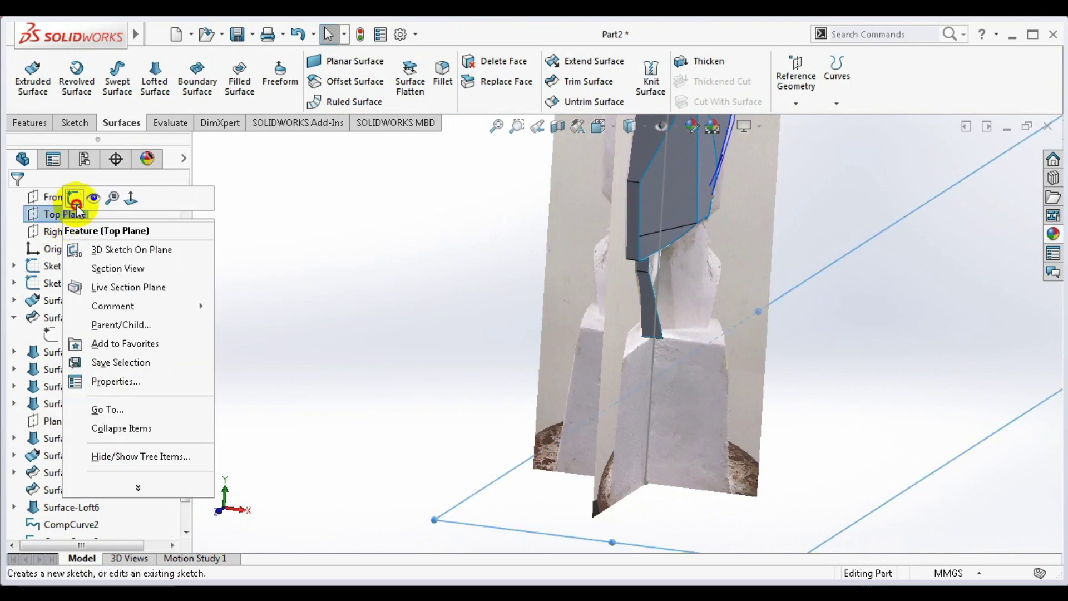
# - Sketch a center rectangle on the Top Plane, centred on the origin
pyautogui.click(75, 206)
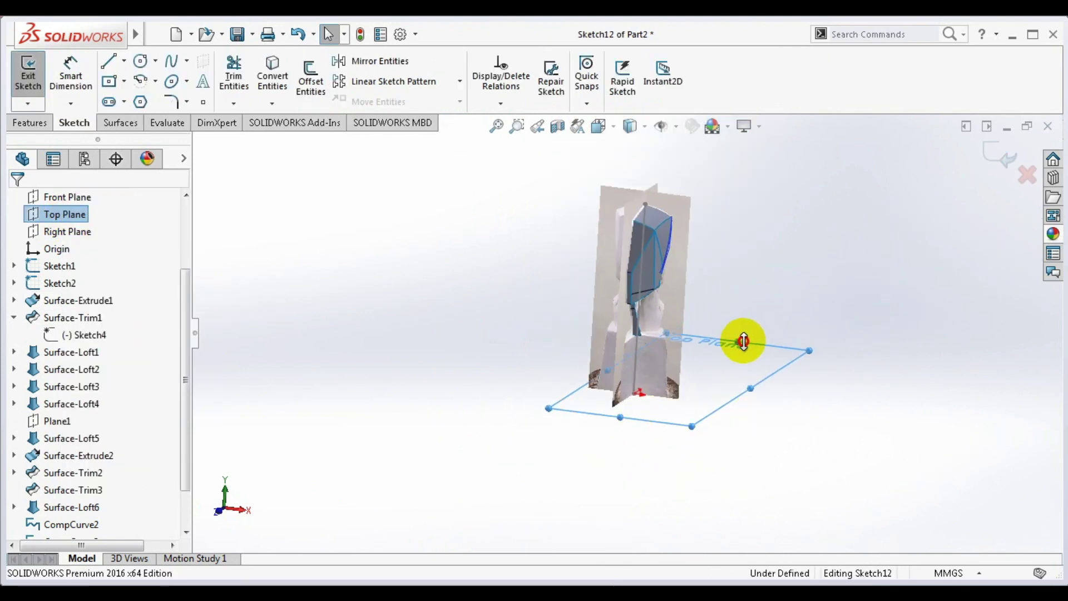
pyautogui.scroll(-5, 690, 362)
pyautogui.moveTo(640, 390)
pyautogui.mouseDown(button='middle')
pyautogui.moveTo(630, 404)
pyautogui.moveTo(624, 382)
pyautogui.moveTo(548, 382)
pyautogui.mouseUp(button='middle')
pyautogui.scroll(3, 632, 397)
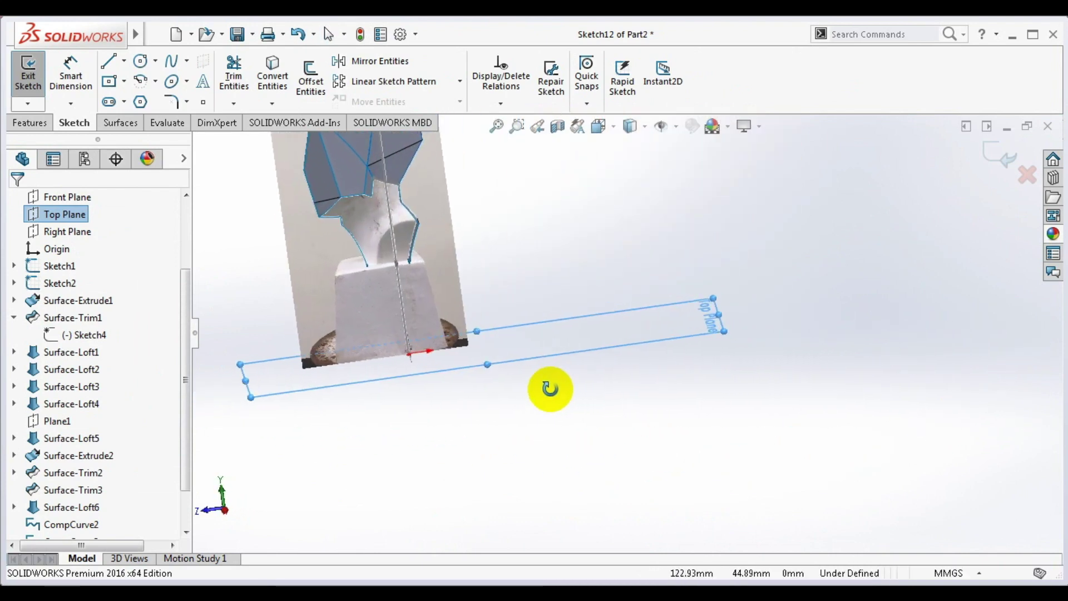
pyautogui.scroll(-3, 310, 327)
pyautogui.scroll(-2, 443, 405)
pyautogui.moveTo(476, 413); pyautogui.dragTo(465, 401, button='middle')
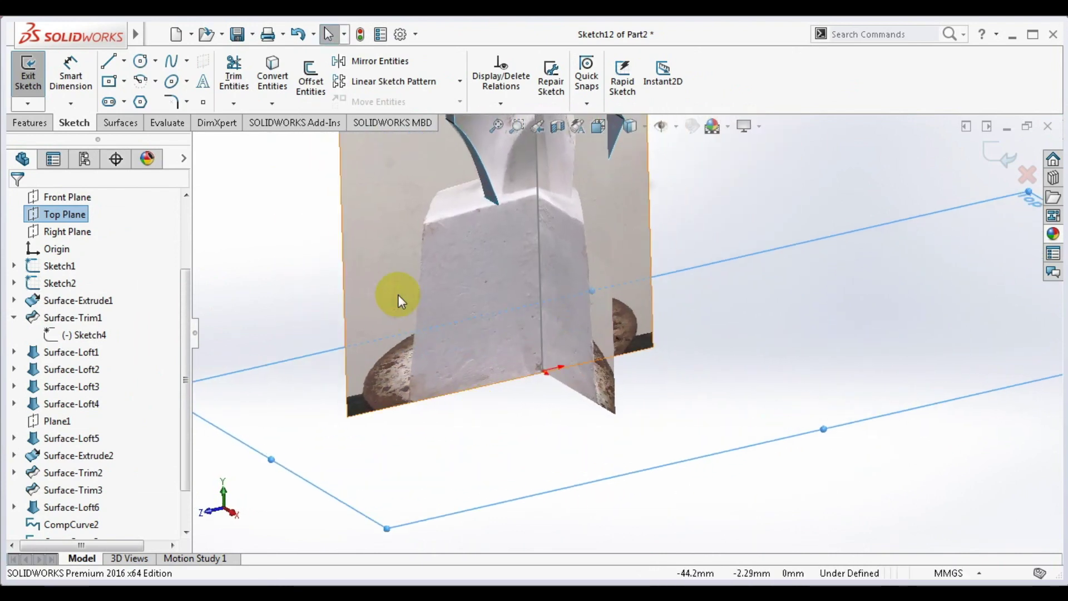
pyautogui.click(119, 80)
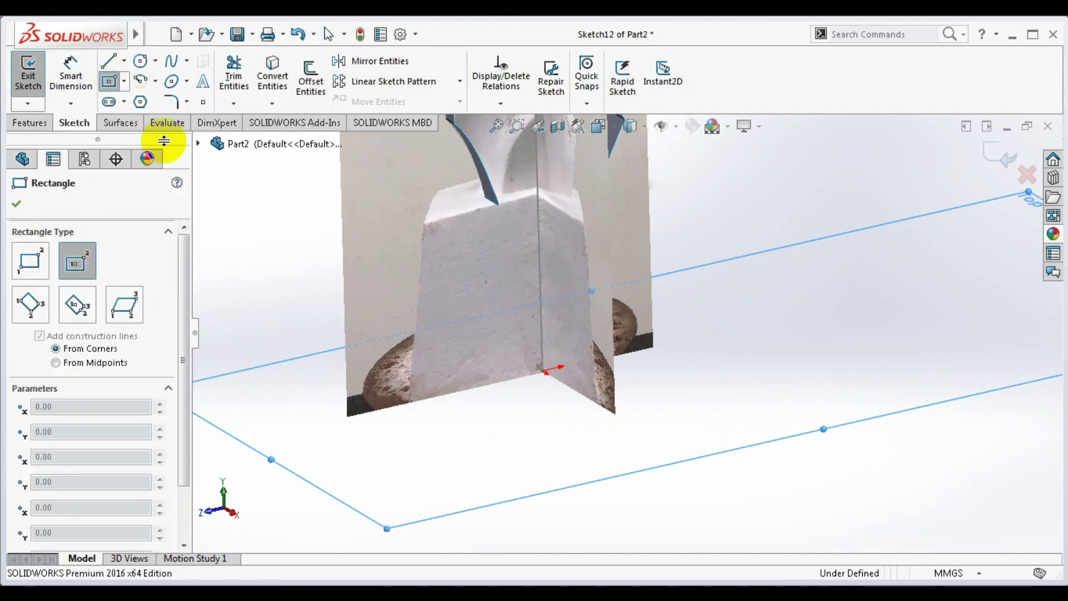
pyautogui.click(504, 380)
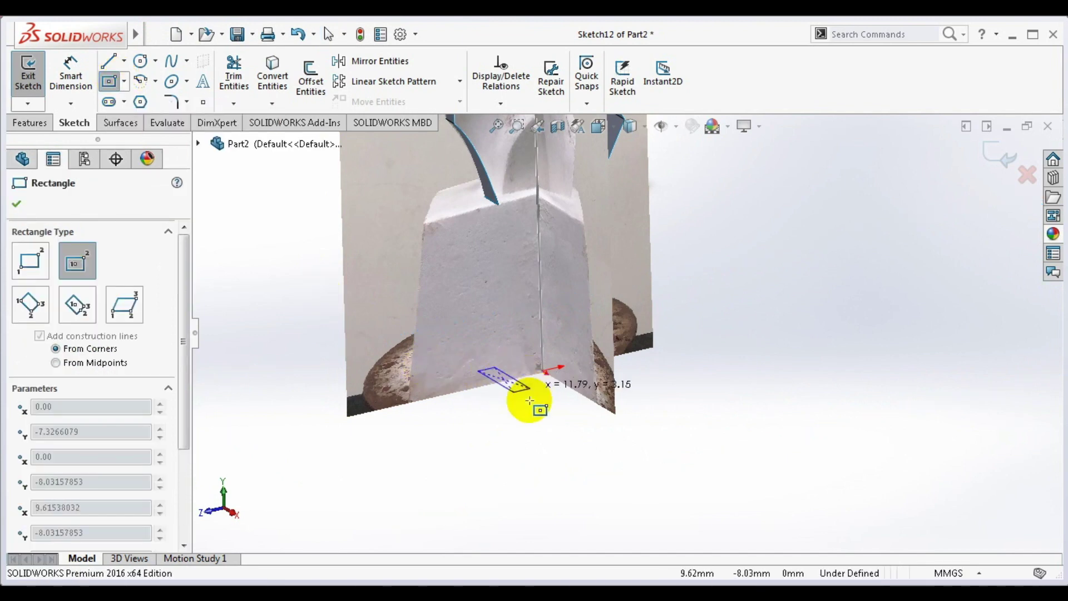
pyautogui.click(465, 433)
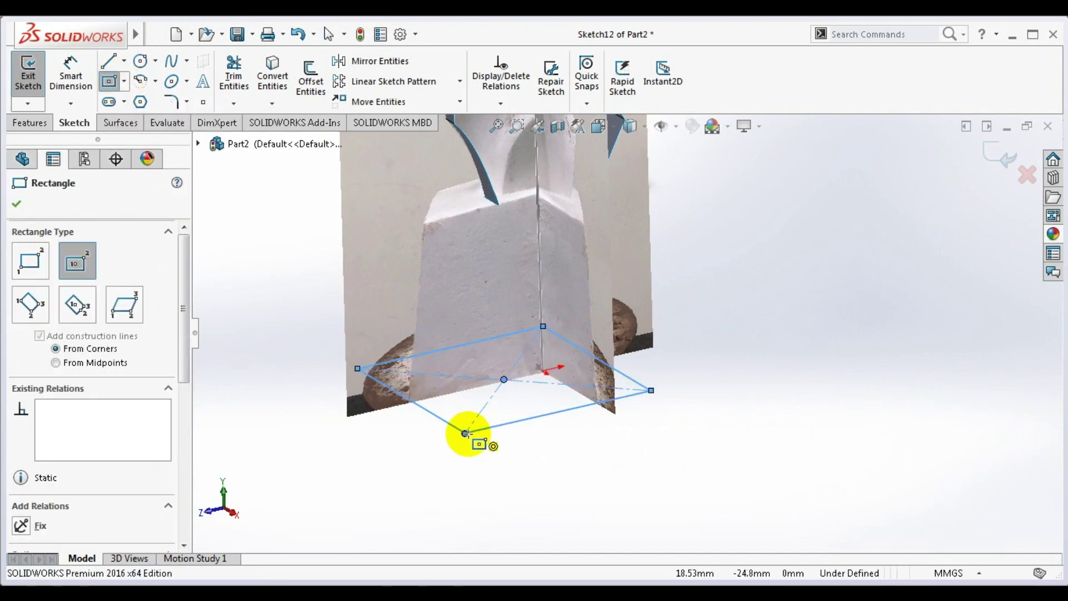
pyautogui.press('Escape')
# - Drag a rectangle corner out to the base edge and make one side vertical
pyautogui.click(495, 426)
pyautogui.keyDown('ctrl'); pyautogui.click(435, 417); pyautogui.keyUp('ctrl')
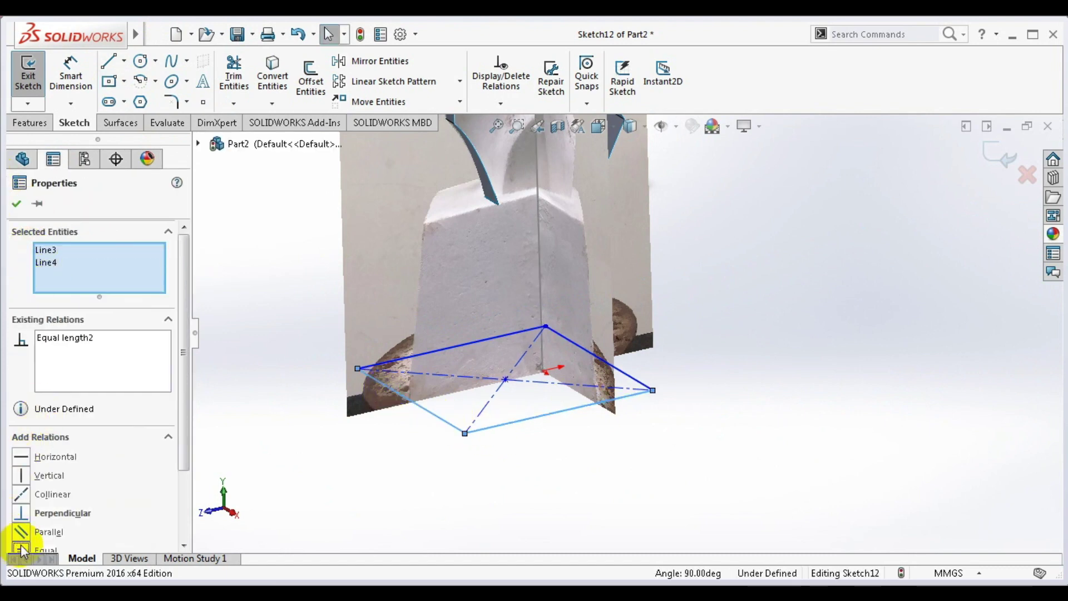
pyautogui.moveTo(393, 369)
pyautogui.mouseDown(button='middle')
pyautogui.moveTo(429, 329)
pyautogui.moveTo(469, 315)
pyautogui.mouseUp(button='middle')
pyautogui.press('space')
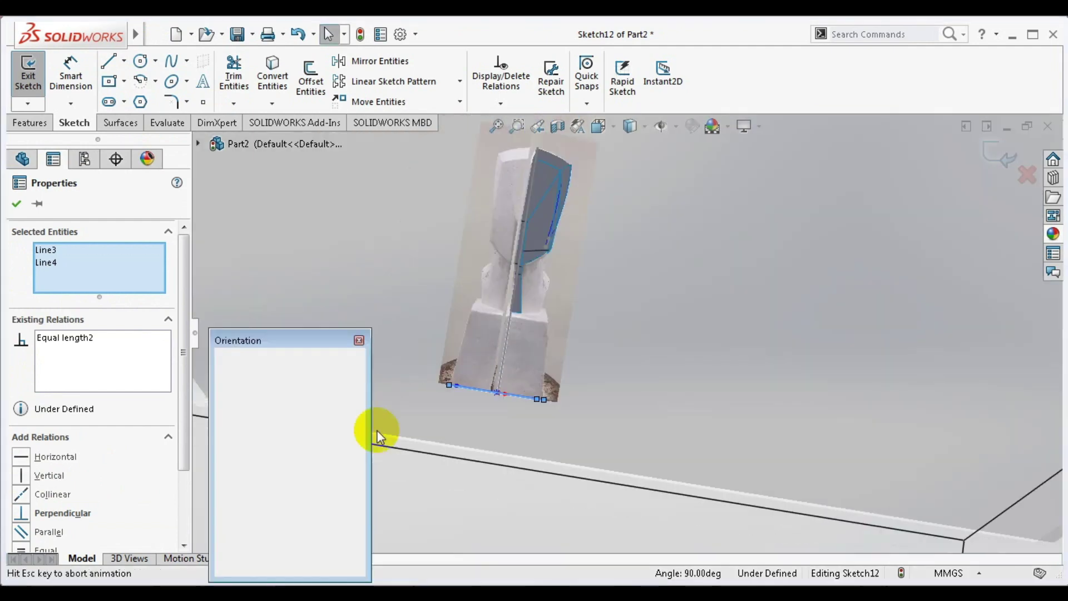
pyautogui.scroll(-5, 679, 469)
pyautogui.click(477, 475)
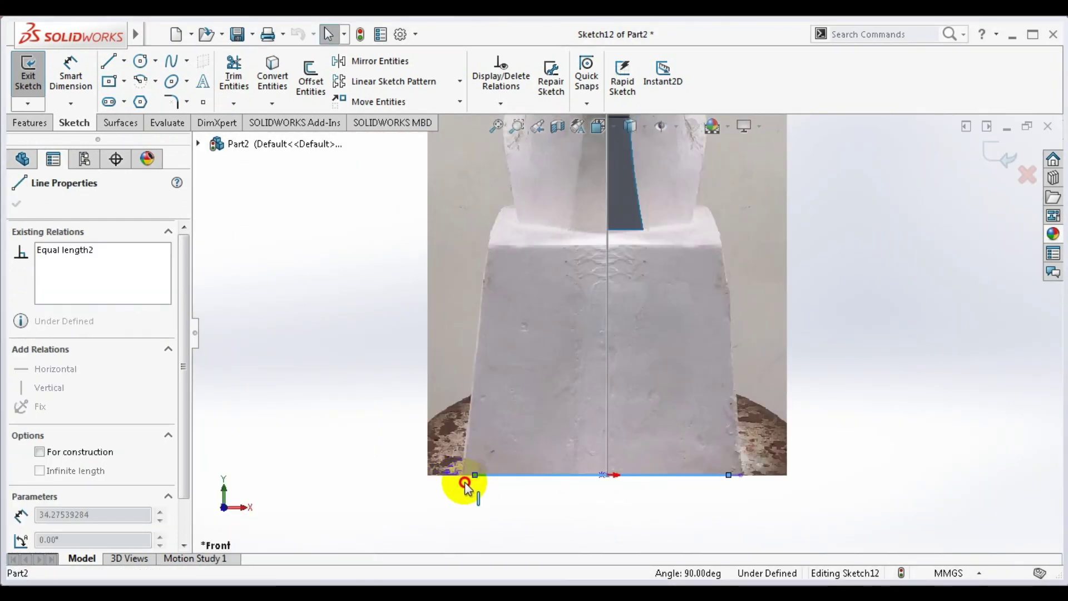
pyautogui.click(443, 423)
pyautogui.moveTo(496, 446); pyautogui.dragTo(624, 448, button='middle')
pyautogui.click(648, 450)
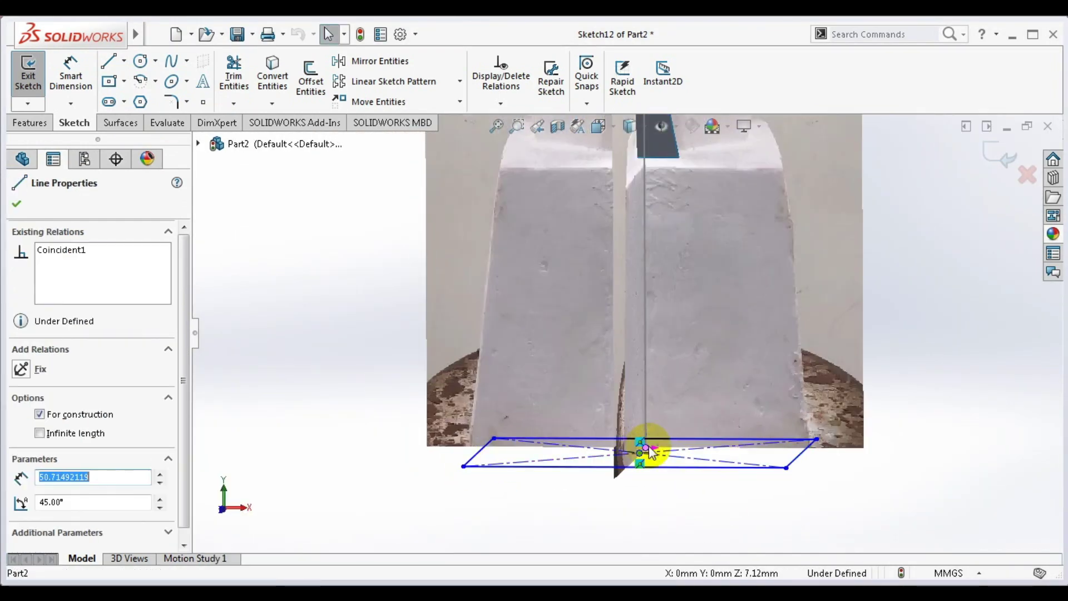
pyautogui.click(23, 477)
# - Stretch another rectangle side so it matches the base block footprint
pyautogui.click(456, 455)
pyautogui.hotkey('ctrl', '5')
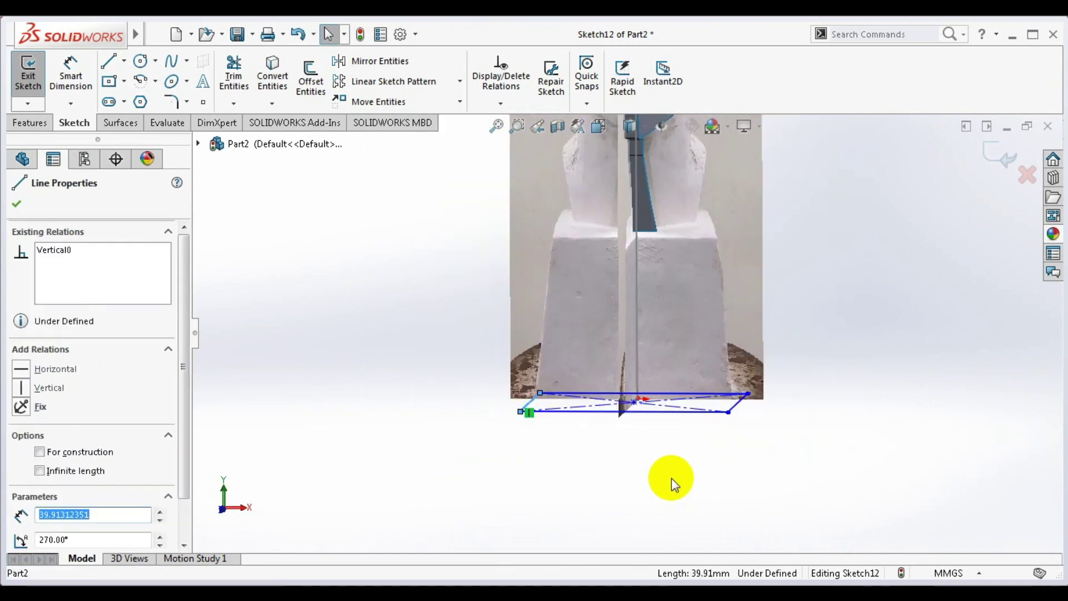
pyautogui.press('space')
pyautogui.moveTo(550, 479); pyautogui.dragTo(561, 484, button='middle')
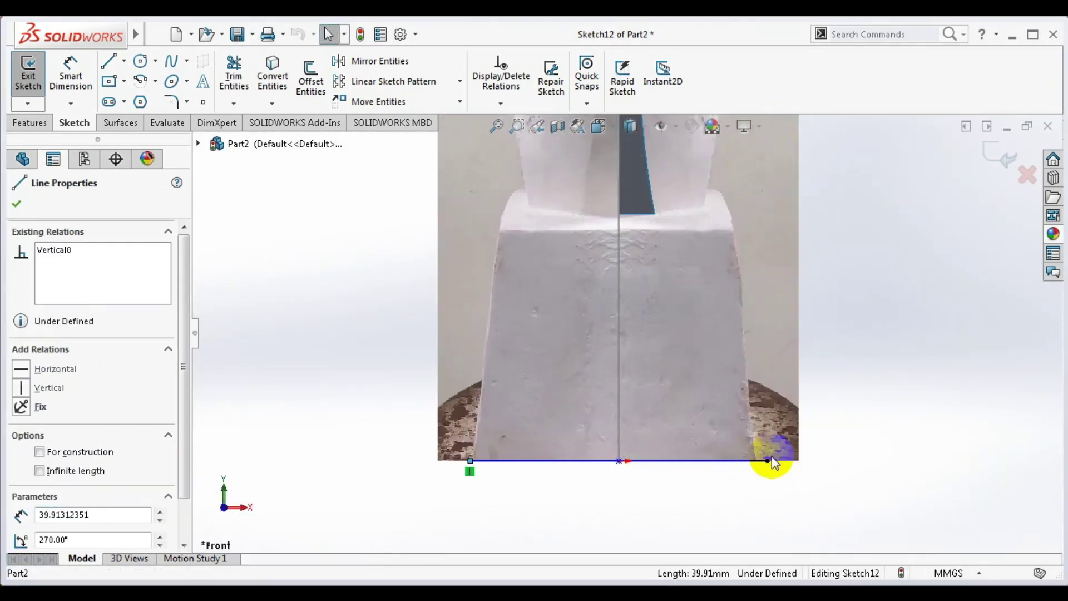
pyautogui.click(596, 513)
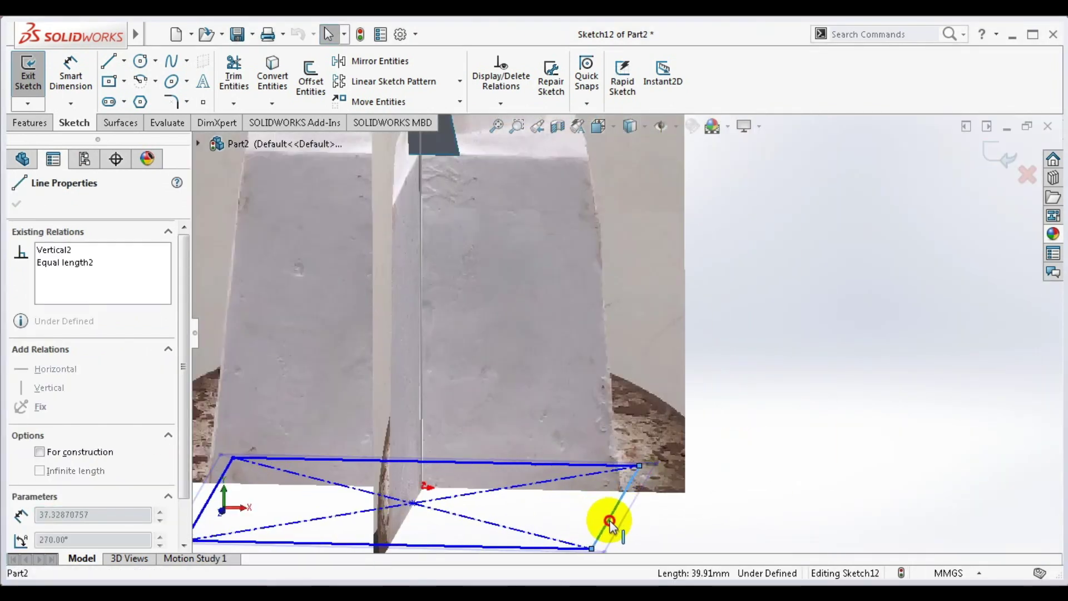
pyautogui.moveTo(608, 519); pyautogui.dragTo(584, 374, button='middle')
pyautogui.press('space')
pyautogui.click(292, 402)
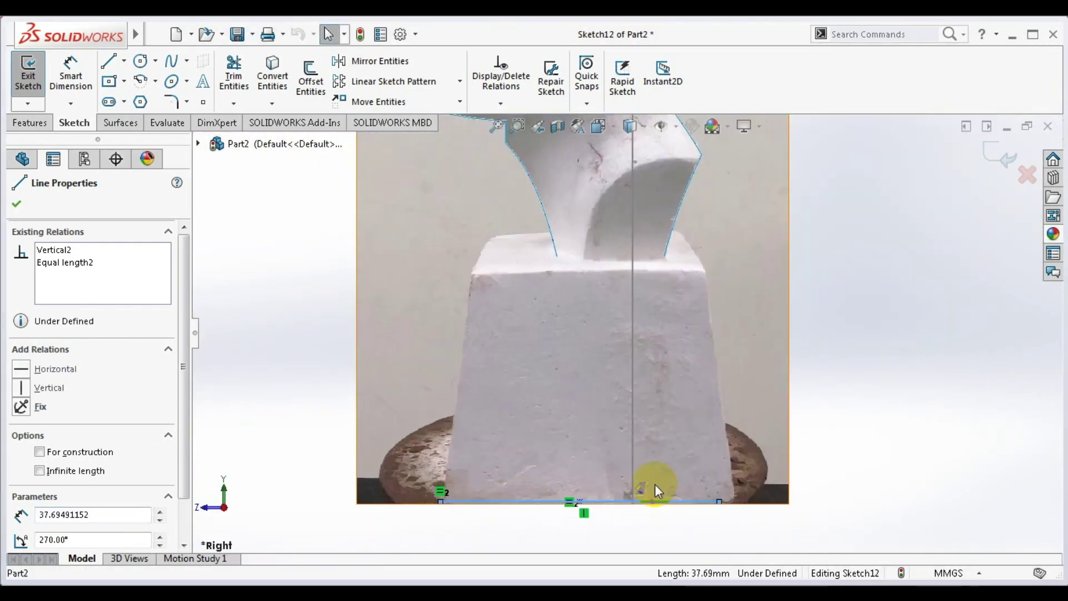
# - Select the rectangle's bottom and front sides and check the outline from standard views
pyautogui.click(716, 496)
pyautogui.scroll(5, 715, 478)
pyautogui.moveTo(410, 453)
pyautogui.mouseDown(button='middle')
pyautogui.moveTo(432, 454)
pyautogui.moveTo(501, 392)
pyautogui.mouseUp(button='middle')
pyautogui.scroll(3, 364, 406)
pyautogui.click(351, 410)
pyautogui.scroll(3, 836, 372)
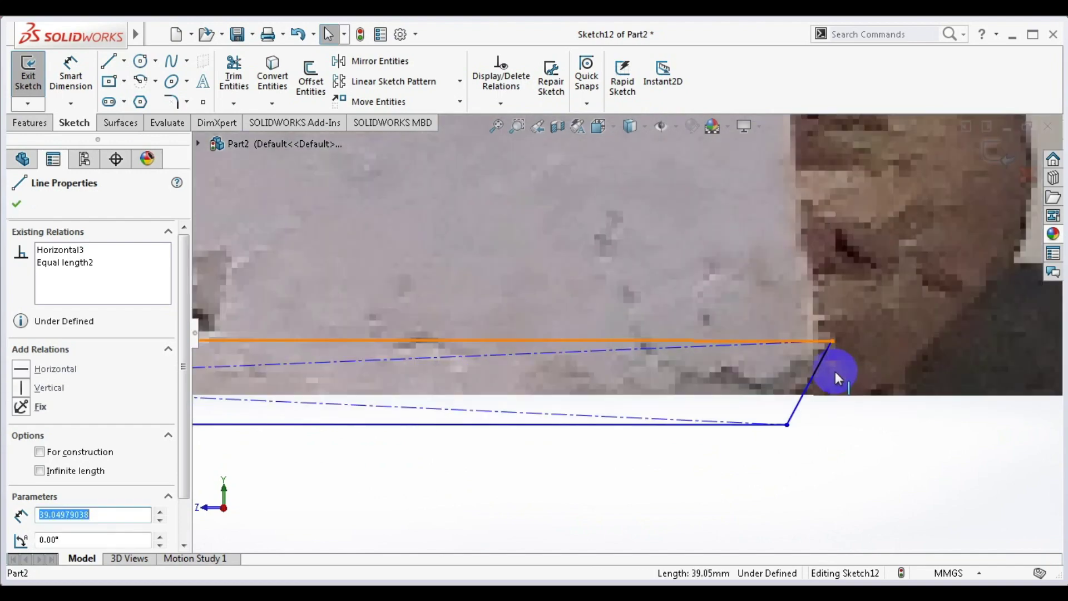
pyautogui.scroll(-3, 204, 388)
pyautogui.press('Escape')
pyautogui.press('space')
pyautogui.click(281, 406)
pyautogui.moveTo(507, 478)
pyautogui.mouseDown(button='middle')
pyautogui.moveTo(780, 310)
pyautogui.moveTo(821, 357)
pyautogui.mouseUp(button='middle')
# - Exit the rectangle sketch and extrude it Up To Vertex at the neck's bottom edge
pyautogui.click(995, 156)
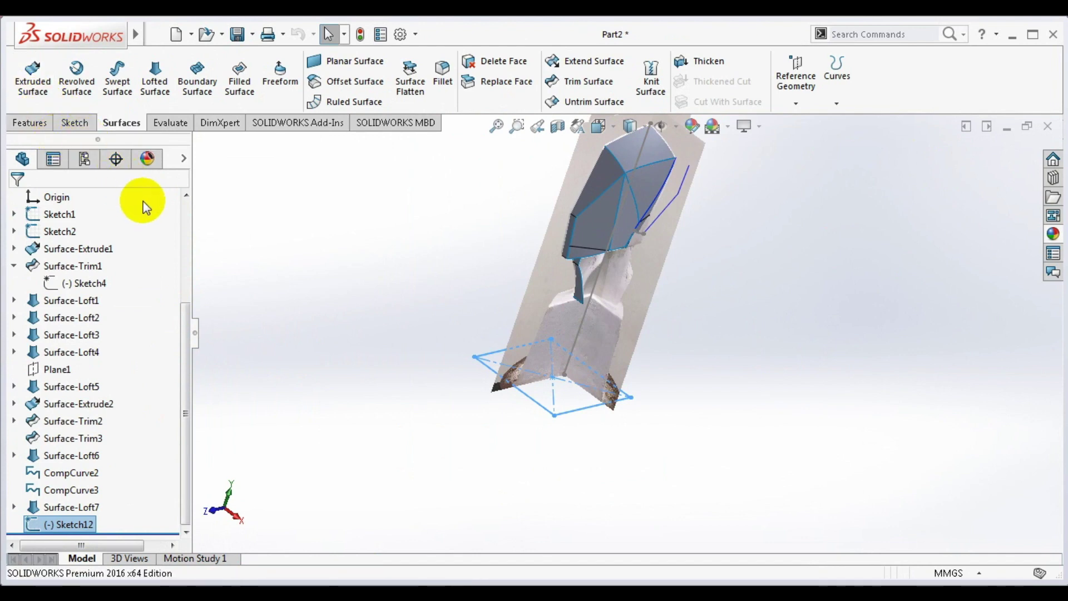
pyautogui.click(36, 126)
pyautogui.click(34, 92)
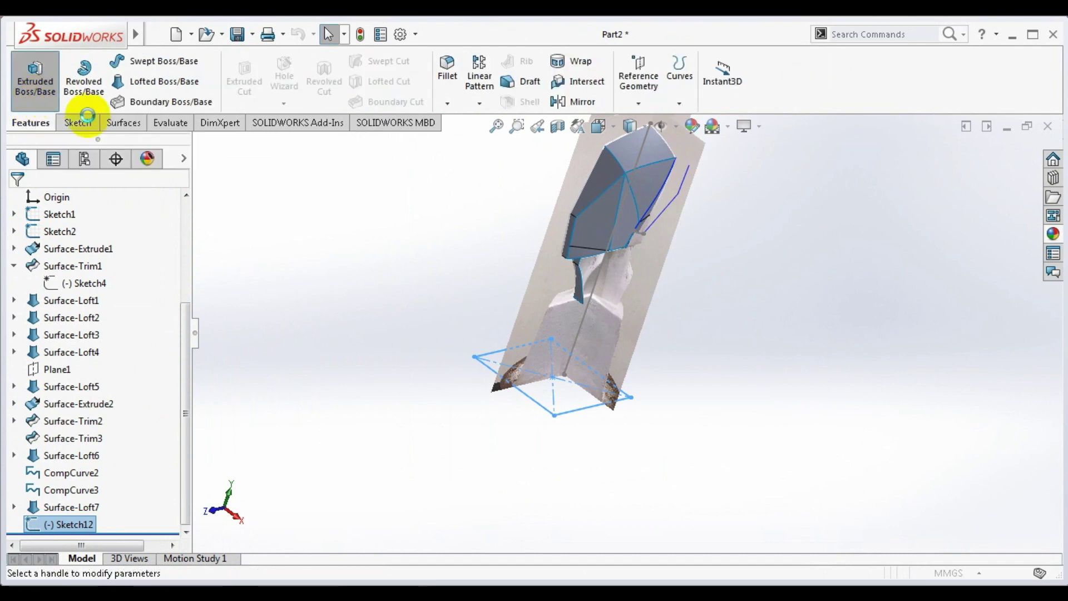
pyautogui.scroll(-2, 505, 305)
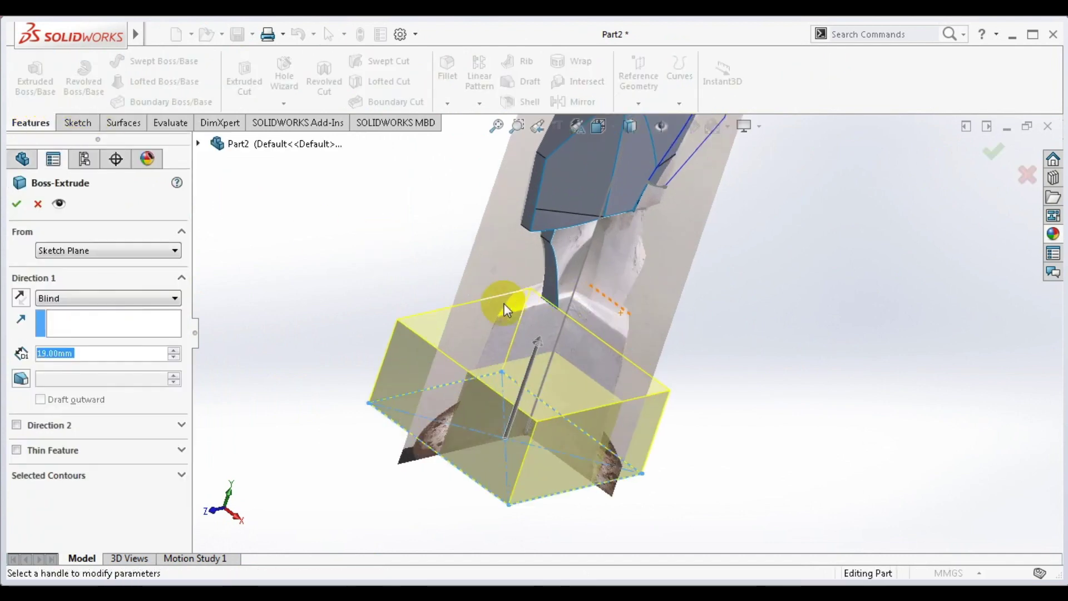
pyautogui.scroll(-3, 542, 310)
pyautogui.click(530, 276)
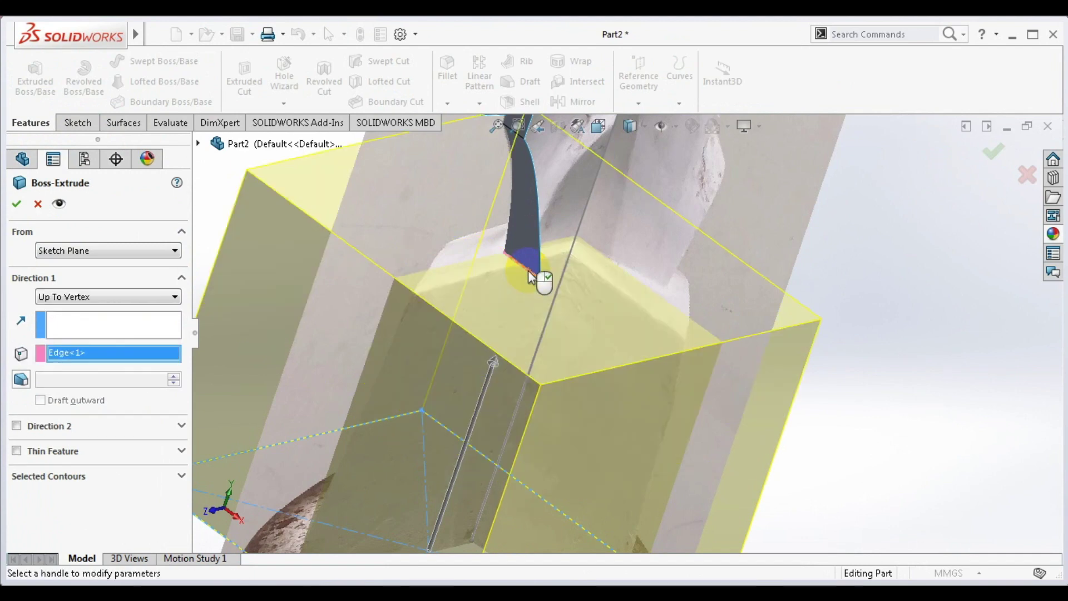
pyautogui.scroll(4, 627, 351)
pyautogui.moveTo(495, 382)
pyautogui.mouseDown(button='middle')
pyautogui.moveTo(508, 295)
pyautogui.moveTo(517, 327)
pyautogui.moveTo(545, 350)
pyautogui.moveTo(586, 349)
pyautogui.moveTo(608, 382)
pyautogui.moveTo(554, 395)
pyautogui.mouseUp(button='middle')
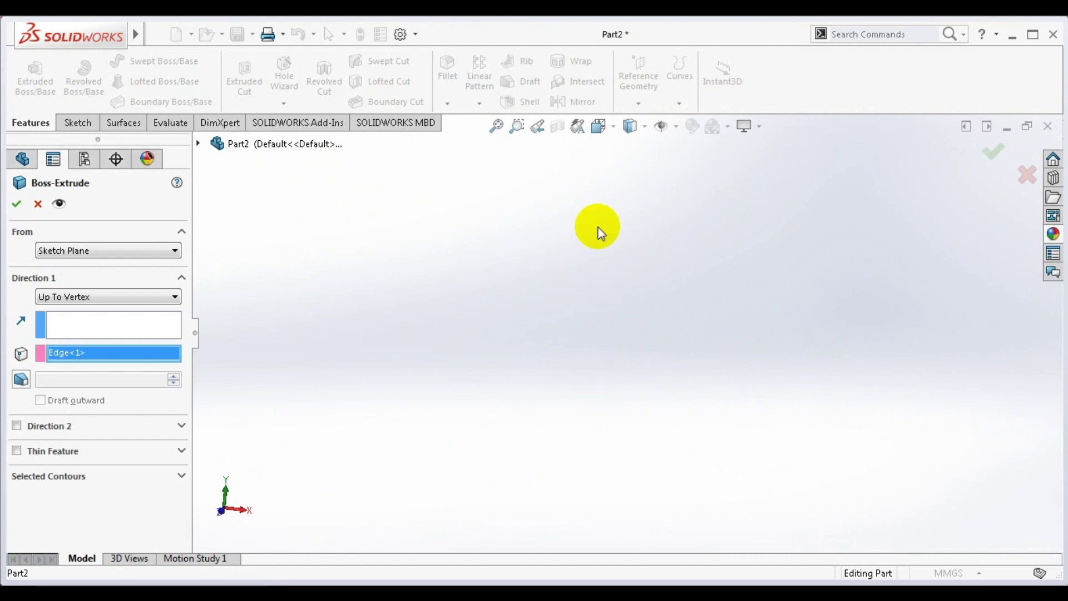
# - Add a 7° draft so the block's sides taper, and confirm the extrude
pyautogui.click(495, 126)
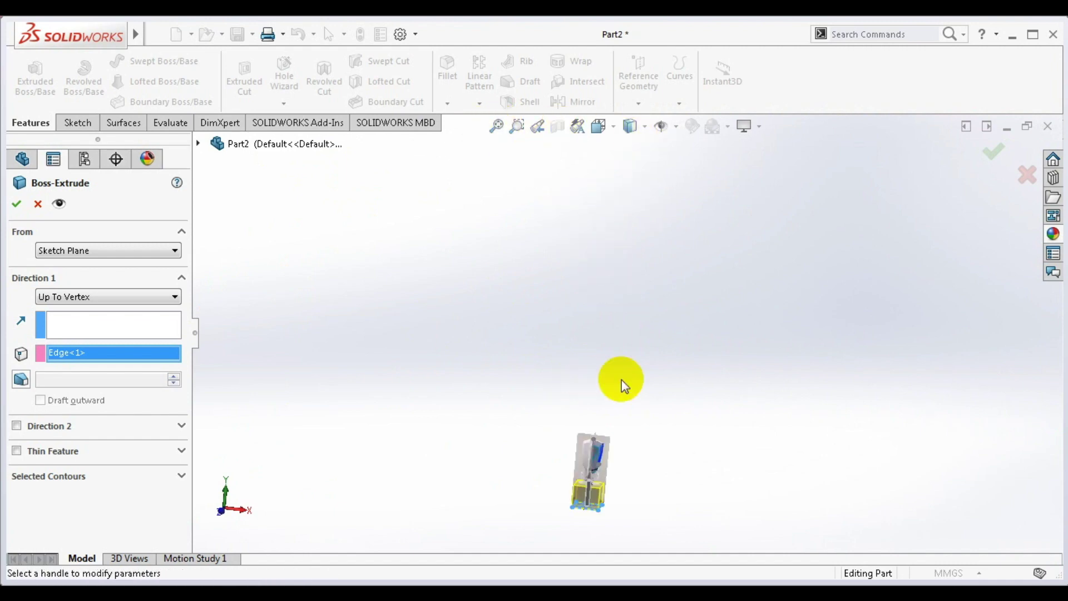
pyautogui.scroll(-1, 599, 460)
pyautogui.scroll(-4, 602, 390)
pyautogui.scroll(1, 609, 312)
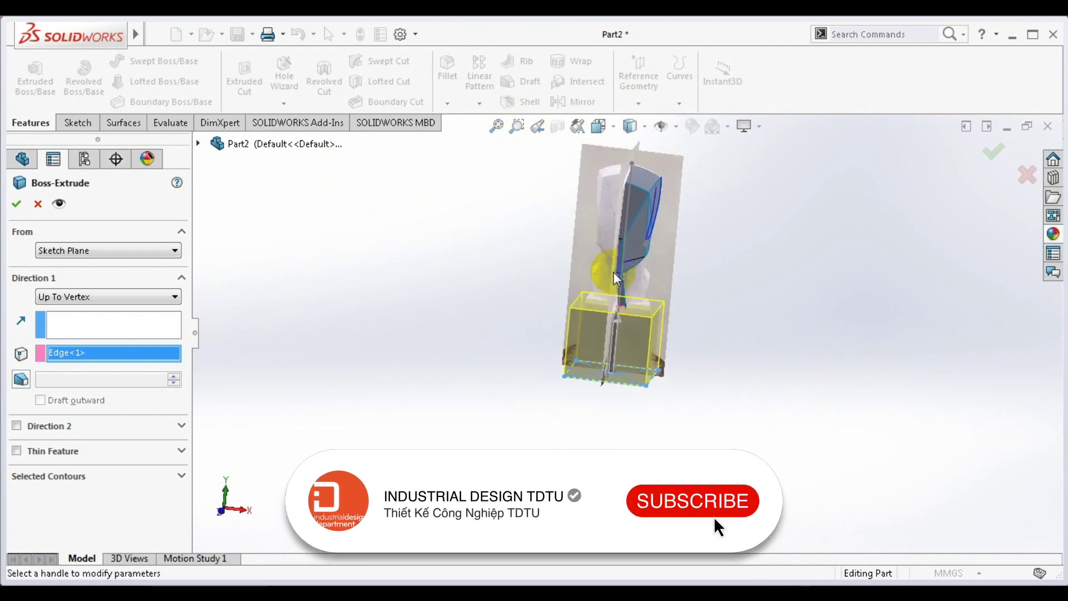
pyautogui.click(604, 129)
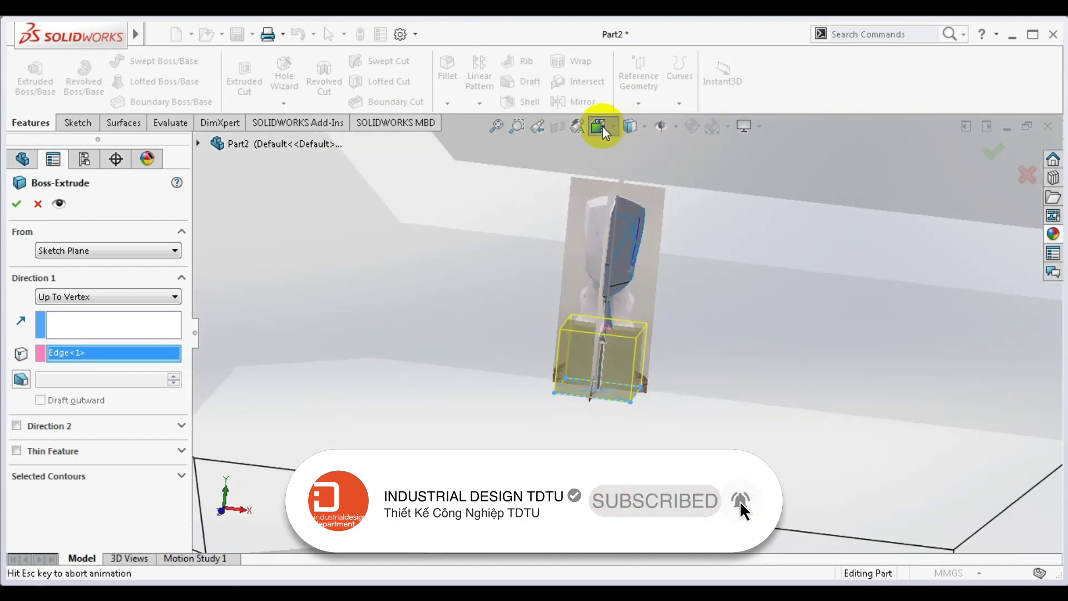
pyautogui.click(597, 300)
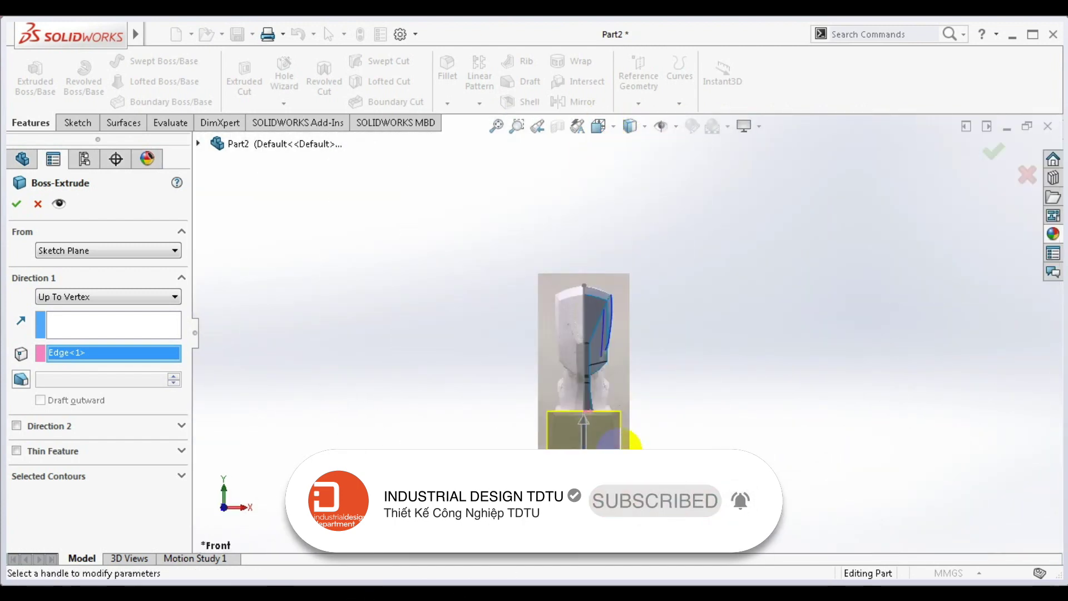
pyautogui.scroll(-3, 606, 437)
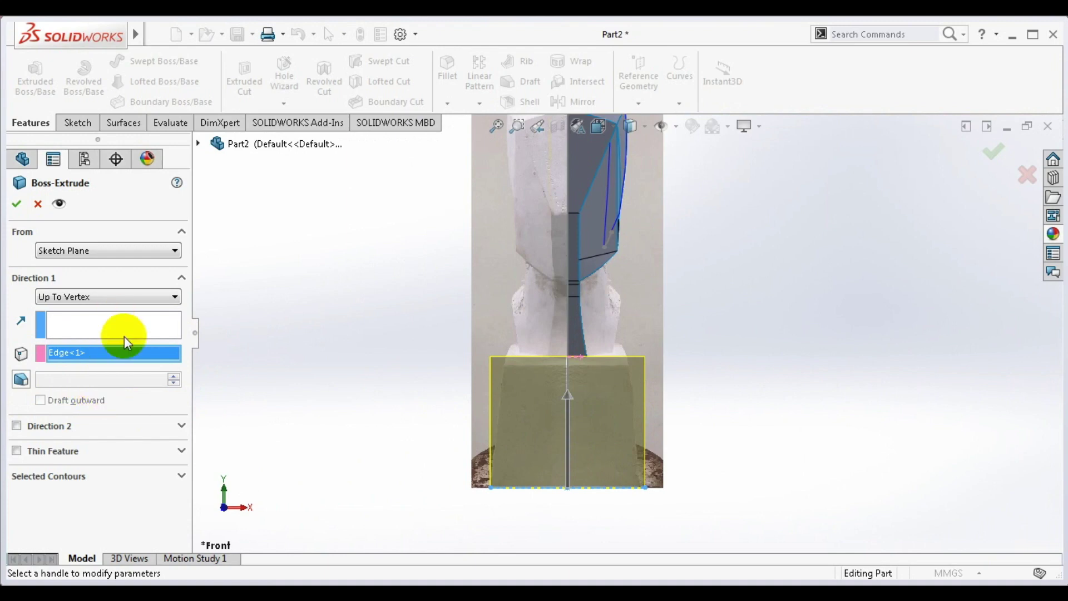
pyautogui.click(20, 380)
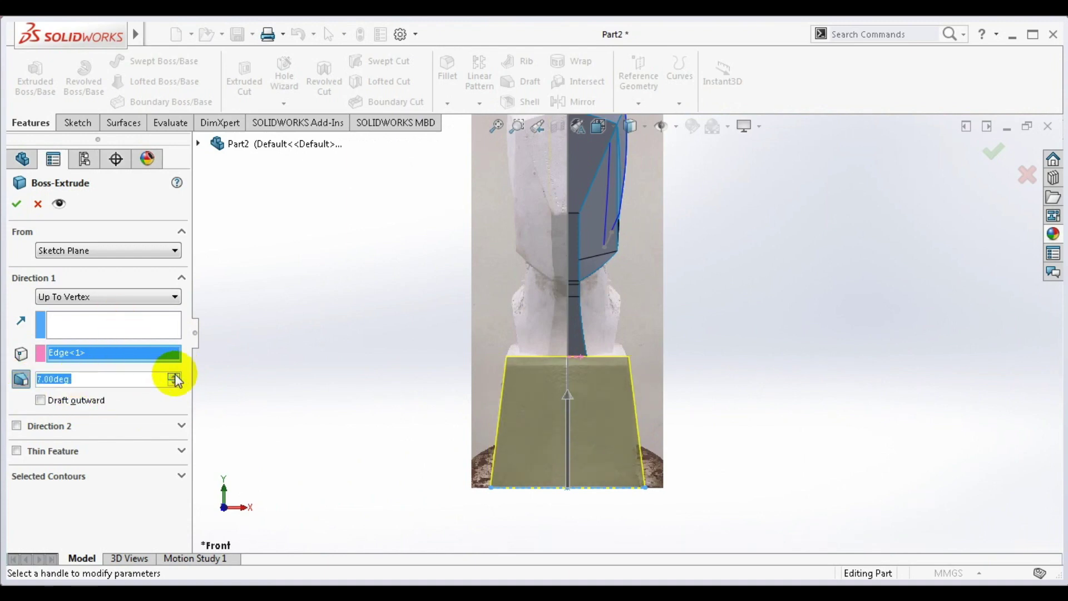
pyautogui.click(18, 205)
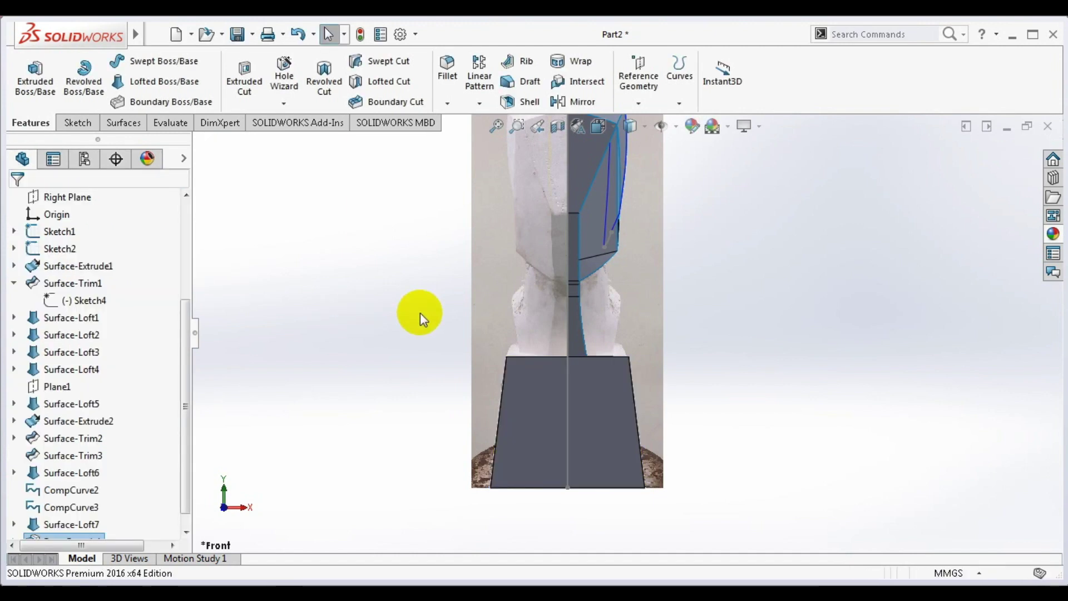
# - Orbit and zoom around the model to inspect the gap between the head and neck
pyautogui.moveTo(752, 314)
pyautogui.mouseDown(button='middle')
pyautogui.moveTo(610, 374)
pyautogui.moveTo(624, 386)
pyautogui.moveTo(639, 317)
pyautogui.moveTo(589, 330)
pyautogui.moveTo(625, 381)
pyautogui.moveTo(703, 364)
pyautogui.moveTo(662, 388)
pyautogui.mouseUp(button='middle')
pyautogui.scroll(-5, 668, 324)
pyautogui.scroll(3, 668, 325)
pyautogui.moveTo(693, 310)
pyautogui.mouseDown(button='middle')
pyautogui.moveTo(632, 275)
pyautogui.moveTo(673, 276)
pyautogui.moveTo(649, 238)
pyautogui.moveTo(668, 226)
pyautogui.moveTo(656, 238)
pyautogui.mouseUp(button='middle')
pyautogui.scroll(-5, 583, 242)
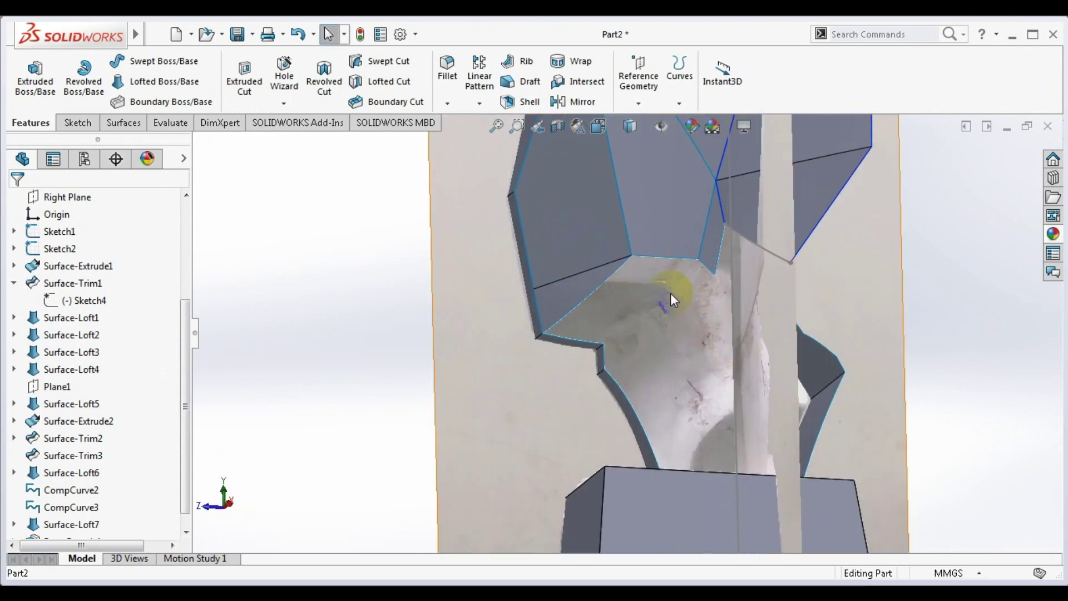
# - Start a 3D sketch and draw a spline across the head's lower opening
pyautogui.click(97, 123)
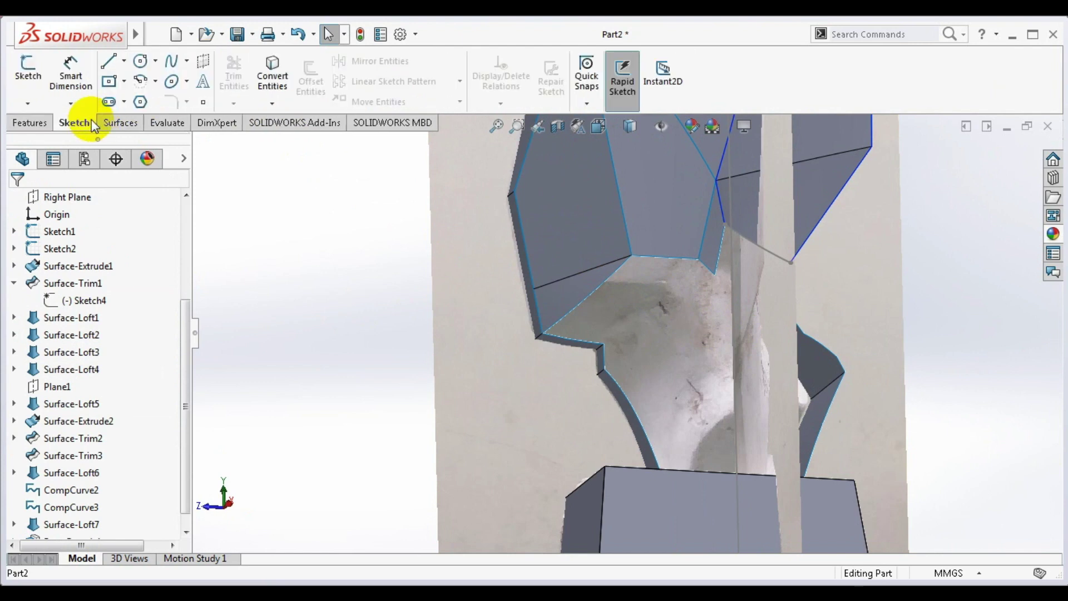
pyautogui.click(26, 104)
pyautogui.click(45, 139)
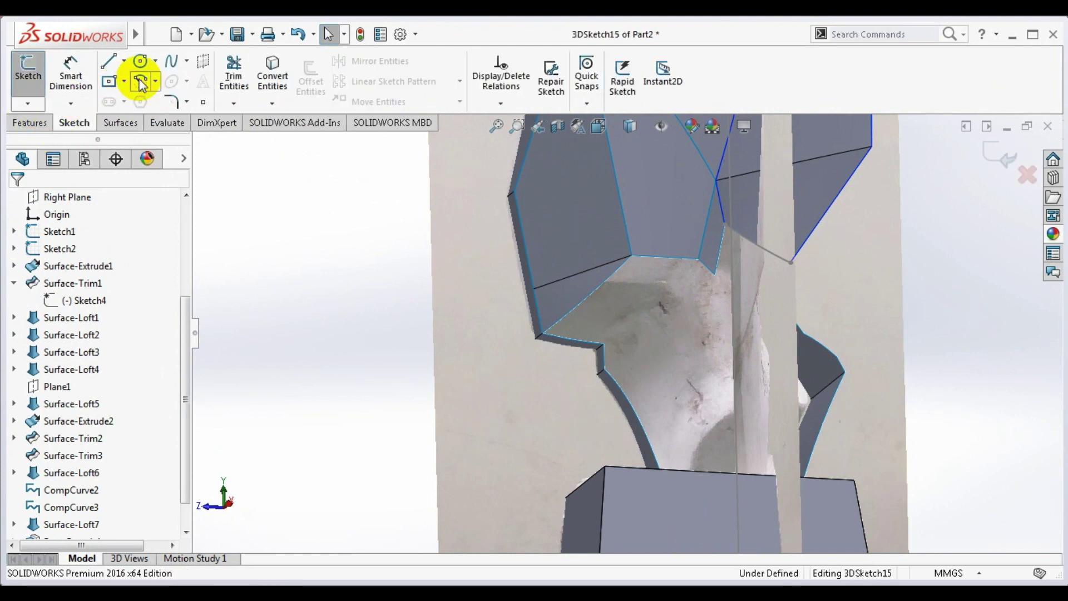
pyautogui.click(167, 62)
pyautogui.click(714, 274)
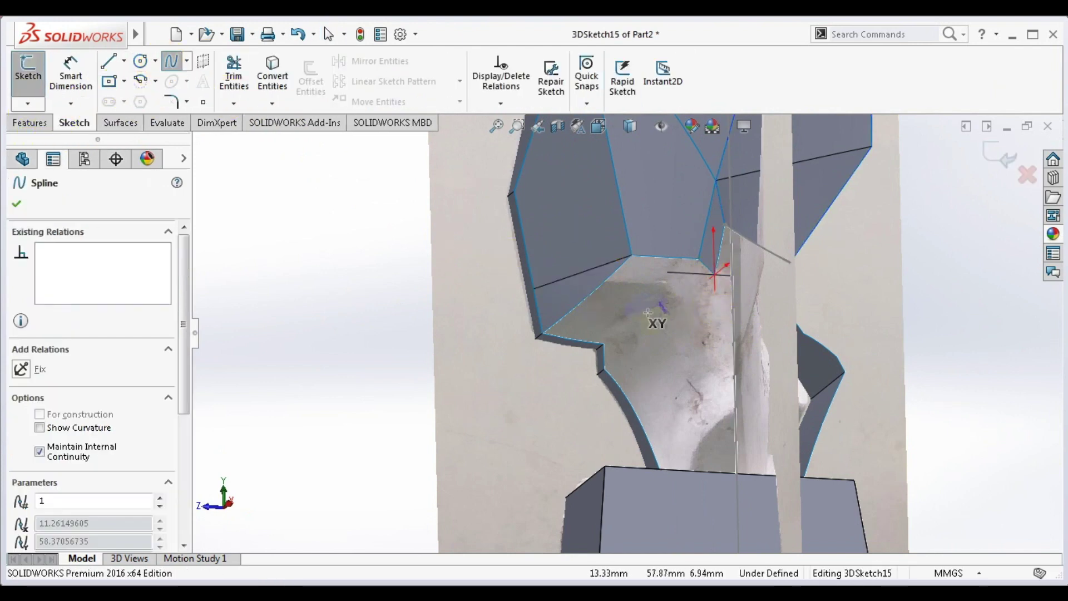
pyautogui.click(602, 344)
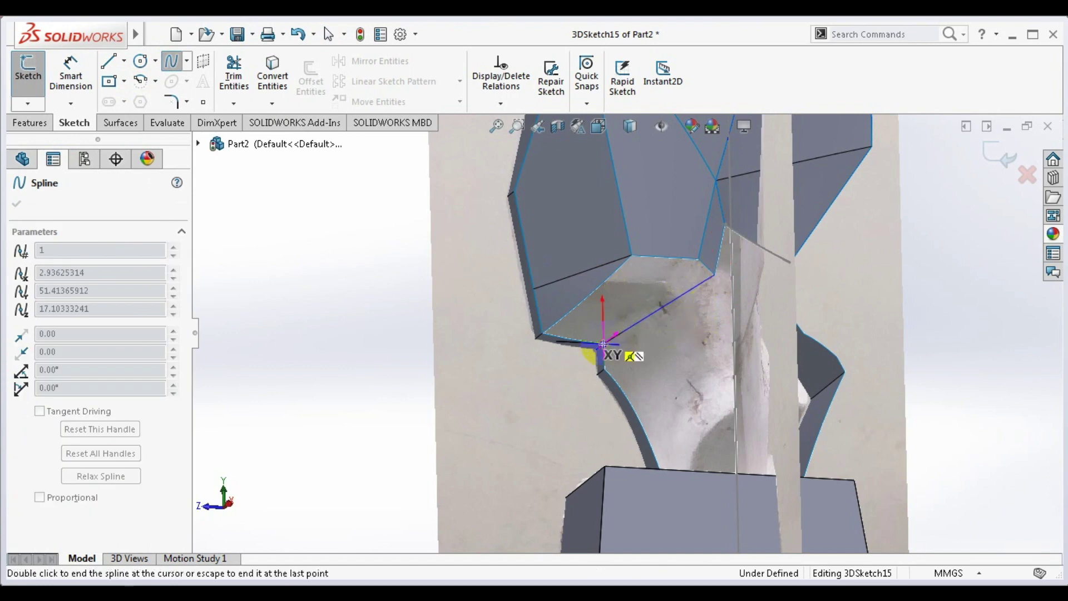
pyautogui.doubleClick(603, 345)
pyautogui.moveTo(691, 310)
pyautogui.mouseDown(button='middle')
pyautogui.moveTo(661, 309)
pyautogui.moveTo(662, 269)
pyautogui.moveTo(711, 332)
pyautogui.moveTo(681, 328)
pyautogui.mouseUp(button='middle')
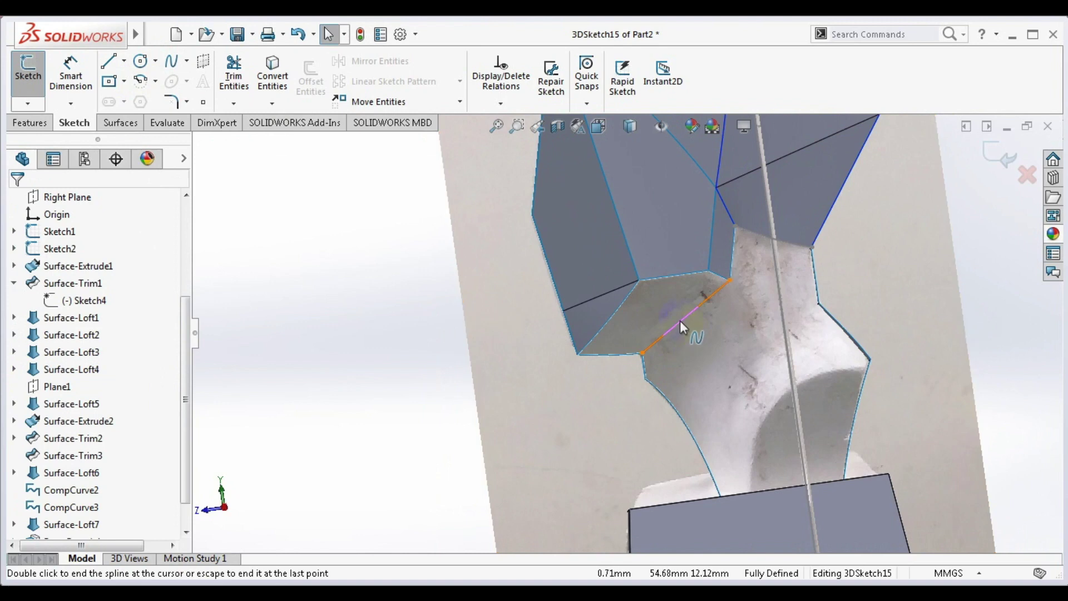
# - Adjust the tangent handles at both endpoints of the spline
pyautogui.doubleClick(680, 320)
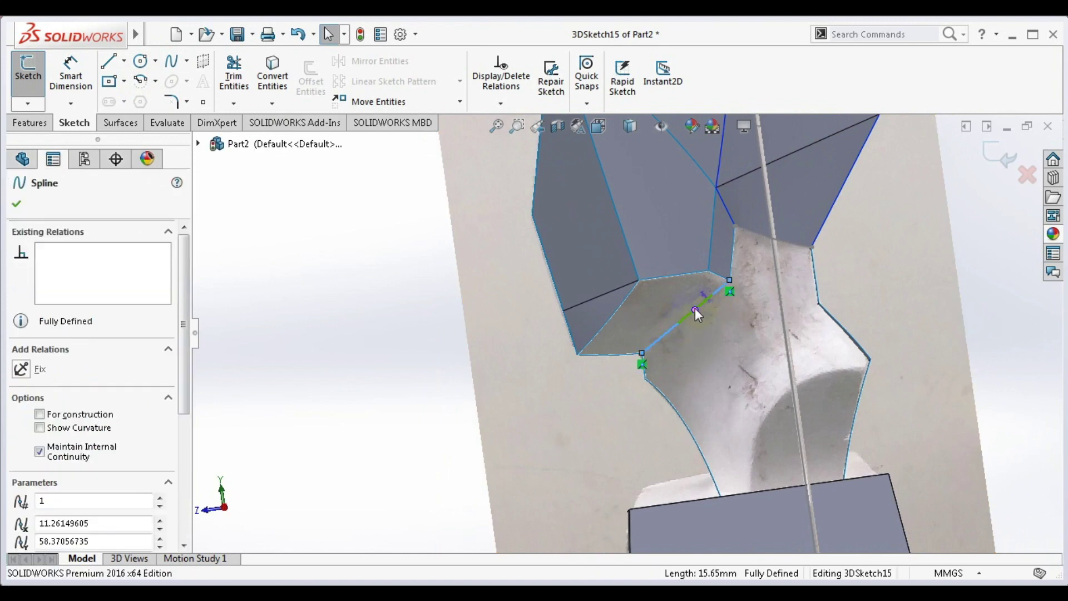
pyautogui.click(696, 308)
pyautogui.moveTo(688, 306)
pyautogui.mouseDown(button='middle')
pyautogui.moveTo(773, 270)
pyautogui.moveTo(803, 282)
pyautogui.moveTo(763, 293)
pyautogui.mouseUp(button='middle')
pyautogui.scroll(-3, 691, 317)
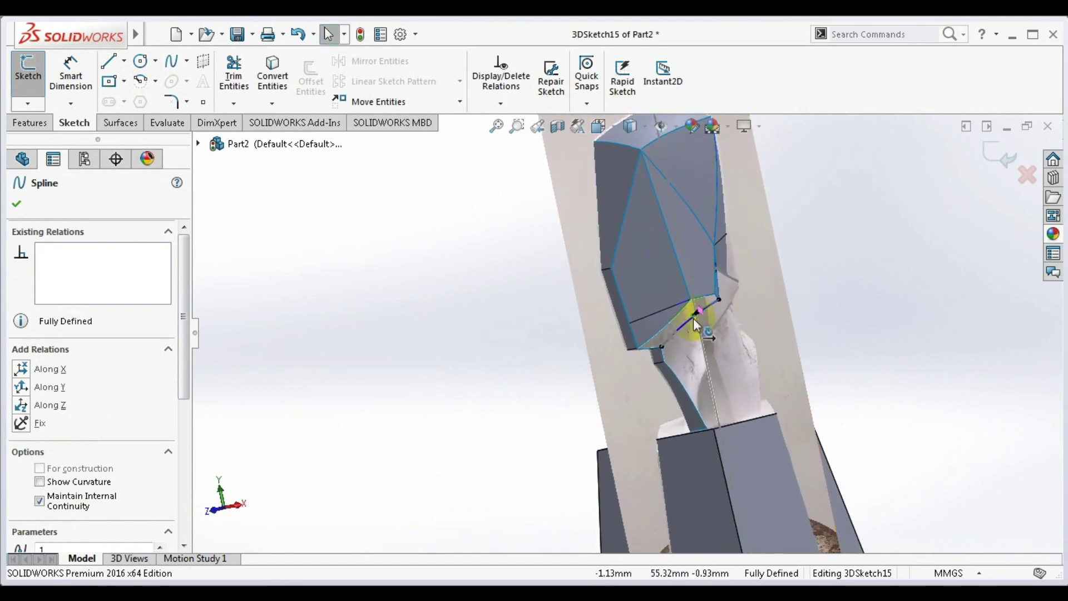
pyautogui.scroll(-2, 696, 317)
pyautogui.scroll(-3, 723, 331)
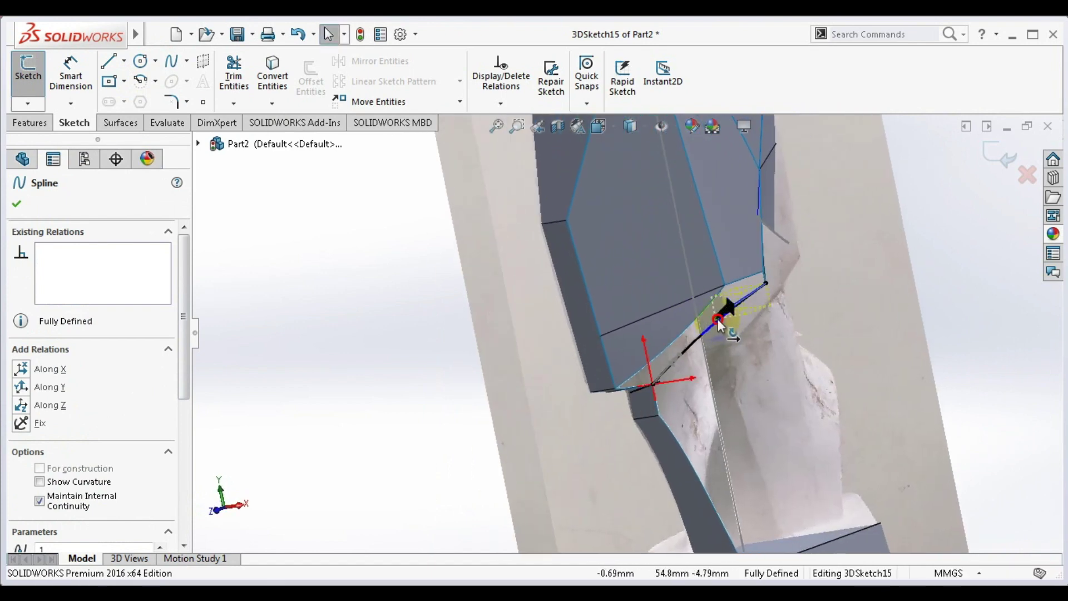
pyautogui.moveTo(716, 318); pyautogui.dragTo(726, 324)
pyautogui.moveTo(726, 331)
pyautogui.mouseDown(button='middle')
pyautogui.moveTo(746, 350)
pyautogui.moveTo(634, 369)
pyautogui.moveTo(633, 393)
pyautogui.moveTo(699, 493)
pyautogui.moveTo(636, 406)
pyautogui.mouseUp(button='middle')
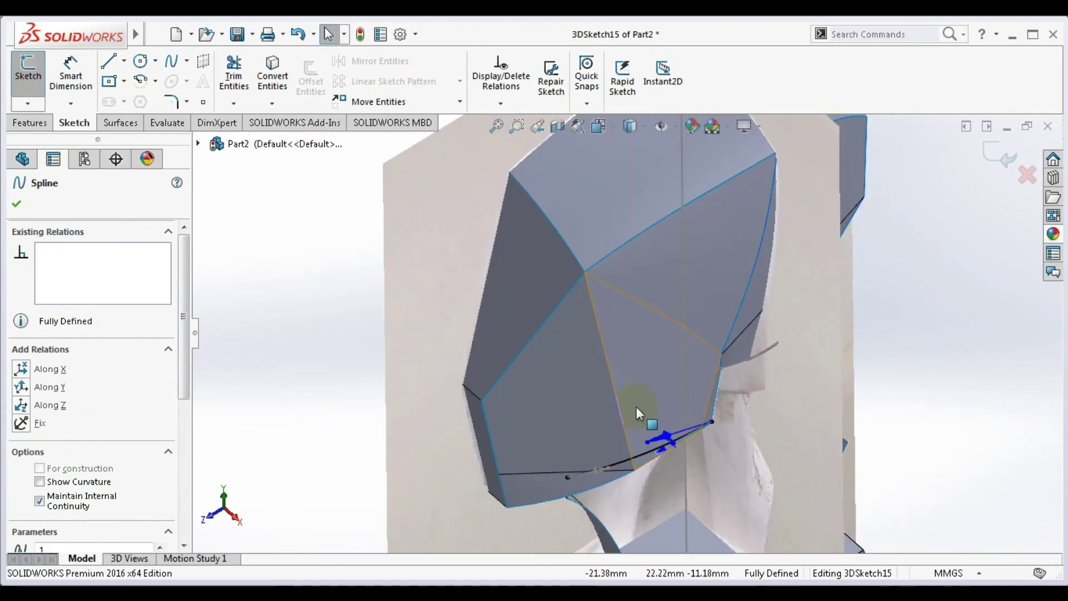
pyautogui.click(613, 470)
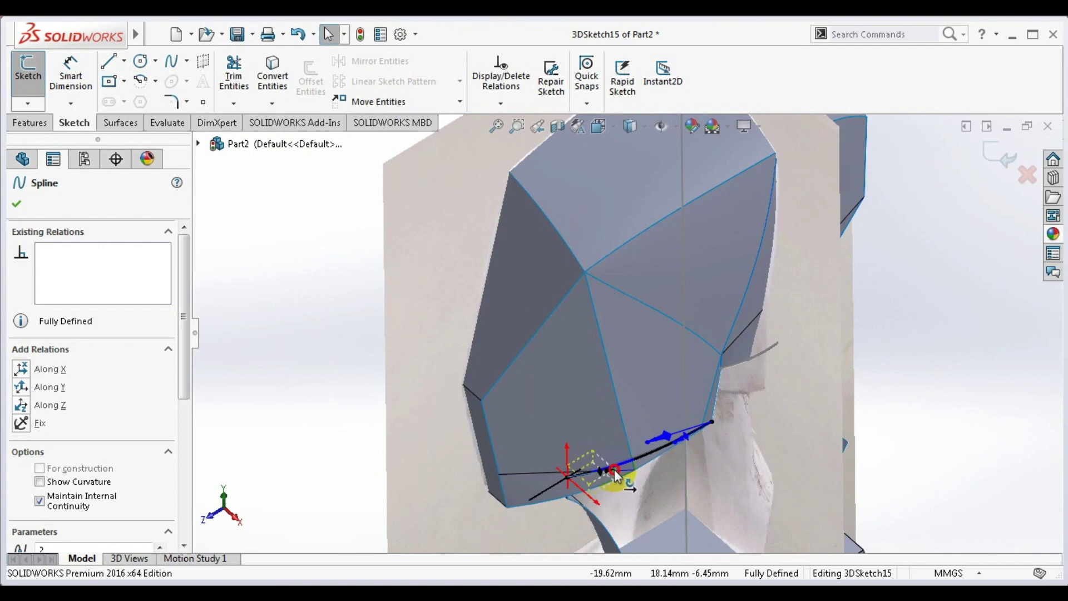
pyautogui.moveTo(678, 442)
pyautogui.mouseDown(button='middle')
pyautogui.moveTo(698, 435)
pyautogui.moveTo(631, 290)
pyautogui.mouseUp(button='middle')
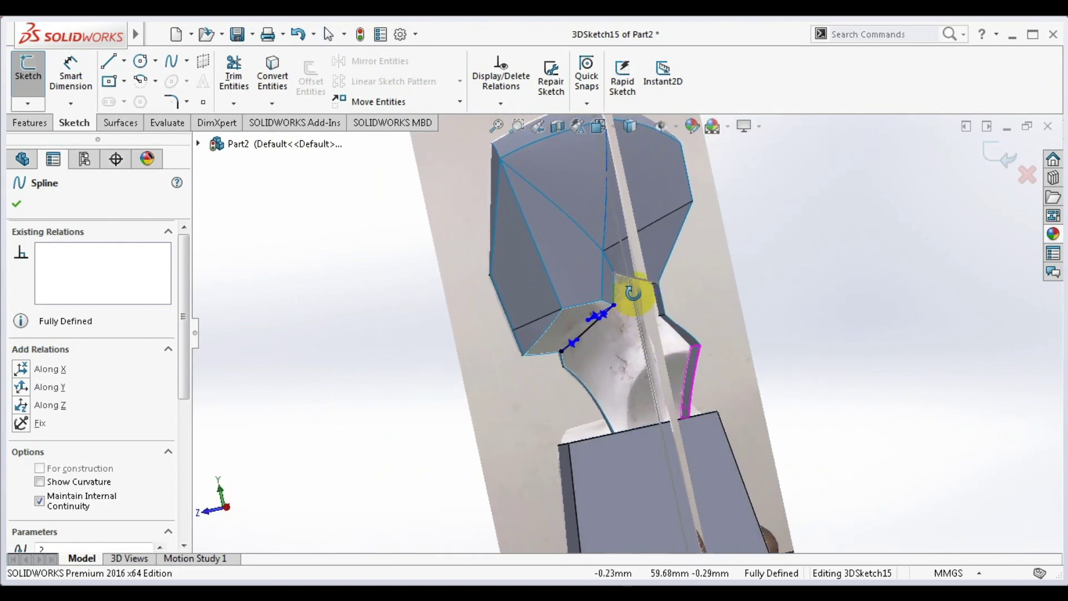
# - Exit 3DSketch15 and select the lower edge of Surface-Loft4
pyautogui.click(999, 159)
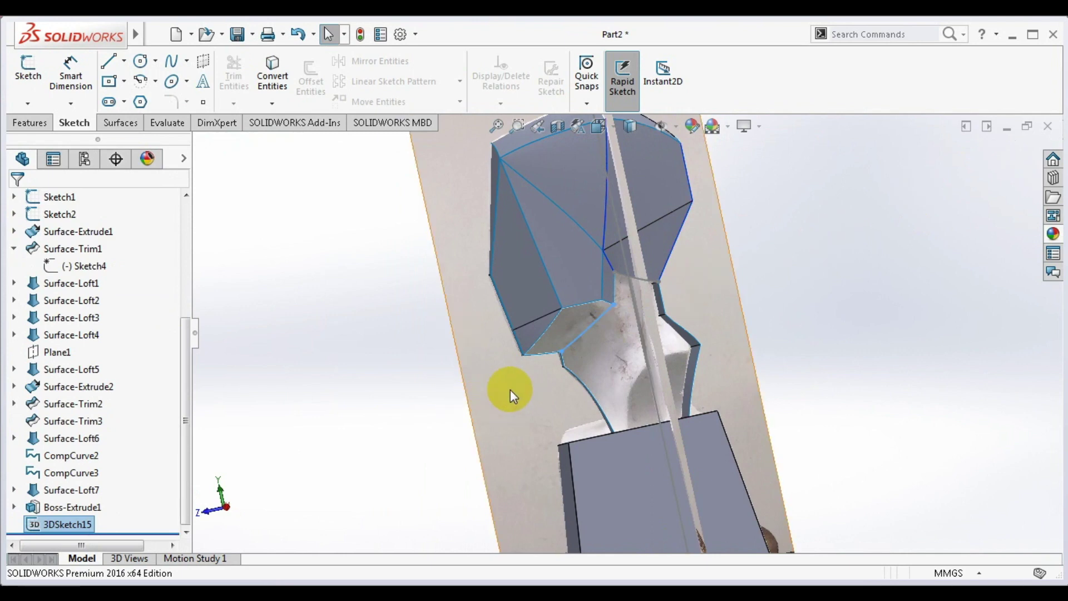
pyautogui.scroll(-3, 510, 390)
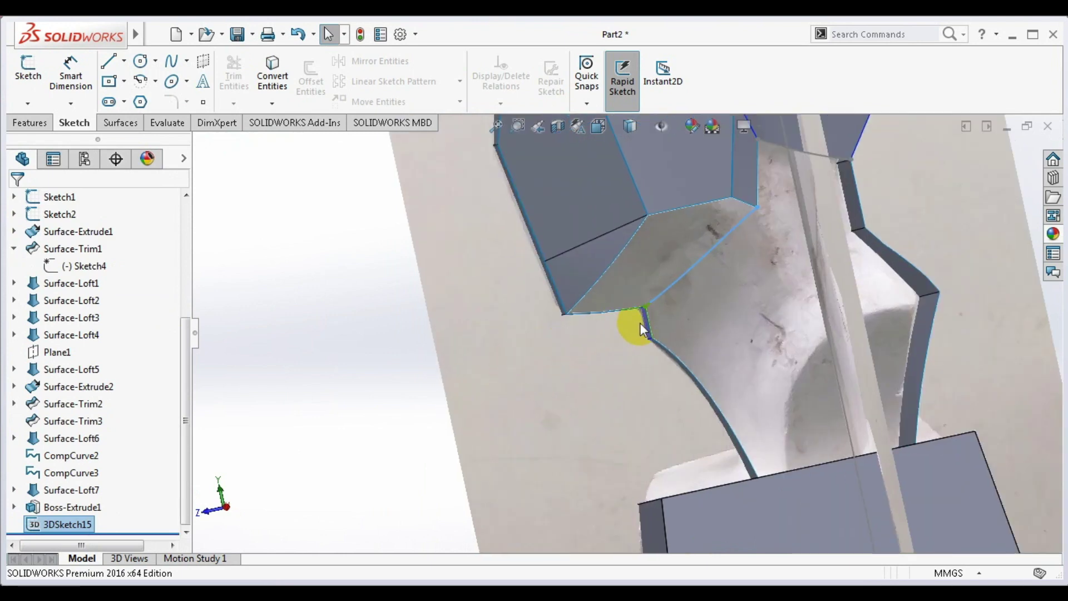
pyautogui.click(677, 210)
# - Join the Surface-Loft4 and Surface-Loft2 lower edges into composite curve CompCurve4
pyautogui.keyDown('ctrl'); pyautogui.click(626, 246); pyautogui.keyUp('ctrl')
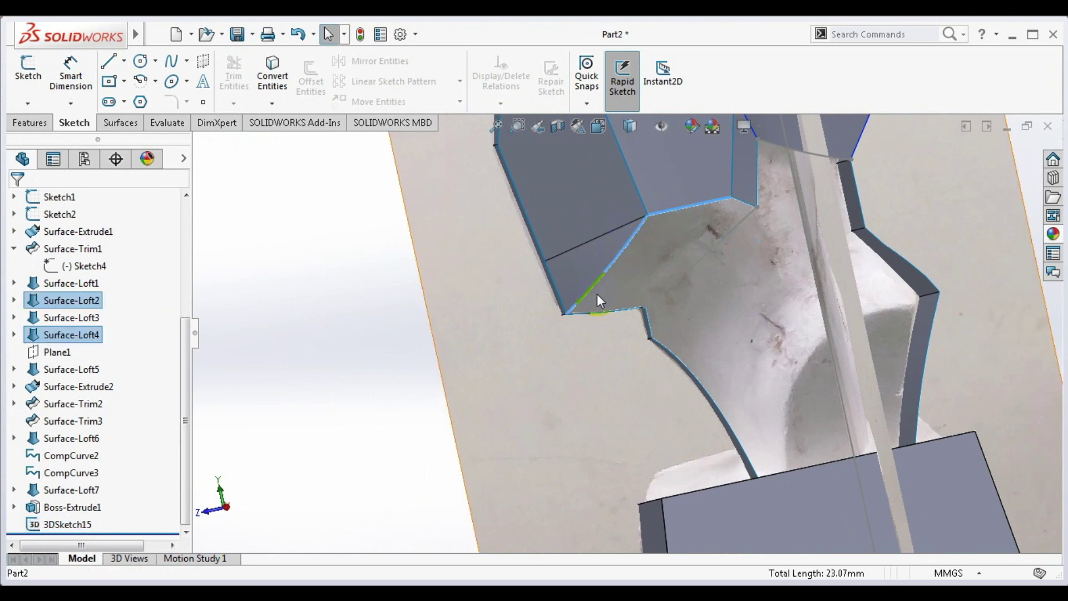
pyautogui.click(40, 125)
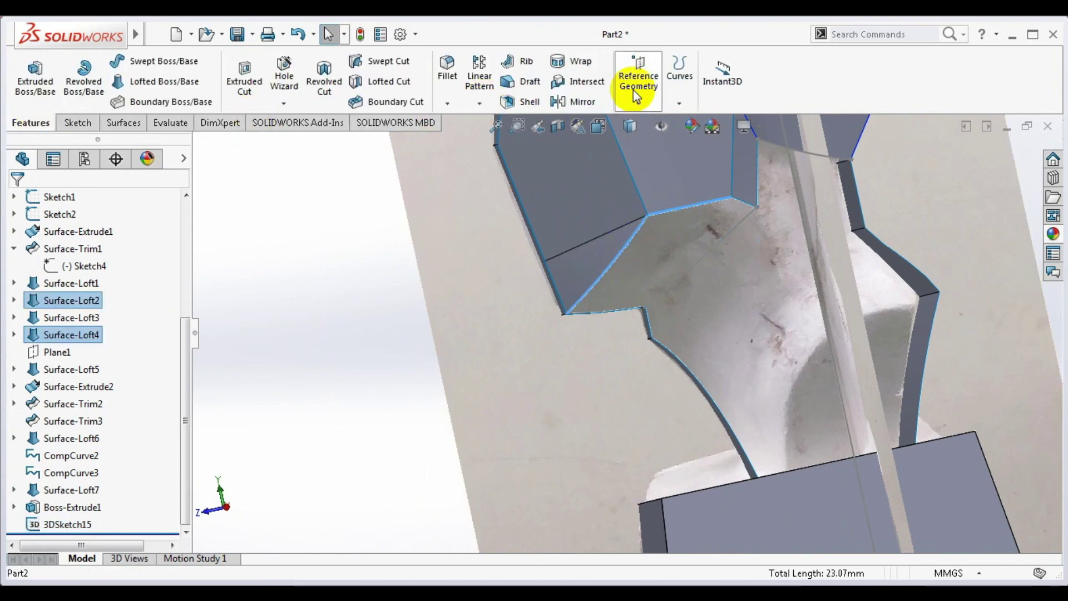
pyautogui.click(676, 81)
pyautogui.click(696, 168)
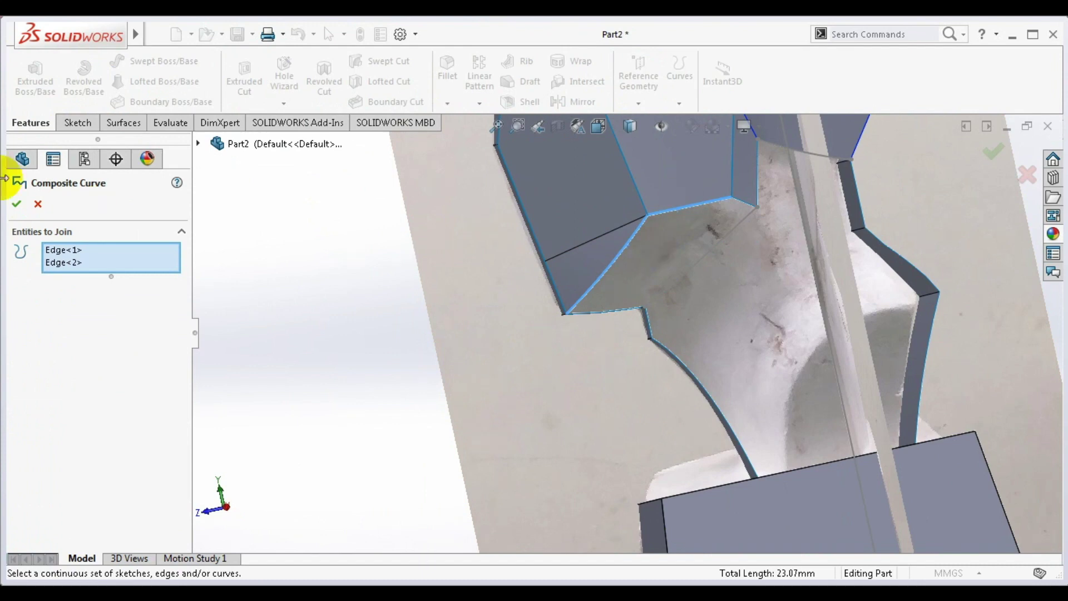
pyautogui.click(16, 204)
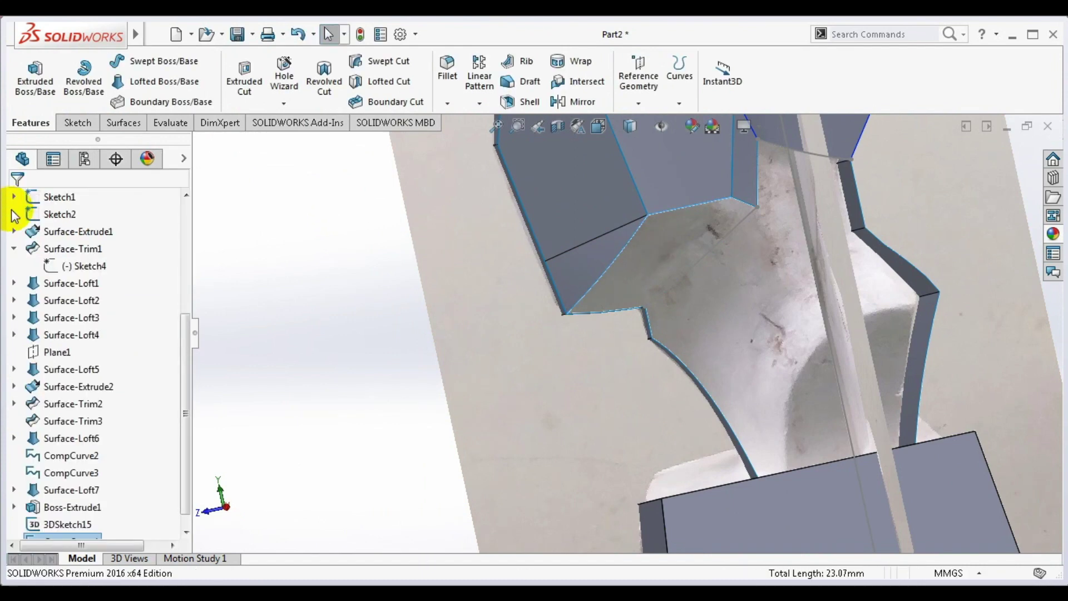
pyautogui.click(666, 294)
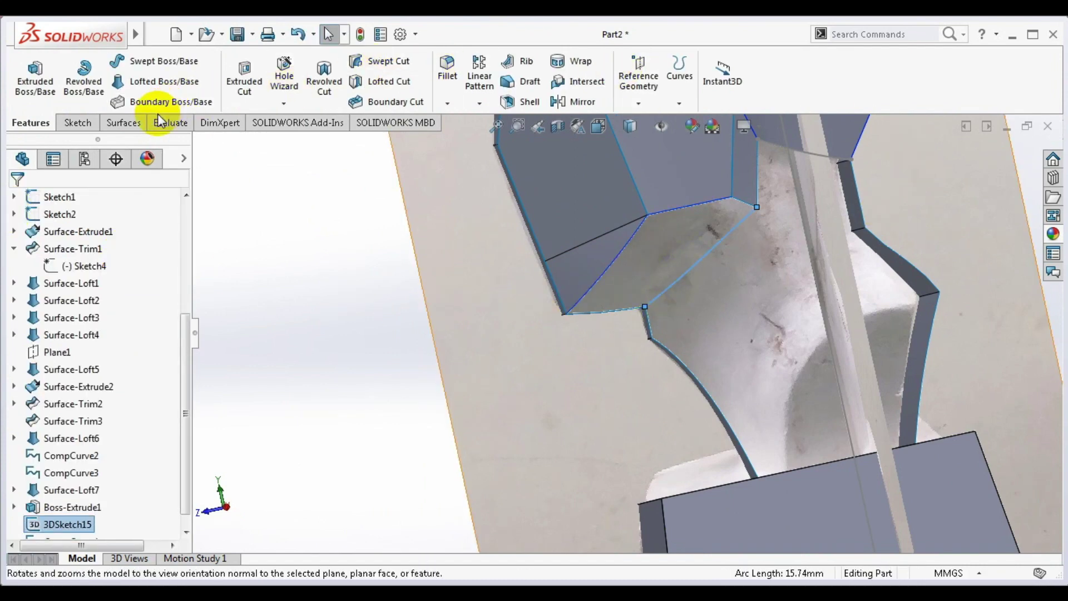
# - Loft a surface from 3DSketch15 to CompCurve4, realigning the connector and guiding along the lower edge
pyautogui.click(144, 120)
pyautogui.click(154, 78)
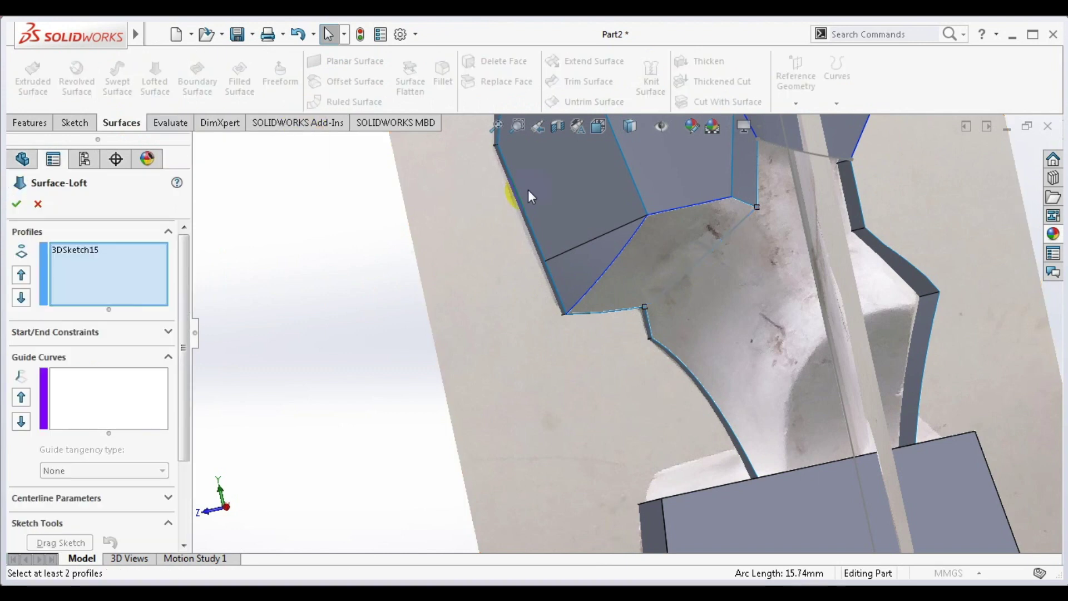
pyautogui.click(635, 237)
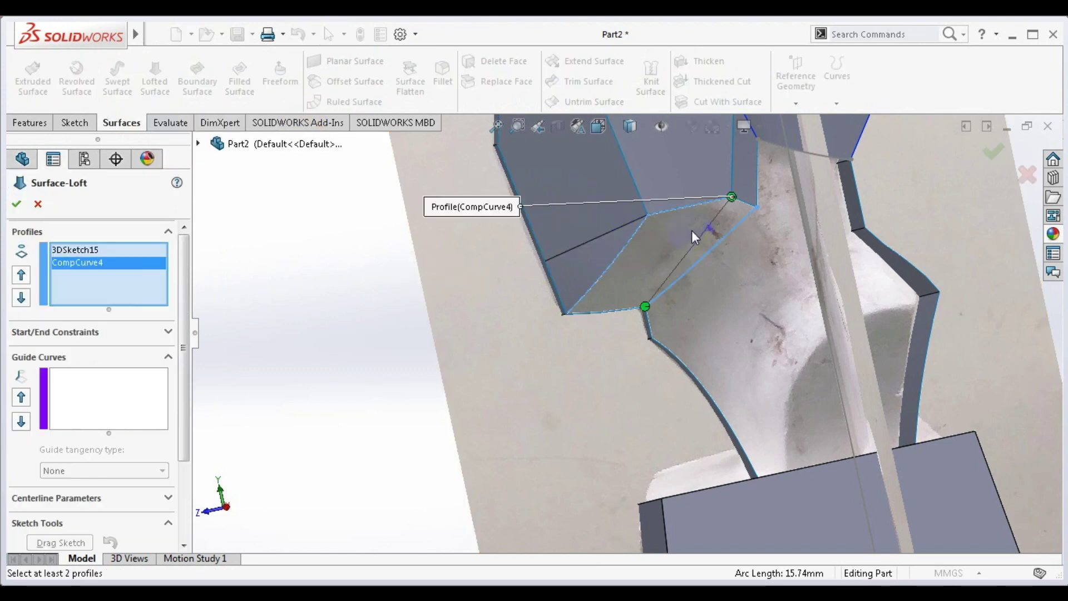
pyautogui.moveTo(731, 197); pyautogui.dragTo(495, 302)
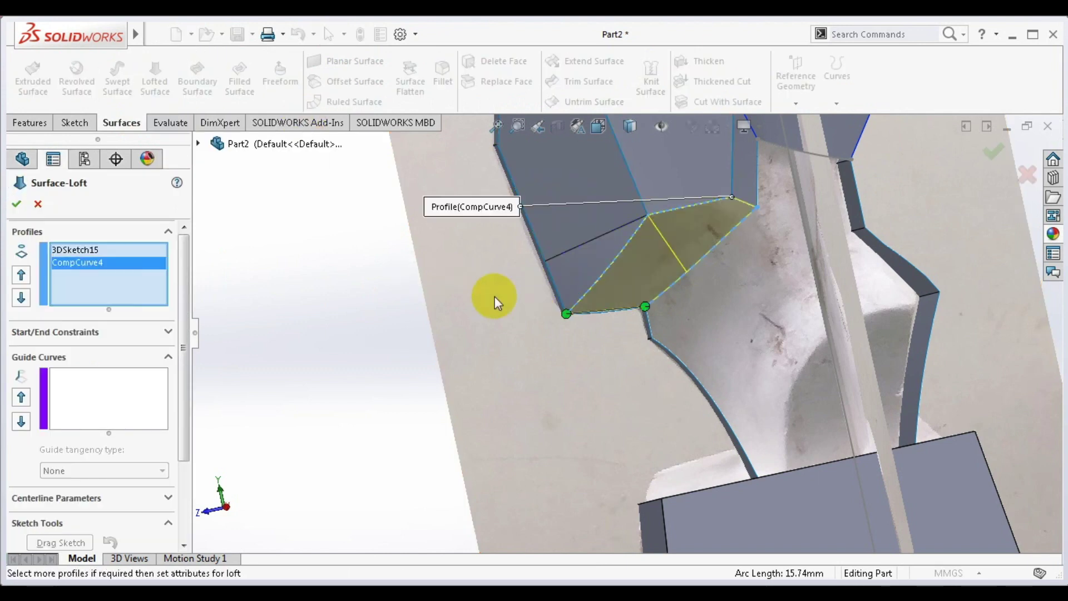
pyautogui.click(142, 398)
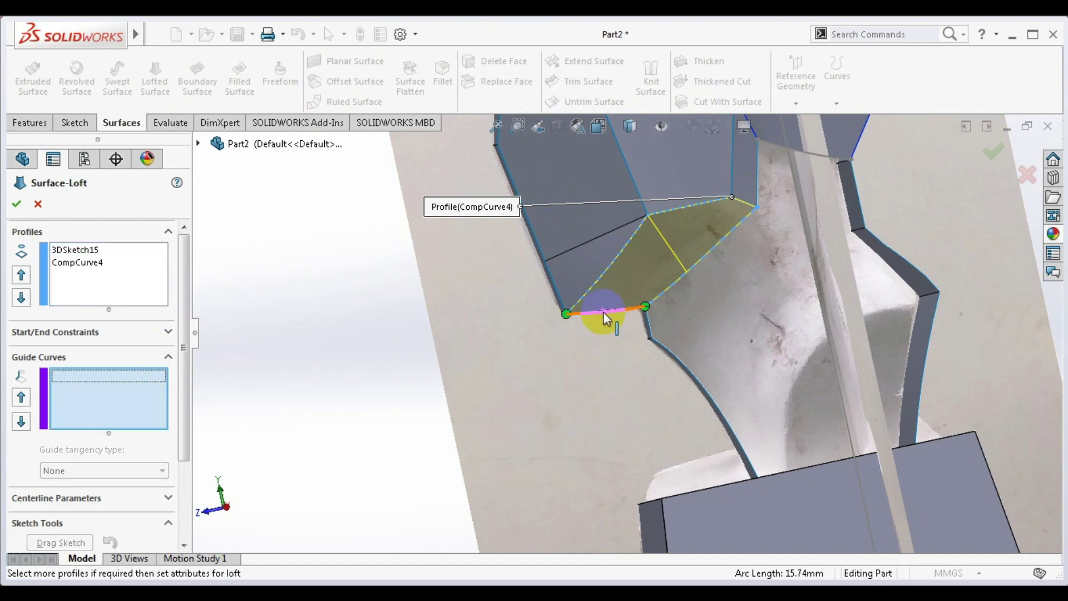
pyautogui.click(746, 203)
pyautogui.rightClick(749, 205)
pyautogui.scroll(2, 739, 239)
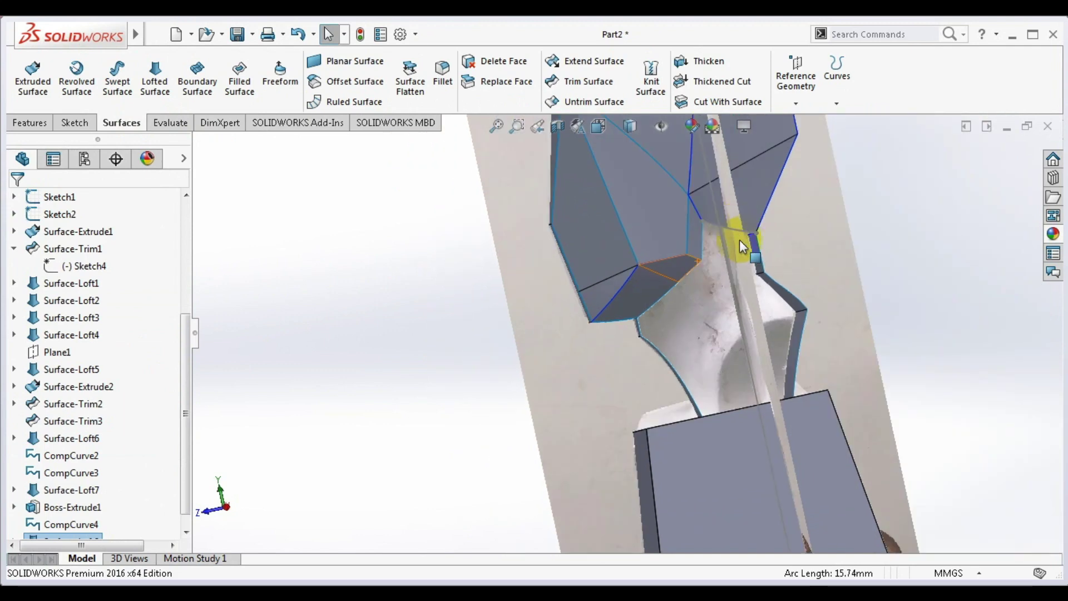
pyautogui.moveTo(739, 240)
pyautogui.mouseDown(button='middle')
pyautogui.moveTo(810, 276)
pyautogui.moveTo(832, 269)
pyautogui.moveTo(801, 227)
pyautogui.moveTo(698, 214)
pyautogui.moveTo(743, 216)
pyautogui.mouseUp(button='middle')
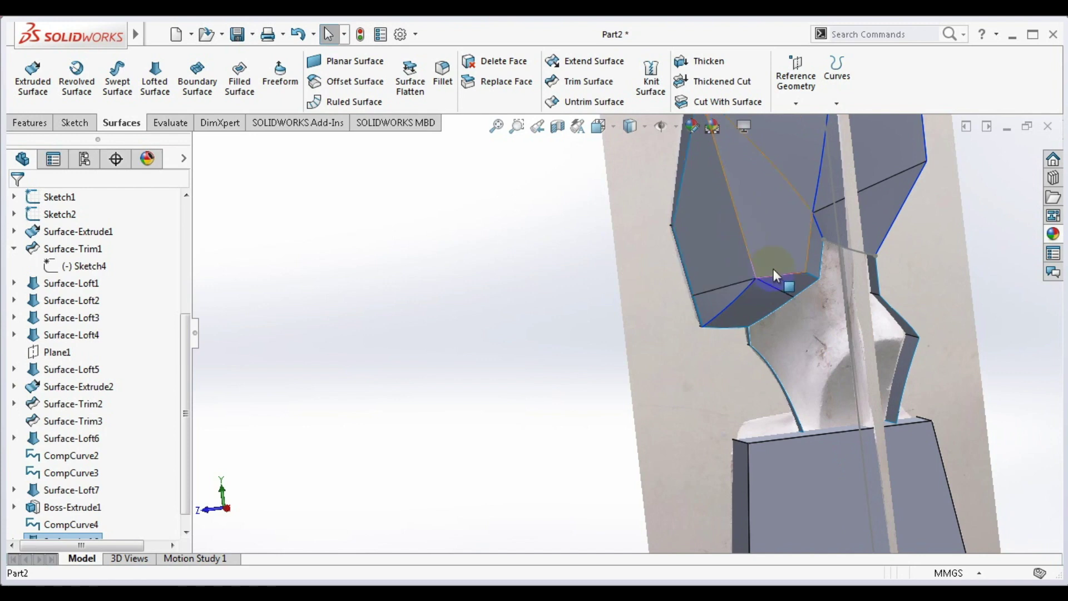
pyautogui.moveTo(893, 349)
pyautogui.mouseDown(button='middle')
pyautogui.moveTo(903, 461)
pyautogui.moveTo(884, 405)
pyautogui.mouseUp(button='middle')
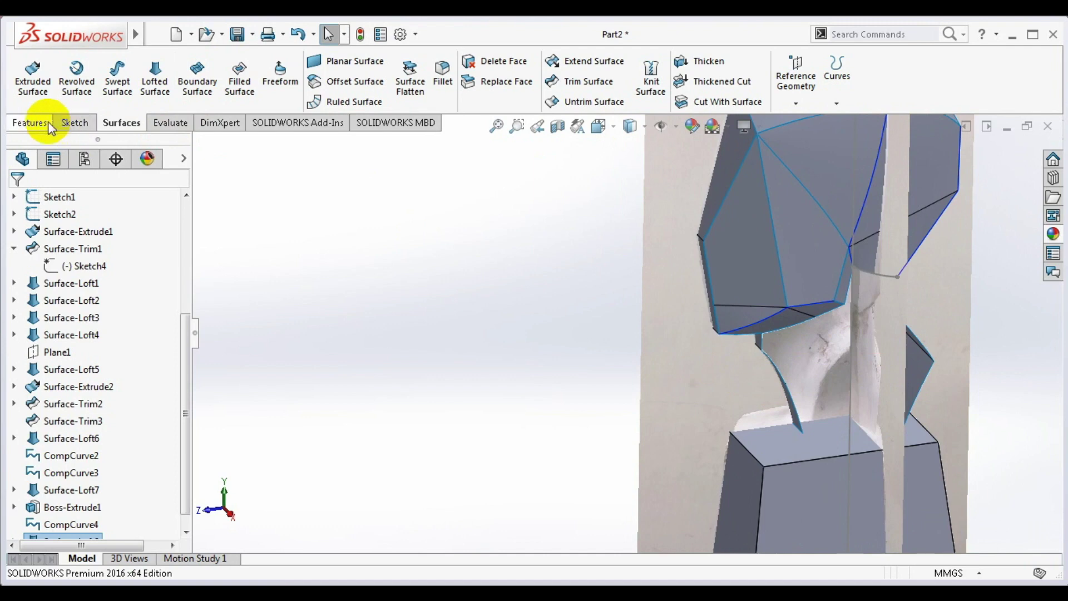
# - Start a new sketch on the base block's top face
pyautogui.click(69, 127)
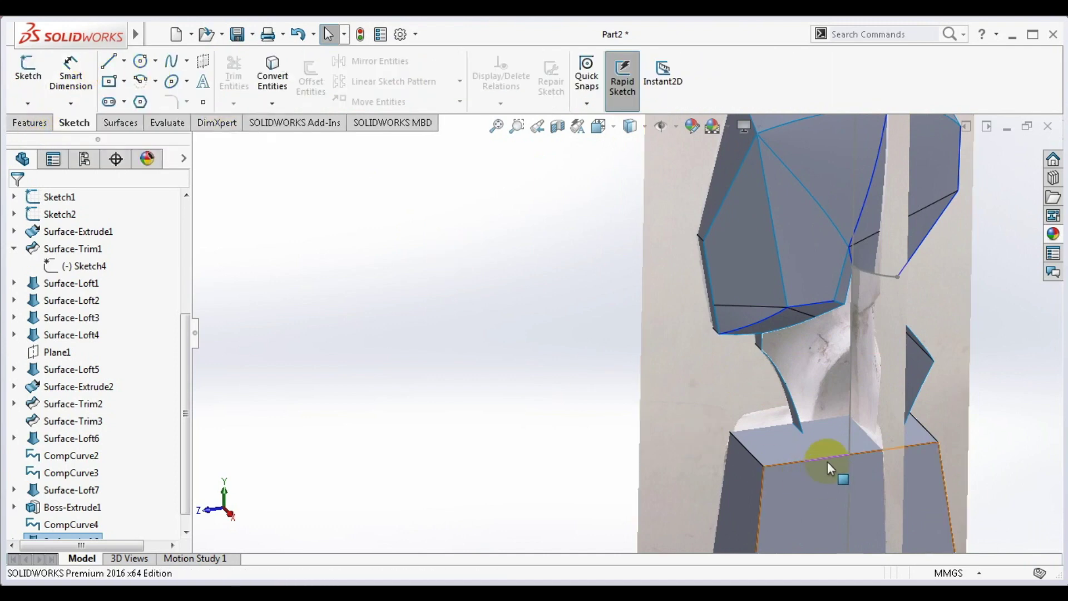
pyautogui.click(807, 435)
pyautogui.rightClick(806, 445)
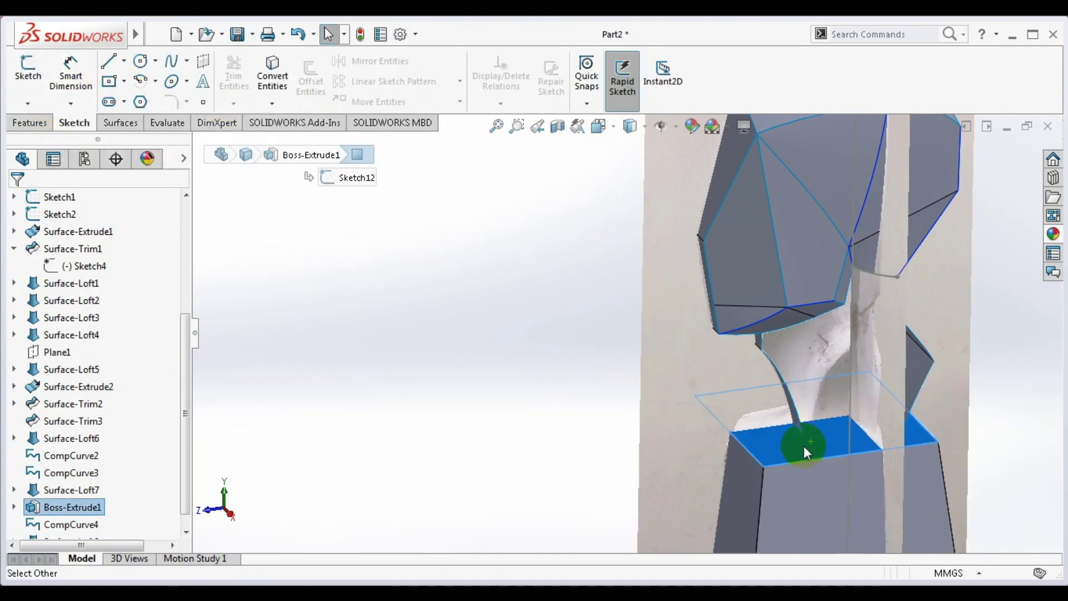
pyautogui.click(836, 164)
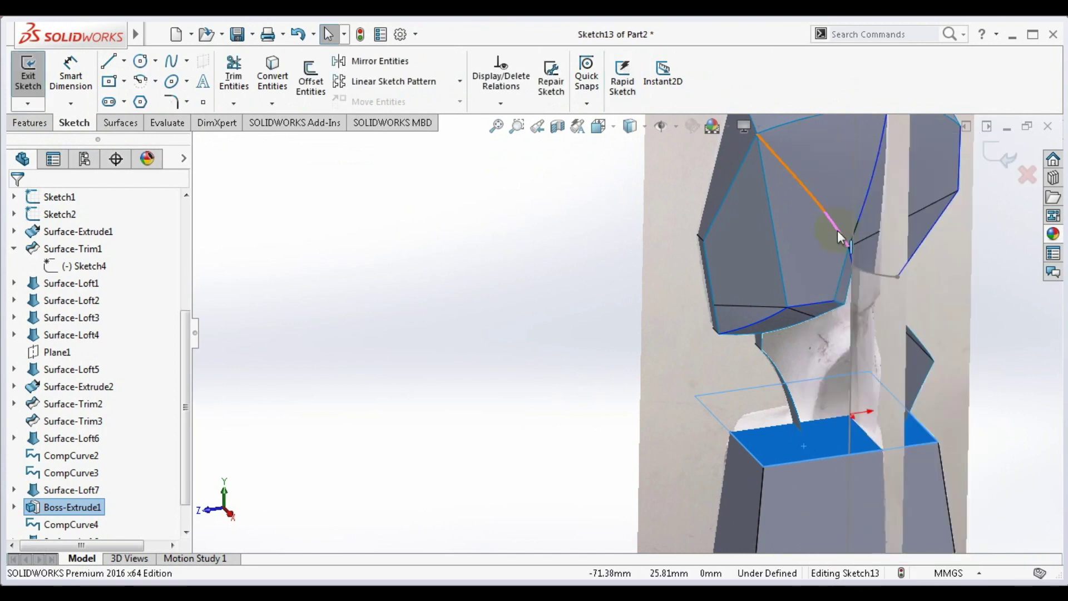
pyautogui.scroll(-3, 818, 386)
pyautogui.moveTo(815, 385)
pyautogui.mouseDown(button='middle')
pyautogui.moveTo(795, 405)
pyautogui.moveTo(738, 410)
pyautogui.moveTo(740, 443)
pyautogui.moveTo(775, 346)
pyautogui.moveTo(741, 381)
pyautogui.moveTo(727, 422)
pyautogui.moveTo(734, 446)
pyautogui.moveTo(750, 450)
pyautogui.moveTo(708, 393)
pyautogui.moveTo(818, 445)
pyautogui.mouseUp(button='middle')
# - Draw a two-point spline across the top face and view it from the right
pyautogui.press('s')
pyautogui.click(691, 422)
pyautogui.scroll(2, 550, 385)
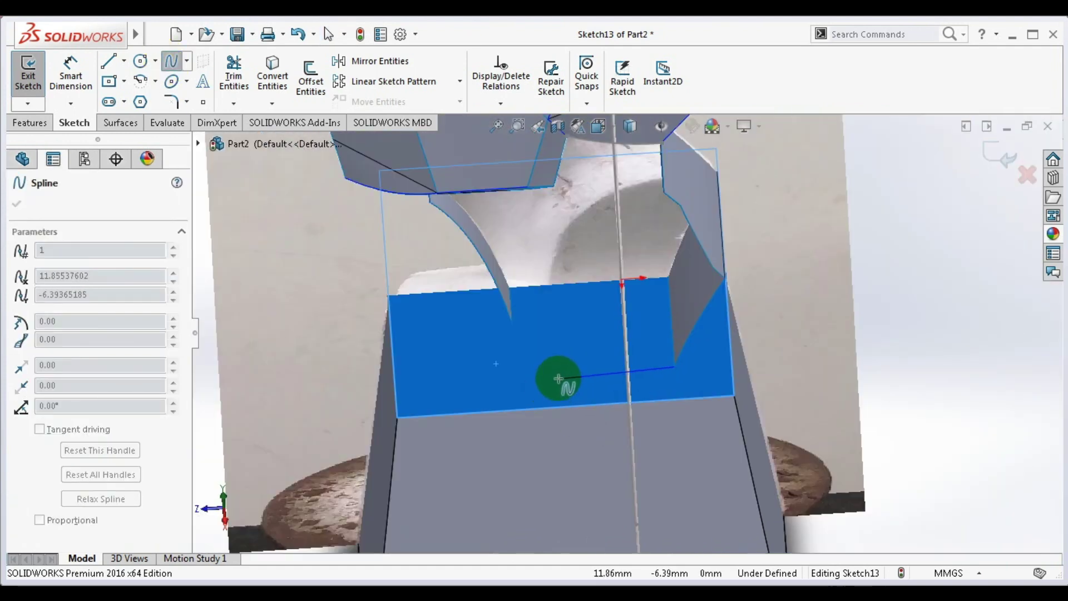
pyautogui.click(558, 379)
pyautogui.moveTo(558, 379)
pyautogui.mouseDown(button='middle')
pyautogui.moveTo(606, 453)
pyautogui.moveTo(608, 353)
pyautogui.moveTo(591, 372)
pyautogui.mouseUp(button='middle')
pyautogui.press('Escape')
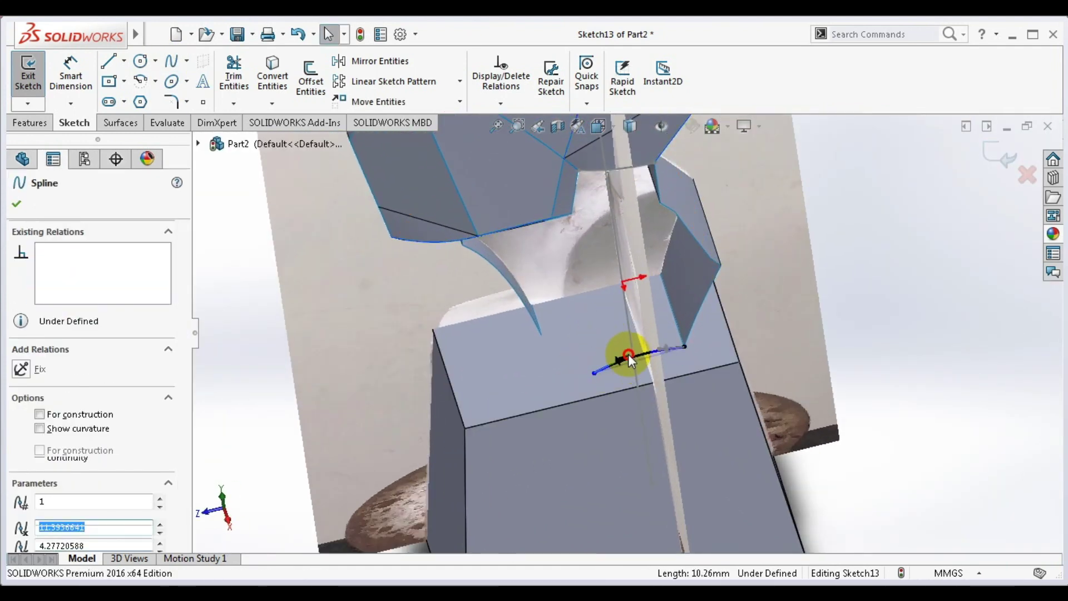
pyautogui.press('Escape')
pyautogui.press('space')
pyautogui.doubleClick(295, 379)
pyautogui.scroll(-10, 582, 390)
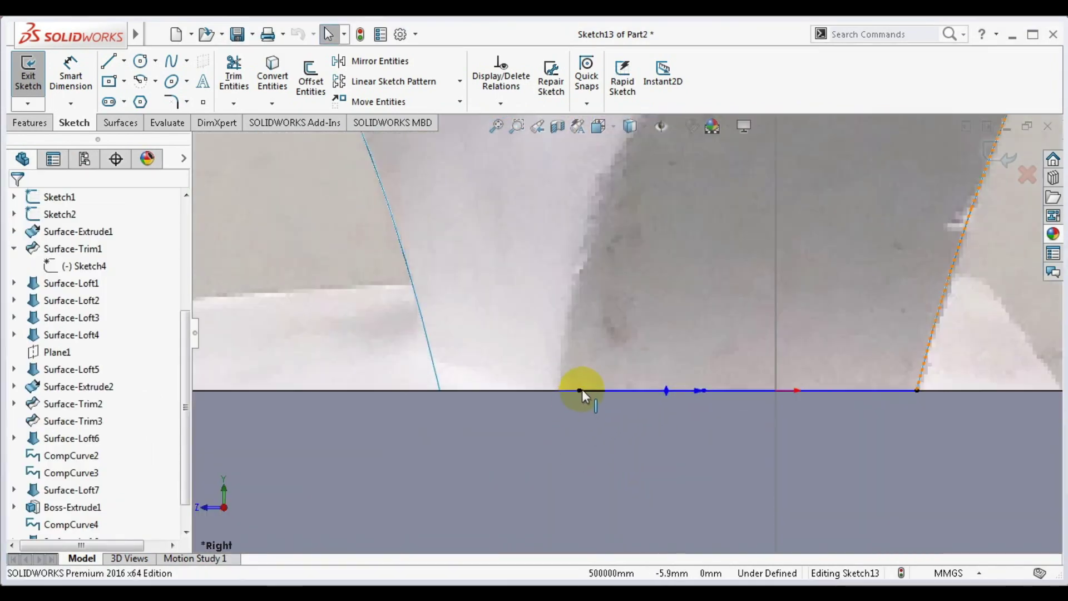
pyautogui.scroll(5, 582, 389)
# - Select the spline and inspect it from several angles
pyautogui.click(636, 355)
pyautogui.moveTo(636, 355); pyautogui.dragTo(590, 372, button='middle')
pyautogui.click(656, 362)
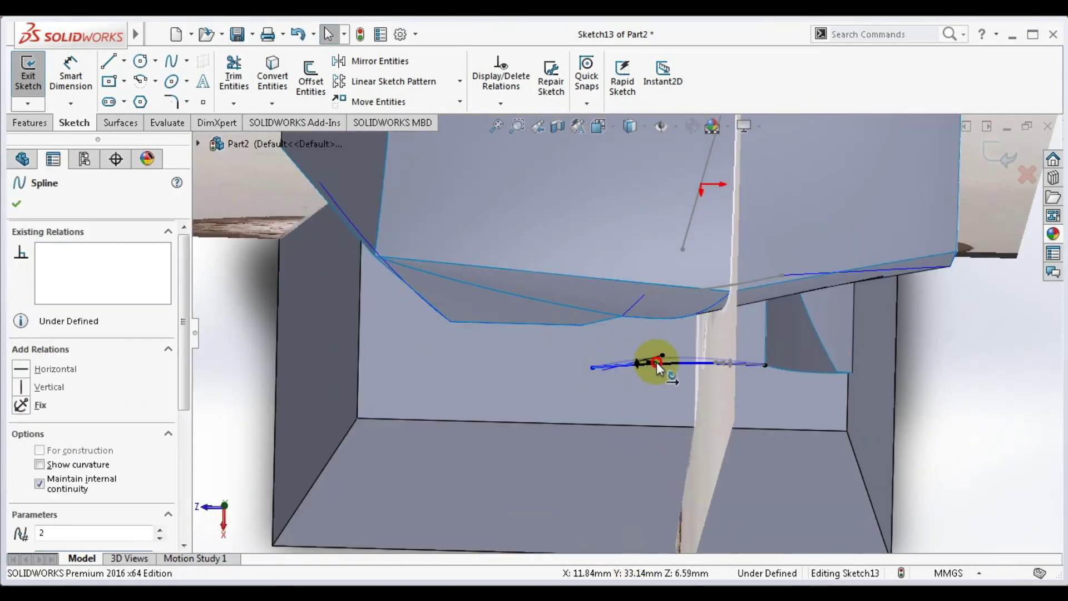
pyautogui.press('Escape')
pyautogui.scroll(5, 896, 401)
pyautogui.scroll(-5, 650, 437)
pyautogui.moveTo(651, 437)
pyautogui.mouseDown(button='middle')
pyautogui.moveTo(579, 340)
pyautogui.moveTo(578, 406)
pyautogui.moveTo(591, 349)
pyautogui.moveTo(667, 310)
pyautogui.moveTo(608, 393)
pyautogui.mouseUp(button='middle')
pyautogui.scroll(-5, 558, 399)
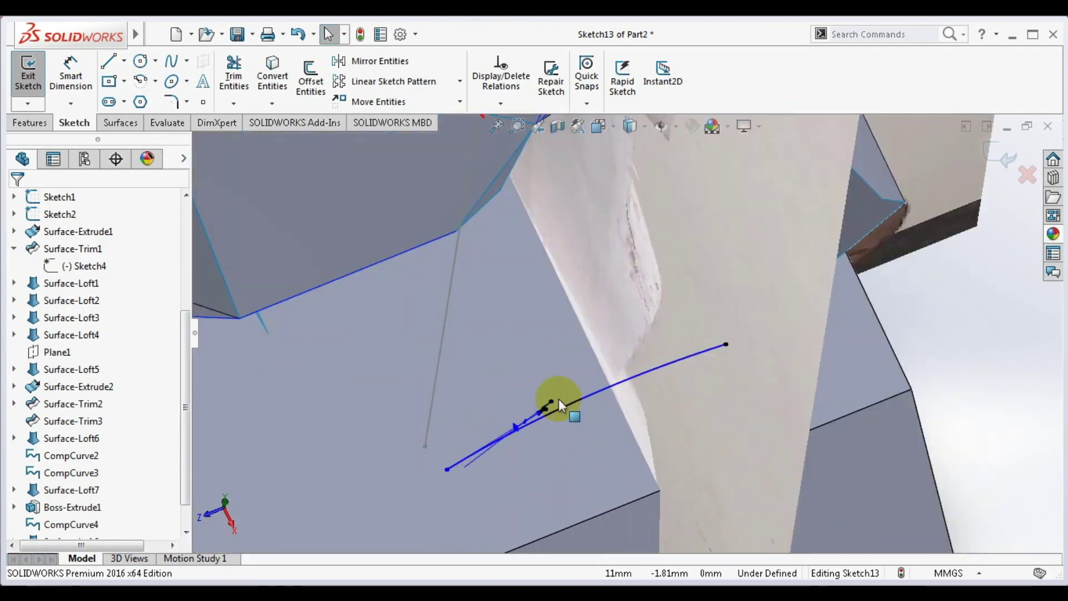
pyautogui.click(556, 404)
pyautogui.scroll(5, 545, 378)
# - Start a new sketch and draw a short spline on the base top face
pyautogui.hotkey('ctrl', 'b')
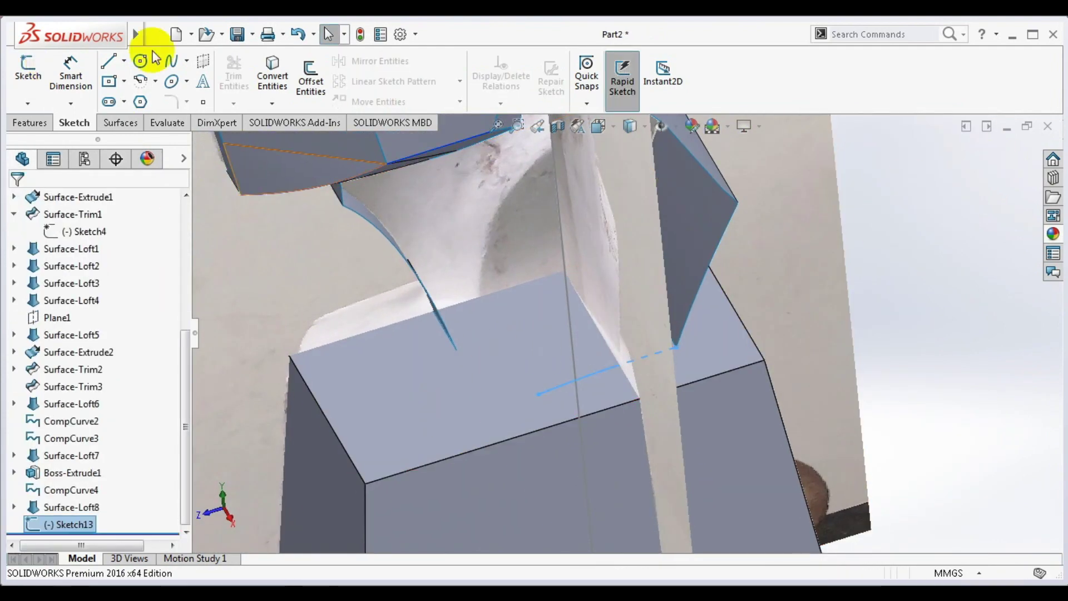
pyautogui.click(171, 60)
pyautogui.click(517, 293)
pyautogui.click(862, 424)
pyautogui.doubleClick(508, 367)
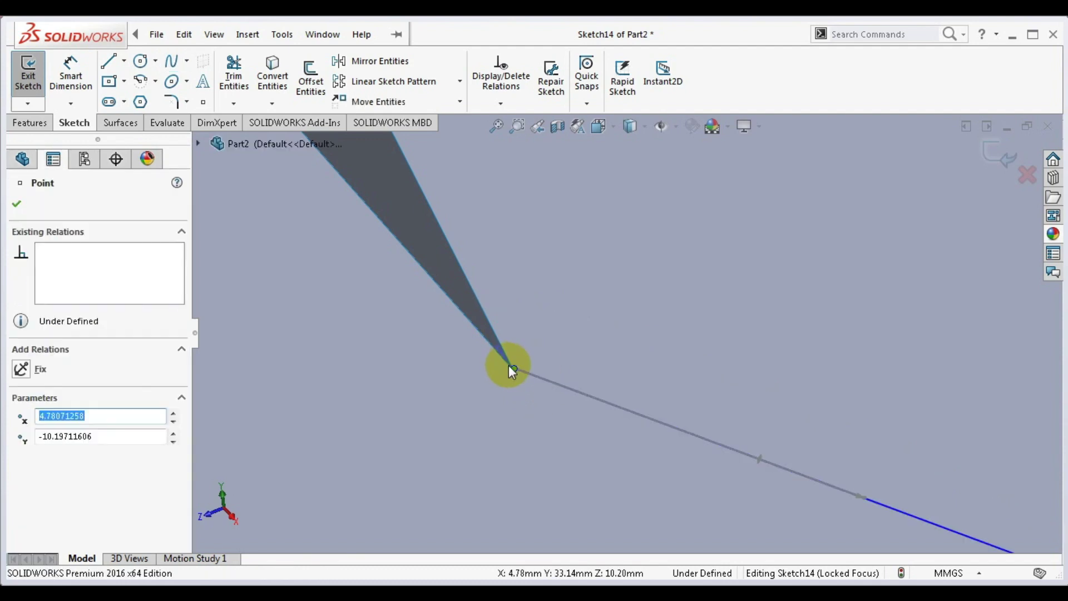
pyautogui.keyDown('ctrl'); pyautogui.moveTo(508, 367); pyautogui.dragTo(568, 391, button='middle'); pyautogui.keyUp('ctrl')
# - Make the spline endpoint coincident with the neck surface edge, then exit the sketch
pyautogui.click(566, 387)
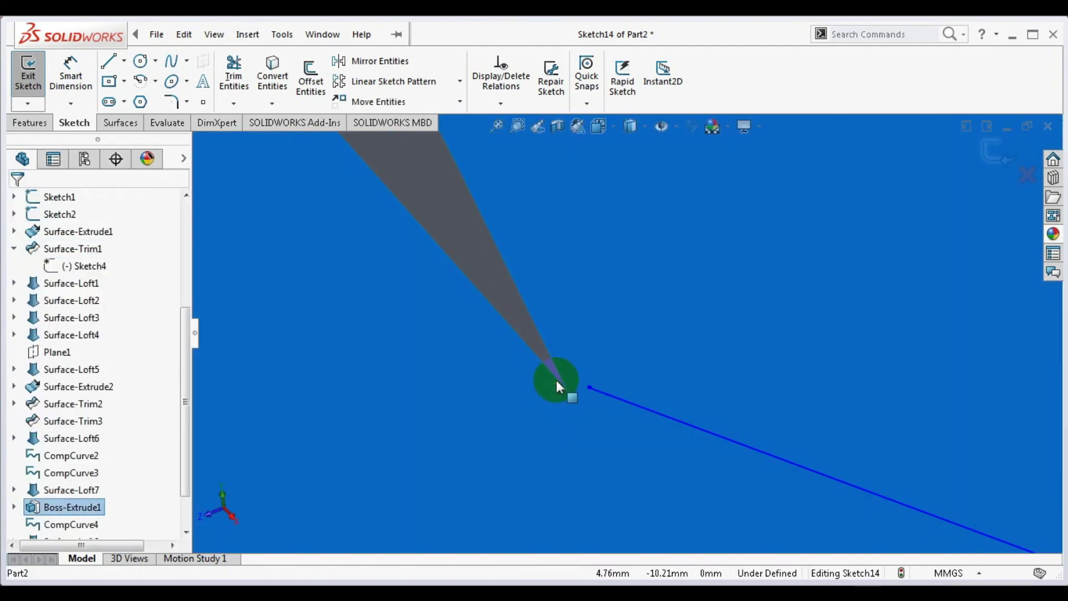
pyautogui.click(558, 385)
pyautogui.keyDown('ctrl'); pyautogui.click(589, 387); pyautogui.keyUp('ctrl')
pyautogui.click(21, 495)
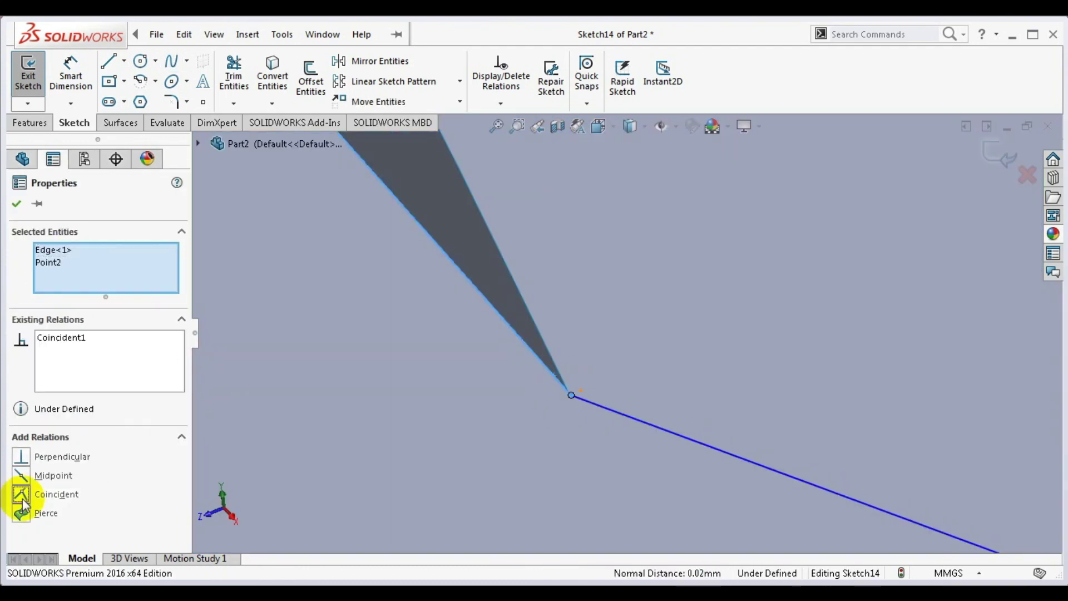
pyautogui.scroll(5, 622, 353)
pyautogui.click(665, 344)
pyautogui.moveTo(666, 345)
pyautogui.mouseDown(button='middle')
pyautogui.moveTo(705, 329)
pyautogui.moveTo(643, 249)
pyautogui.moveTo(678, 300)
pyautogui.mouseUp(button='middle')
pyautogui.press('Escape')
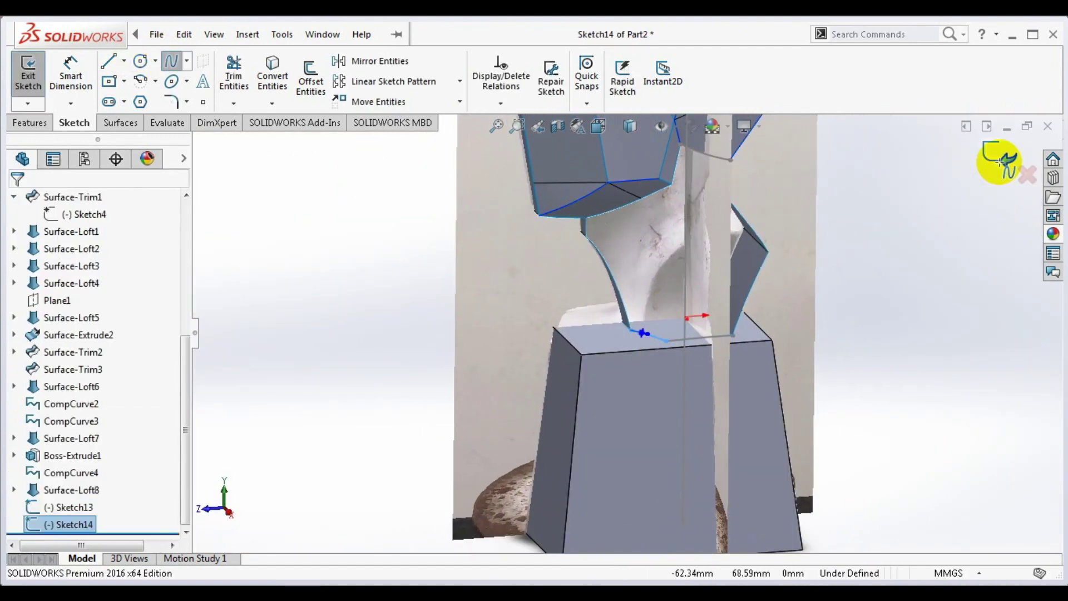
pyautogui.click(1027, 174)
# - In a new 3D sketch, draw a spline from the right edge's end through the middle vertex to the base corner
pyautogui.click(590, 315)
pyautogui.click(27, 103)
pyautogui.click(34, 136)
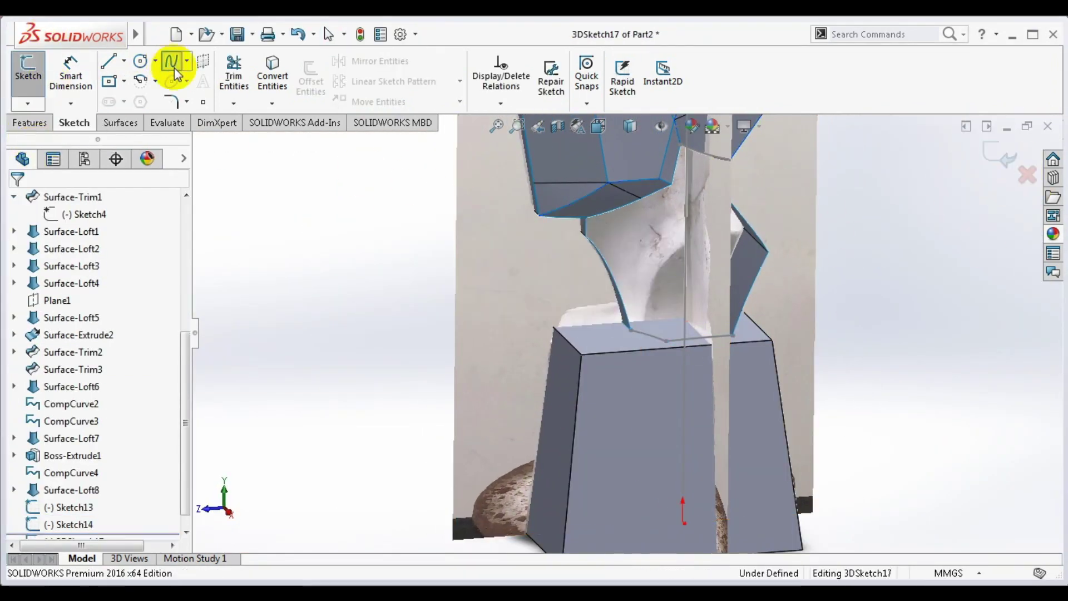
pyautogui.click(171, 61)
pyautogui.click(766, 252)
pyautogui.click(667, 337)
pyautogui.scroll(-3, 749, 268)
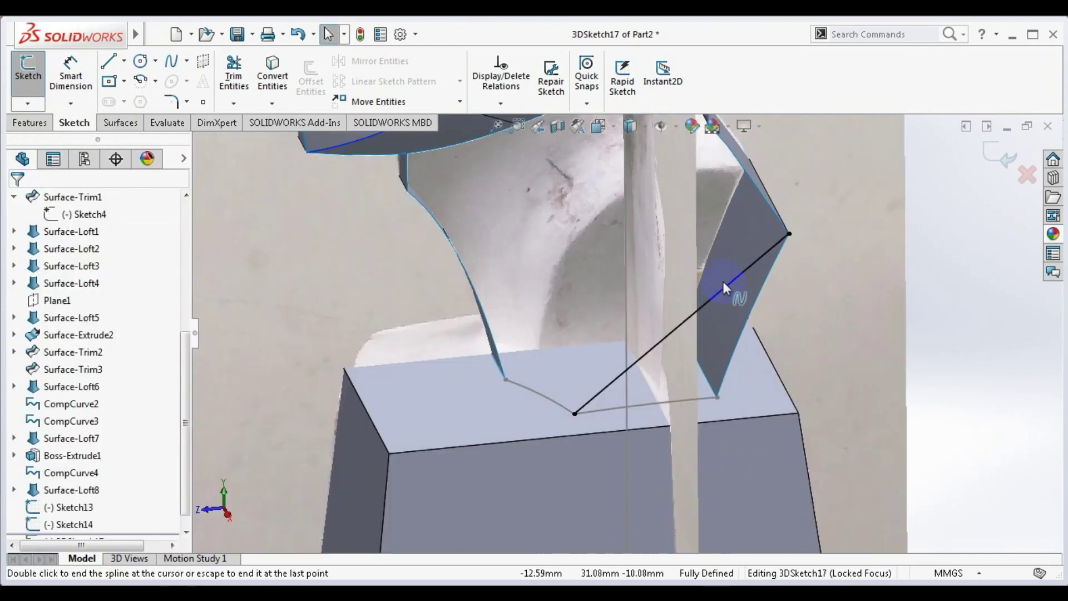
pyautogui.doubleClick(701, 306)
# - Check the spline from the right-side view and exit 3DSketch18
pyautogui.press('space')
pyautogui.click(269, 438)
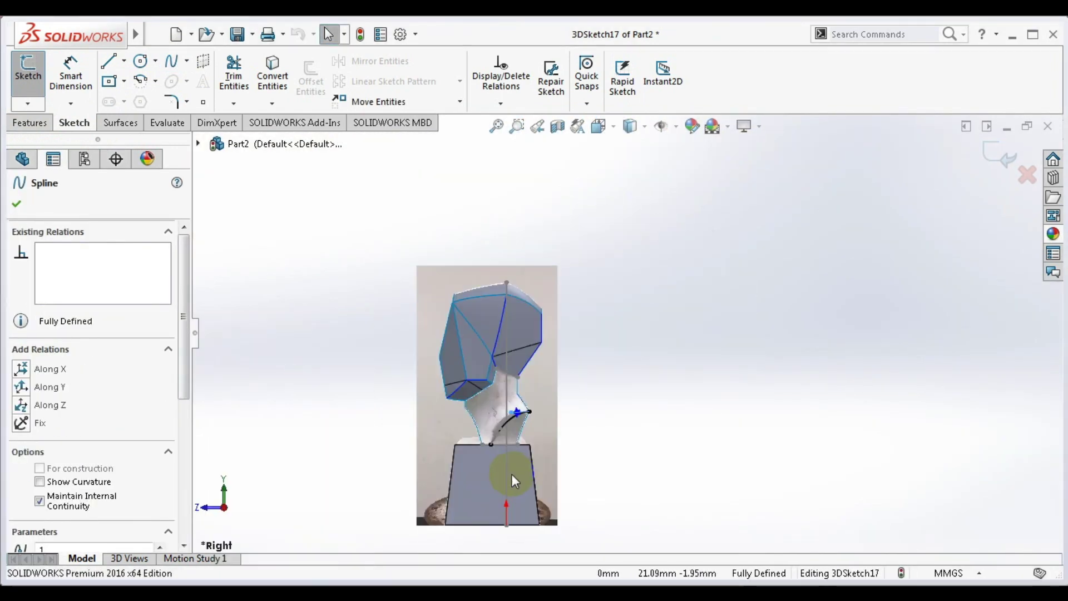
pyautogui.scroll(-4, 567, 389)
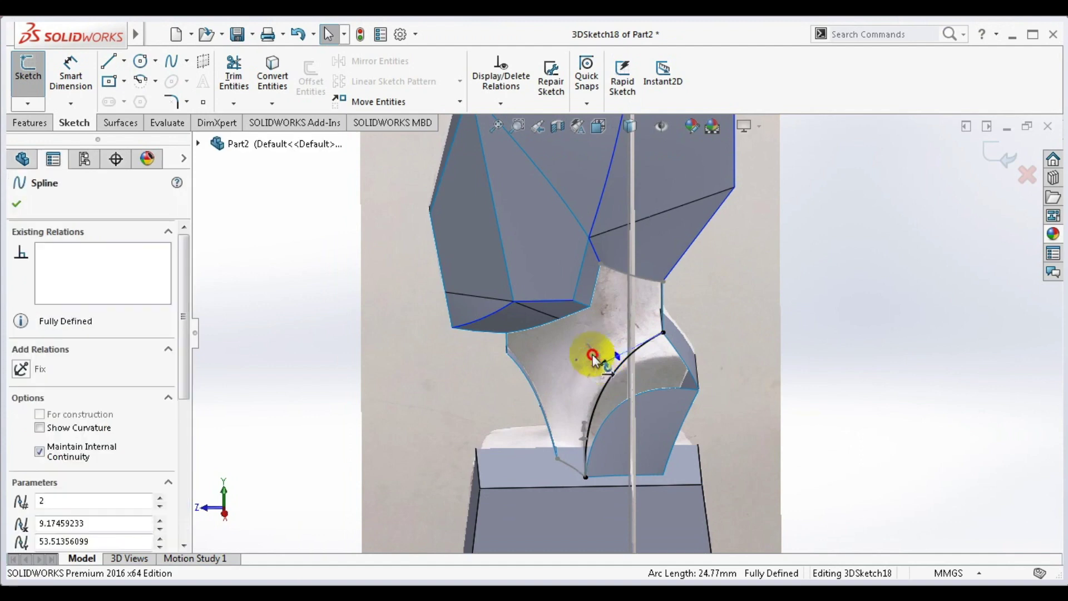
pyautogui.moveTo(739, 325)
pyautogui.mouseDown(button='middle')
pyautogui.moveTo(674, 421)
pyautogui.moveTo(732, 293)
pyautogui.moveTo(706, 318)
pyautogui.mouseUp(button='middle')
pyautogui.click(1051, 131)
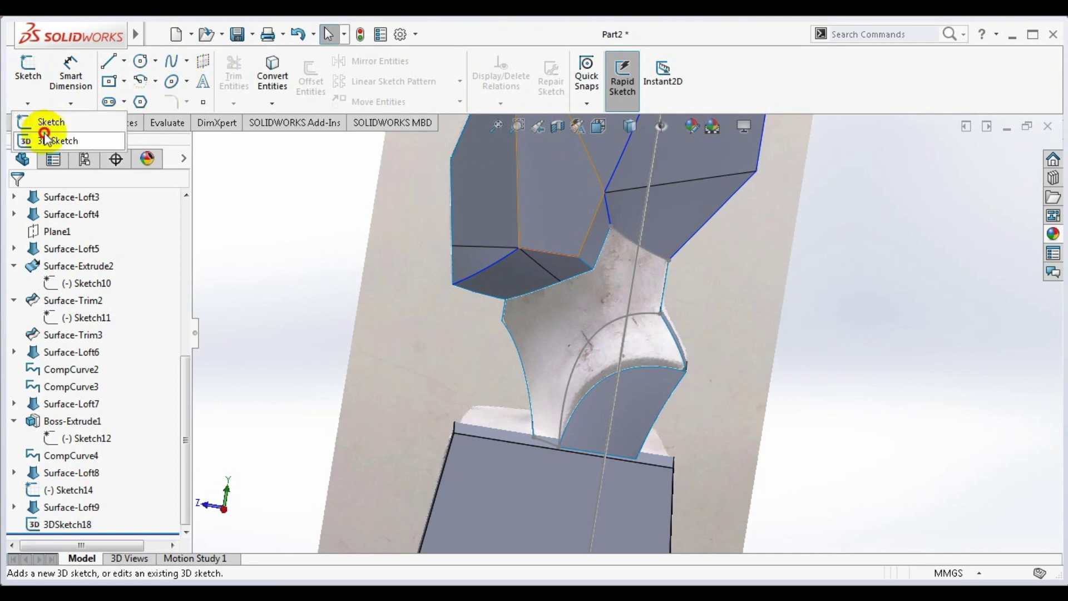
# - Draw a single-segment 3D spline from the neck vertex down the neck
pyautogui.click(55, 140)
pyautogui.click(157, 34)
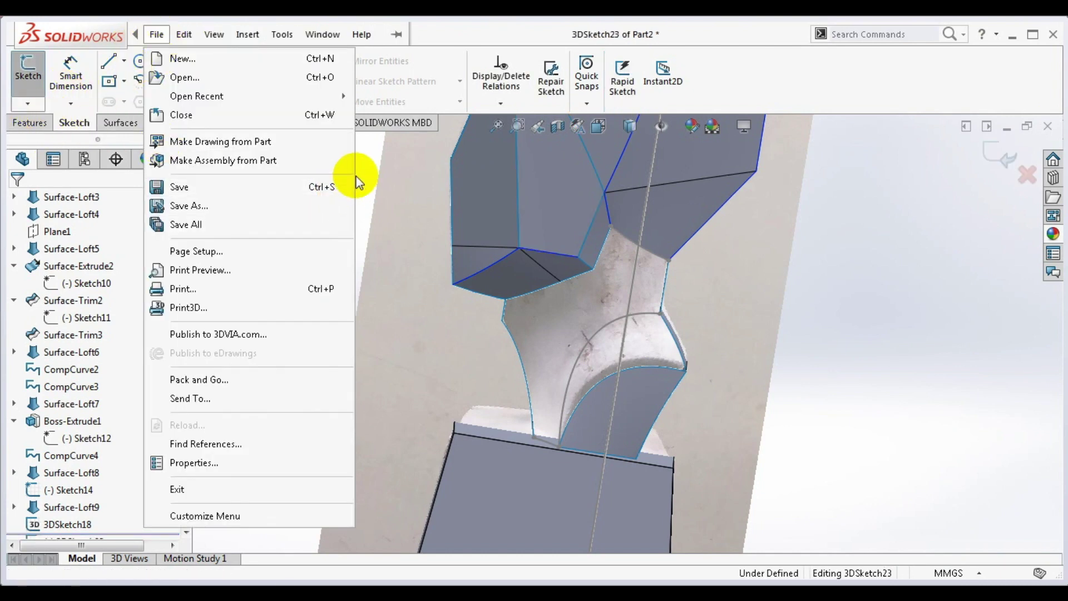
pyautogui.click(384, 172)
pyautogui.click(182, 67)
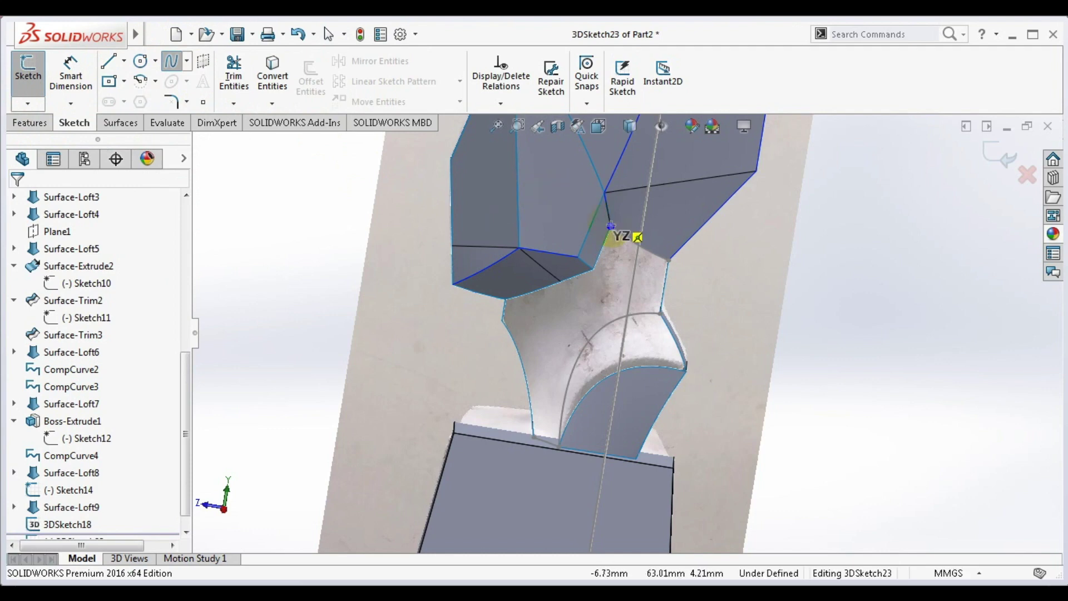
pyautogui.click(611, 227)
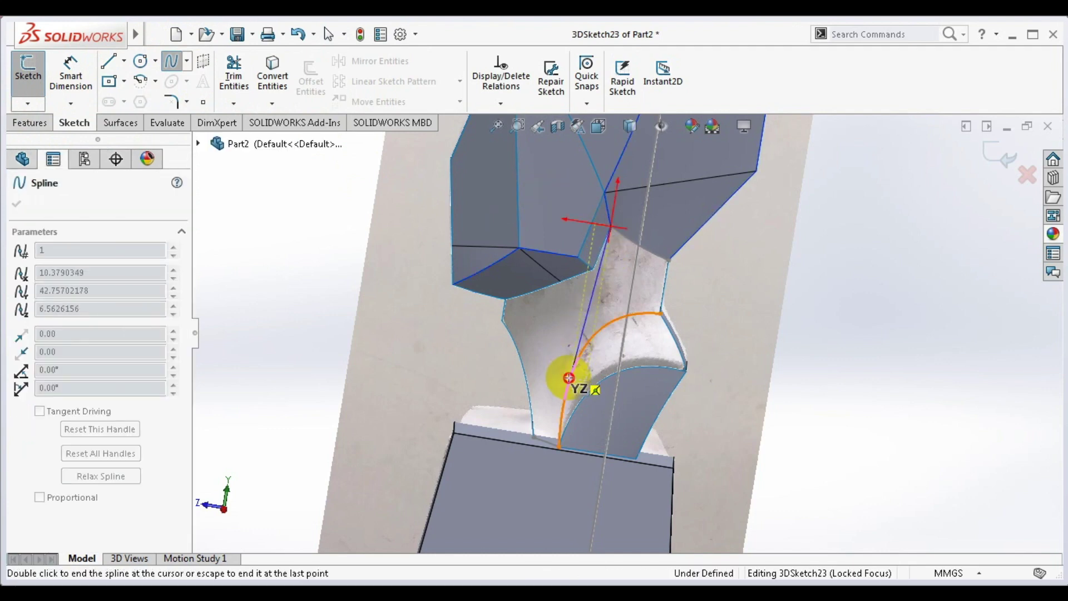
pyautogui.doubleClick(569, 378)
pyautogui.scroll(3, 584, 333)
pyautogui.scroll(-3, 590, 289)
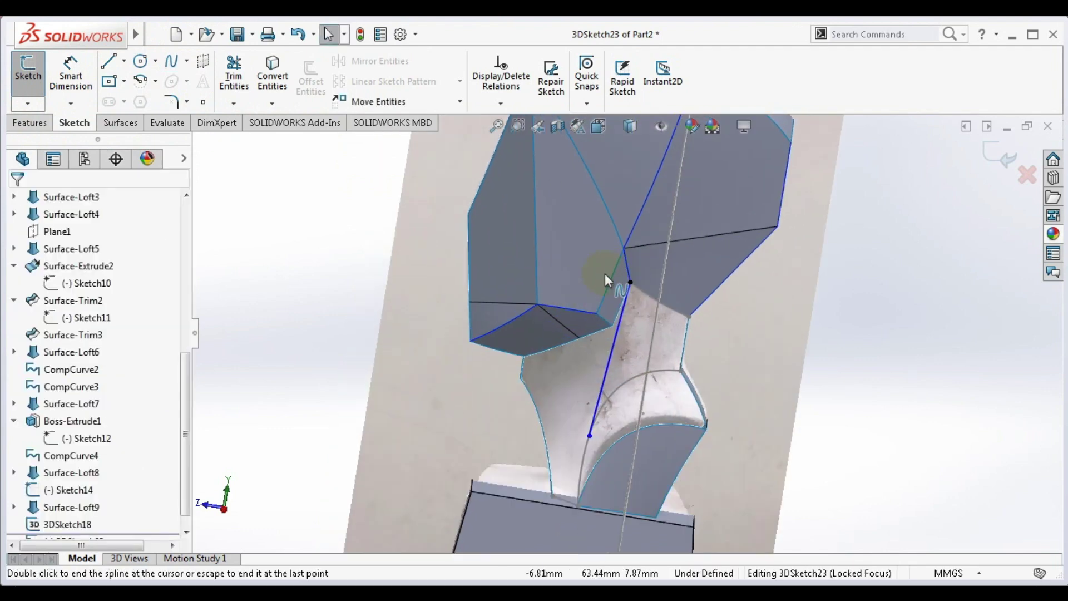
pyautogui.moveTo(605, 272); pyautogui.dragTo(598, 278, button='middle')
pyautogui.scroll(-3, 606, 280)
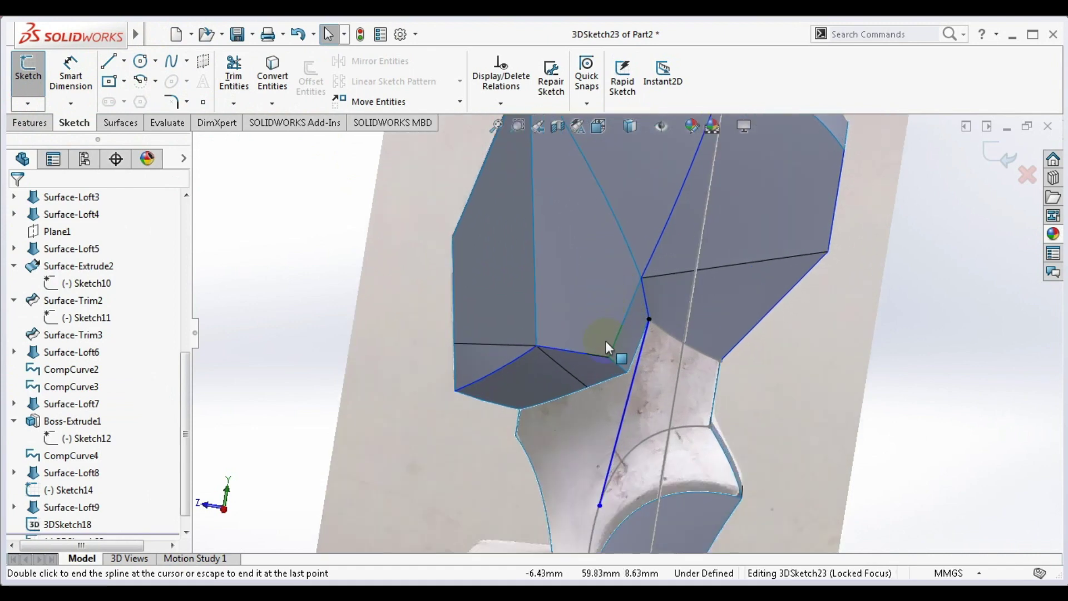
# - Drag the spline's points so the curve follows the gap edge below the head
pyautogui.click(622, 410)
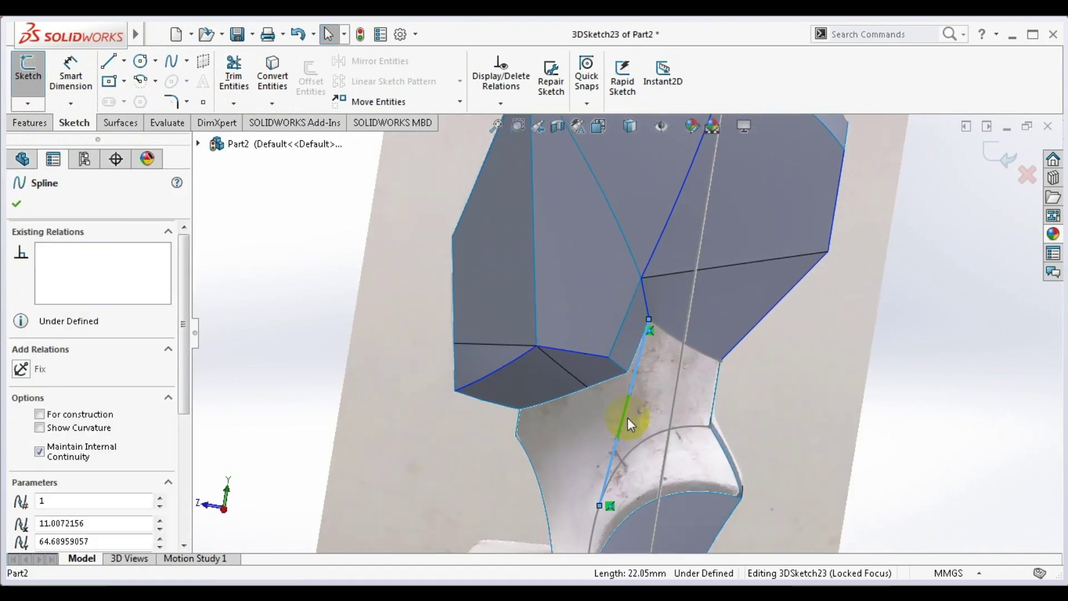
pyautogui.click(619, 432)
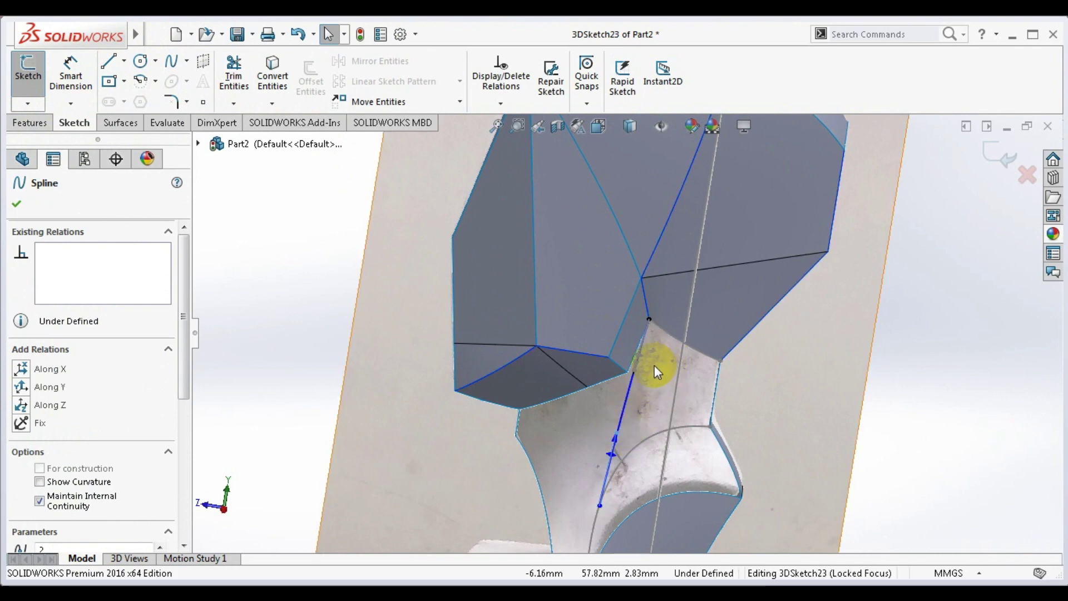
pyautogui.moveTo(654, 365); pyautogui.dragTo(537, 352, button='middle')
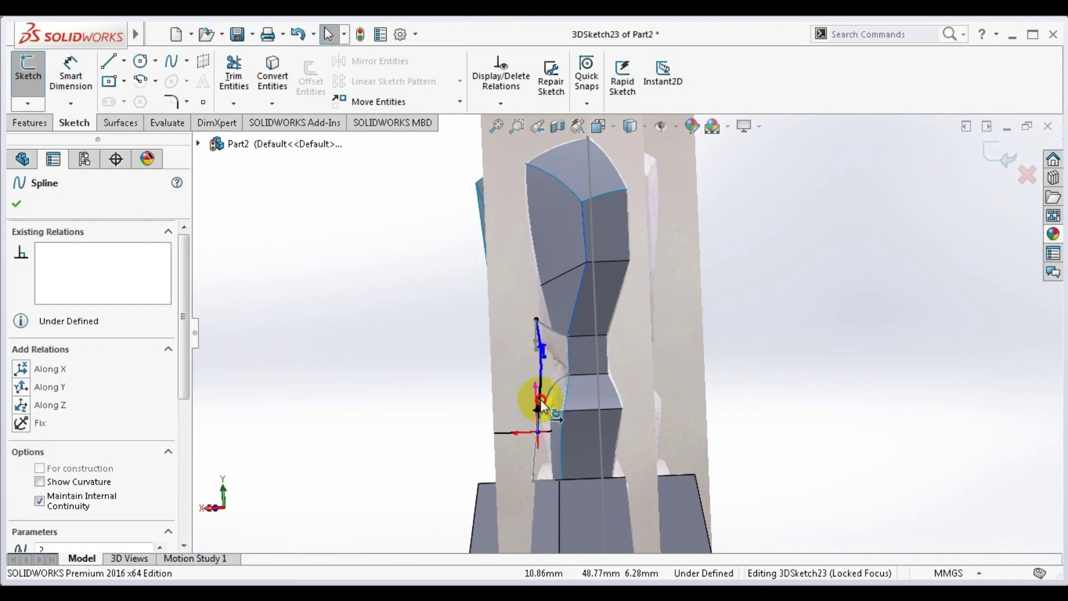
pyautogui.moveTo(541, 399)
pyautogui.mouseDown(button='middle')
pyautogui.moveTo(584, 357)
pyautogui.moveTo(708, 353)
pyautogui.moveTo(786, 333)
pyautogui.moveTo(614, 355)
pyautogui.mouseUp(button='middle')
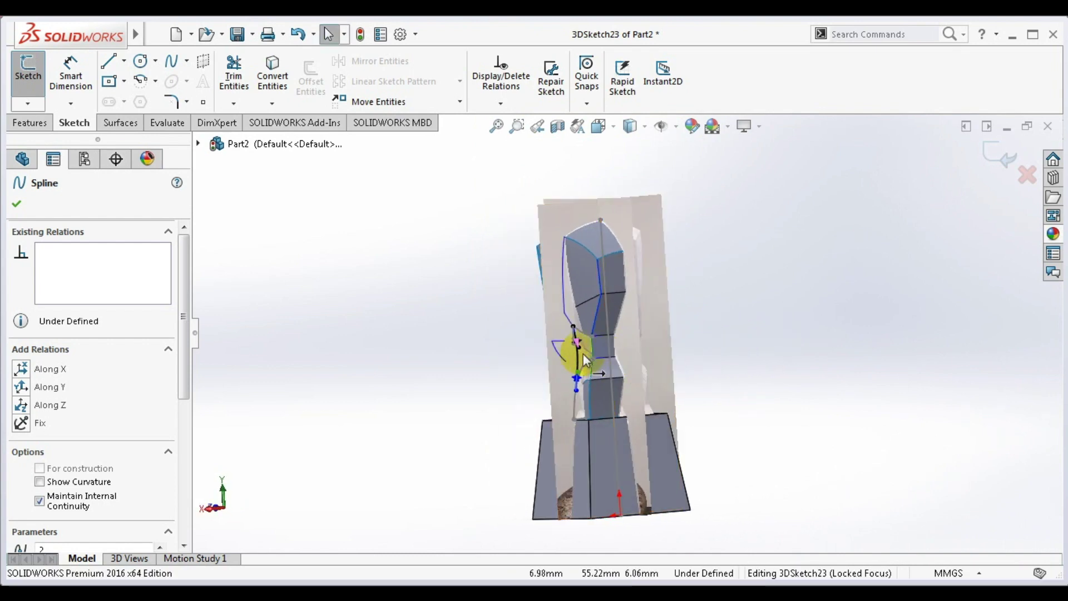
pyautogui.scroll(-5, 587, 345)
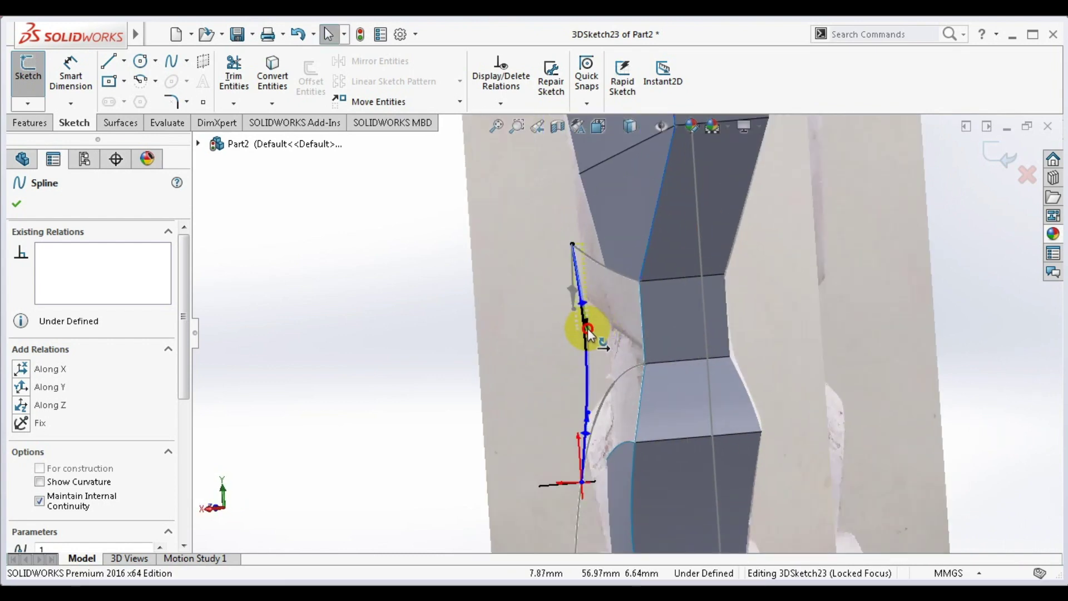
pyautogui.moveTo(599, 332); pyautogui.dragTo(589, 334)
pyautogui.click(576, 418)
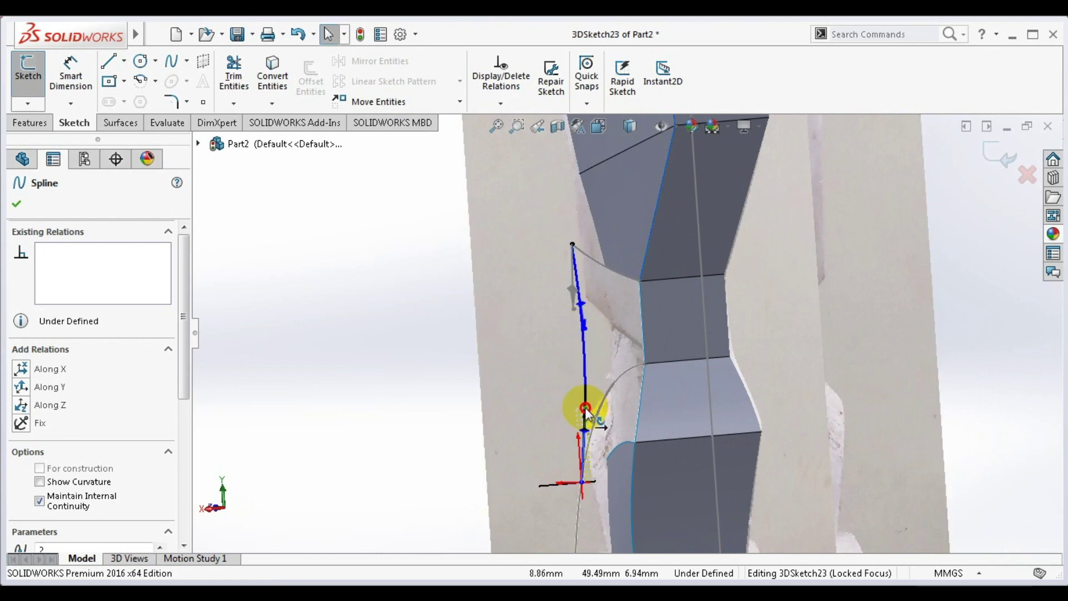
pyautogui.click(584, 323)
pyautogui.moveTo(584, 326)
pyautogui.mouseDown(button='middle')
pyautogui.moveTo(694, 277)
pyautogui.moveTo(753, 221)
pyautogui.moveTo(721, 228)
pyautogui.mouseUp(button='middle')
pyautogui.scroll(5, 688, 286)
pyautogui.moveTo(690, 285)
pyautogui.mouseDown(button='middle')
pyautogui.moveTo(727, 365)
pyautogui.moveTo(722, 305)
pyautogui.mouseUp(button='middle')
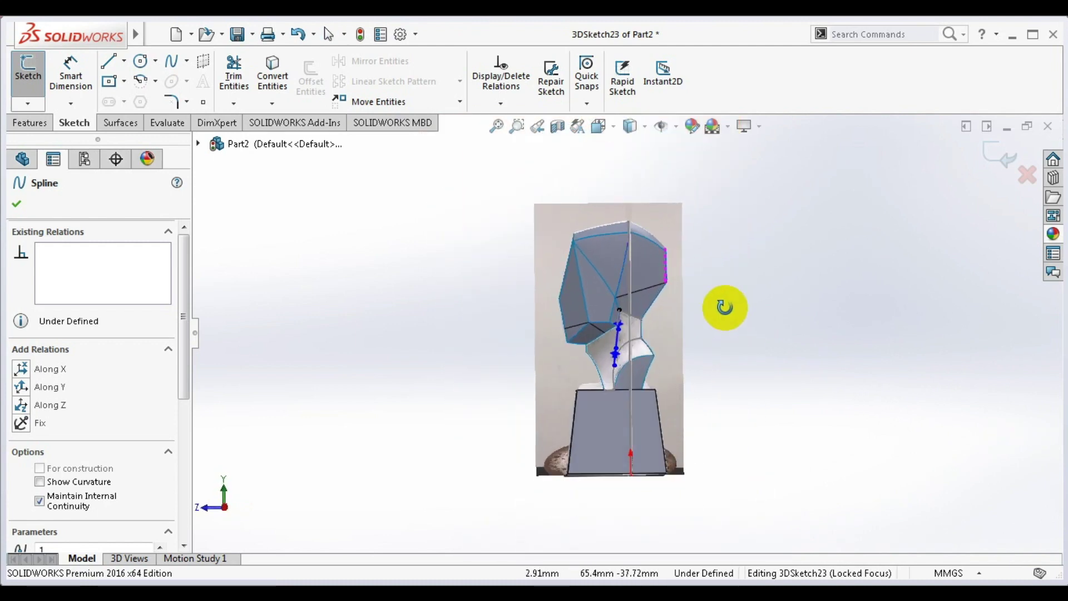
# - Exit 3DSketch23, inspect the neck curve from both sides, and show the Surfaces tools
pyautogui.click(977, 156)
pyautogui.scroll(-4, 609, 341)
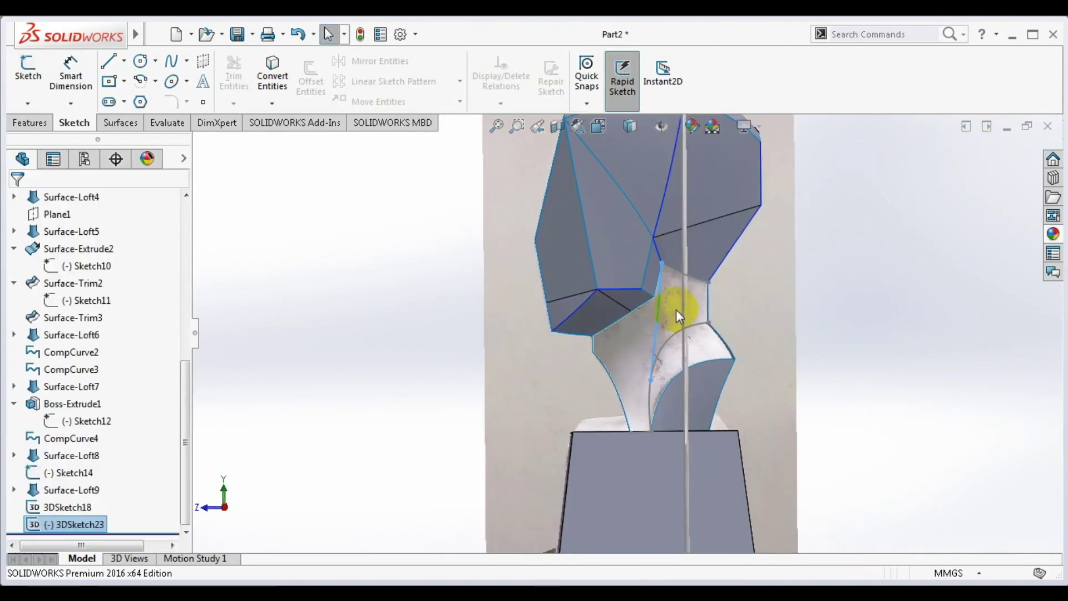
pyautogui.scroll(-2, 676, 309)
pyautogui.moveTo(642, 336)
pyautogui.mouseDown(button='middle')
pyautogui.moveTo(625, 329)
pyautogui.moveTo(638, 337)
pyautogui.mouseUp(button='middle')
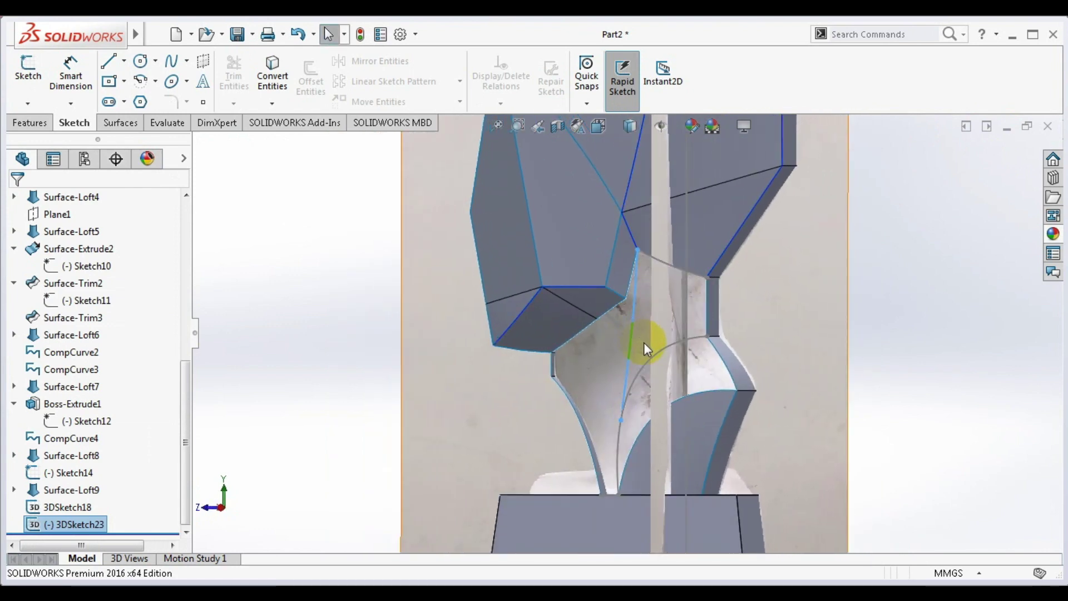
pyautogui.scroll(2, 647, 343)
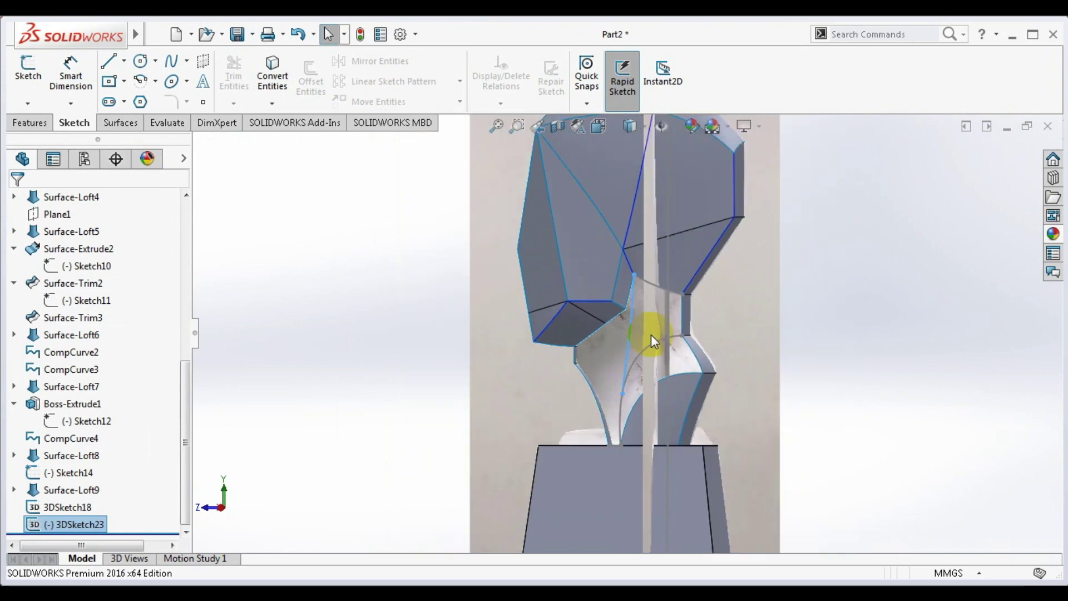
pyautogui.moveTo(651, 334)
pyautogui.mouseDown(button='middle')
pyautogui.moveTo(677, 322)
pyautogui.moveTo(741, 348)
pyautogui.moveTo(683, 288)
pyautogui.mouseUp(button='middle')
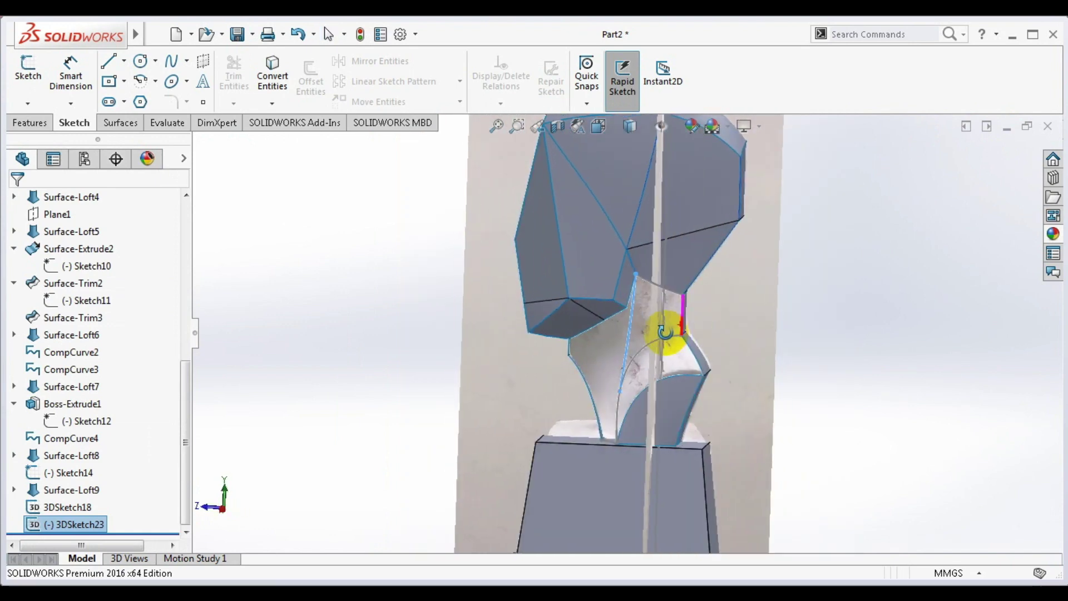
pyautogui.click(676, 375)
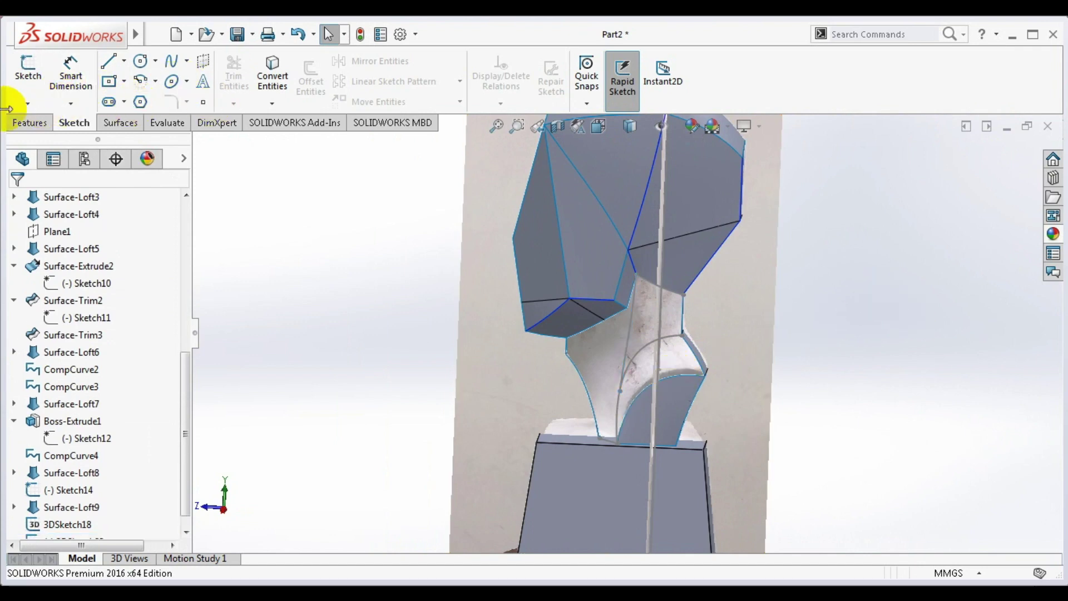
pyautogui.click(121, 122)
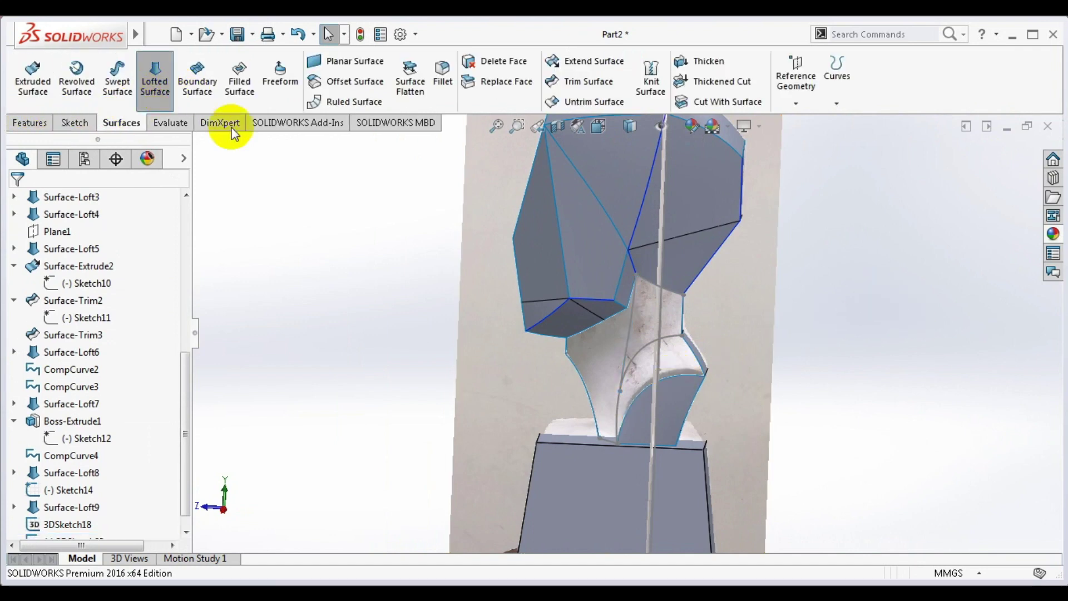
# - Loft a surface from the 3DSketch18 curve to the adjacent neck edge, guided by a neighbouring edge
pyautogui.click(673, 338)
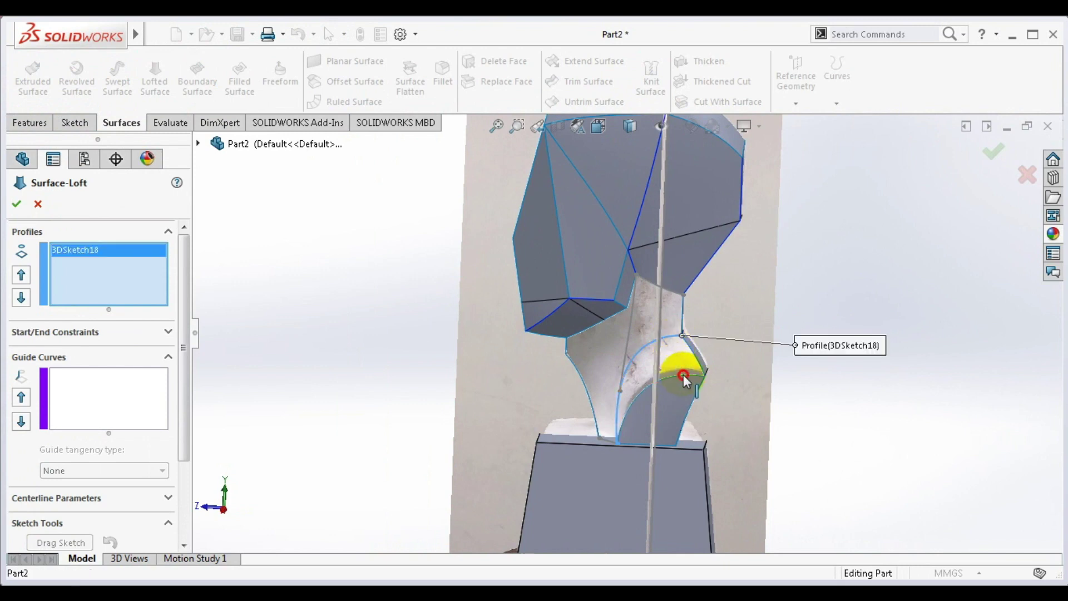
pyautogui.click(684, 379)
pyautogui.click(125, 405)
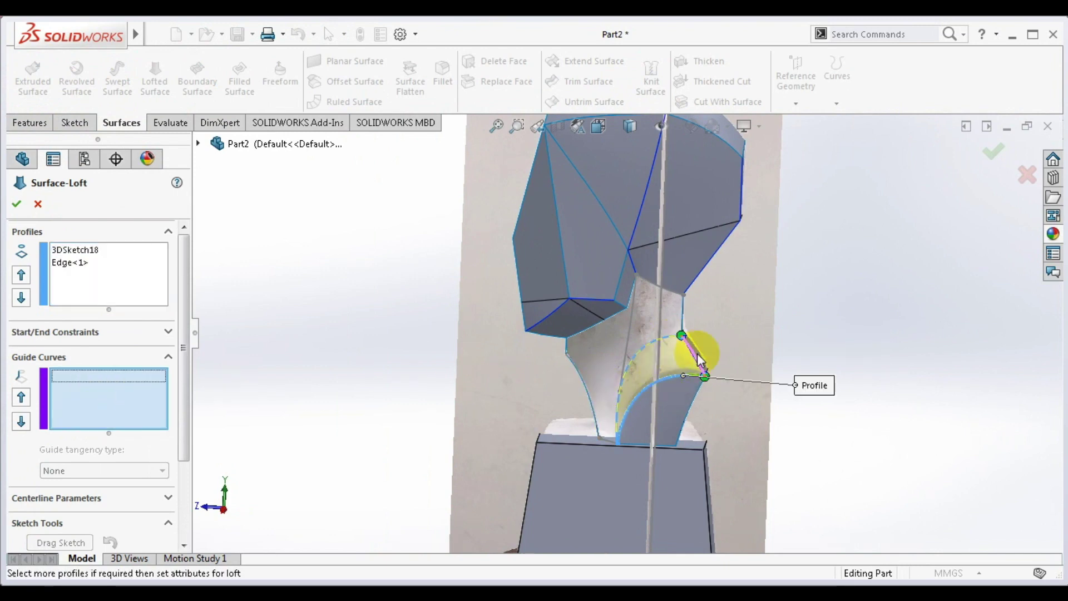
pyautogui.scroll(-3, 699, 359)
pyautogui.click(674, 360)
pyautogui.press('Return')
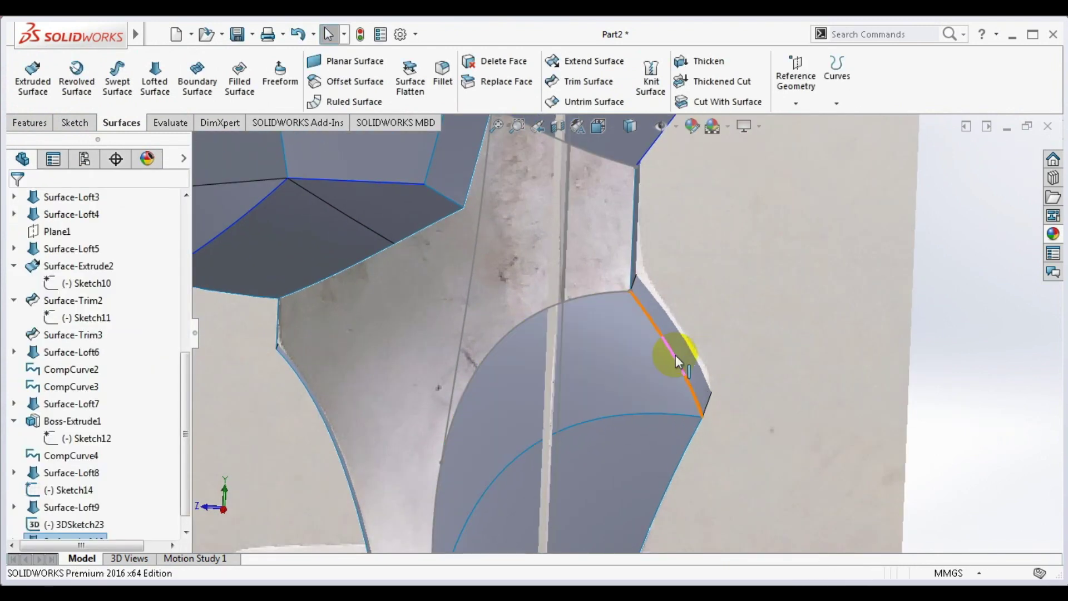
pyautogui.scroll(3, 662, 353)
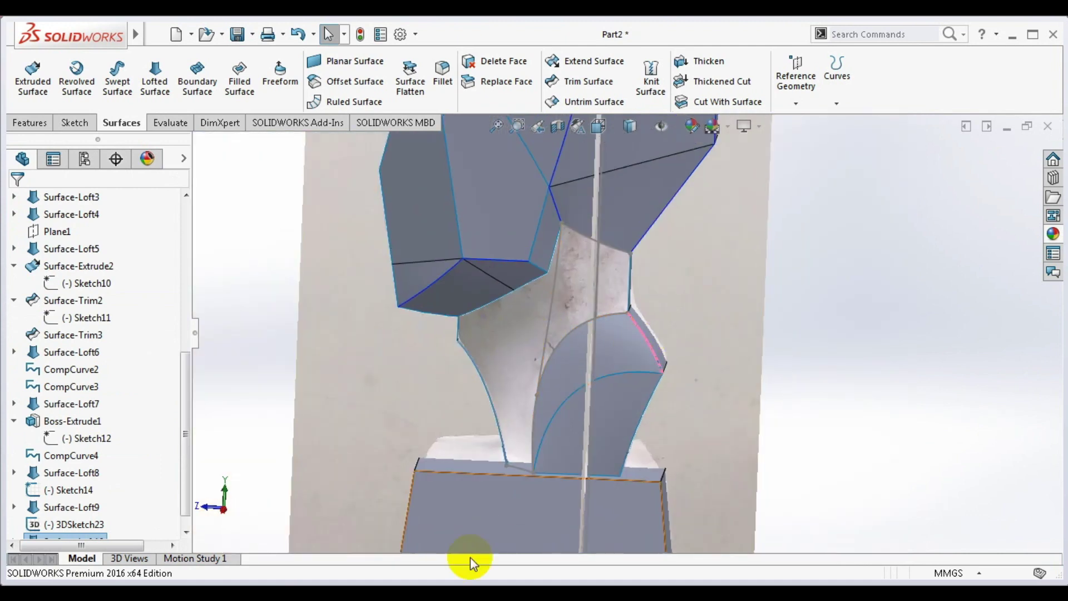
pyautogui.scroll(3, 591, 332)
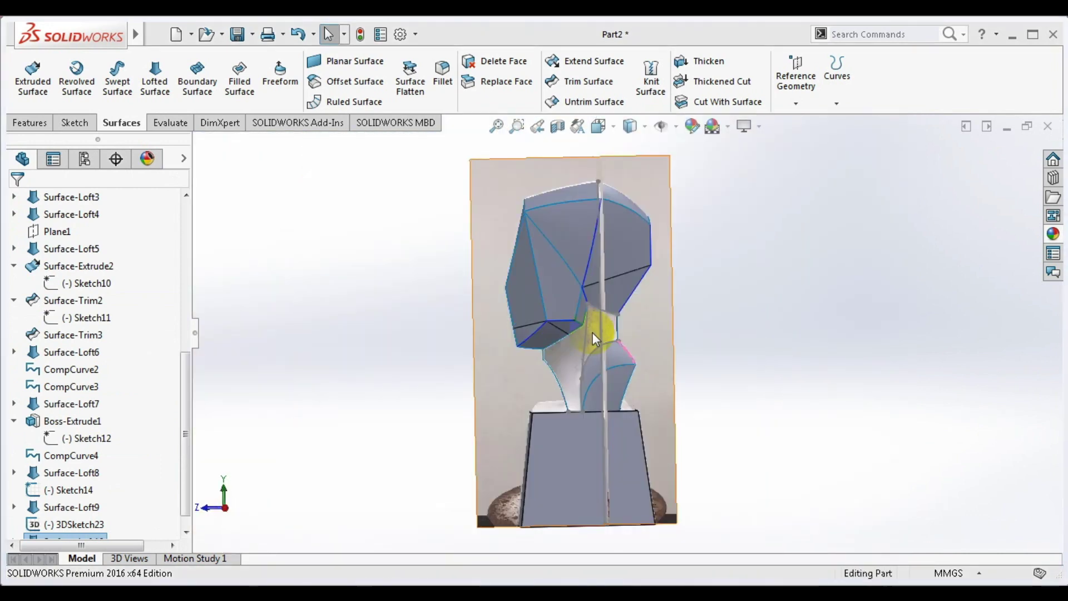
pyautogui.scroll(-3, 589, 327)
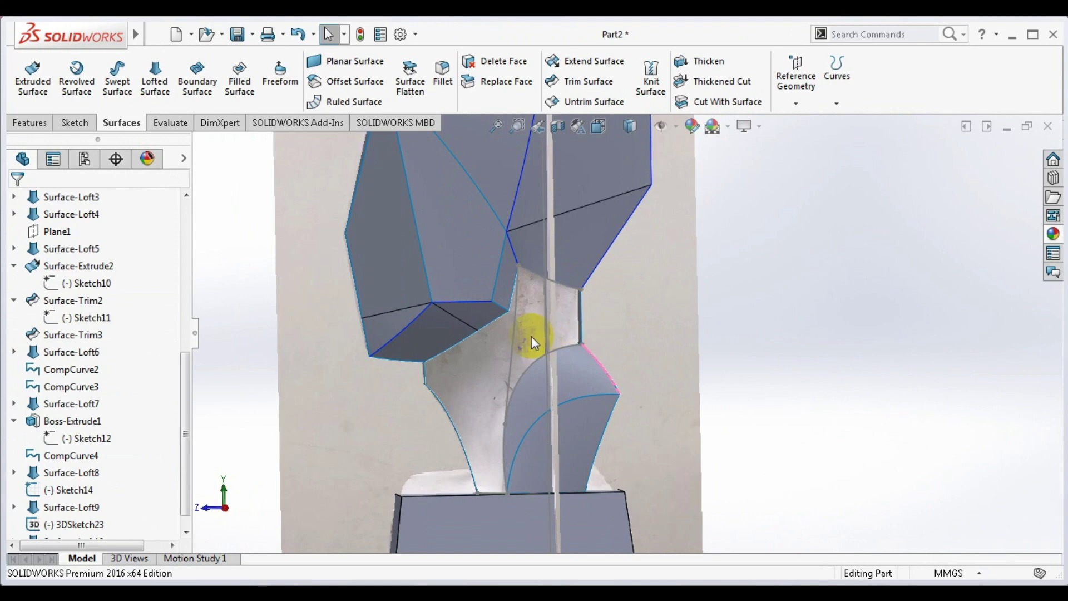
pyautogui.moveTo(531, 336)
pyautogui.mouseDown(button='middle')
pyautogui.moveTo(508, 333)
pyautogui.moveTo(529, 341)
pyautogui.moveTo(515, 341)
pyautogui.moveTo(510, 313)
pyautogui.mouseUp(button='middle')
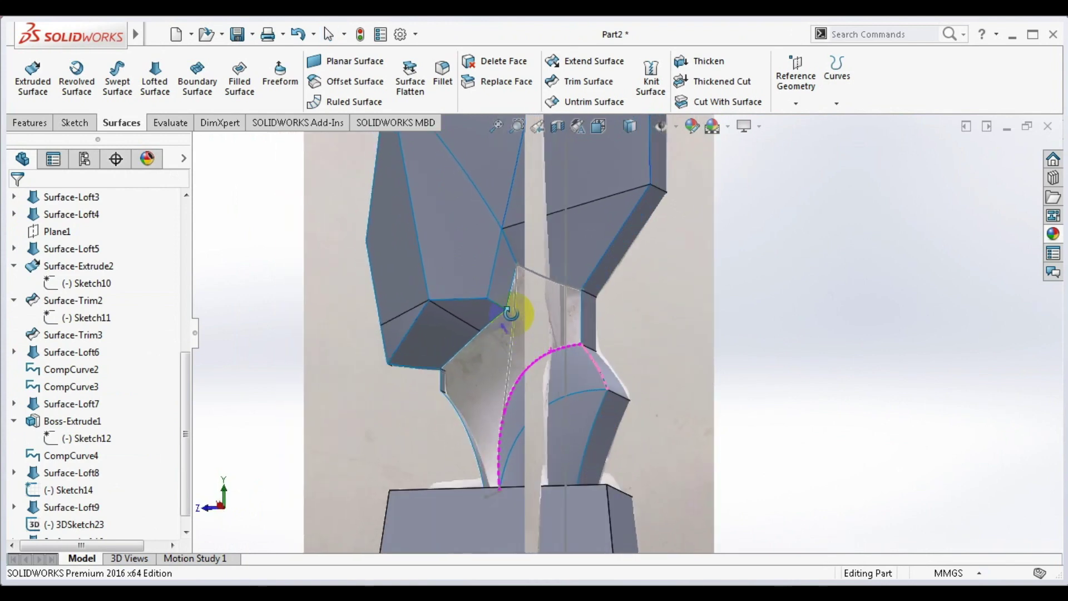
# - Delete Surface-Loft6 with its dependent lofts and curves, then inspect the reopened neck gap
pyautogui.click(501, 295)
pyautogui.press('Delete')
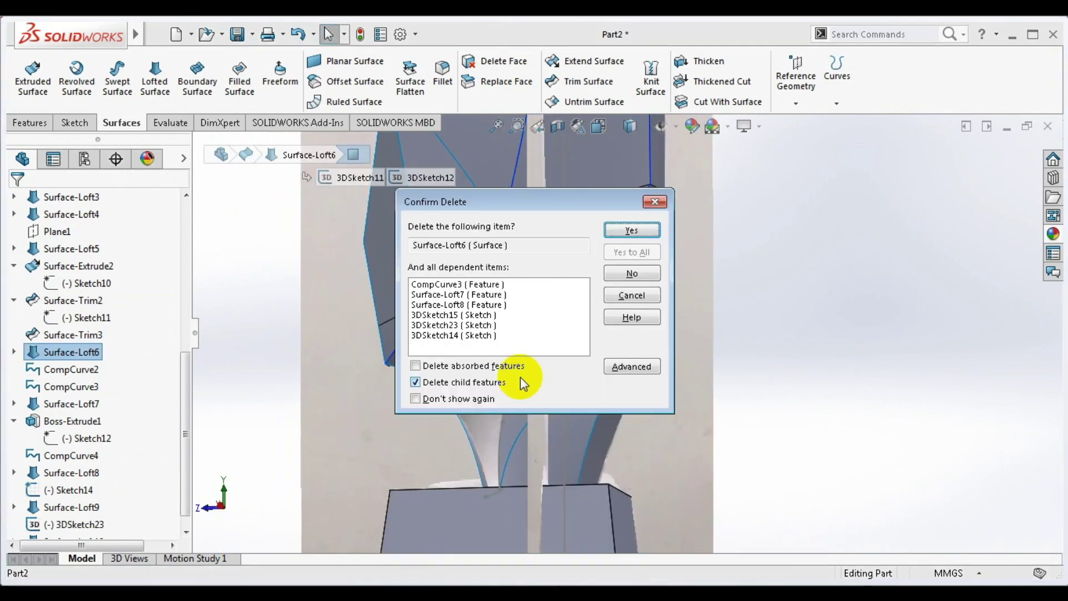
pyautogui.click(651, 202)
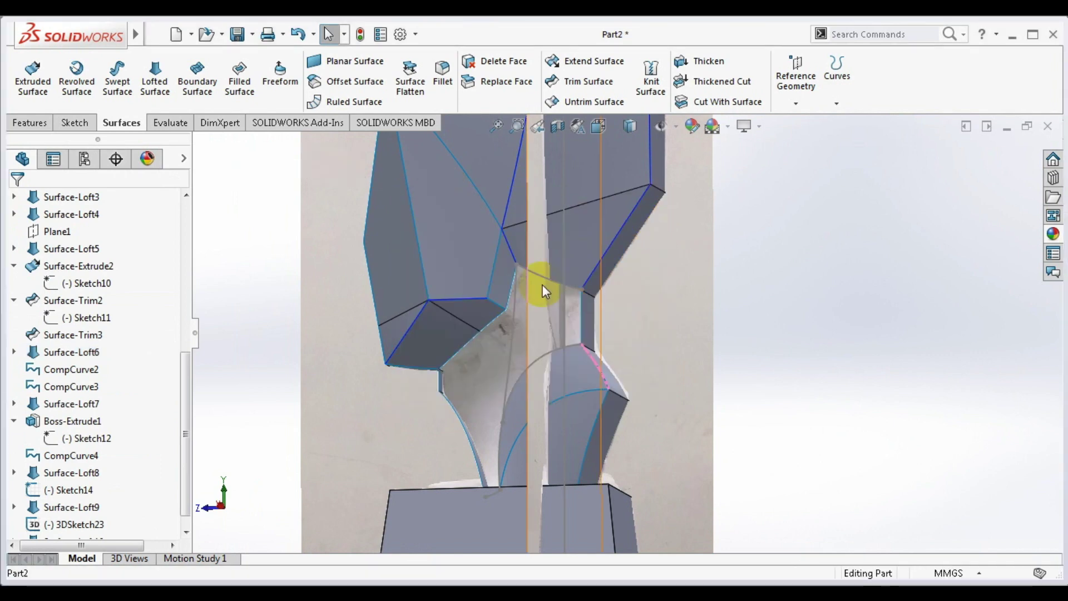
pyautogui.click(502, 288)
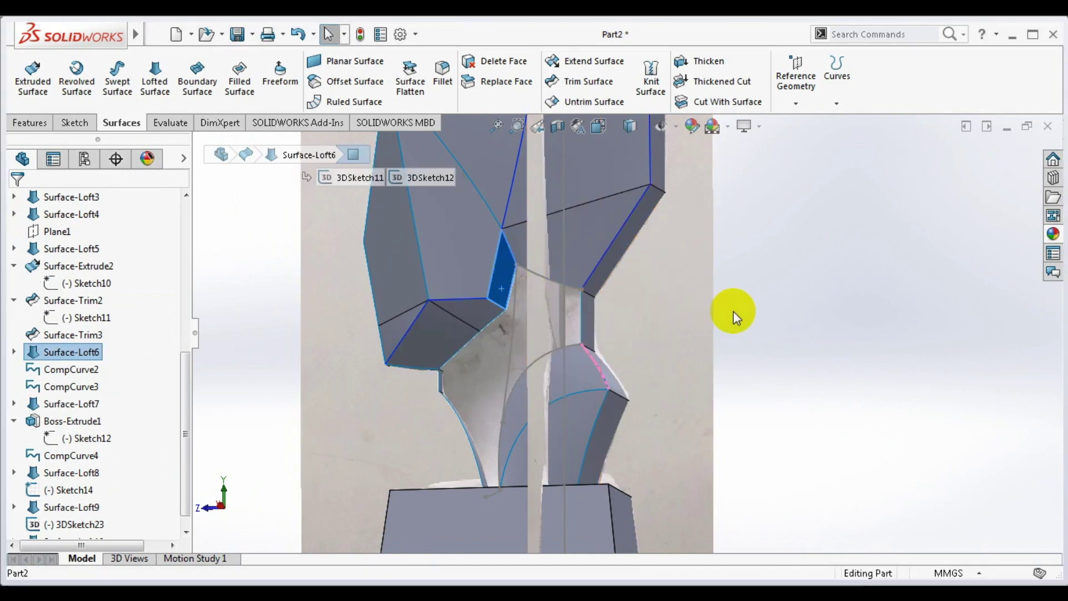
pyautogui.press('Delete')
pyautogui.press('Return')
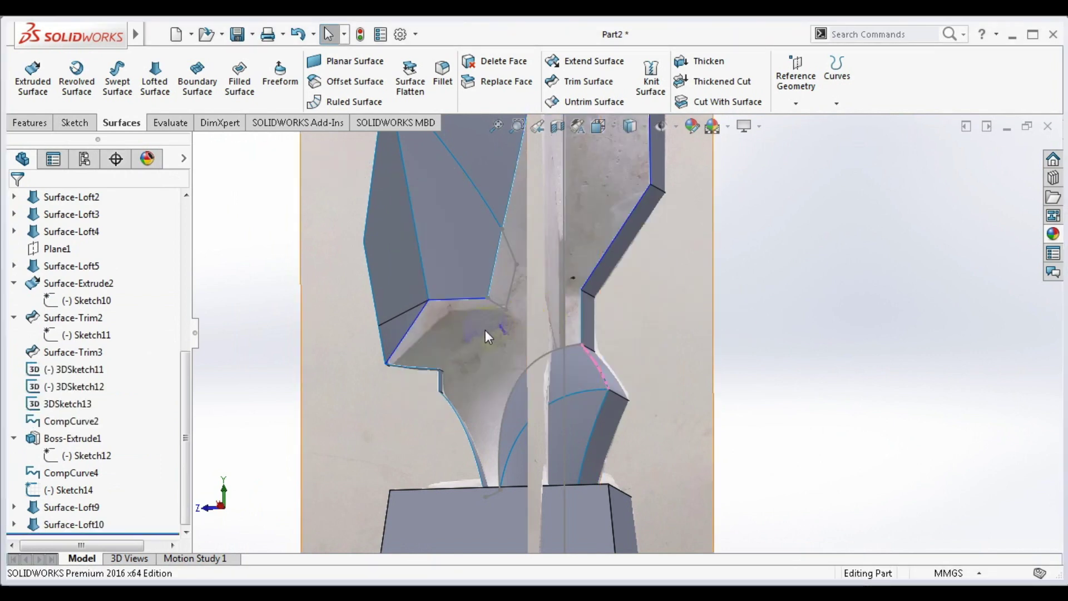
pyautogui.moveTo(485, 329); pyautogui.dragTo(569, 306, button='middle')
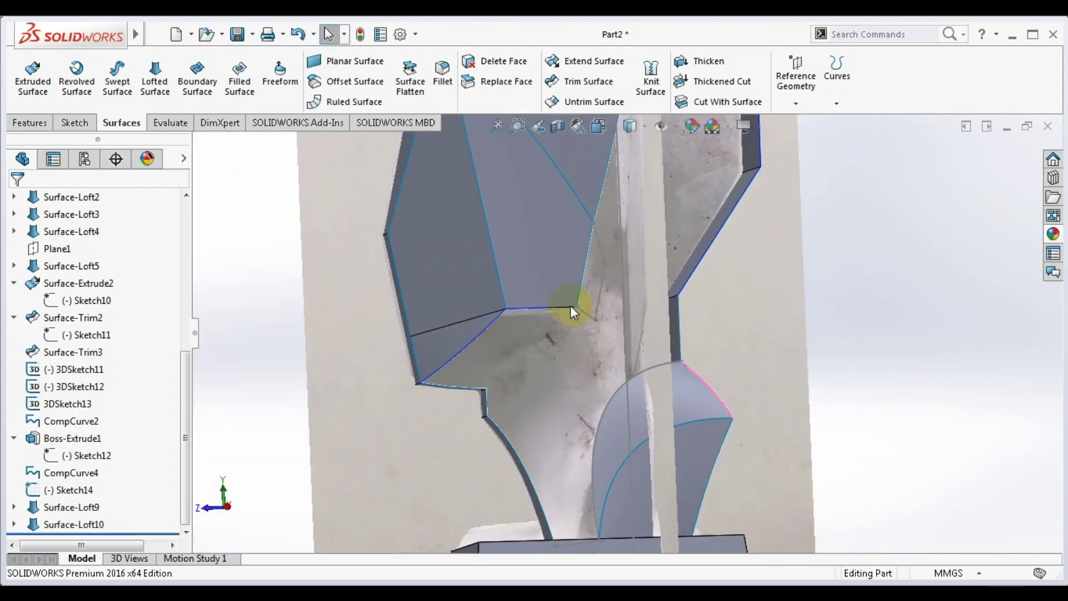
pyautogui.moveTo(572, 311); pyautogui.dragTo(585, 323, button='middle')
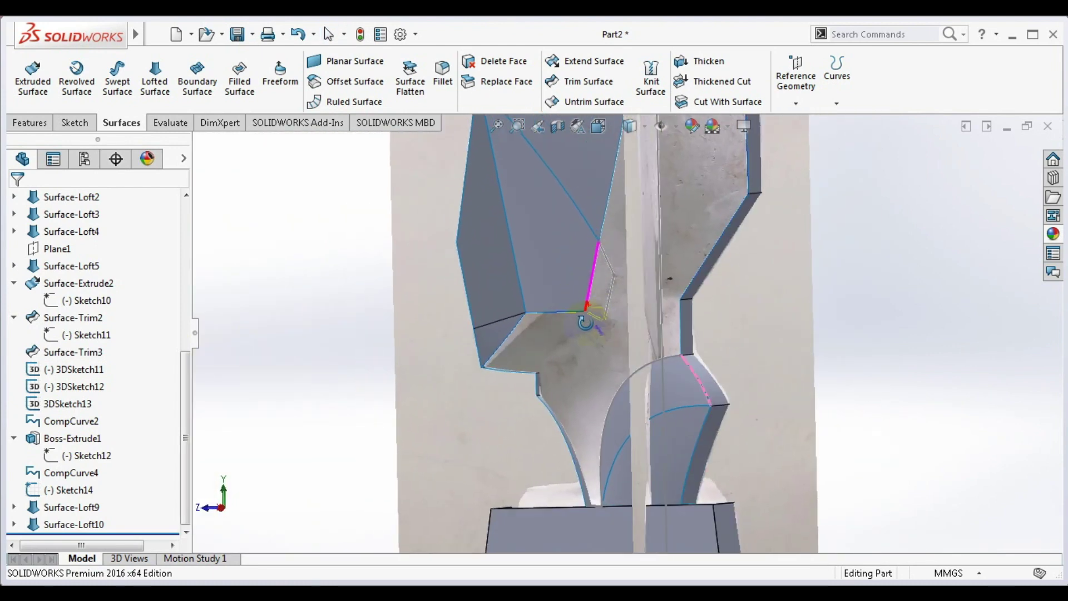
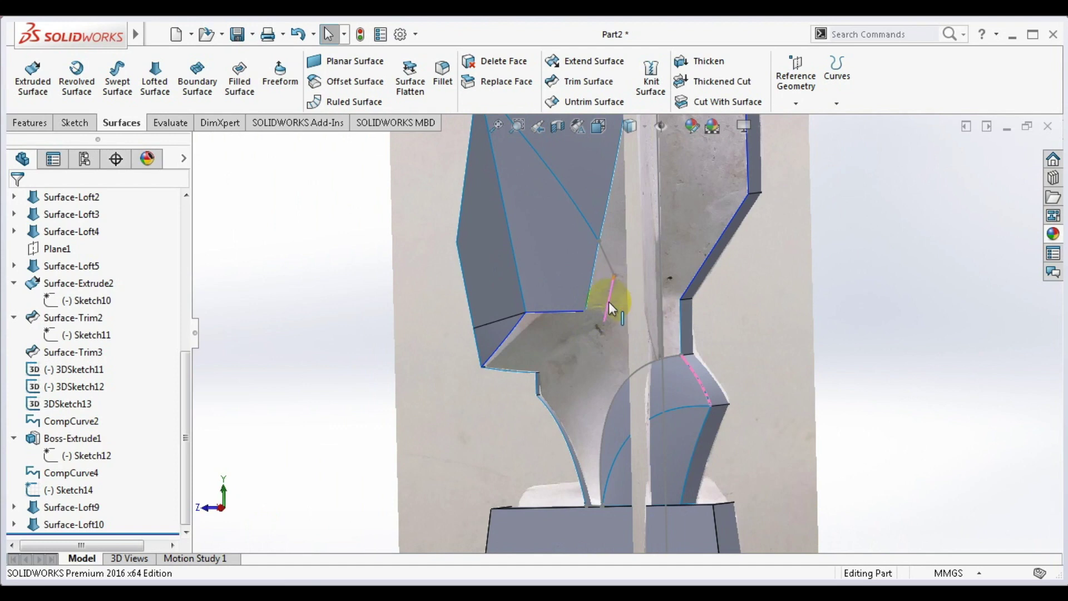
# - Delete 3DSketch13 and 3DSketch11 from the part, leaving 3DSketch12, and orbit to view the neck
pyautogui.press('Delete')
pyautogui.press('Return')
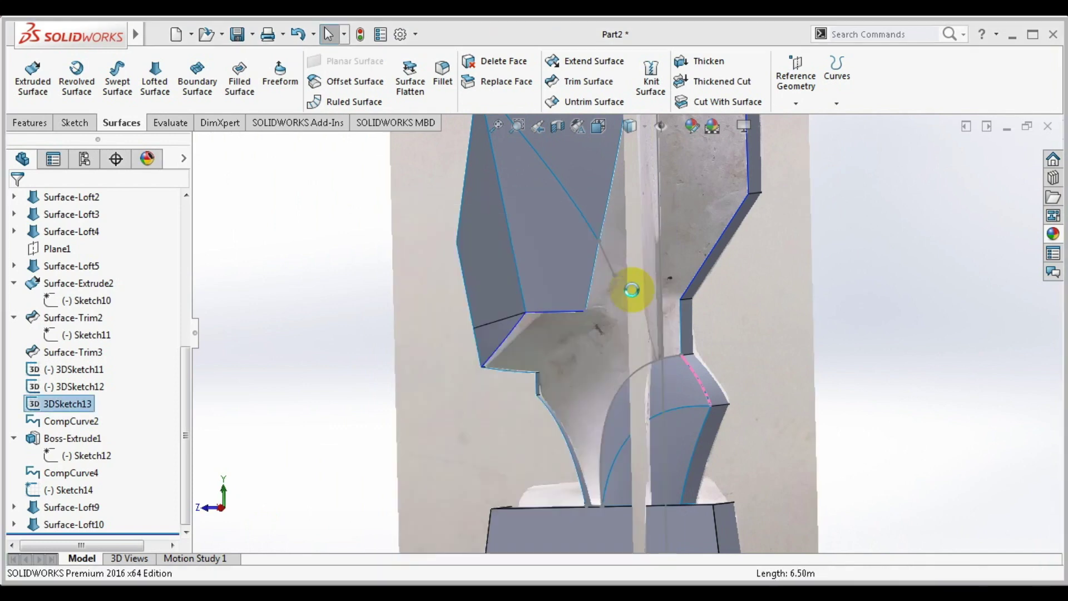
pyautogui.click(583, 317)
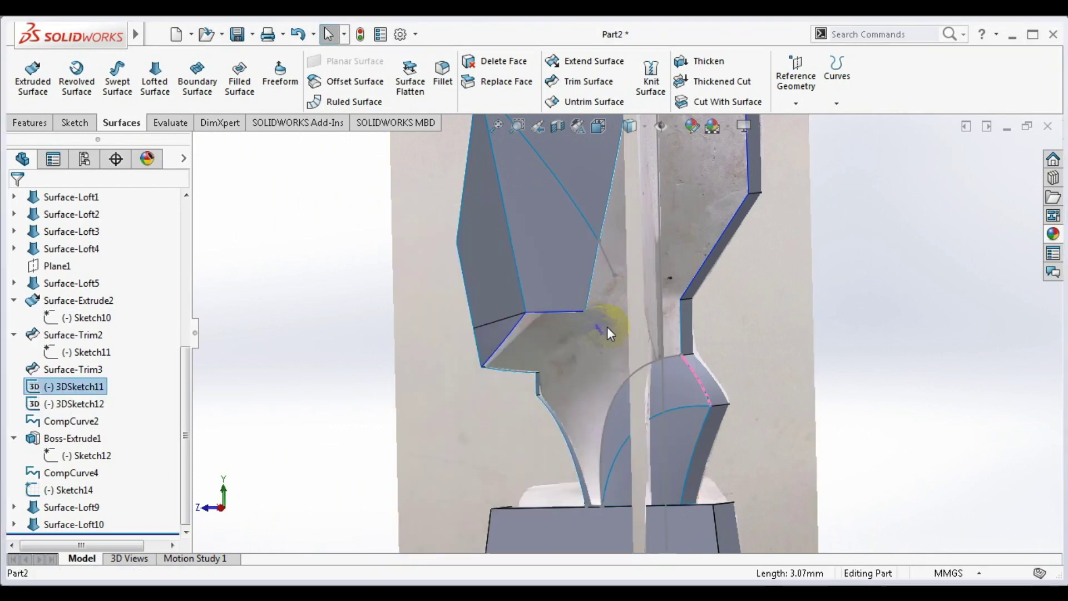
pyautogui.press('Delete')
pyautogui.press('Return')
pyautogui.scroll(-3, 614, 315)
pyautogui.moveTo(614, 315)
pyautogui.mouseDown(button='middle')
pyautogui.moveTo(643, 305)
pyautogui.moveTo(610, 302)
pyautogui.moveTo(635, 319)
pyautogui.moveTo(619, 322)
pyautogui.mouseUp(button='middle')
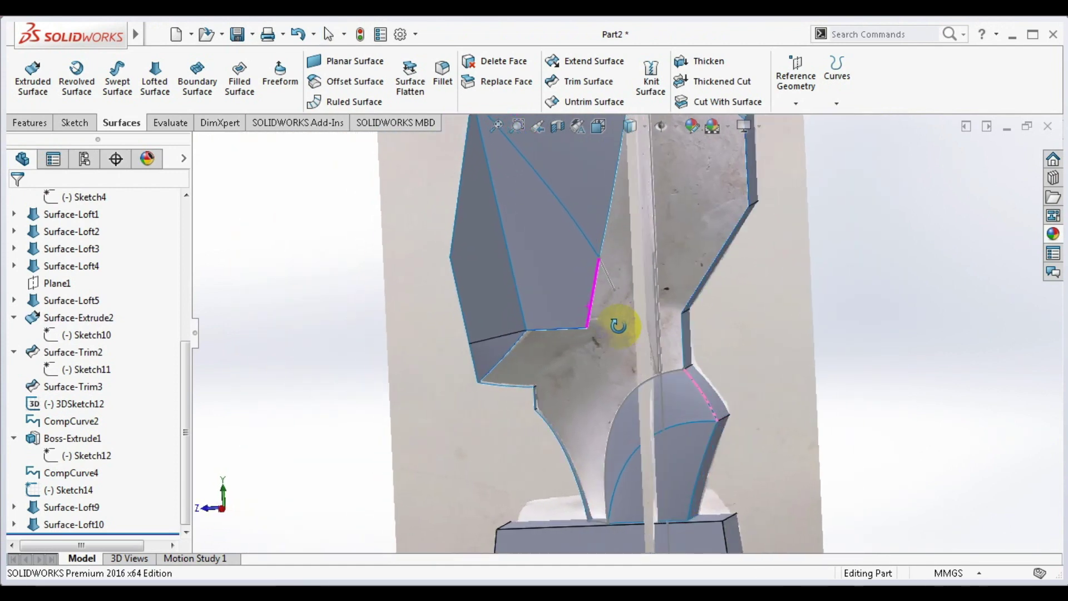
# - In a new 3D sketch, draw a spline bridging two edges across the gap between the head halves
pyautogui.click(74, 122)
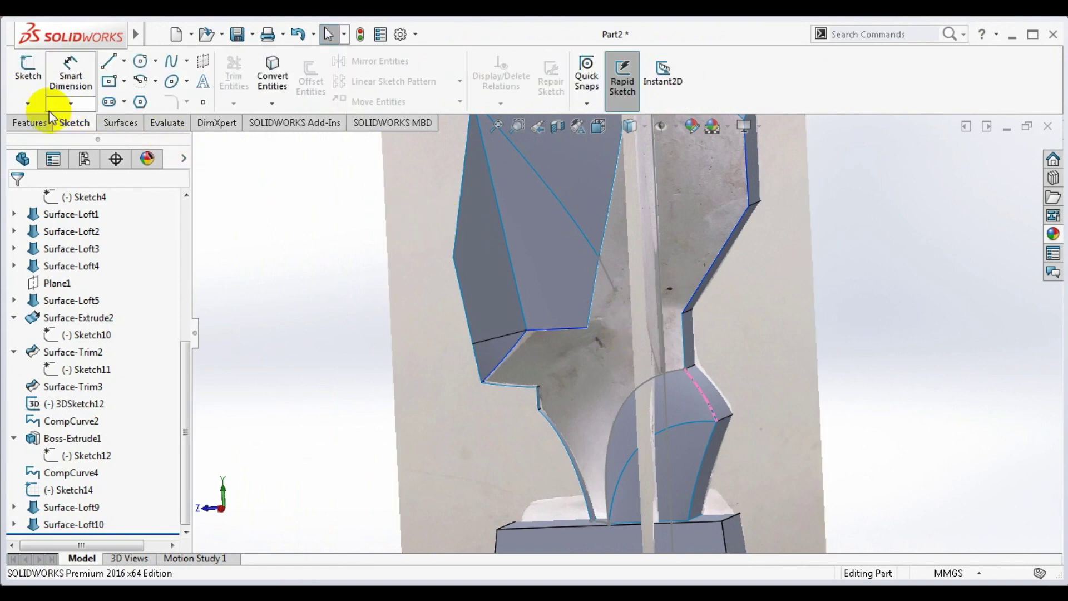
pyautogui.click(28, 103)
pyautogui.click(62, 142)
pyautogui.click(615, 289)
pyautogui.doubleClick(685, 313)
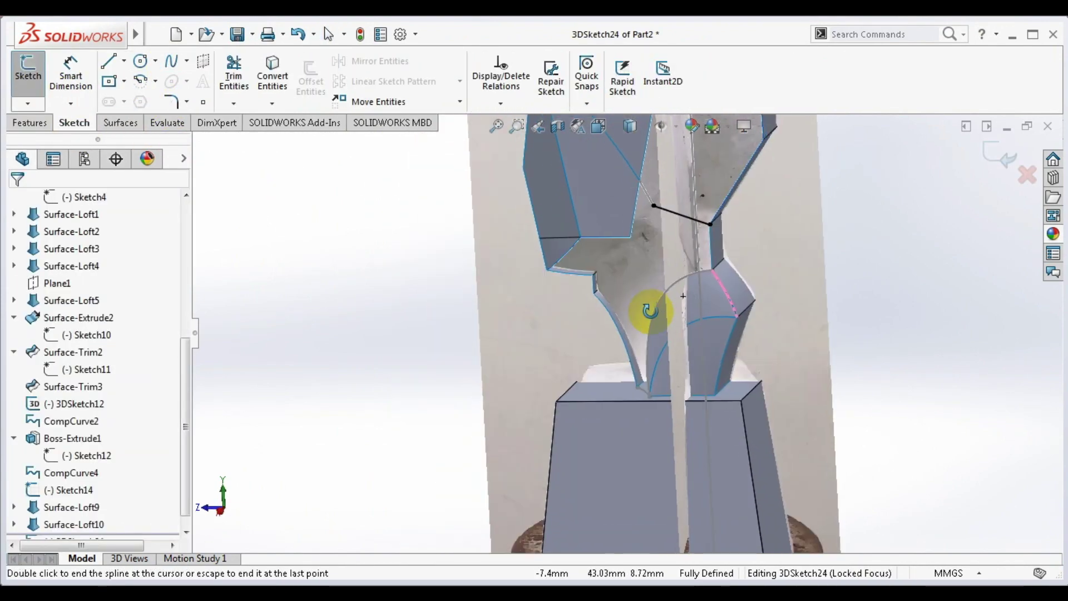
pyautogui.scroll(-5, 668, 236)
pyautogui.scroll(10, 680, 250)
pyautogui.scroll(-10, 652, 476)
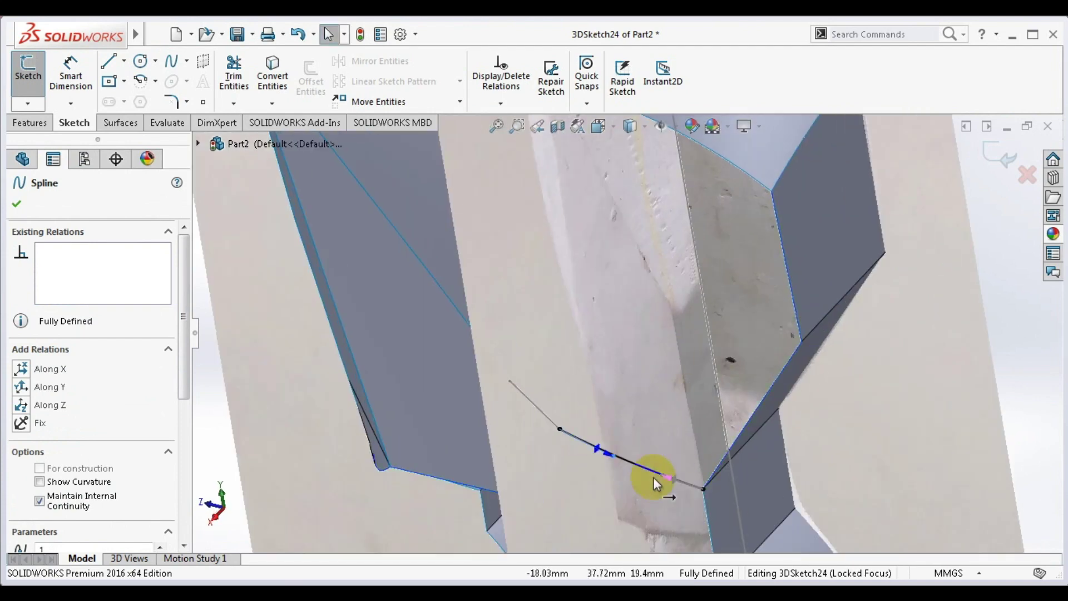
# - Close 3DSketch24 and select the top edge of the head surface
pyautogui.click(995, 159)
pyautogui.scroll(5, 561, 462)
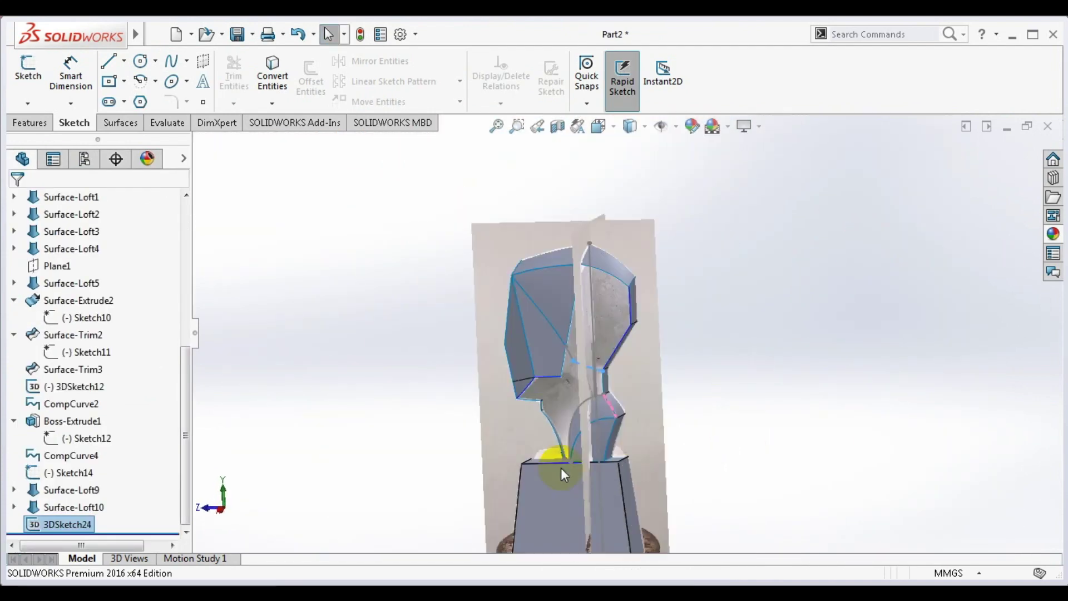
pyautogui.scroll(-4, 614, 278)
pyautogui.scroll(3, 614, 272)
pyautogui.scroll(-3, 638, 215)
pyautogui.scroll(-2, 578, 329)
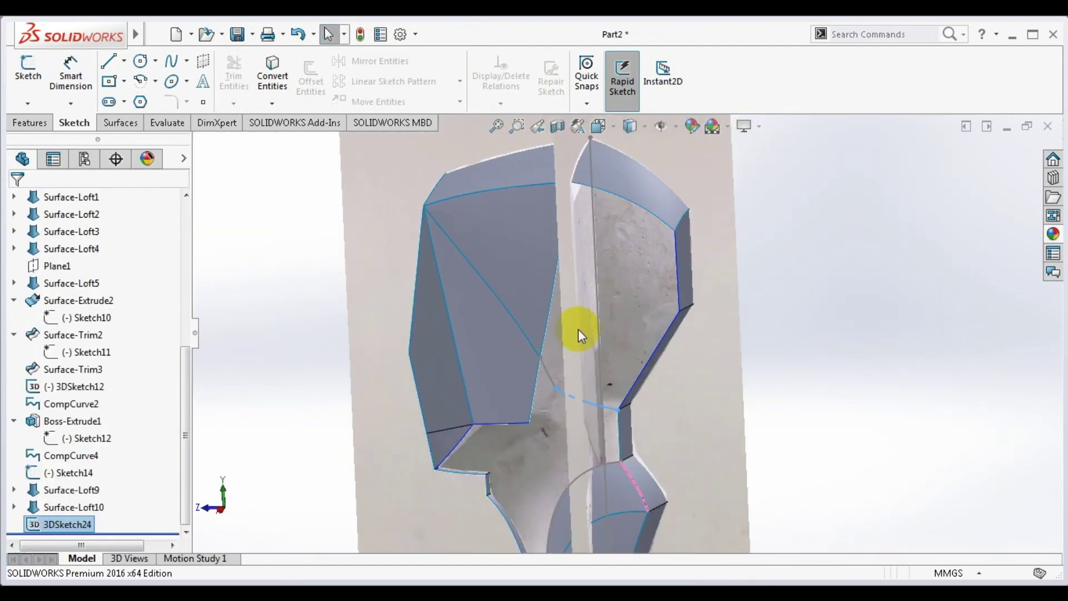
pyautogui.click(654, 216)
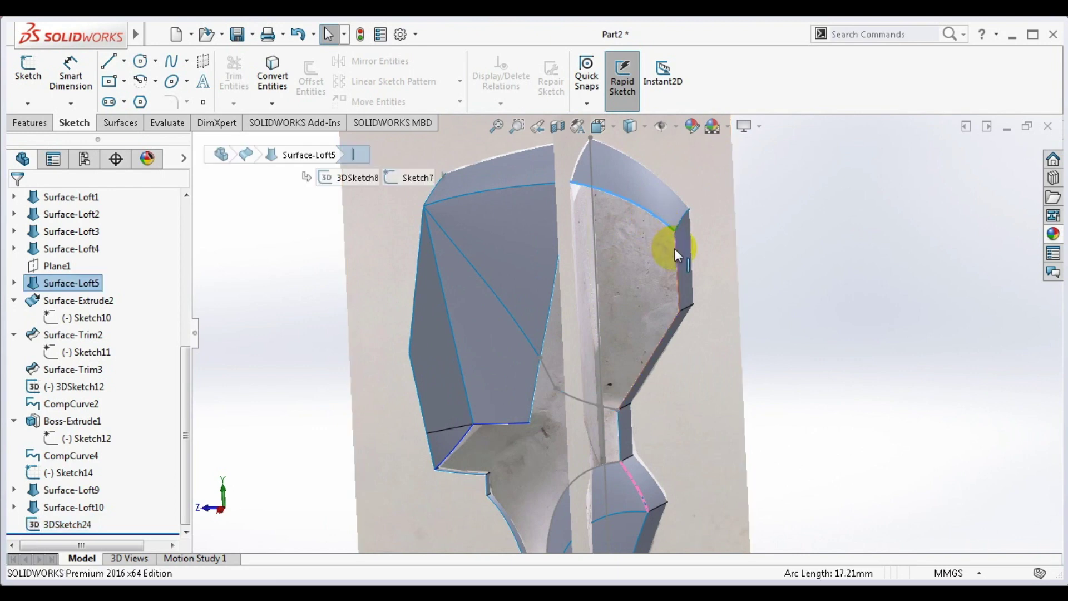
# - Try a composite curve from the edge, cancel it, and try selecting CompCurve2 and head side edges
pyautogui.click(30, 123)
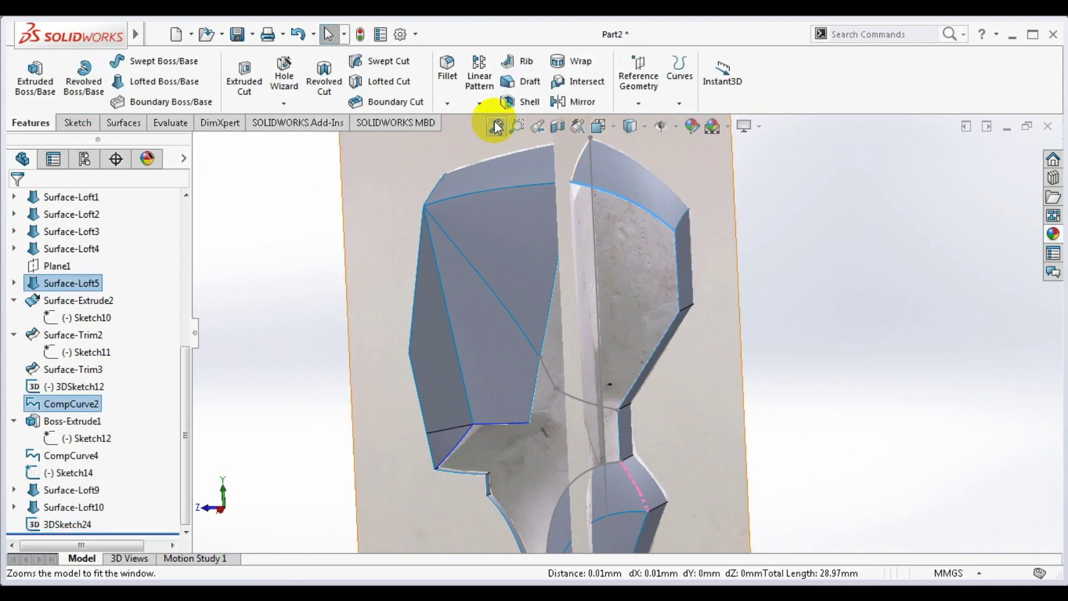
pyautogui.click(673, 90)
pyautogui.click(685, 167)
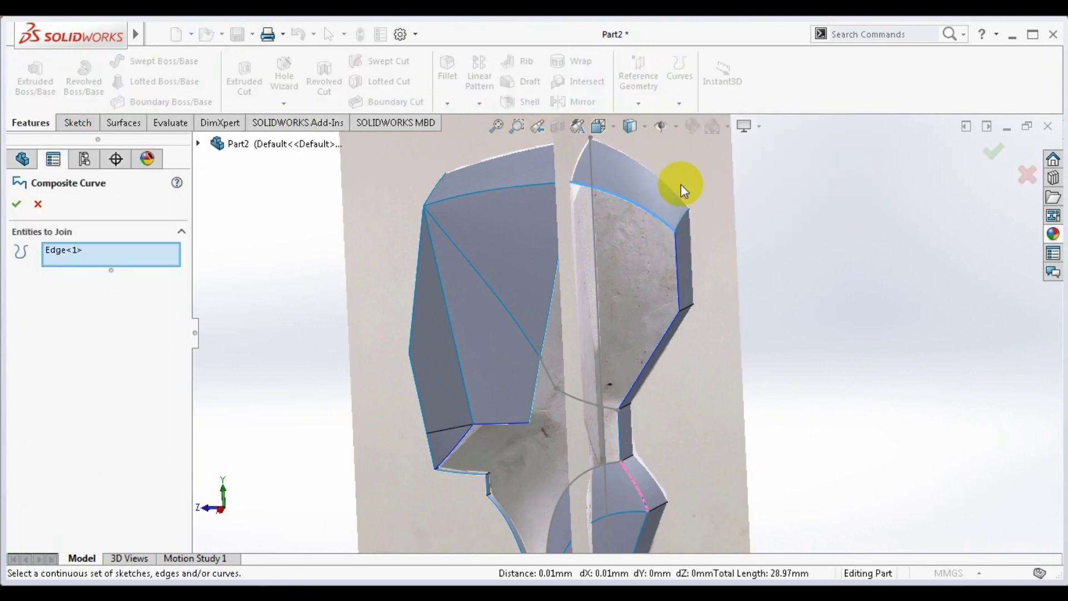
pyautogui.rightClick(670, 261)
pyautogui.click(678, 272)
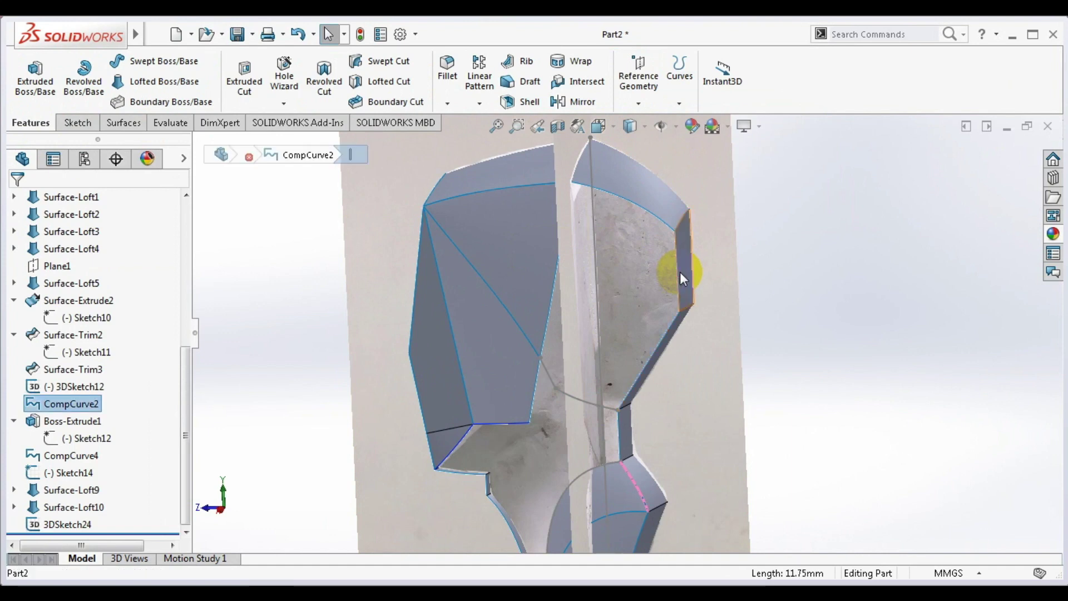
pyautogui.click(673, 327)
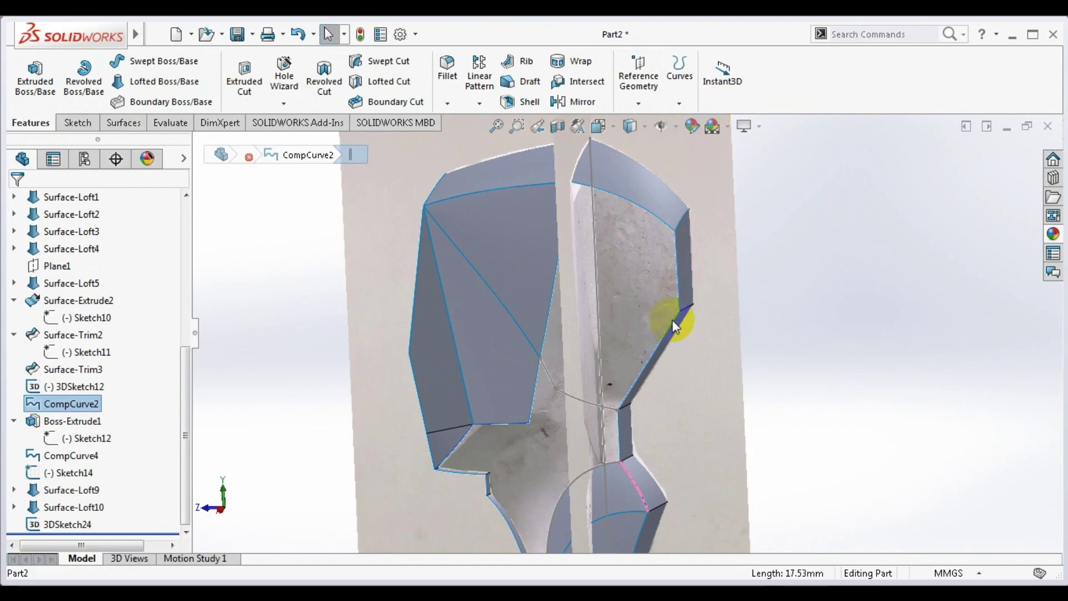
pyautogui.click(622, 202)
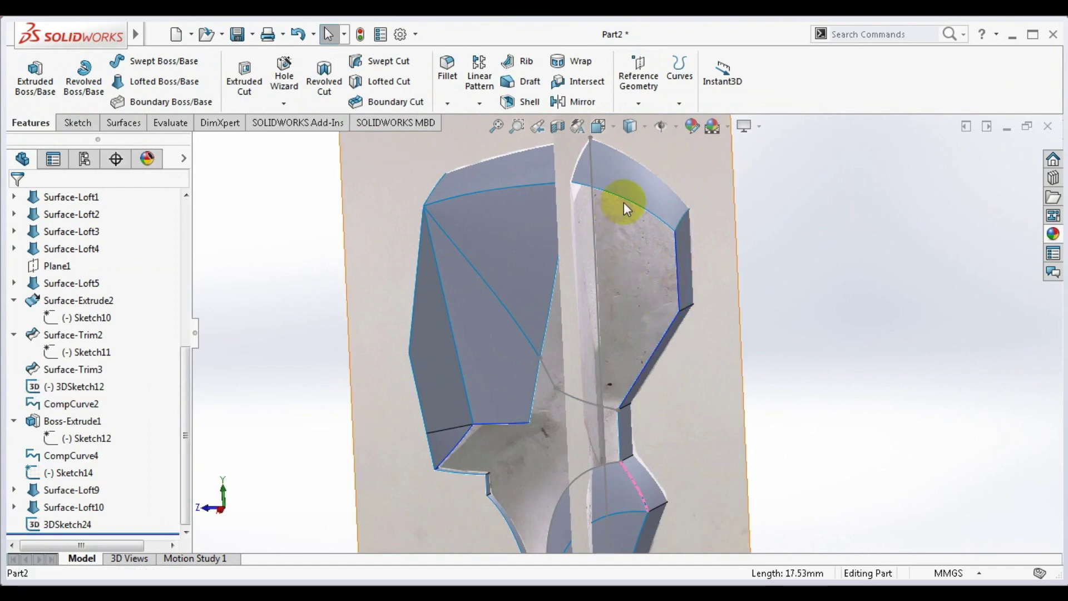
# - Join a 3DSketch12 segment and the adjoining head edge into composite curve CompCurve7
pyautogui.click(545, 377)
pyautogui.keyDown('ctrl'); pyautogui.click(548, 311); pyautogui.keyUp('ctrl')
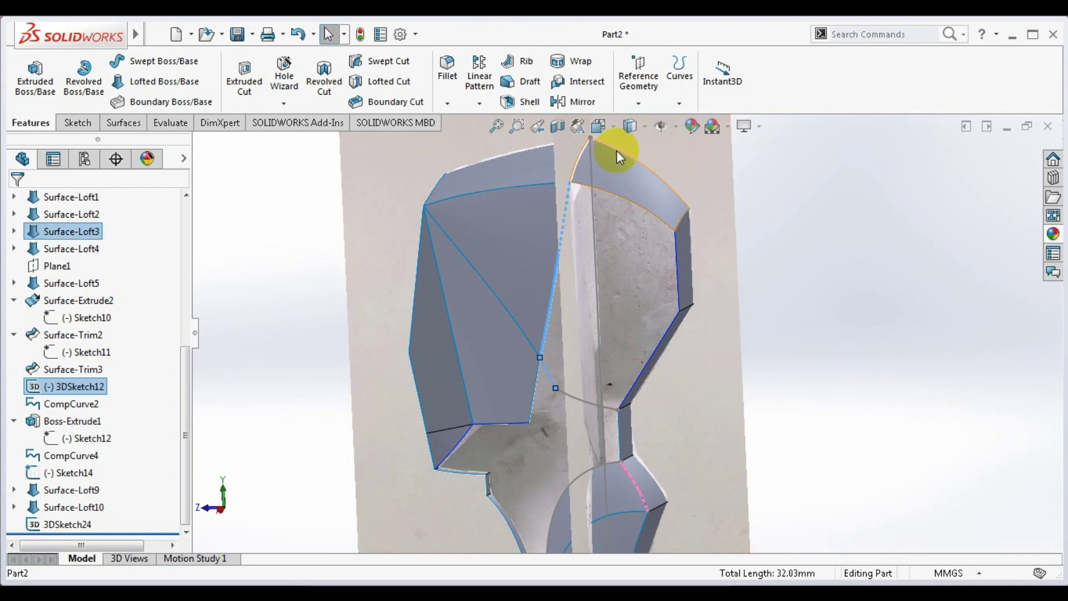
pyautogui.click(679, 103)
pyautogui.click(702, 167)
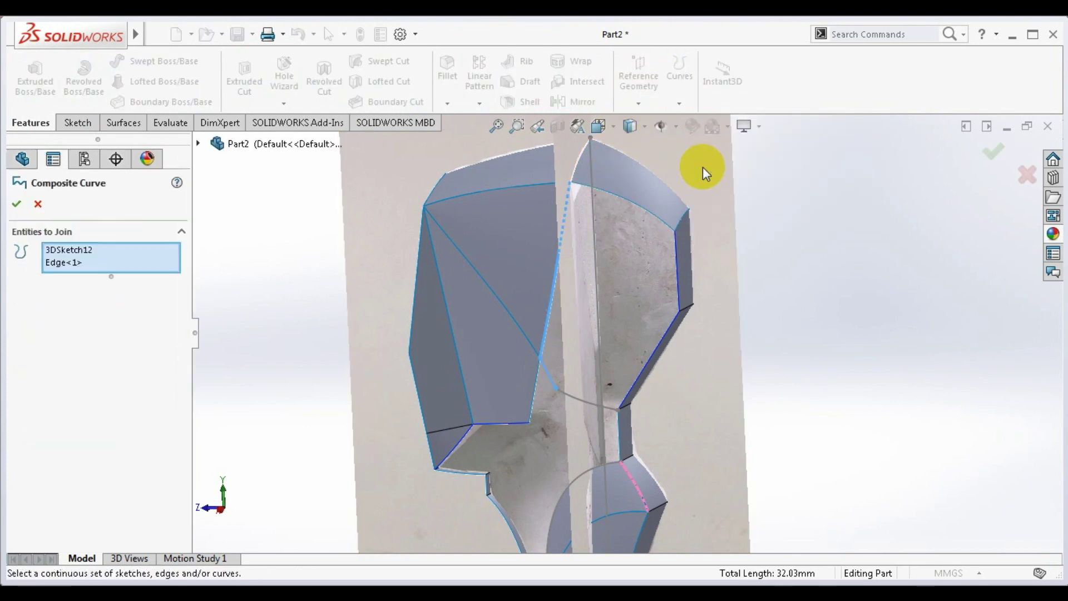
pyautogui.click(27, 206)
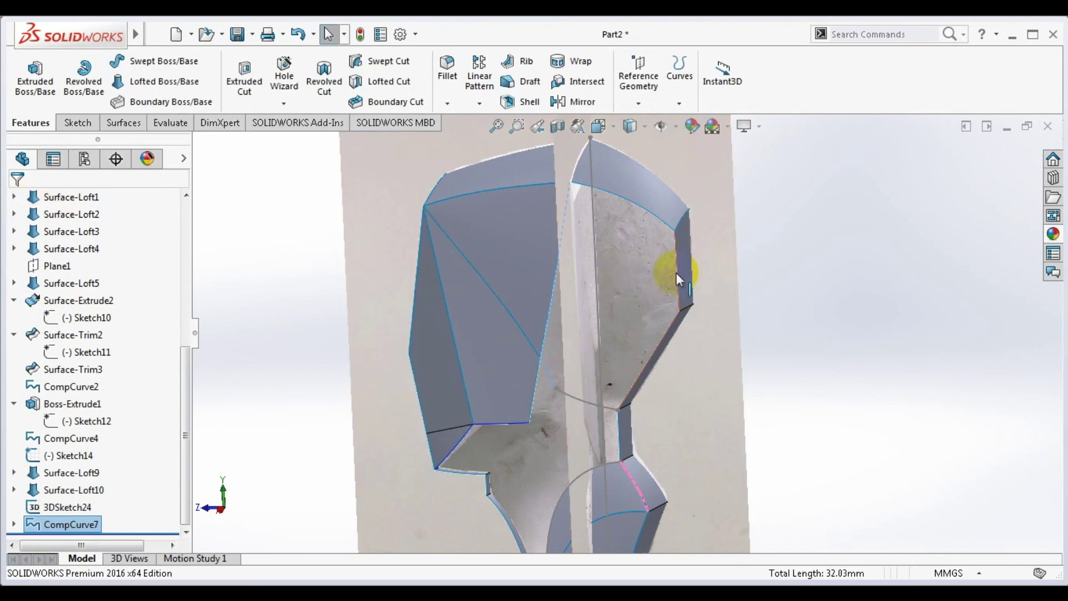
pyautogui.click(832, 232)
# - Loft a surface between CompCurve7 and CompCurve2, guided by a model edge
pyautogui.click(78, 125)
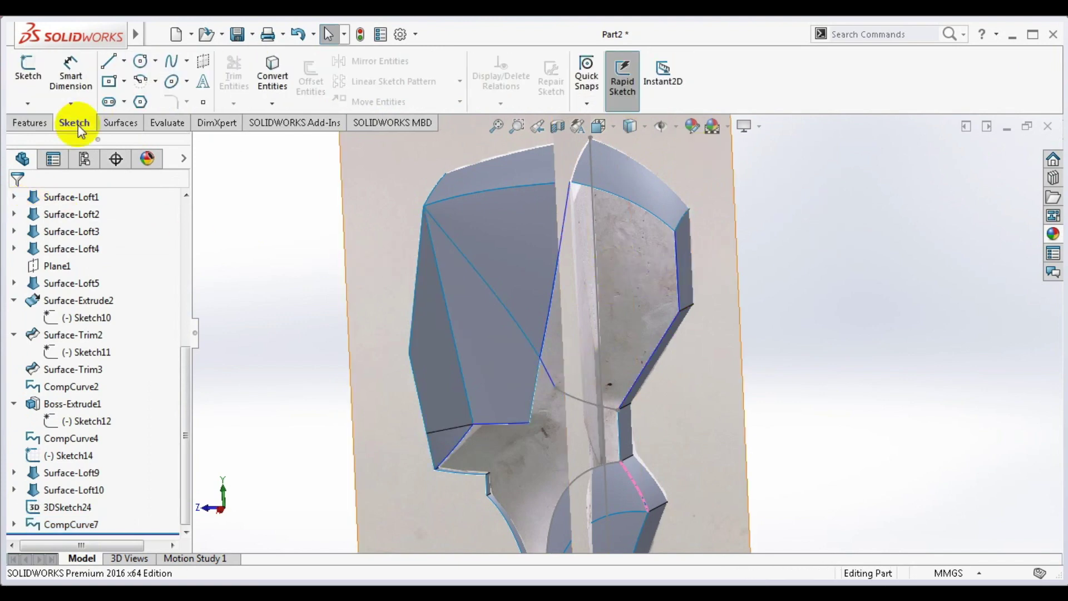
pyautogui.click(121, 122)
pyautogui.click(154, 75)
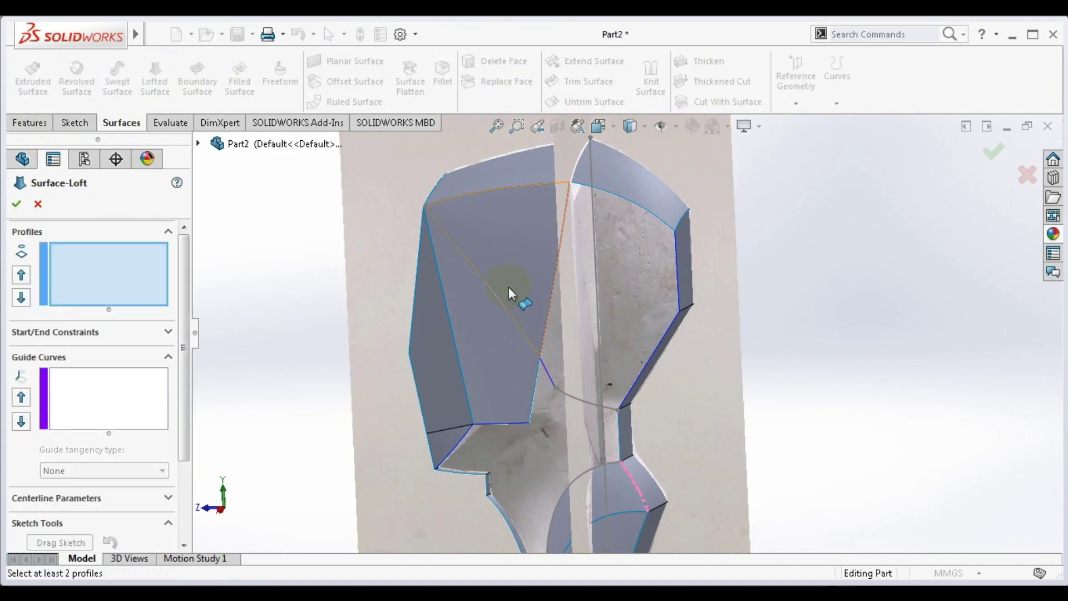
pyautogui.click(548, 333)
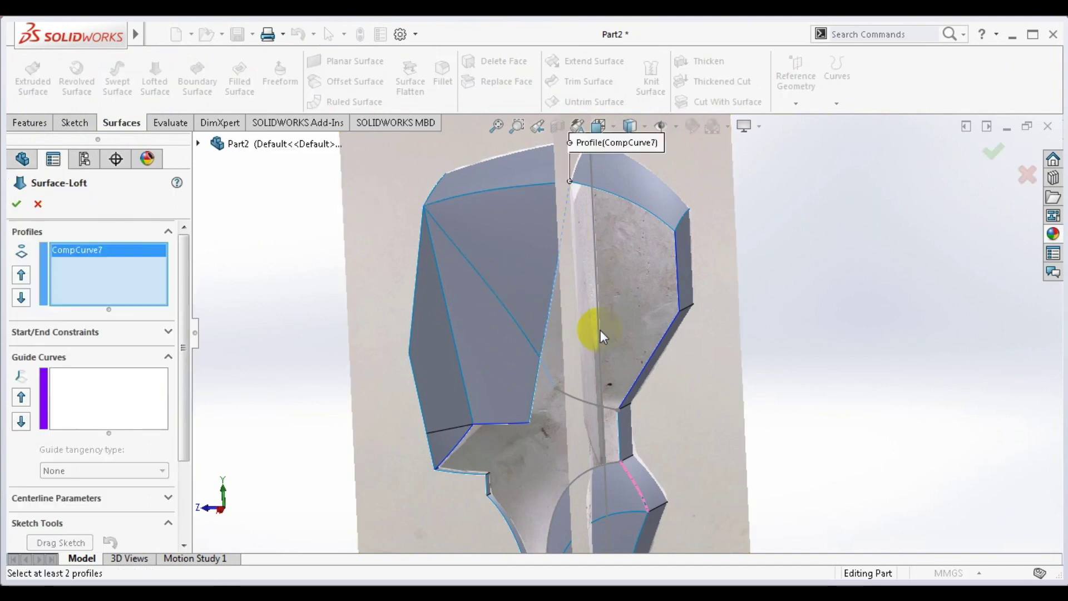
pyautogui.click(674, 319)
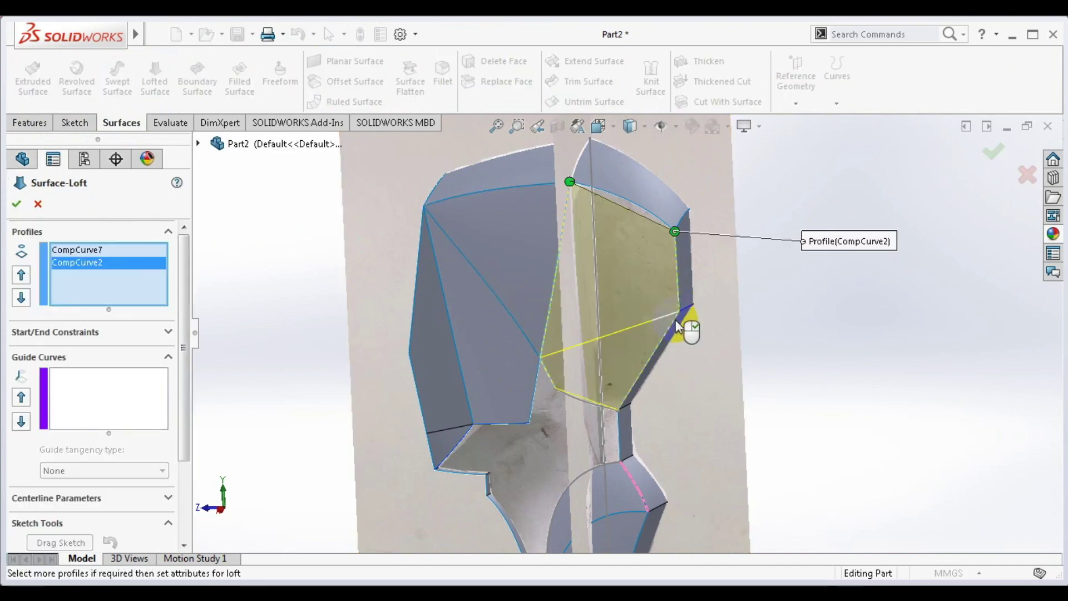
pyautogui.click(154, 374)
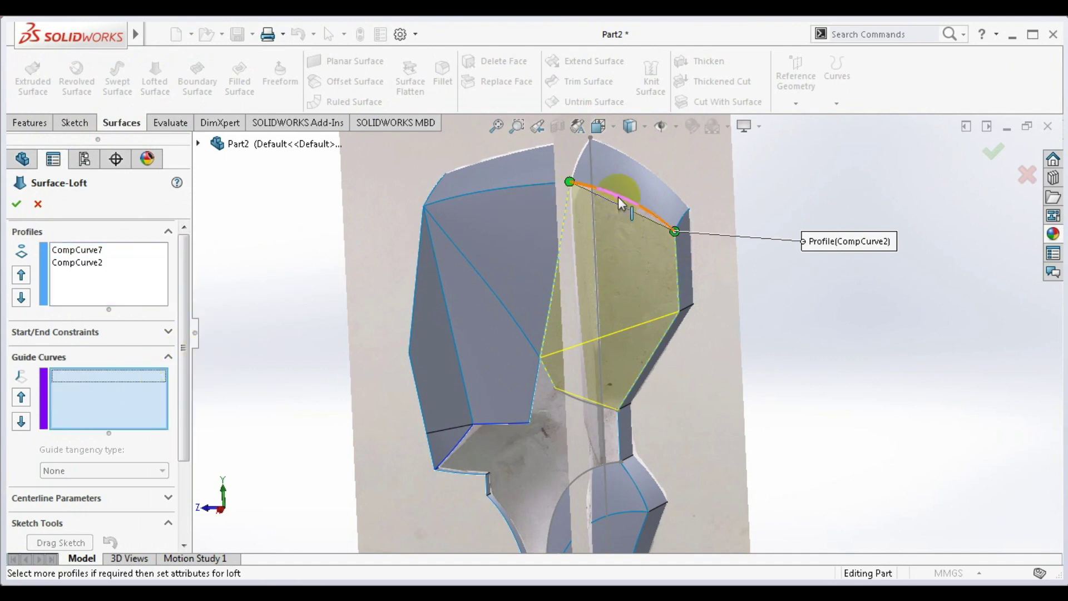
pyautogui.click(574, 394)
pyautogui.press('Return')
# - Orbit around Surface-Loft11 to inspect it from above and toward the neck
pyautogui.scroll(2, 579, 351)
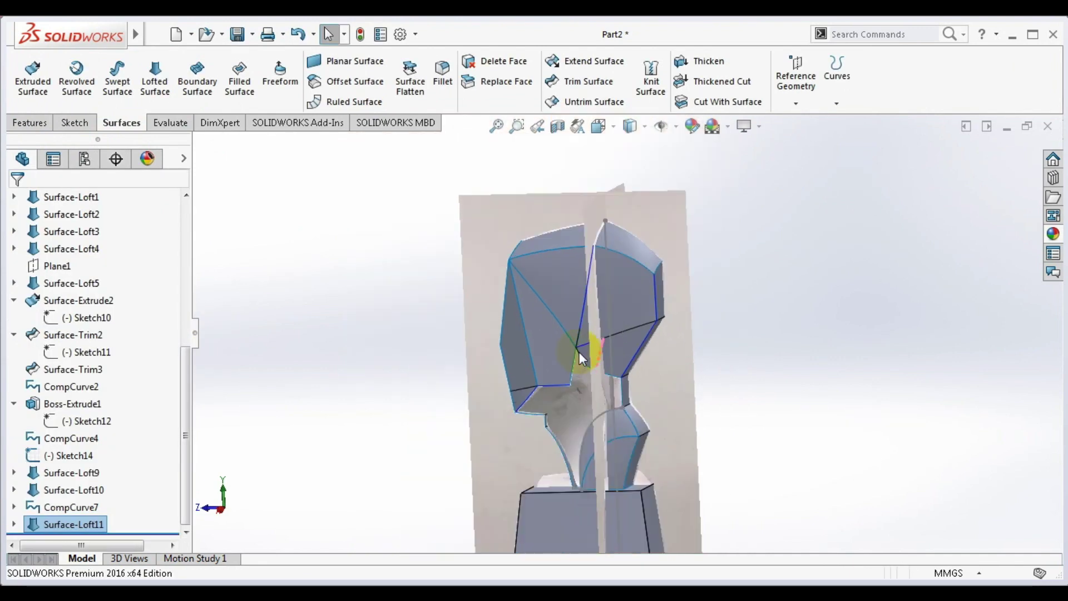
pyautogui.moveTo(579, 352)
pyautogui.mouseDown(button='middle')
pyautogui.moveTo(650, 361)
pyautogui.moveTo(684, 324)
pyautogui.moveTo(675, 369)
pyautogui.mouseUp(button='middle')
pyautogui.click(775, 334)
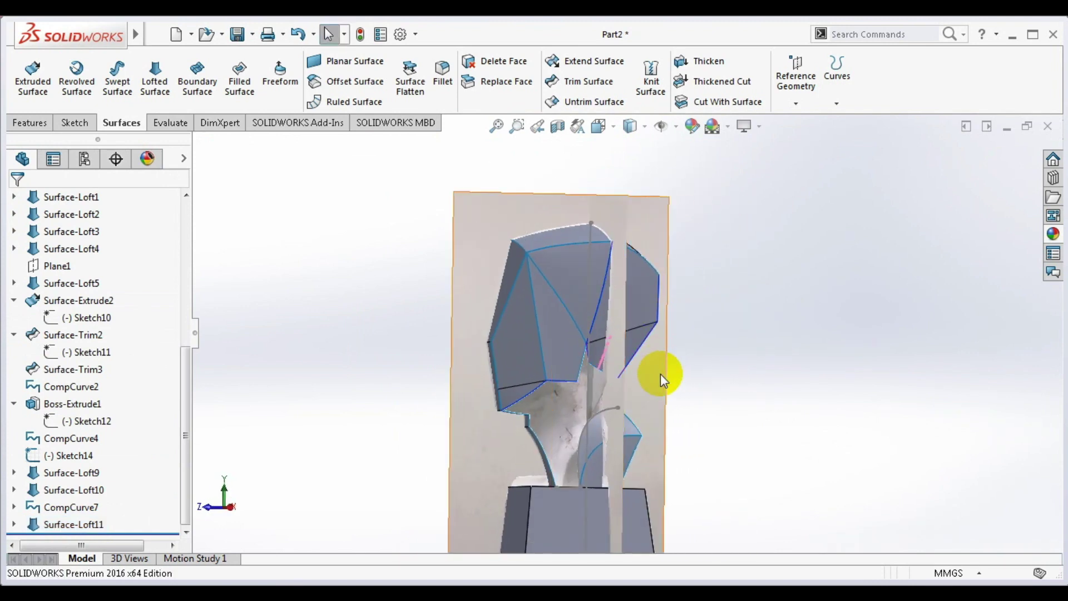
pyautogui.scroll(-3, 587, 380)
pyautogui.scroll(3, 640, 325)
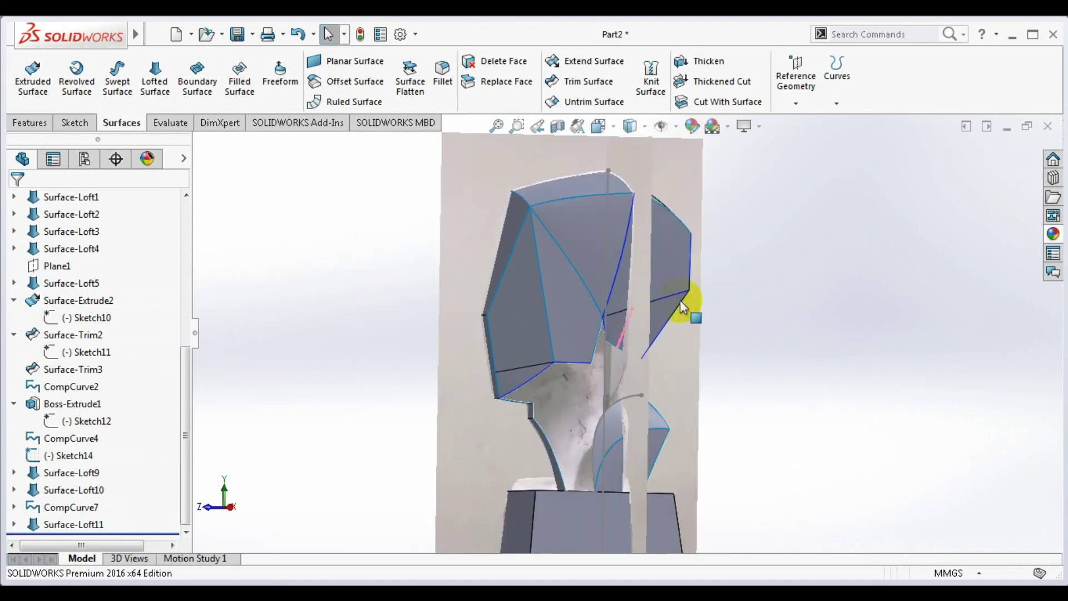
pyautogui.moveTo(691, 305)
pyautogui.mouseDown(button='middle')
pyautogui.moveTo(751, 127)
pyautogui.moveTo(722, 245)
pyautogui.moveTo(632, 362)
pyautogui.moveTo(650, 339)
pyautogui.mouseUp(button='middle')
pyautogui.scroll(-3, 639, 356)
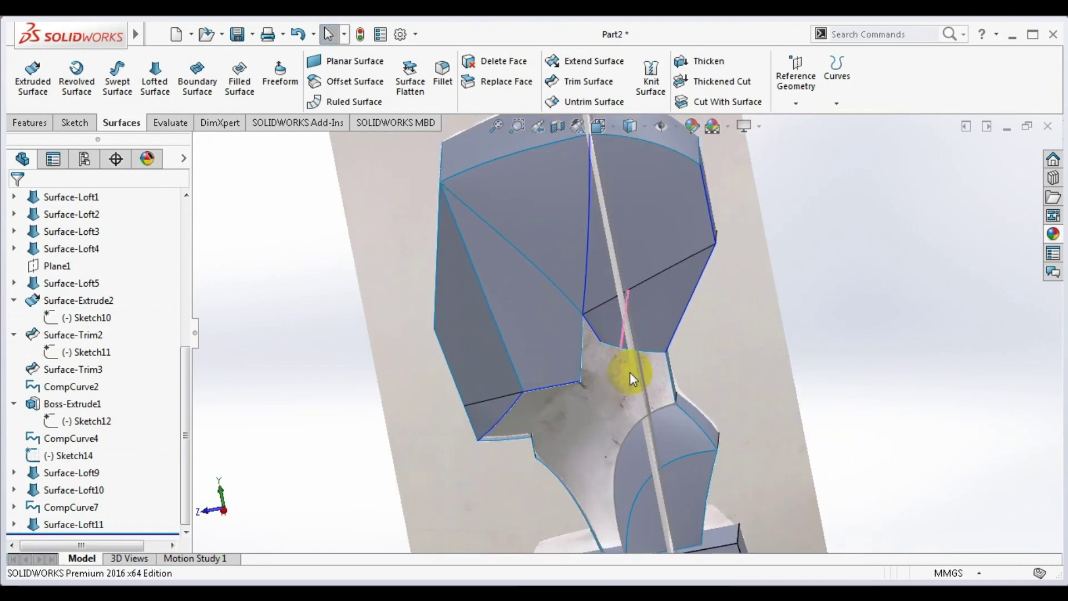
pyautogui.moveTo(625, 384)
pyautogui.mouseDown(button='middle')
pyautogui.moveTo(639, 353)
pyautogui.moveTo(616, 350)
pyautogui.mouseUp(button='middle')
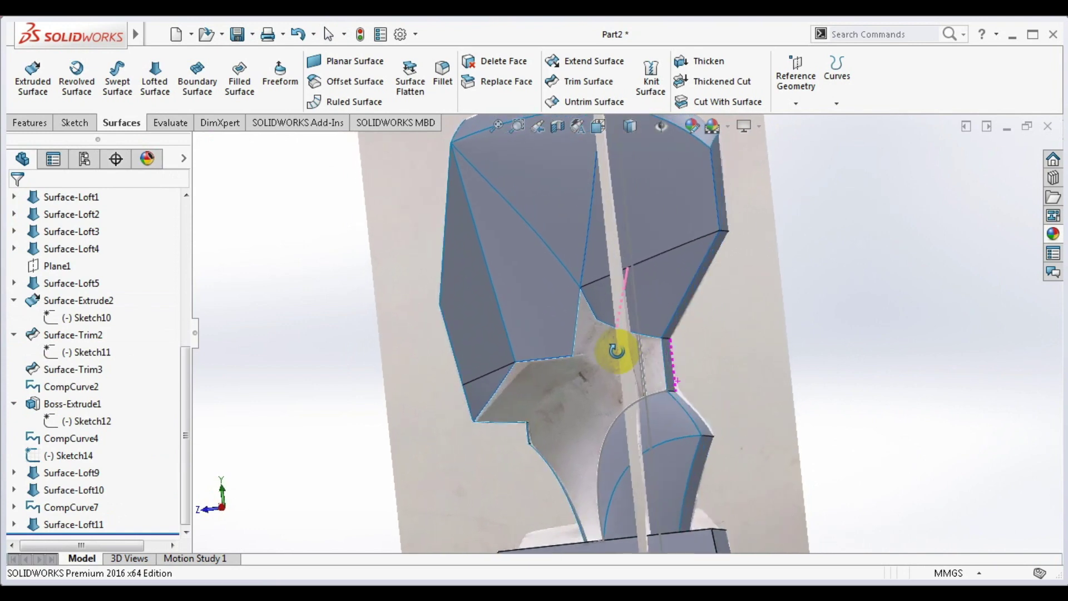
# - In a new 3D sketch, draw a curved spline running down the side of the neck
pyautogui.click(74, 123)
pyautogui.click(27, 104)
pyautogui.click(45, 138)
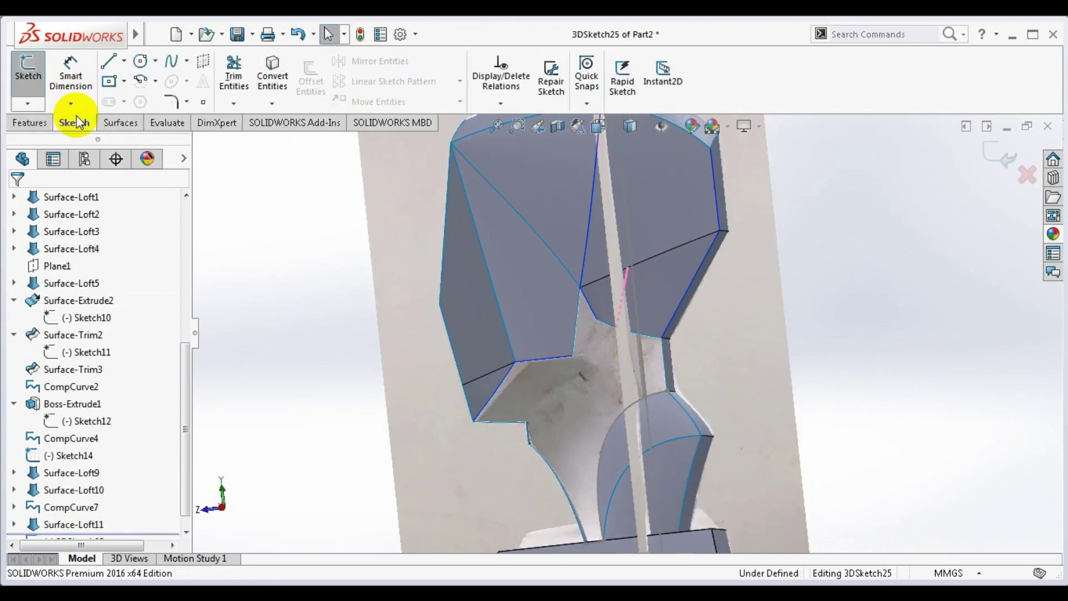
pyautogui.click(171, 60)
pyautogui.click(615, 347)
pyautogui.moveTo(615, 356); pyautogui.dragTo(612, 383, button='middle')
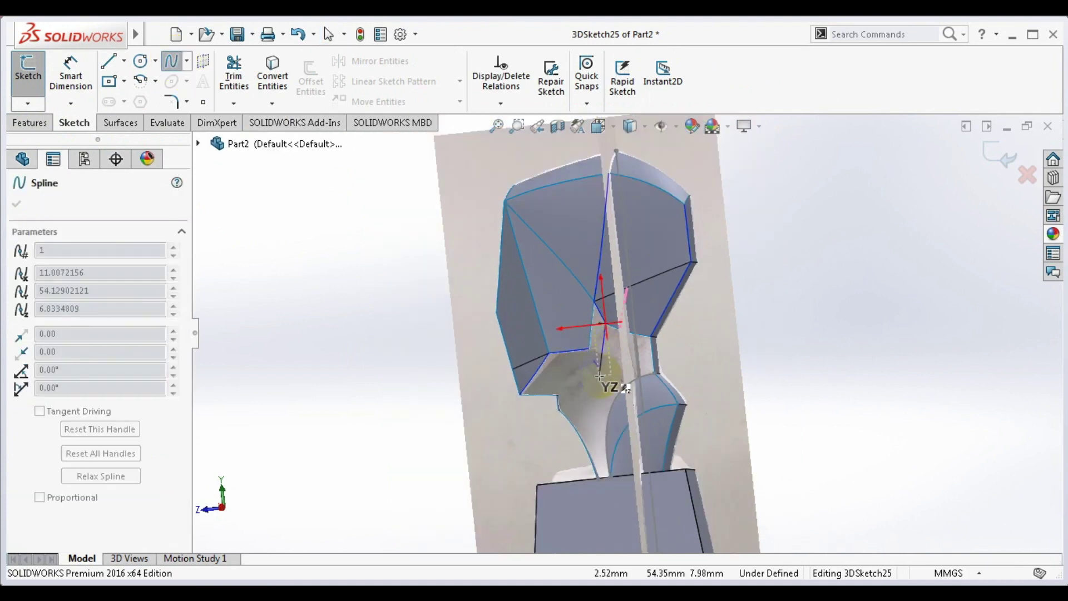
pyautogui.doubleClick(605, 428)
# - Exit 3DSketch25 and clear the selection
pyautogui.moveTo(589, 332)
pyautogui.mouseDown(button='middle')
pyautogui.moveTo(668, 321)
pyautogui.moveTo(595, 425)
pyautogui.moveTo(700, 282)
pyautogui.mouseUp(button='middle')
pyautogui.scroll(-5, 700, 281)
pyautogui.click(995, 159)
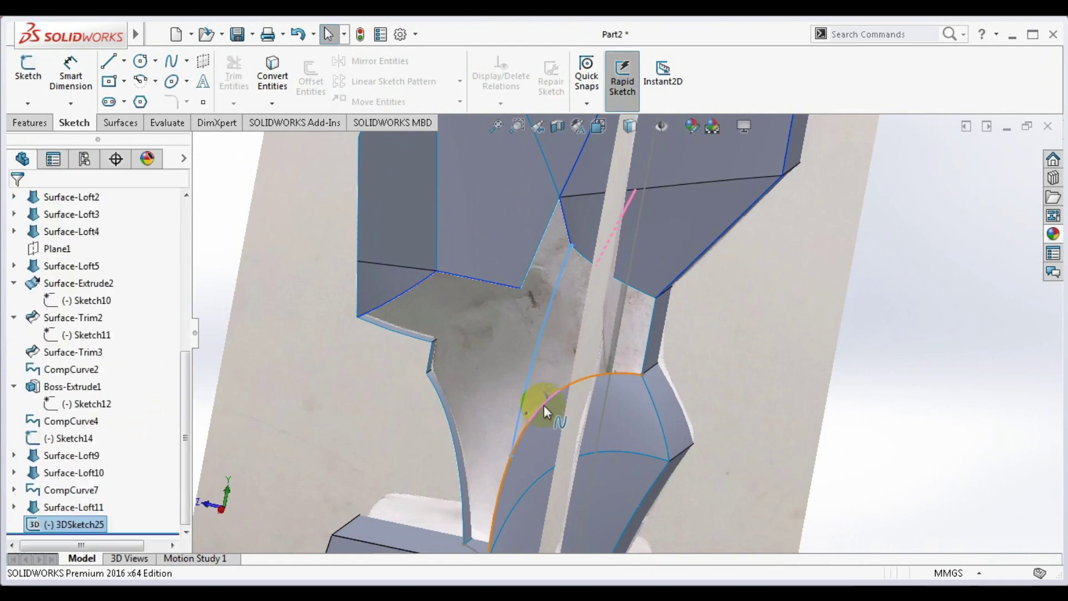
pyautogui.doubleClick(532, 415)
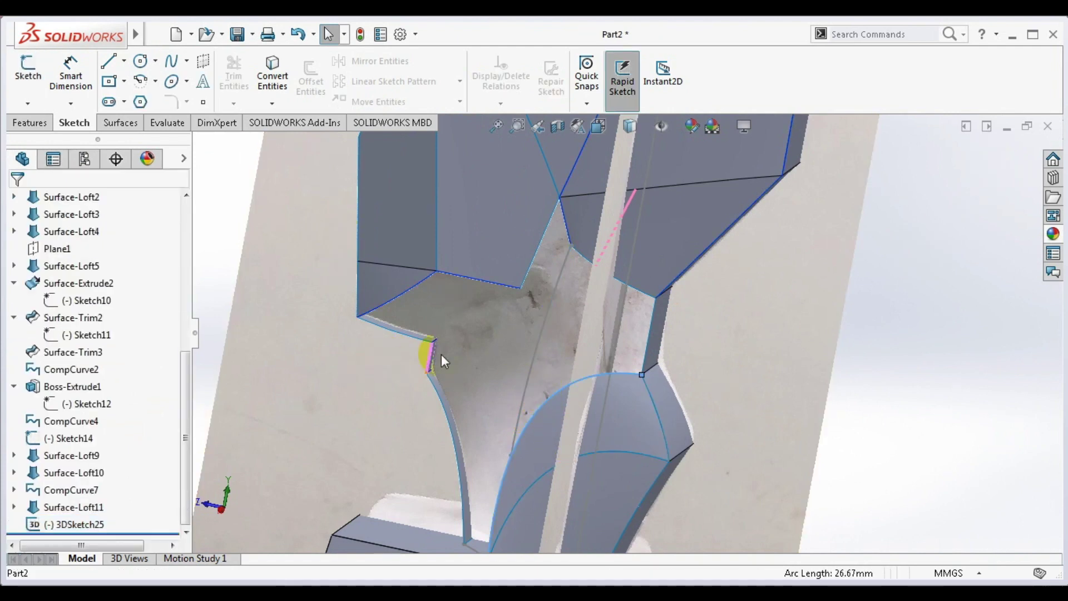
pyautogui.click(966, 356)
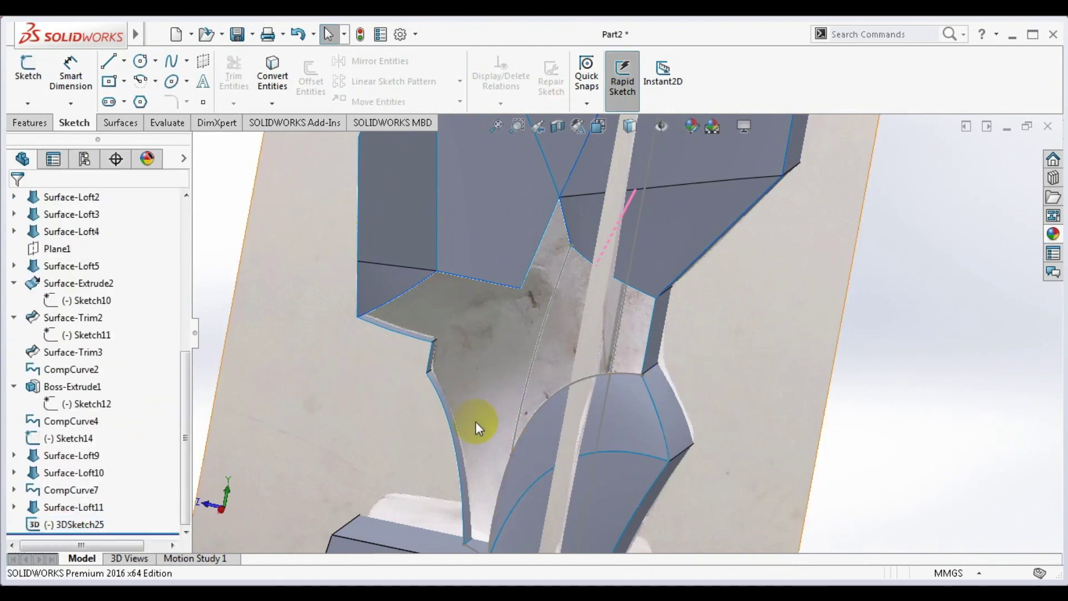
pyautogui.scroll(2, 498, 438)
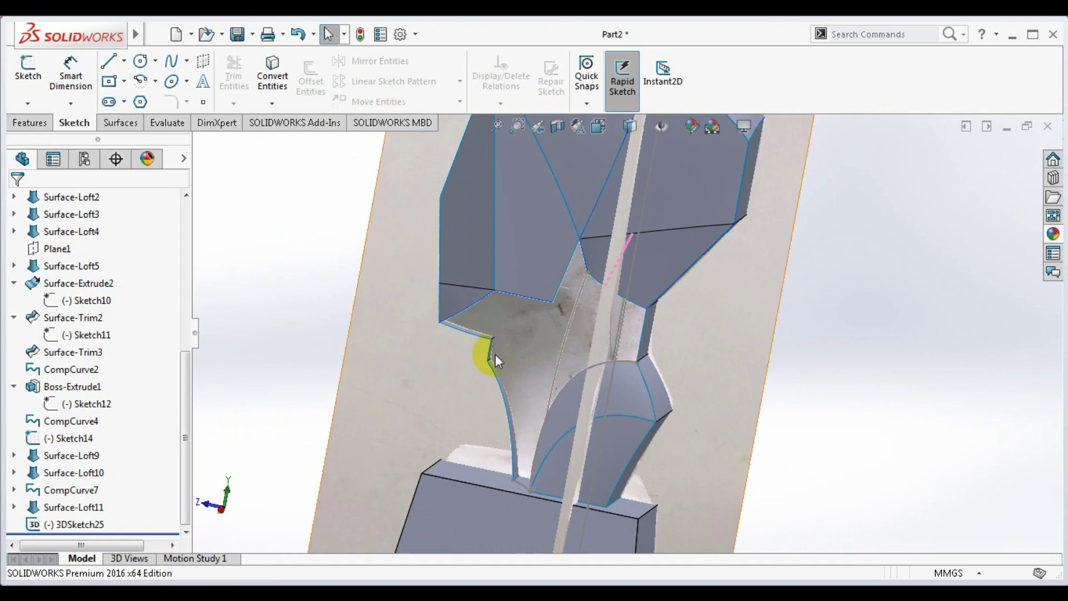
# - Create Boundary-Surface4: edge and 3DSketch18 in Direction 1, 3DSketch25 and an edge in Direction 2
pyautogui.click(120, 123)
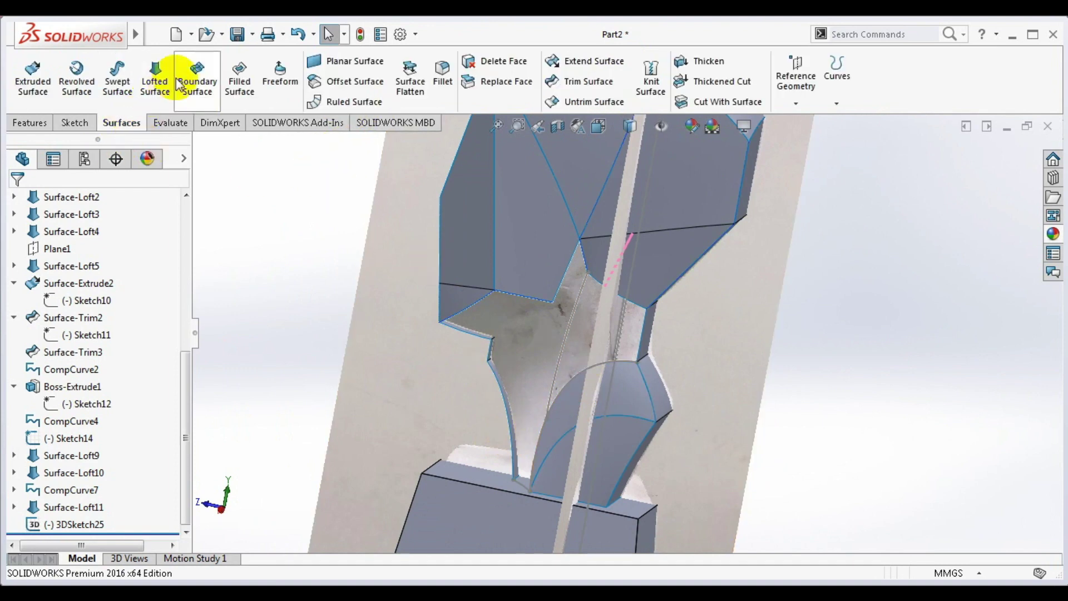
pyautogui.click(198, 78)
pyautogui.click(641, 307)
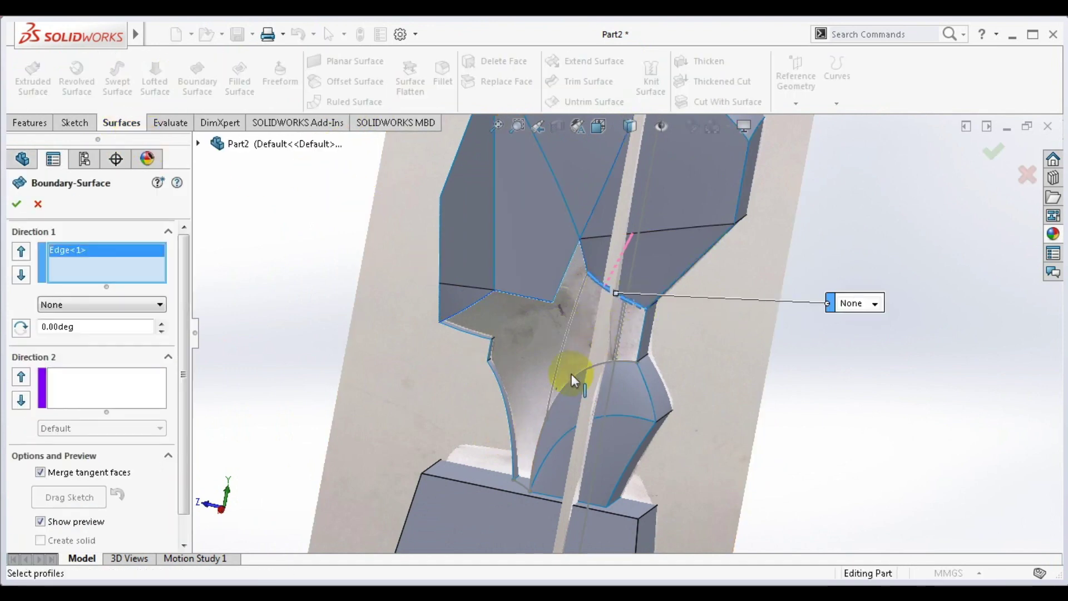
pyautogui.click(578, 383)
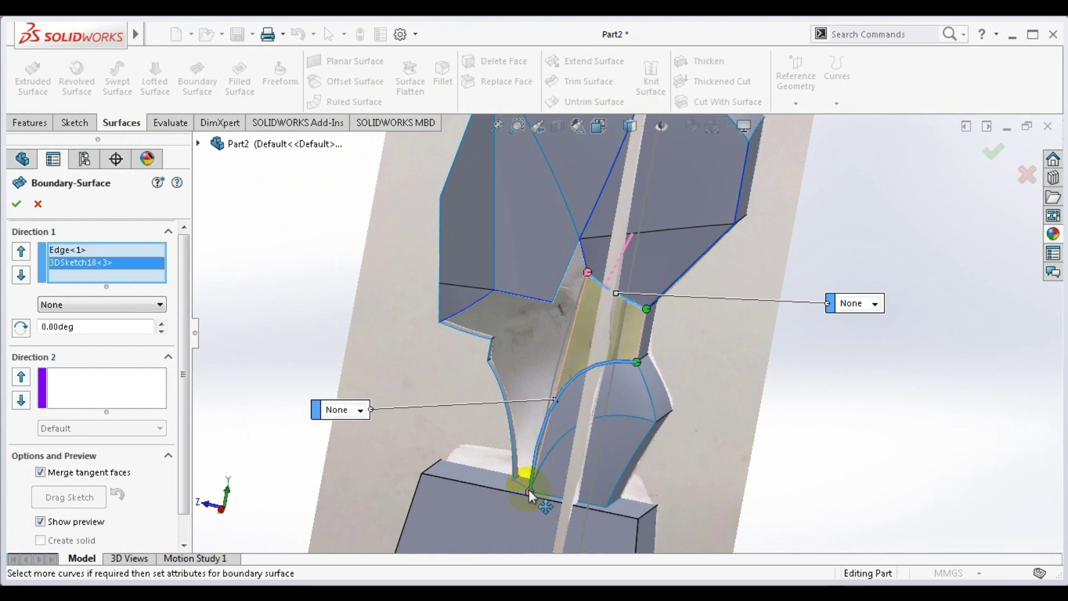
pyautogui.scroll(-3, 585, 336)
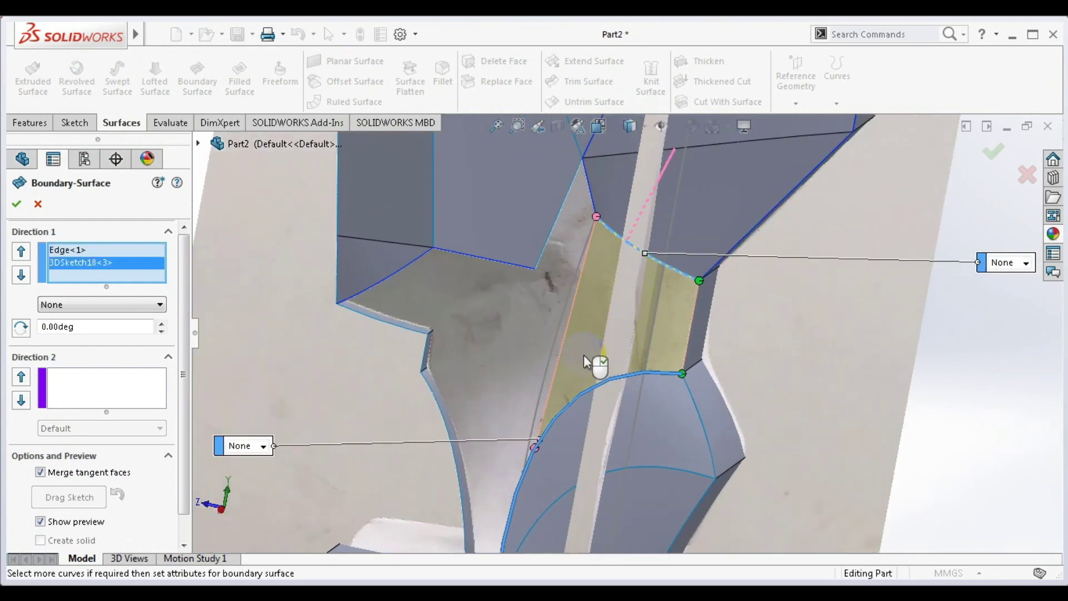
pyautogui.click(105, 387)
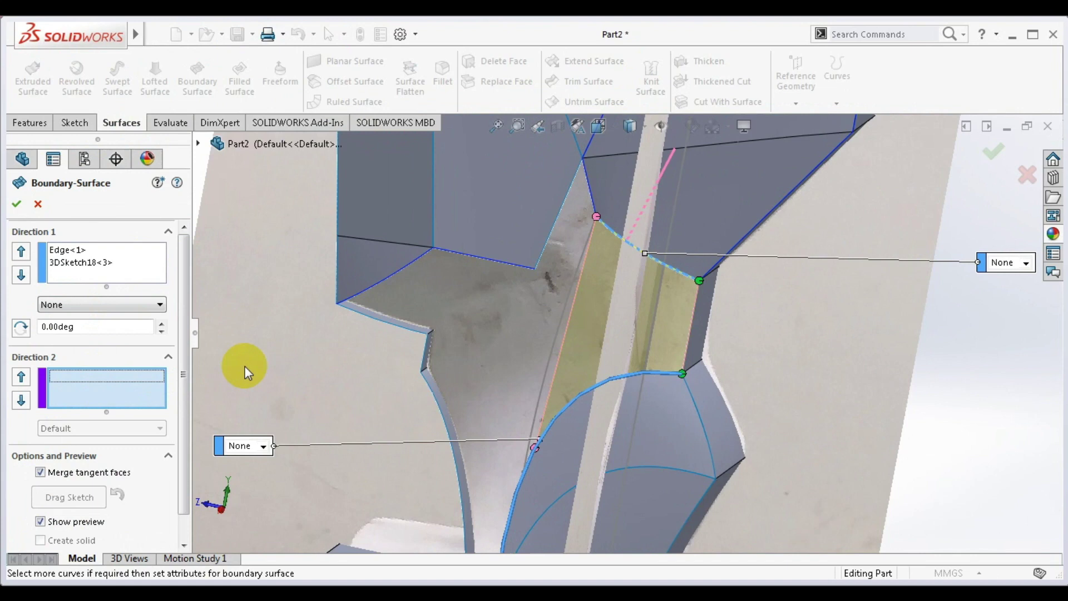
pyautogui.click(553, 336)
pyautogui.rightClick(553, 339)
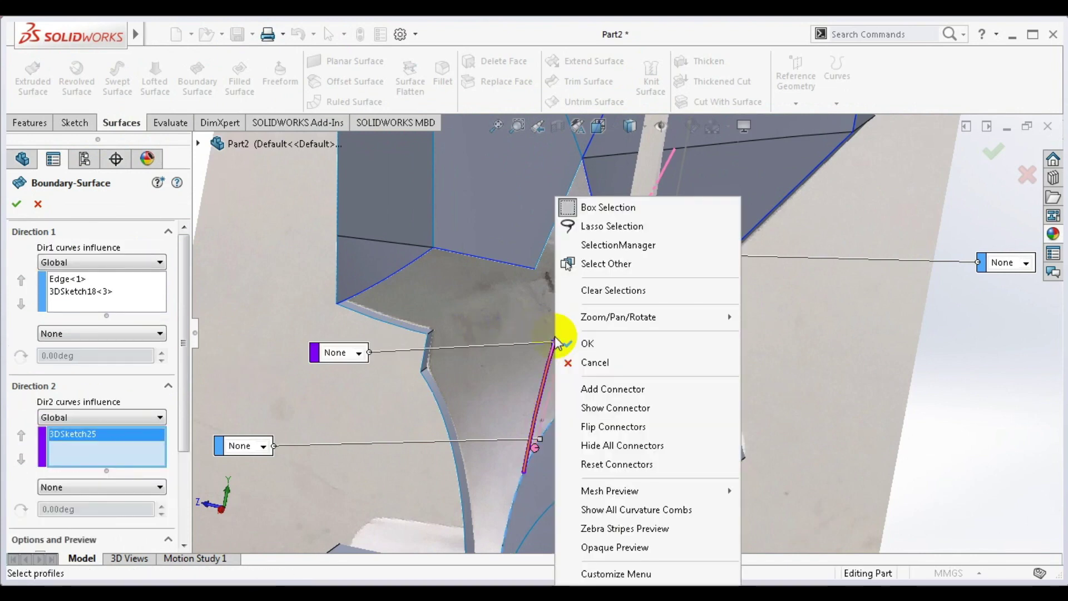
pyautogui.click(568, 343)
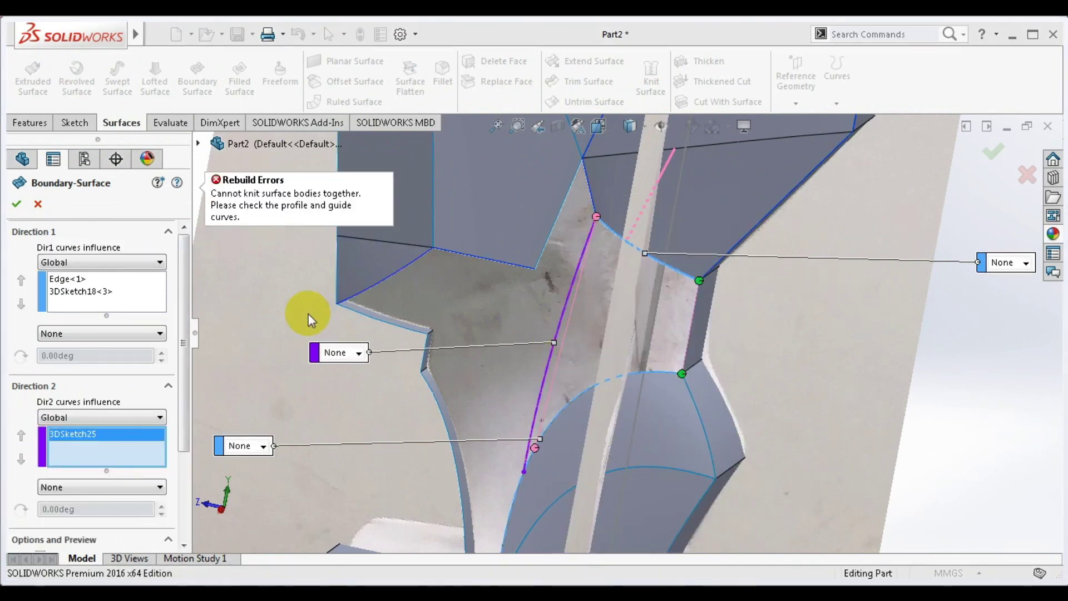
pyautogui.click(690, 328)
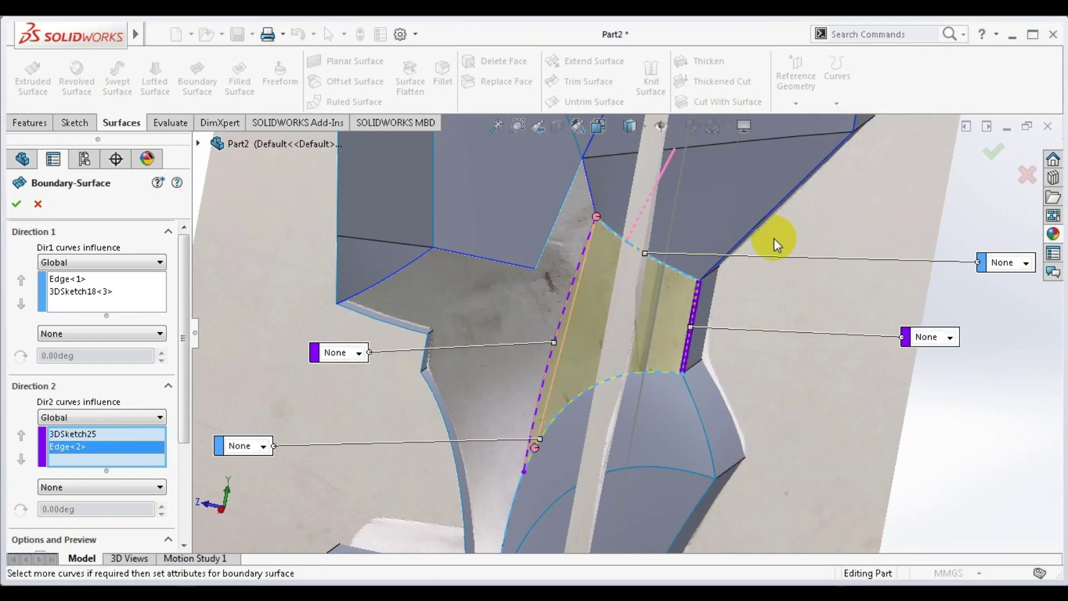
pyautogui.moveTo(775, 241)
pyautogui.mouseDown(button='middle')
pyautogui.moveTo(795, 239)
pyautogui.moveTo(588, 279)
pyautogui.moveTo(484, 322)
pyautogui.moveTo(576, 347)
pyautogui.mouseUp(button='middle')
pyautogui.click(993, 150)
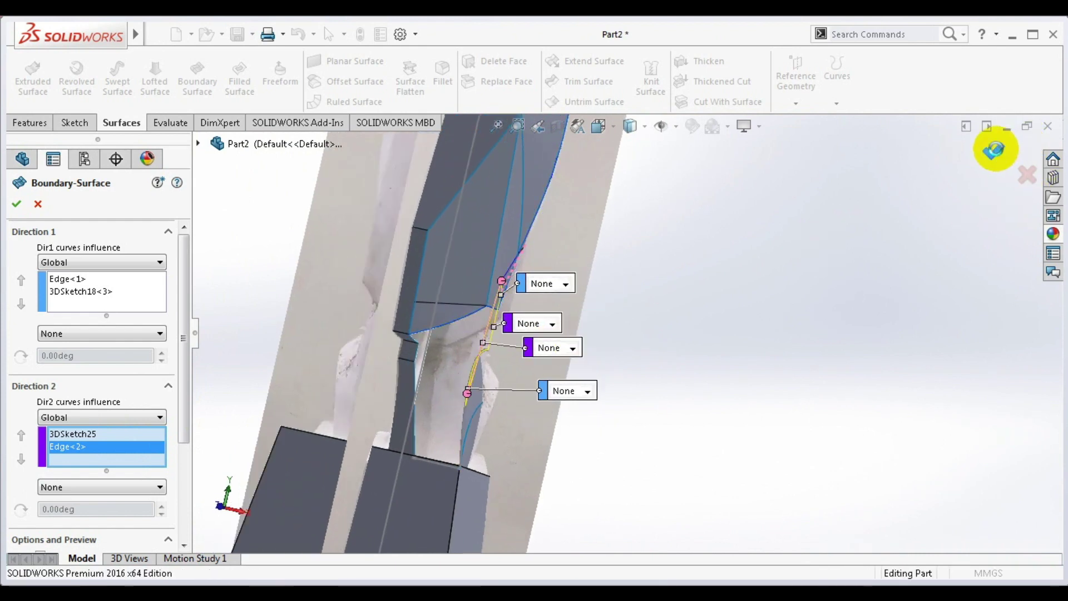
# - Orbit the model to inspect Boundary-Surface4 from several angles
pyautogui.scroll(3, 706, 333)
pyautogui.scroll(3, 661, 328)
pyautogui.moveTo(661, 326)
pyautogui.mouseDown(button='middle')
pyautogui.moveTo(513, 335)
pyautogui.moveTo(418, 307)
pyautogui.moveTo(446, 324)
pyautogui.mouseUp(button='middle')
pyautogui.scroll(-3, 446, 324)
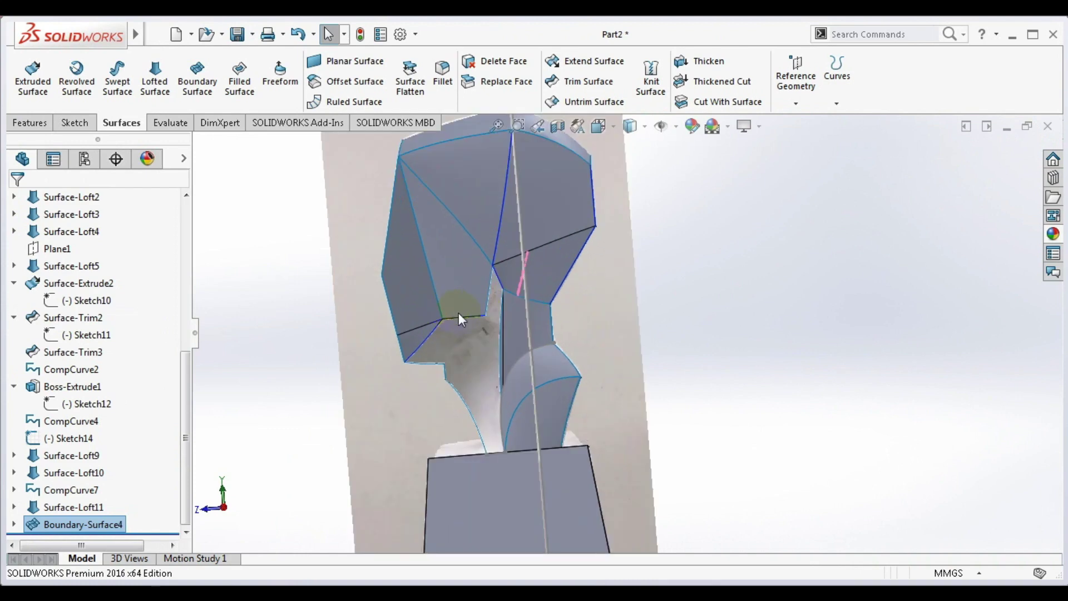
pyautogui.scroll(-2, 458, 313)
pyautogui.moveTo(545, 334)
pyautogui.mouseDown(button='middle')
pyautogui.moveTo(572, 267)
pyautogui.moveTo(608, 245)
pyautogui.moveTo(529, 260)
pyautogui.moveTo(527, 338)
pyautogui.moveTo(546, 294)
pyautogui.moveTo(539, 306)
pyautogui.moveTo(579, 281)
pyautogui.moveTo(577, 267)
pyautogui.mouseUp(button='middle')
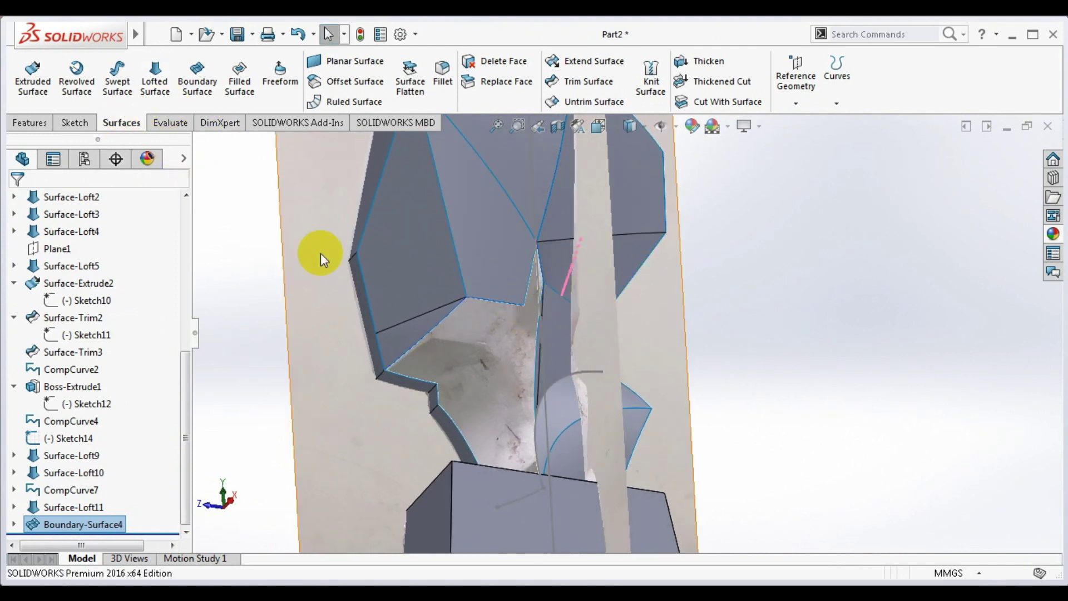
pyautogui.moveTo(320, 253)
pyautogui.mouseDown(button='middle')
pyautogui.moveTo(514, 293)
pyautogui.moveTo(469, 326)
pyautogui.moveTo(477, 339)
pyautogui.moveTo(528, 309)
pyautogui.moveTo(543, 274)
pyautogui.mouseUp(button='middle')
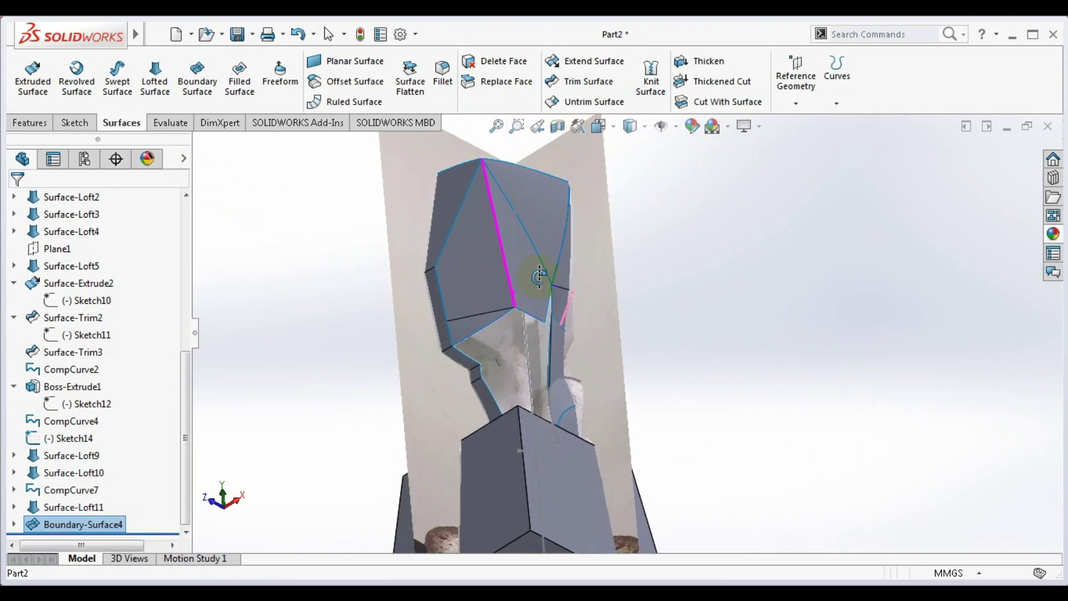
# - Start a new 3D sketch, 3DSketch26
pyautogui.click(81, 118)
pyautogui.click(27, 103)
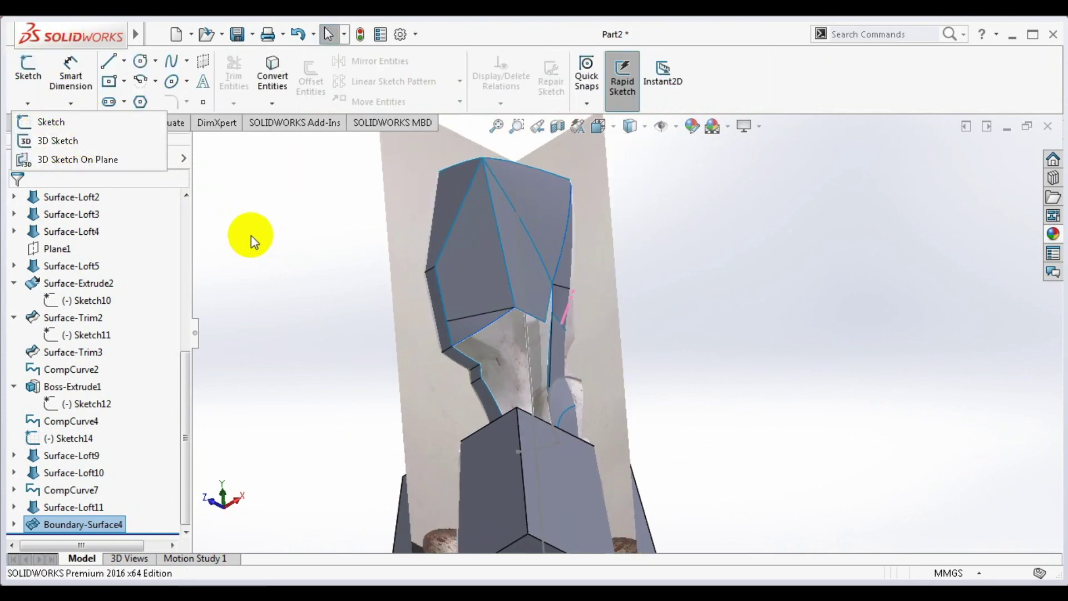
pyautogui.click(251, 235)
pyautogui.click(27, 104)
# - Draw a spline across the head's underside from the inner vertex to the outer vertex
pyautogui.click(45, 135)
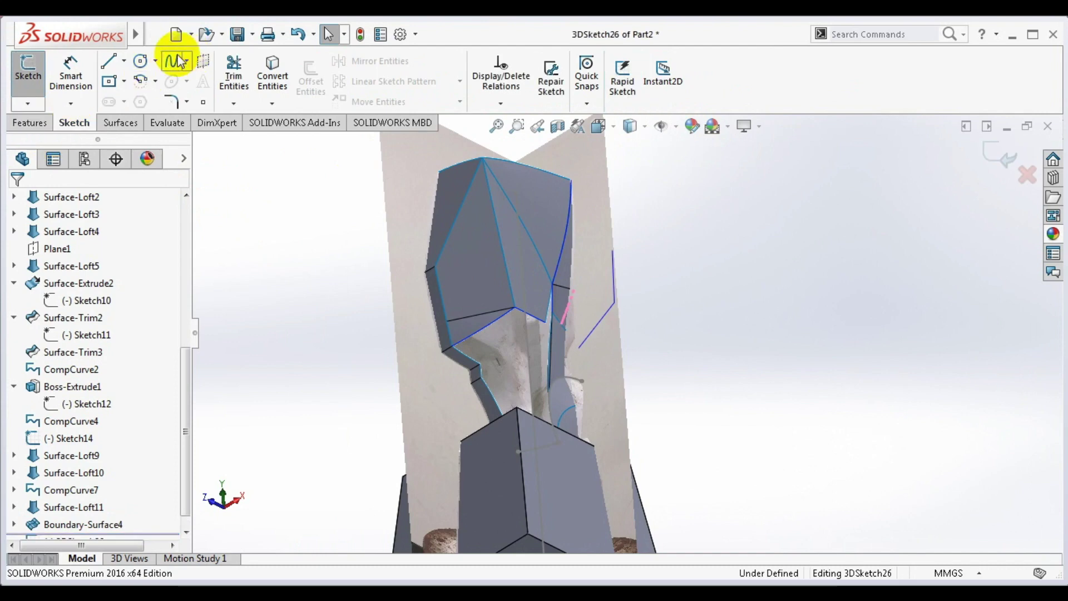
pyautogui.click(171, 61)
pyautogui.scroll(-2, 510, 310)
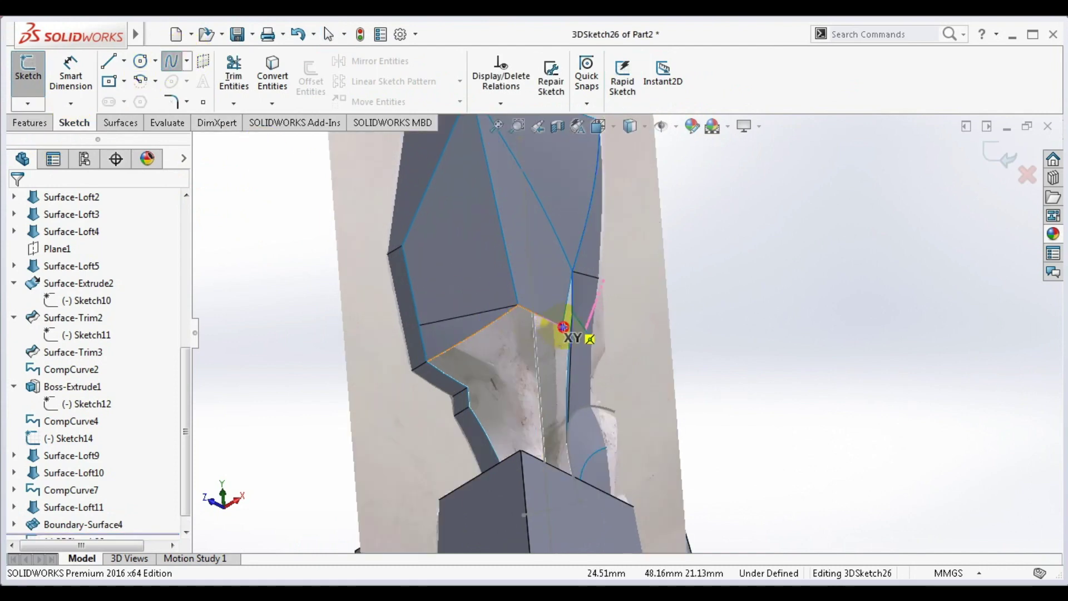
pyautogui.click(563, 327)
pyautogui.click(466, 388)
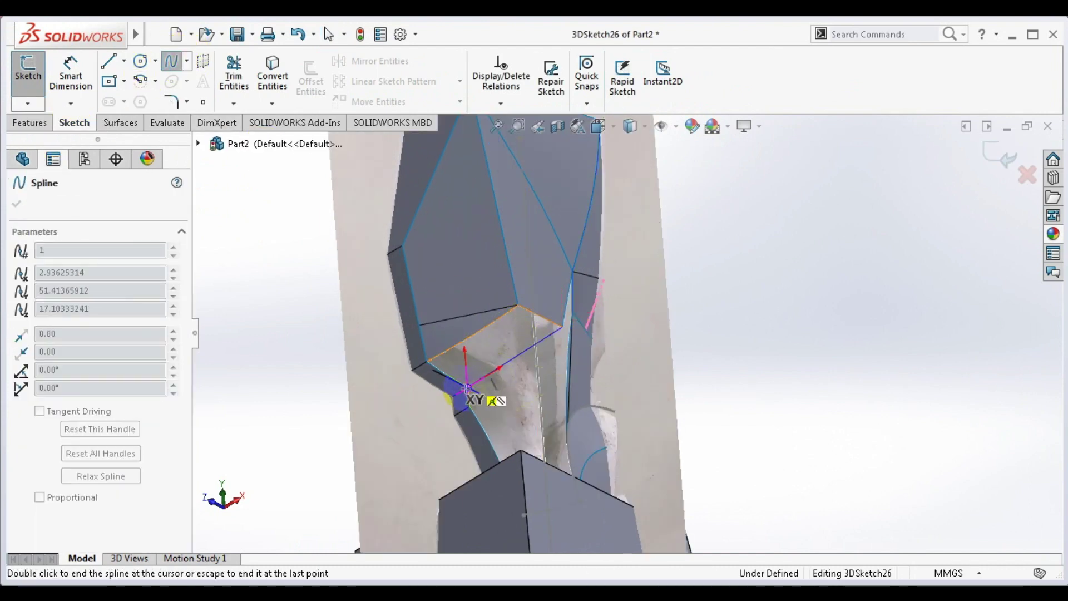
pyautogui.doubleClick(467, 387)
pyautogui.moveTo(501, 317)
pyautogui.mouseDown(button='middle')
pyautogui.moveTo(483, 417)
pyautogui.moveTo(566, 336)
pyautogui.moveTo(477, 336)
pyautogui.mouseUp(button='middle')
pyautogui.scroll(-5, 538, 332)
# - Confirm the spline is fully defined, close 3DSketch26, and orbit to an oblique neck view
pyautogui.click(427, 333)
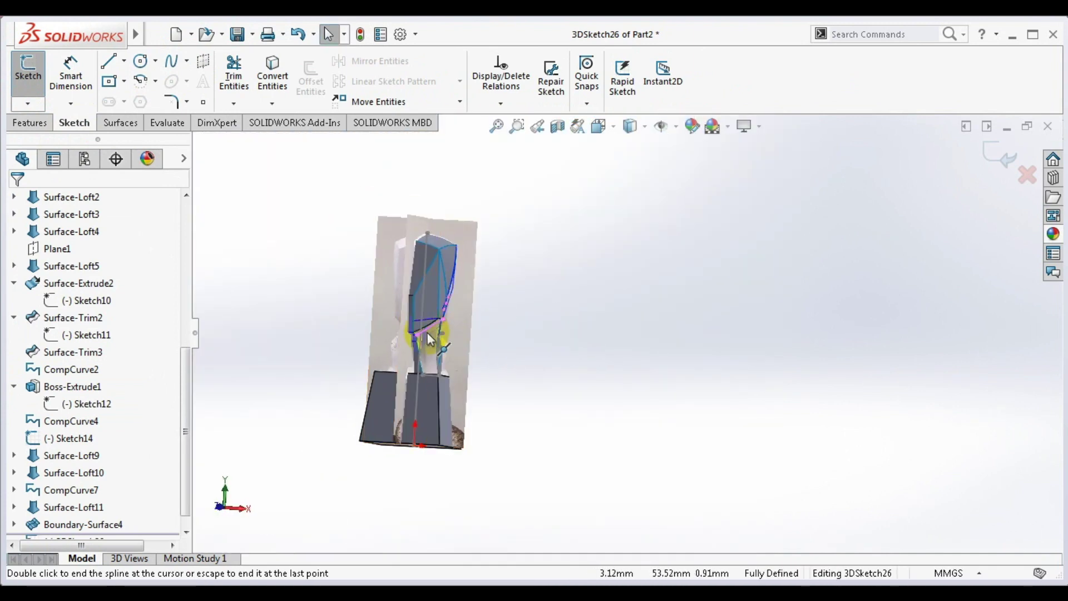
pyautogui.scroll(-5, 610, 324)
pyautogui.scroll(-3, 586, 315)
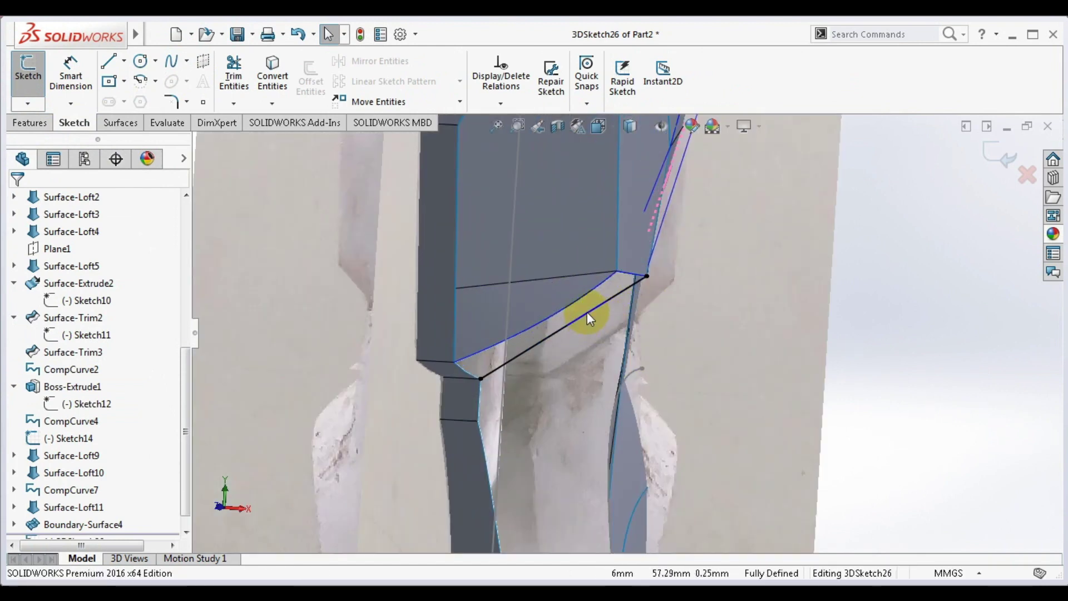
pyautogui.click(583, 315)
pyautogui.click(580, 320)
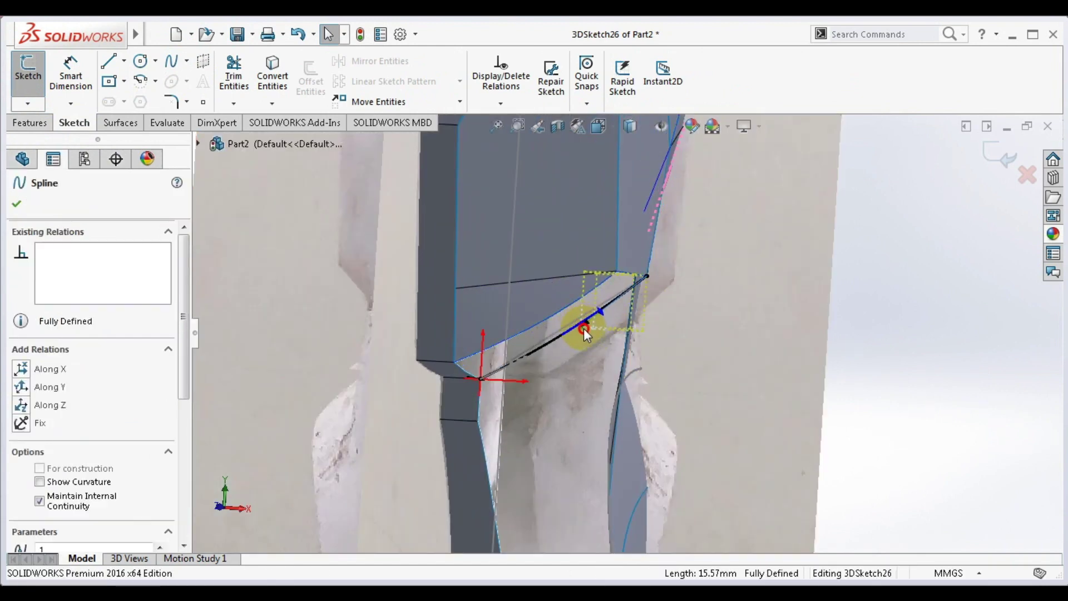
pyautogui.click(1001, 149)
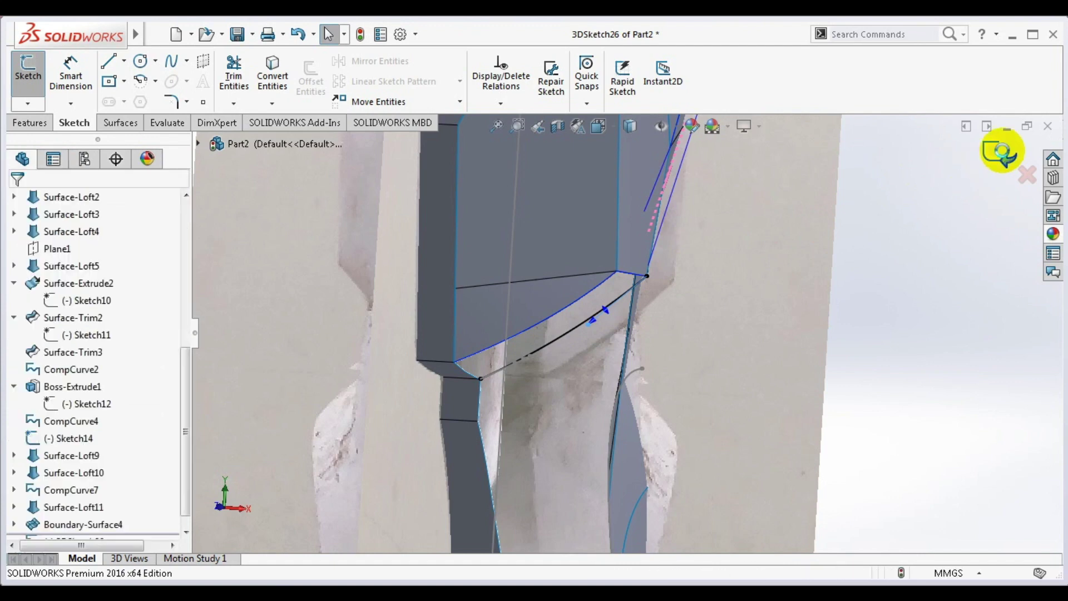
pyautogui.scroll(3, 895, 236)
pyautogui.moveTo(895, 235); pyautogui.dragTo(819, 281, button='middle')
pyautogui.scroll(-3, 305, 320)
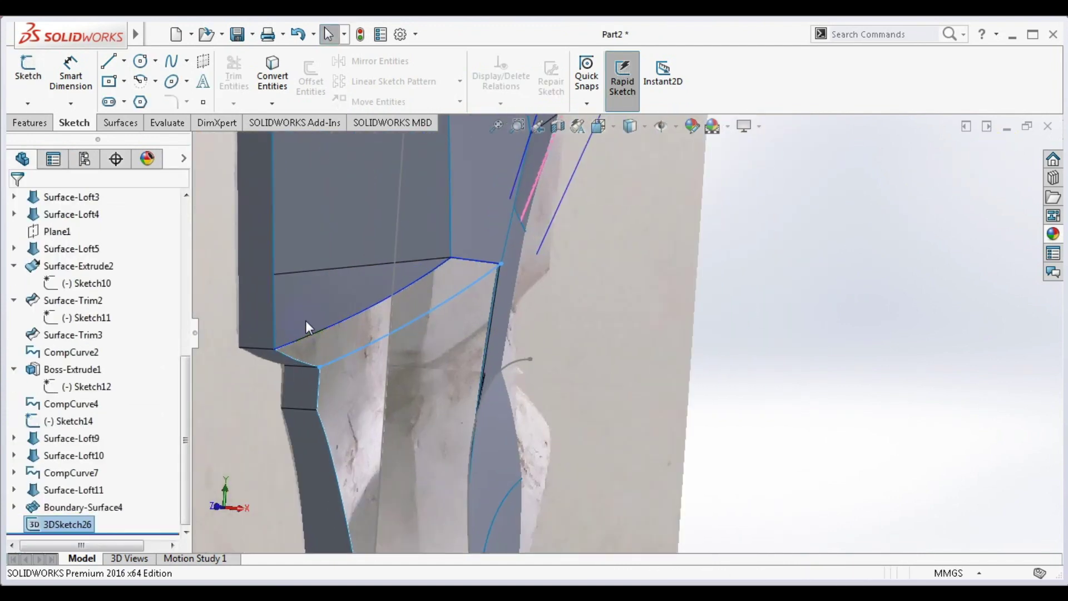
pyautogui.scroll(-1, 349, 196)
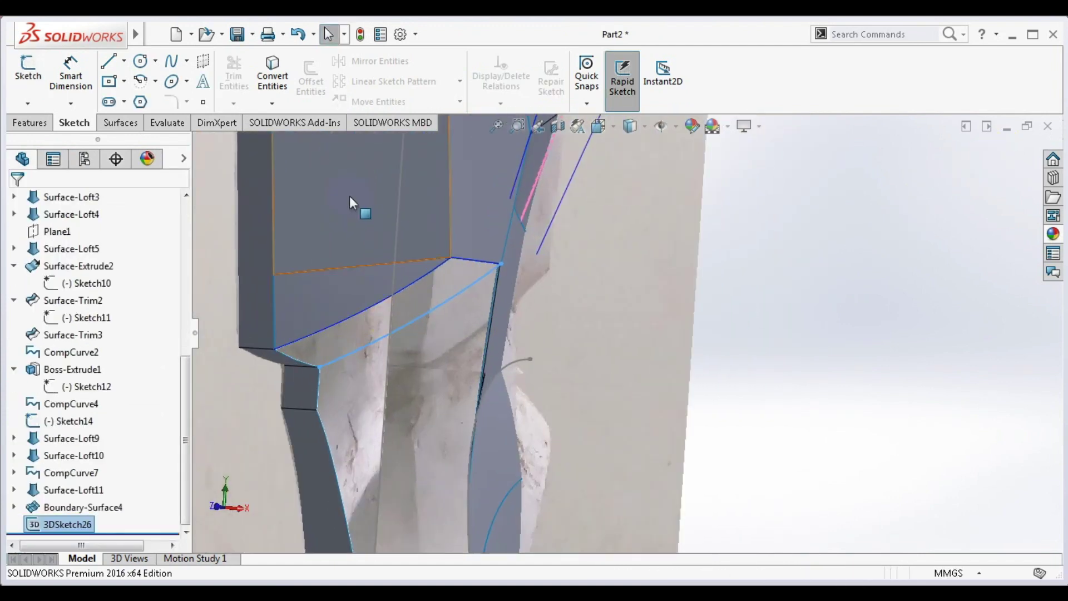
# - Start a lofted surface with a head edge as profile and the side edge and CompCurve4 as guides
pyautogui.click(123, 123)
pyautogui.click(155, 78)
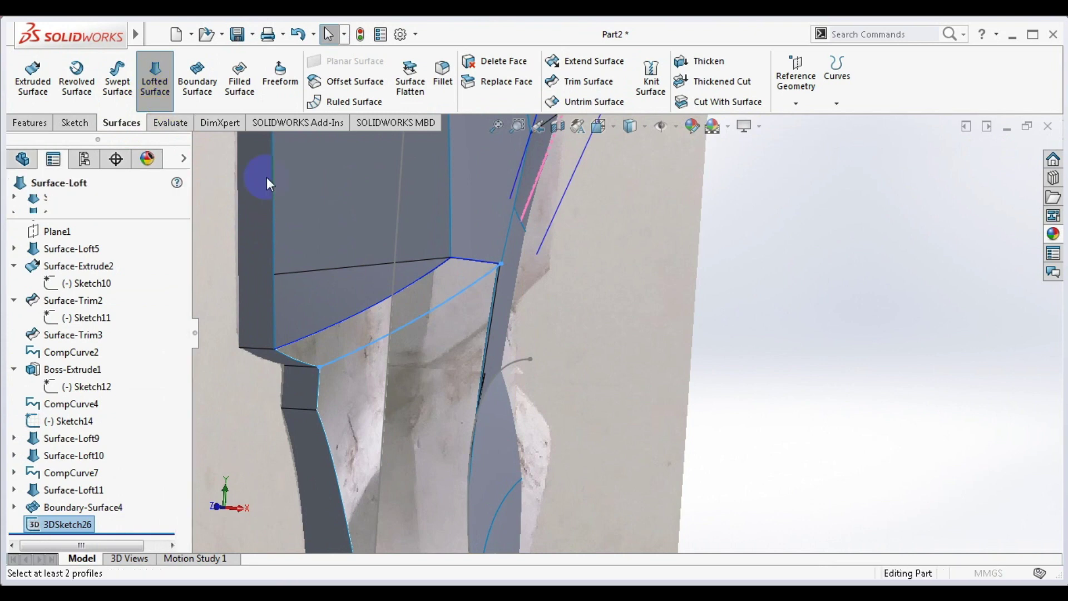
pyautogui.click(374, 308)
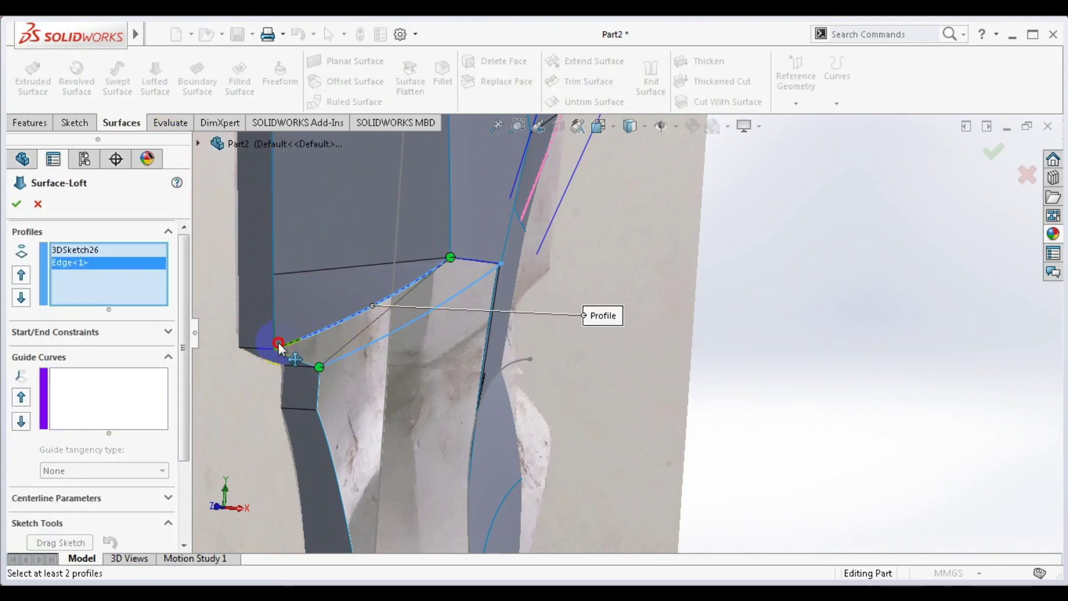
pyautogui.moveTo(332, 306); pyautogui.dragTo(318, 367)
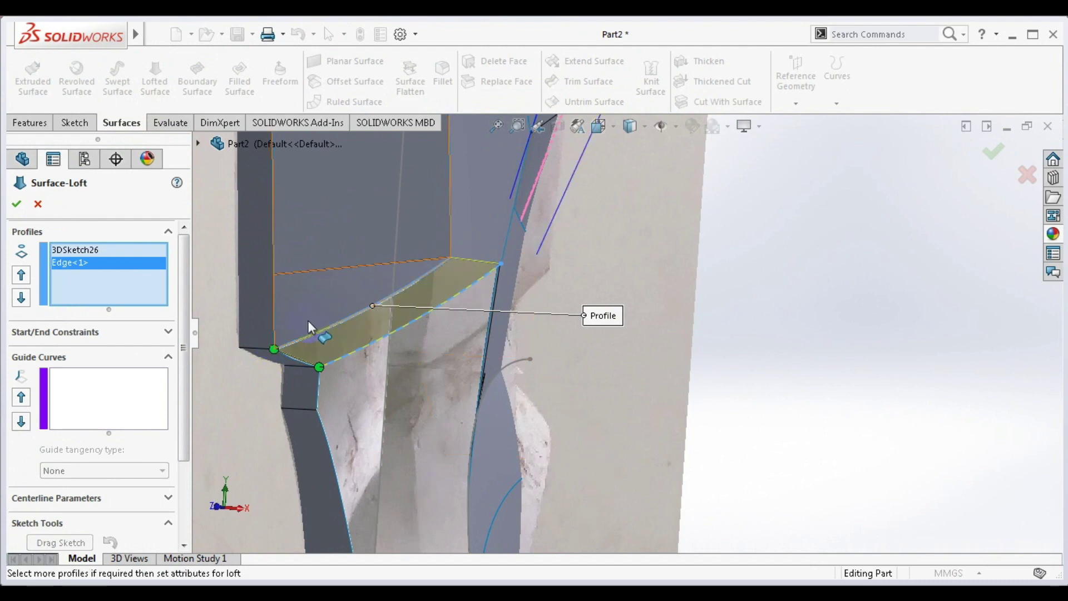
pyautogui.click(107, 393)
pyautogui.click(297, 367)
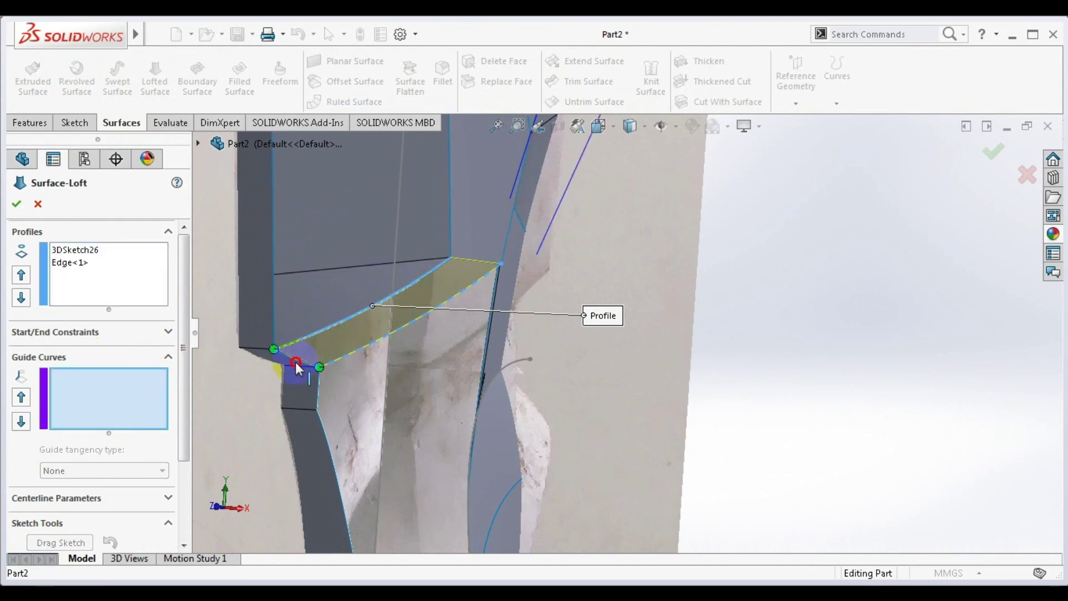
pyautogui.click(472, 259)
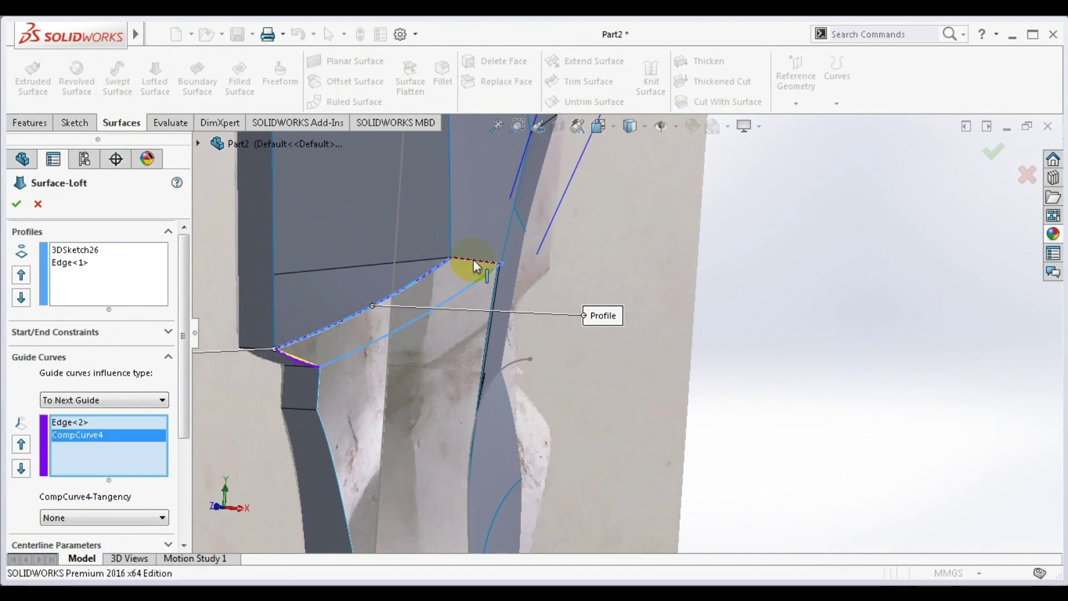
# - Remove CompCurve4 and clear all loft profile and guide selections to start over
pyautogui.scroll(-4, 426, 272)
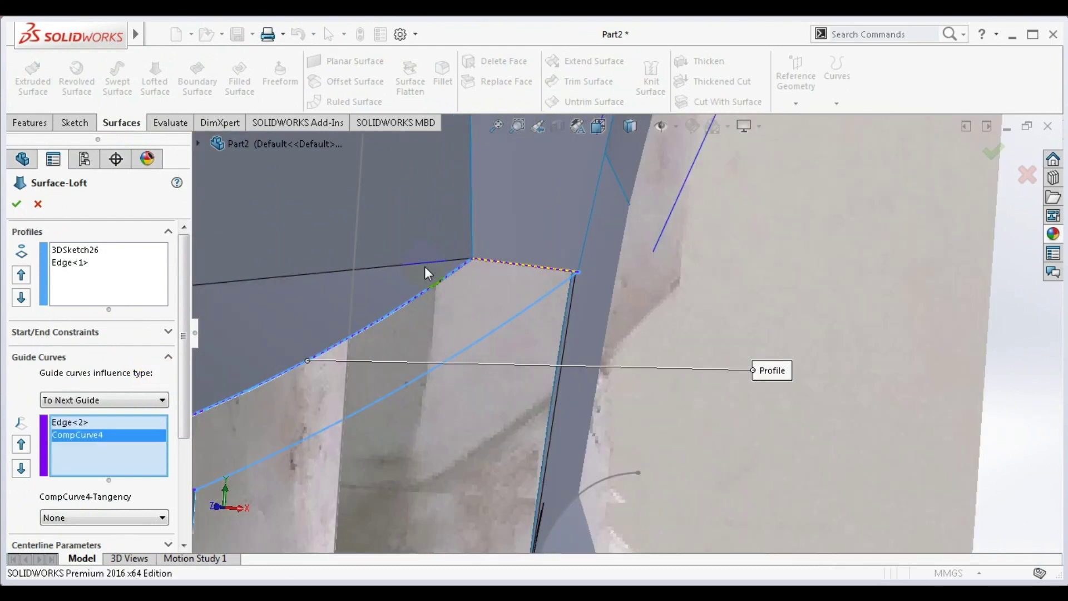
pyautogui.press('Delete')
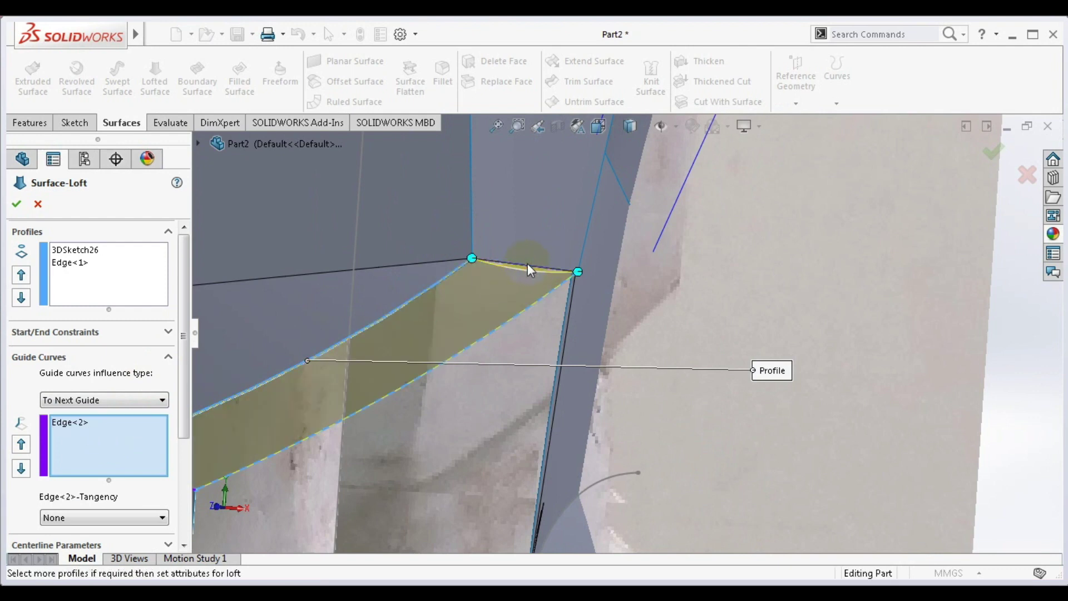
pyautogui.click(527, 262)
pyautogui.click(83, 434)
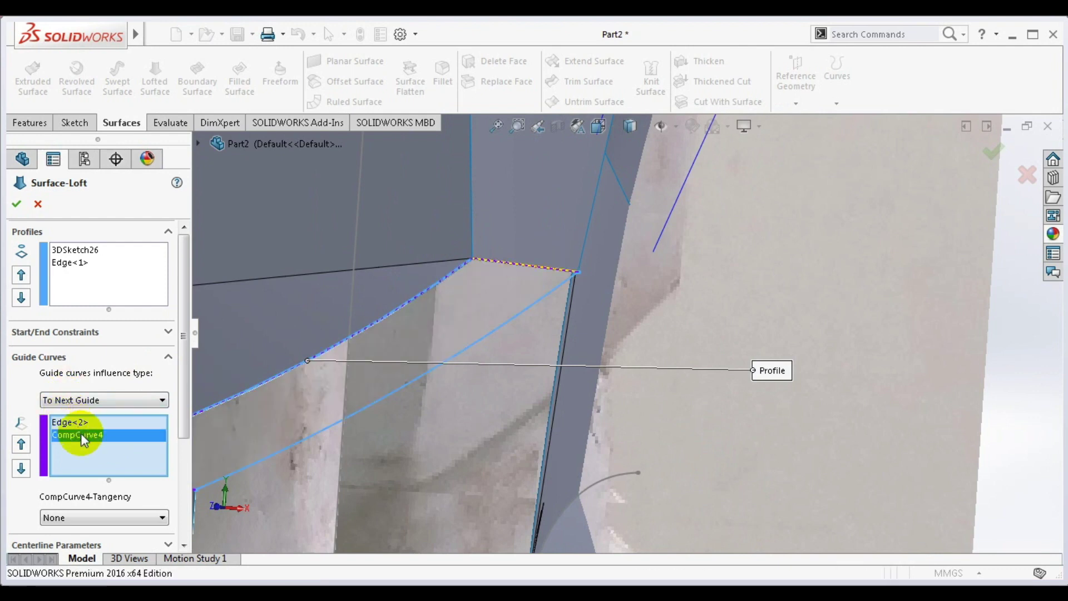
pyautogui.press('Delete')
pyautogui.press('Delete')
pyautogui.click(78, 249)
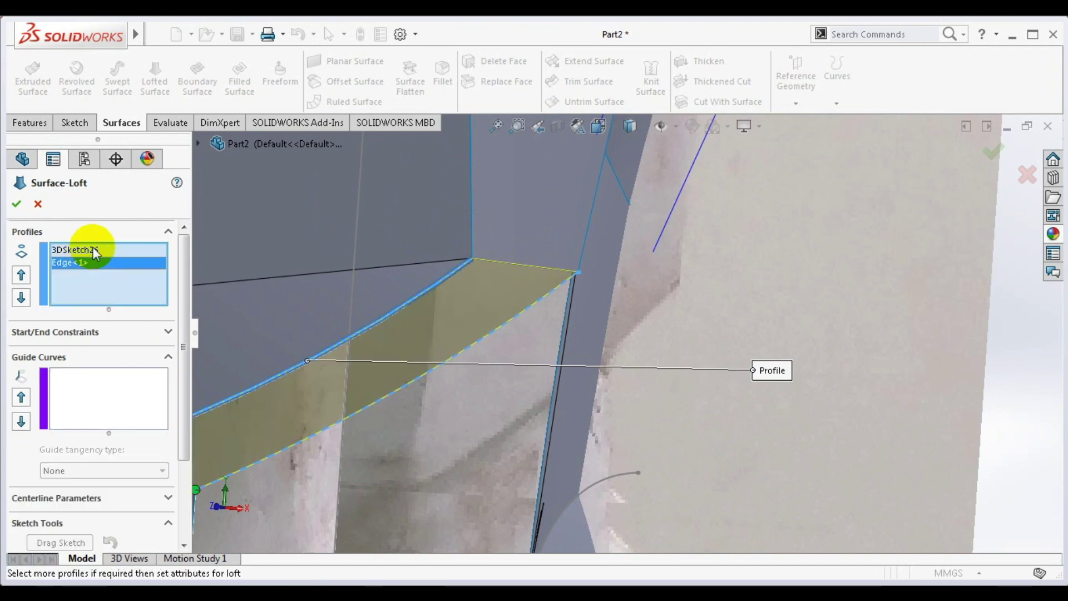
pyautogui.press('Delete')
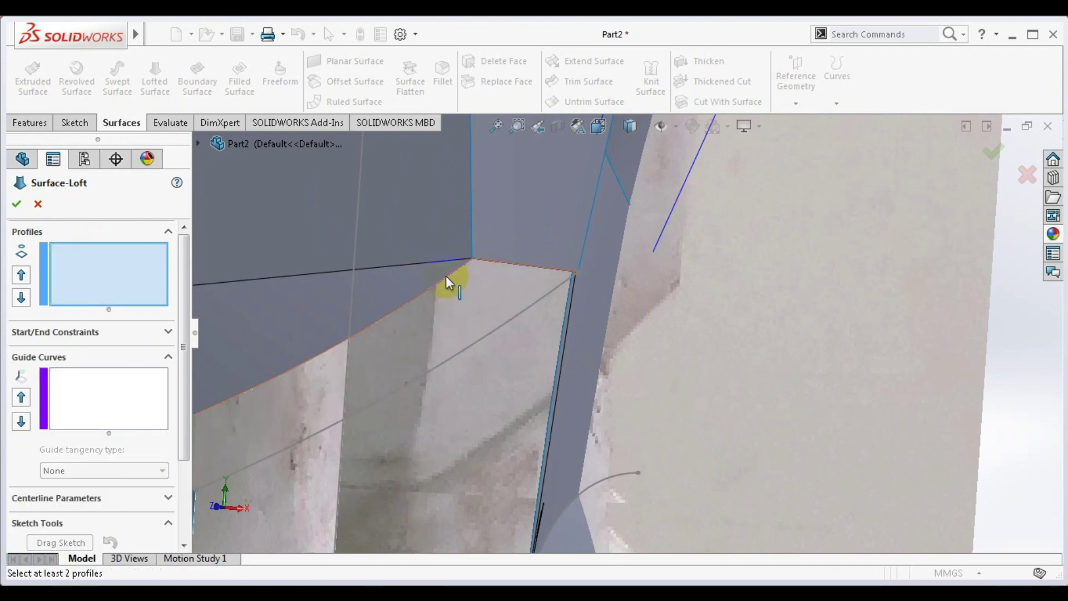
# - Loft between CompCurve4 and 3DSketch26, guided by the lower edge, filling the lower neck gap
pyautogui.click(446, 276)
pyautogui.moveTo(448, 278); pyautogui.dragTo(480, 334, button='middle')
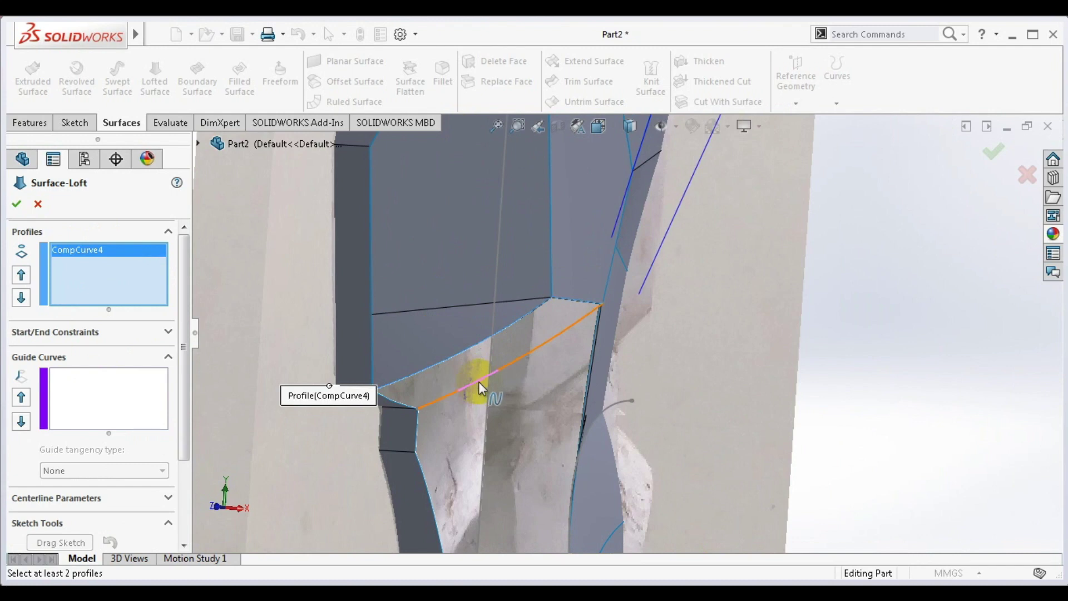
pyautogui.click(478, 381)
pyautogui.click(98, 392)
pyautogui.scroll(-2, 413, 382)
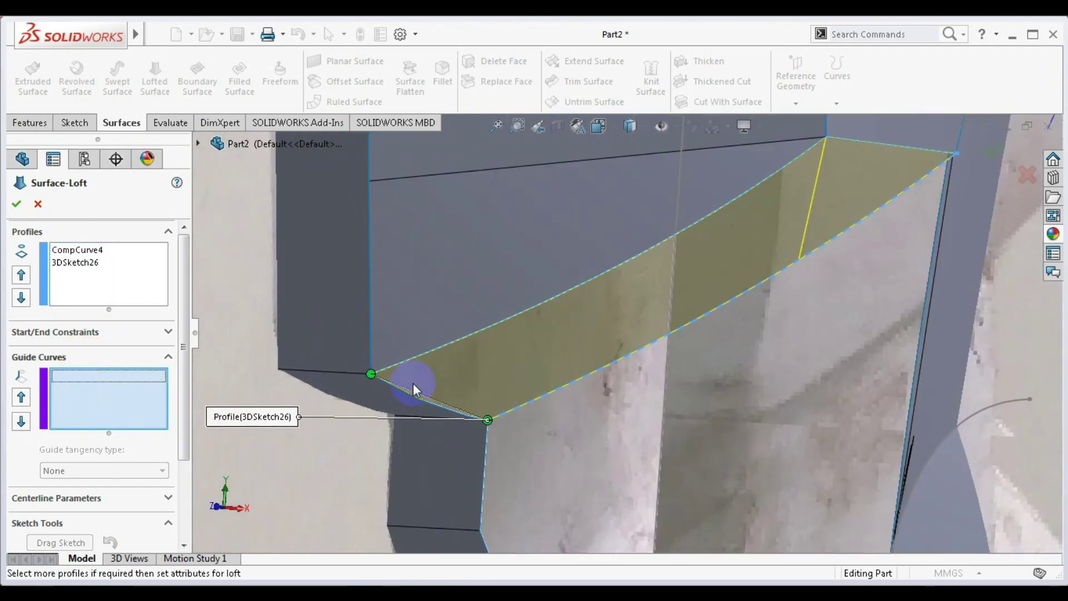
pyautogui.scroll(-3, 414, 385)
pyautogui.scroll(-2, 447, 402)
pyautogui.click(468, 398)
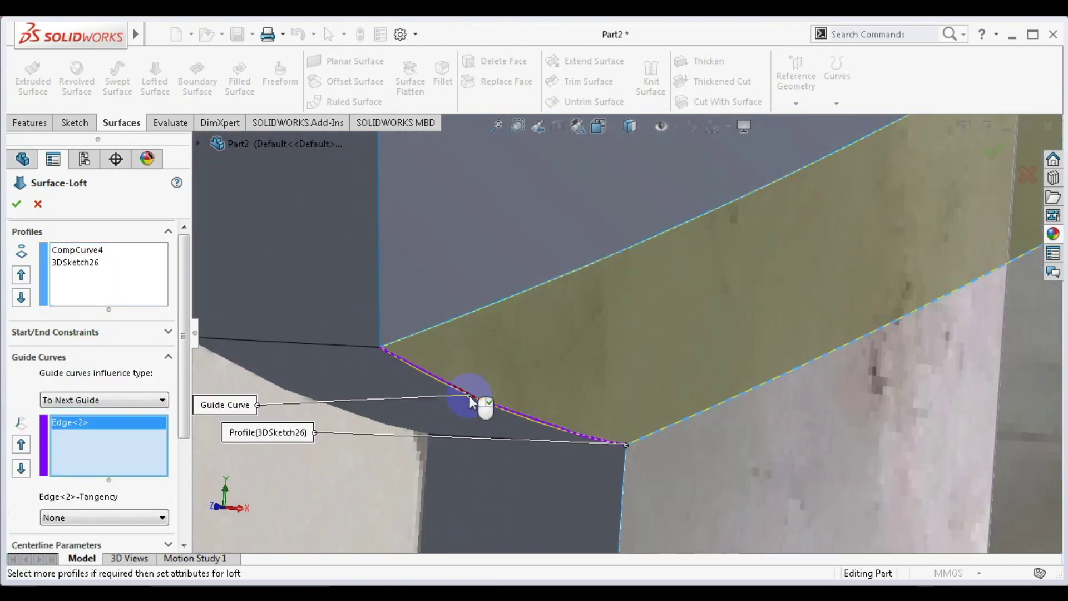
pyautogui.rightClick(469, 398)
pyautogui.moveTo(469, 395)
pyautogui.mouseDown(button='middle')
pyautogui.moveTo(456, 389)
pyautogui.moveTo(507, 312)
pyautogui.moveTo(315, 252)
pyautogui.mouseUp(button='middle')
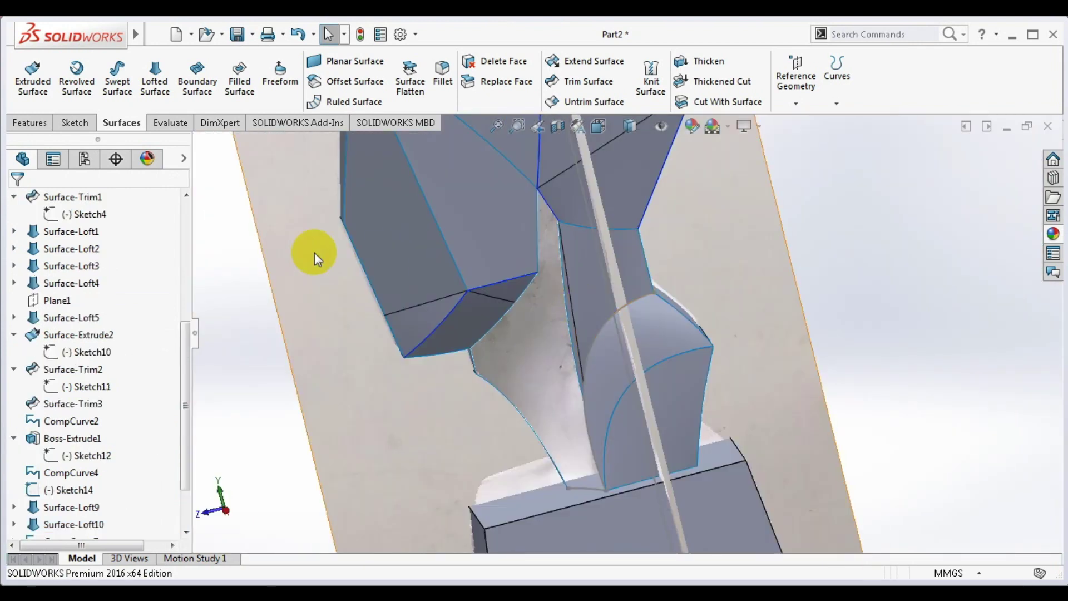
# - Draw a short 3D sketch line from the face corner to the opposite edge
pyautogui.click(74, 122)
pyautogui.click(27, 103)
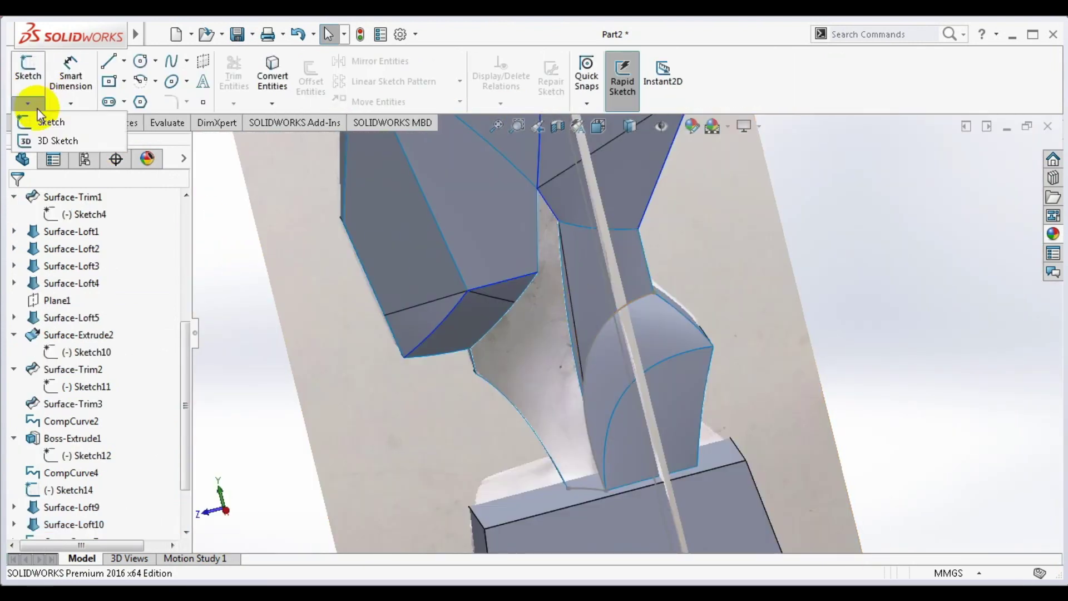
pyautogui.click(56, 140)
pyautogui.click(108, 61)
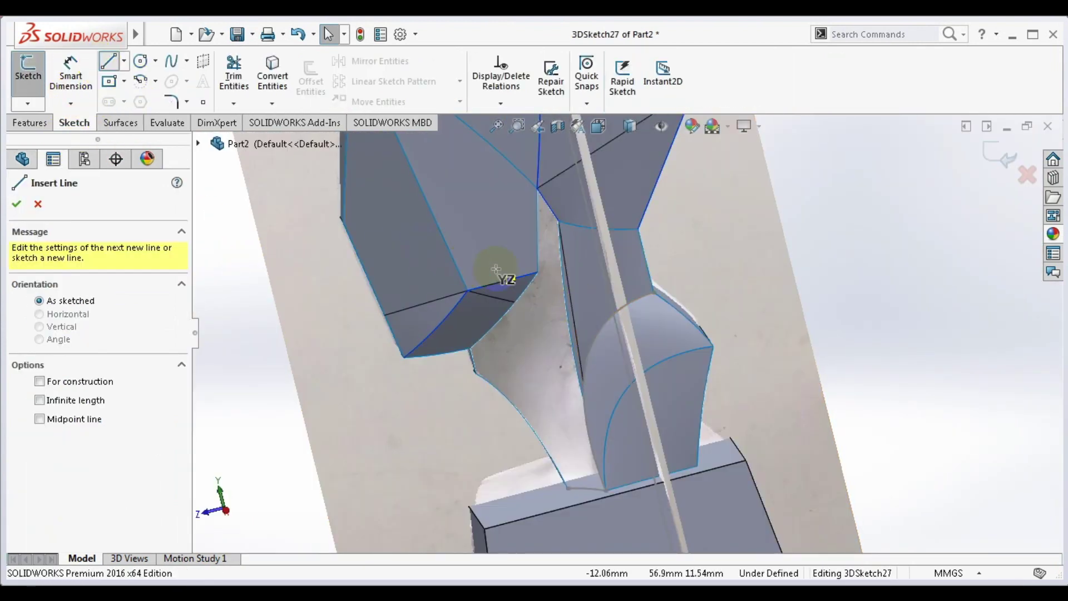
pyautogui.click(537, 272)
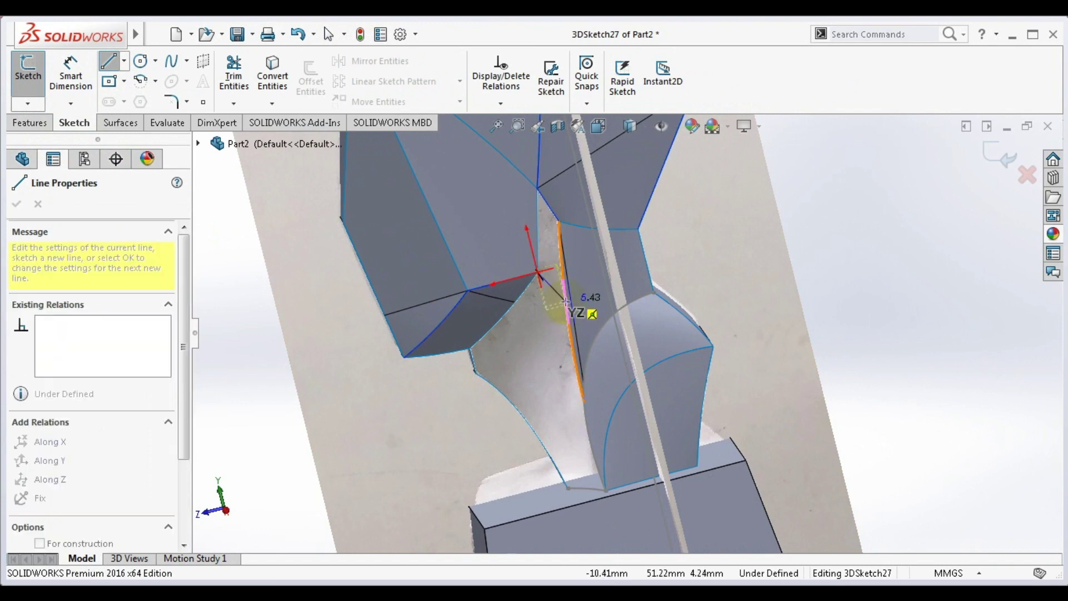
pyautogui.click(566, 301)
pyautogui.press('Escape')
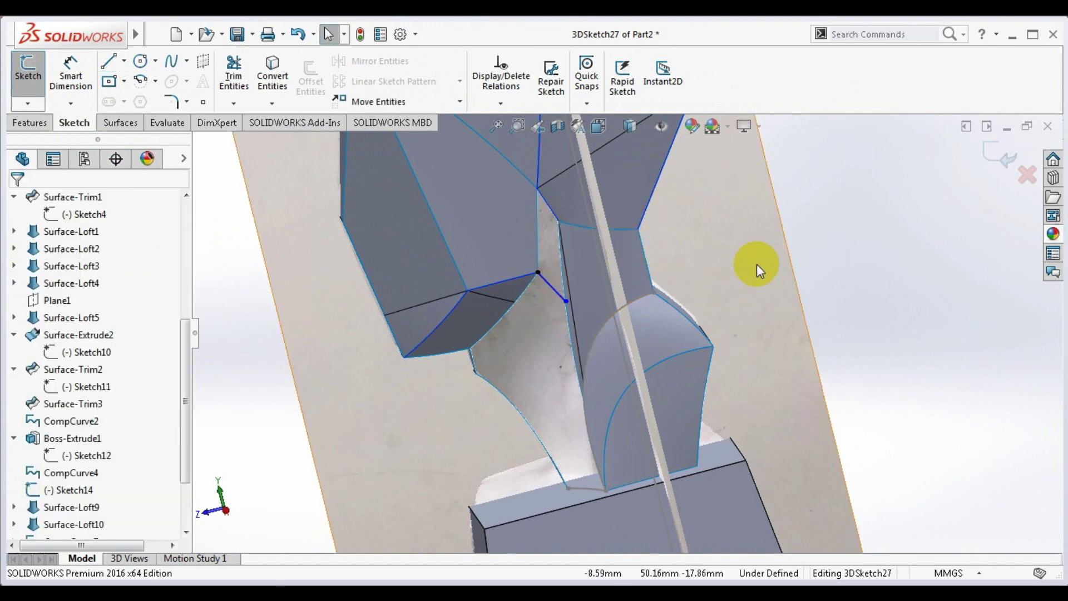
pyautogui.moveTo(756, 263)
pyautogui.mouseDown(button='middle')
pyautogui.moveTo(710, 281)
pyautogui.moveTo(745, 241)
pyautogui.moveTo(710, 250)
pyautogui.moveTo(690, 278)
pyautogui.mouseUp(button='middle')
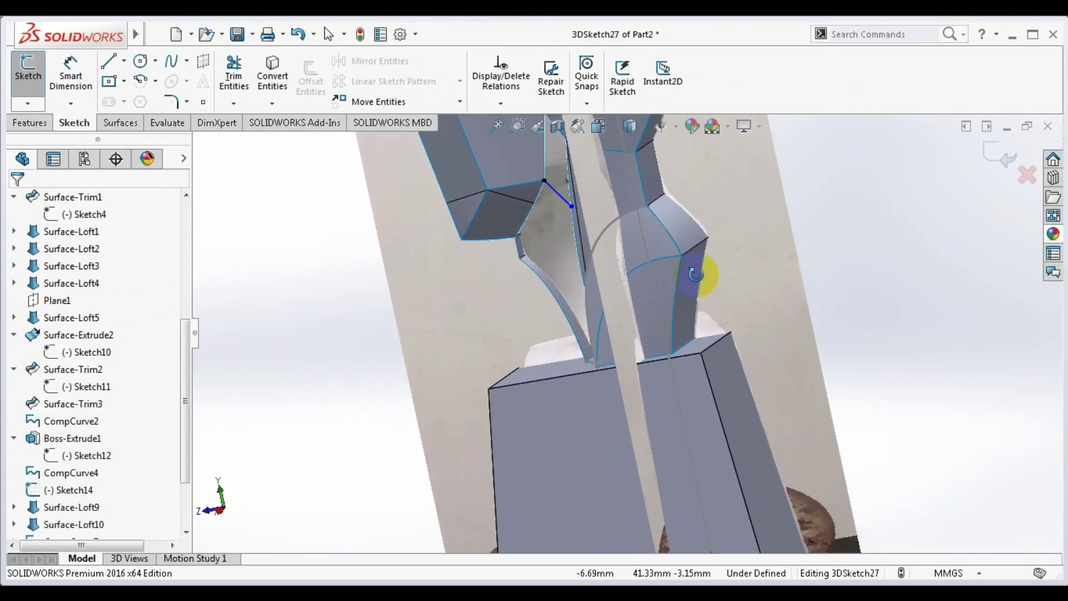
pyautogui.moveTo(572, 207); pyautogui.dragTo(565, 201)
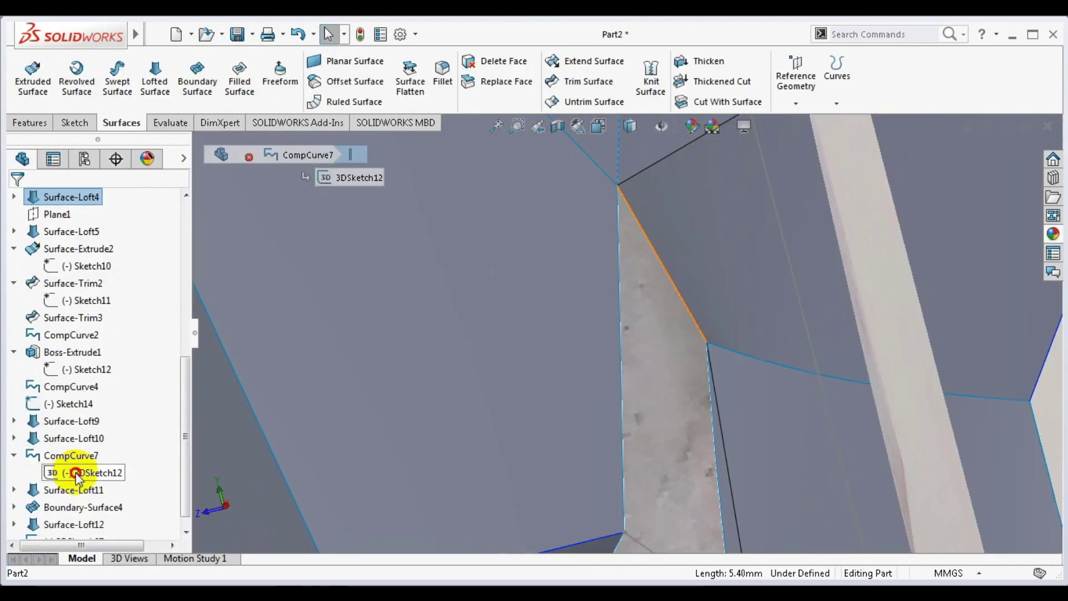
# - Create a boundary surface from 3DSketch12 and 3DSketch27, with two edges in Direction 2
pyautogui.click(76, 478)
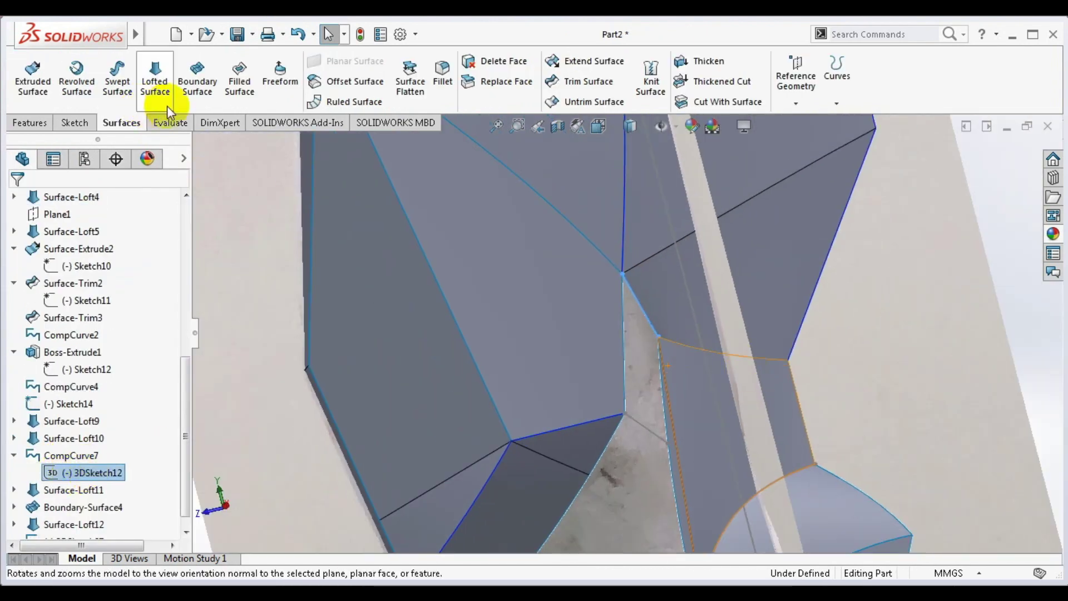
pyautogui.click(197, 84)
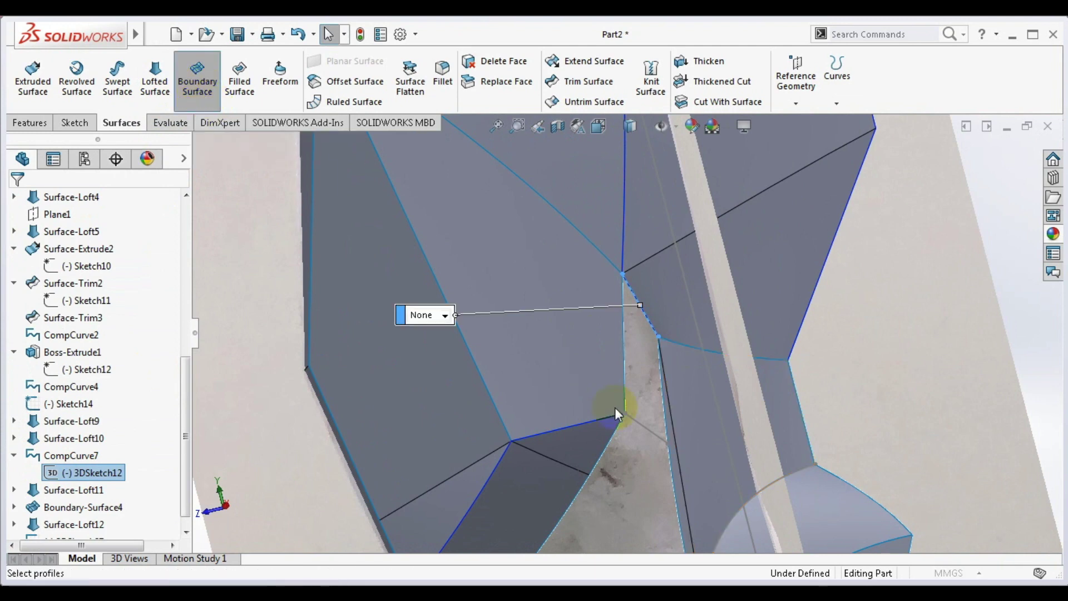
pyautogui.click(642, 427)
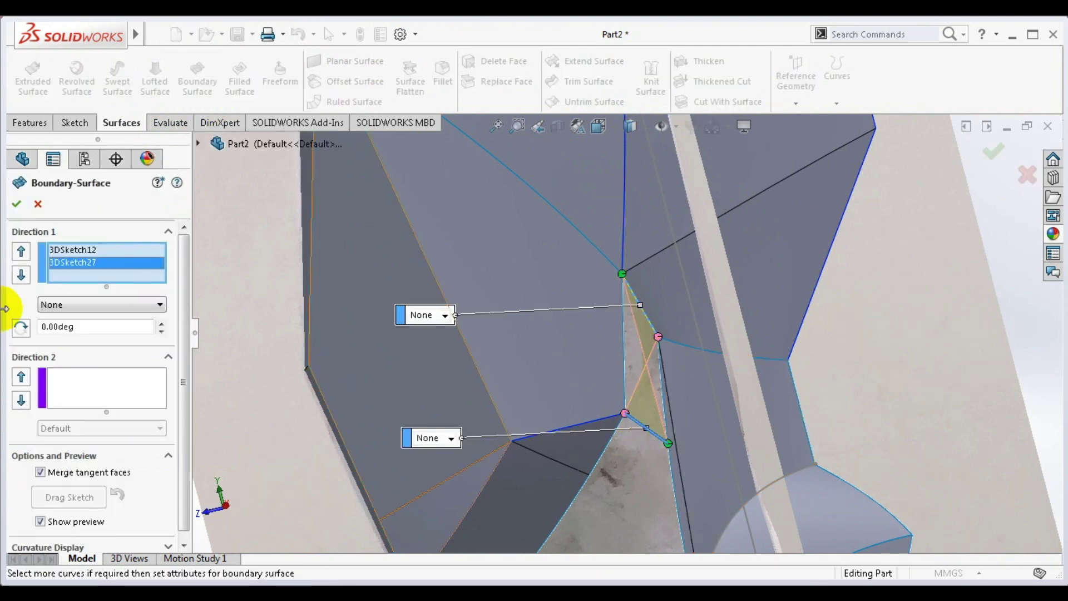
pyautogui.press('Delete')
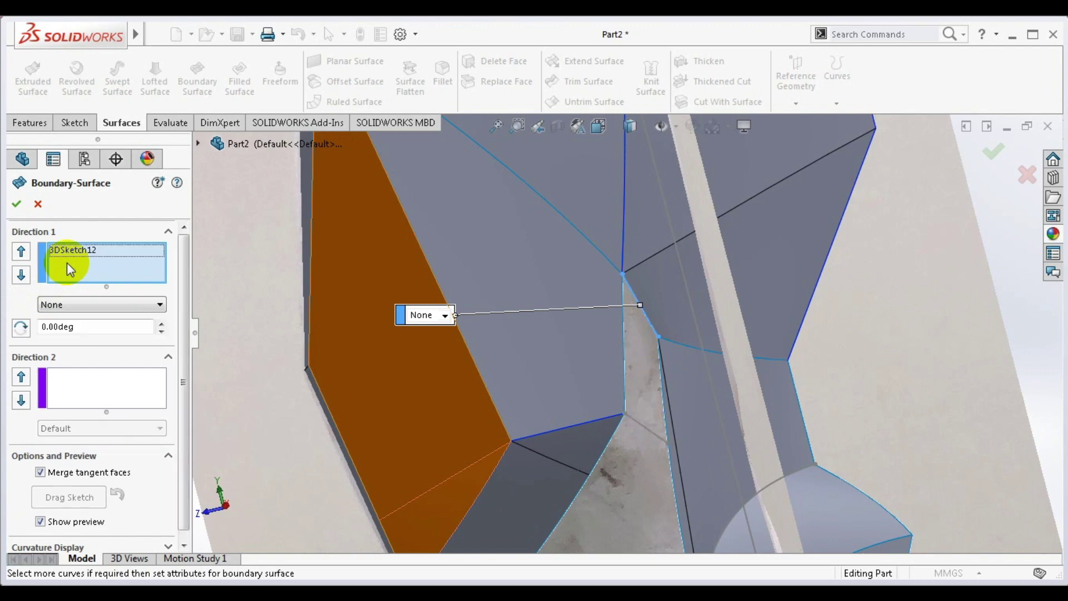
pyautogui.click(641, 428)
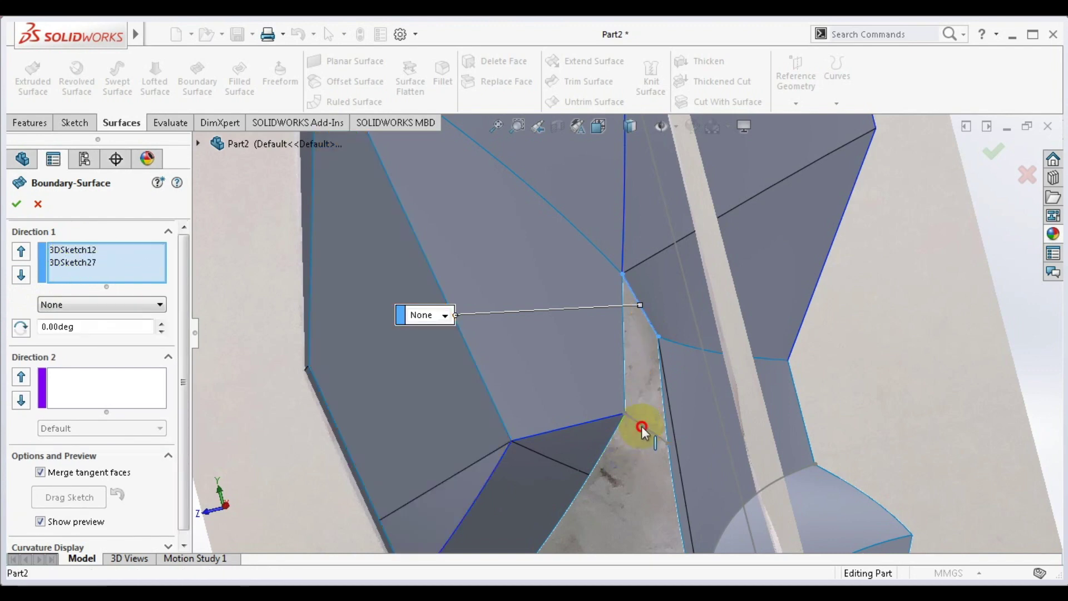
pyautogui.click(143, 384)
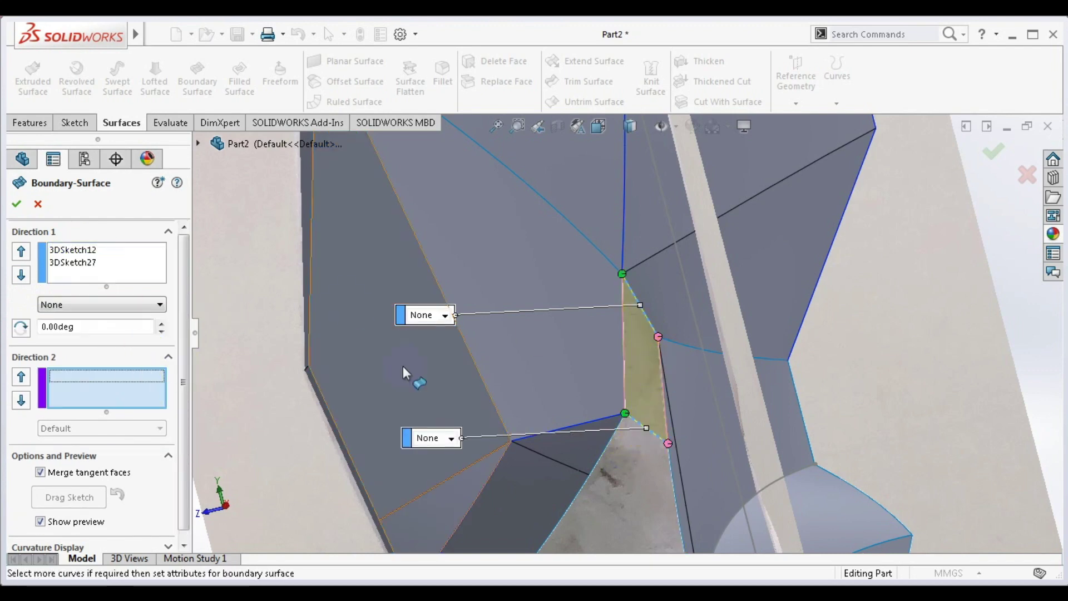
pyautogui.click(623, 349)
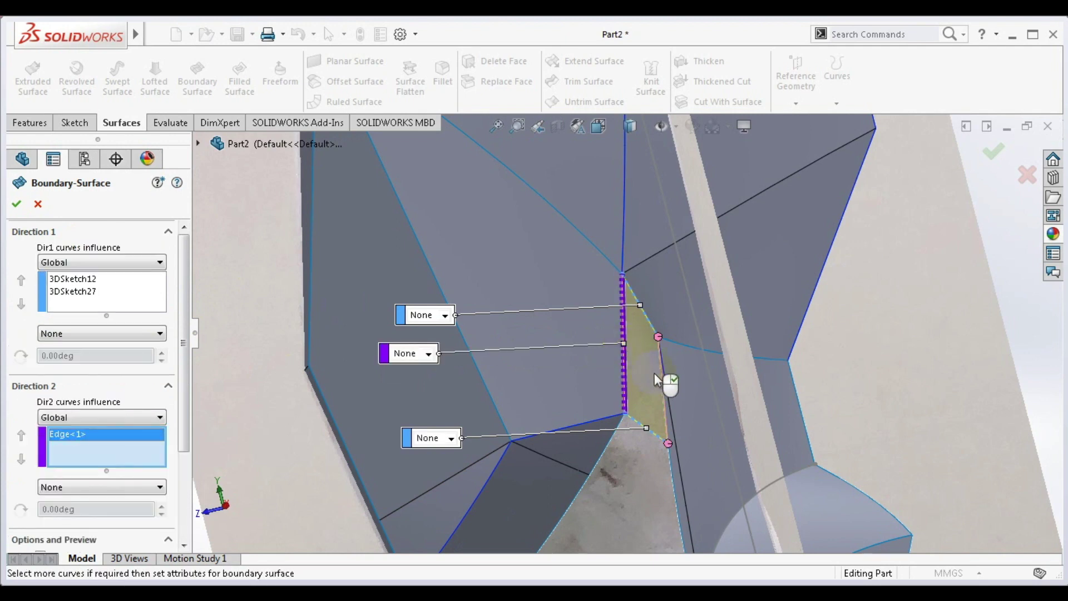
pyautogui.click(679, 503)
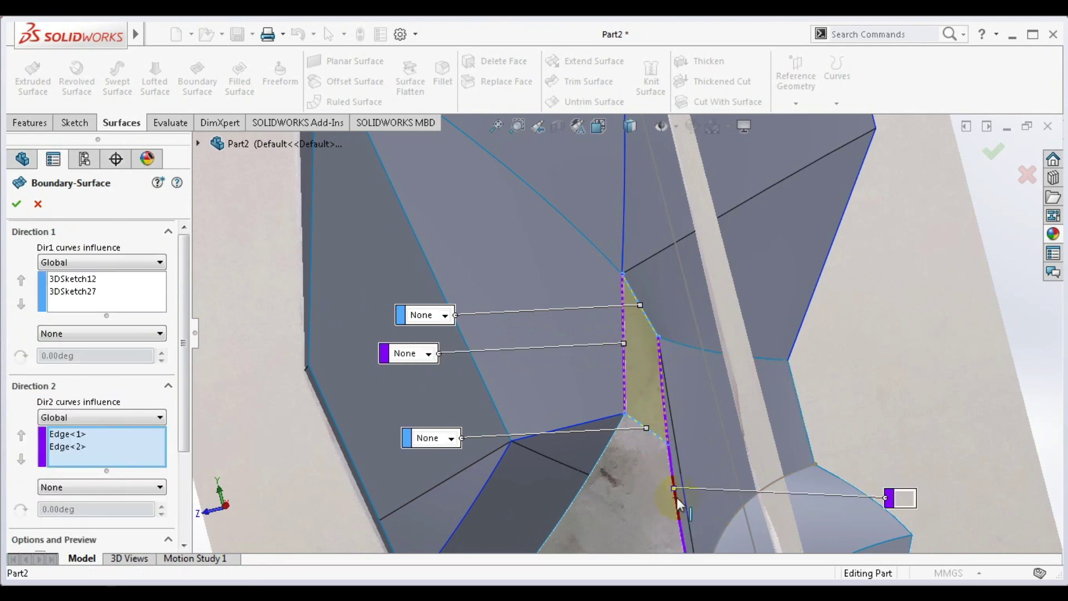
pyautogui.rightClick(680, 504)
pyautogui.scroll(5, 687, 428)
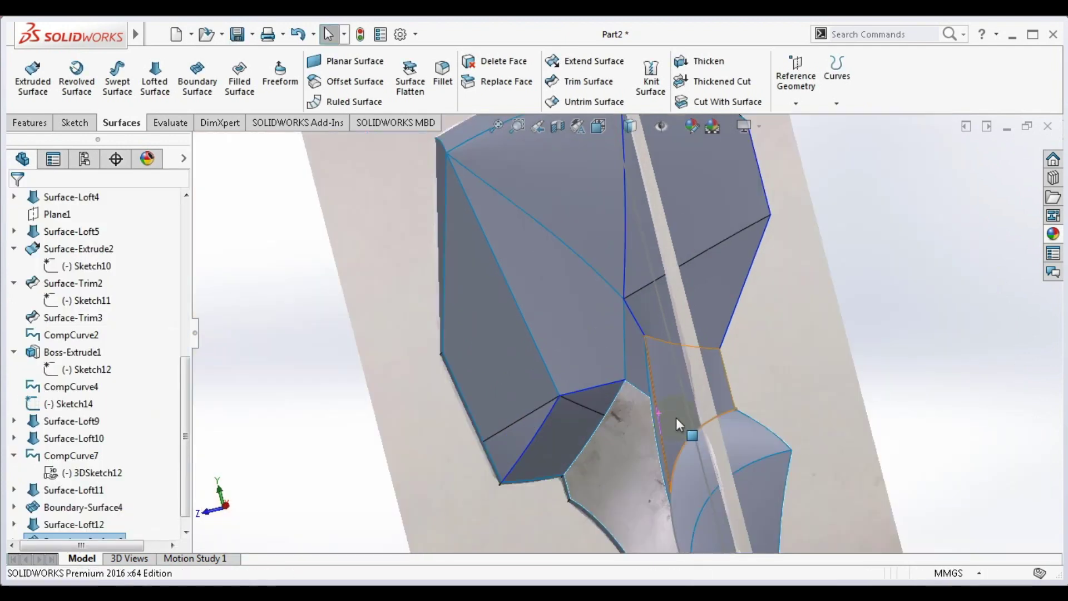
pyautogui.moveTo(687, 429)
pyautogui.mouseDown(button='middle')
pyautogui.moveTo(655, 172)
pyautogui.moveTo(644, 185)
pyautogui.moveTo(644, 228)
pyautogui.moveTo(615, 246)
pyautogui.moveTo(634, 246)
pyautogui.moveTo(665, 273)
pyautogui.moveTo(639, 305)
pyautogui.moveTo(591, 315)
pyautogui.mouseUp(button='middle')
pyautogui.scroll(-3, 591, 315)
pyautogui.scroll(-2, 665, 328)
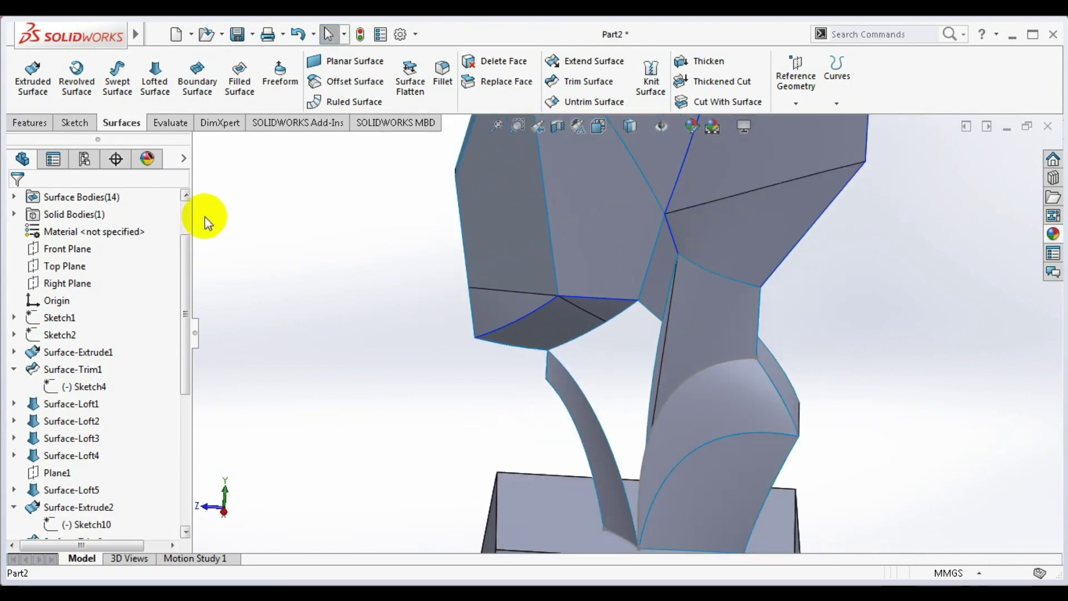
# - In a new 3D sketch, draw a line from the corner under the head to the neck edge
pyautogui.click(74, 123)
pyautogui.click(28, 103)
pyautogui.click(56, 142)
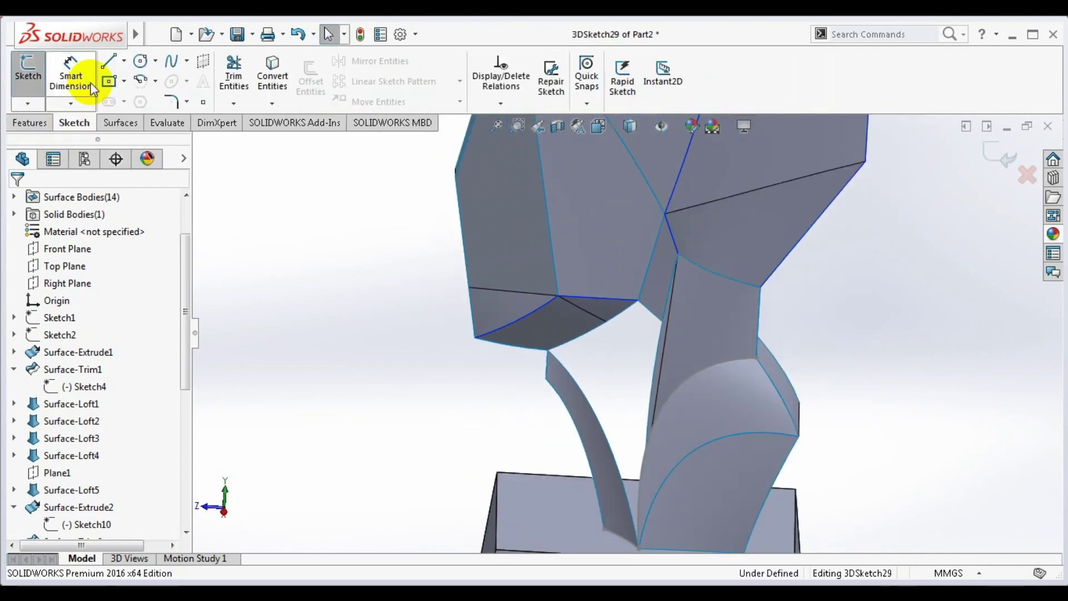
pyautogui.click(109, 61)
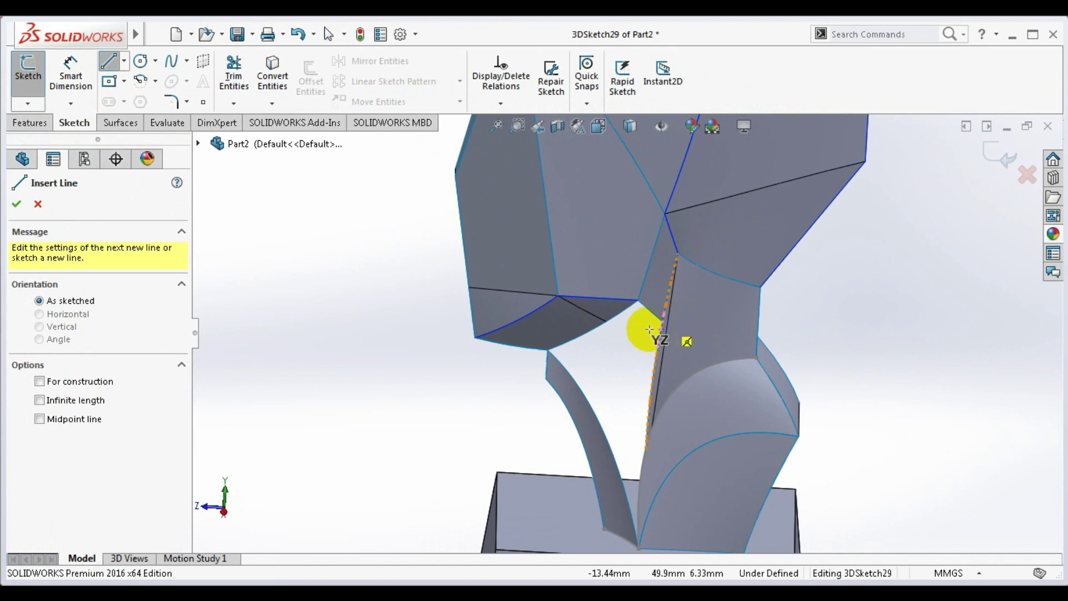
pyautogui.click(602, 319)
pyautogui.press('Escape')
pyautogui.click(108, 60)
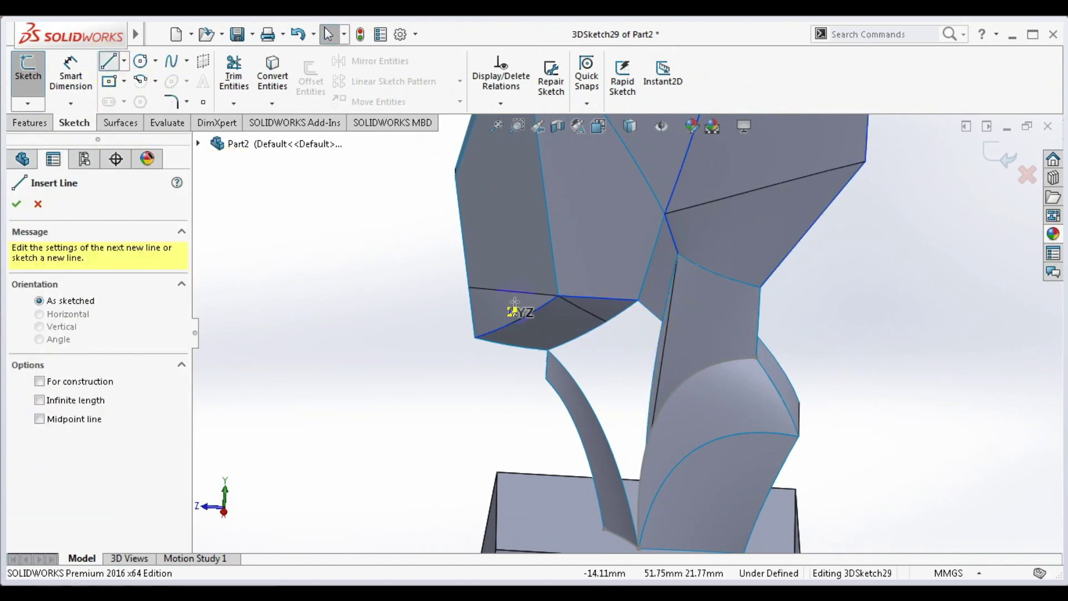
pyautogui.click(606, 321)
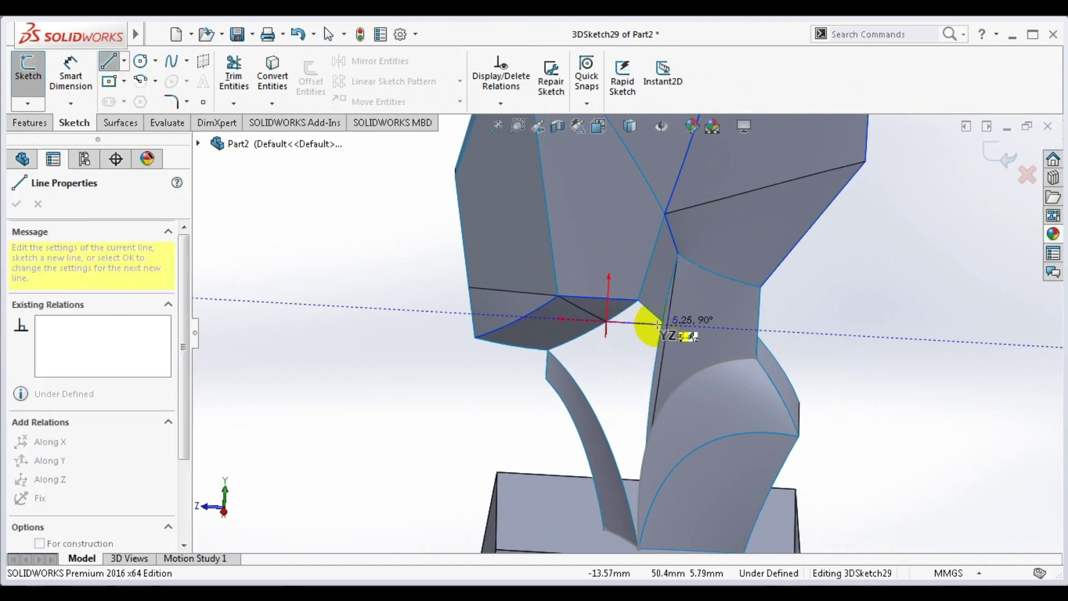
pyautogui.scroll(-2, 662, 323)
pyautogui.scroll(-2, 666, 333)
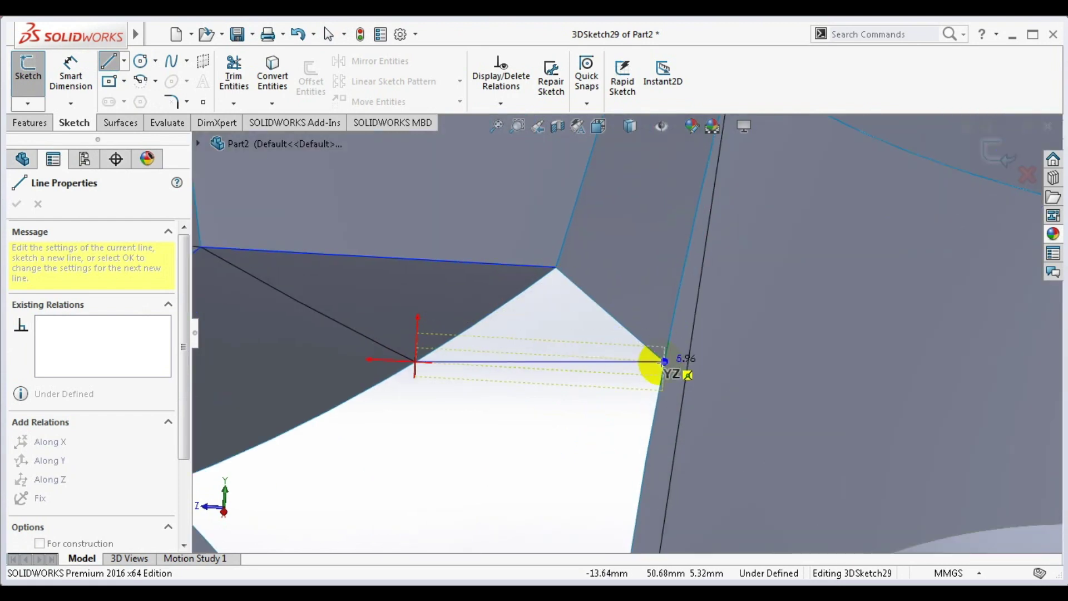
pyautogui.click(663, 361)
pyautogui.press('Escape')
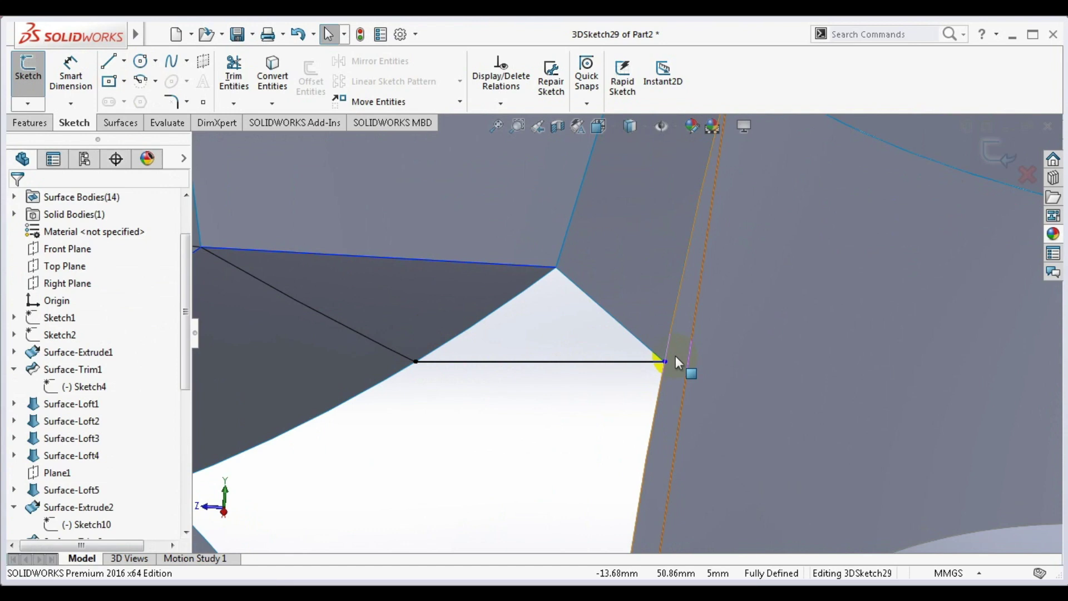
# - Inspect the bridging line and close 3DSketch29
pyautogui.scroll(4, 793, 322)
pyautogui.click(984, 178)
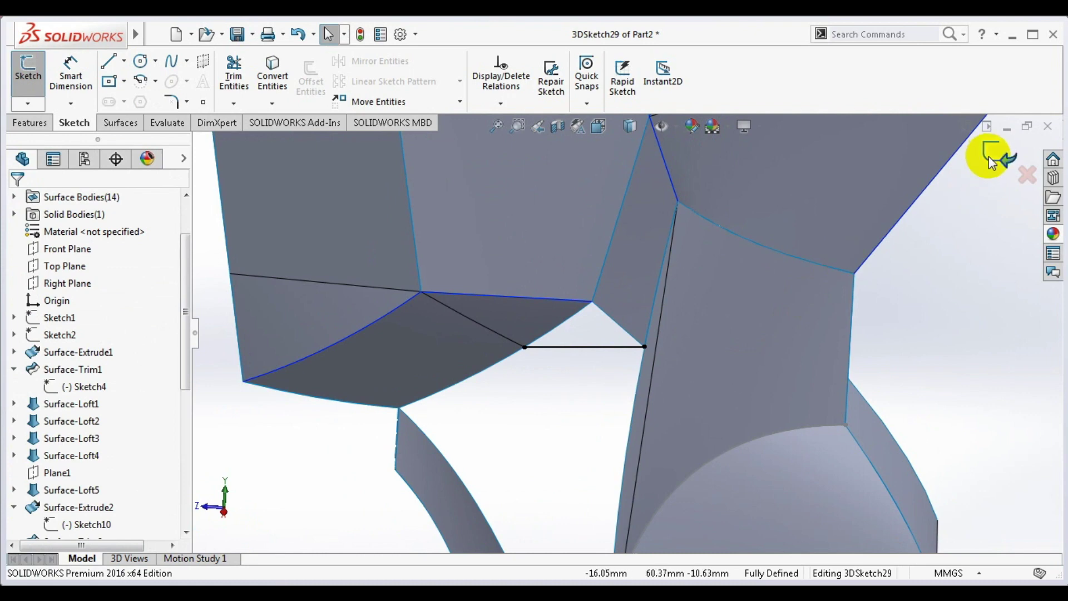
pyautogui.click(584, 303)
pyautogui.scroll(3, 612, 311)
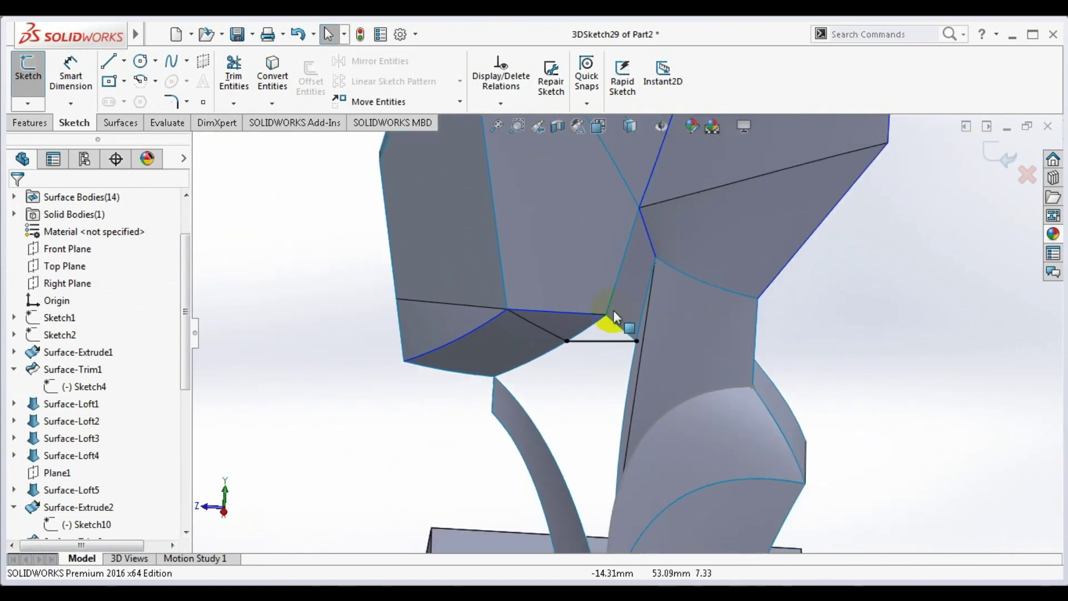
pyautogui.moveTo(613, 314); pyautogui.dragTo(524, 227, button='middle')
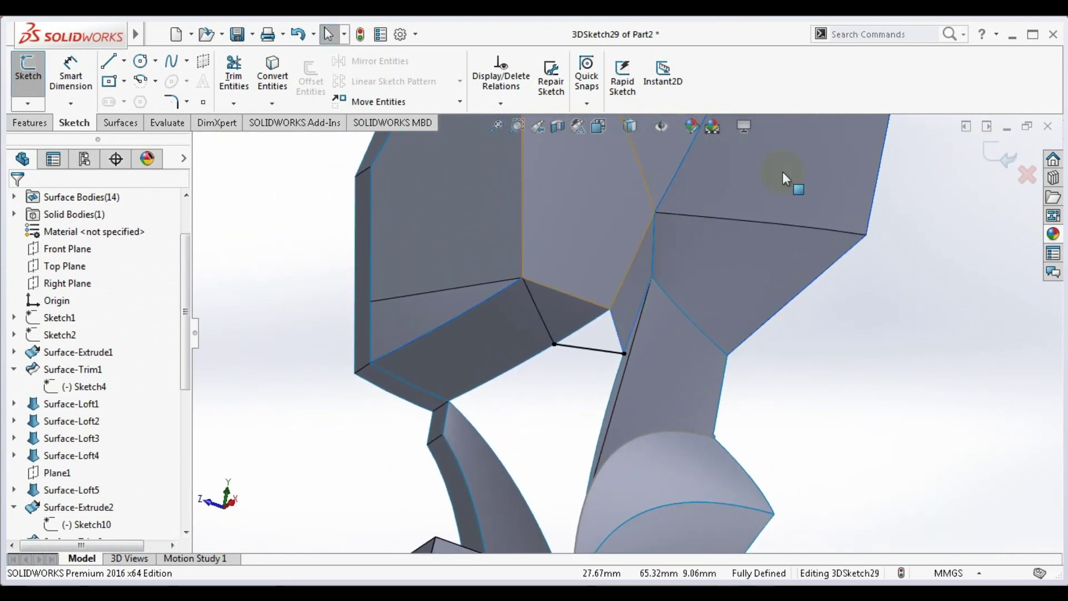
pyautogui.click(989, 153)
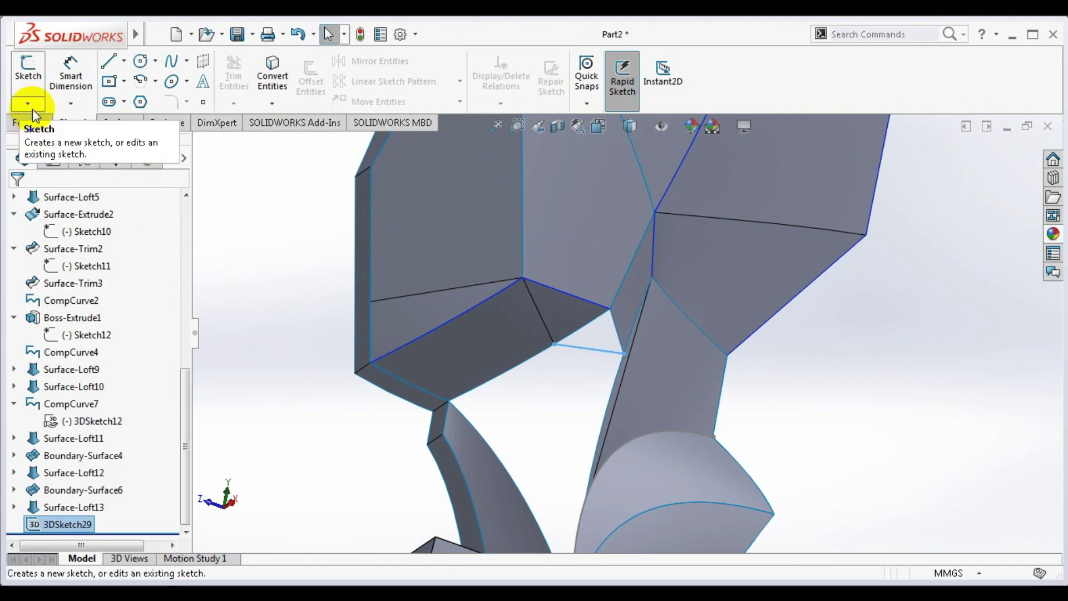
# - Loft Surface-Loft14 from 3DSketch29 to the adjoining edge, guided by another edge
pyautogui.click(119, 122)
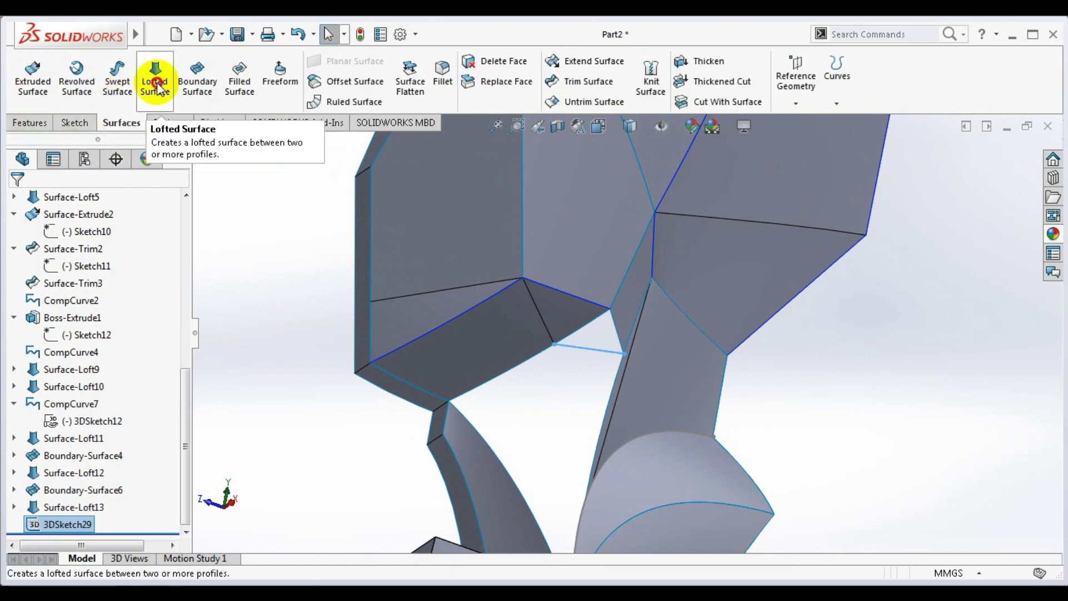
pyautogui.click(157, 83)
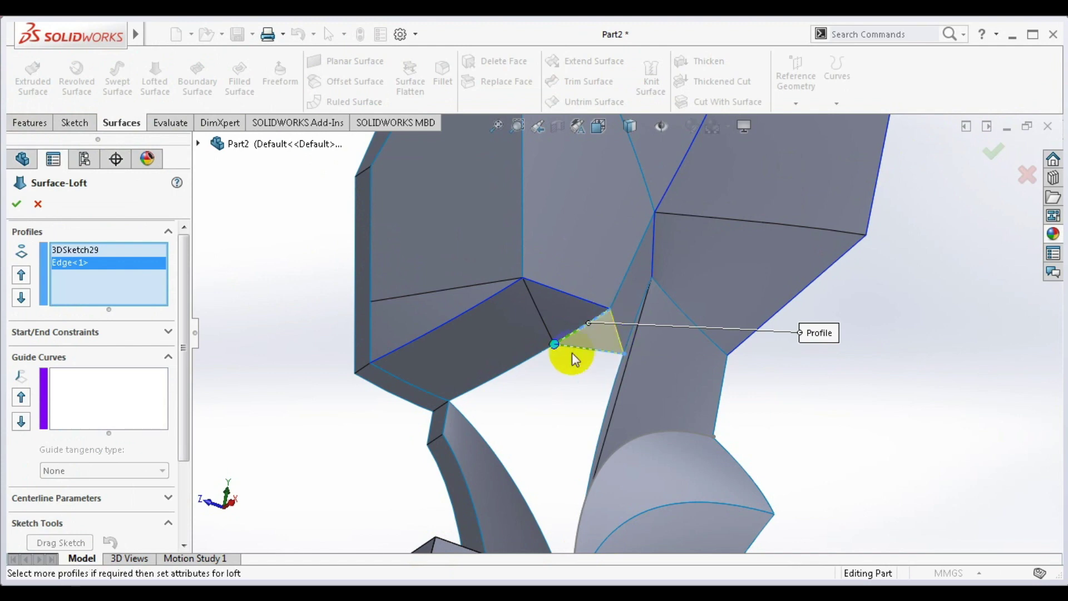
pyautogui.click(114, 414)
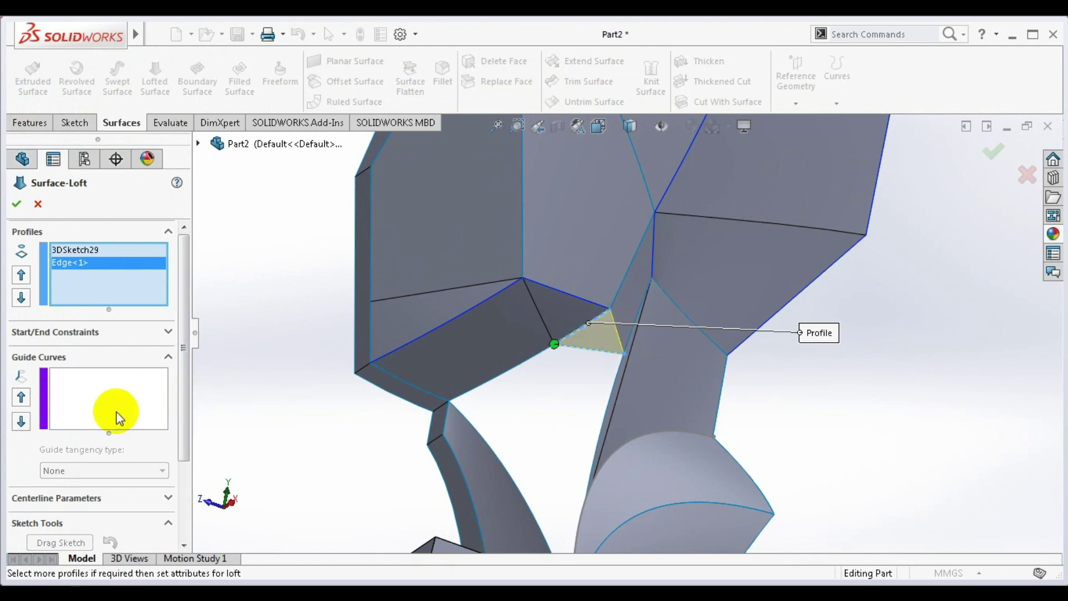
pyautogui.click(616, 338)
pyautogui.press('Return')
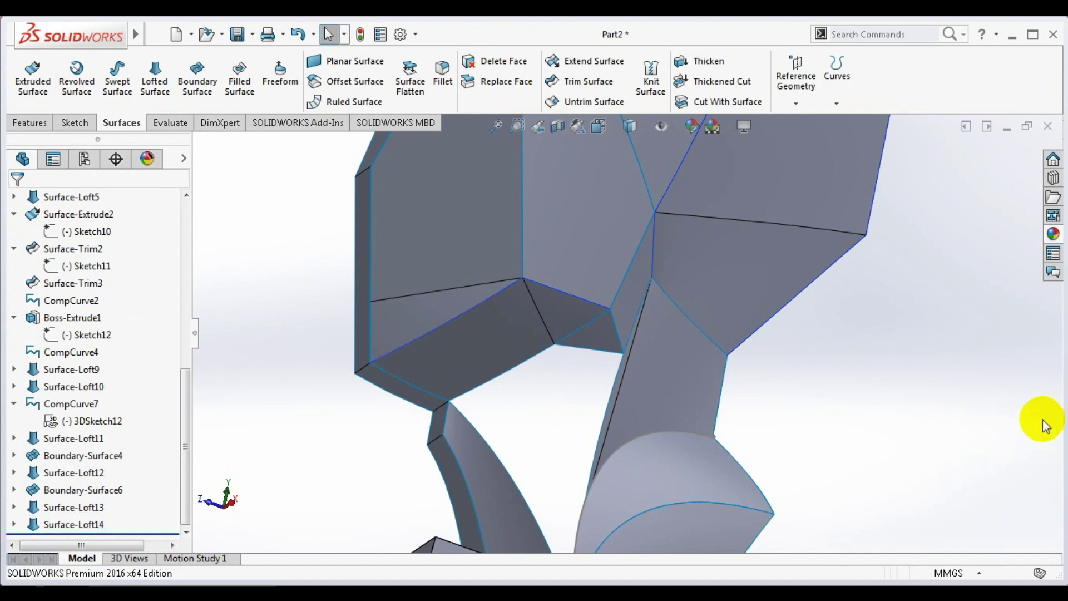
pyautogui.moveTo(831, 351)
pyautogui.mouseDown(button='middle')
pyautogui.moveTo(818, 346)
pyautogui.moveTo(790, 389)
pyautogui.moveTo(740, 355)
pyautogui.moveTo(822, 401)
pyautogui.mouseUp(button='middle')
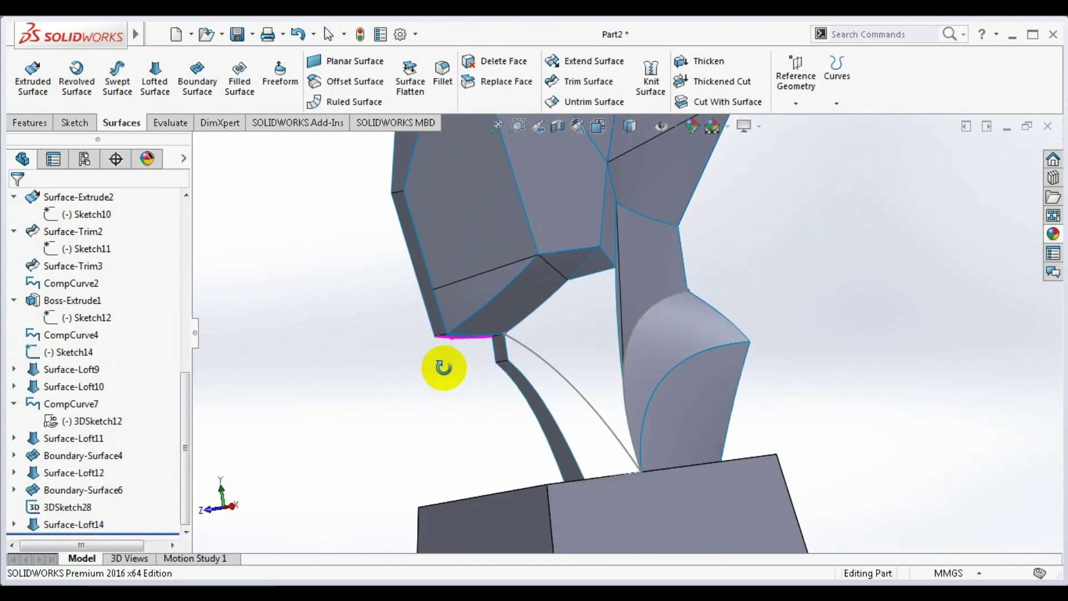
# - Join the two thin-strip edges into composite curve CompCurve8
pyautogui.moveTo(441, 364); pyautogui.dragTo(494, 371, button='middle')
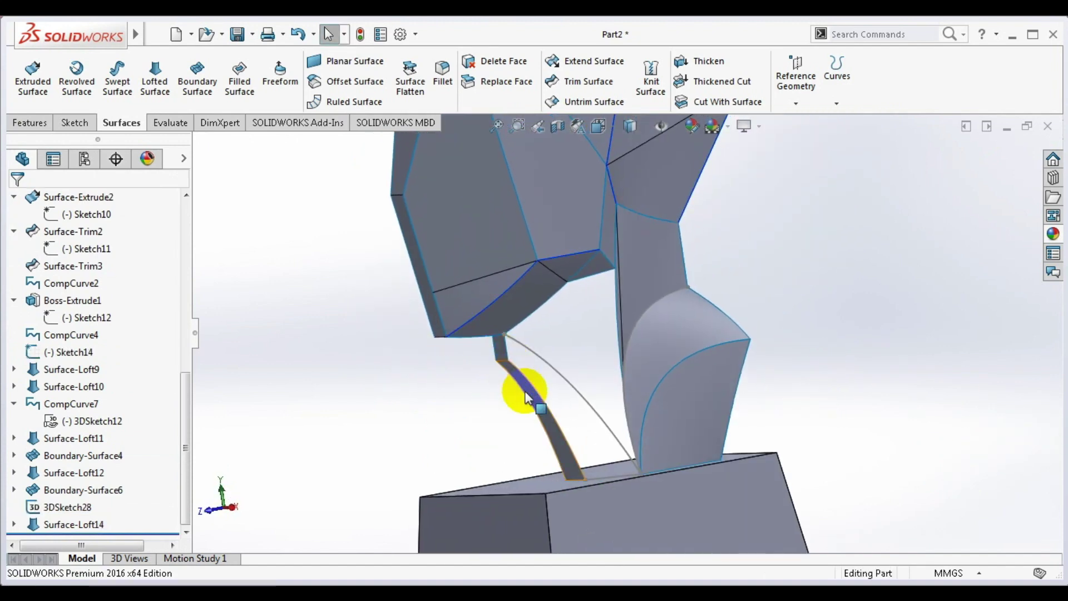
pyautogui.click(518, 368)
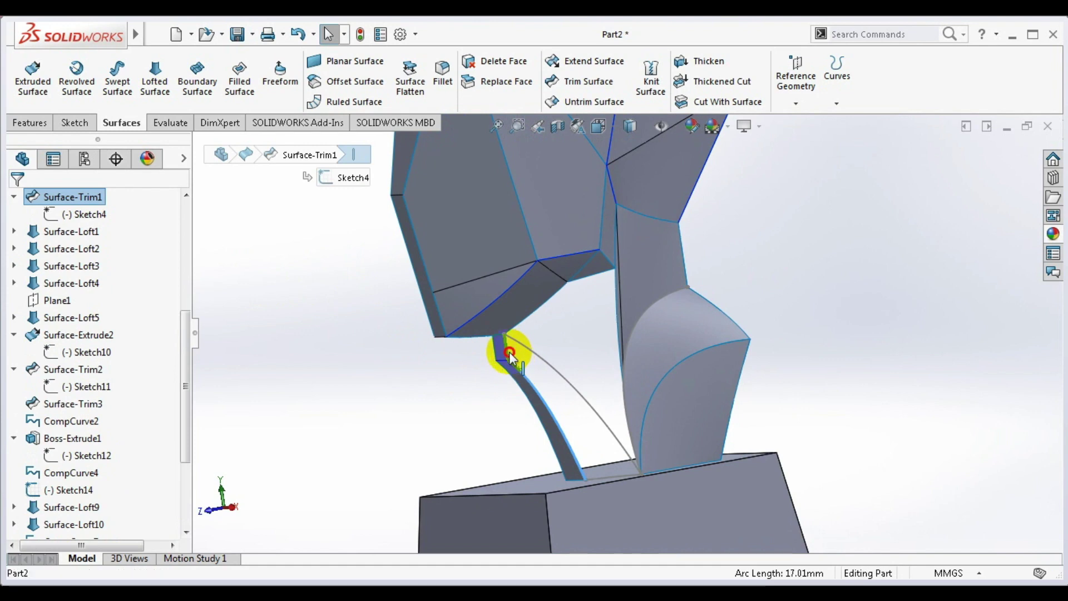
pyautogui.click(509, 352)
pyautogui.click(783, 95)
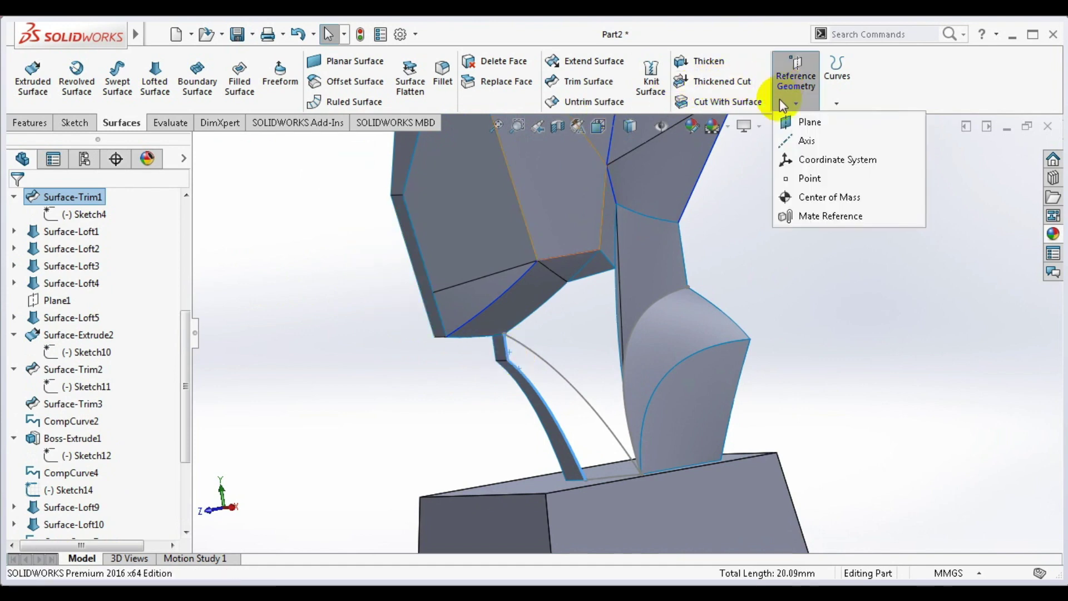
pyautogui.click(839, 75)
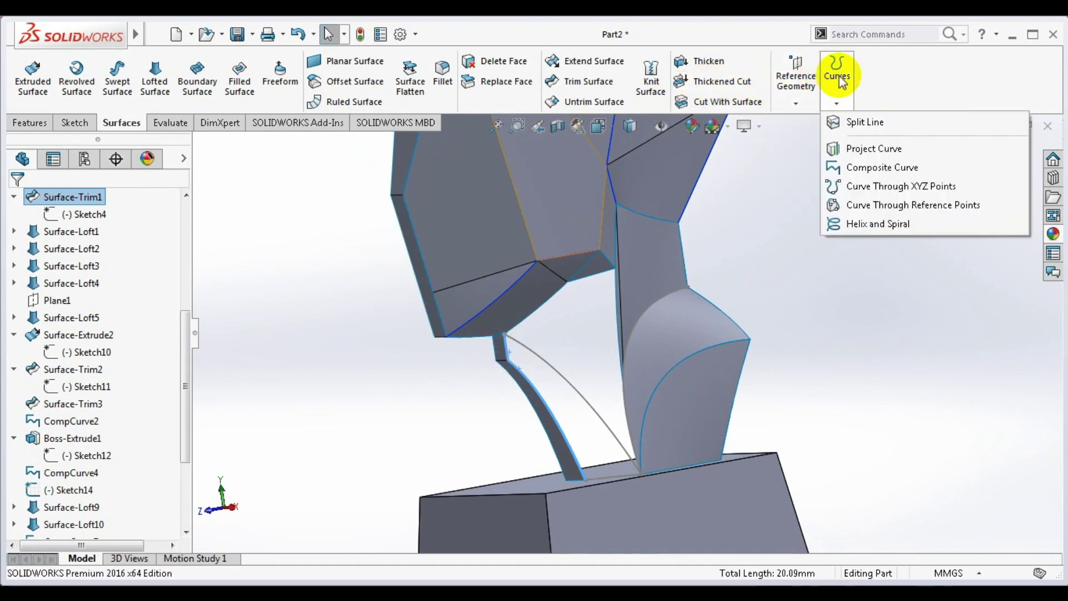
pyautogui.click(840, 166)
pyautogui.click(15, 202)
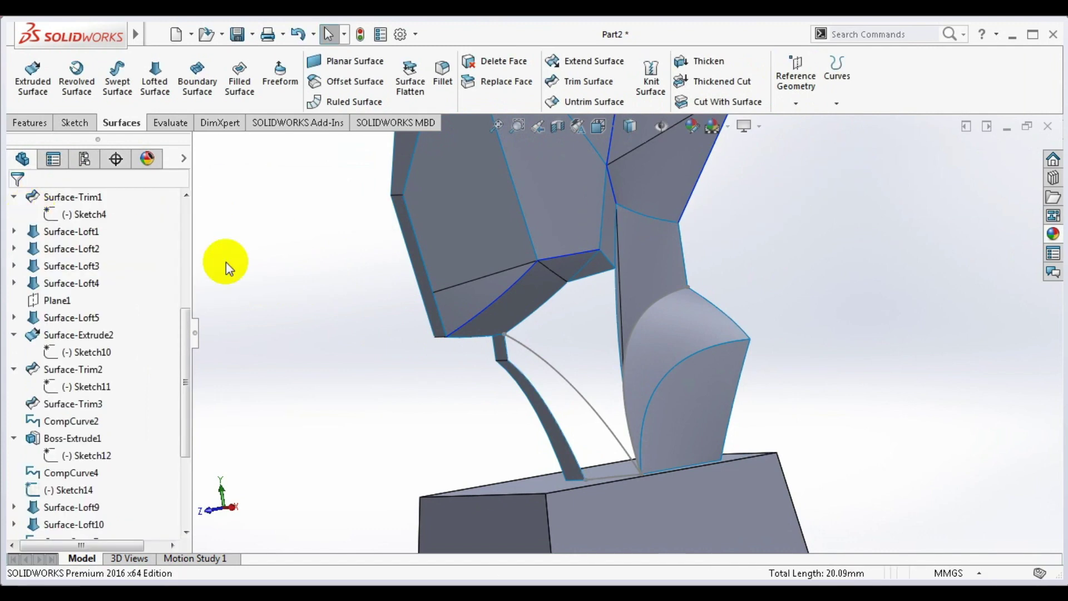
# - Select the thin strip's edge and the Sketch14 line along the base
pyautogui.click(601, 280)
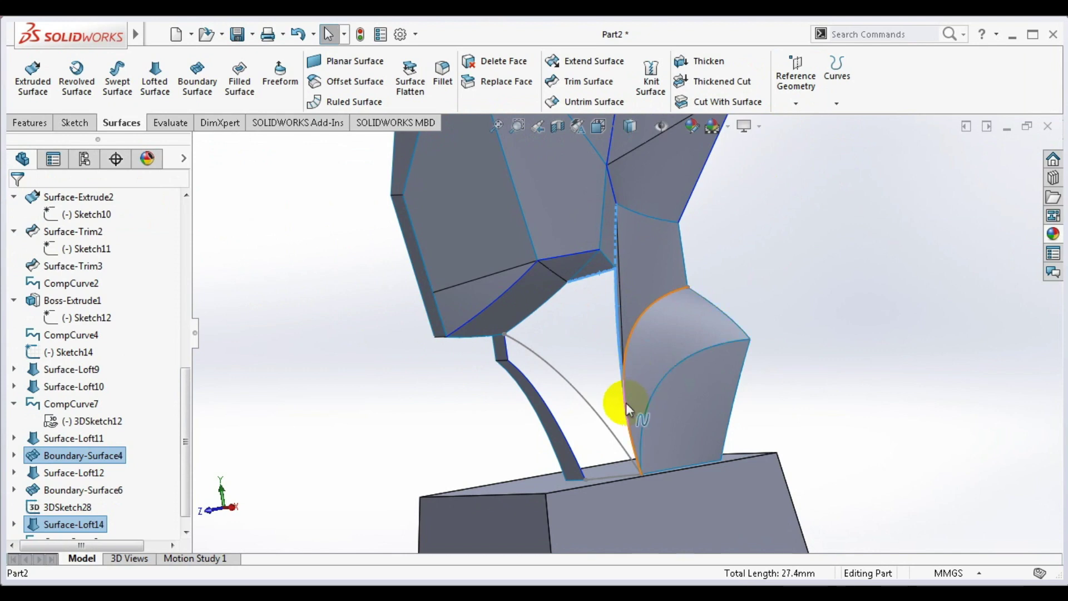
pyautogui.click(810, 289)
pyautogui.moveTo(810, 289)
pyautogui.mouseDown(button='middle')
pyautogui.moveTo(832, 198)
pyautogui.moveTo(768, 208)
pyautogui.moveTo(777, 194)
pyautogui.moveTo(749, 215)
pyautogui.moveTo(782, 208)
pyautogui.moveTo(762, 236)
pyautogui.moveTo(705, 269)
pyautogui.moveTo(656, 245)
pyautogui.moveTo(699, 262)
pyautogui.moveTo(677, 274)
pyautogui.moveTo(717, 269)
pyautogui.mouseUp(button='middle')
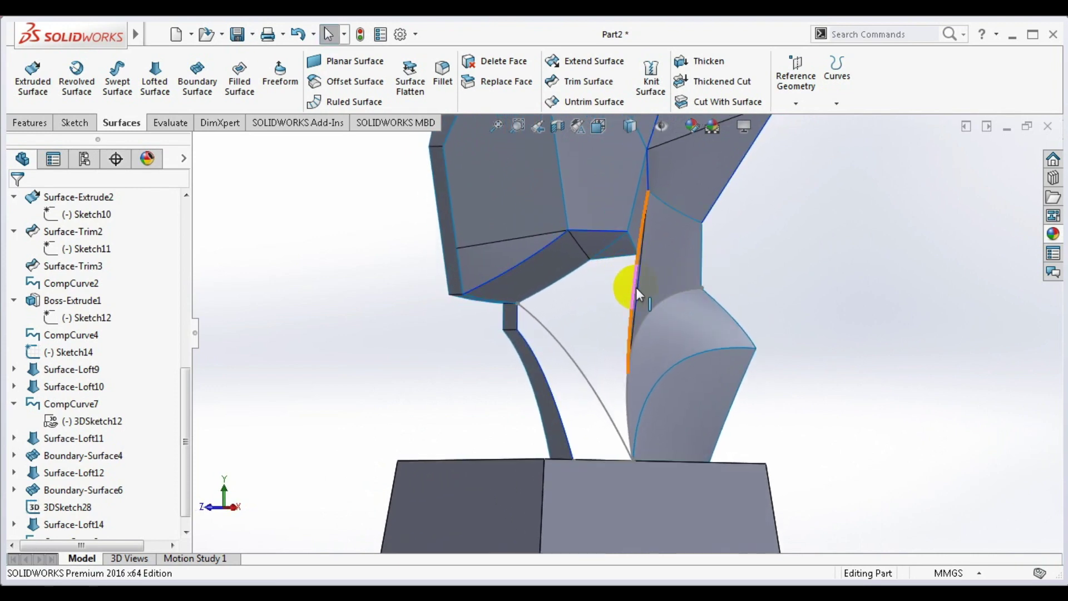
pyautogui.click(573, 306)
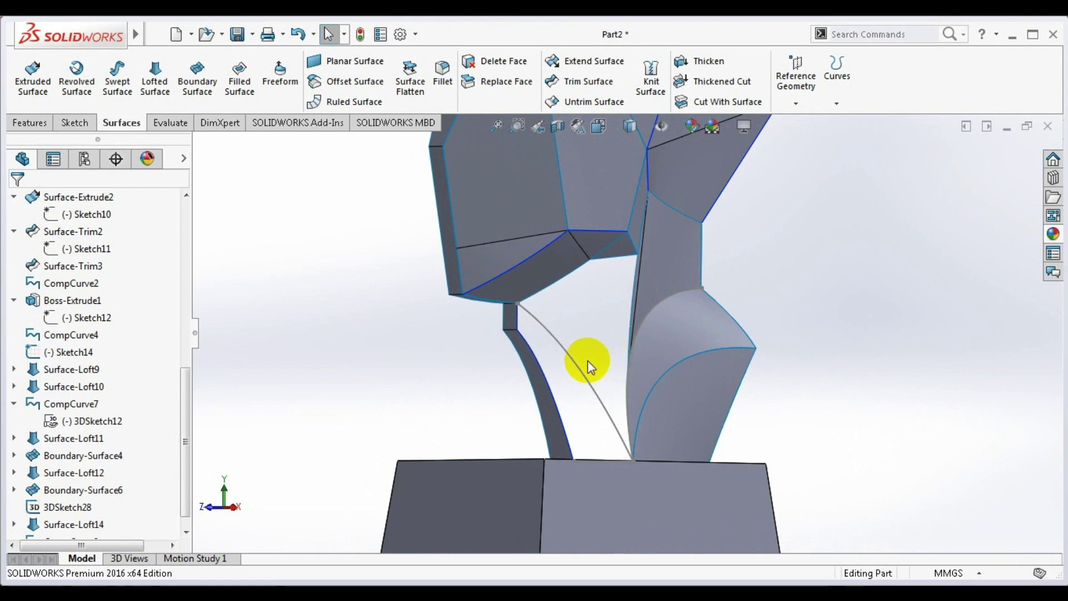
pyautogui.scroll(2, 594, 400)
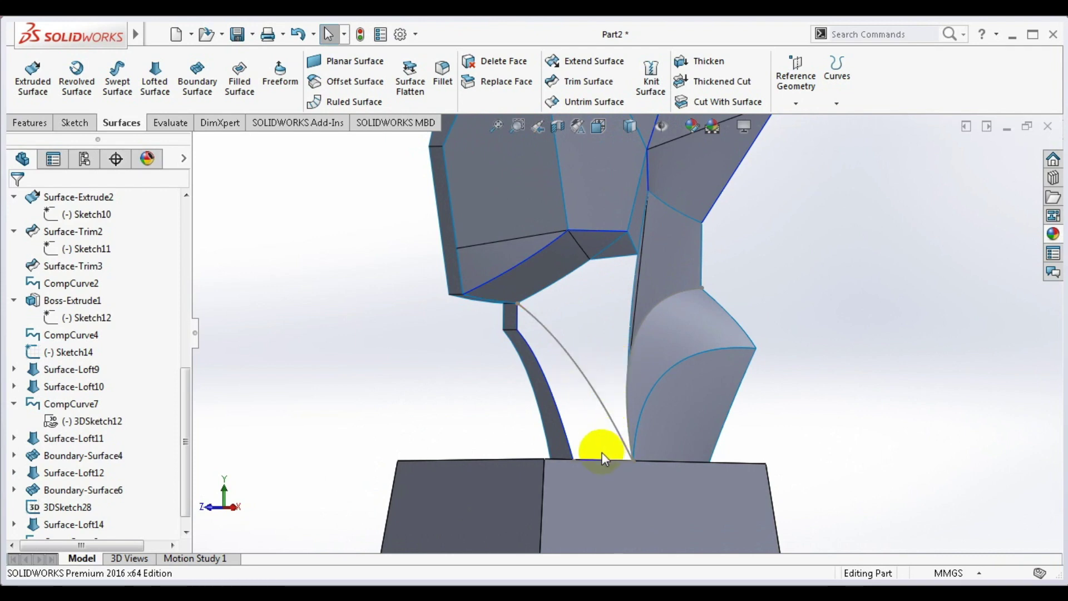
pyautogui.scroll(2, 595, 448)
pyautogui.scroll(2, 592, 453)
pyautogui.scroll(2, 593, 372)
pyautogui.scroll(-3, 547, 258)
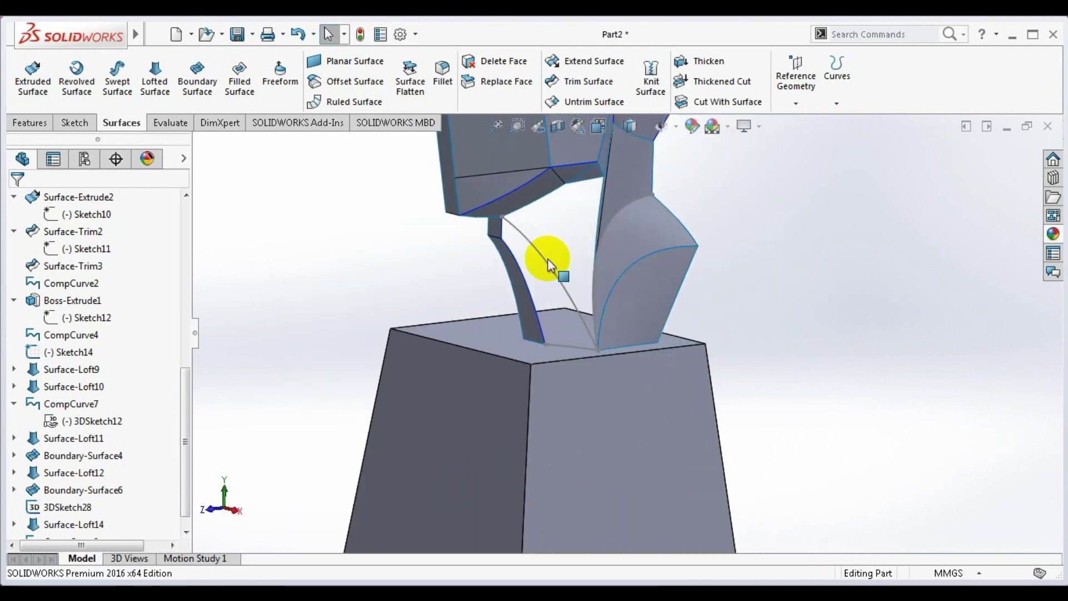
pyautogui.scroll(-1, 188, 401)
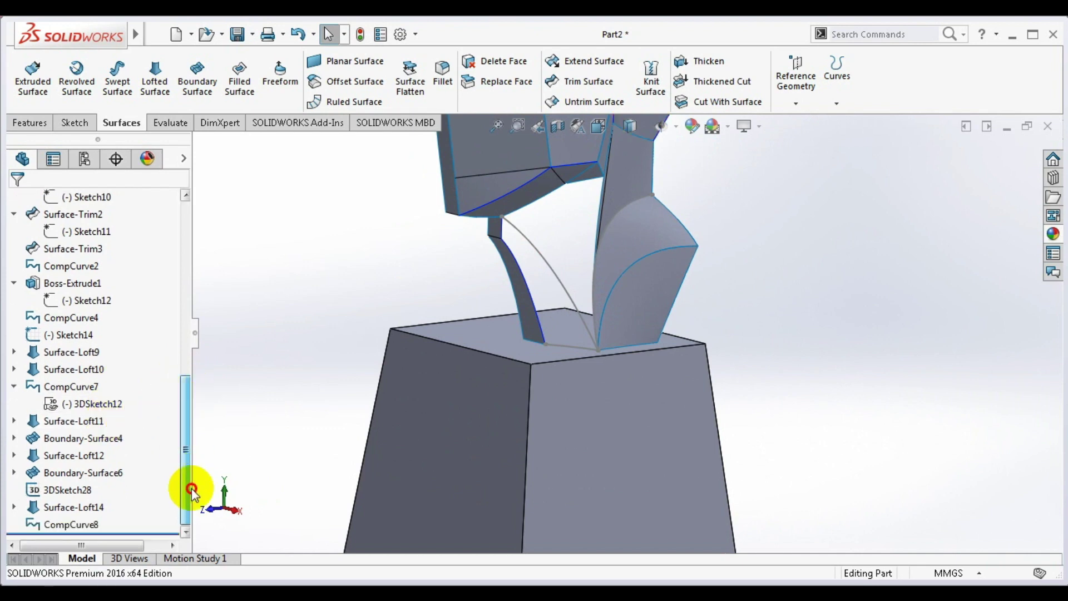
pyautogui.scroll(1, 184, 439)
pyautogui.scroll(-3, 251, 414)
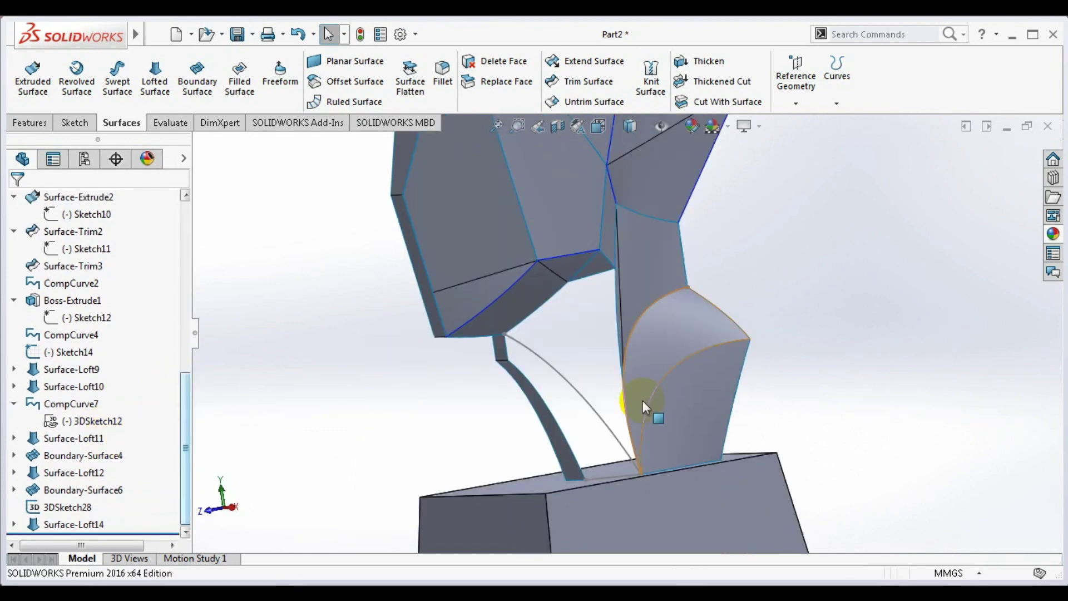
pyautogui.click(522, 373)
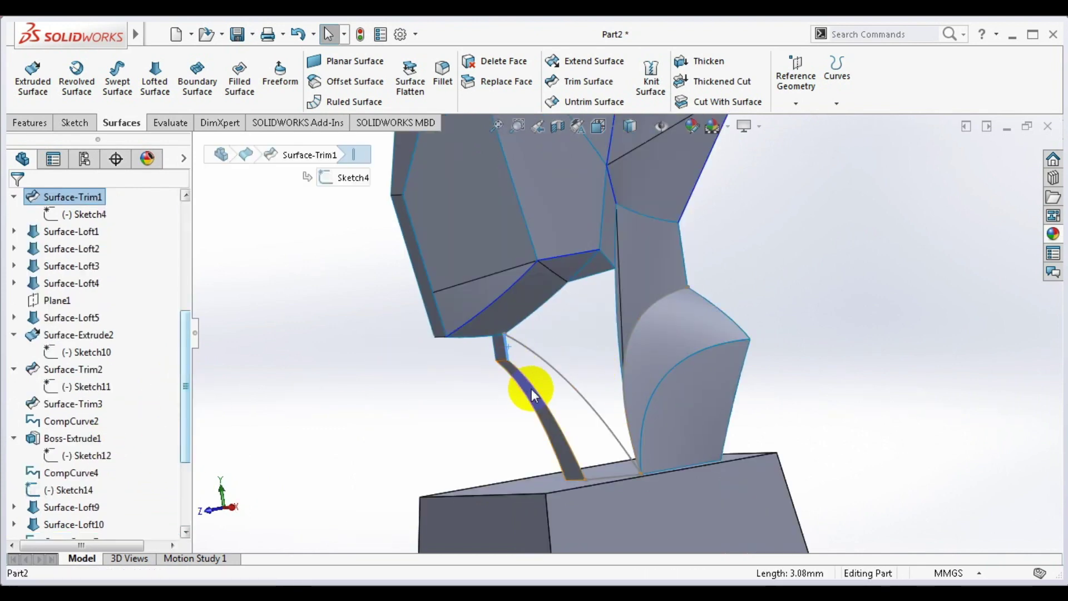
pyautogui.click(603, 476)
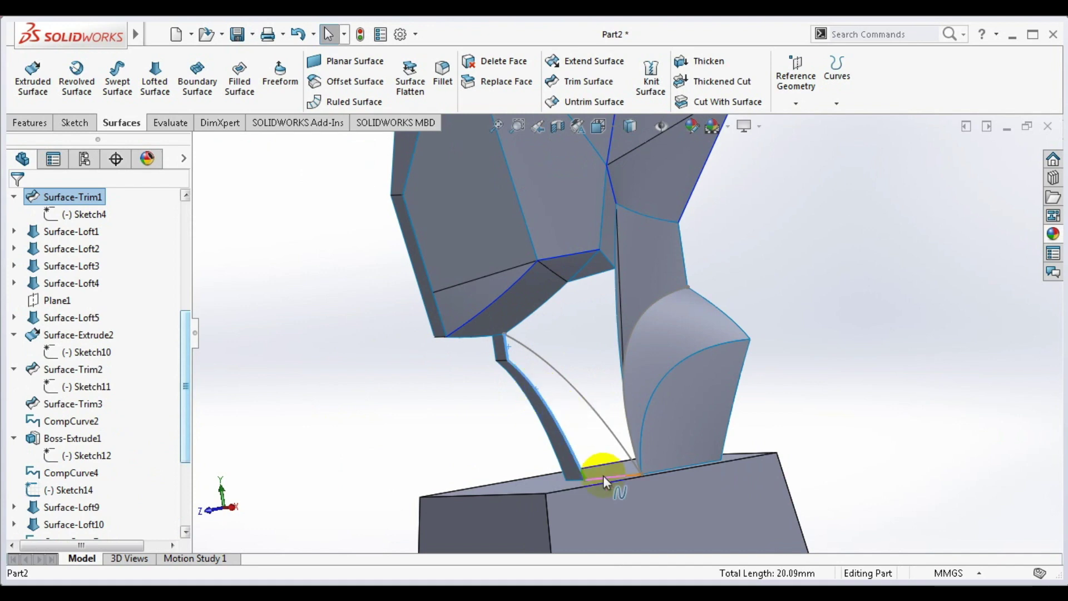
pyautogui.click(798, 94)
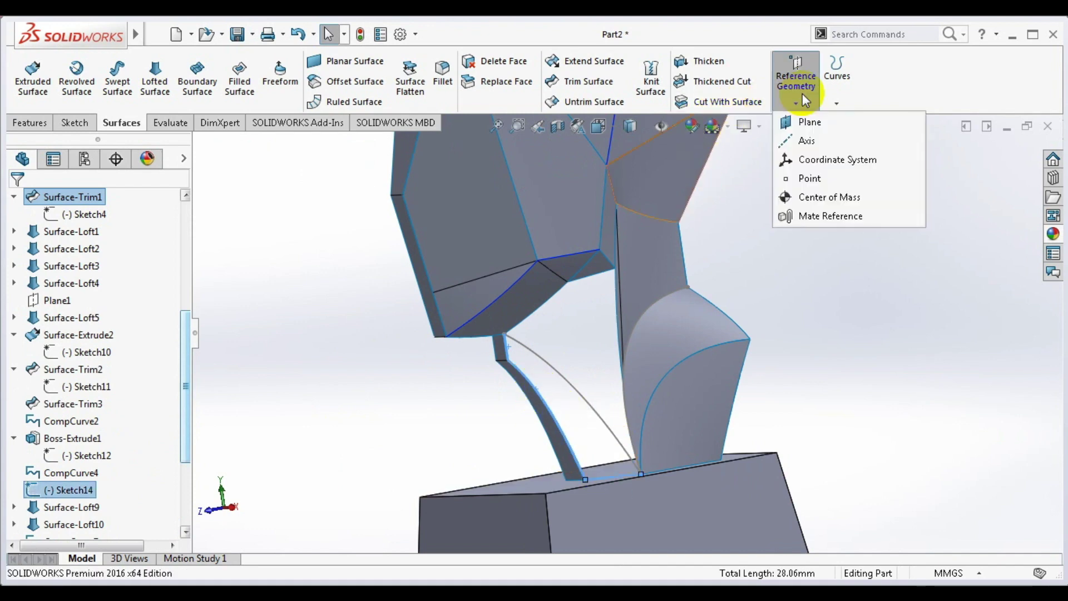
pyautogui.click(831, 100)
pyautogui.click(832, 166)
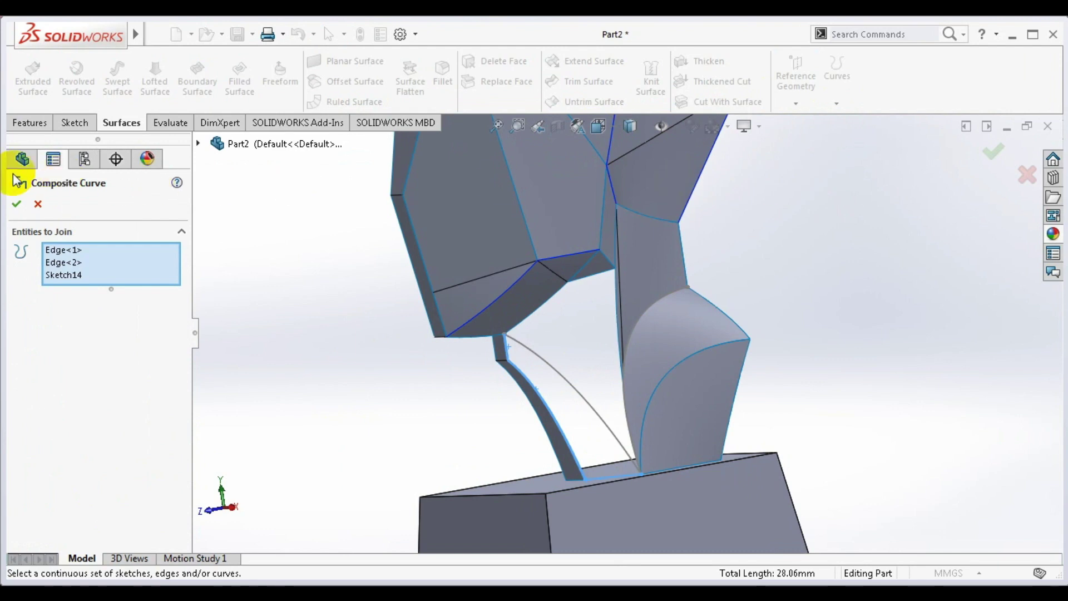
pyautogui.click(16, 204)
pyautogui.click(38, 203)
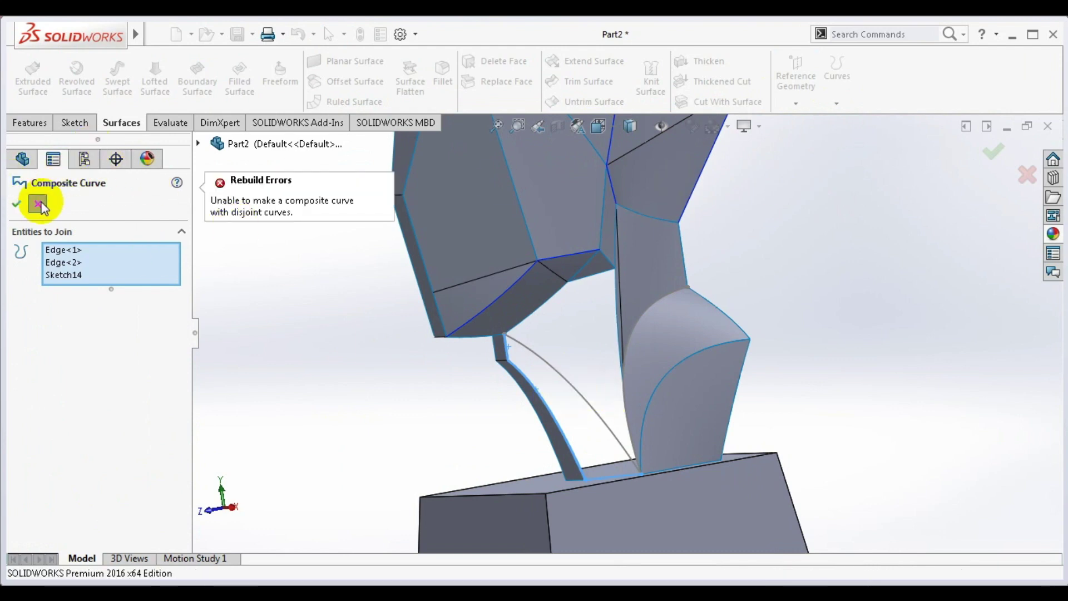
pyautogui.moveTo(640, 368); pyautogui.dragTo(541, 328, button='middle')
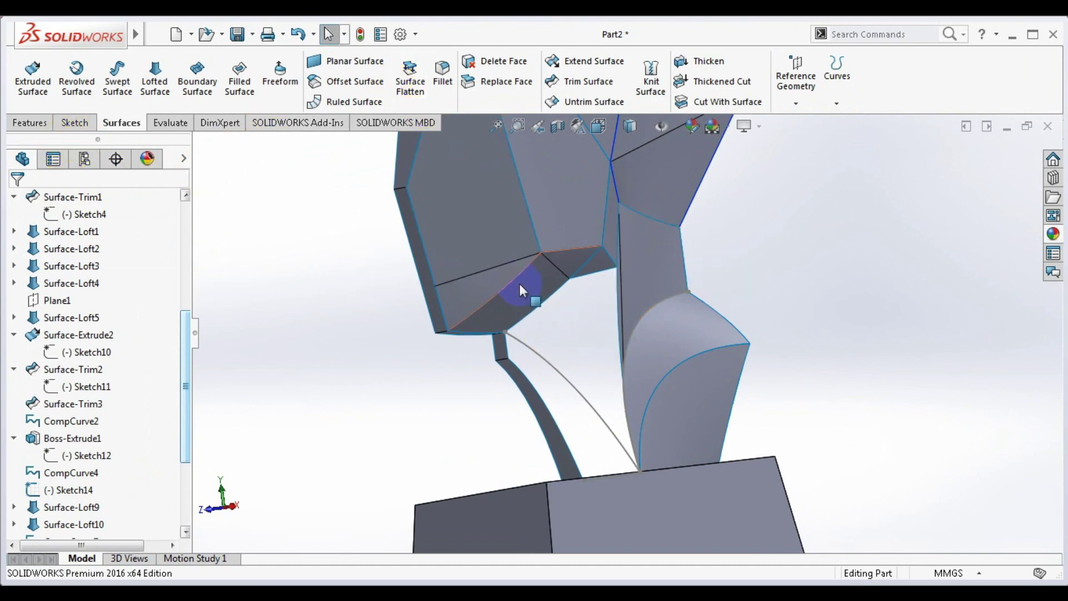
pyautogui.moveTo(625, 262)
pyautogui.mouseDown(button='middle')
pyautogui.moveTo(634, 291)
pyautogui.moveTo(675, 274)
pyautogui.moveTo(656, 240)
pyautogui.moveTo(603, 274)
pyautogui.moveTo(578, 268)
pyautogui.moveTo(588, 269)
pyautogui.mouseUp(button='middle')
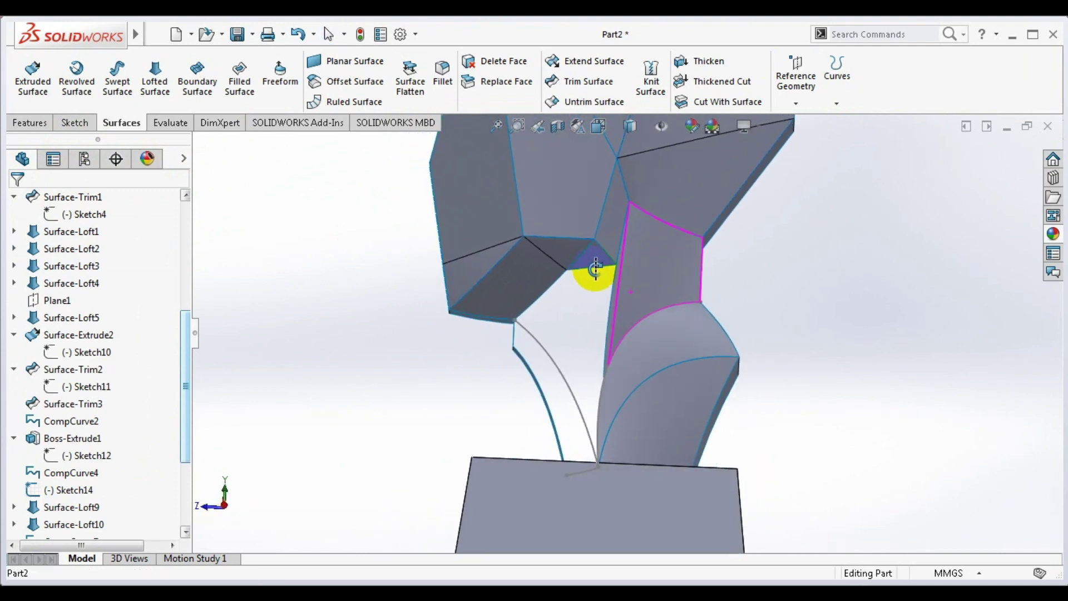
# - In a new 3D sketch, draw a spline from the plinth top partway up the neck's front edge
pyautogui.click(74, 122)
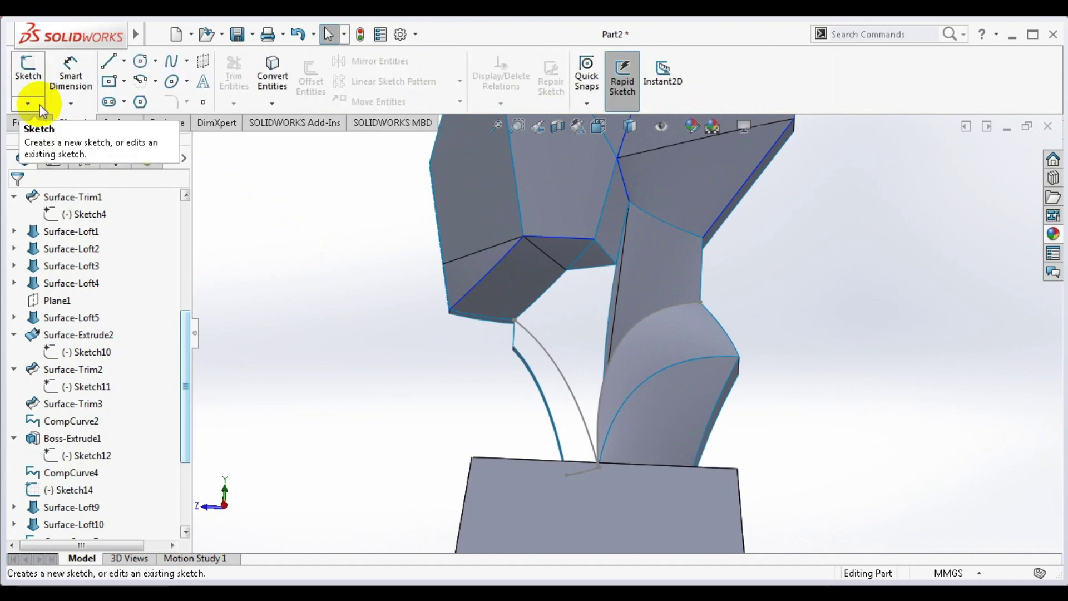
pyautogui.click(39, 104)
pyautogui.click(50, 139)
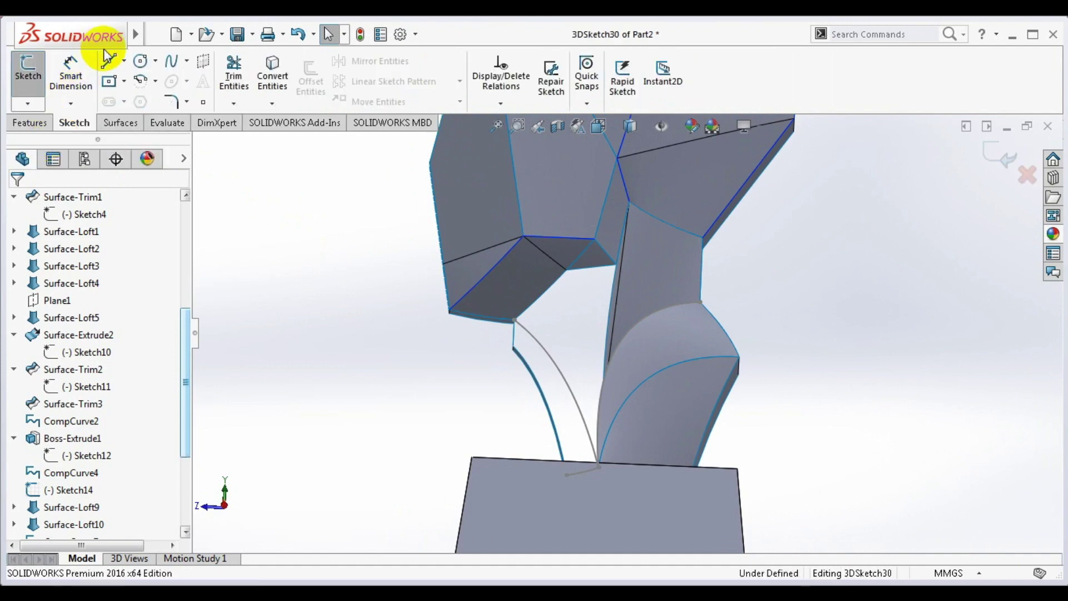
pyautogui.click(171, 61)
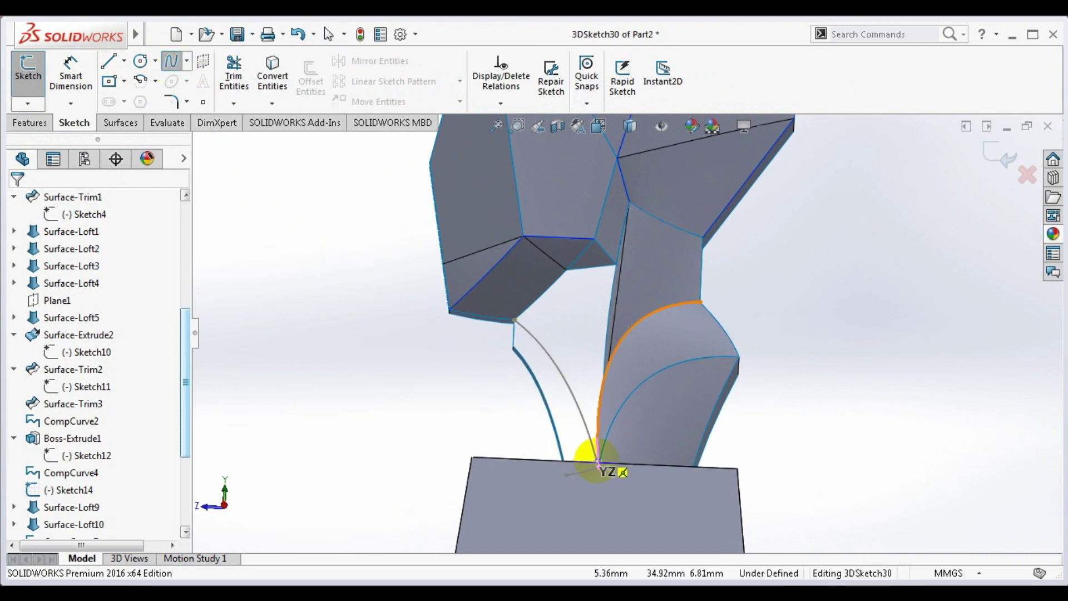
pyautogui.moveTo(599, 457); pyautogui.dragTo(624, 489, button='middle')
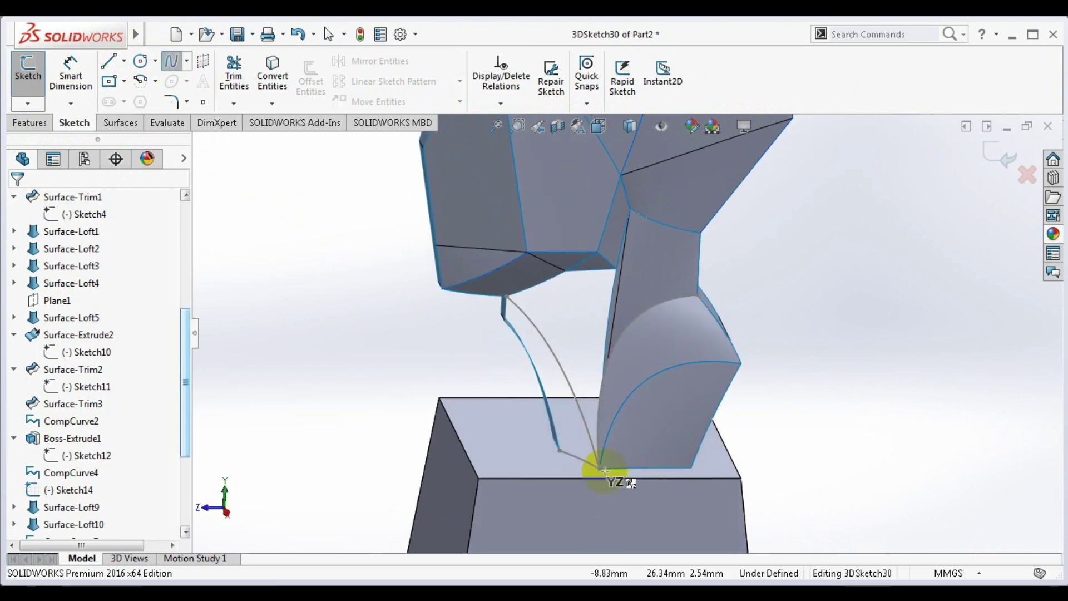
pyautogui.click(600, 468)
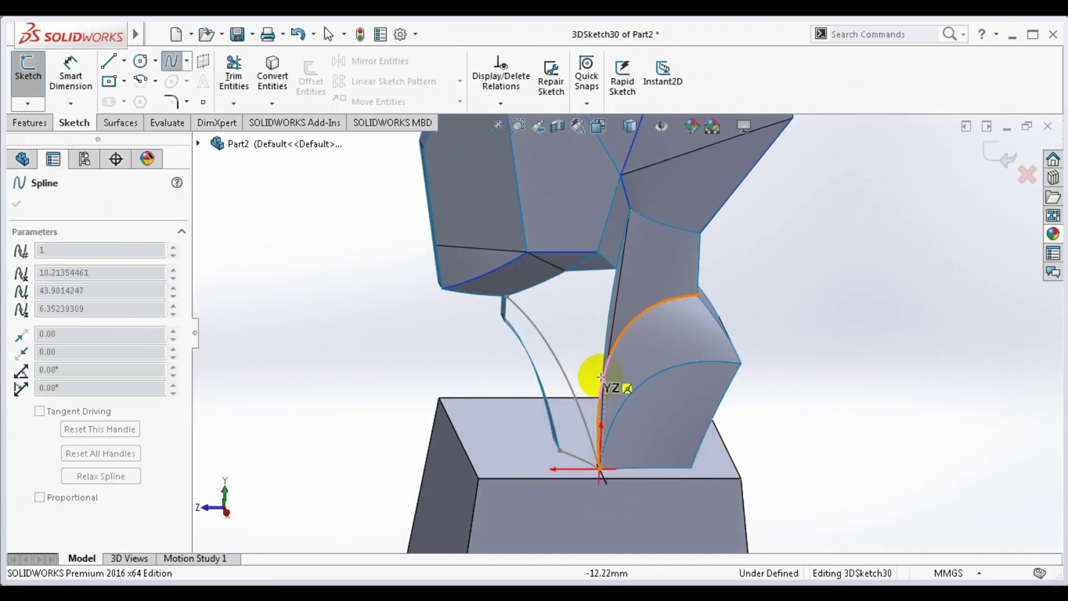
pyautogui.scroll(-3, 601, 377)
pyautogui.scroll(-2, 613, 375)
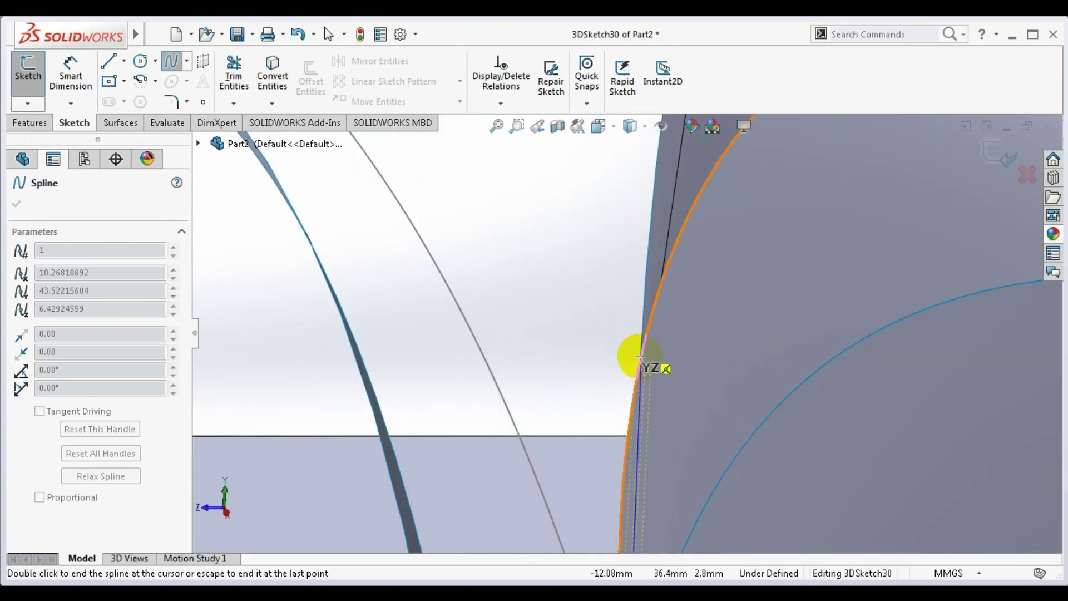
pyautogui.click(640, 357)
pyautogui.press('Escape')
pyautogui.scroll(3, 672, 372)
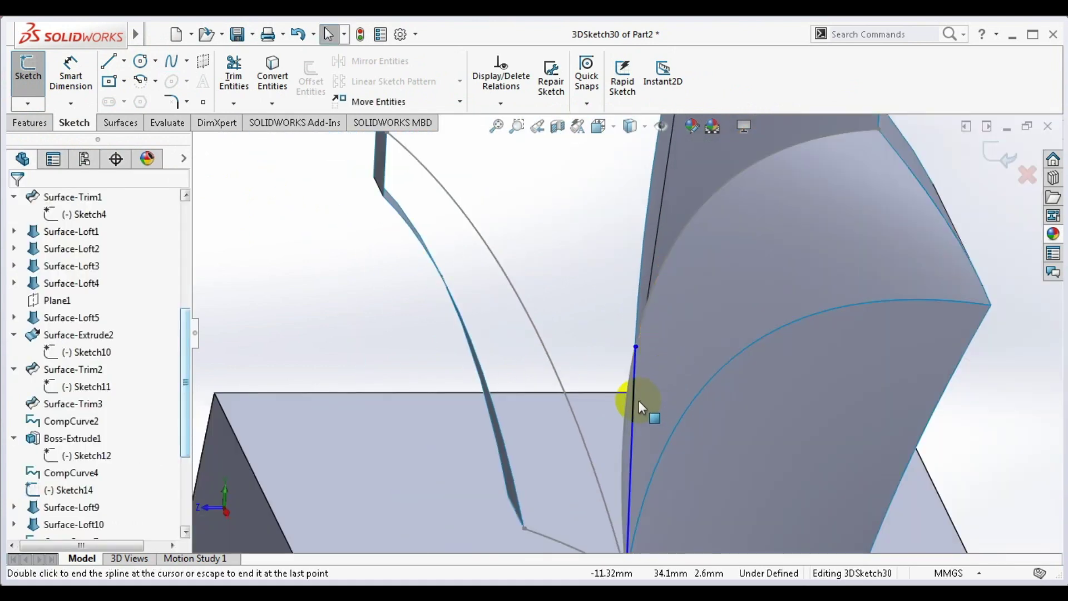
pyautogui.doubleClick(636, 401)
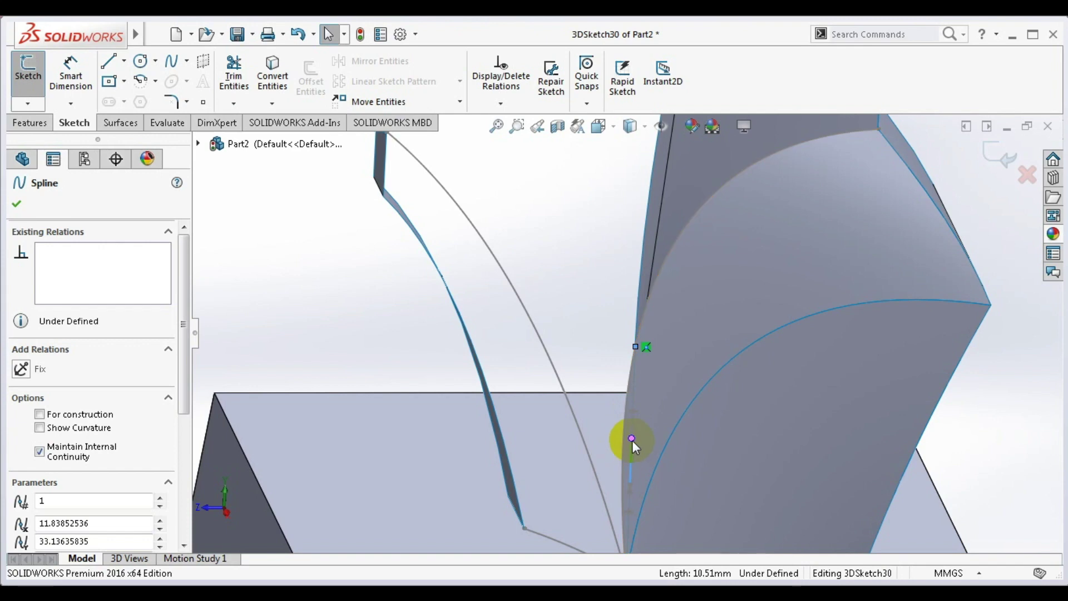
pyautogui.moveTo(631, 439); pyautogui.dragTo(620, 441)
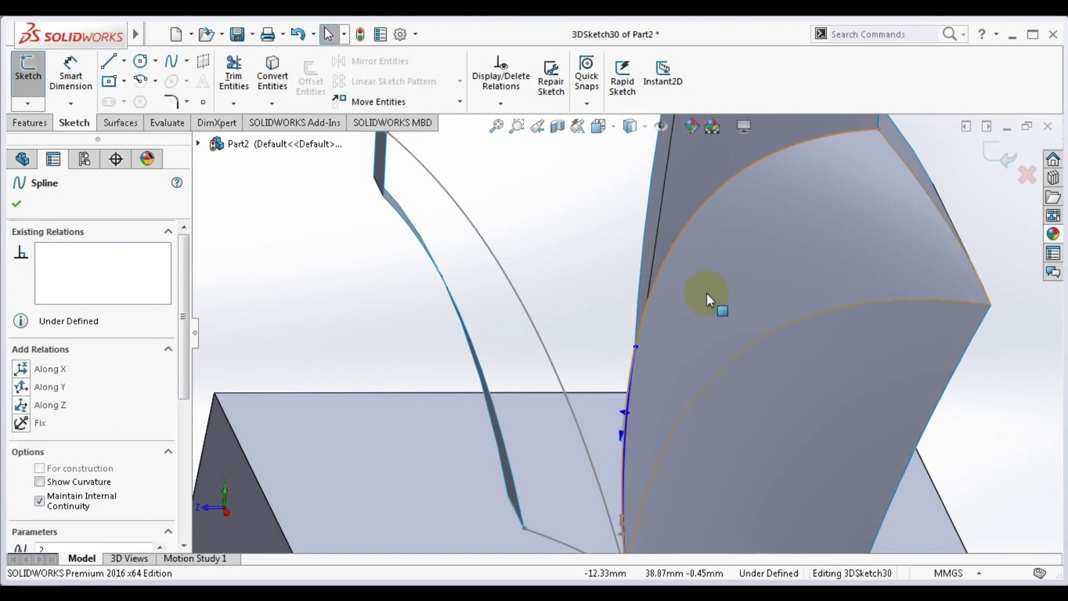
pyautogui.scroll(3, 706, 293)
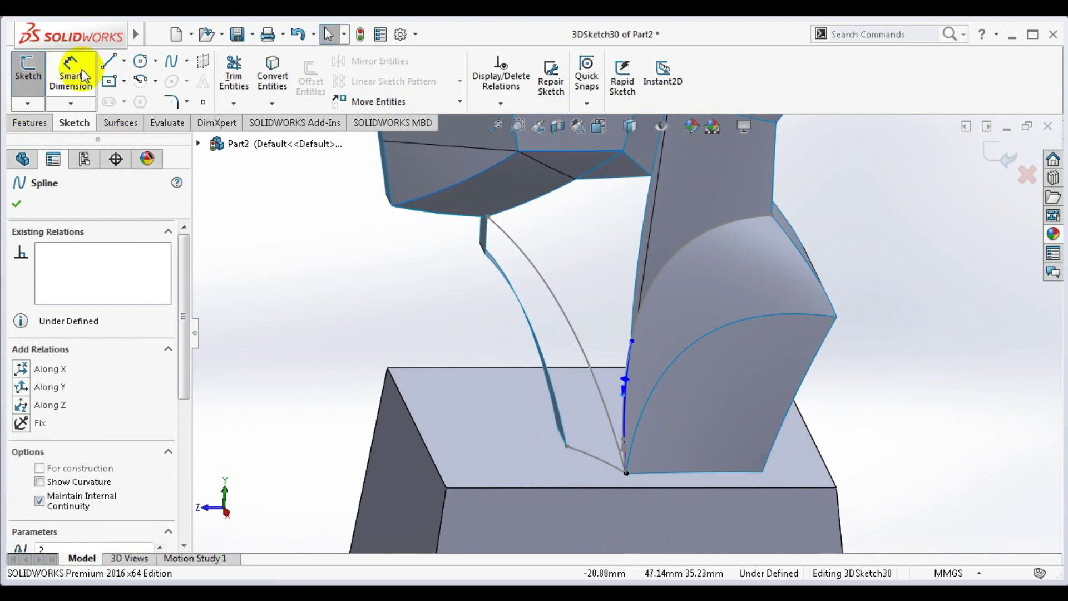
# - Add a second spline continuing to the head's underside and adjust its tangent
pyautogui.click(171, 61)
pyautogui.click(632, 340)
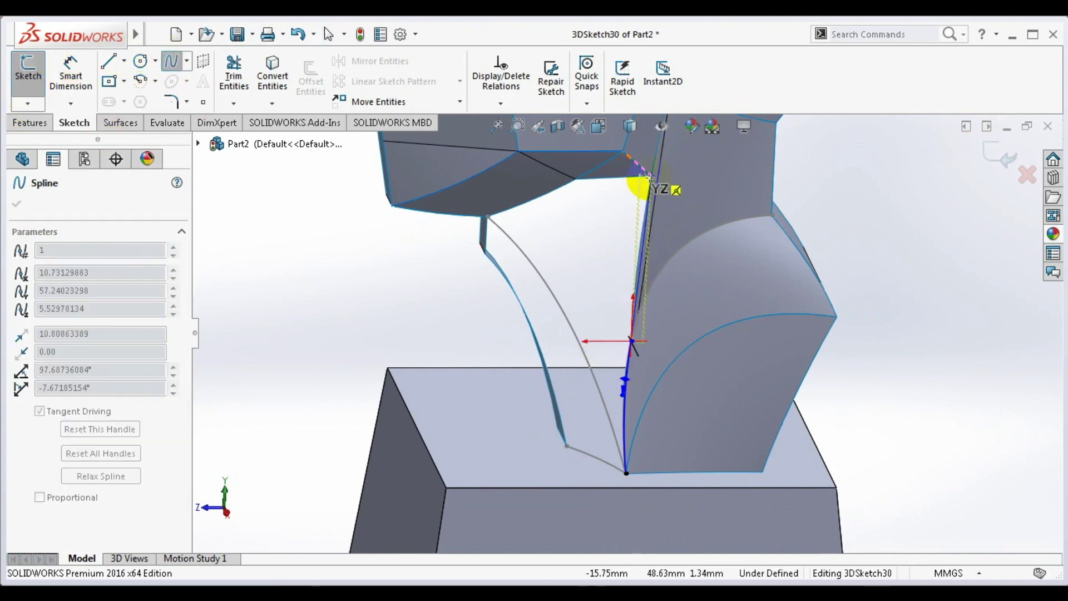
pyautogui.scroll(-2, 647, 177)
pyautogui.scroll(-3, 642, 186)
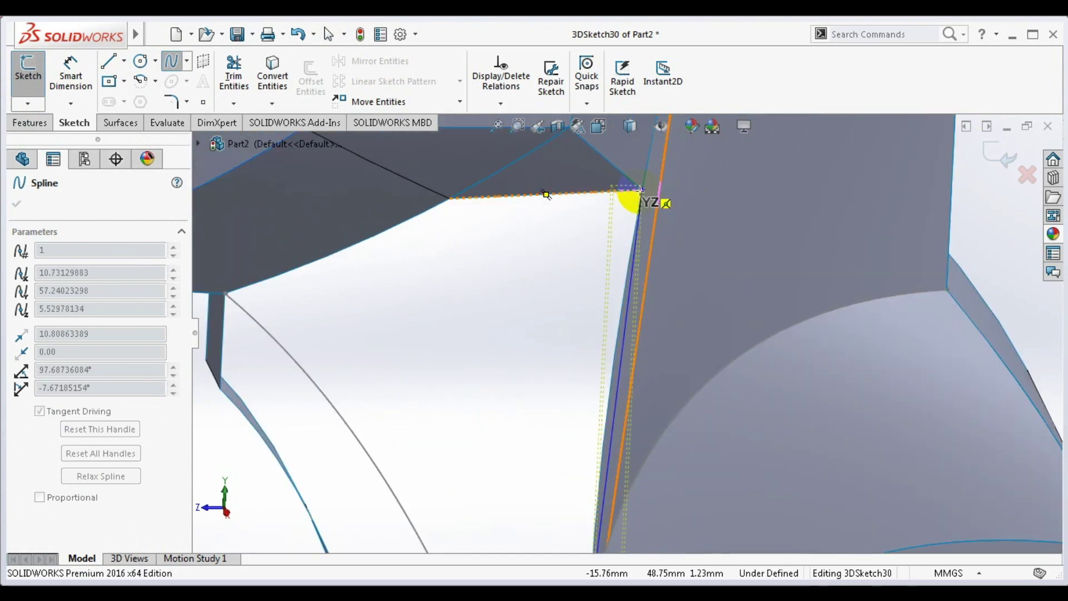
pyautogui.scroll(3, 640, 206)
pyautogui.scroll(2, 660, 278)
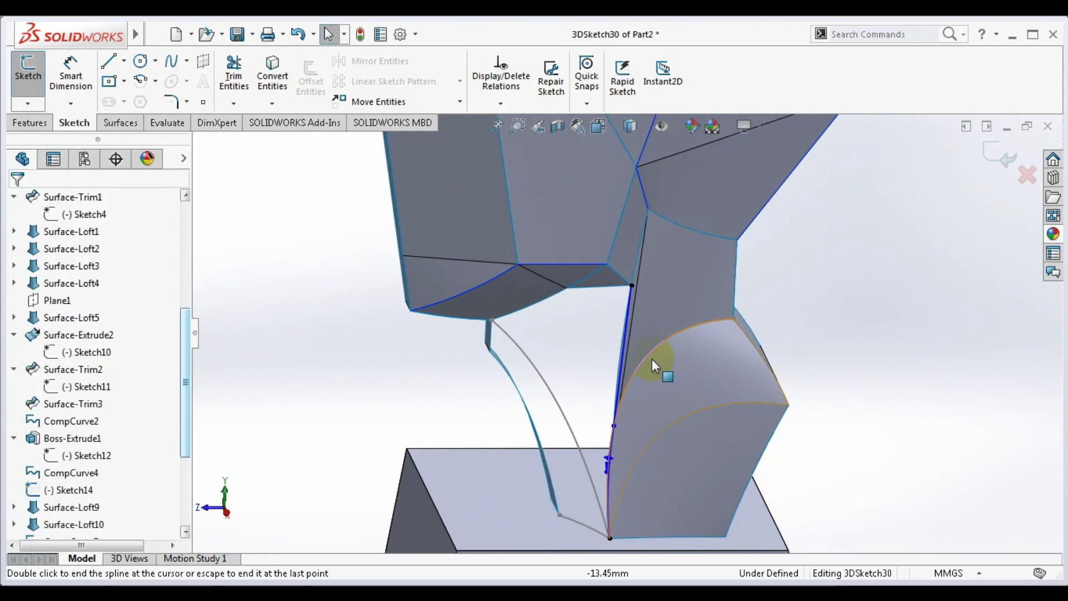
pyautogui.moveTo(672, 335); pyautogui.dragTo(641, 272, button='middle')
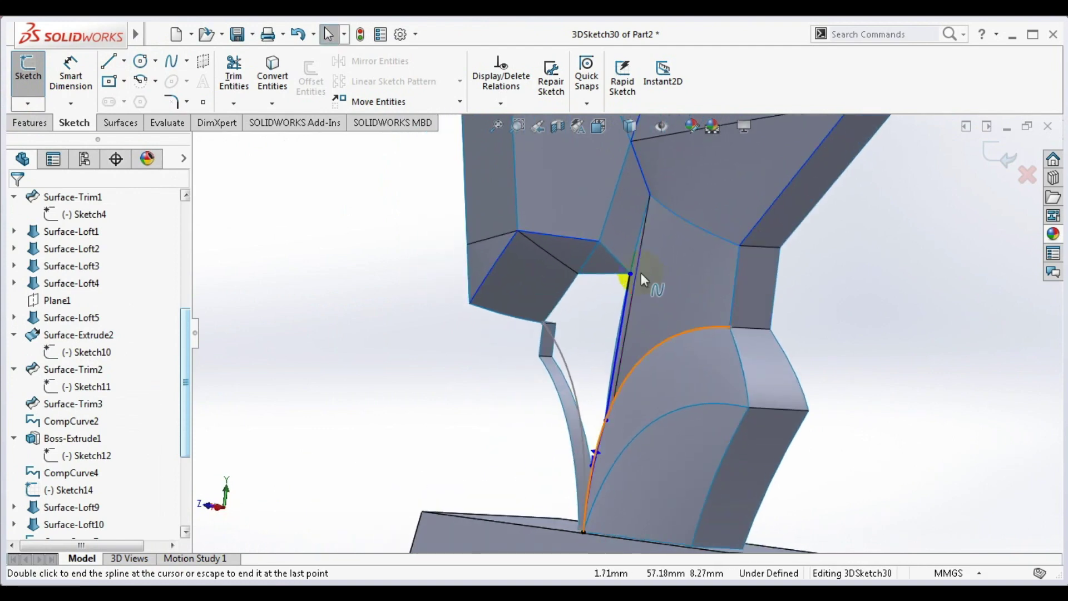
pyautogui.press('Escape')
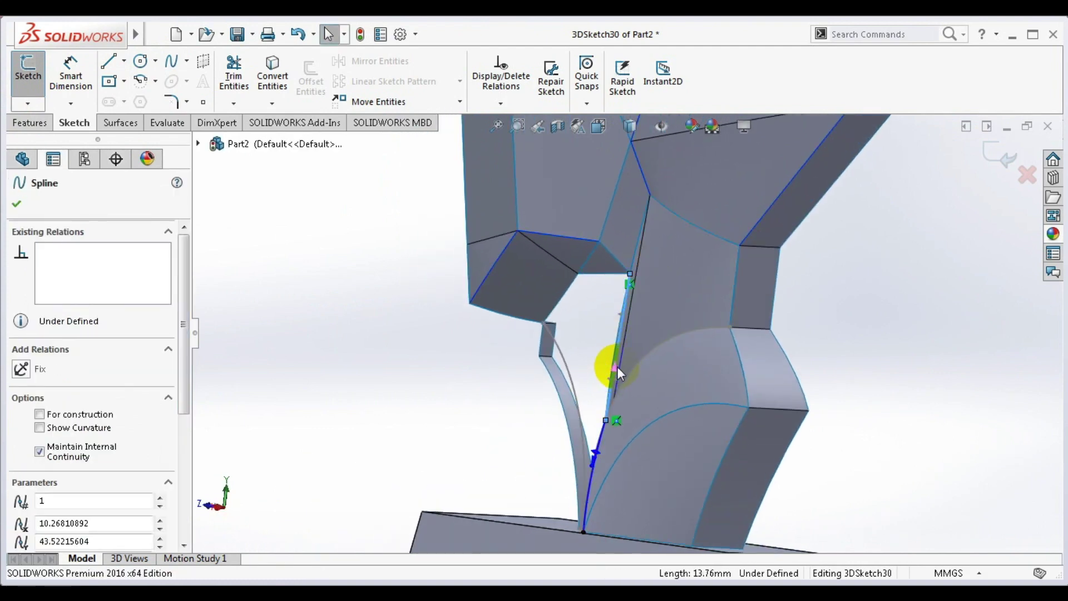
pyautogui.click(614, 363)
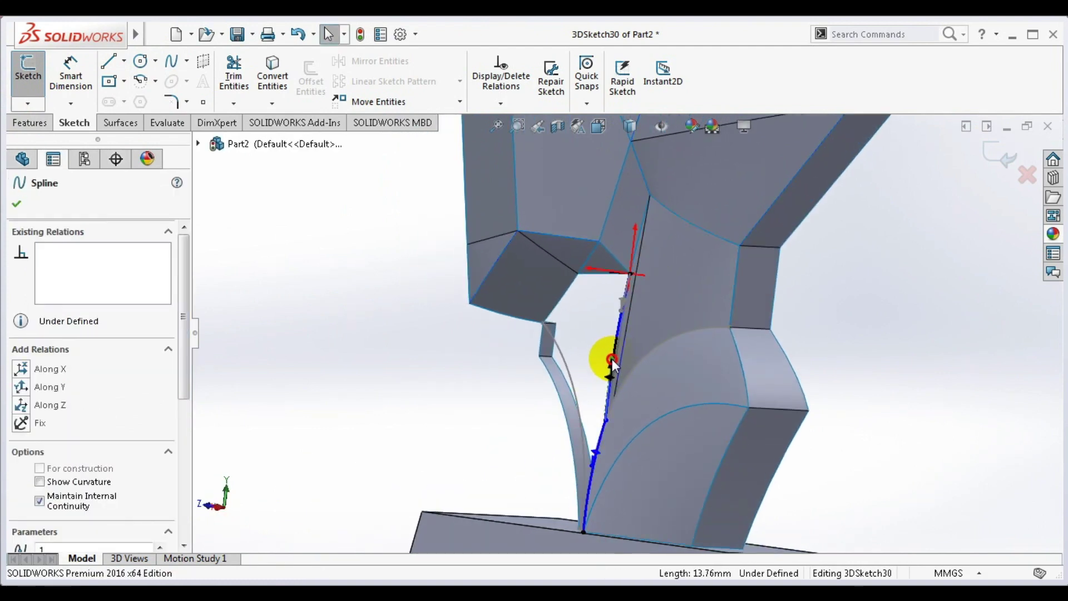
pyautogui.scroll(-4, 627, 356)
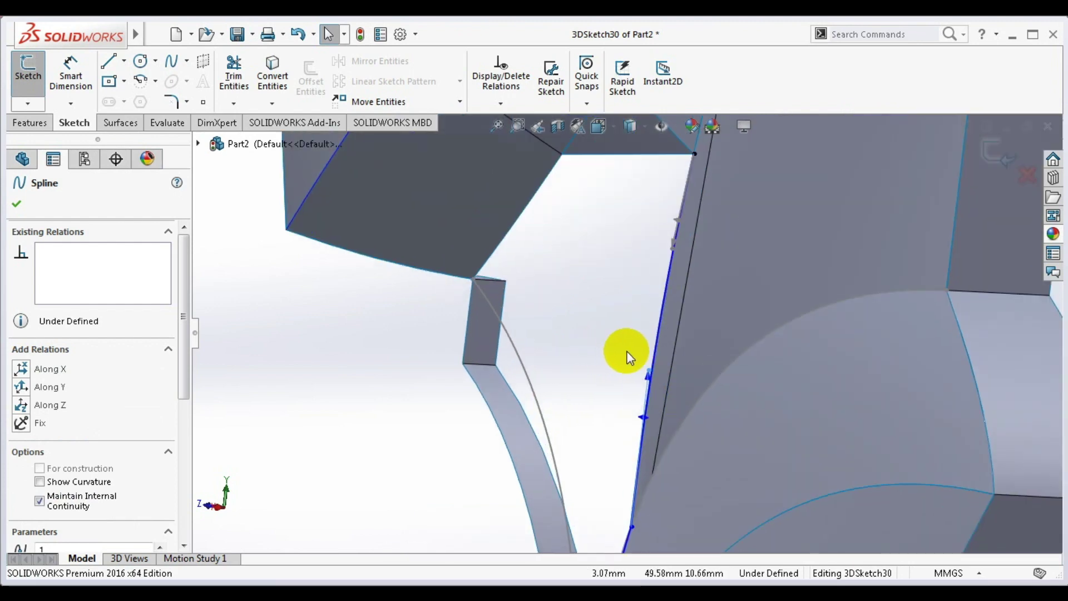
pyautogui.moveTo(627, 356)
pyautogui.mouseDown(button='middle')
pyautogui.moveTo(670, 298)
pyautogui.moveTo(795, 333)
pyautogui.mouseUp(button='middle')
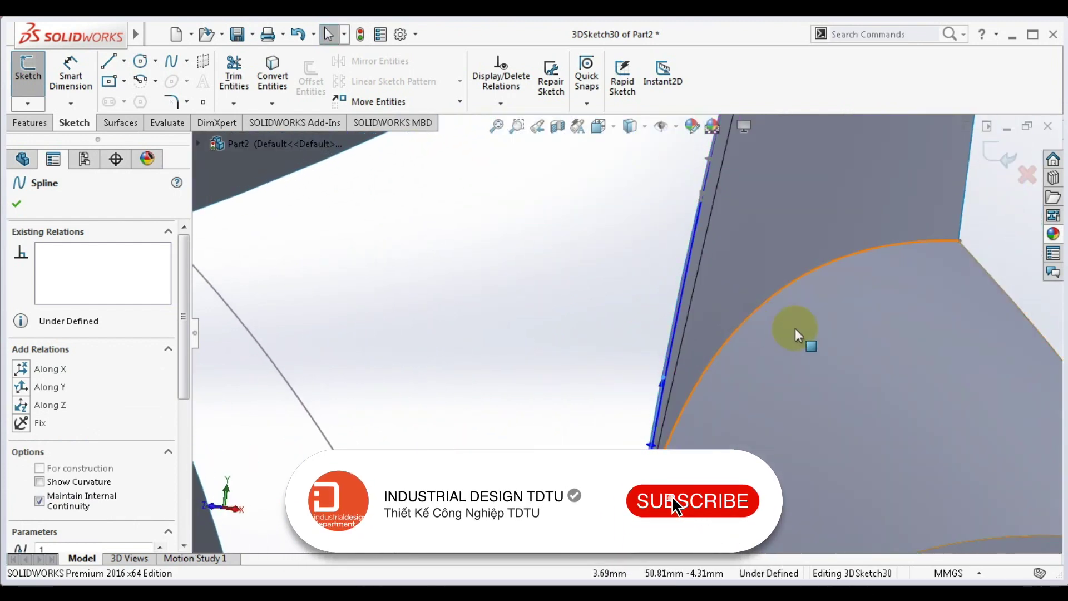
pyautogui.moveTo(715, 305)
pyautogui.mouseDown(button='middle')
pyautogui.moveTo(758, 310)
pyautogui.moveTo(748, 334)
pyautogui.moveTo(743, 303)
pyautogui.moveTo(710, 310)
pyautogui.moveTo(584, 257)
pyautogui.moveTo(590, 273)
pyautogui.mouseUp(button='middle')
pyautogui.click(705, 384)
# - Exit 3DSketch30 and select the Surface-Loft14 face
pyautogui.click(998, 156)
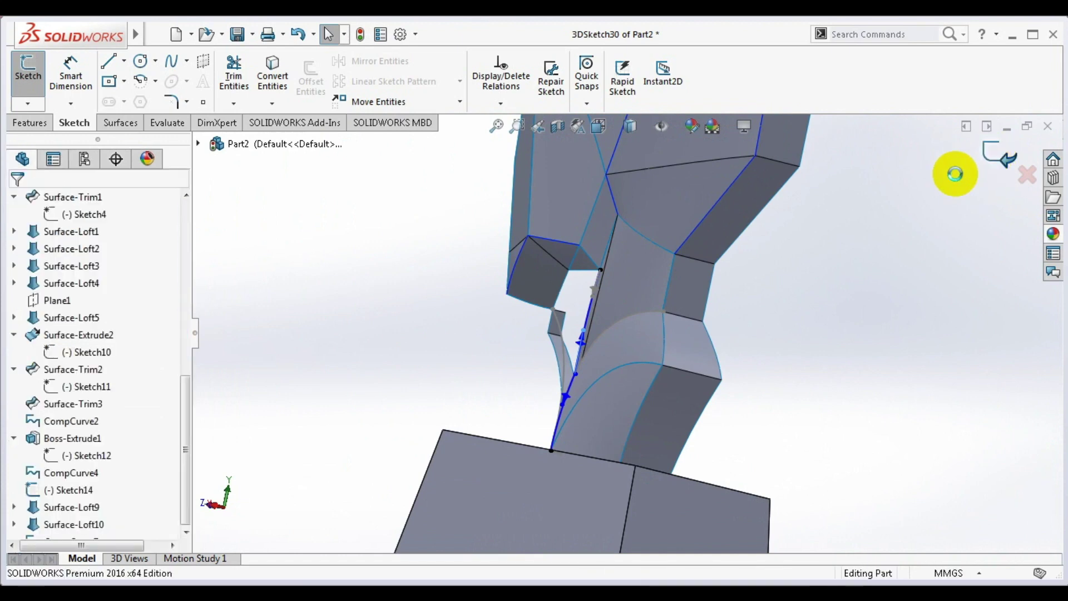
pyautogui.moveTo(743, 288)
pyautogui.mouseDown(button='middle')
pyautogui.moveTo(818, 289)
pyautogui.moveTo(839, 336)
pyautogui.moveTo(849, 332)
pyautogui.mouseUp(button='middle')
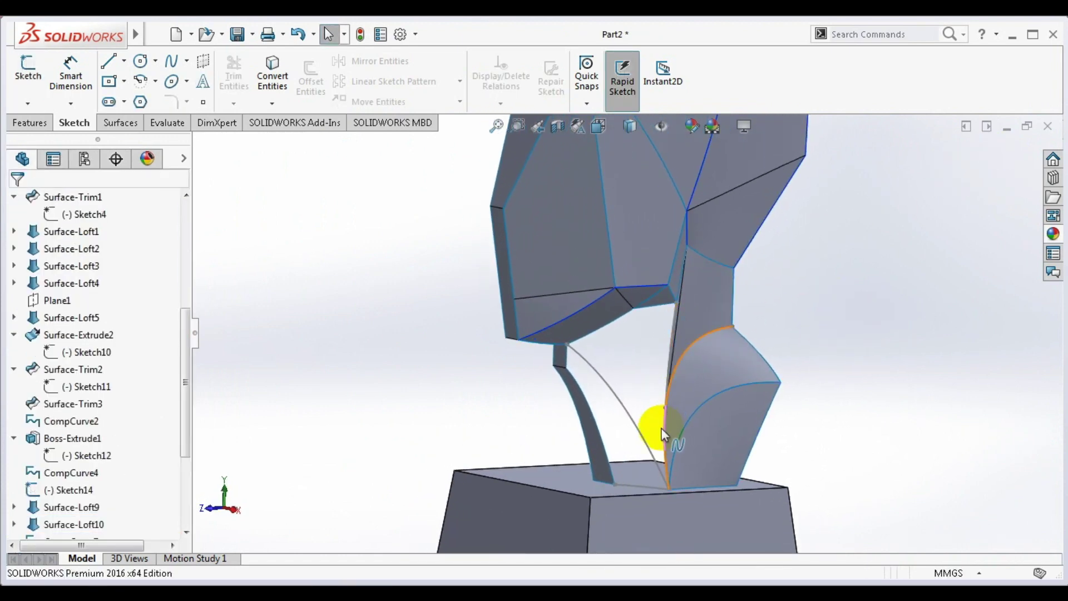
pyautogui.moveTo(185, 432); pyautogui.dragTo(166, 519)
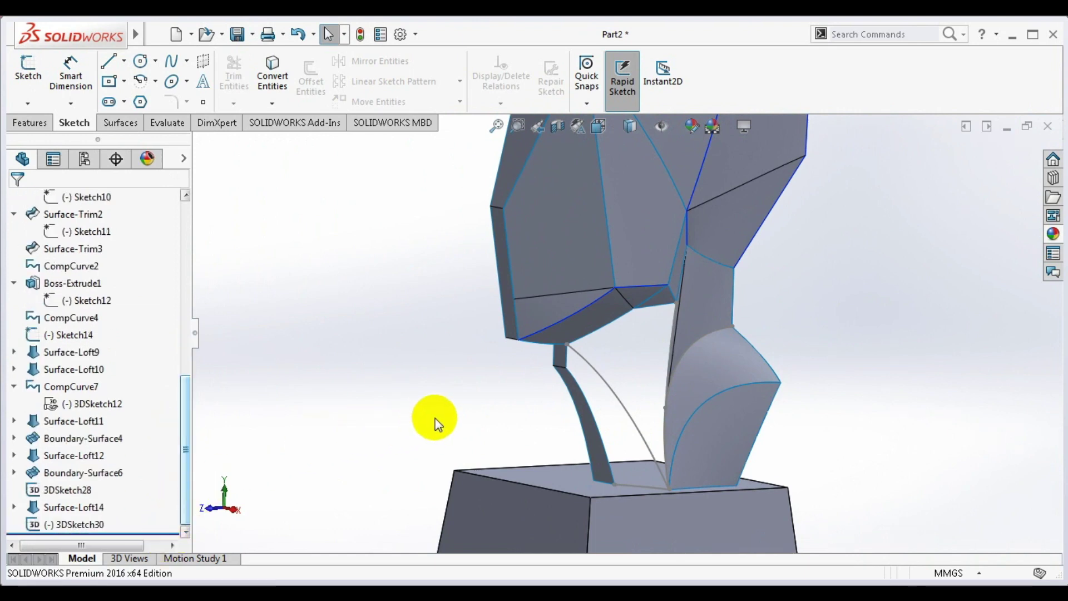
pyautogui.click(651, 310)
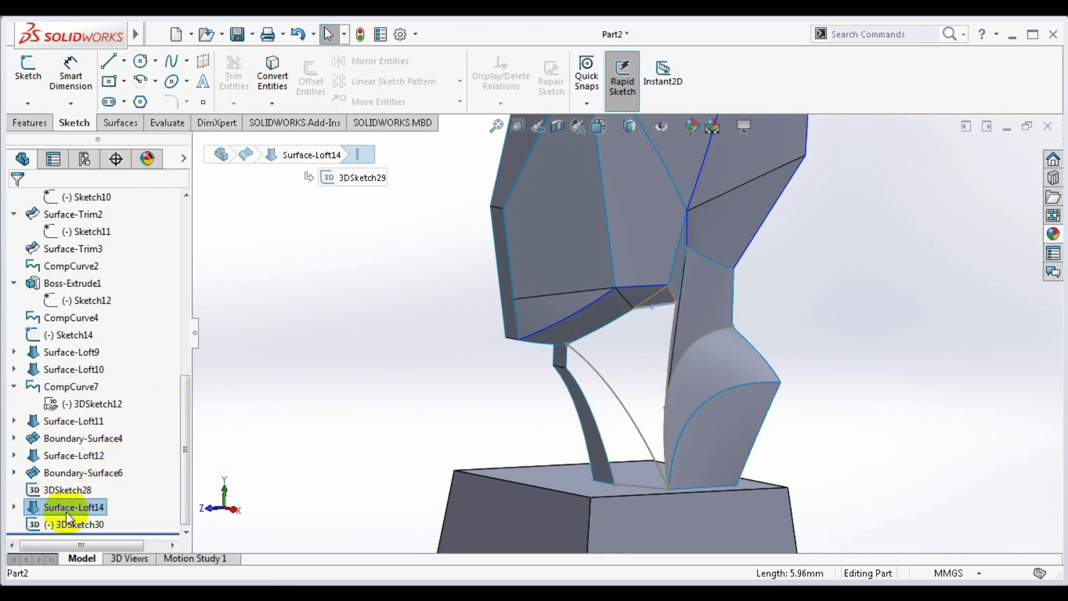
# - Create composite curve CompCurve9 from a neck edge and 3DSketch30
pyautogui.click(298, 370)
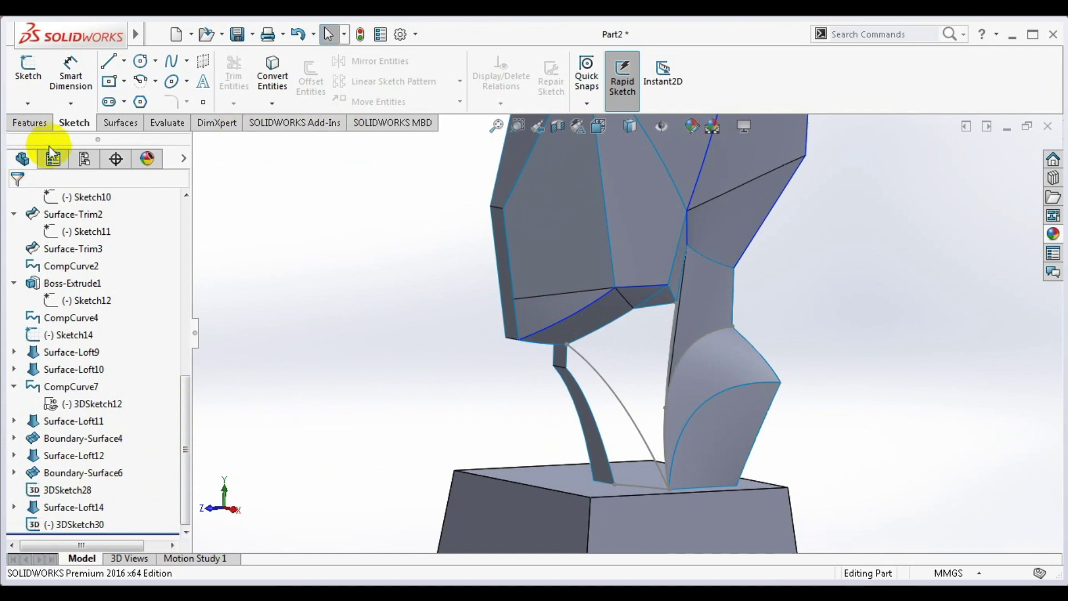
pyautogui.click(45, 129)
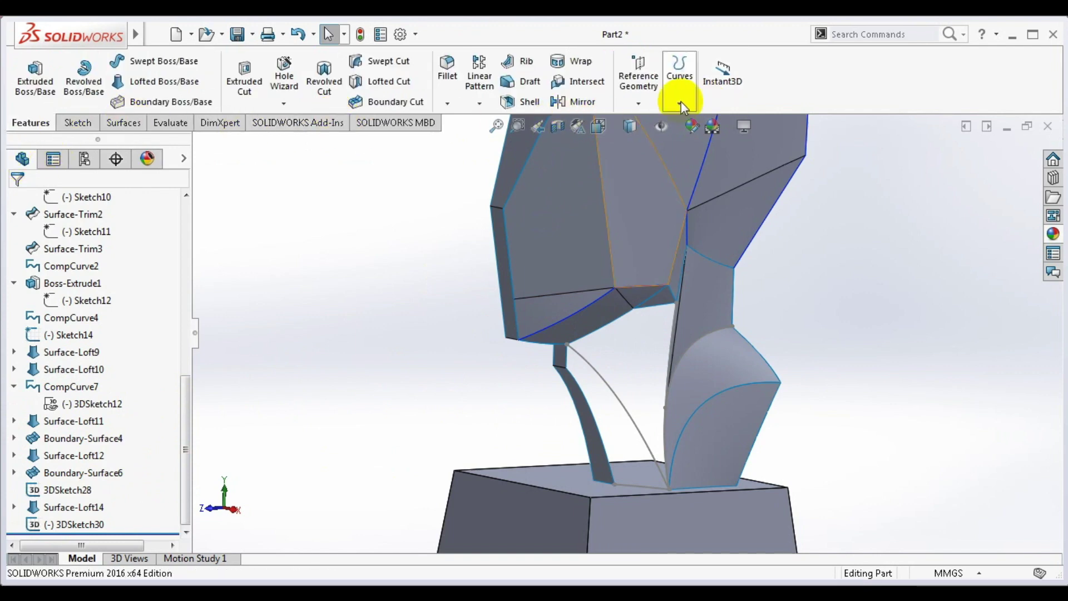
pyautogui.click(678, 96)
pyautogui.click(706, 167)
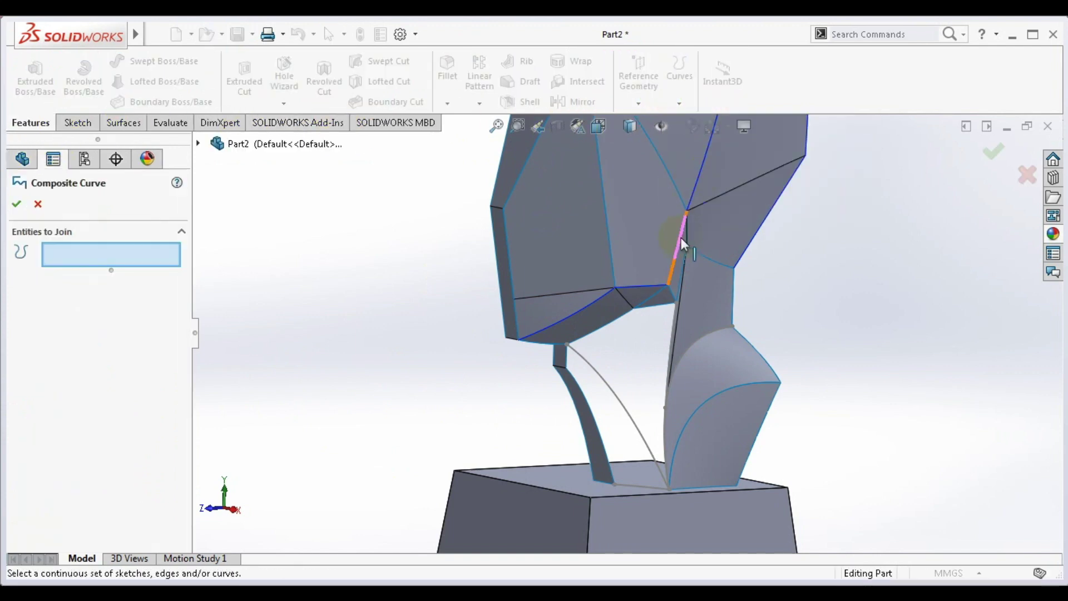
pyautogui.click(660, 309)
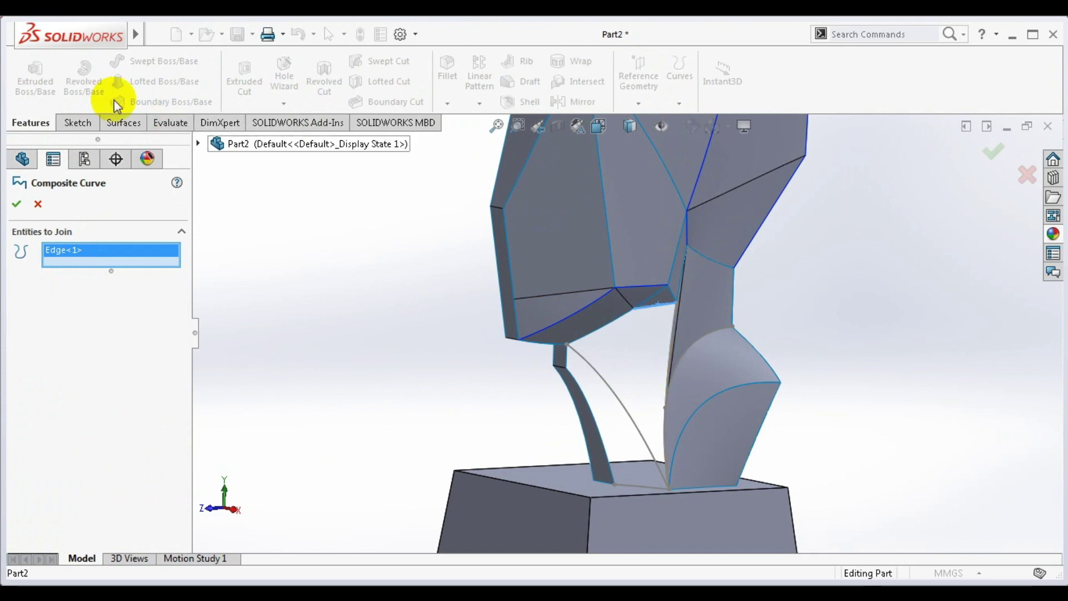
pyautogui.click(198, 143)
pyautogui.scroll(-4, 251, 428)
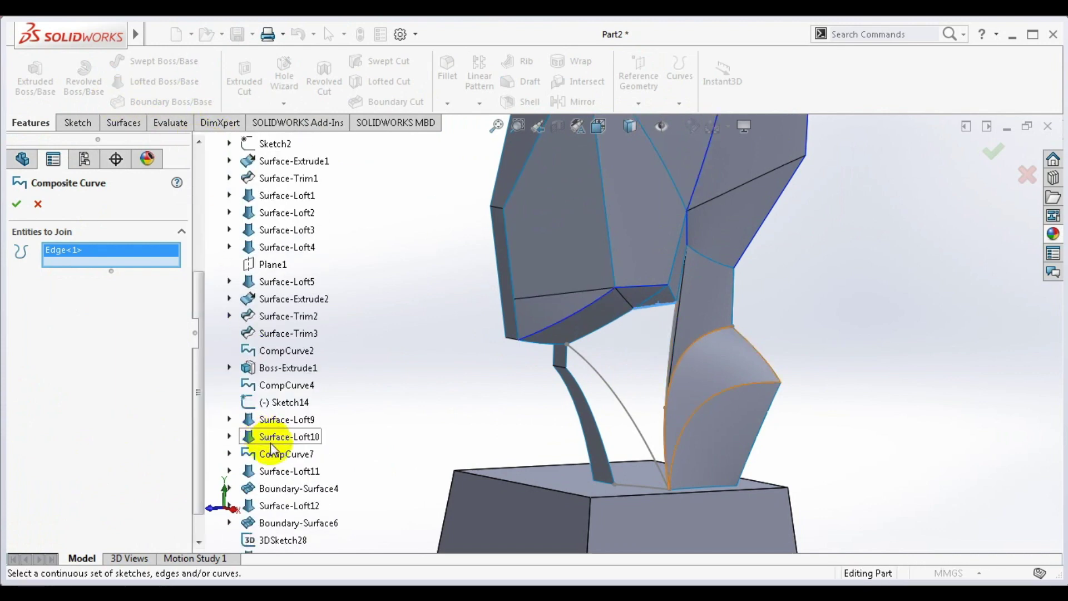
pyautogui.scroll(-1, 278, 501)
pyautogui.click(292, 540)
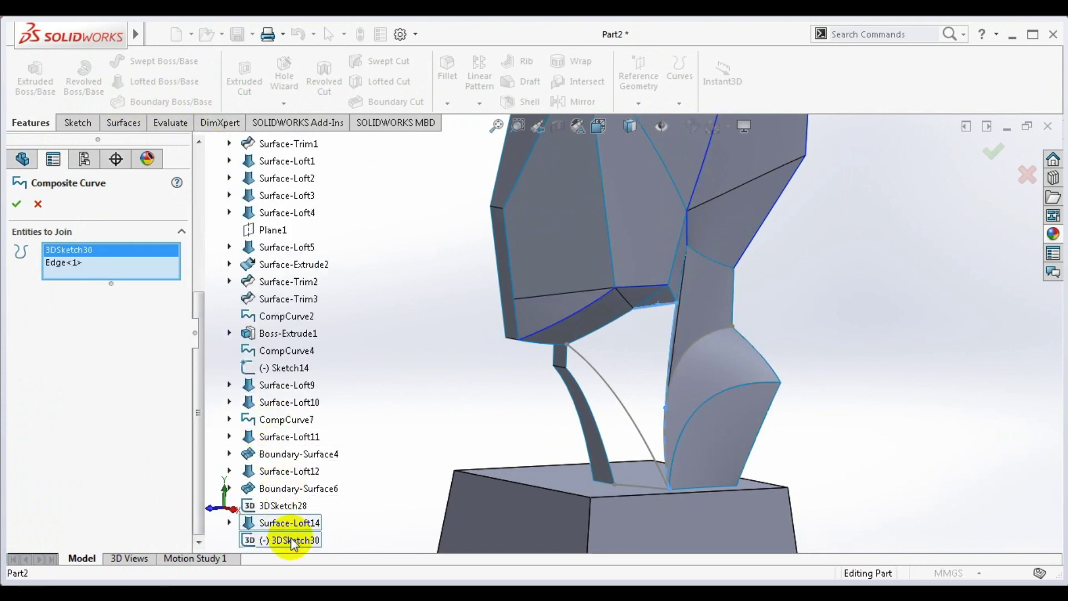
pyautogui.click(17, 203)
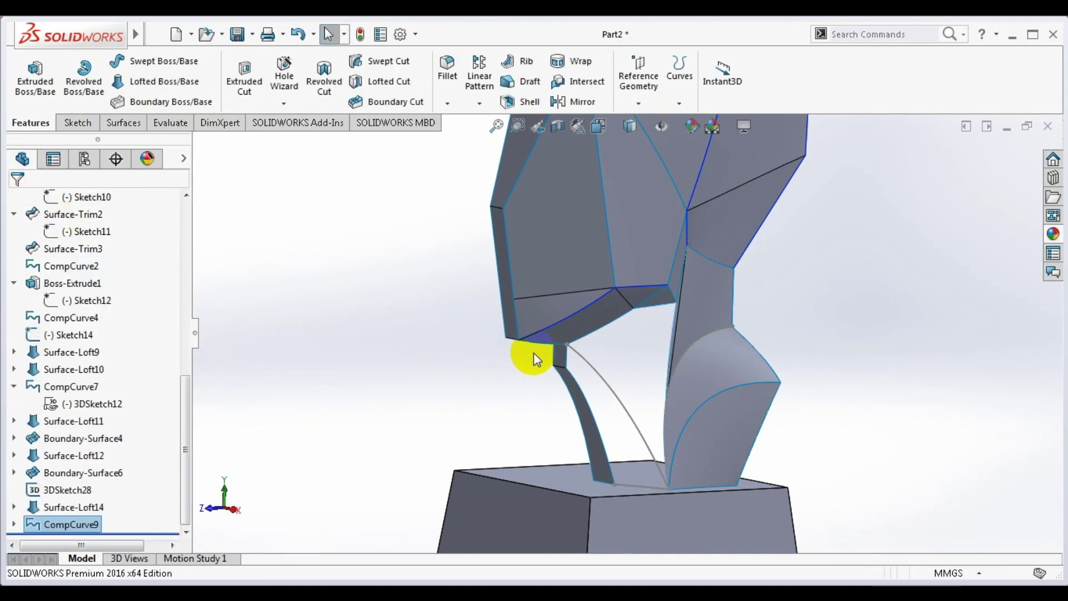
# - Join two adjoining neck-front edges into a second composite curve
pyautogui.click(579, 385)
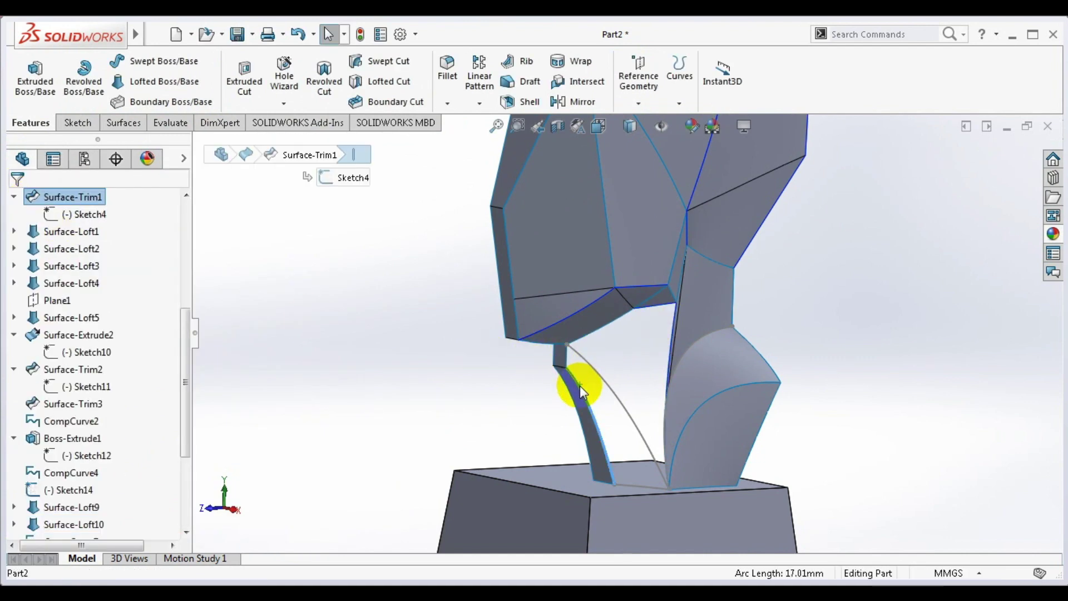
pyautogui.keyDown('ctrl'); pyautogui.click(565, 358); pyautogui.keyUp('ctrl')
pyautogui.click(689, 71)
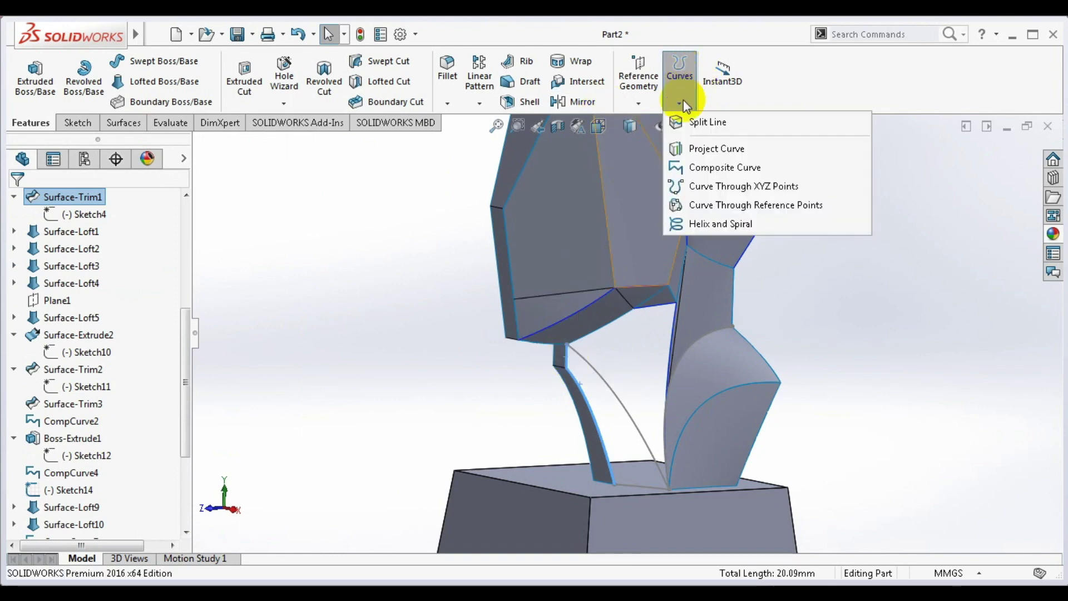
pyautogui.click(702, 167)
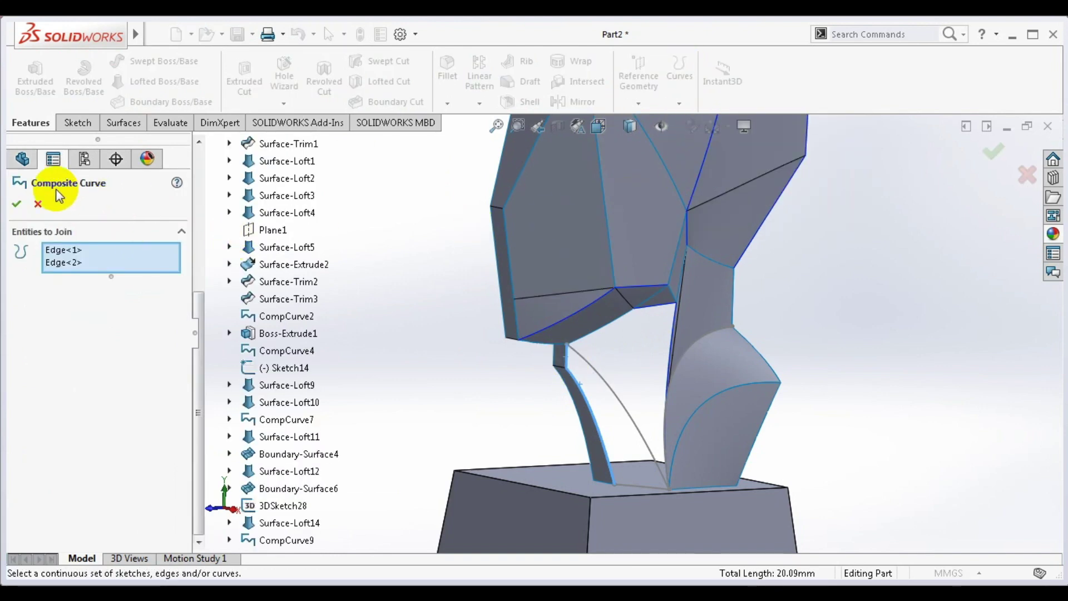
pyautogui.click(17, 206)
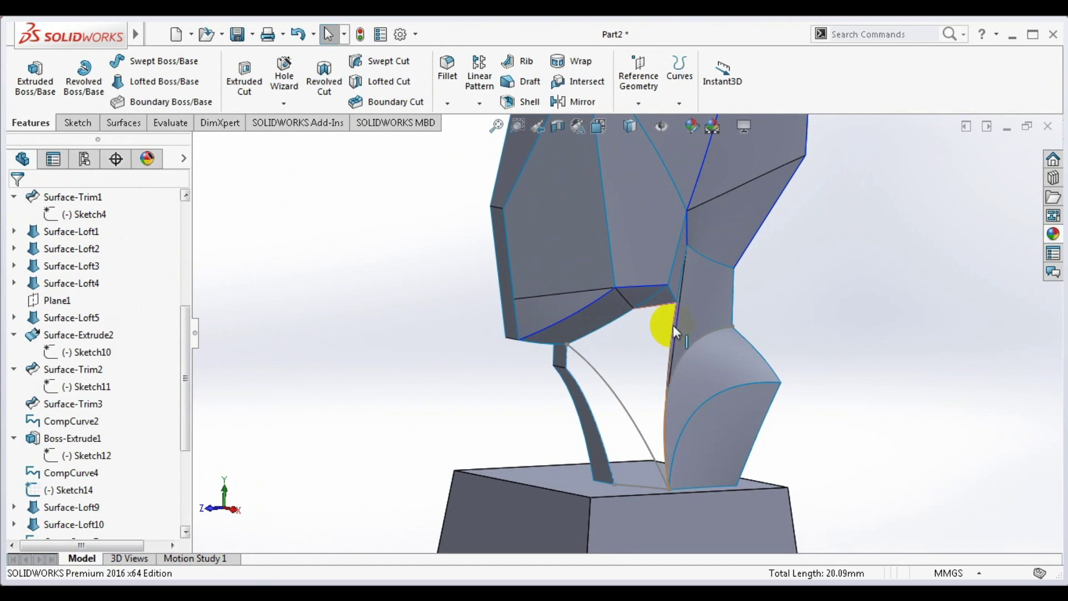
# - Loft a surface from CompCurve10 to CompCurve9, guided by the upper neck edge and Sketch14
pyautogui.click(124, 124)
pyautogui.click(153, 84)
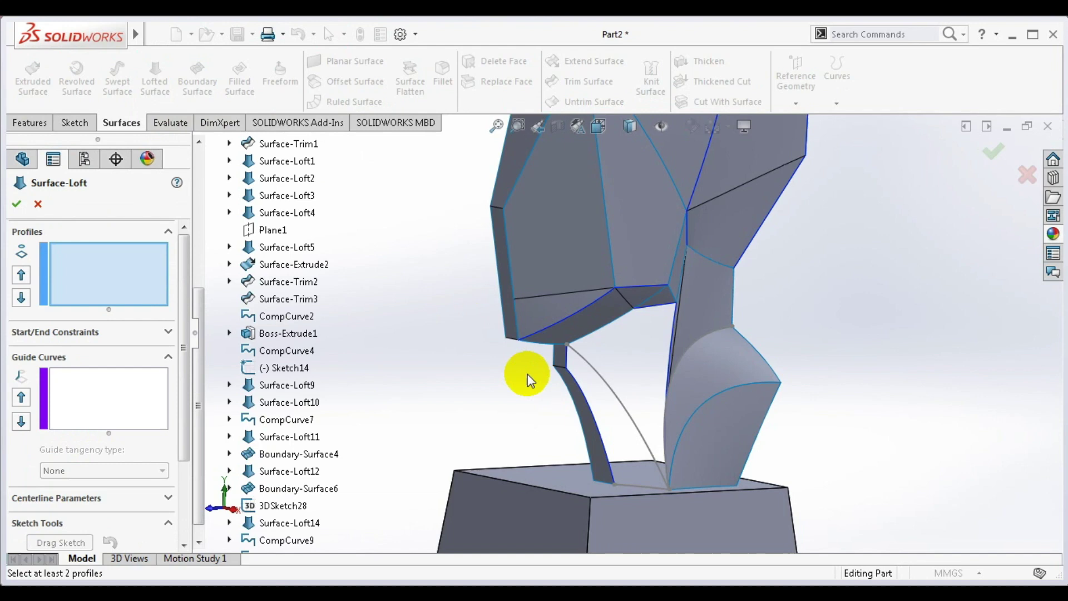
pyautogui.click(591, 415)
pyautogui.click(674, 334)
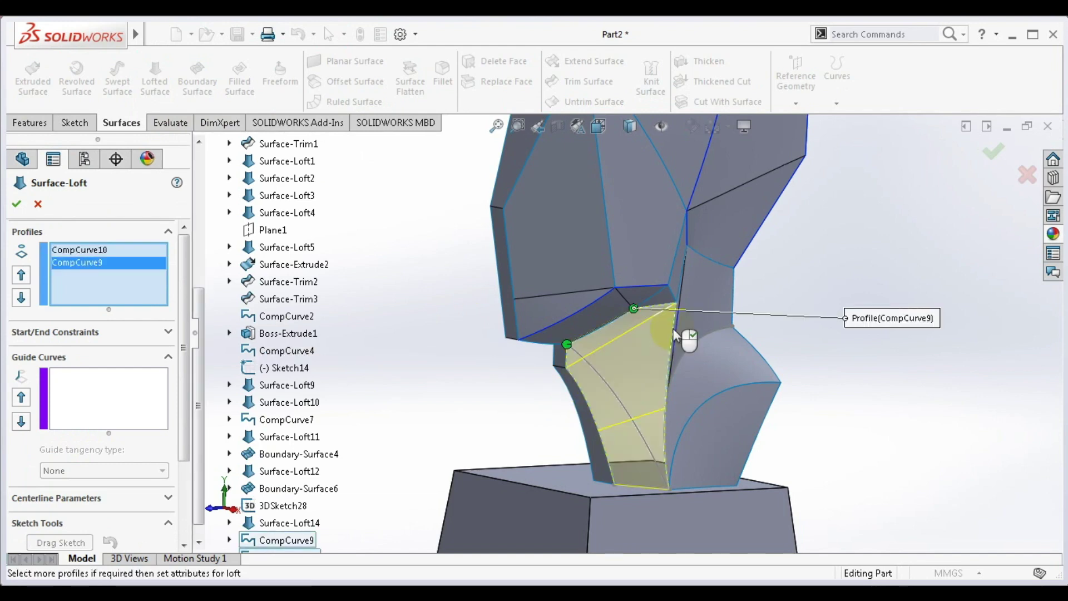
pyautogui.click(89, 411)
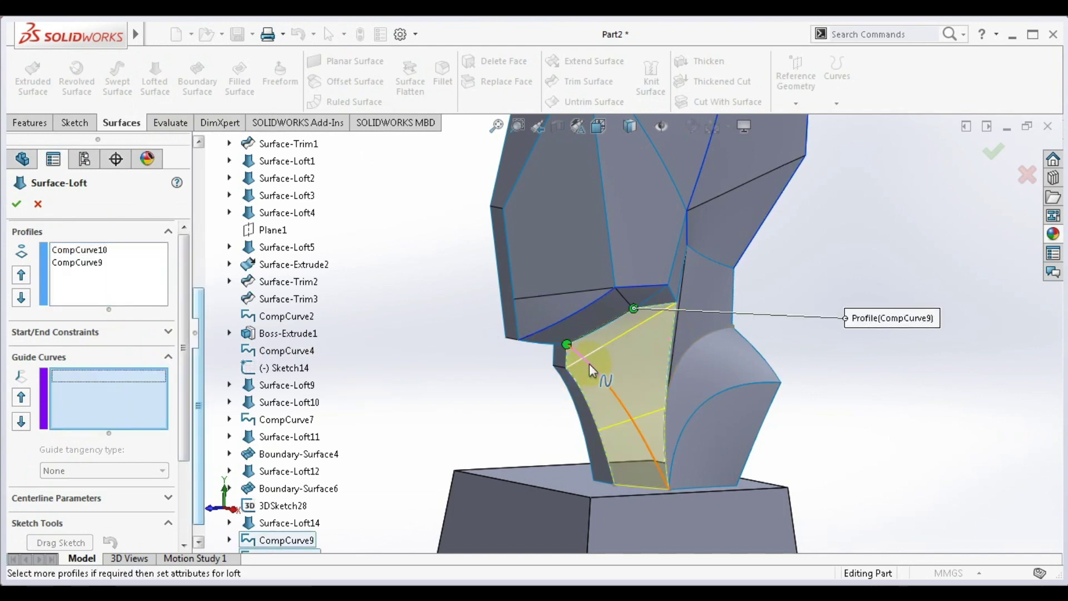
pyautogui.click(601, 335)
pyautogui.click(634, 489)
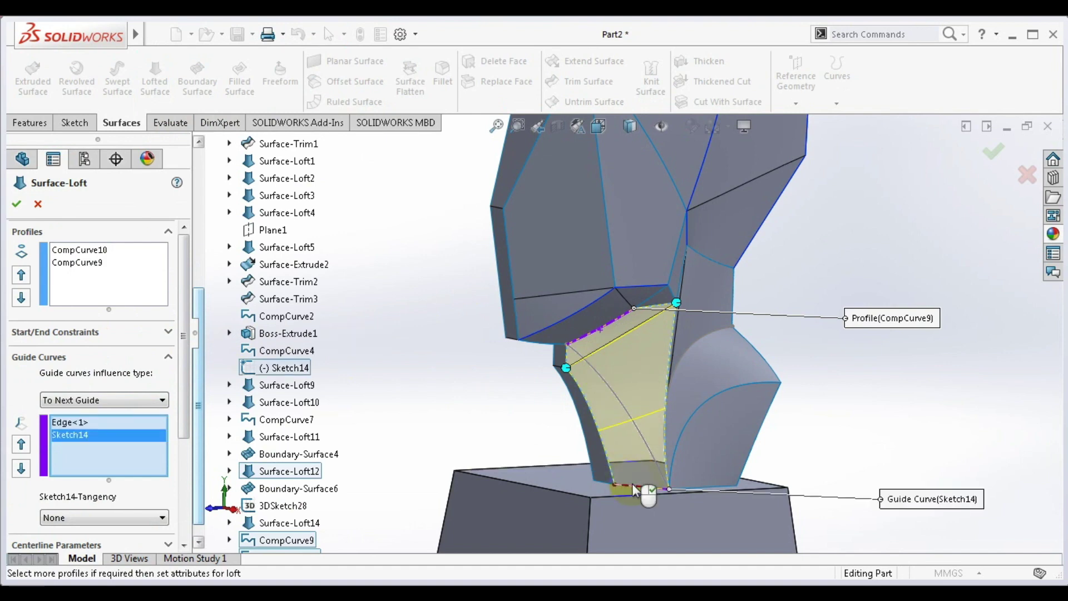
pyautogui.rightClick(688, 418)
pyautogui.scroll(3, 858, 348)
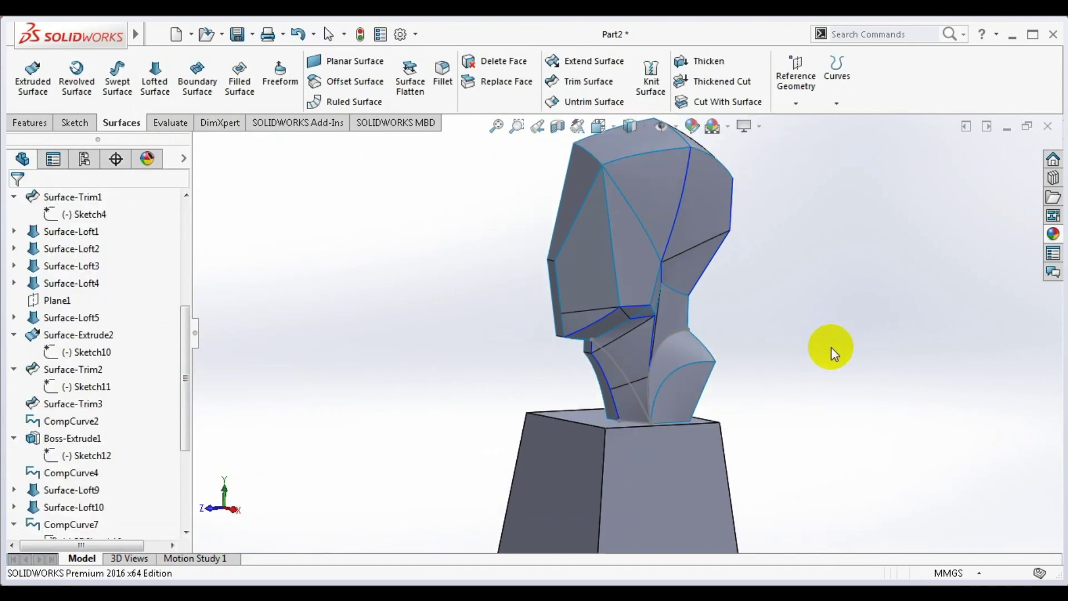
pyautogui.moveTo(823, 349)
pyautogui.mouseDown(button='middle')
pyautogui.moveTo(778, 374)
pyautogui.moveTo(698, 386)
pyautogui.moveTo(765, 381)
pyautogui.moveTo(839, 257)
pyautogui.moveTo(931, 272)
pyautogui.moveTo(897, 248)
pyautogui.mouseUp(button='middle')
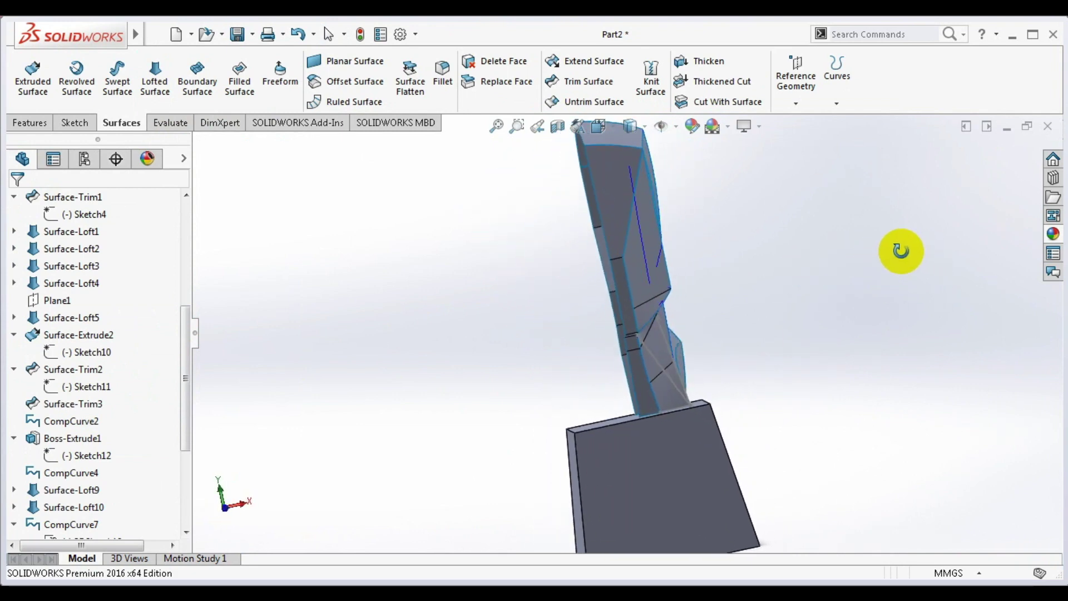
pyautogui.moveTo(460, 202)
pyautogui.mouseDown(button='middle')
pyautogui.moveTo(526, 312)
pyautogui.moveTo(539, 276)
pyautogui.mouseUp(button='middle')
pyautogui.scroll(3, 526, 311)
pyautogui.scroll(2, 173, 323)
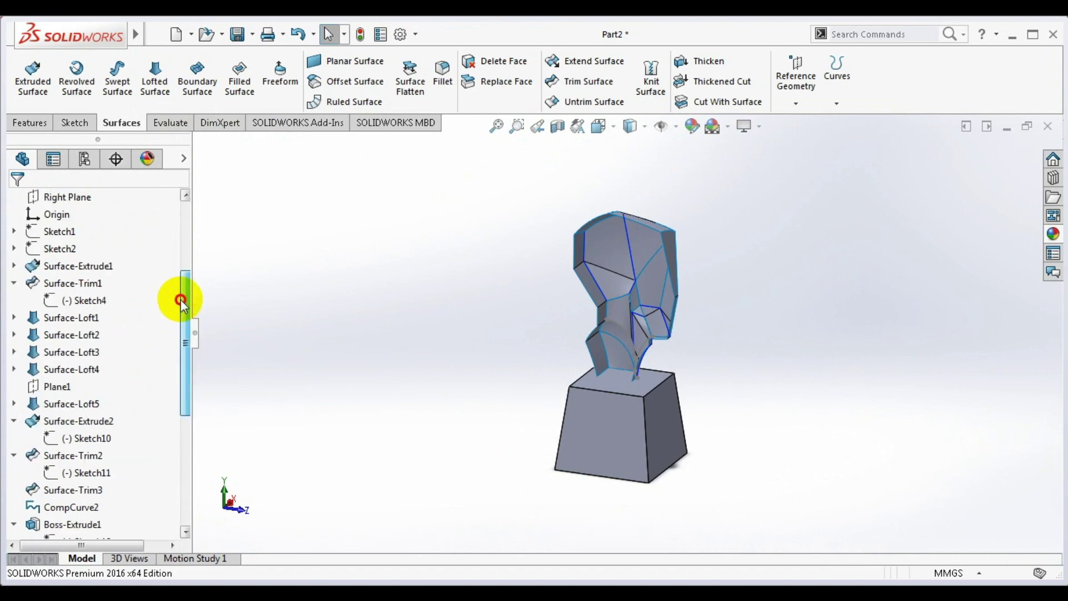
pyautogui.scroll(3, 139, 272)
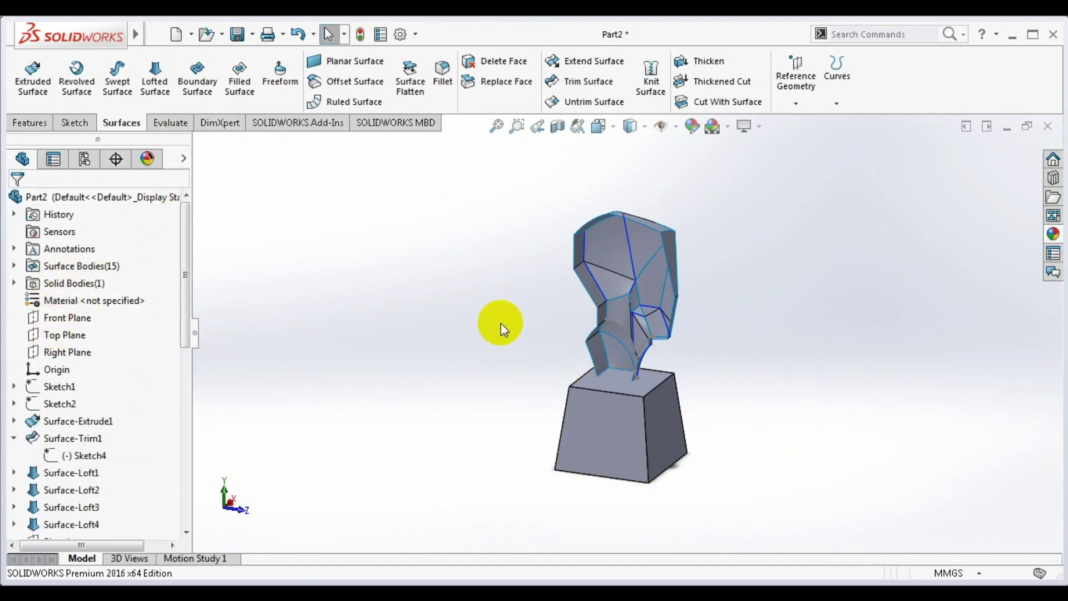
# - Start a Knit Surface and select the head surfaces: Surface-Loft1, Loft5, Loft2 and Boundary-Surface6
pyautogui.moveTo(530, 289)
pyautogui.mouseDown(button='middle')
pyautogui.moveTo(381, 309)
pyautogui.moveTo(422, 303)
pyautogui.mouseUp(button='middle')
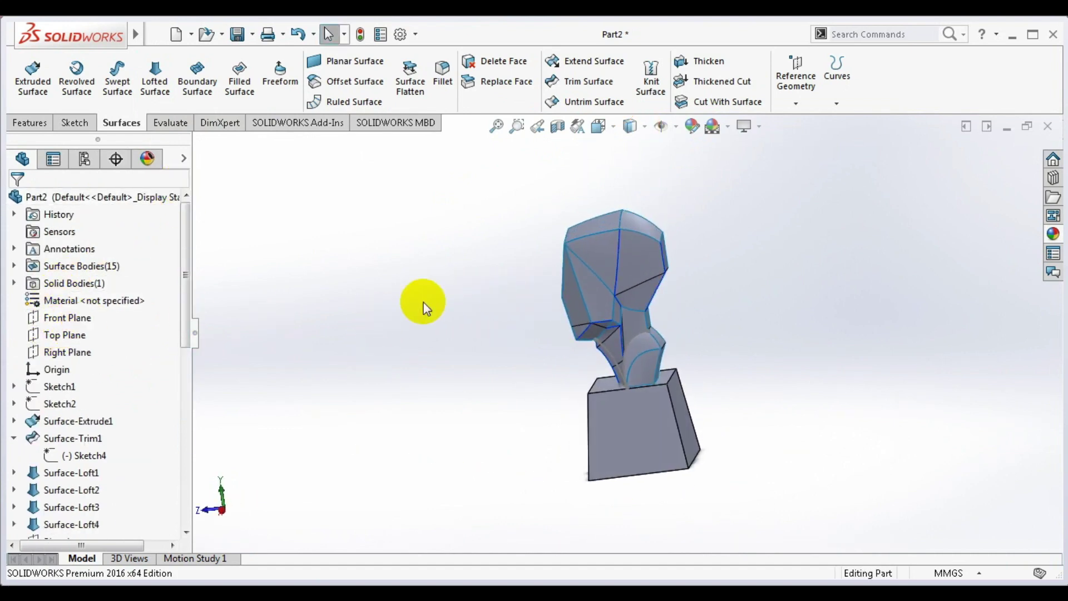
pyautogui.click(648, 69)
pyautogui.click(626, 231)
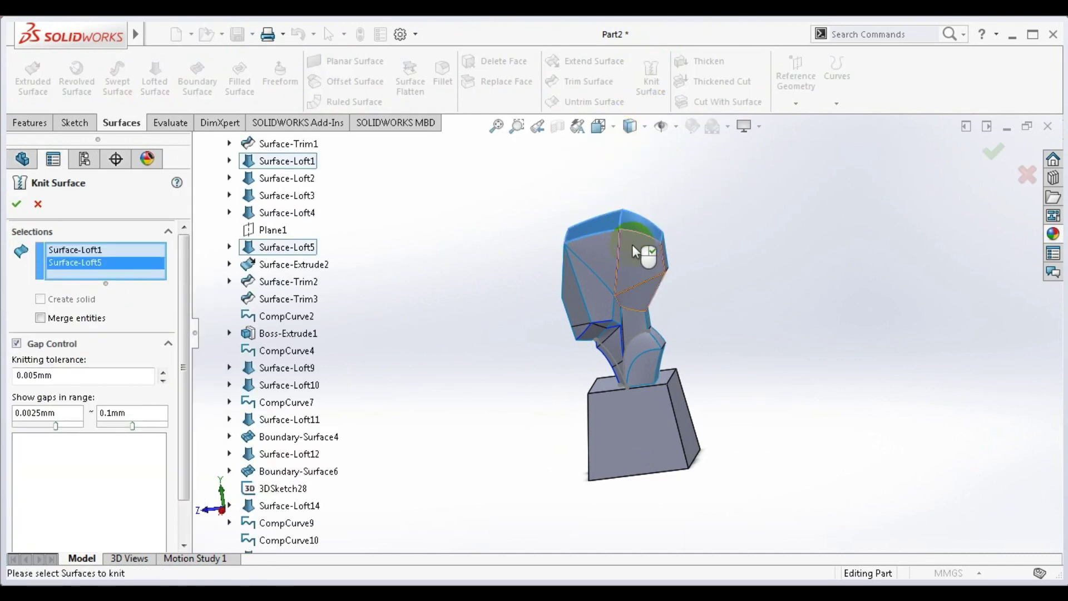
pyautogui.click(637, 261)
pyautogui.click(623, 289)
pyautogui.click(573, 301)
pyautogui.click(618, 317)
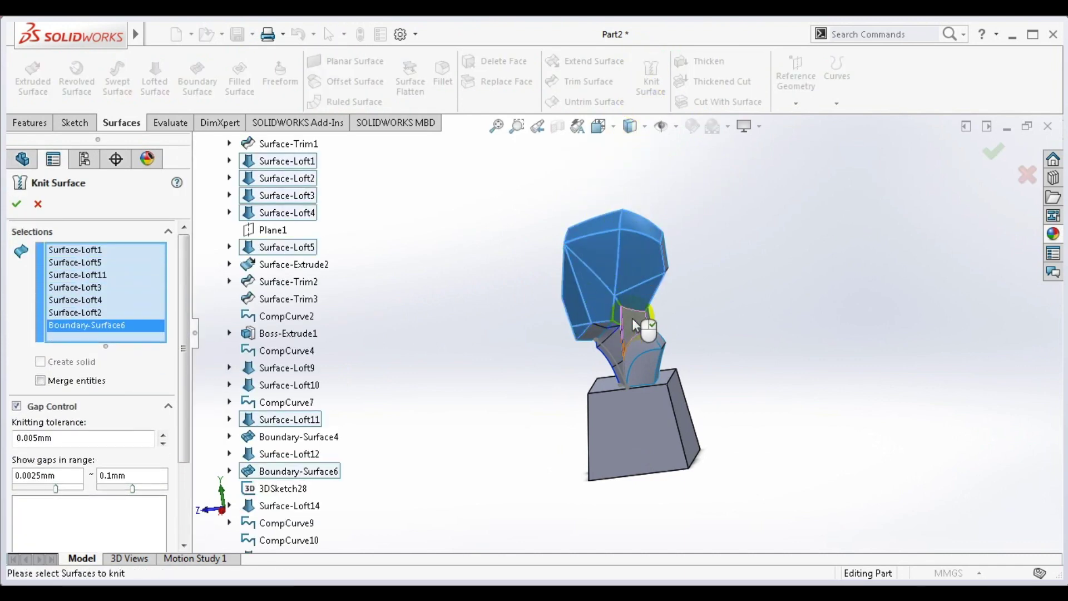
pyautogui.click(679, 282)
# - Add the neck surfaces, including Boundary-Surface4, the trims and Loft15/Loft12, and accept the knit
pyautogui.moveTo(679, 281); pyautogui.dragTo(645, 292, button='middle')
pyautogui.click(640, 294)
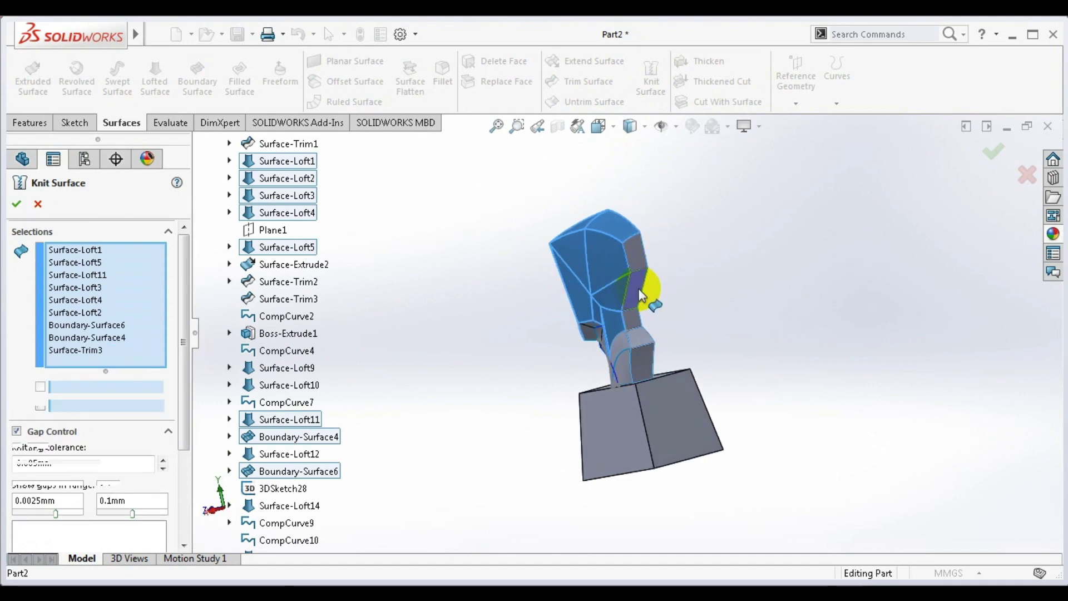
pyautogui.click(628, 354)
pyautogui.moveTo(631, 340); pyautogui.dragTo(703, 296, button='middle')
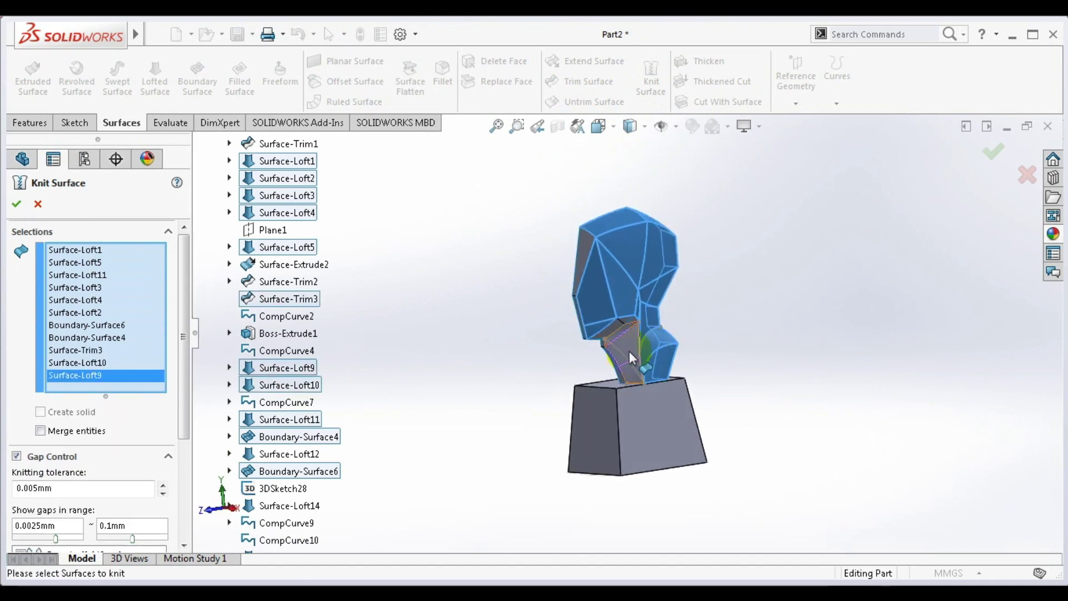
pyautogui.click(596, 357)
pyautogui.moveTo(596, 357)
pyautogui.mouseDown(button='middle')
pyautogui.moveTo(638, 336)
pyautogui.moveTo(637, 326)
pyautogui.mouseUp(button='middle')
pyautogui.click(629, 342)
pyautogui.scroll(-3, 634, 322)
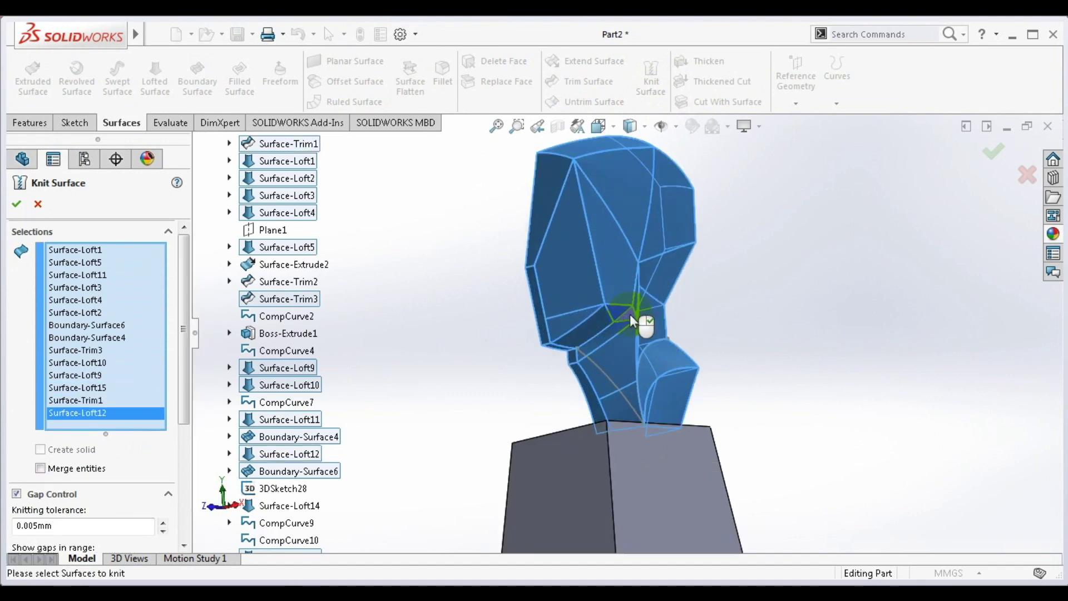
pyautogui.rightClick(630, 315)
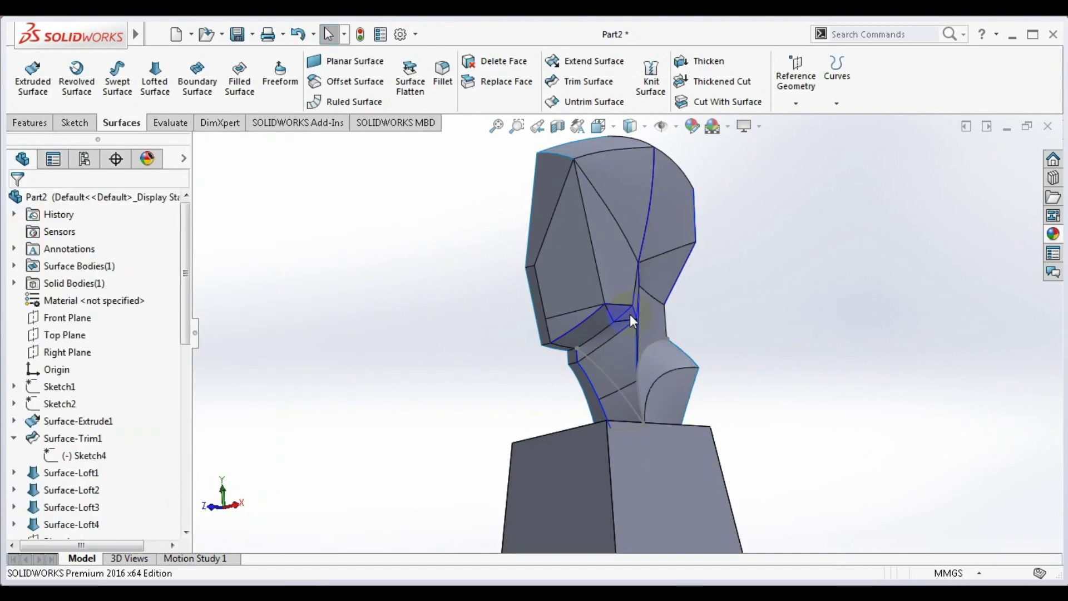
# - Orbit around the knitted neck and check one of its faces
pyautogui.moveTo(501, 328); pyautogui.dragTo(570, 315, button='middle')
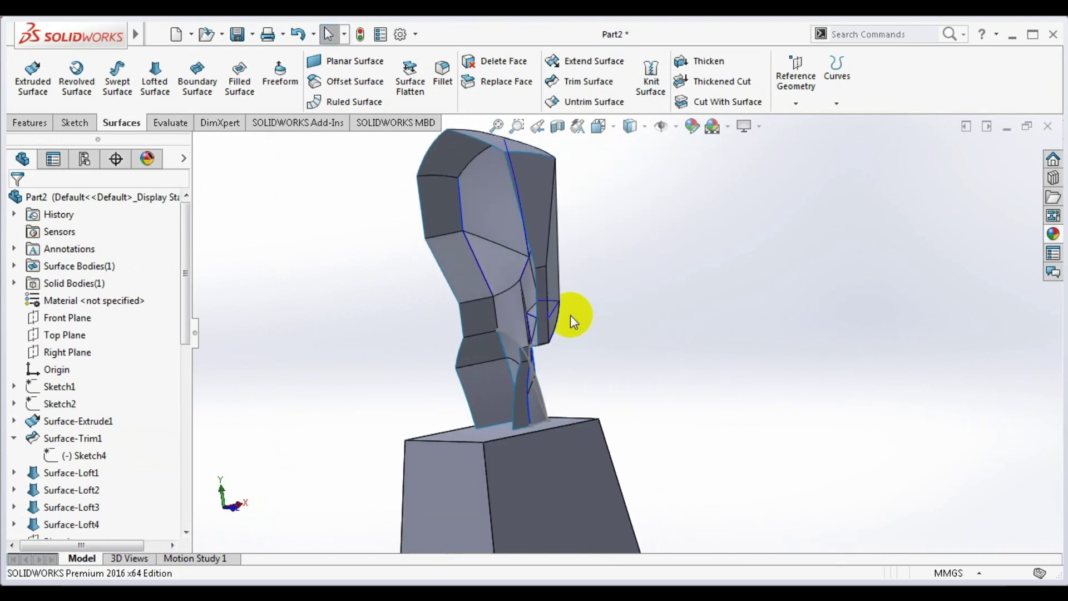
pyautogui.click(516, 240)
pyautogui.click(776, 283)
pyautogui.moveTo(458, 290)
pyautogui.mouseDown(button='middle')
pyautogui.moveTo(294, 269)
pyautogui.moveTo(466, 275)
pyautogui.mouseUp(button='middle')
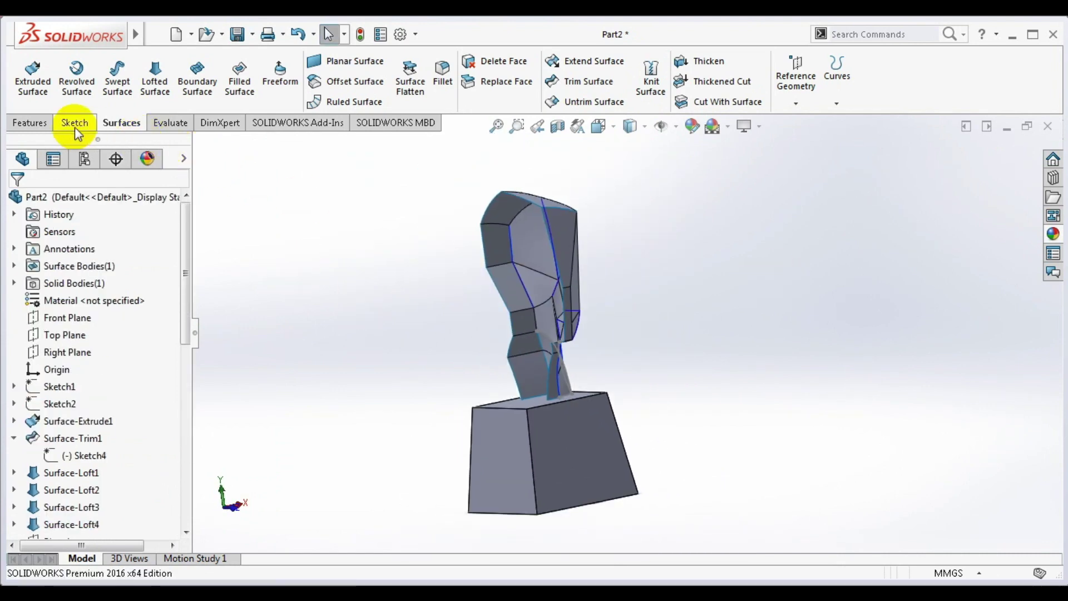
# - Mirror the knitted surface body across the Right Plane, giving Surface Bodies(2)
pyautogui.click(29, 123)
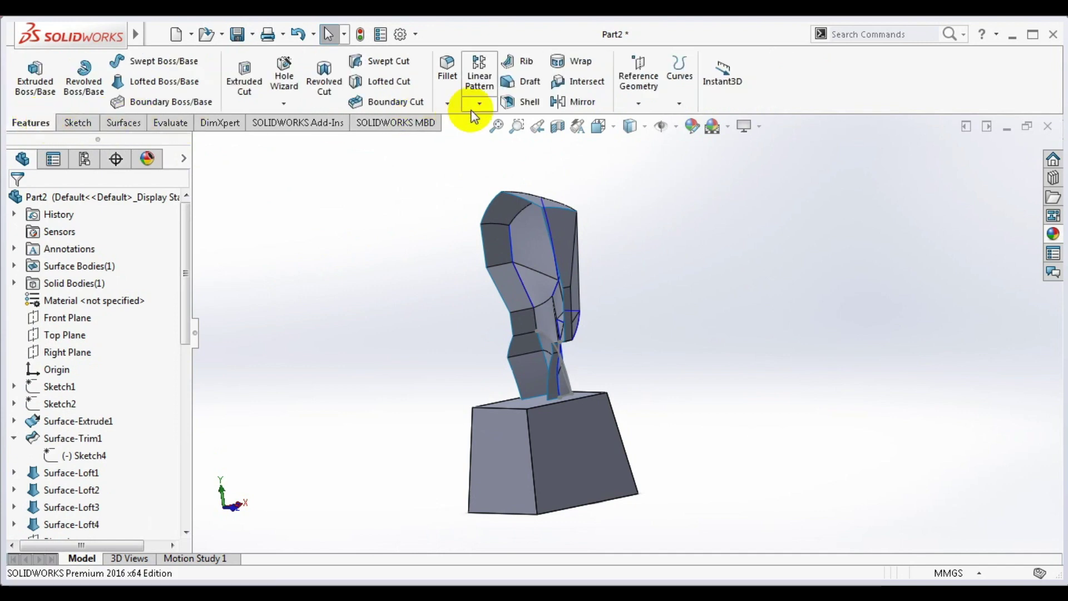
pyautogui.click(576, 101)
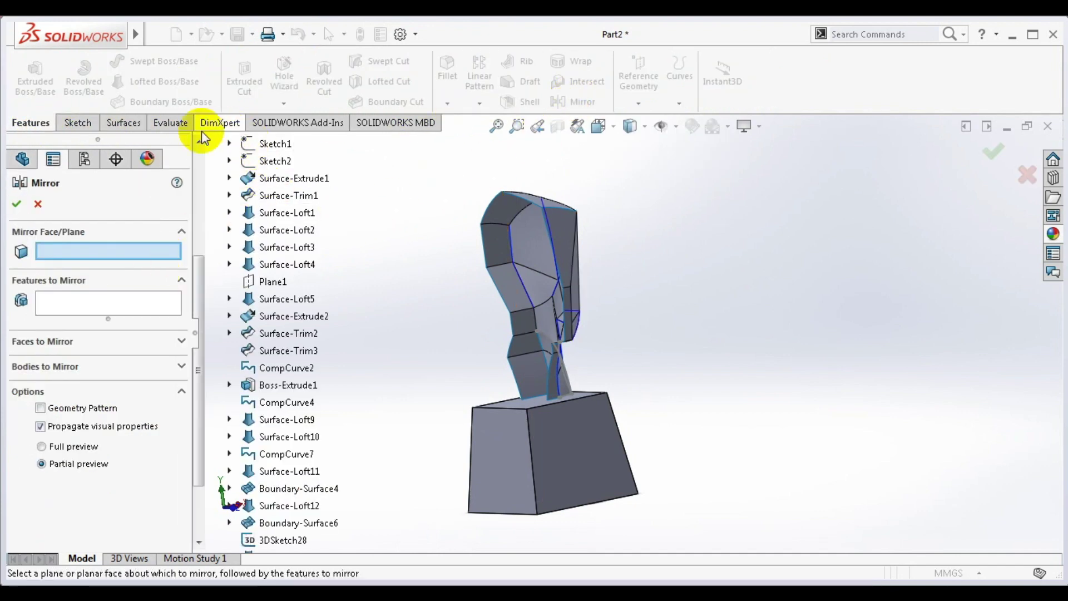
pyautogui.scroll(-2, 286, 221)
pyautogui.scroll(5, 286, 221)
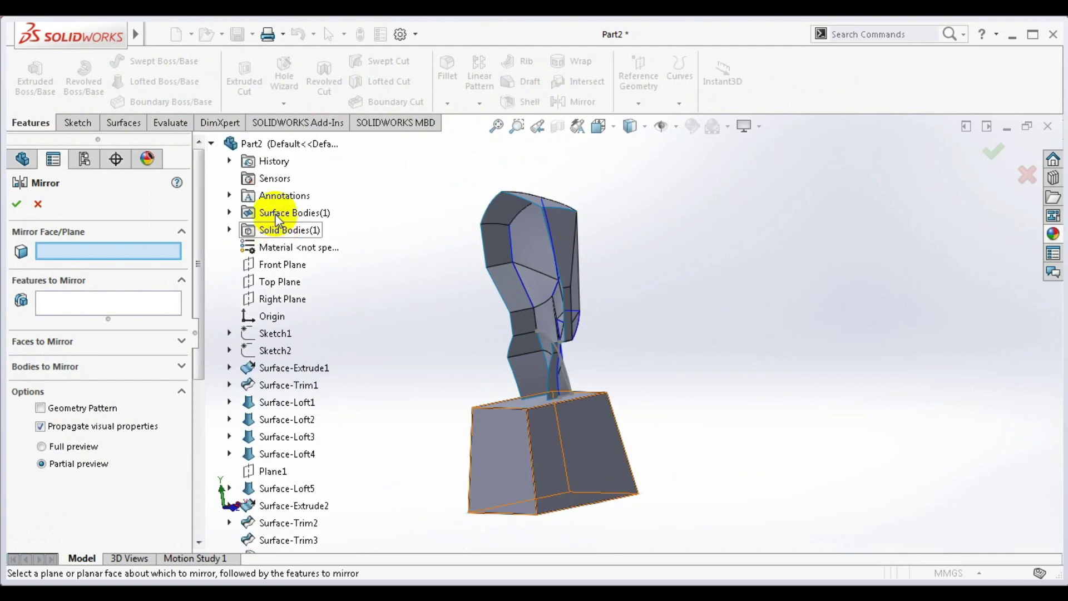
pyautogui.click(291, 301)
pyautogui.moveTo(448, 332)
pyautogui.mouseDown(button='middle')
pyautogui.moveTo(465, 436)
pyautogui.moveTo(453, 440)
pyautogui.mouseUp(button='middle')
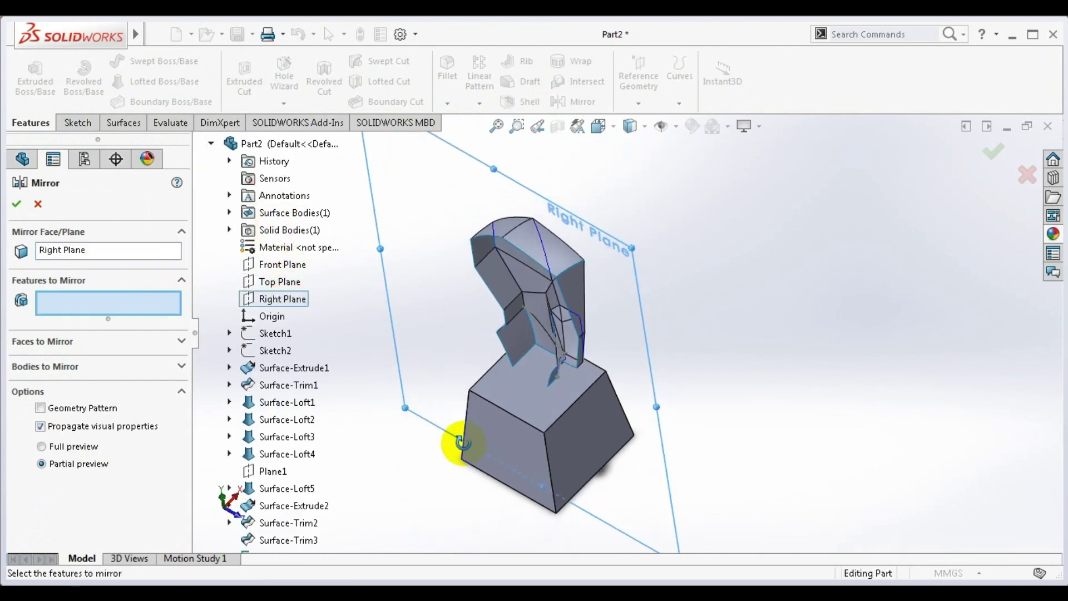
pyautogui.click(79, 363)
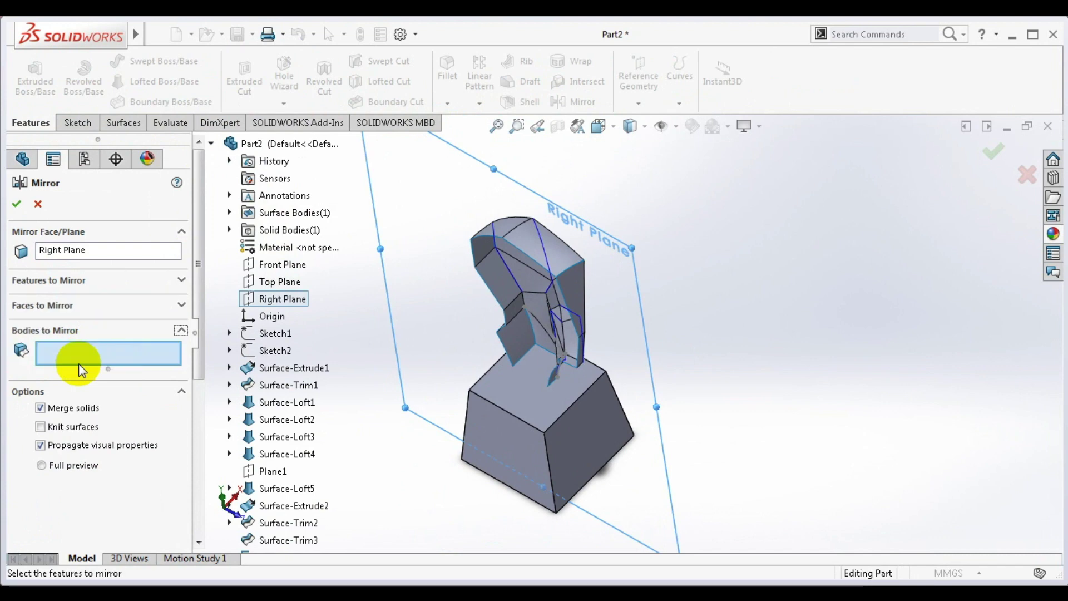
pyautogui.click(567, 268)
pyautogui.press('Return')
pyautogui.moveTo(566, 263)
pyautogui.mouseDown(button='middle')
pyautogui.moveTo(656, 282)
pyautogui.moveTo(606, 274)
pyautogui.moveTo(549, 162)
pyautogui.moveTo(525, 237)
pyautogui.moveTo(541, 223)
pyautogui.moveTo(495, 202)
pyautogui.moveTo(529, 218)
pyautogui.moveTo(545, 196)
pyautogui.moveTo(507, 205)
pyautogui.moveTo(489, 239)
pyautogui.moveTo(483, 334)
pyautogui.moveTo(485, 266)
pyautogui.mouseUp(button='middle')
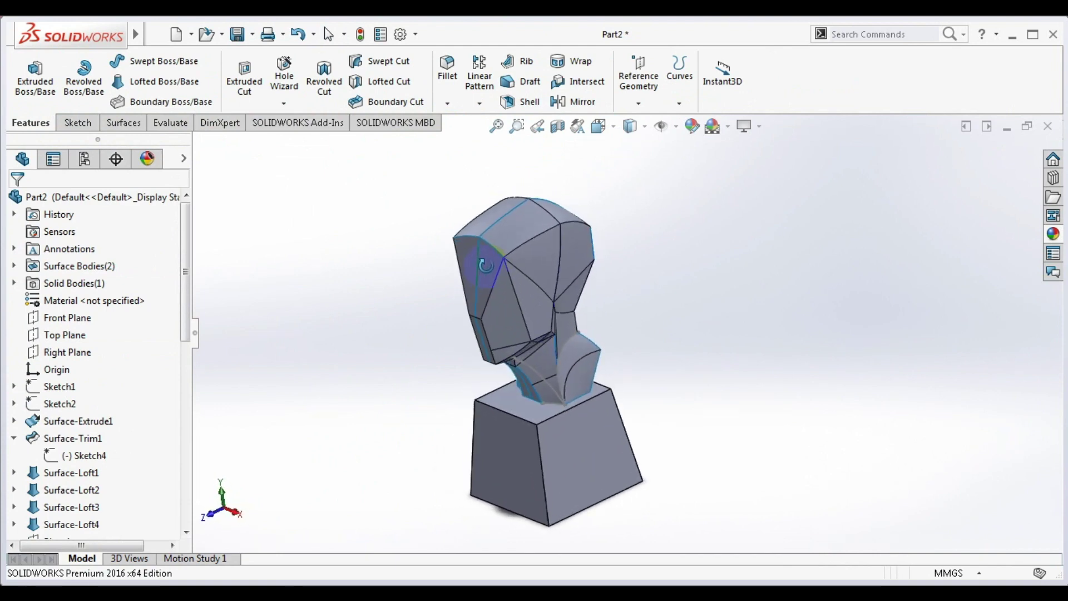
pyautogui.moveTo(543, 391)
pyautogui.mouseDown(button='middle')
pyautogui.moveTo(586, 305)
pyautogui.moveTo(640, 329)
pyautogui.moveTo(595, 361)
pyautogui.mouseUp(button='middle')
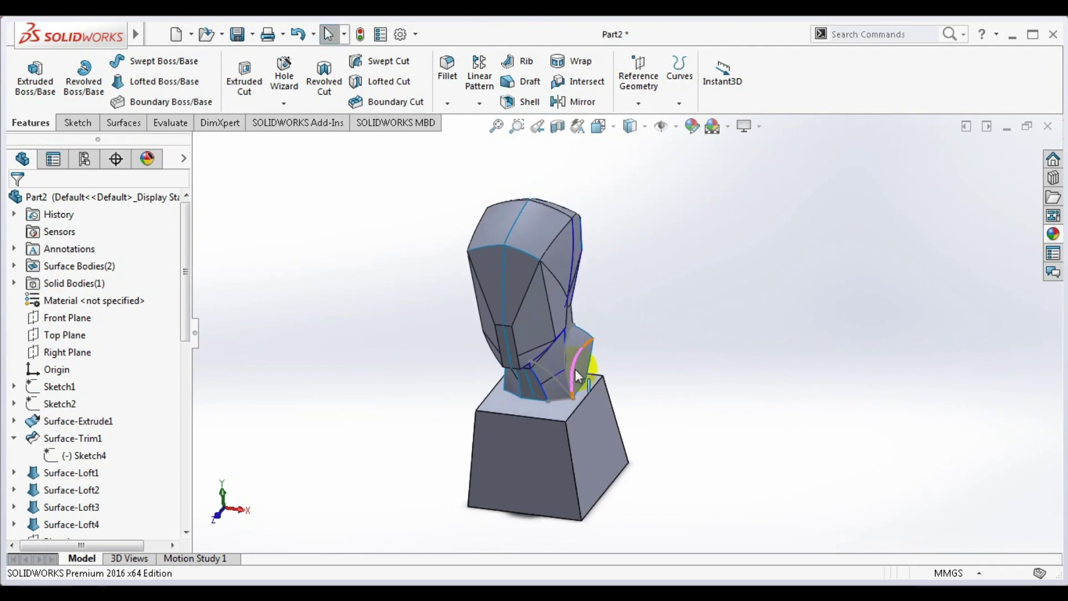
# - Inspect the neck-base edges and locate Sketch13 among Surface-Loft9's sketches
pyautogui.scroll(-3, 583, 377)
pyautogui.scroll(-3, 583, 376)
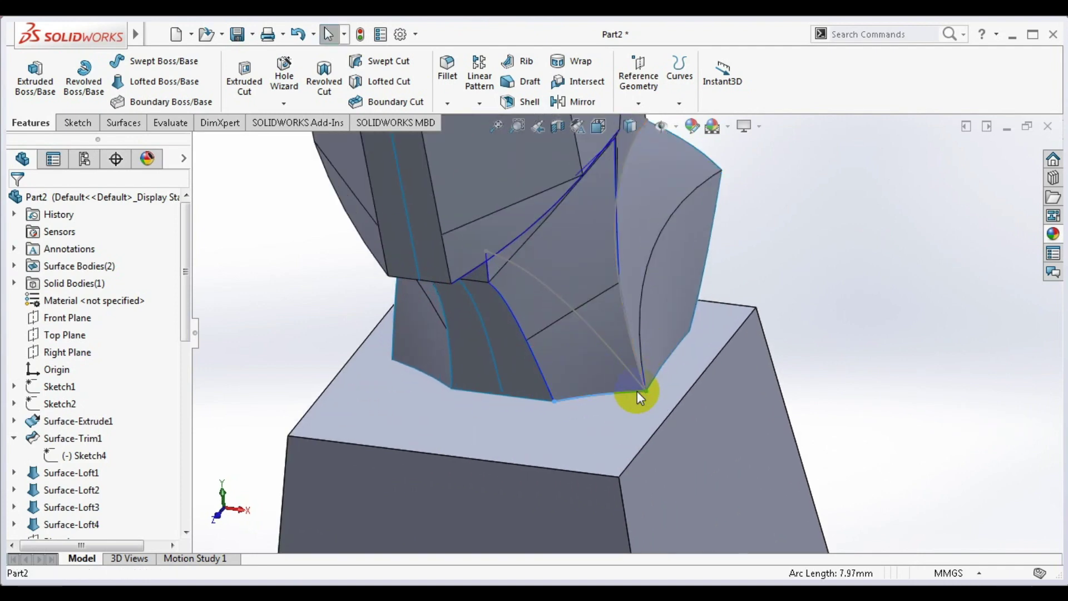
pyautogui.click(636, 391)
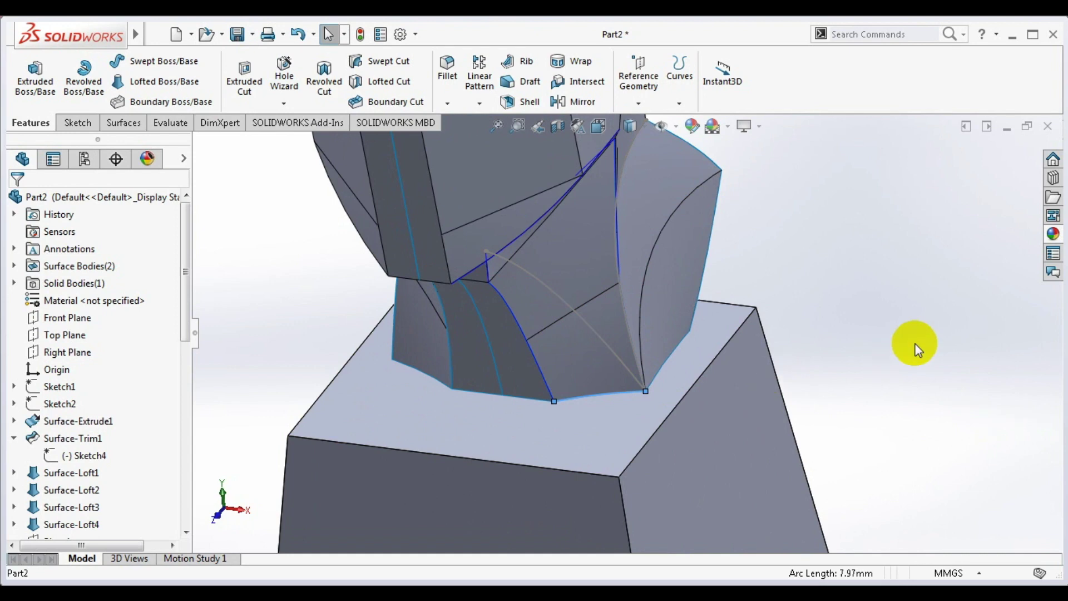
pyautogui.click(640, 337)
pyautogui.click(649, 374)
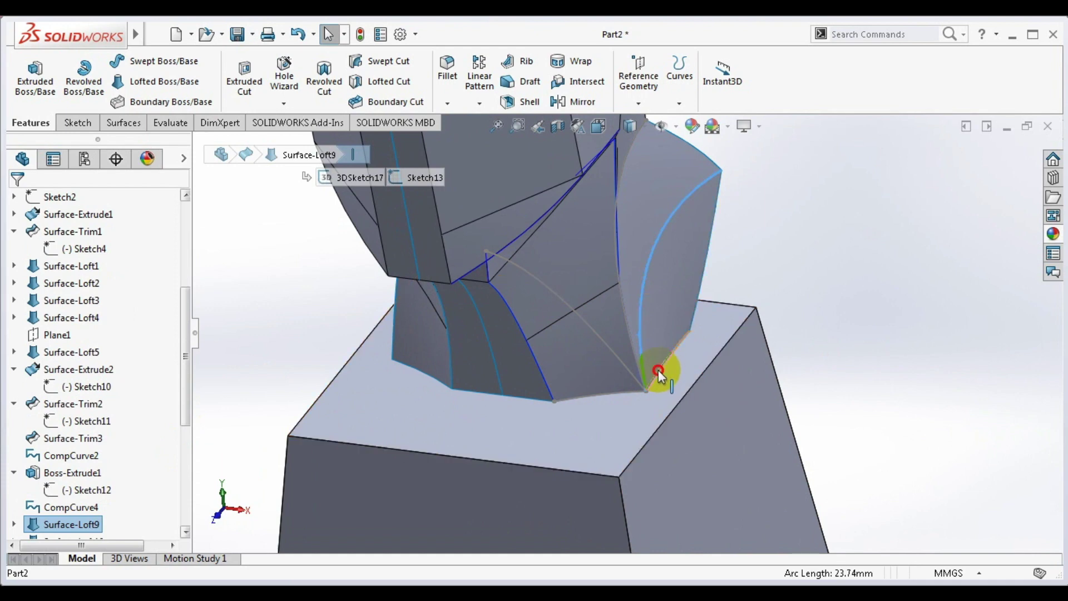
pyautogui.click(659, 369)
pyautogui.click(14, 524)
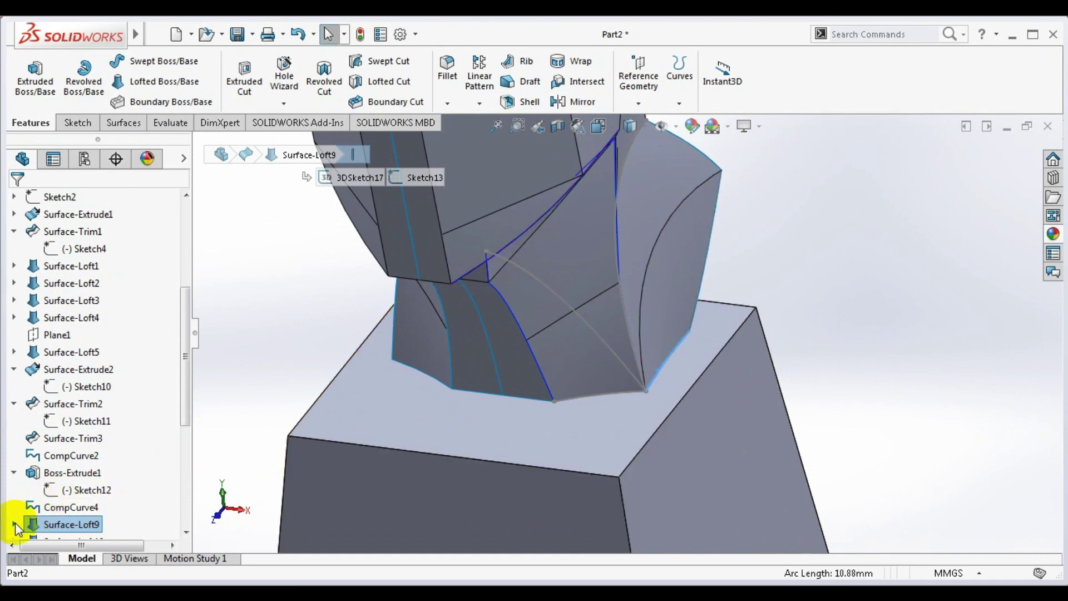
pyautogui.click(75, 522)
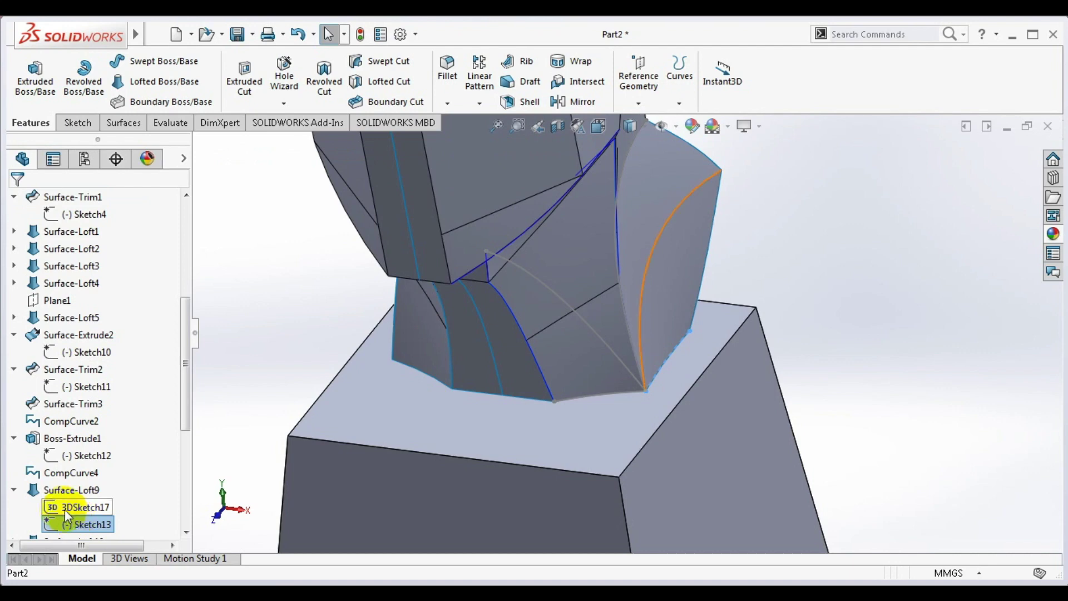
pyautogui.click(64, 507)
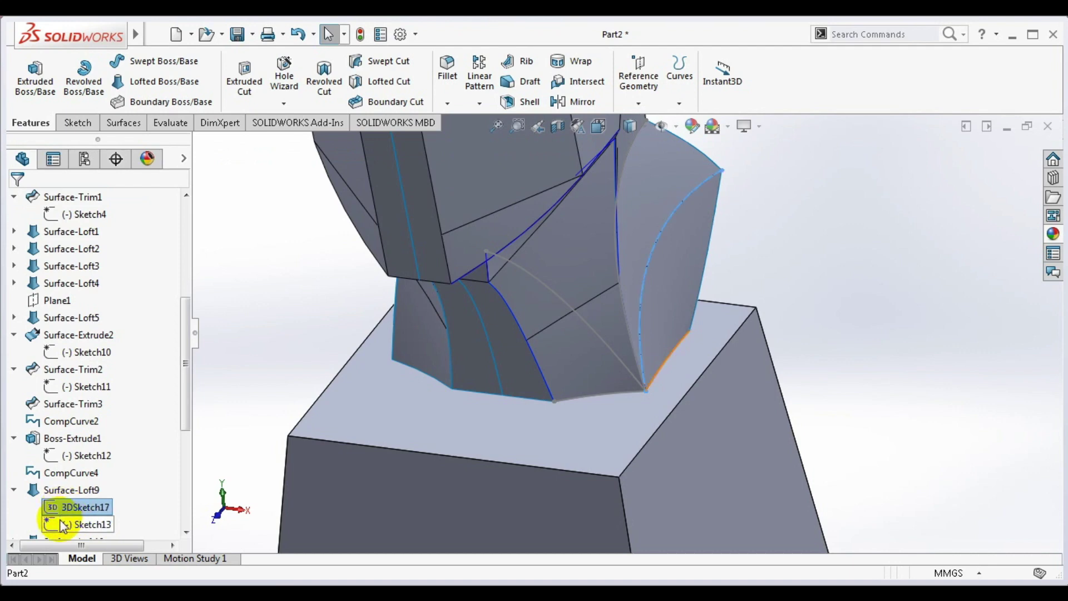
pyautogui.click(63, 525)
# - Edit Sketch13, dragging its lower endpoint to bend the line into a curve, and rebuild
pyautogui.click(78, 480)
pyautogui.scroll(-3, 611, 397)
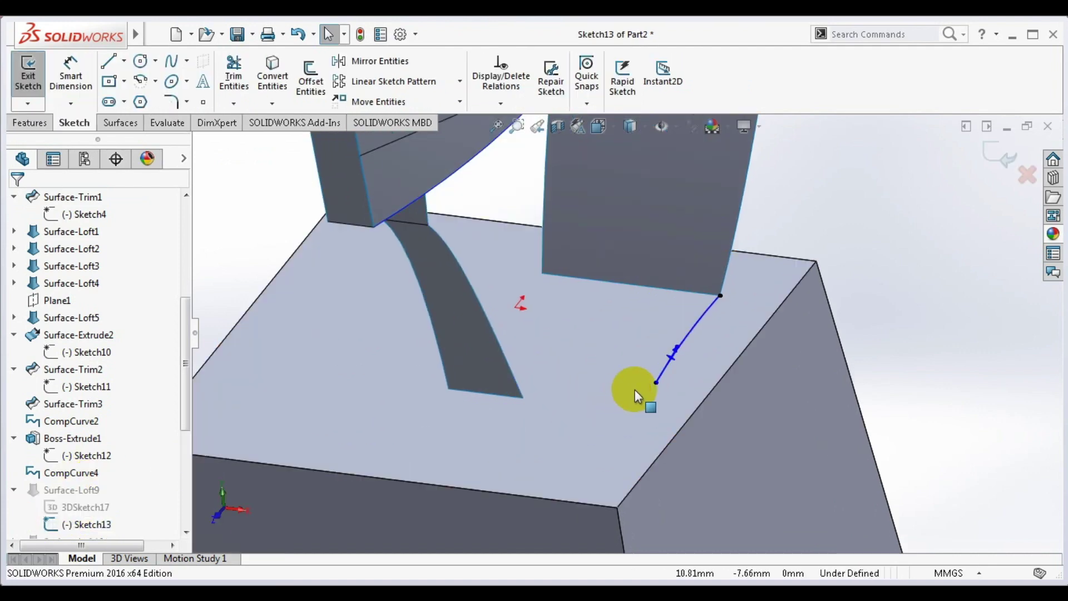
pyautogui.click(653, 383)
pyautogui.moveTo(638, 383); pyautogui.dragTo(629, 377)
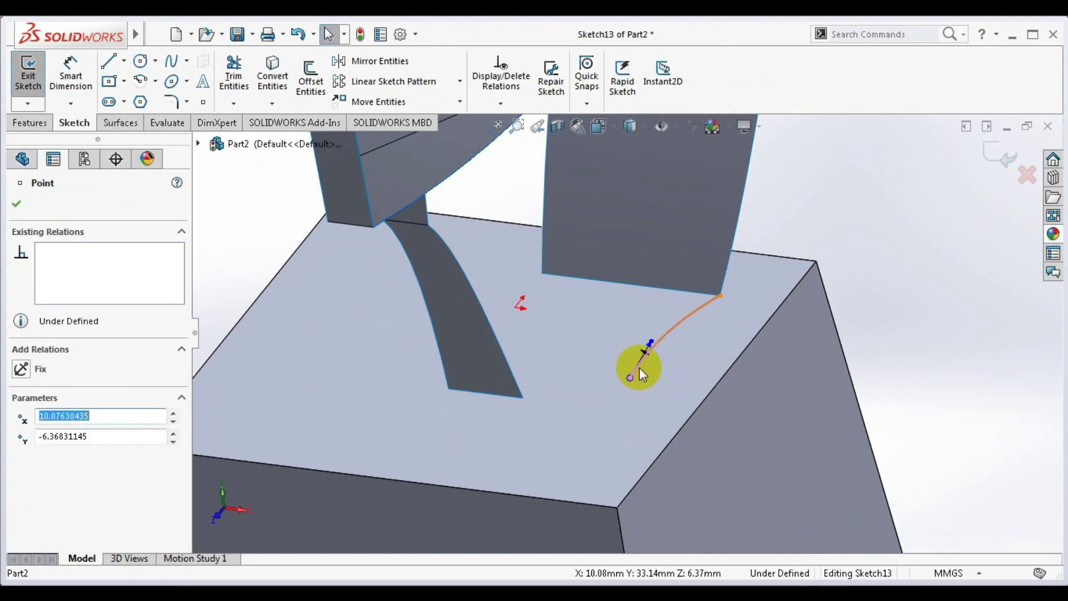
pyautogui.click(654, 341)
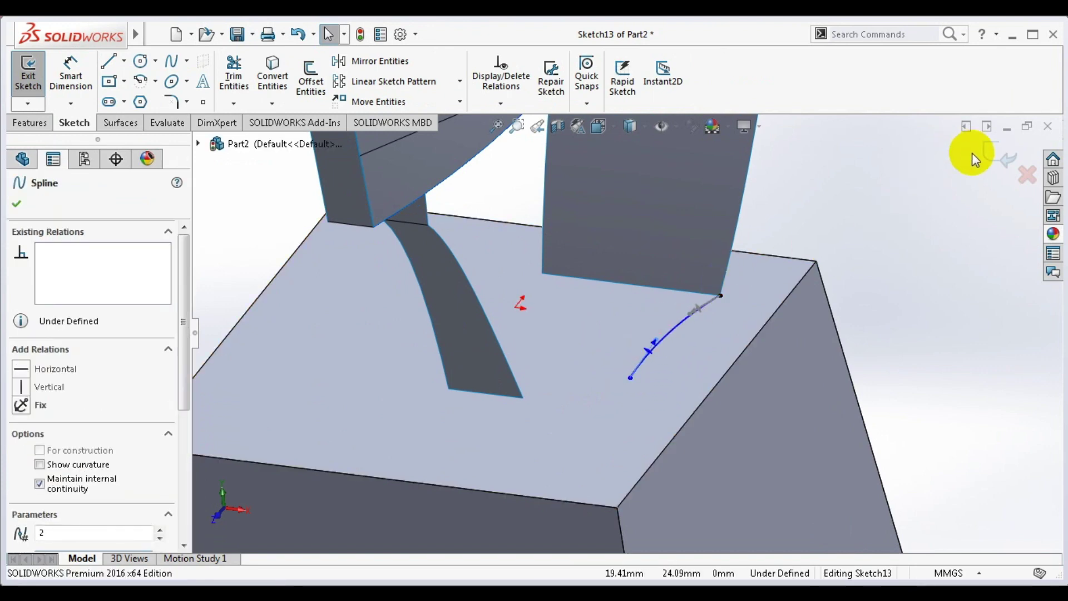
pyautogui.click(995, 157)
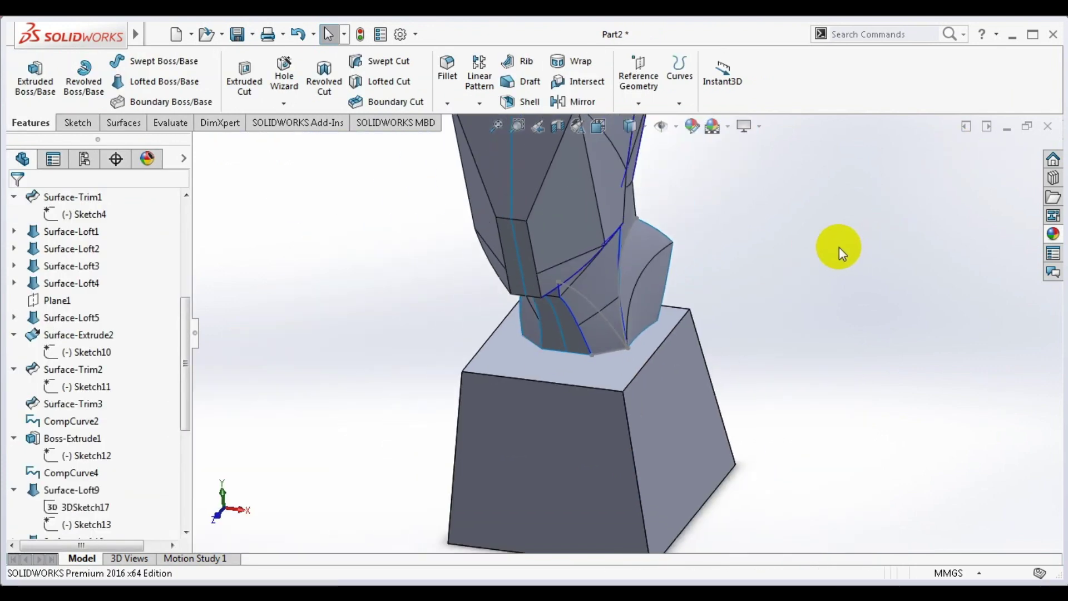
# - Display the whole sculpture in perspective view
pyautogui.moveTo(625, 386)
pyautogui.mouseDown(button='middle')
pyautogui.moveTo(632, 380)
pyautogui.moveTo(570, 328)
pyautogui.moveTo(545, 395)
pyautogui.moveTo(558, 384)
pyautogui.moveTo(622, 386)
pyautogui.moveTo(601, 381)
pyautogui.moveTo(612, 379)
pyautogui.mouseUp(button='middle')
pyautogui.click(744, 128)
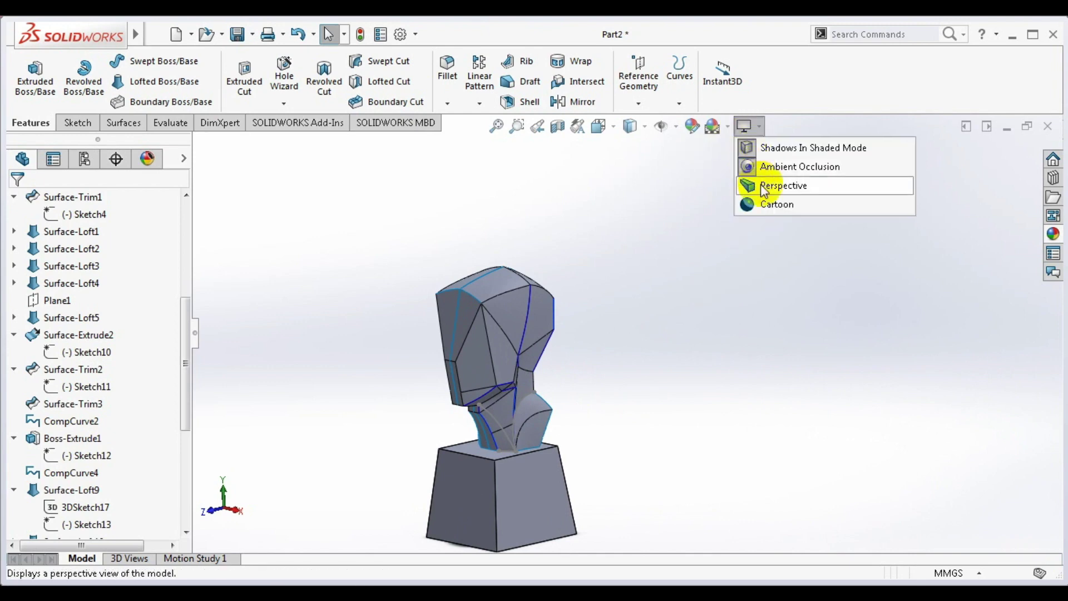
pyautogui.click(746, 181)
# - Apply the Plastic > Low Gloss appearance to the whole part
pyautogui.click(1053, 234)
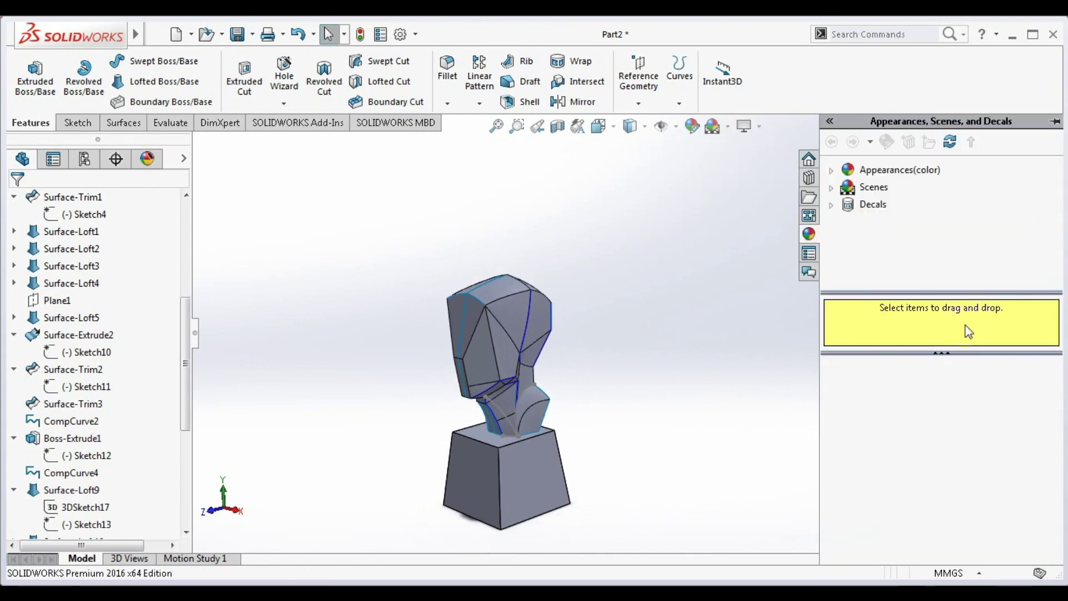
pyautogui.click(835, 169)
pyautogui.click(870, 189)
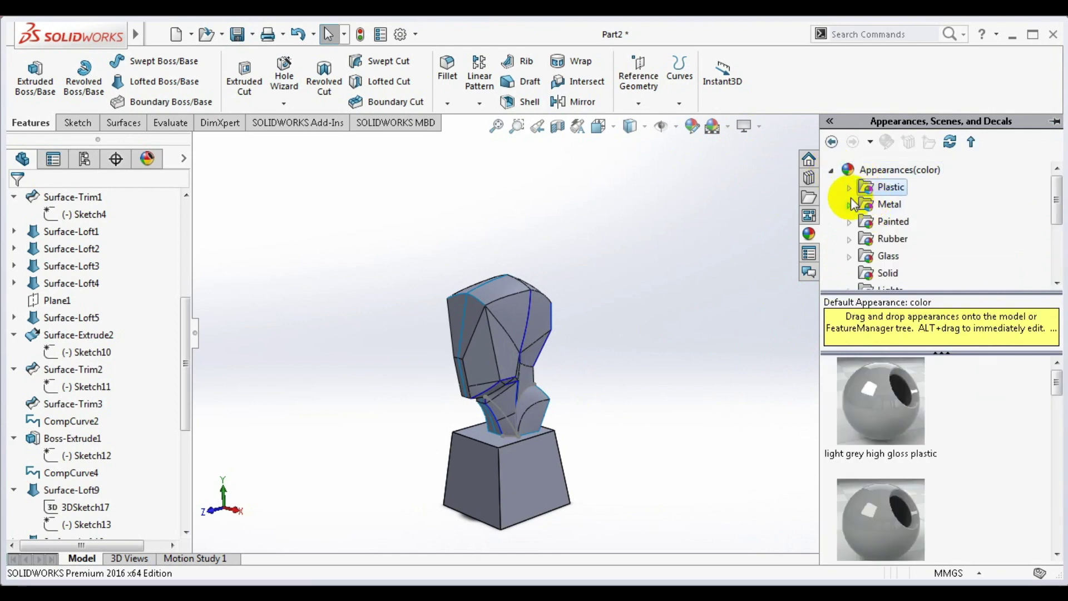
pyautogui.click(900, 222)
pyautogui.moveTo(879, 398); pyautogui.dragTo(552, 425)
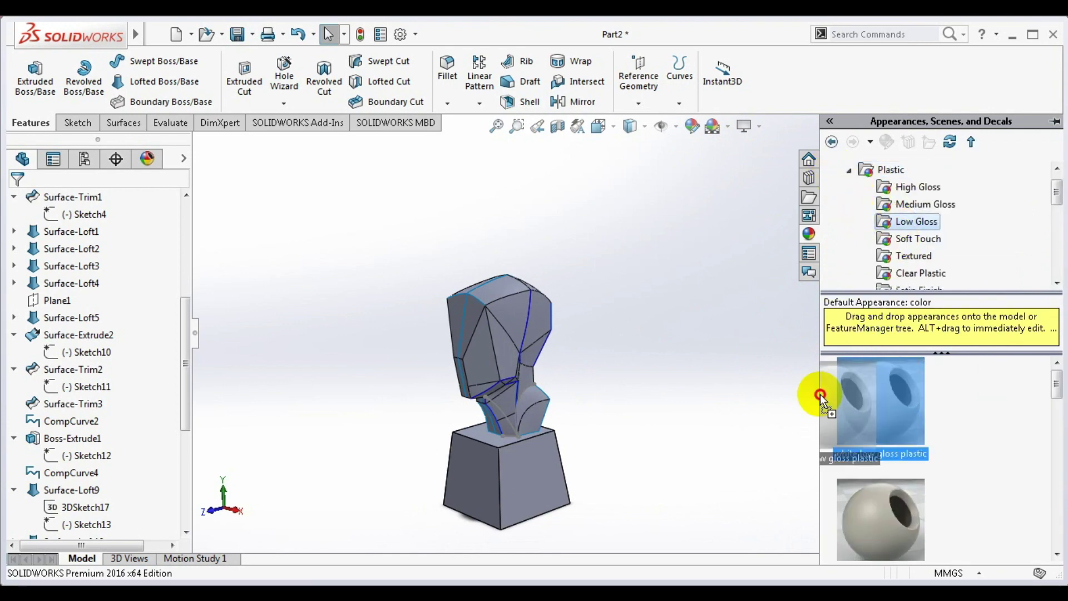
pyautogui.moveTo(534, 472); pyautogui.dragTo(537, 475)
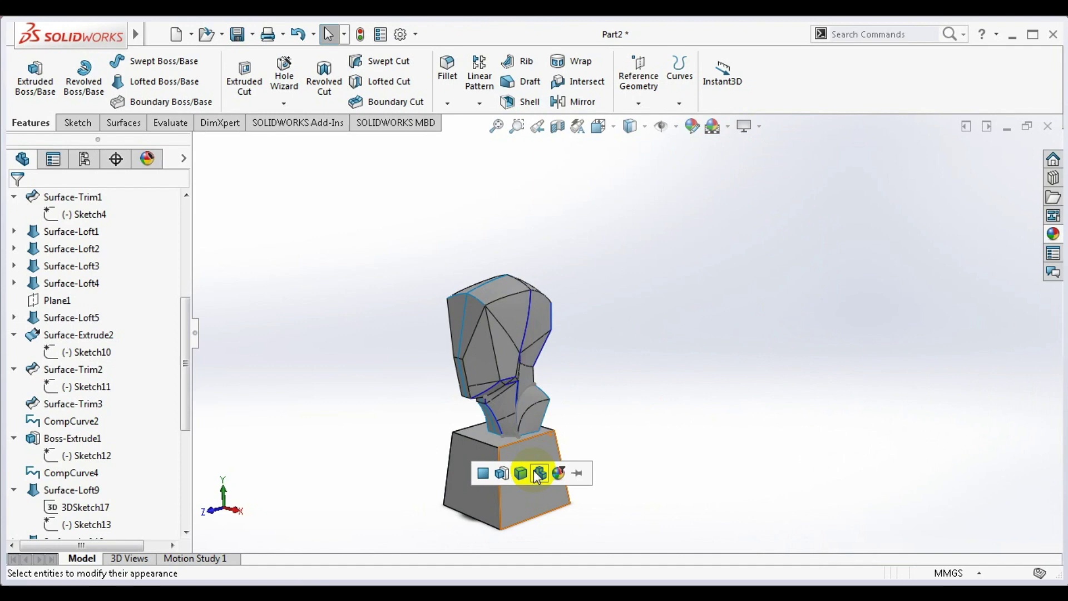
pyautogui.click(538, 474)
# - Drop the 3 Point Beige basic scene into the view
pyautogui.click(1052, 234)
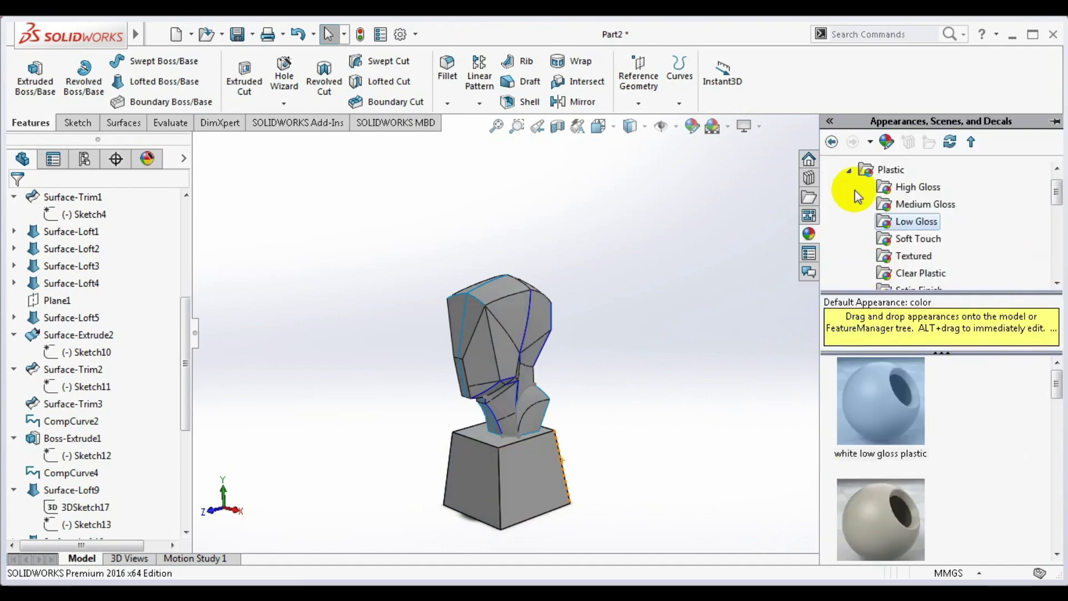
pyautogui.click(849, 171)
pyautogui.scroll(-2, 868, 245)
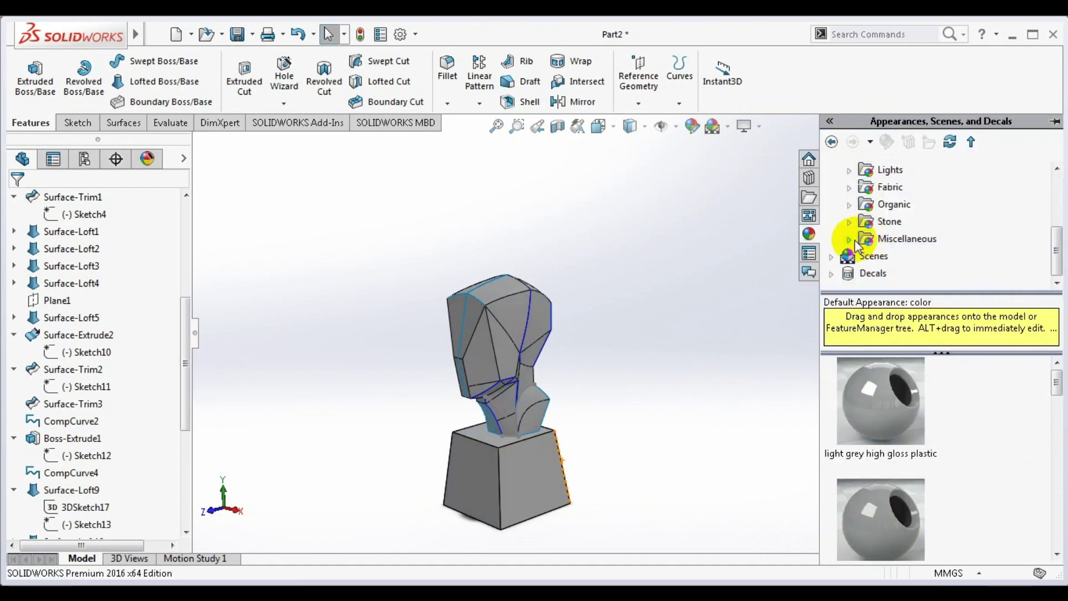
pyautogui.click(829, 256)
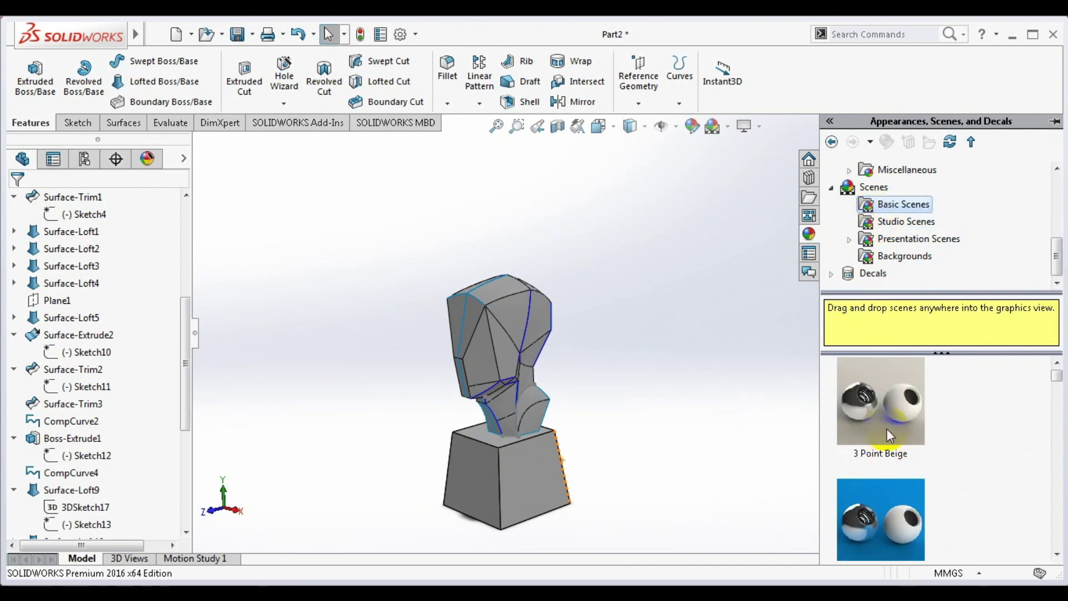
pyautogui.moveTo(884, 400); pyautogui.dragTo(548, 503)
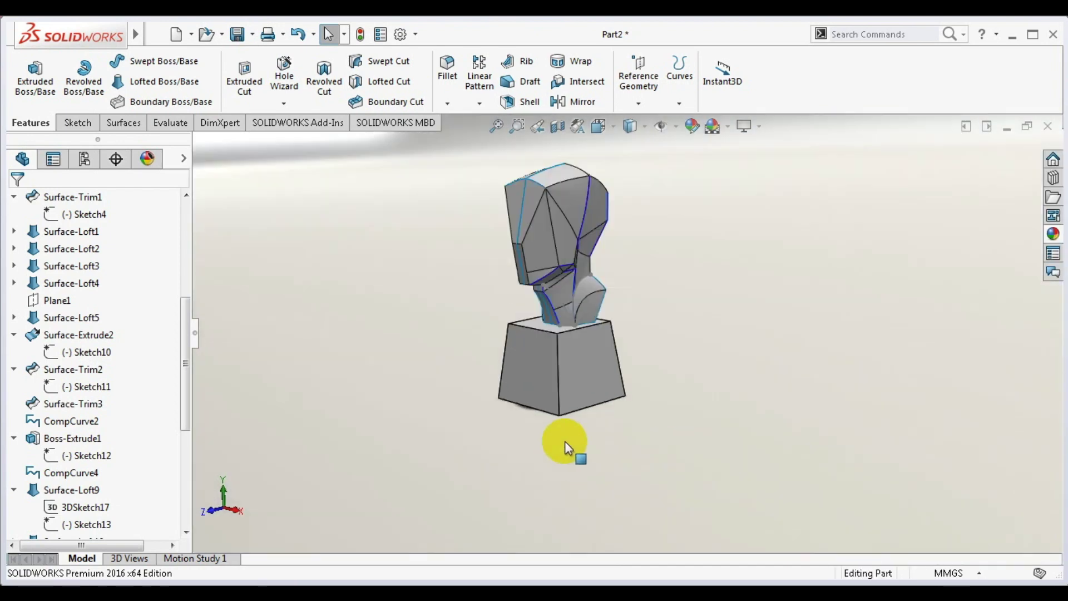
# - Turn on the PhotoView 360 add-in, render a preview of the sculpture, then close it
pyautogui.moveTo(606, 222); pyautogui.dragTo(605, 196, button='middle')
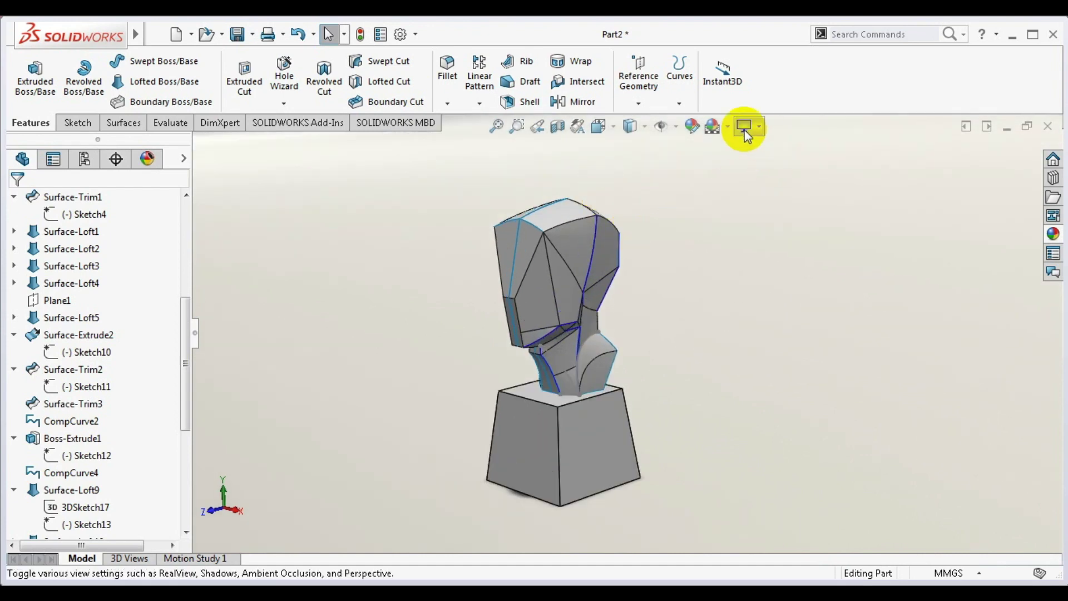
pyautogui.click(755, 129)
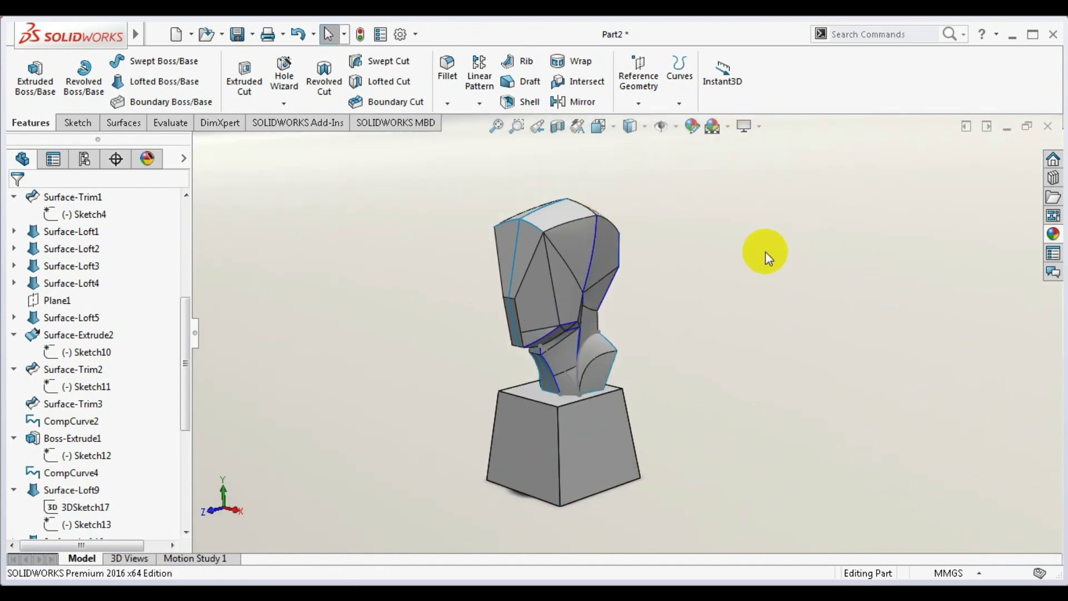
pyautogui.click(276, 133)
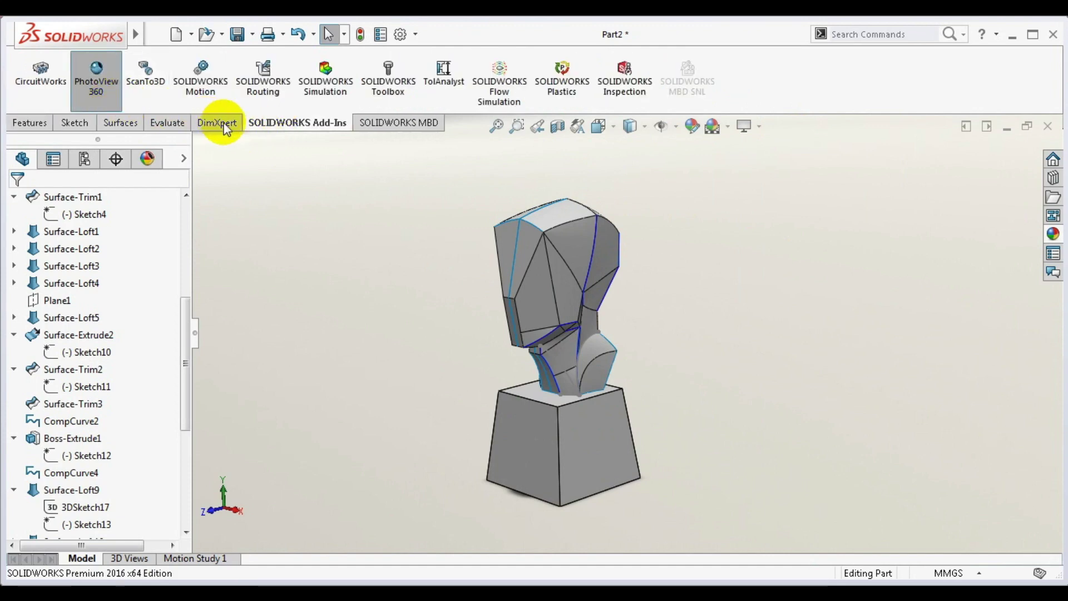
pyautogui.click(273, 124)
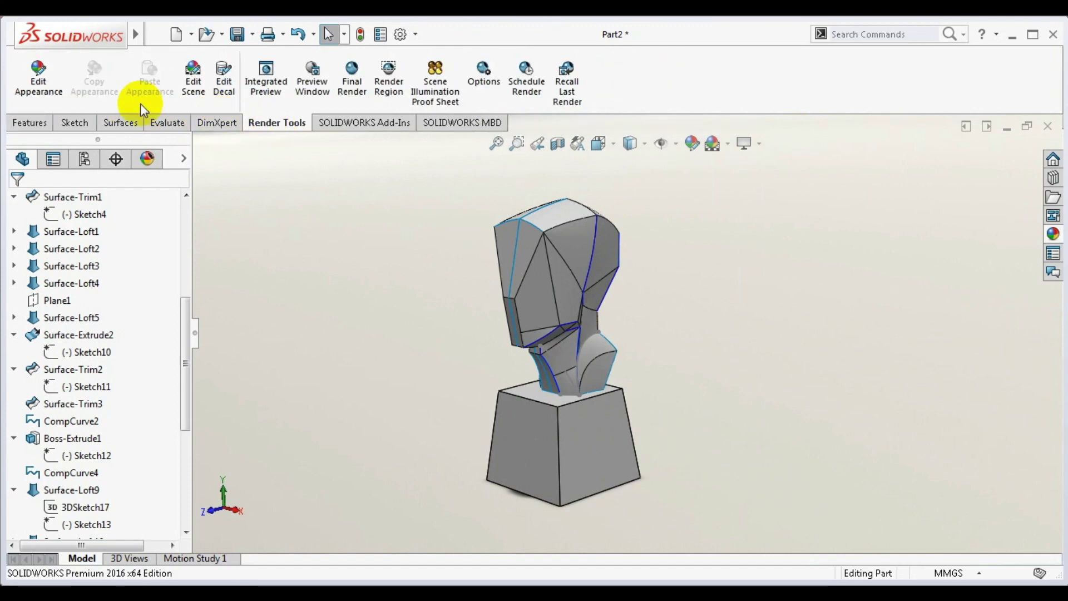
pyautogui.click(308, 88)
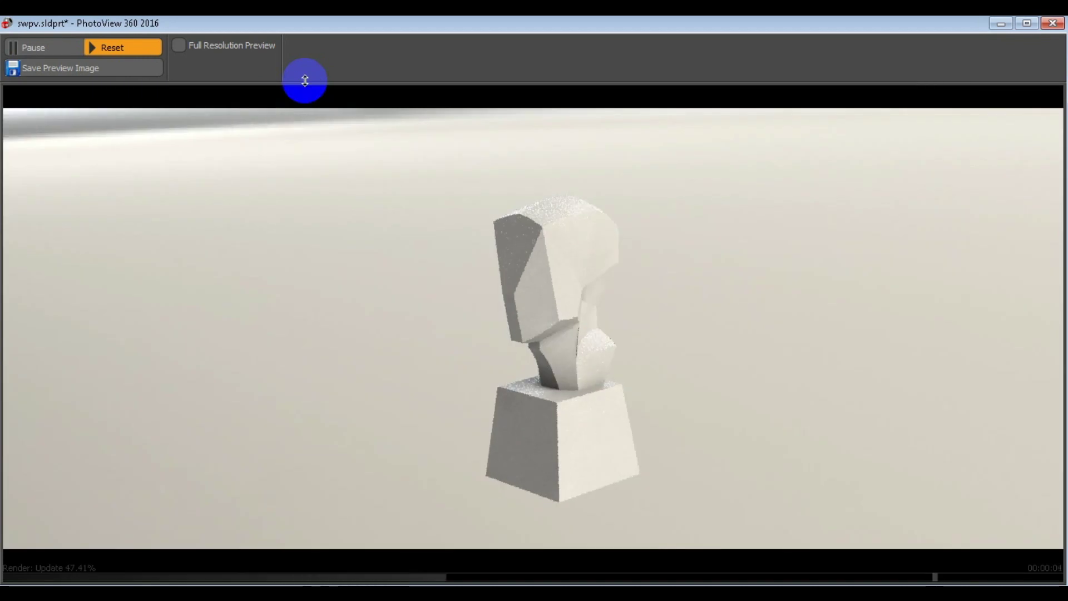
pyautogui.click(1056, 27)
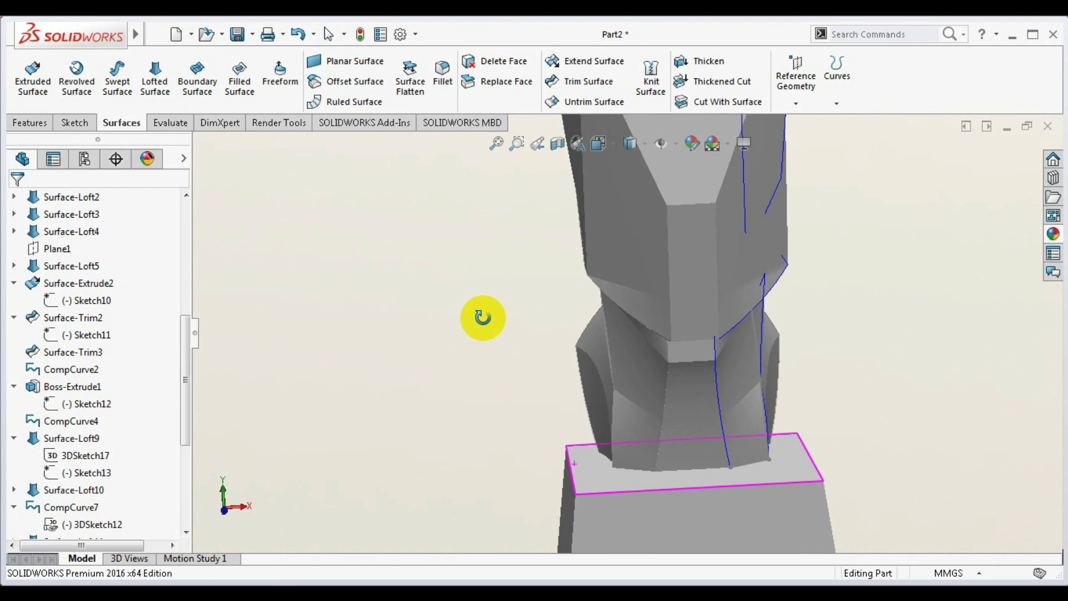
pyautogui.moveTo(481, 312); pyautogui.dragTo(425, 349, button='middle')
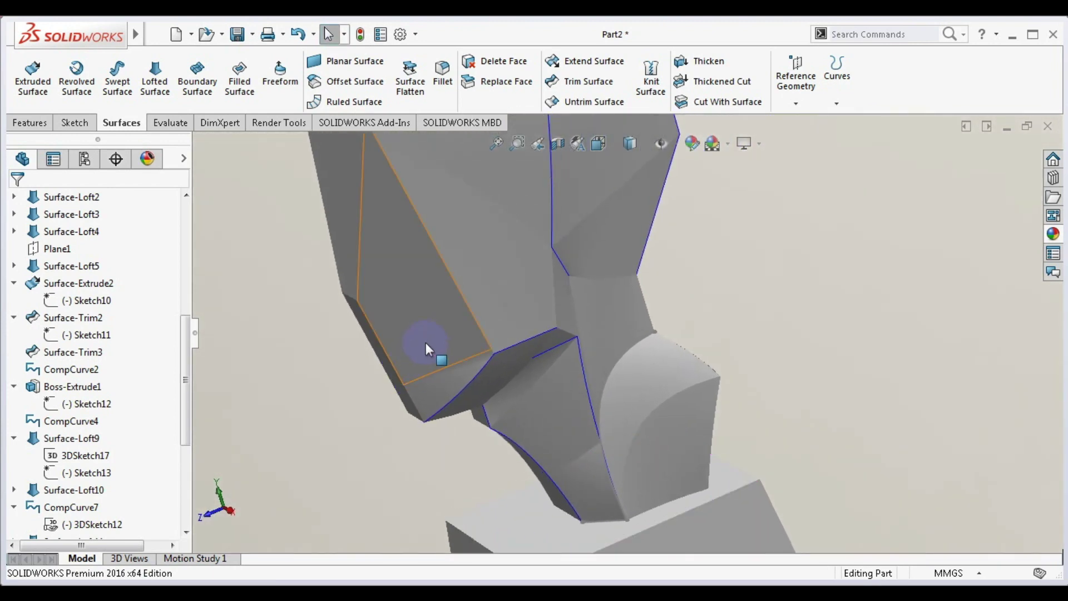
# - Delete the Fillet1 feature
pyautogui.click(426, 348)
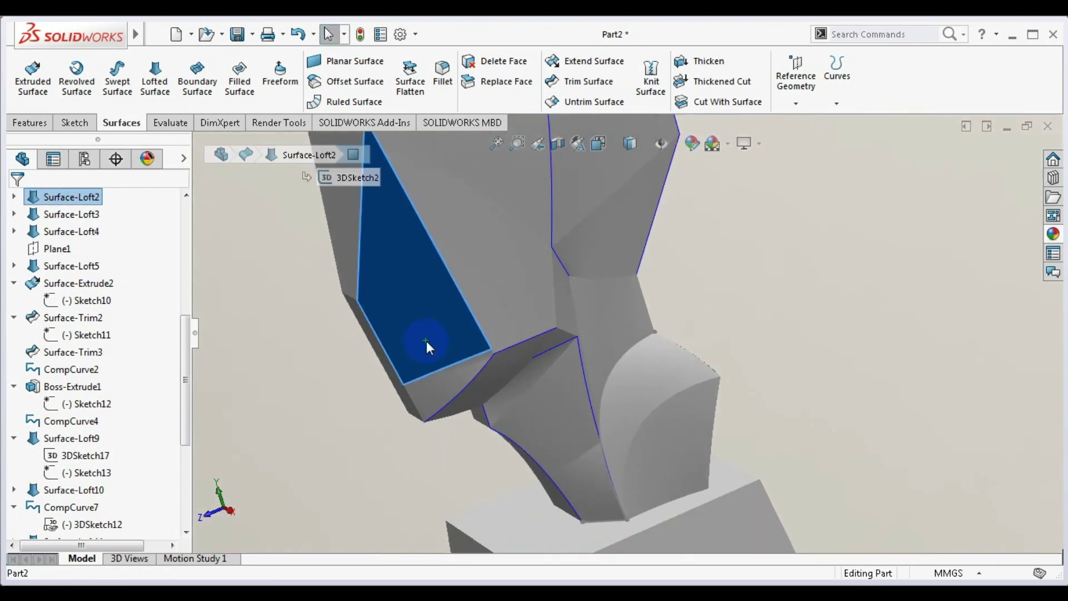
pyautogui.moveTo(180, 378); pyautogui.dragTo(174, 489)
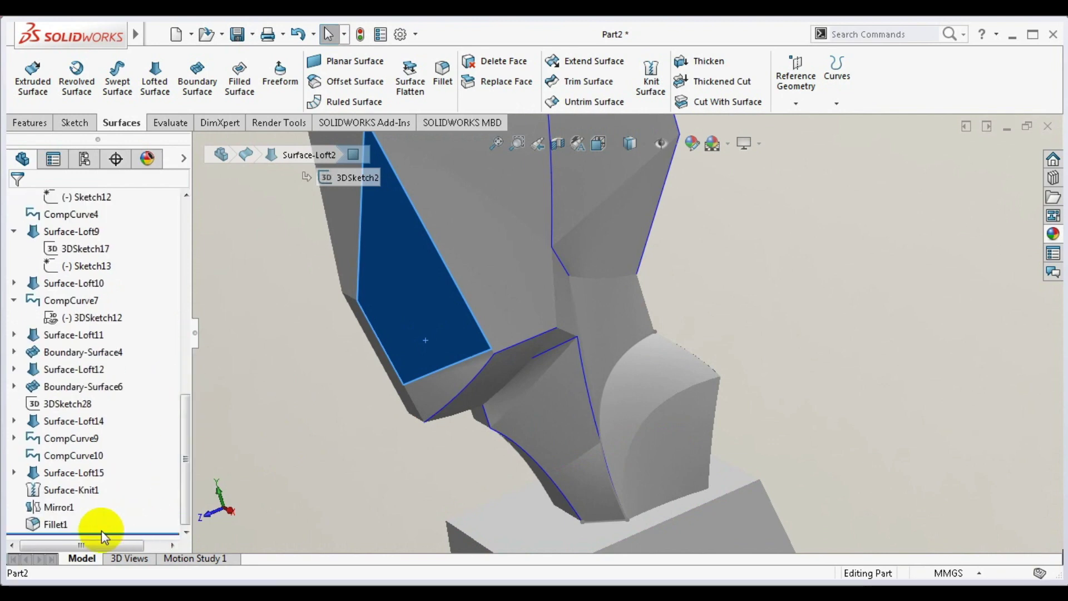
pyautogui.click(60, 523)
pyautogui.press('Delete')
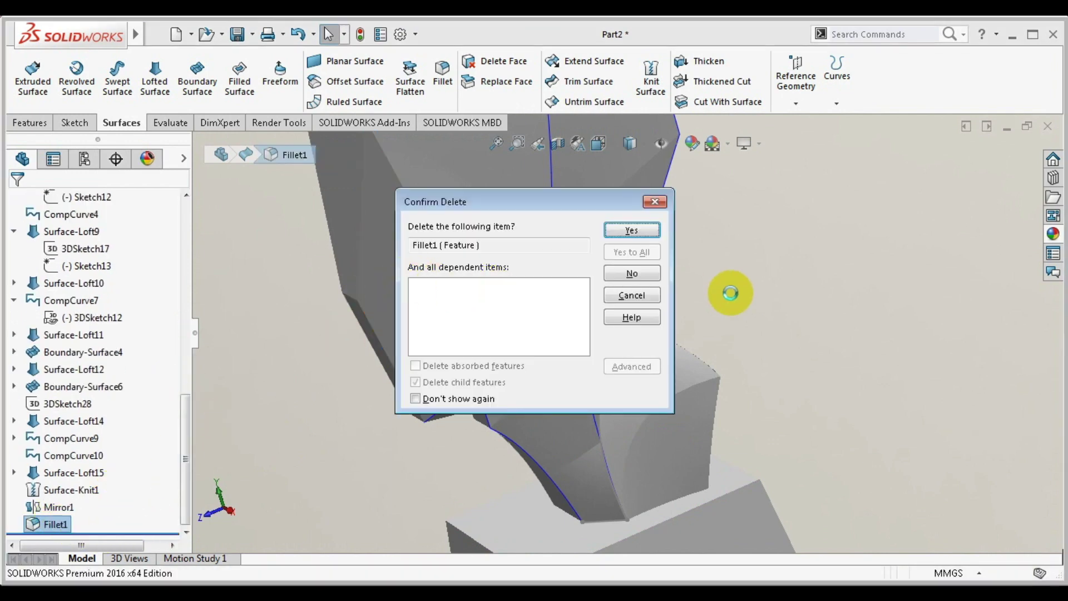
pyautogui.press('Return')
# - Delete the Mirror1 feature
pyautogui.click(436, 332)
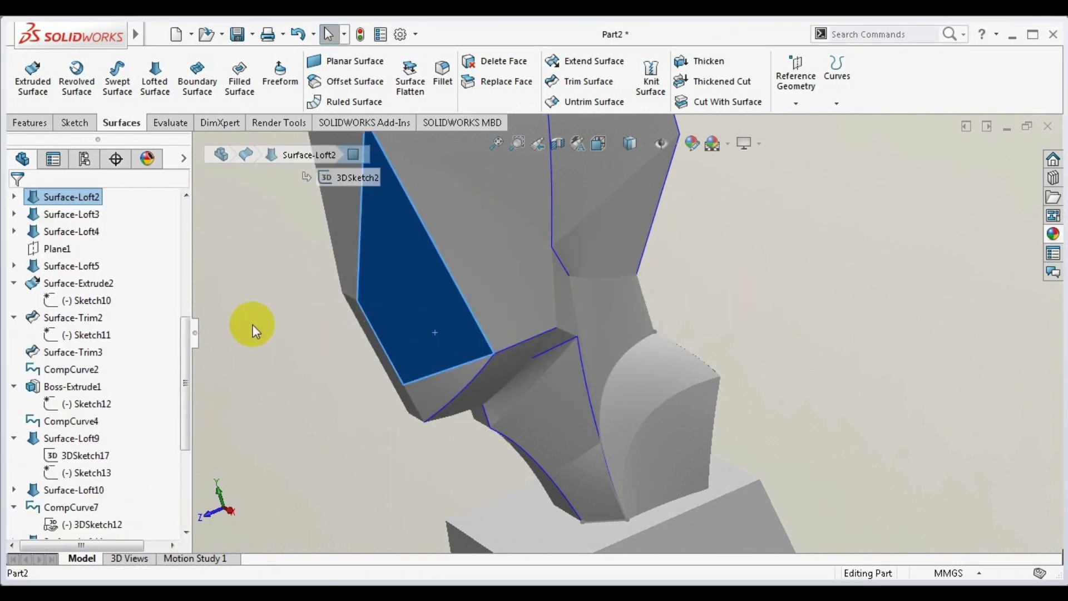
pyautogui.scroll(5, 652, 382)
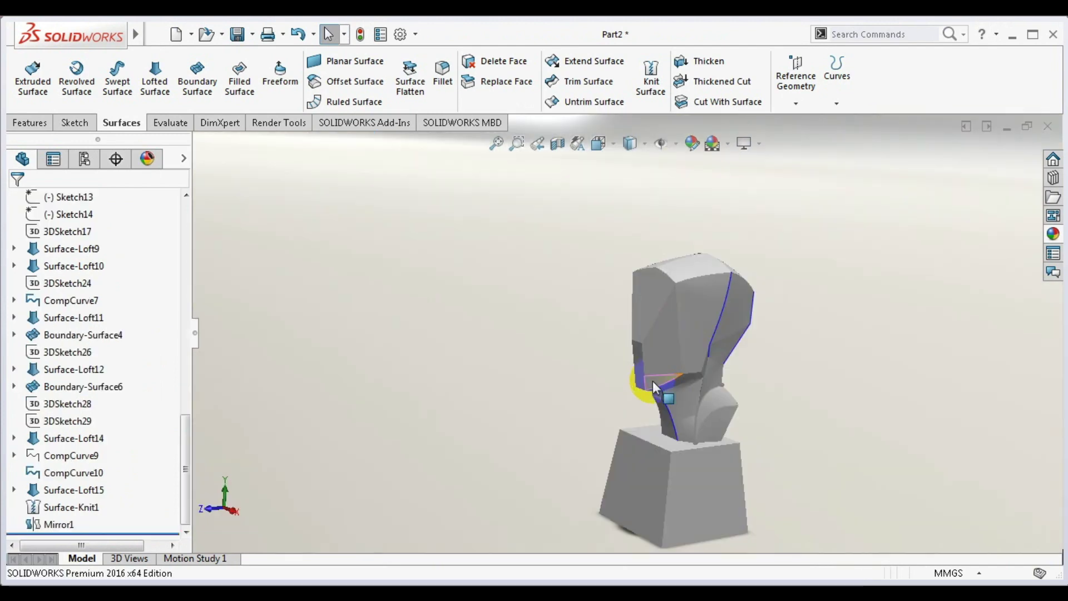
pyautogui.click(652, 381)
pyautogui.moveTo(181, 306); pyautogui.dragTo(175, 439)
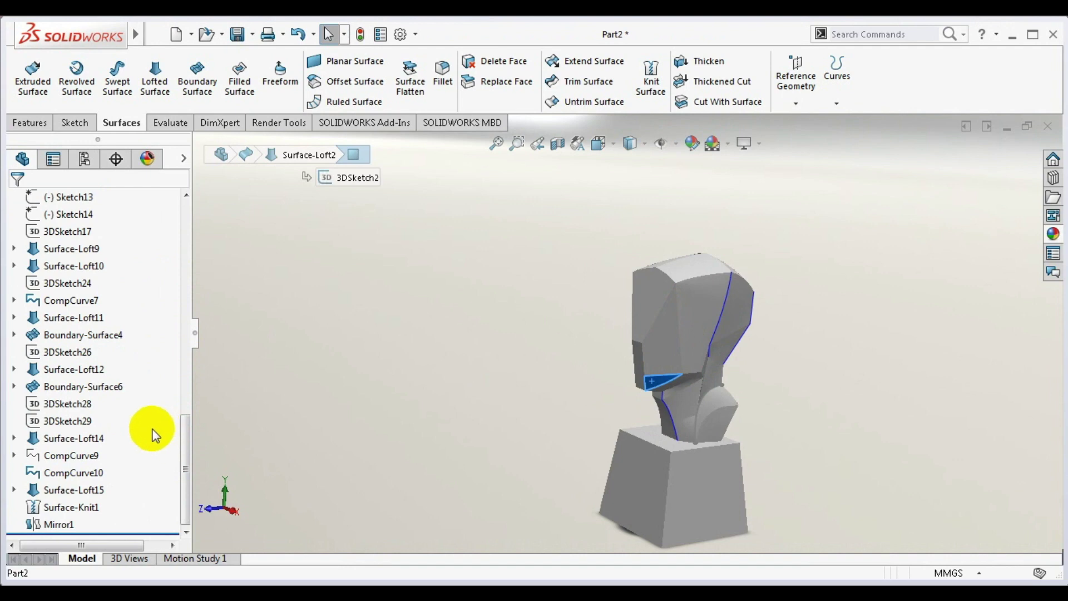
pyautogui.click(61, 504)
pyautogui.click(62, 506)
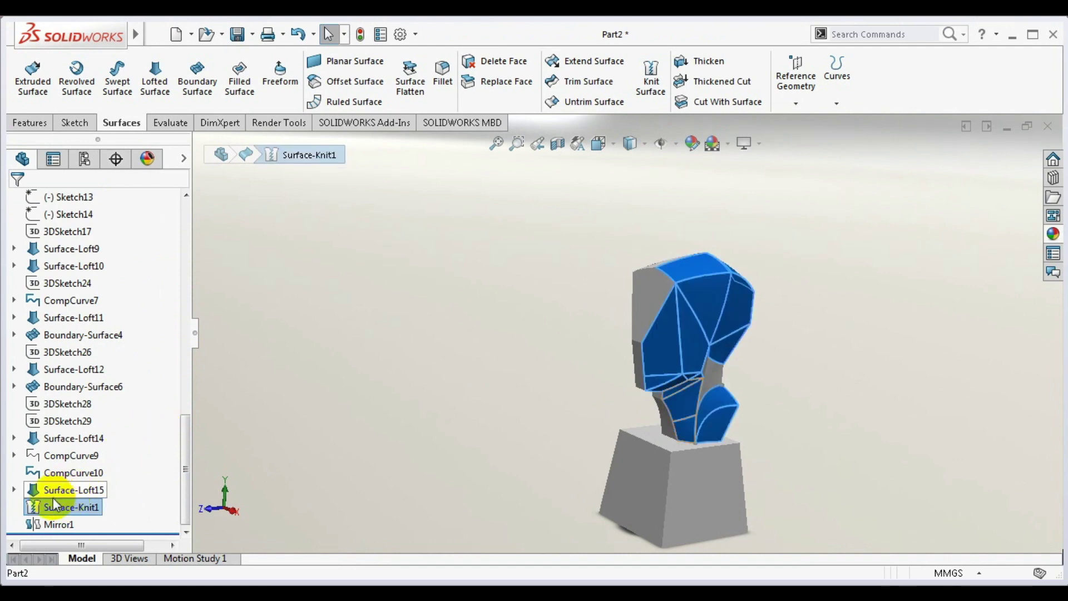
pyautogui.click(64, 523)
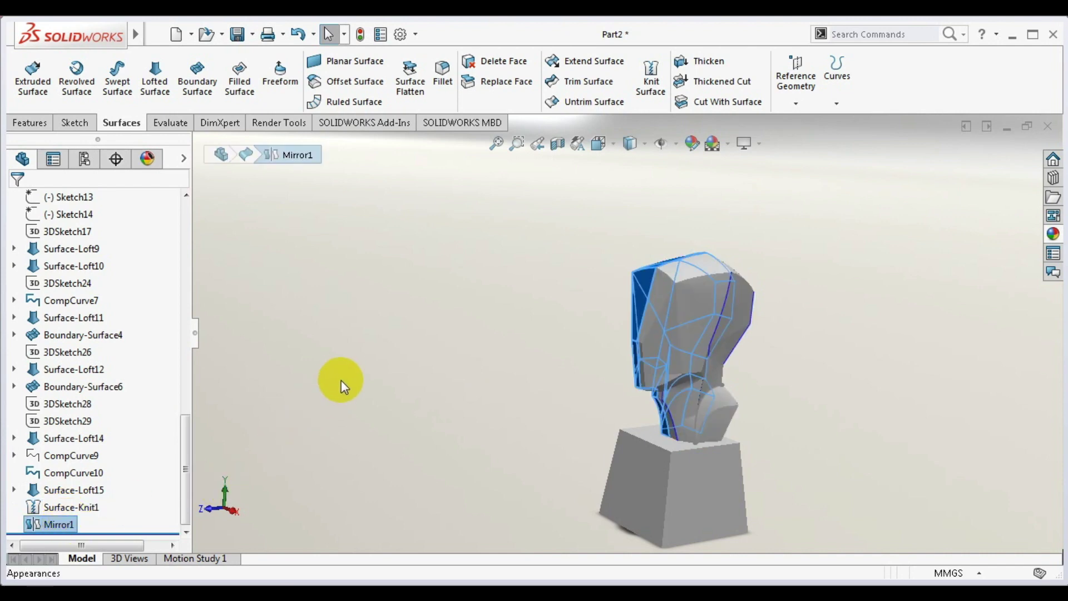
pyautogui.press('Delete')
pyautogui.press('Return')
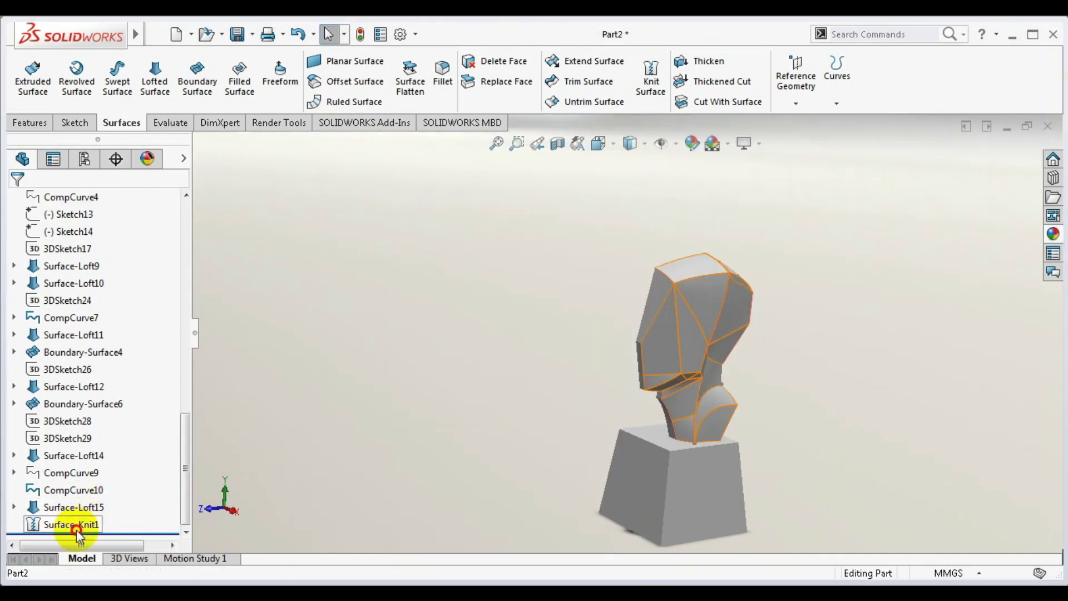
# - Delete the Surface-Knit1 feature
pyautogui.click(72, 524)
pyautogui.press('Delete')
pyautogui.press('Return')
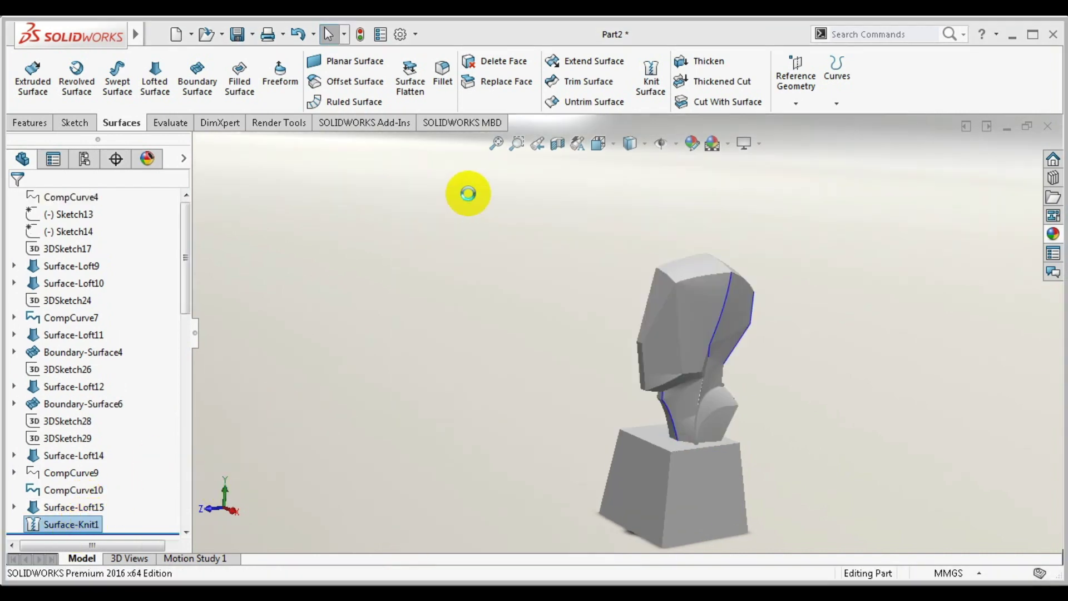
# - Hide the old Surface-Loft2 side panel of the head
pyautogui.click(667, 342)
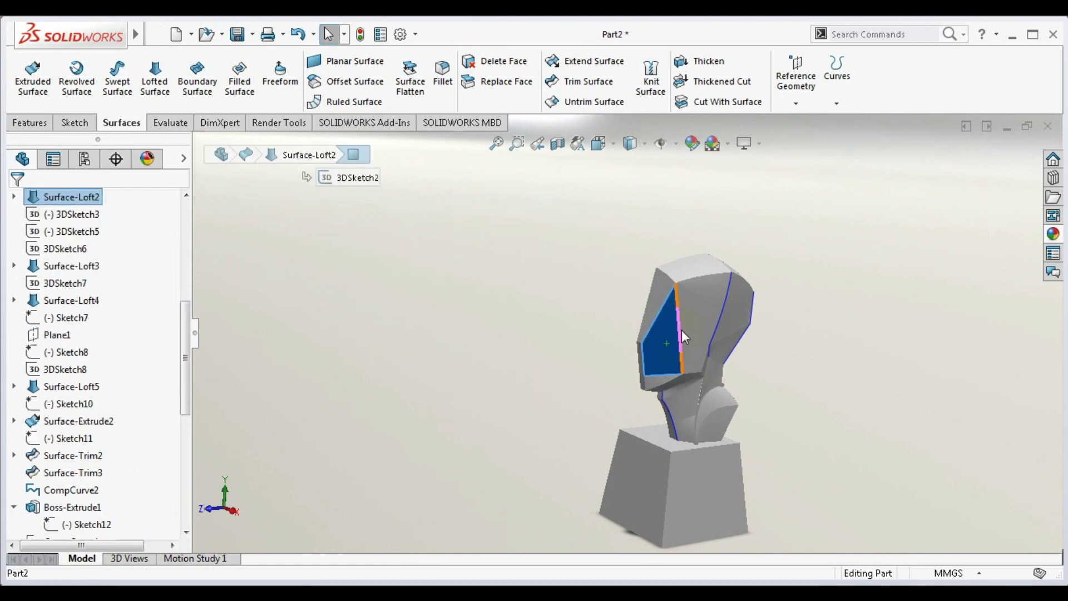
pyautogui.click(723, 292)
pyautogui.moveTo(682, 363)
pyautogui.mouseDown(button='middle')
pyautogui.moveTo(655, 369)
pyautogui.moveTo(662, 290)
pyautogui.moveTo(723, 241)
pyautogui.moveTo(679, 279)
pyautogui.moveTo(695, 284)
pyautogui.mouseUp(button='middle')
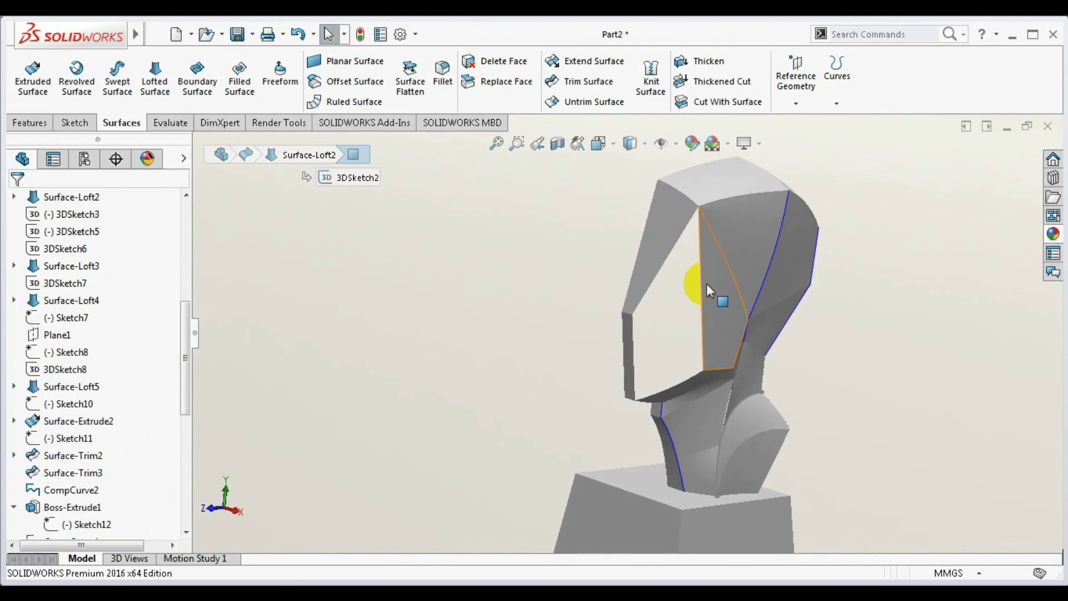
# - Loft a new surface between the two gap edges, guided by the lower edge
pyautogui.click(700, 295)
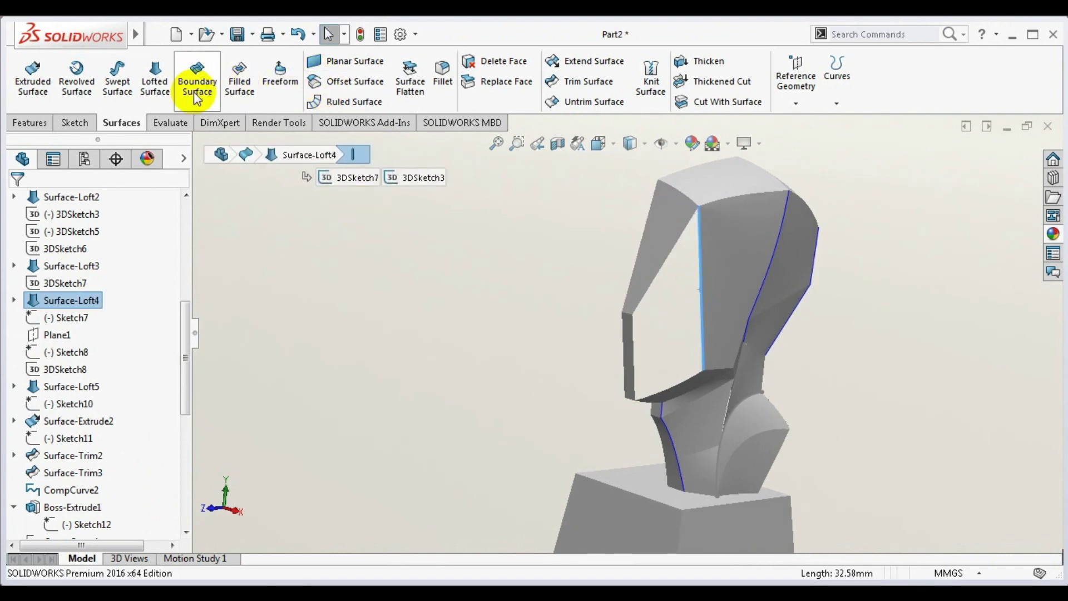
pyautogui.click(167, 85)
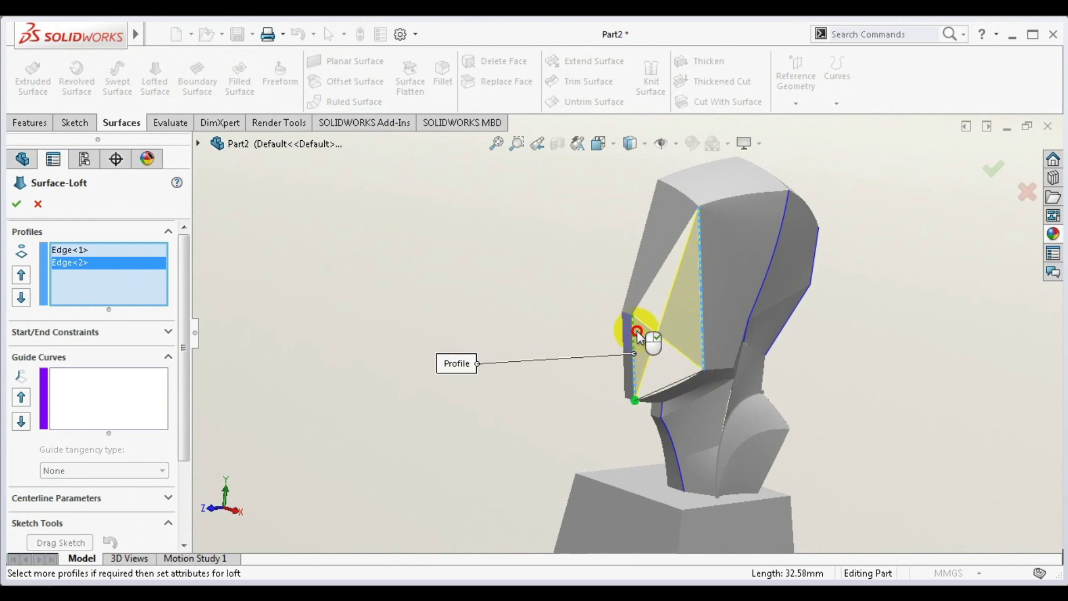
pyautogui.click(114, 405)
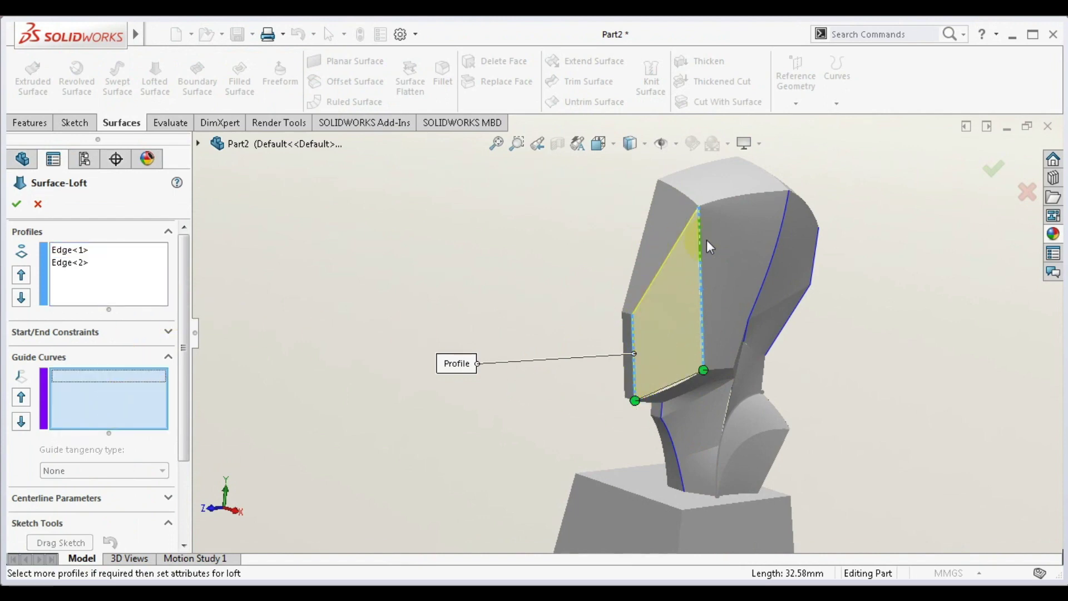
pyautogui.click(670, 269)
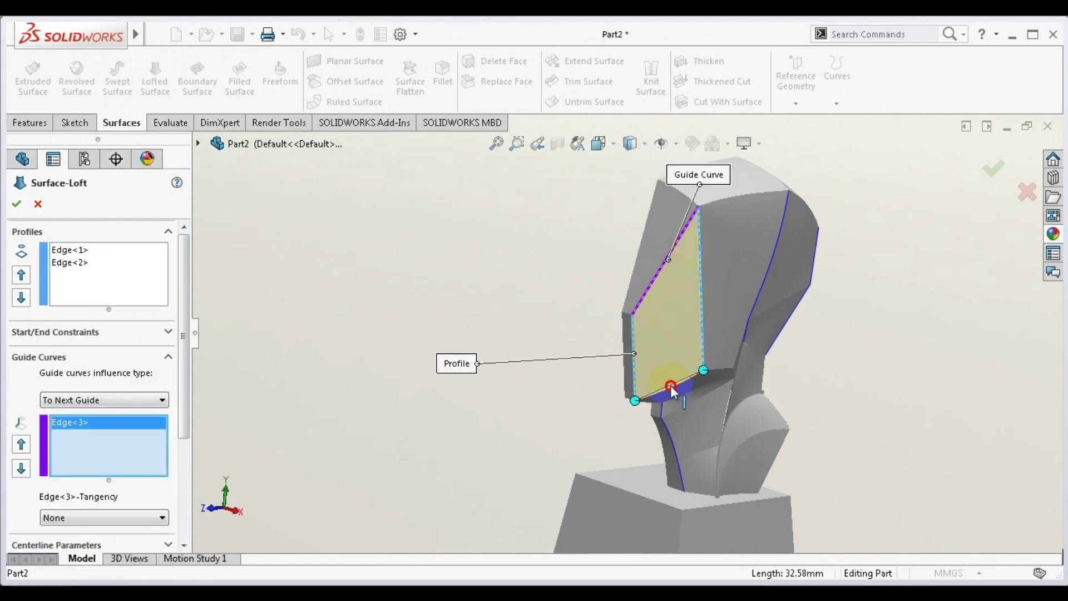
pyautogui.press('Return')
pyautogui.moveTo(655, 386)
pyautogui.mouseDown(button='middle')
pyautogui.moveTo(487, 303)
pyautogui.moveTo(565, 238)
pyautogui.moveTo(383, 312)
pyautogui.moveTo(415, 274)
pyautogui.moveTo(520, 305)
pyautogui.moveTo(462, 306)
pyautogui.moveTo(562, 332)
pyautogui.mouseUp(button='middle')
pyautogui.scroll(-3, 754, 386)
# - Orbit around the head and check the edge across its back
pyautogui.scroll(4, 726, 302)
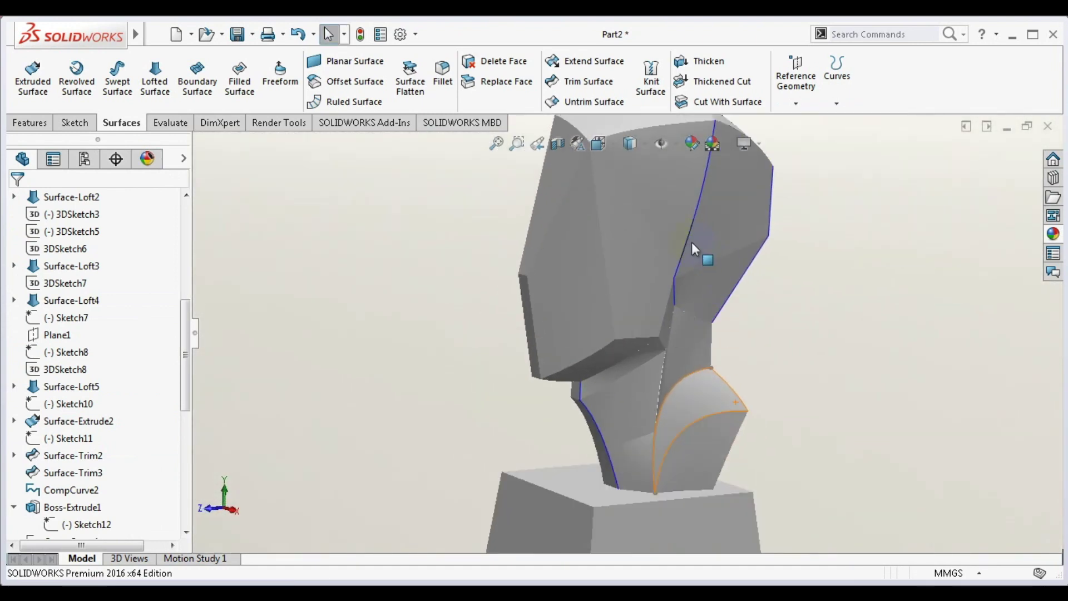
pyautogui.moveTo(692, 242)
pyautogui.mouseDown(button='middle')
pyautogui.moveTo(742, 268)
pyautogui.moveTo(749, 292)
pyautogui.moveTo(584, 283)
pyautogui.moveTo(704, 278)
pyautogui.moveTo(689, 292)
pyautogui.mouseUp(button='middle')
pyautogui.scroll(-3, 684, 270)
pyautogui.click(685, 278)
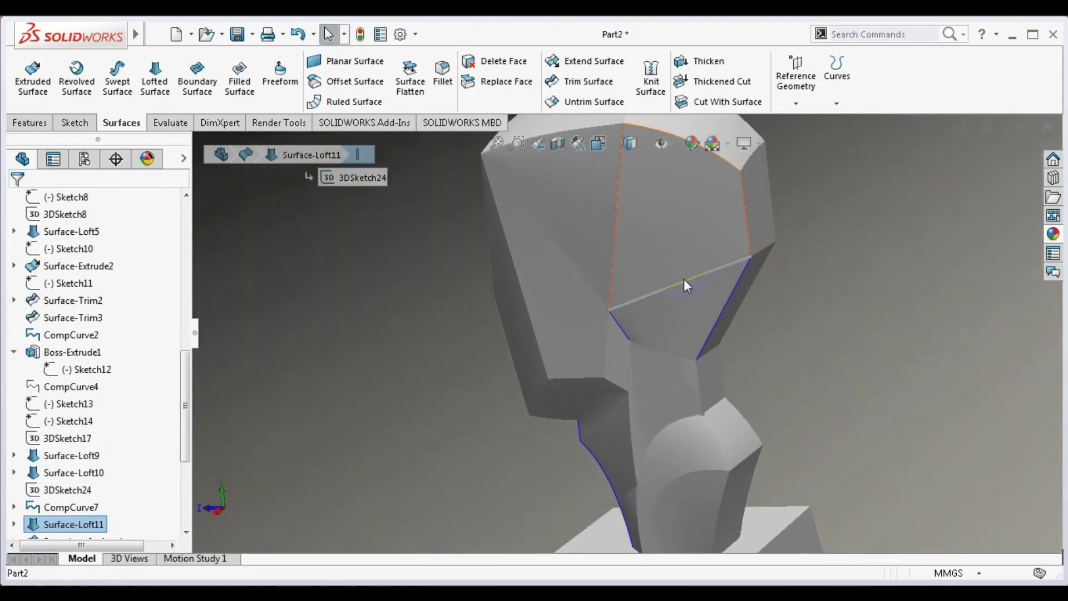
pyautogui.moveTo(748, 317)
pyautogui.mouseDown(button='middle')
pyautogui.moveTo(669, 412)
pyautogui.moveTo(677, 441)
pyautogui.moveTo(734, 384)
pyautogui.moveTo(747, 352)
pyautogui.moveTo(796, 368)
pyautogui.mouseUp(button='middle')
pyautogui.moveTo(755, 303)
pyautogui.mouseDown(button='middle')
pyautogui.moveTo(741, 298)
pyautogui.moveTo(792, 358)
pyautogui.moveTo(744, 369)
pyautogui.mouseUp(button='middle')
# - Start a Knit Surface and select all the head surfaces, including the new side loft
pyautogui.click(650, 78)
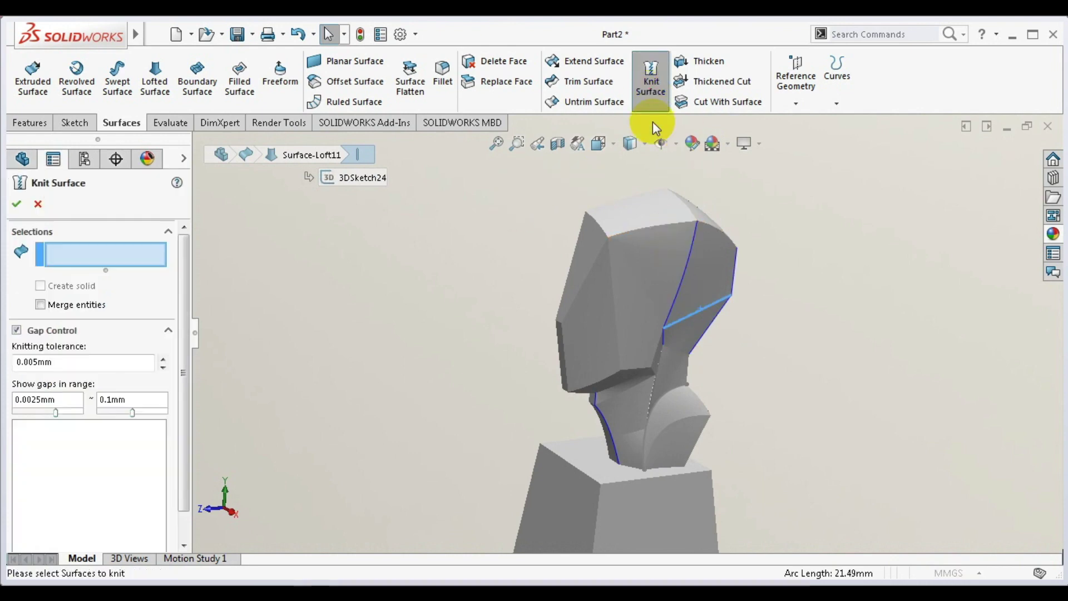
pyautogui.click(634, 211)
pyautogui.click(596, 248)
pyautogui.click(590, 289)
pyautogui.click(660, 288)
pyautogui.click(703, 317)
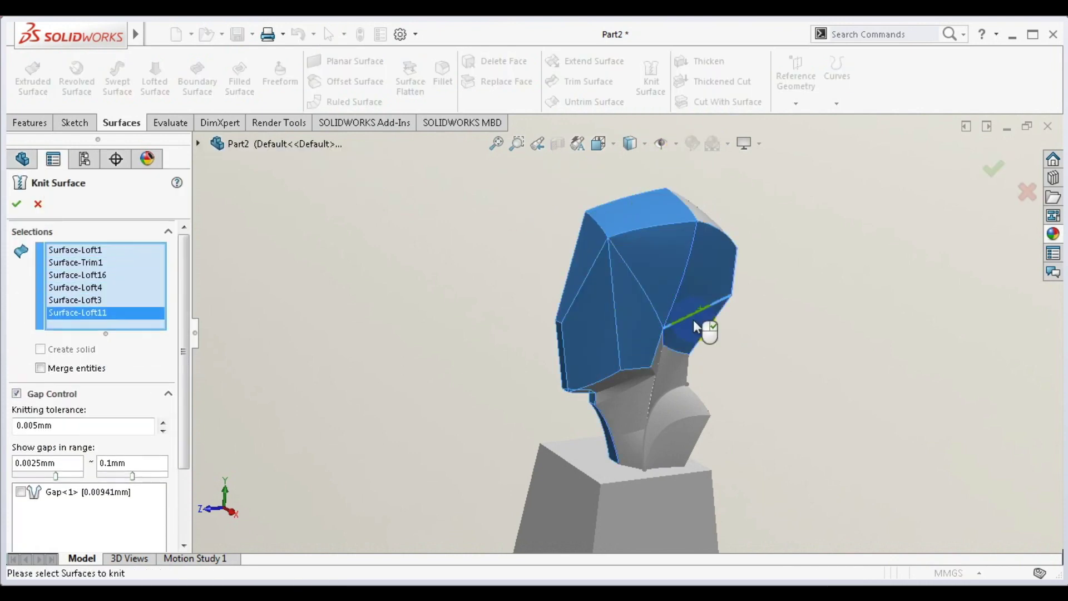
pyautogui.click(679, 367)
pyautogui.click(640, 378)
pyautogui.click(631, 383)
# - Add the neck and remaining hidden surfaces and confirm the knit
pyautogui.click(645, 440)
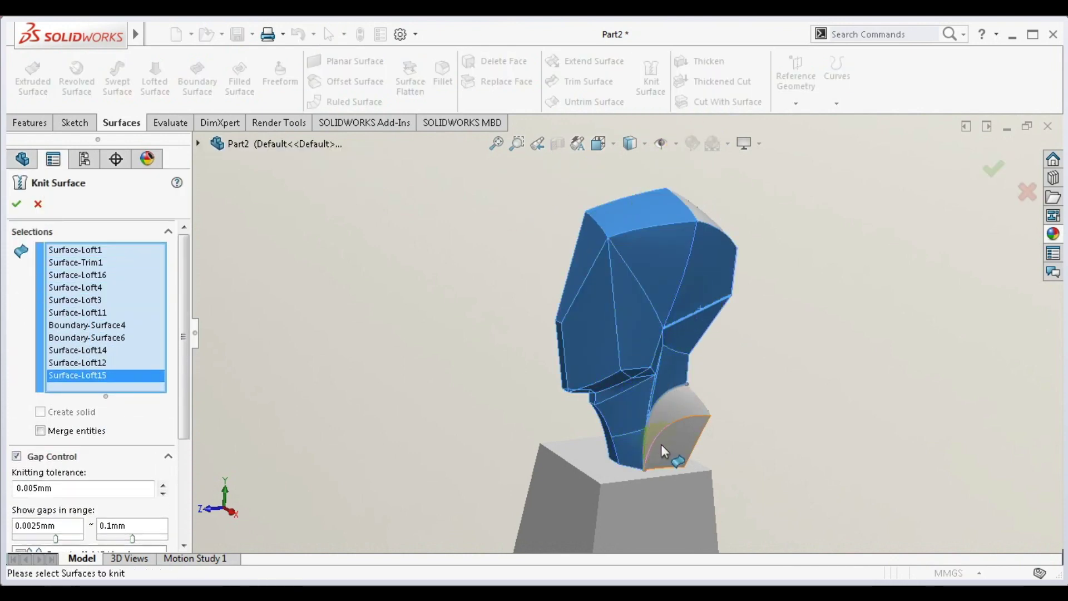
pyautogui.click(695, 422)
pyautogui.click(738, 357)
pyautogui.moveTo(738, 358); pyautogui.dragTo(753, 448, button='middle')
pyautogui.click(675, 225)
pyautogui.moveTo(676, 225)
pyautogui.mouseDown(button='middle')
pyautogui.moveTo(708, 310)
pyautogui.moveTo(814, 305)
pyautogui.mouseUp(button='middle')
pyautogui.click(16, 204)
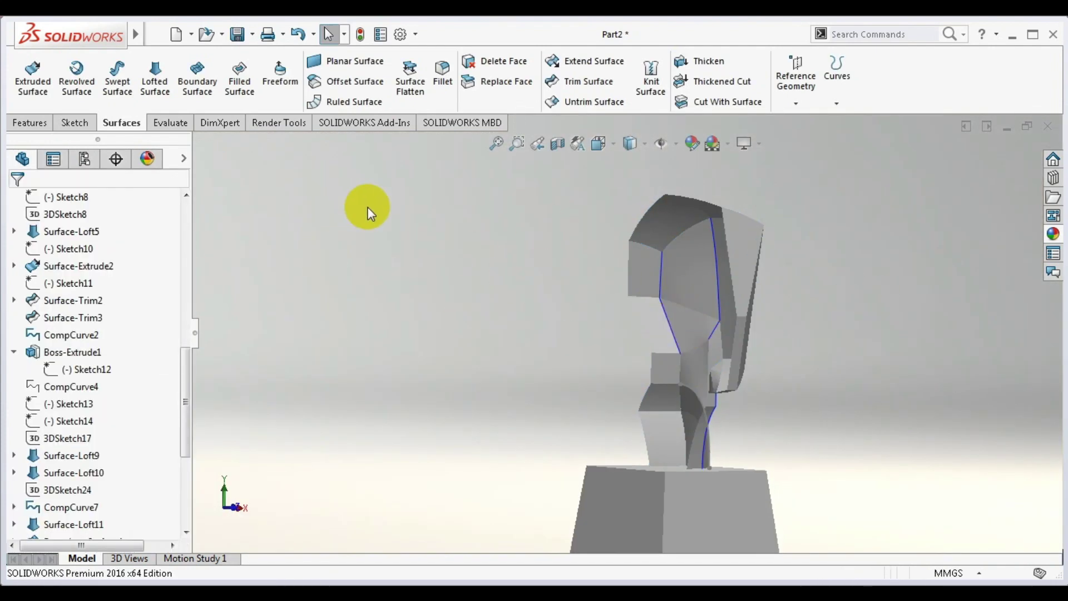
# - Mirror the knitted half-bust body across the Right Plane
pyautogui.click(73, 129)
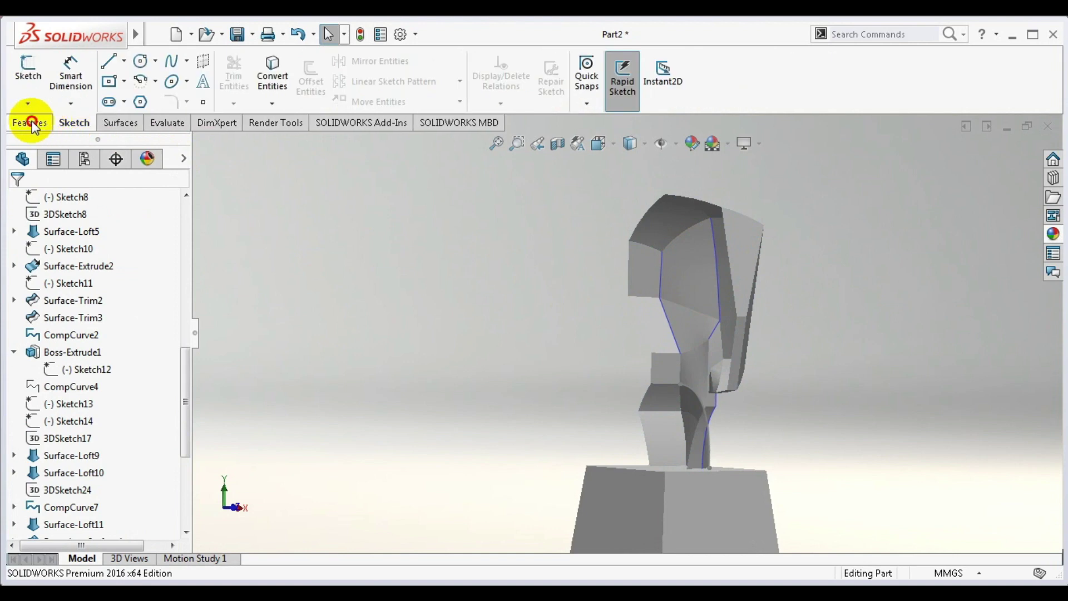
pyautogui.click(29, 123)
pyautogui.click(575, 102)
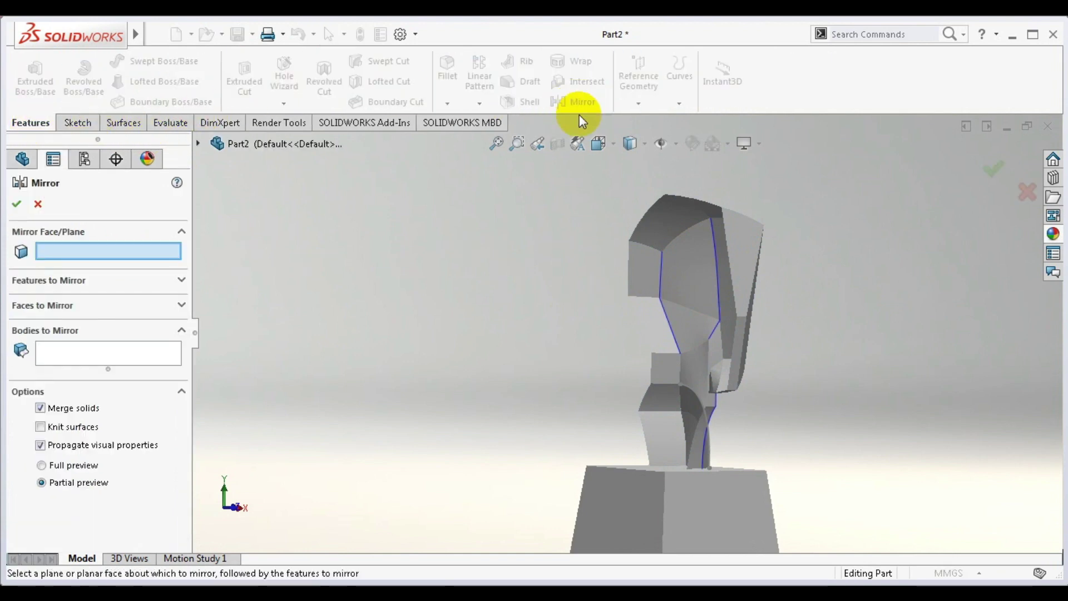
pyautogui.click(247, 299)
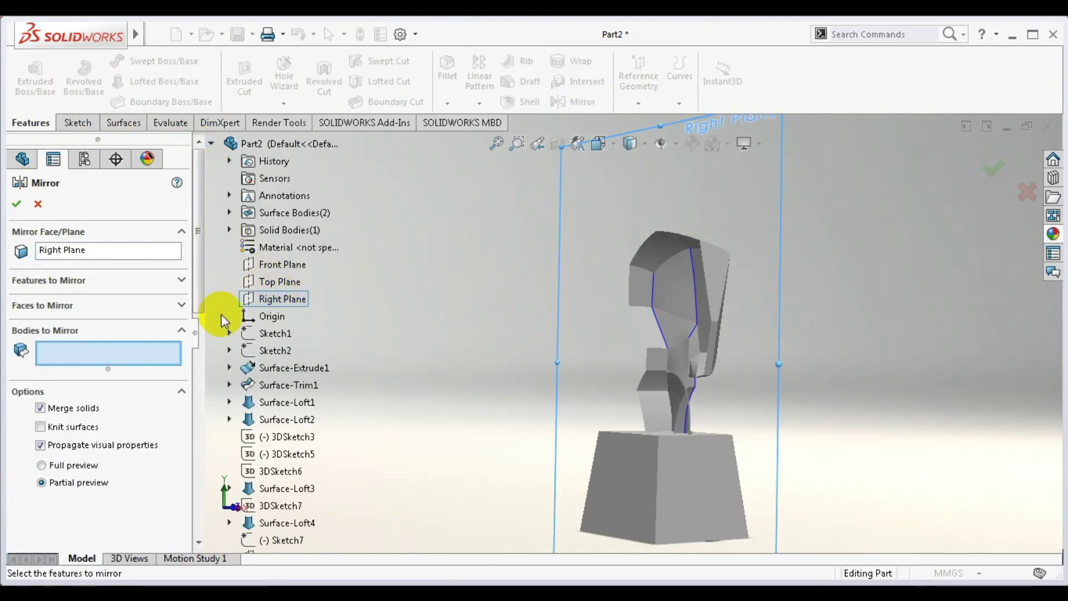
pyautogui.click(656, 381)
pyautogui.rightClick(657, 382)
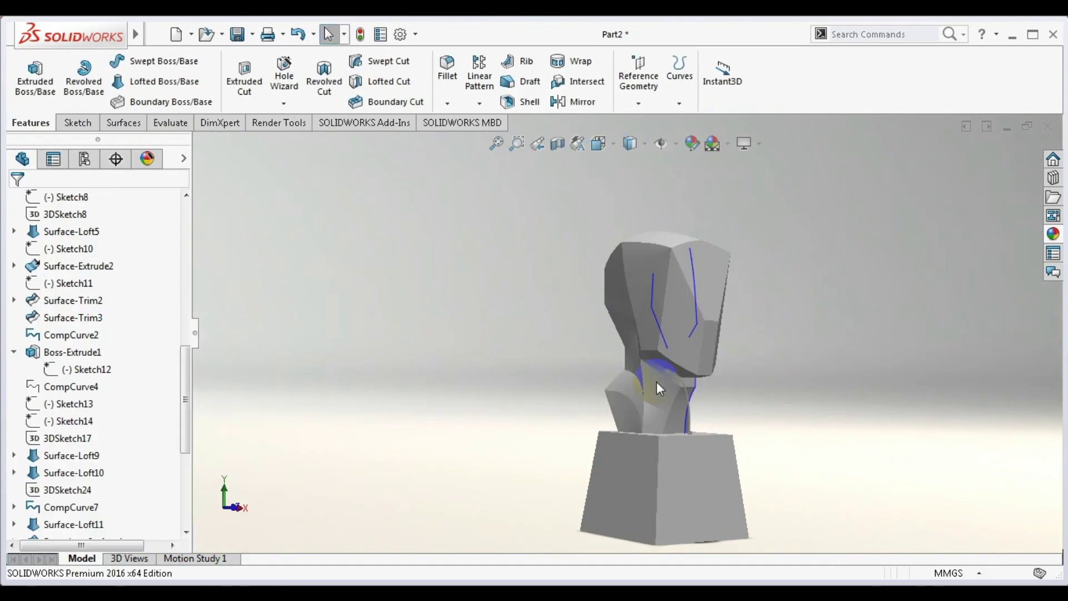
# - Hide three leftover curves on the bust and orbit to inspect the neck
pyautogui.click(693, 285)
pyautogui.click(769, 239)
pyautogui.click(653, 299)
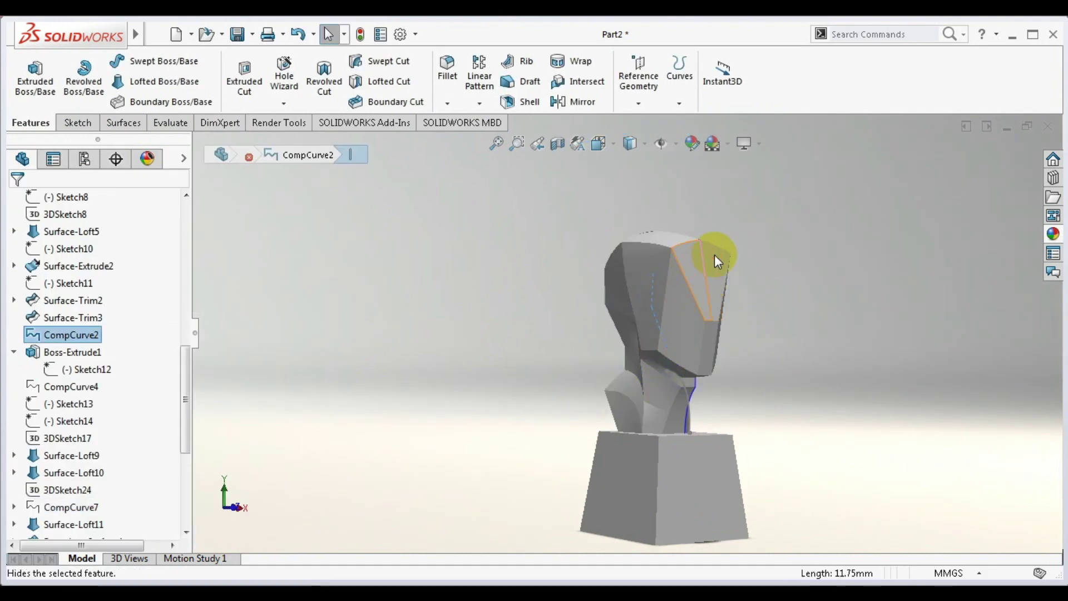
pyautogui.click(714, 255)
pyautogui.click(696, 384)
pyautogui.click(772, 362)
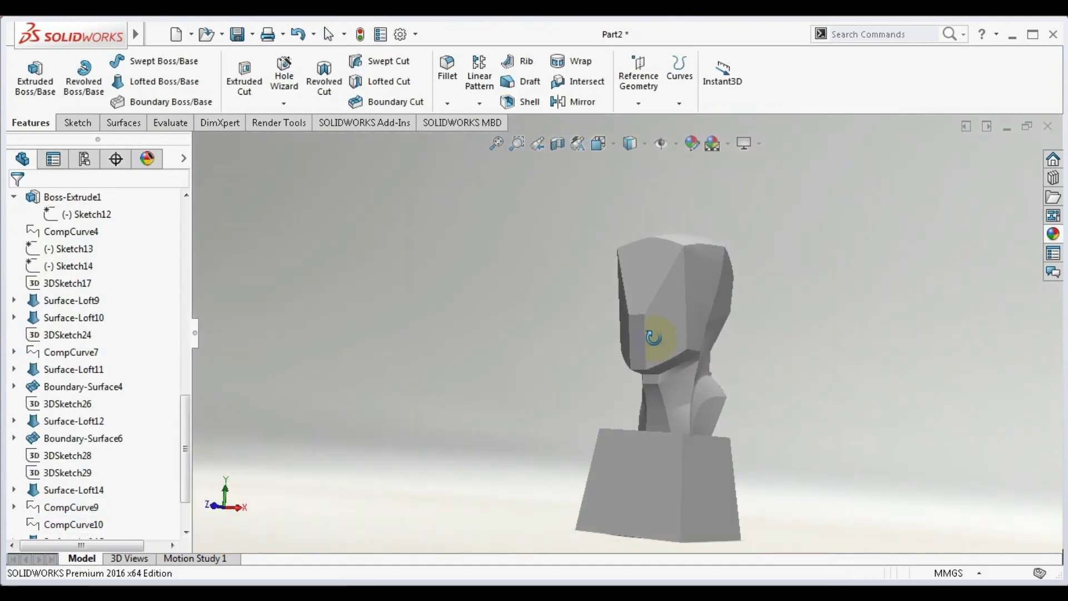
pyautogui.moveTo(645, 347); pyautogui.dragTo(701, 369, button='middle')
pyautogui.scroll(-3, 690, 389)
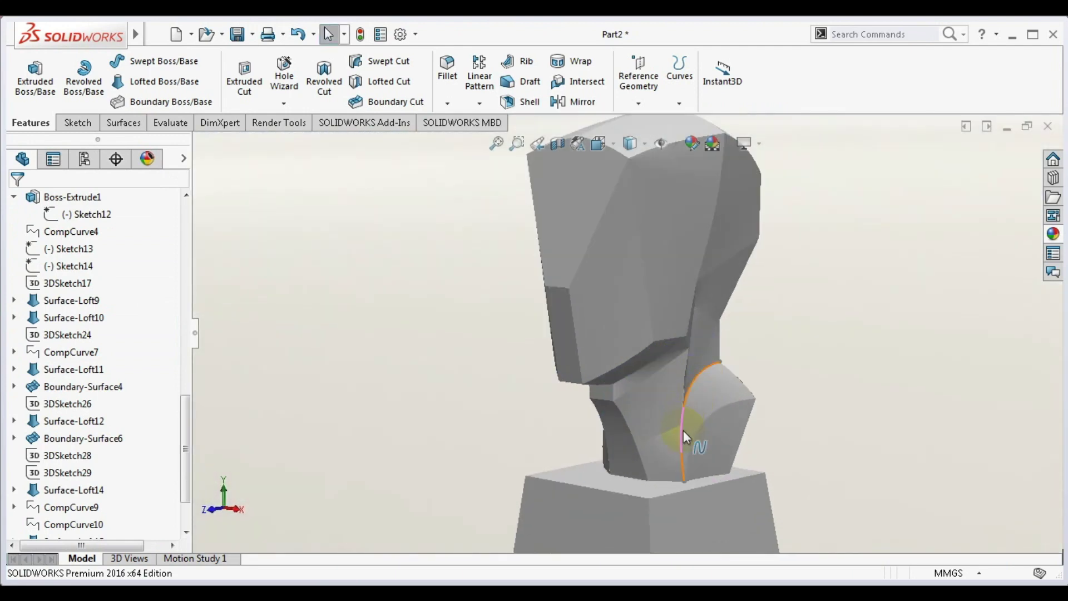
pyautogui.scroll(3, 791, 376)
pyautogui.scroll(2, 749, 322)
pyautogui.moveTo(748, 322)
pyautogui.mouseDown(button='middle')
pyautogui.moveTo(627, 252)
pyautogui.moveTo(667, 322)
pyautogui.moveTo(846, 322)
pyautogui.moveTo(901, 334)
pyautogui.moveTo(684, 373)
pyautogui.moveTo(882, 393)
pyautogui.moveTo(745, 564)
pyautogui.mouseUp(button='middle')
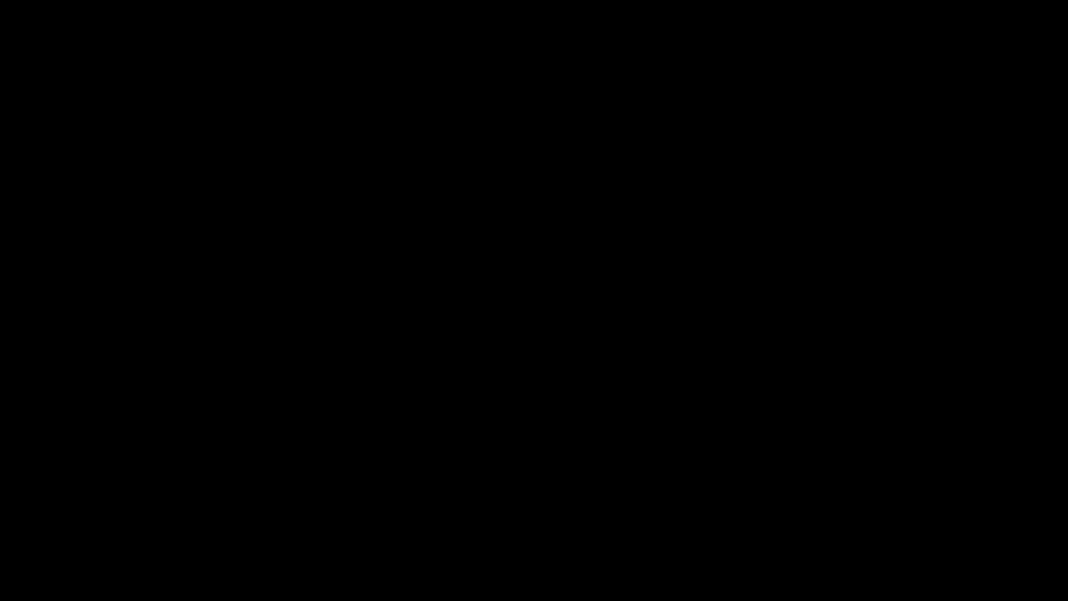